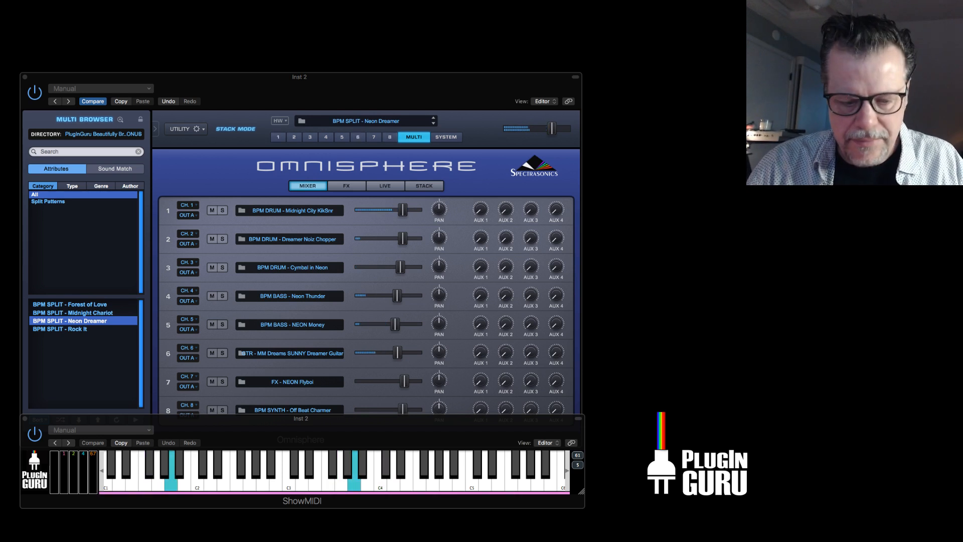
pyautogui.press('super+Tab')
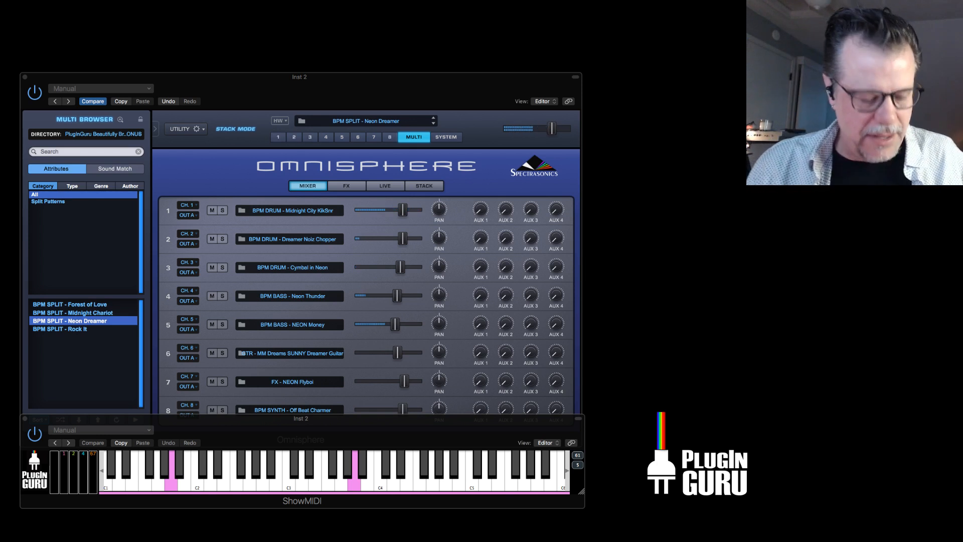
pyautogui.press('super+Tab')
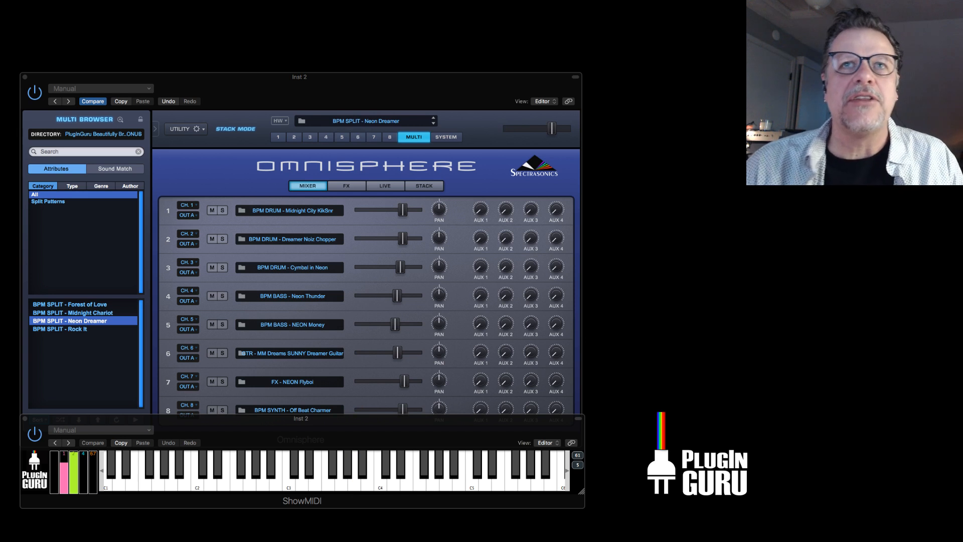
# Bring the synth window to the front, view part 1's main patch page and return to the multi mixer.
pyautogui.click(458, 165)
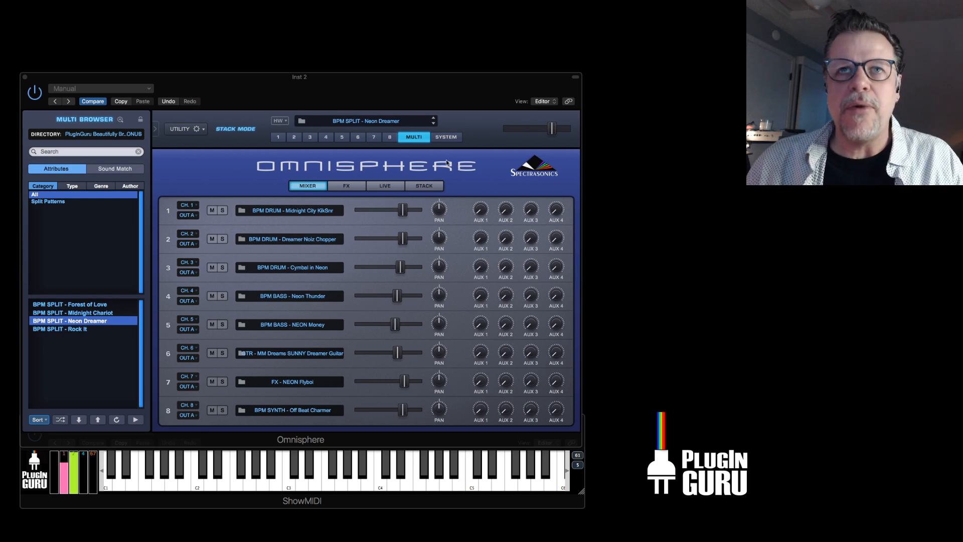
pyautogui.click(277, 137)
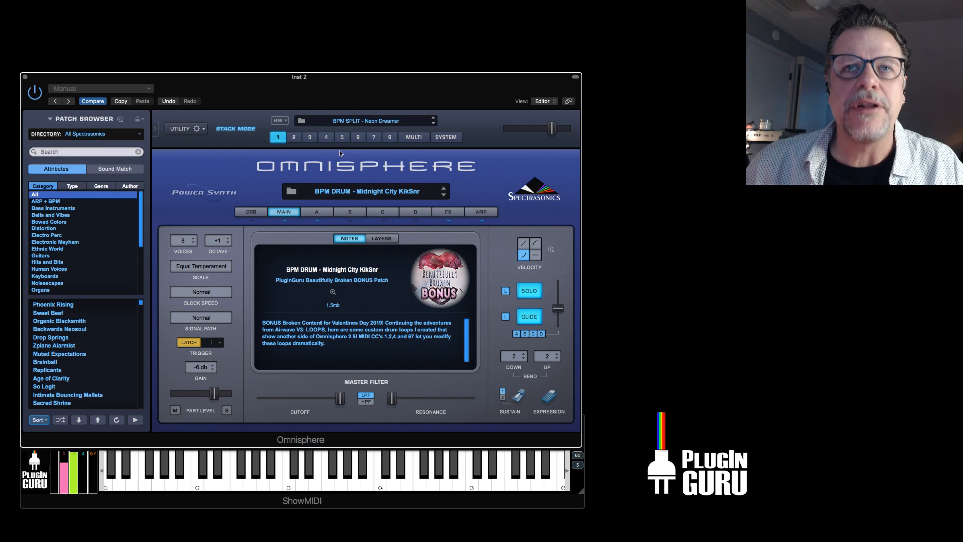
pyautogui.click(413, 137)
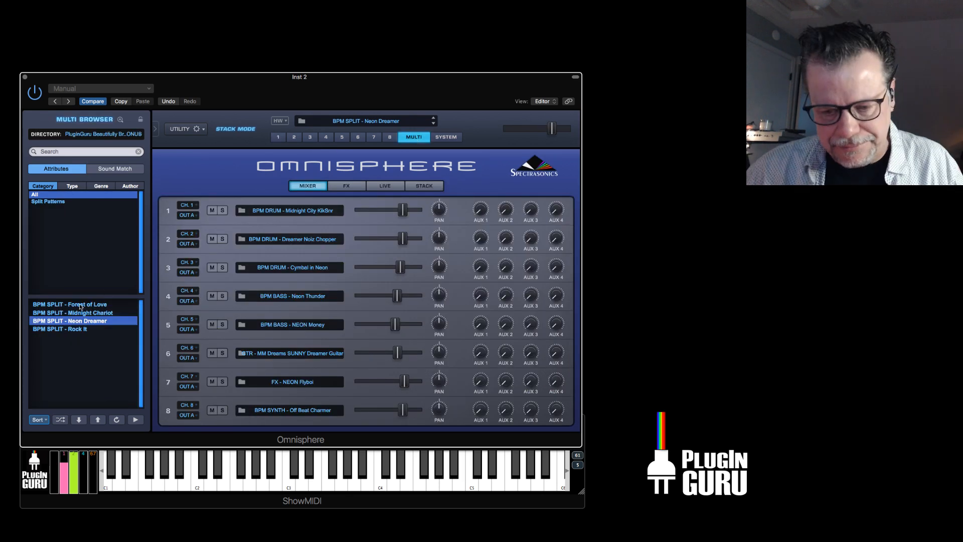
# Load the multi BPM SPLIT - Rock It.
pyautogui.click(75, 330)
pyautogui.press('Return')
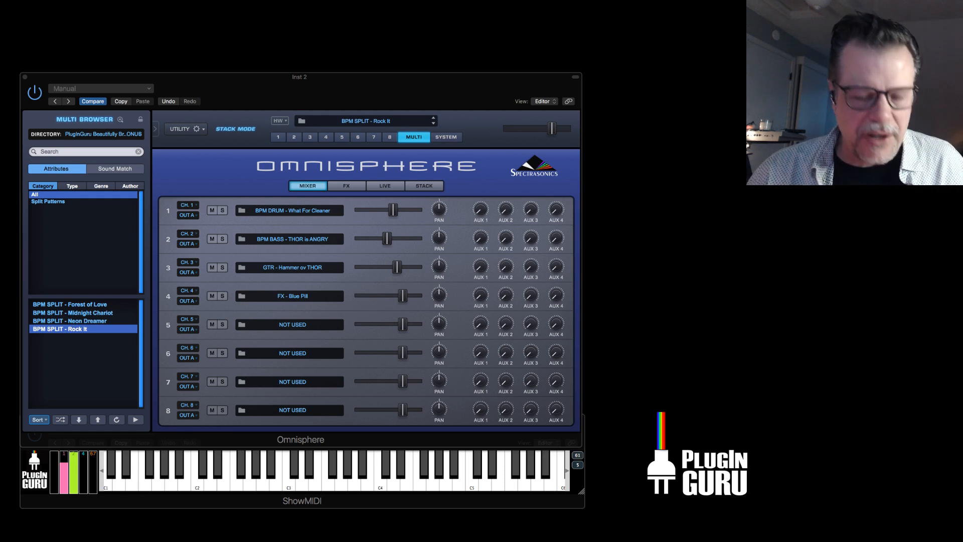
pyautogui.press('super+Tab')
pyautogui.press('super+Tab')
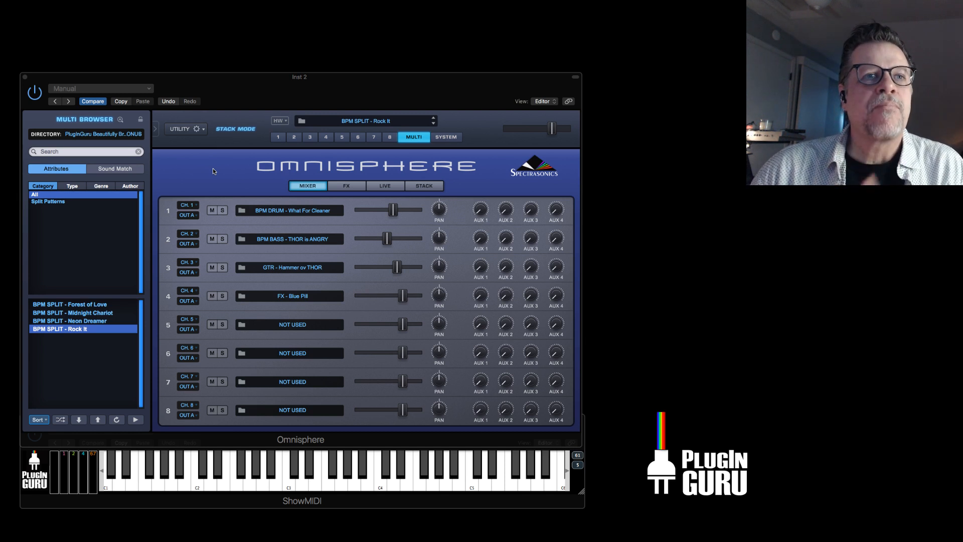
# Load the multi BPM SPLIT - Forest of Love and display its Stack Mode note ranges.
pyautogui.click(87, 304)
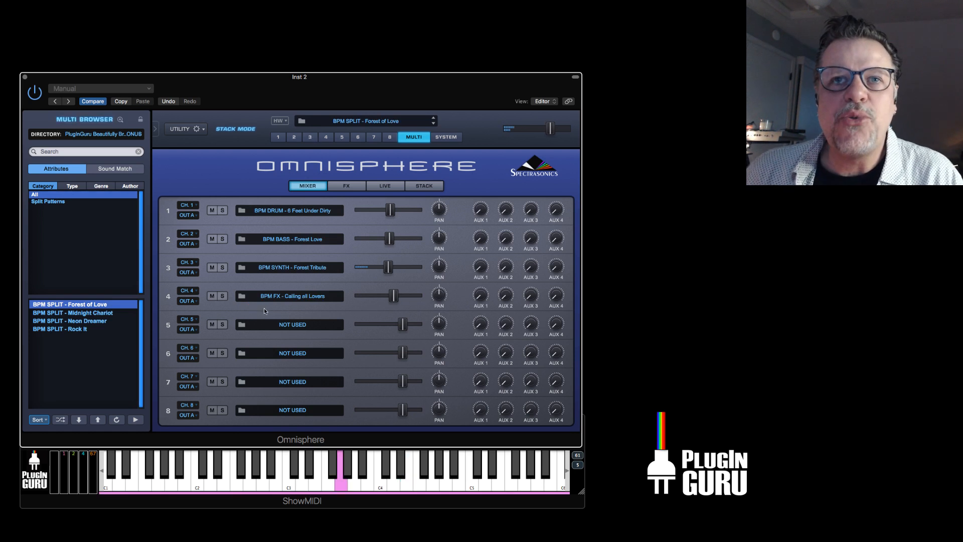
pyautogui.click(420, 186)
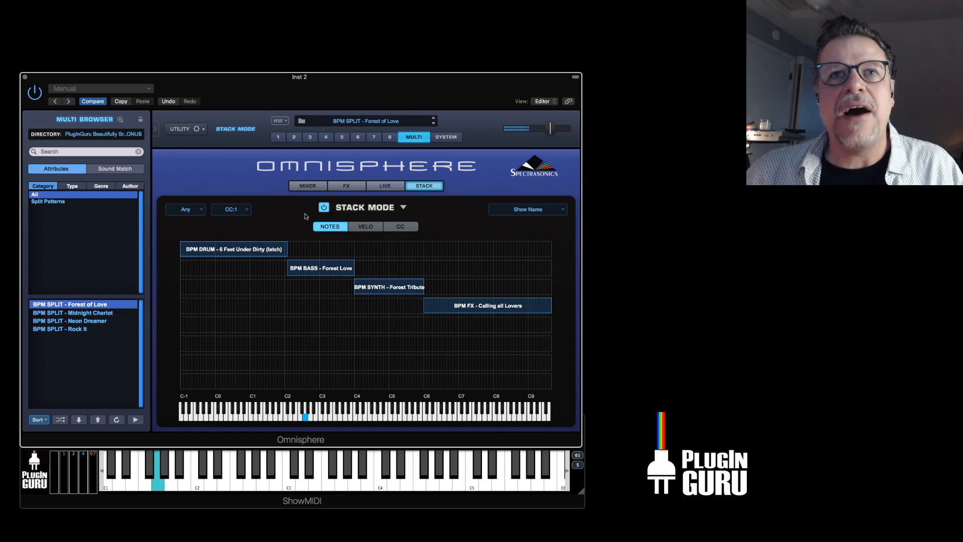
# Rework the arpeggiator pattern of part 2, BPM BASS - Forest Love, so that only steps 1, 4, 5 and 6 play.
pyautogui.click(294, 137)
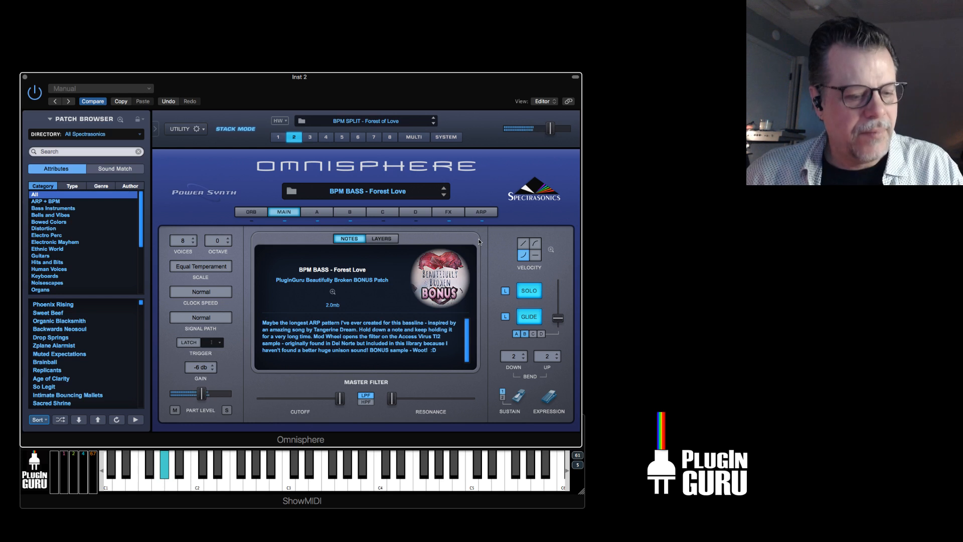
pyautogui.click(480, 211)
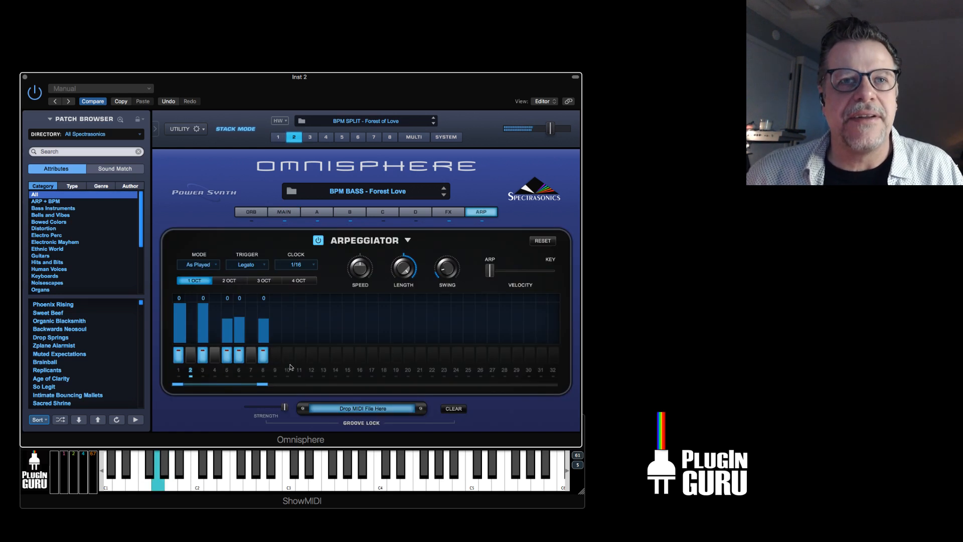
pyautogui.click(250, 355)
pyautogui.click(227, 359)
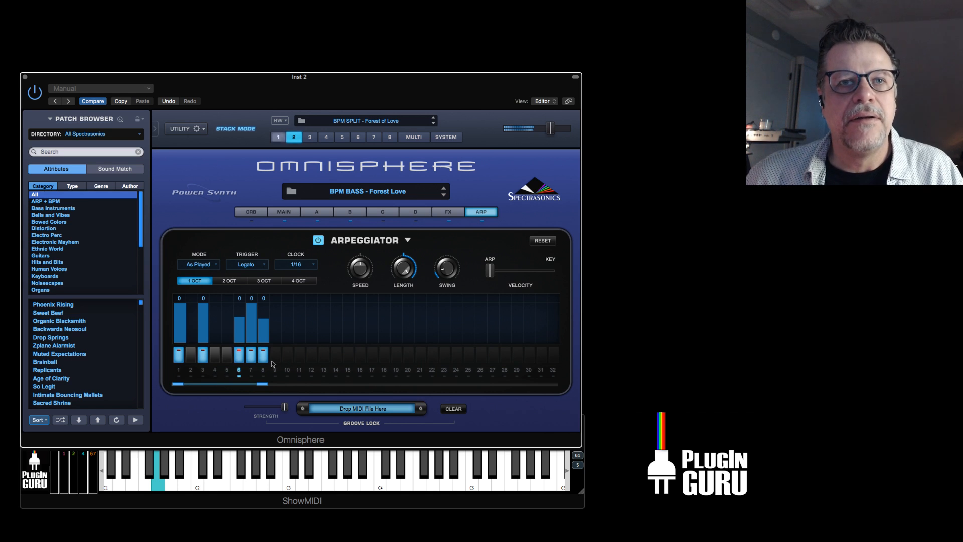
pyautogui.click(203, 356)
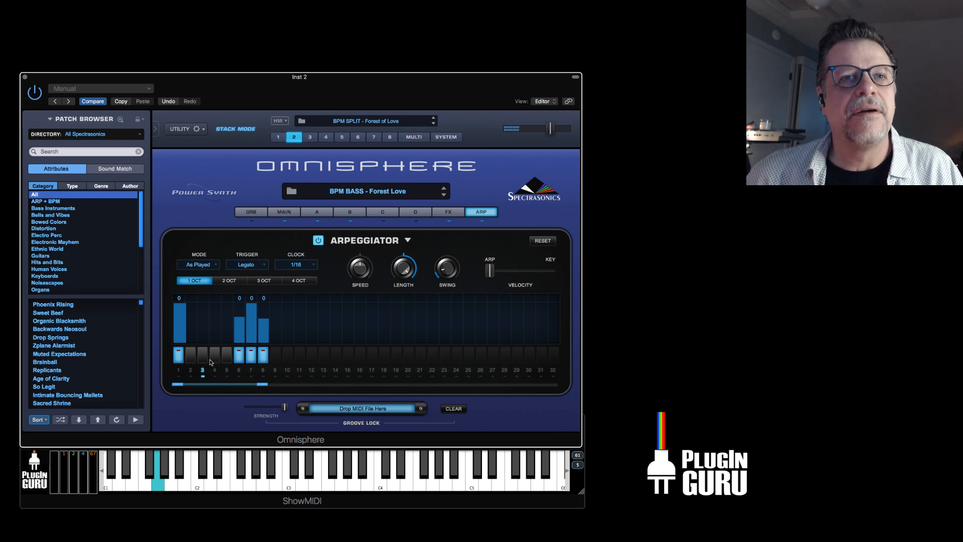
pyautogui.click(212, 356)
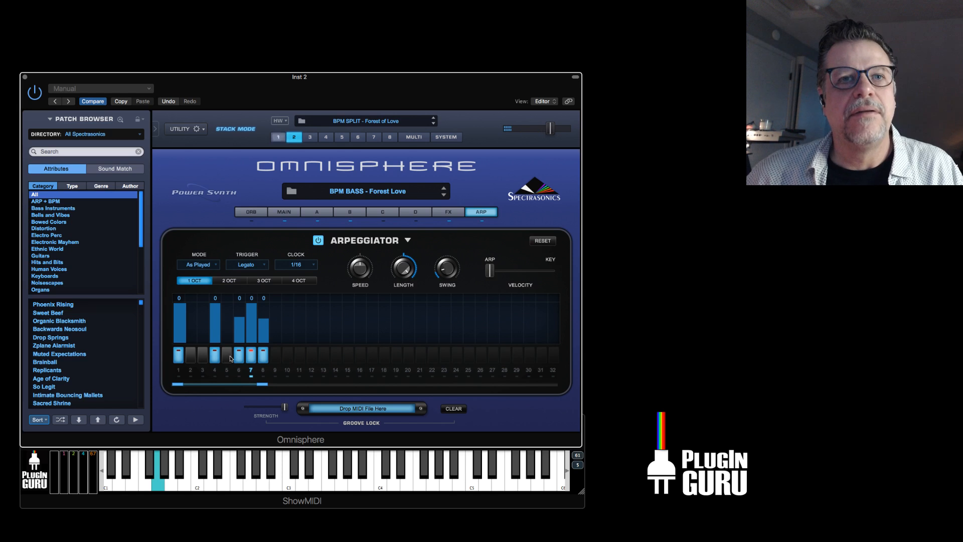
pyautogui.click(251, 356)
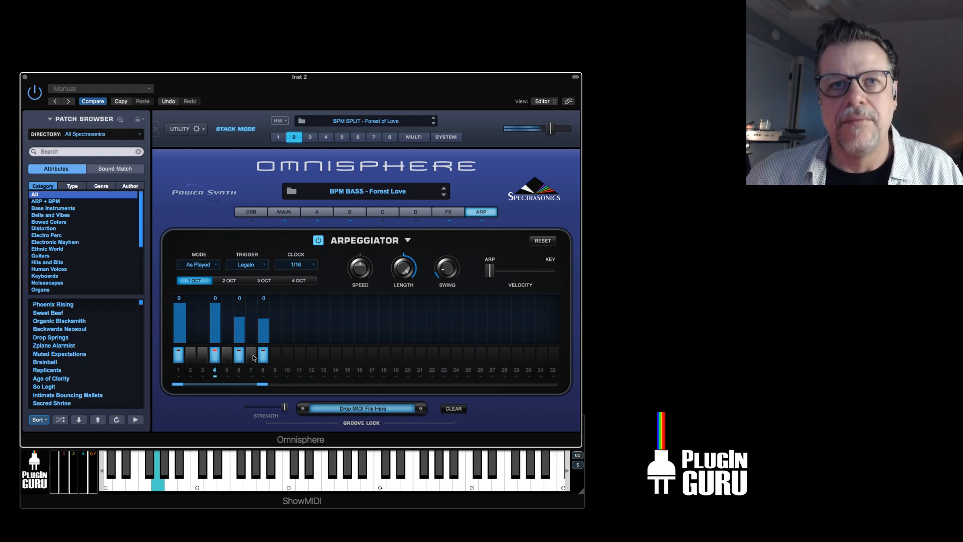
pyautogui.click(266, 355)
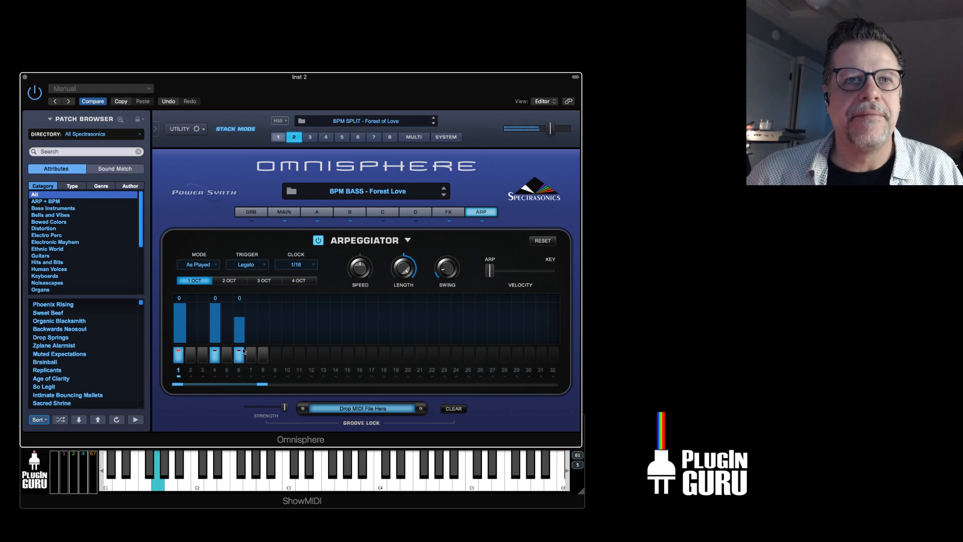
pyautogui.click(226, 355)
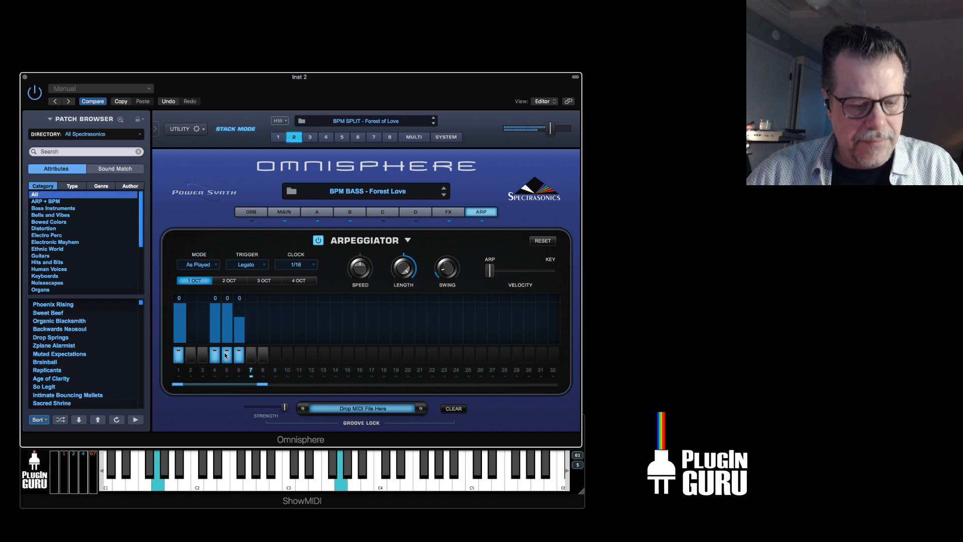
# Return to the multi view and reload BPM SPLIT - Forest of Love, discarding the arpeggiator edits.
pyautogui.click(415, 137)
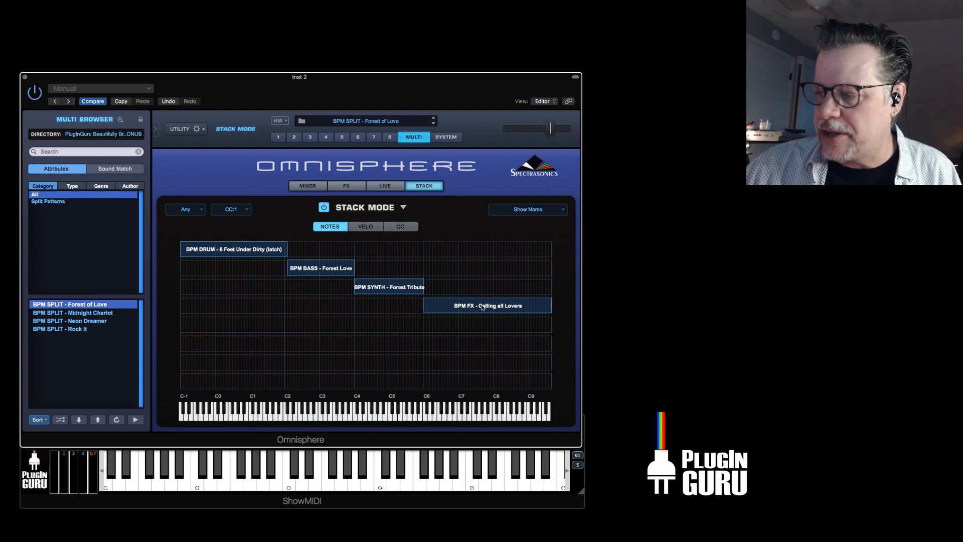
pyautogui.click(80, 307)
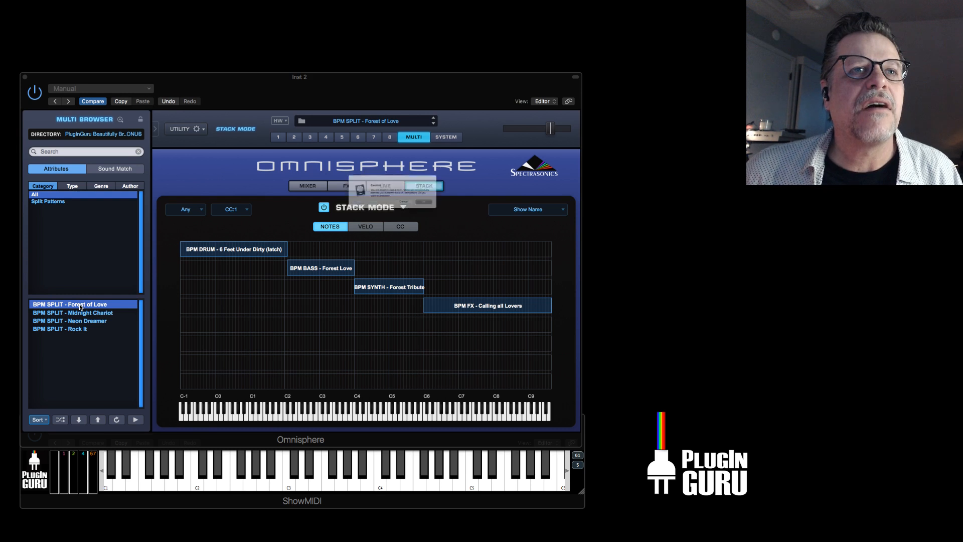
pyautogui.press('Return')
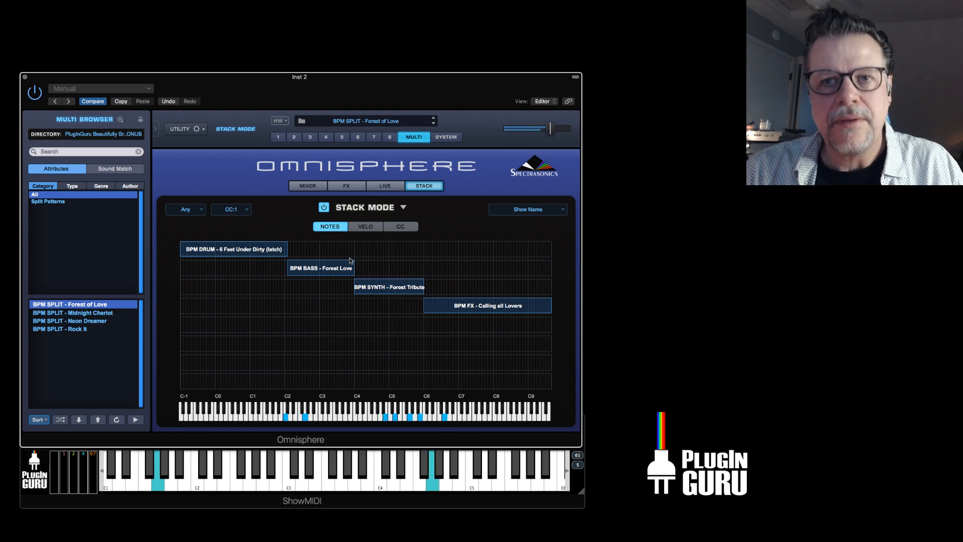
# Load the multi BPM SPLIT - Midnight Chariot and solo part 7, BPM DRUM - Midnight City SMx 1b MC, in the mixer.
pyautogui.click(108, 313)
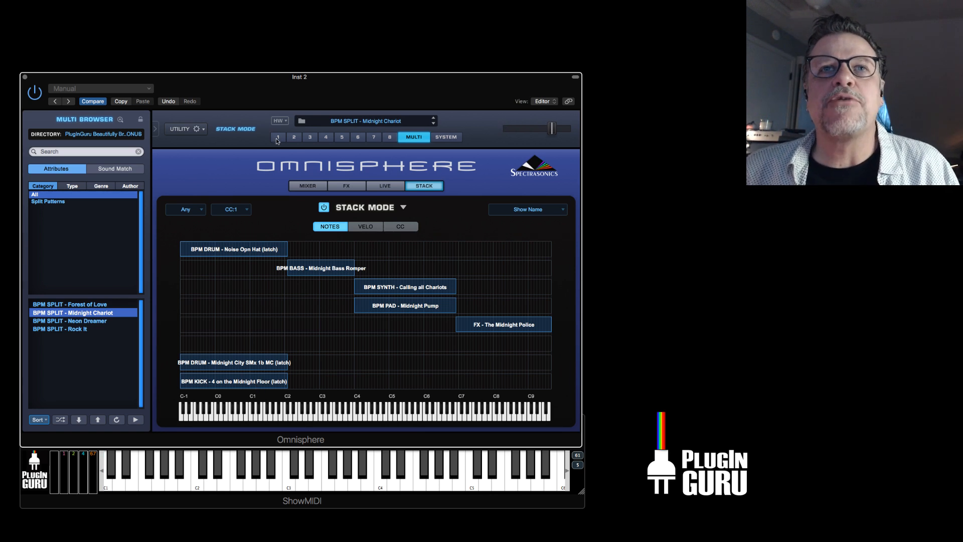
pyautogui.click(307, 186)
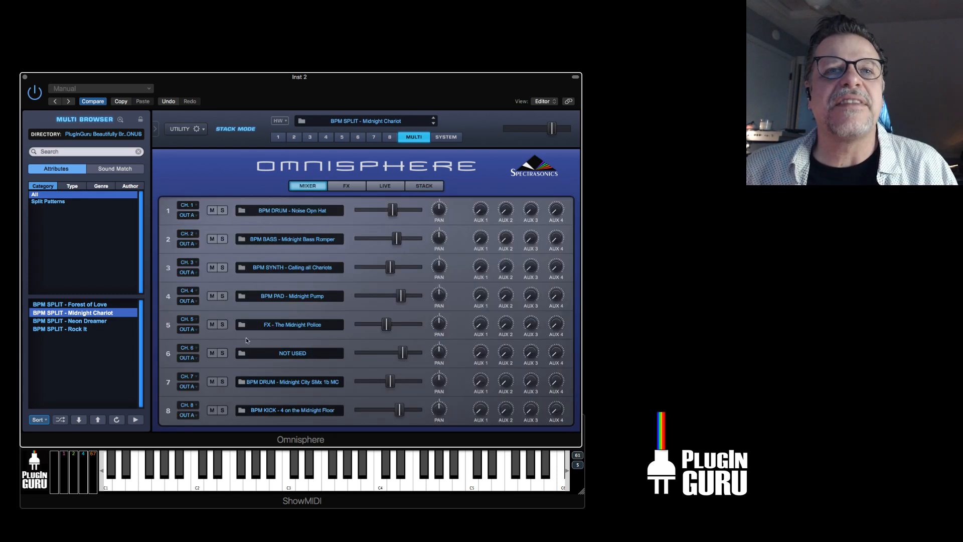
pyautogui.click(222, 381)
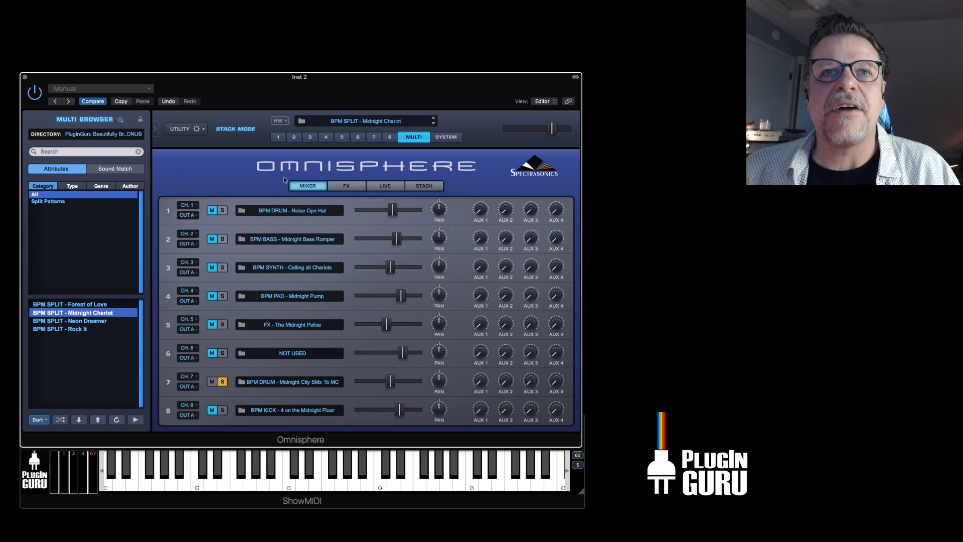
# On part 7's main page, raise the master filter cutoff slightly and keep the filter in high-pass mode.
pyautogui.click(294, 137)
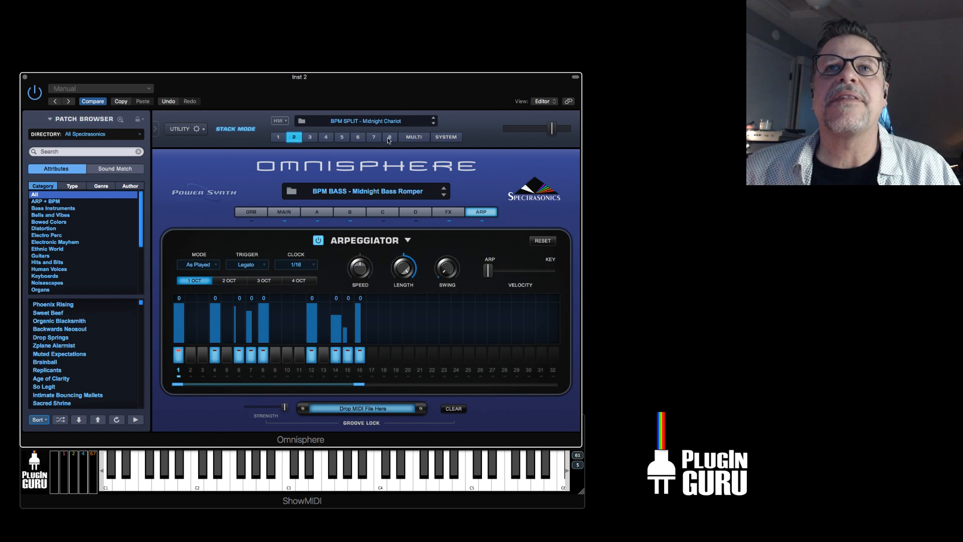
pyautogui.click(286, 212)
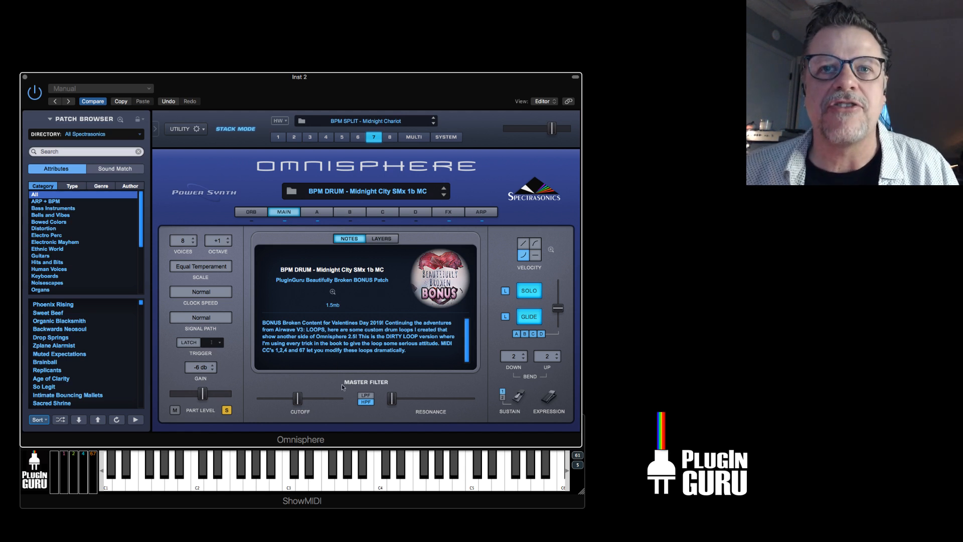
pyautogui.click(368, 397)
pyautogui.moveTo(298, 398)
pyautogui.mouseDown()
pyautogui.moveTo(266, 405)
pyautogui.moveTo(338, 407)
pyautogui.moveTo(262, 407)
pyautogui.moveTo(327, 406)
pyautogui.moveTo(299, 405)
pyautogui.mouseUp()
pyautogui.click(366, 401)
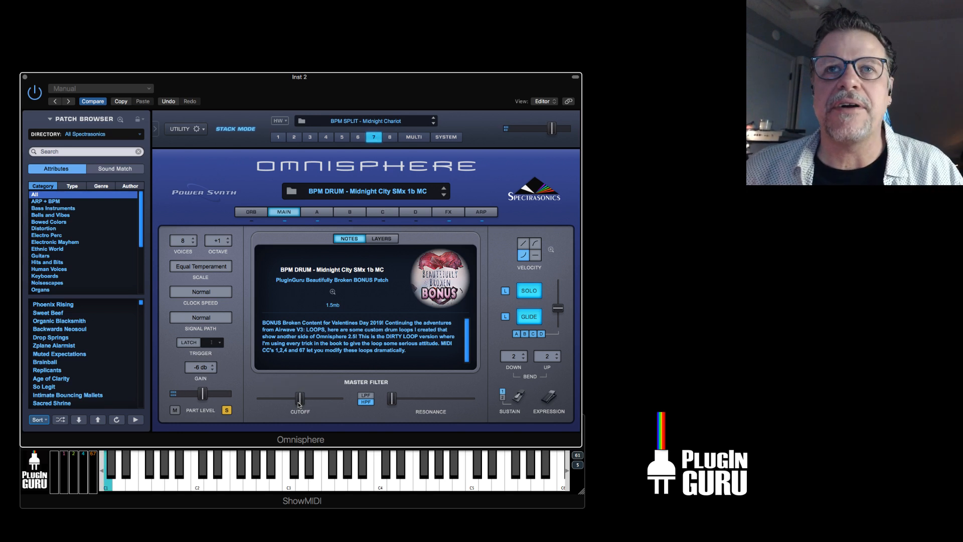
# Back in the multi mixer, also solo part 8, BPM KICK - 4 on the Midnight Floor, and part 1, BPM DRUM - Noise Opn Hat.
pyautogui.click(410, 138)
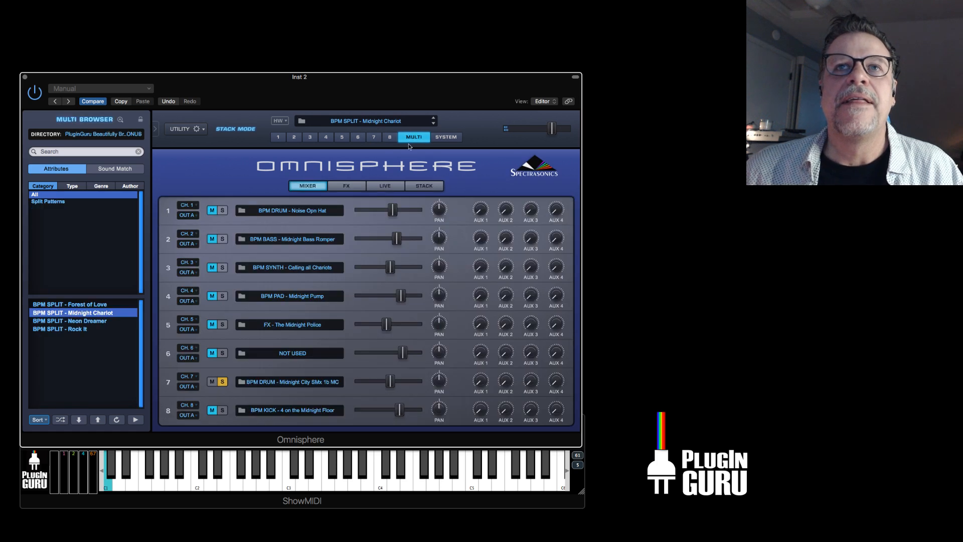
pyautogui.click(224, 410)
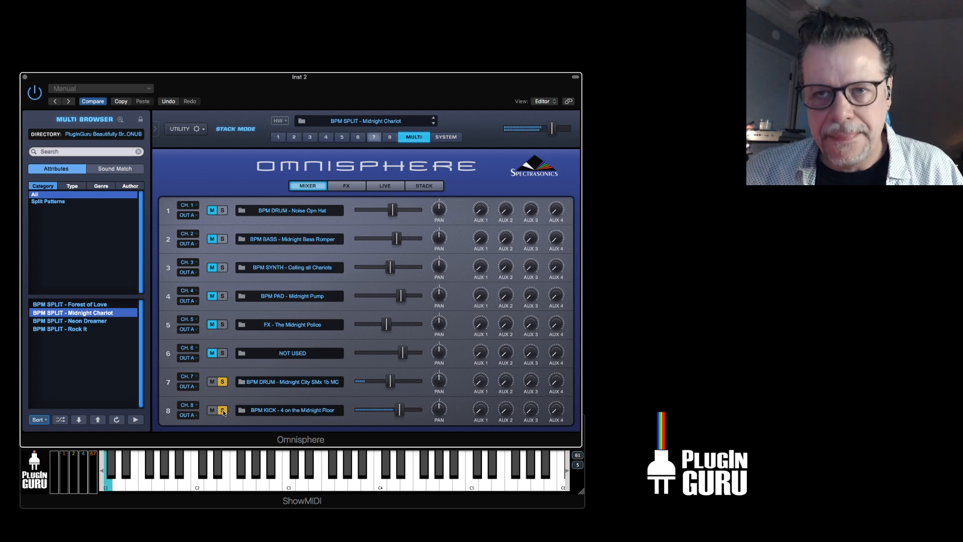
pyautogui.click(223, 212)
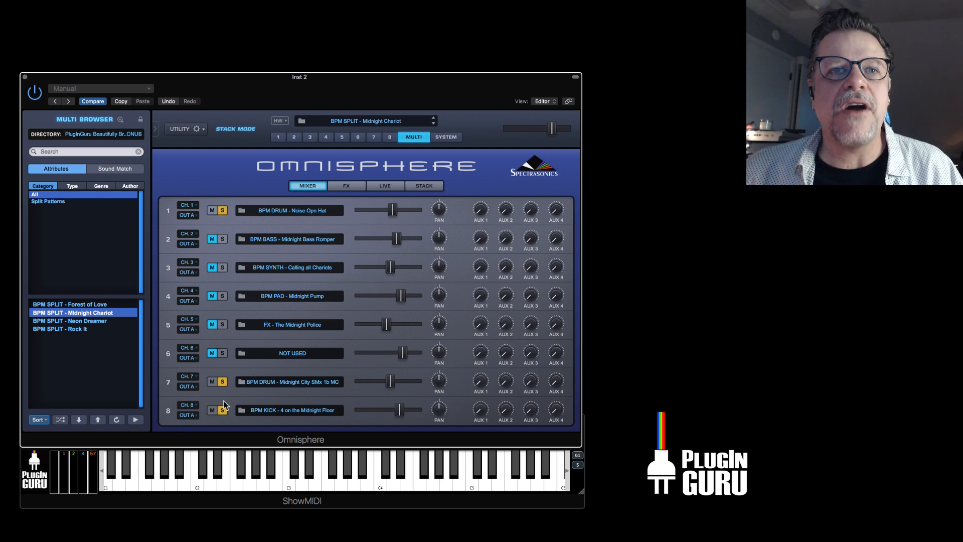
# Compare the drum layers with part 7's solo off and on, and clear the solos on parts 7, 8 and 1.
pyautogui.click(223, 383)
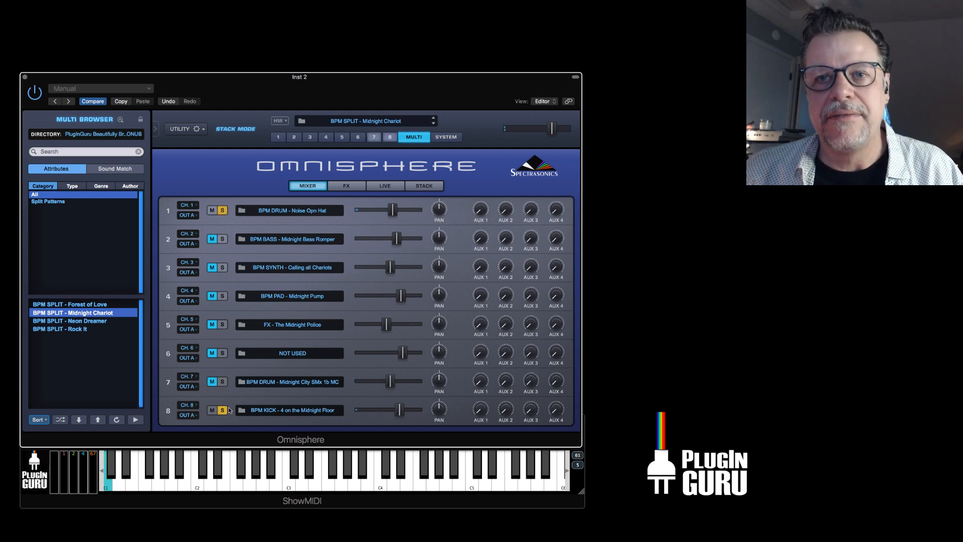
pyautogui.click(223, 382)
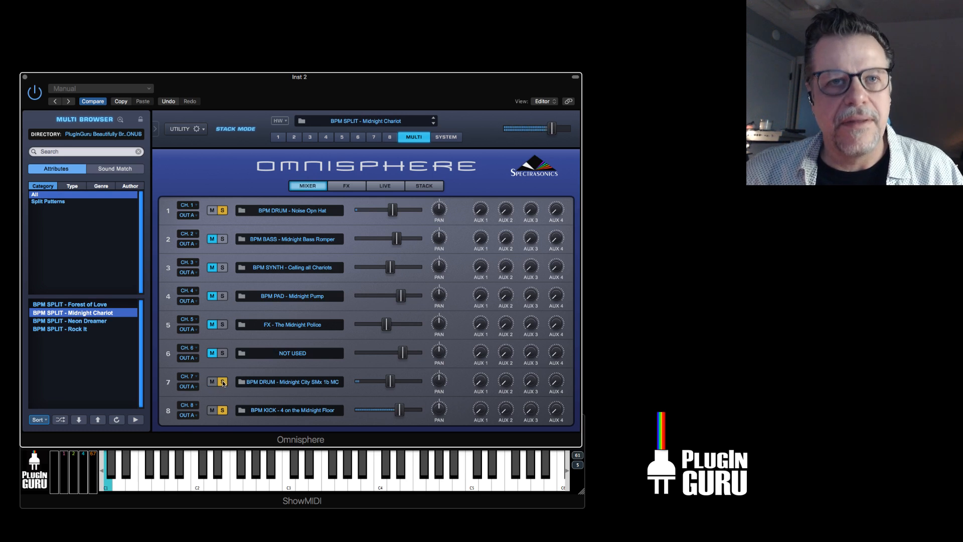
pyautogui.click(223, 383)
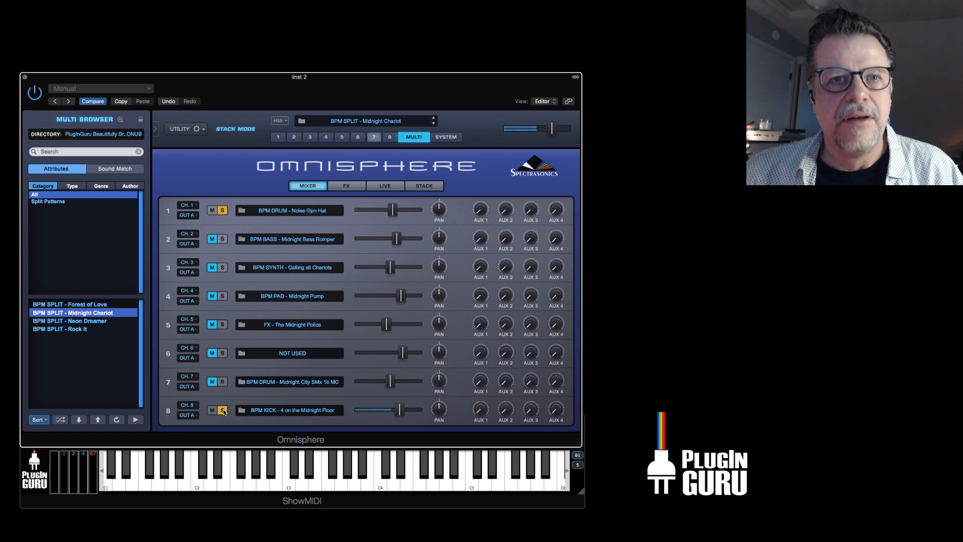
pyautogui.click(223, 410)
pyautogui.click(223, 211)
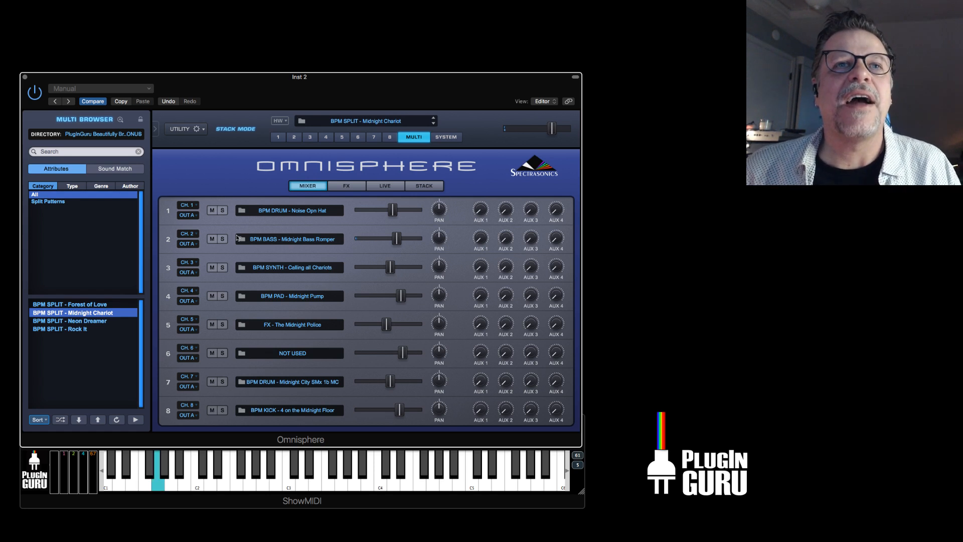
# On layer A of part 2, BPM BASS - Midnight Bass Romper, show the Wheel modulation of the sample start and raise the start point slightly.
pyautogui.click(295, 136)
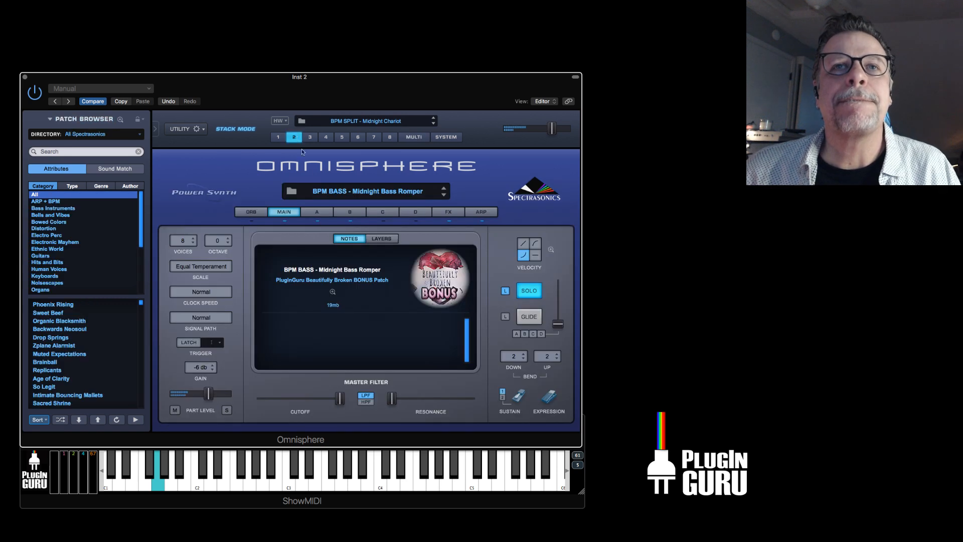
pyautogui.click(319, 212)
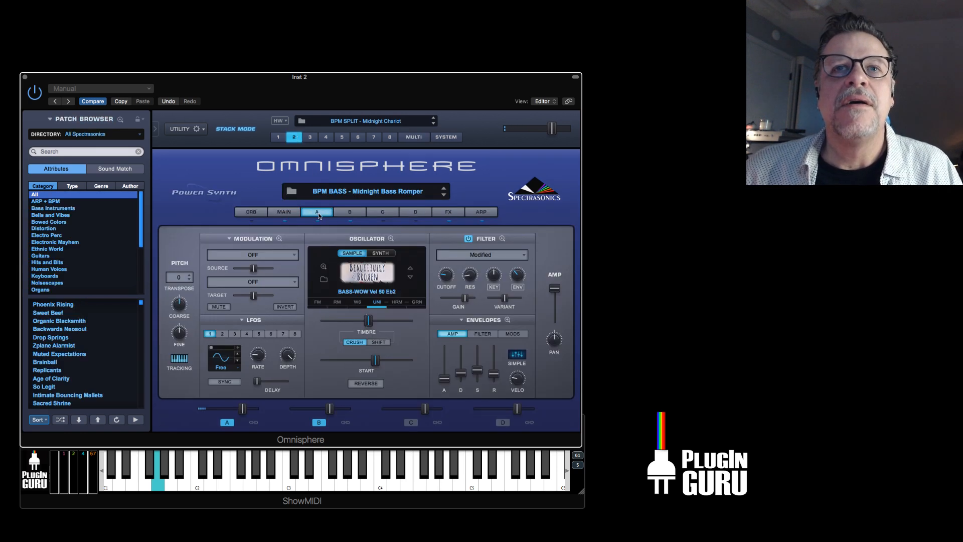
pyautogui.rightClick(377, 363)
pyautogui.moveTo(419, 383)
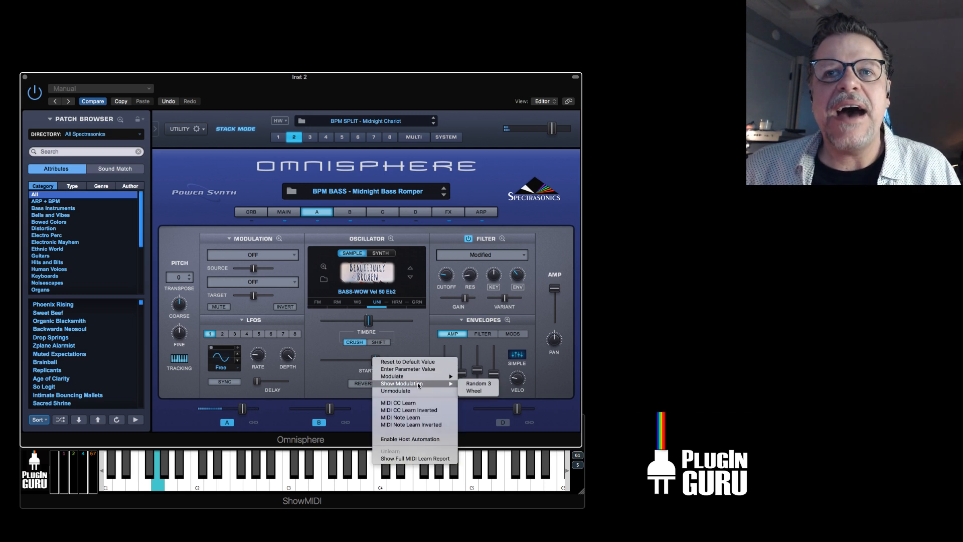
pyautogui.click(480, 389)
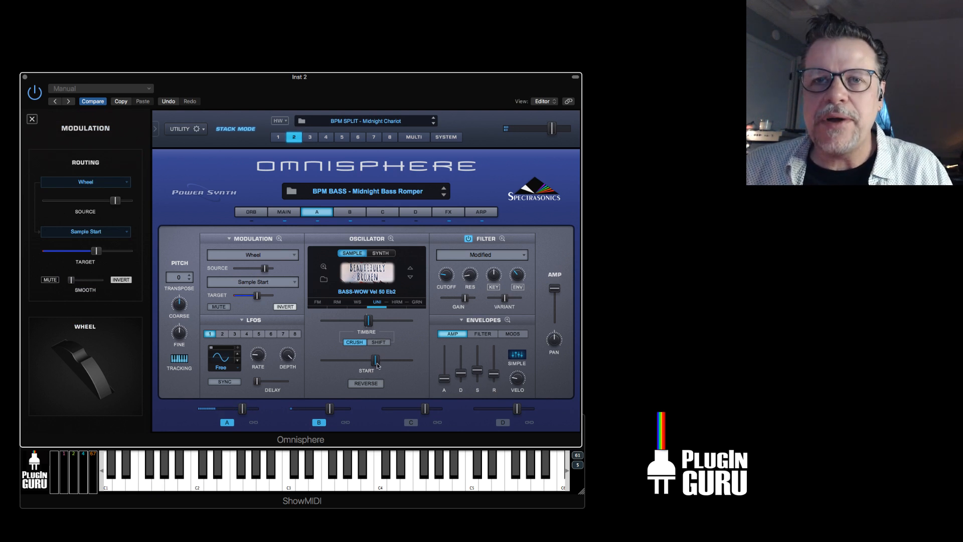
pyautogui.moveTo(378, 363)
pyautogui.mouseDown()
pyautogui.moveTo(323, 366)
pyautogui.moveTo(388, 363)
pyautogui.mouseUp()
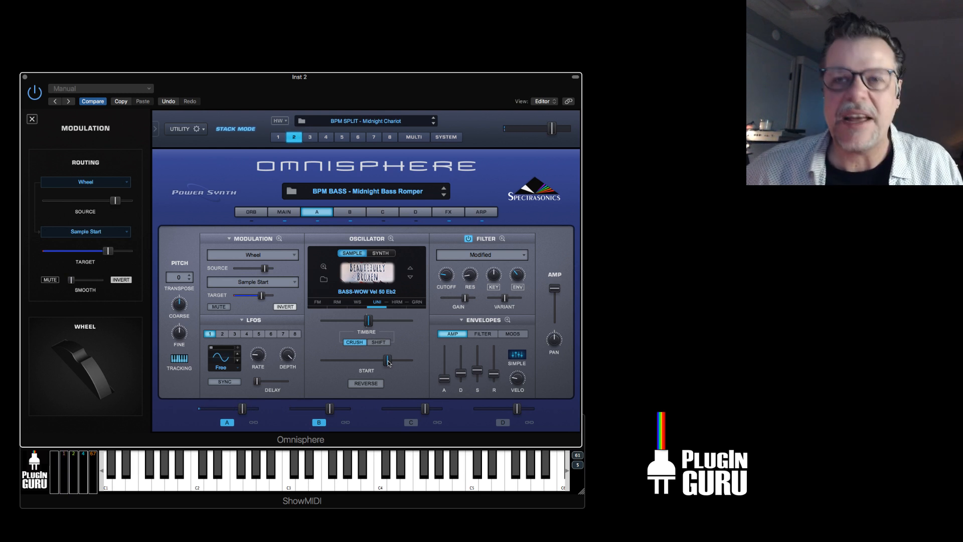
pyautogui.press('super+Tab')
pyautogui.press('super+Tab')
pyautogui.press('super+Tab')
pyautogui.press('super+Tab')
pyautogui.press('super+Tab')
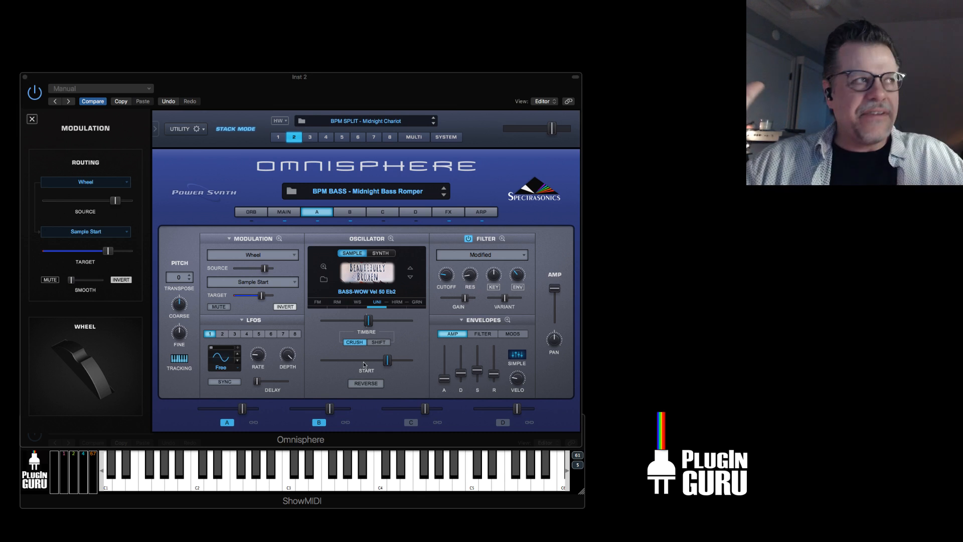
# Check layer A's granular oscillator settings, raise the sample start a bit further and close the modulation details.
pyautogui.click(416, 303)
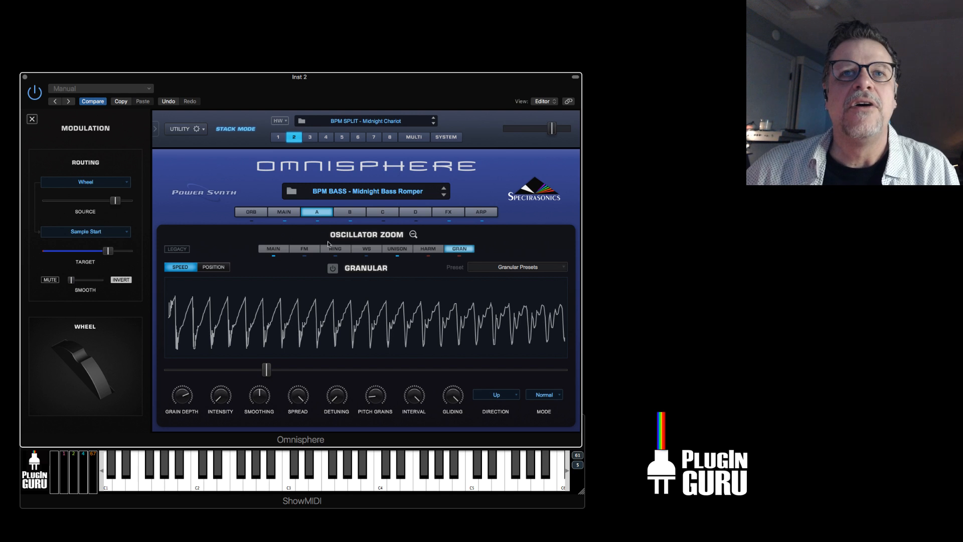
pyautogui.click(316, 212)
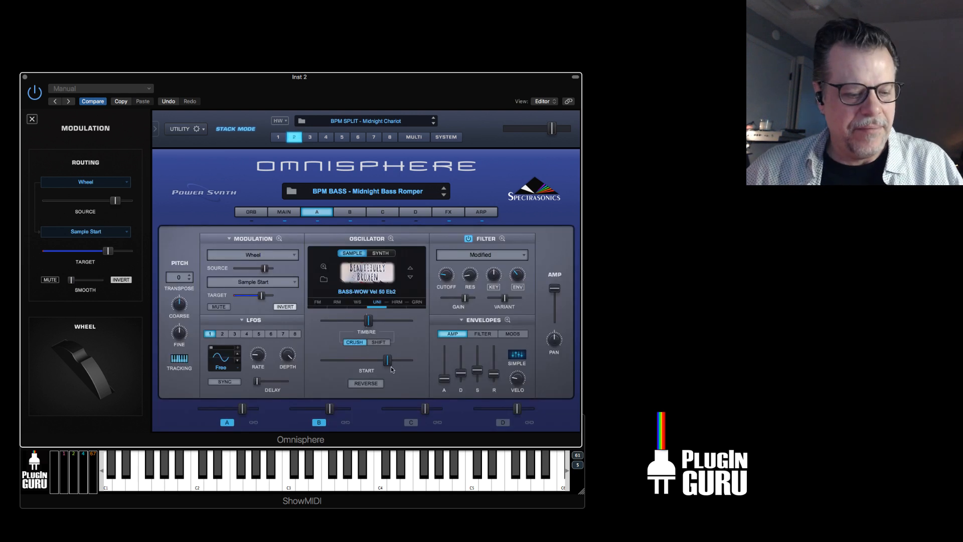
pyautogui.moveTo(387, 361)
pyautogui.mouseDown()
pyautogui.moveTo(325, 365)
pyautogui.moveTo(401, 360)
pyautogui.mouseUp()
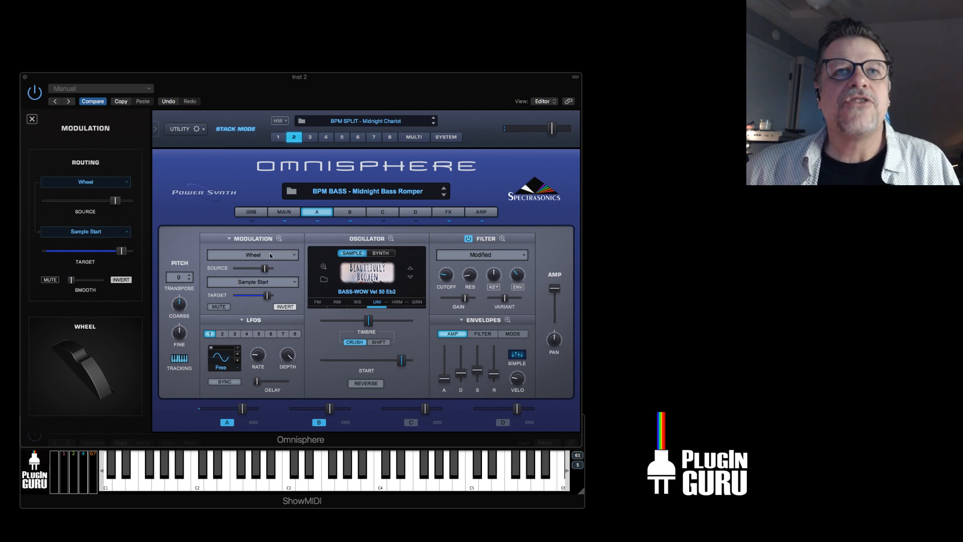
pyautogui.click(31, 120)
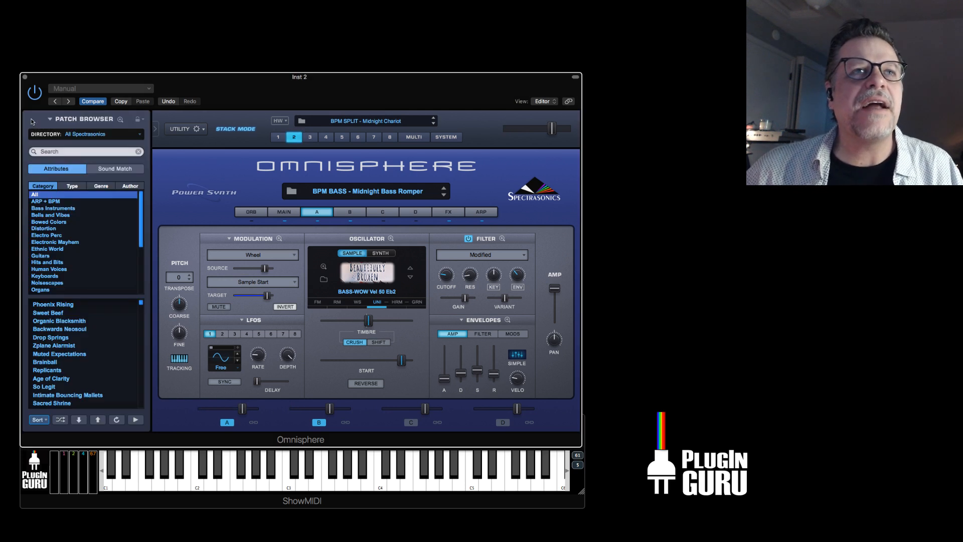
# Load the multi BPM SPLIT - Neon Dreamer to audition it, followed by the multi BPM SPLIT - Rock It.
pyautogui.click(417, 138)
pyautogui.click(80, 321)
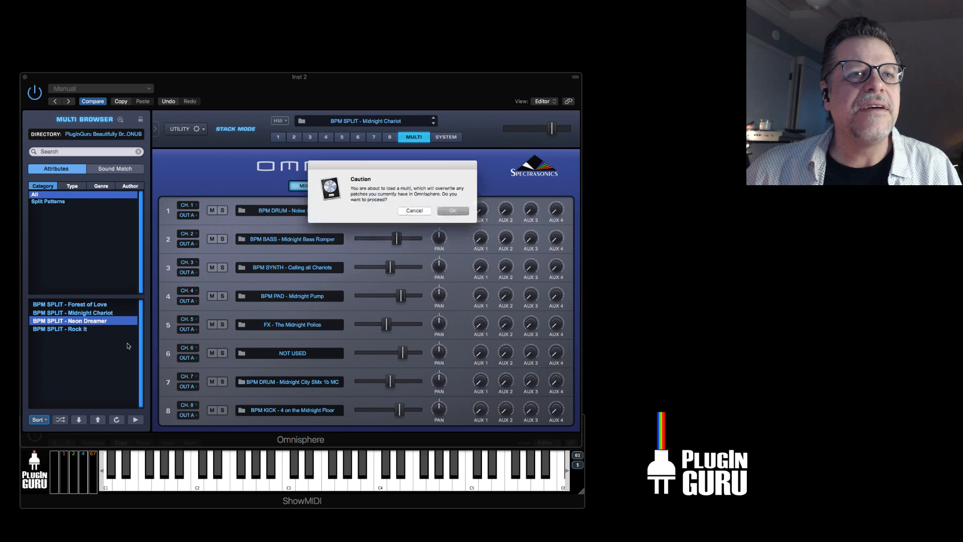
pyautogui.click(414, 212)
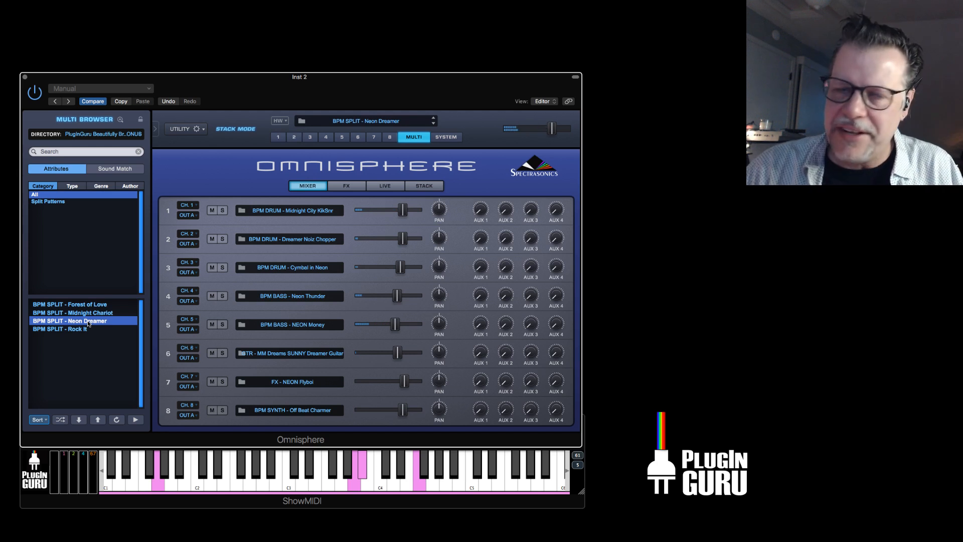
pyautogui.click(68, 329)
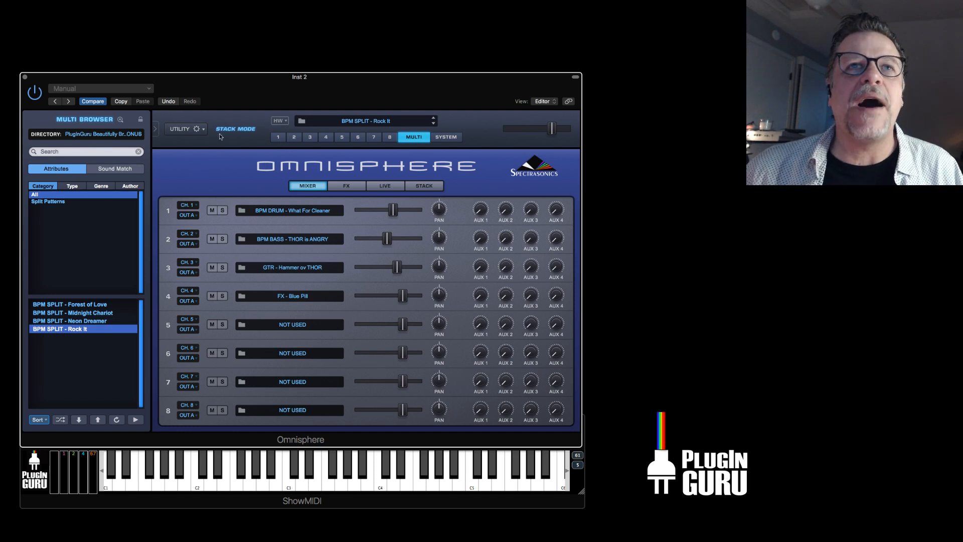
# Initialize the multi and open part 1 with its default patch.
pyautogui.click(181, 129)
pyautogui.click(227, 169)
pyautogui.click(453, 211)
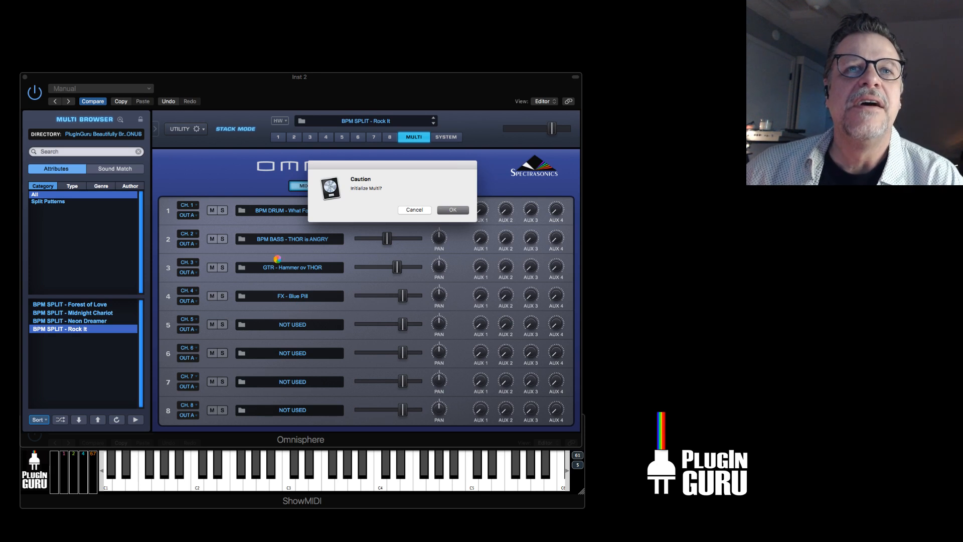
pyautogui.click(282, 139)
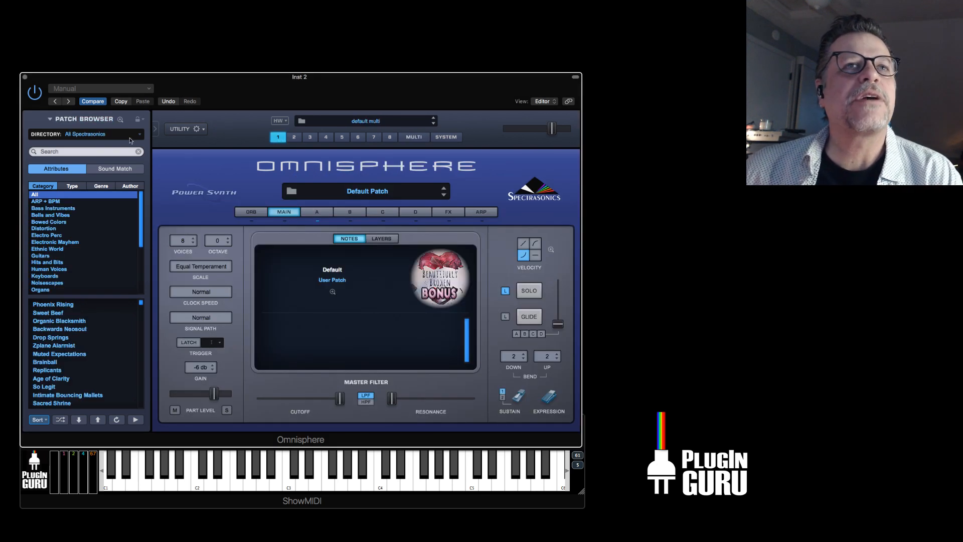
# Browse the user directories and show the patches of the PluginGuru Beautifully Broken library for part 1.
pyautogui.click(132, 135)
pyautogui.moveTo(112, 231)
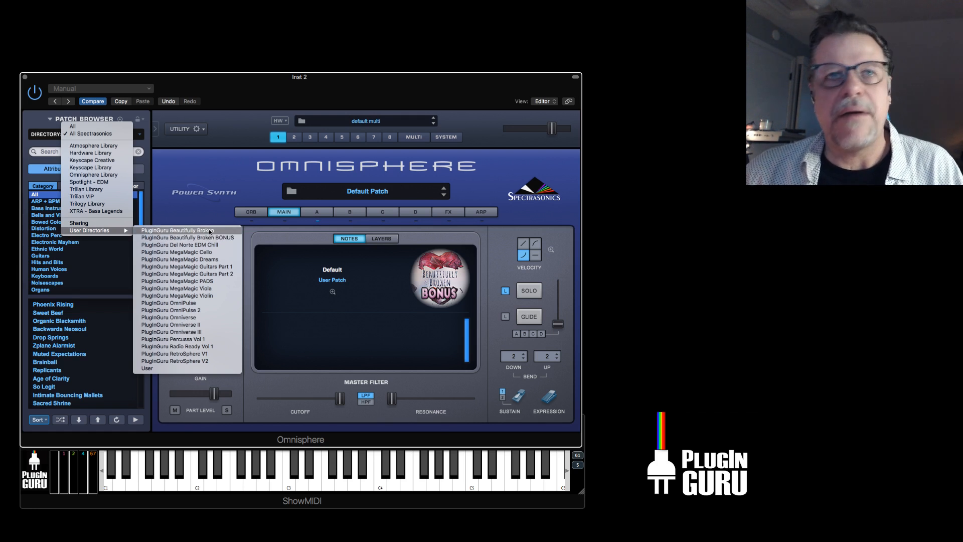
pyautogui.click(221, 196)
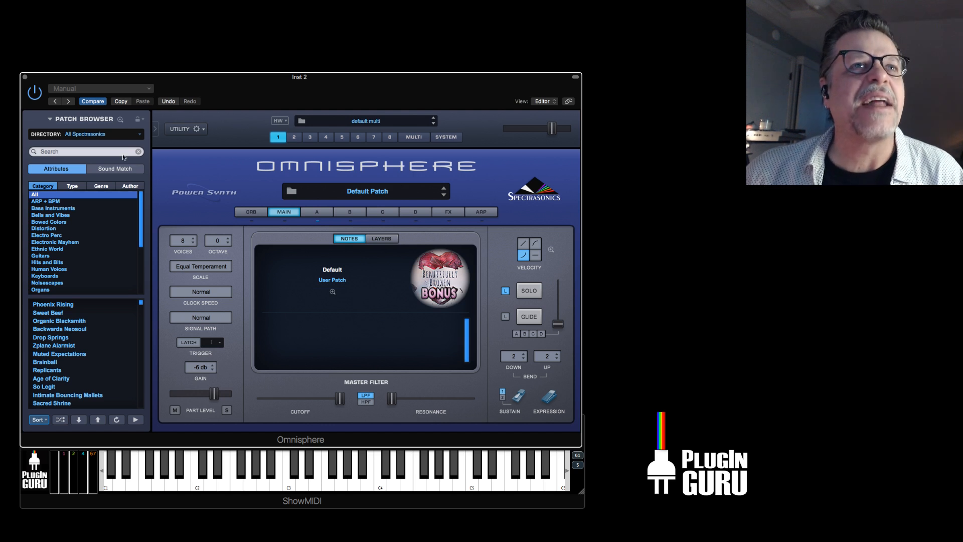
pyautogui.click(89, 133)
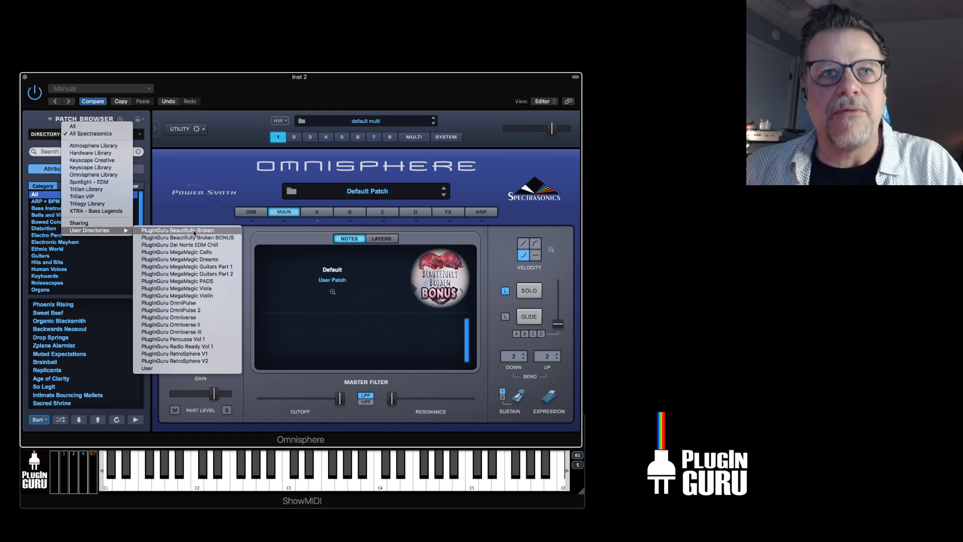
pyautogui.click(198, 230)
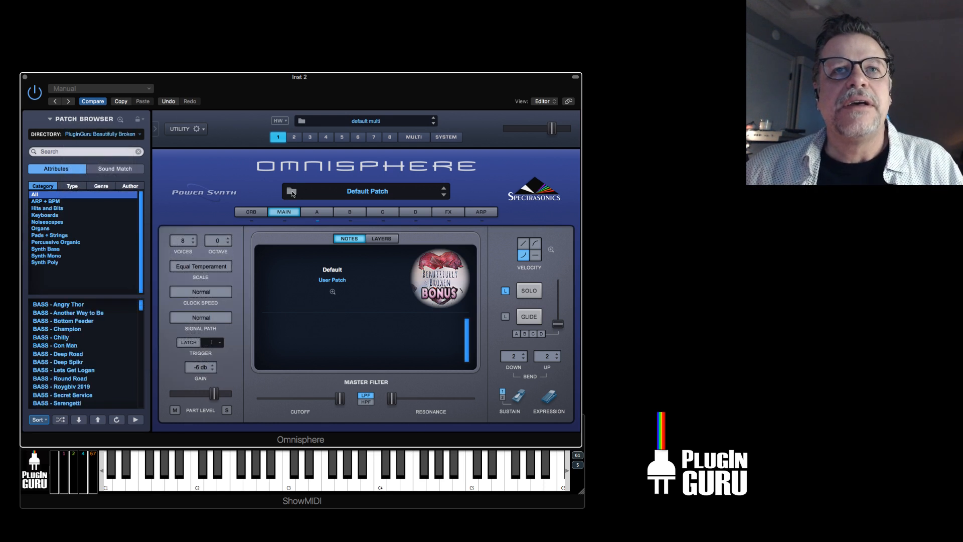
# Open the full-size patch browser and examine its tag editing and sort options for the Beautifully Broken patches.
pyautogui.click(291, 191)
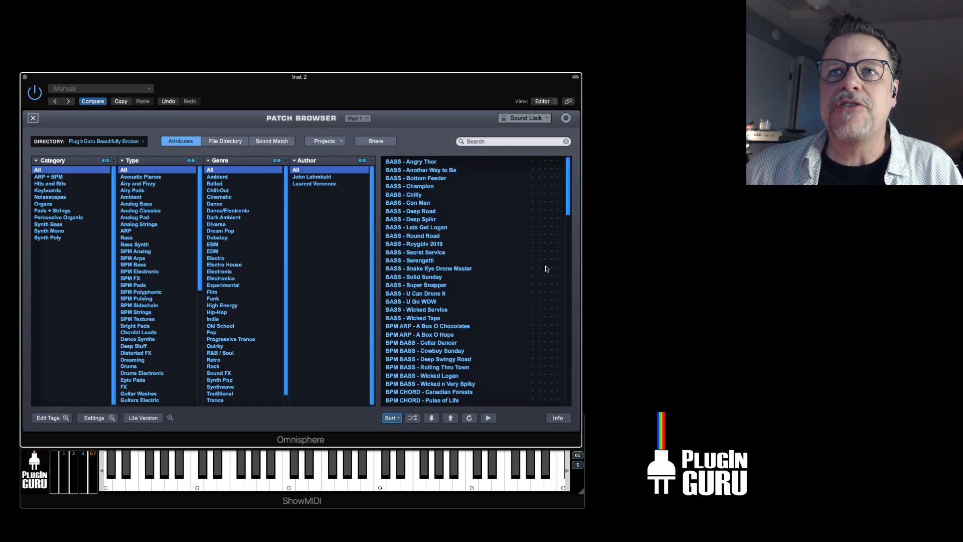
pyautogui.click(52, 418)
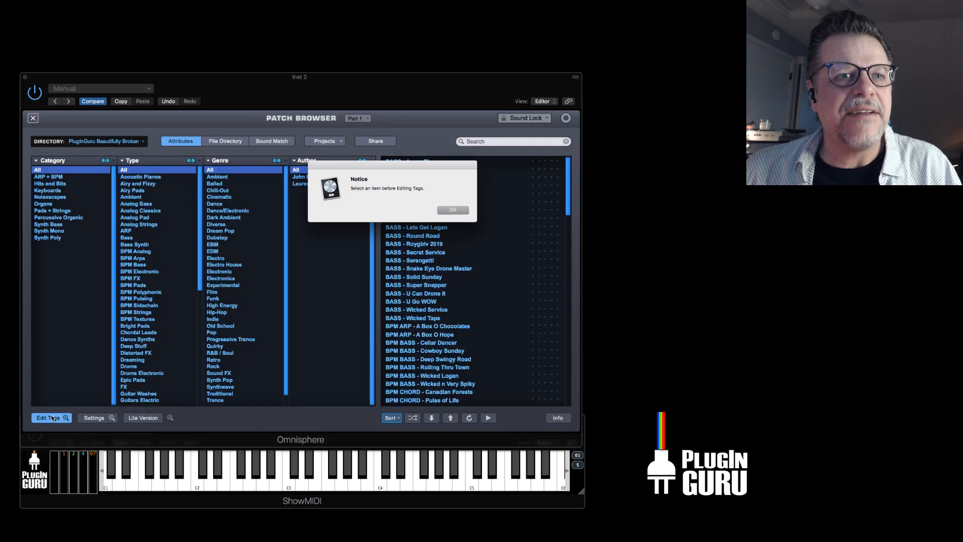
pyautogui.click(455, 210)
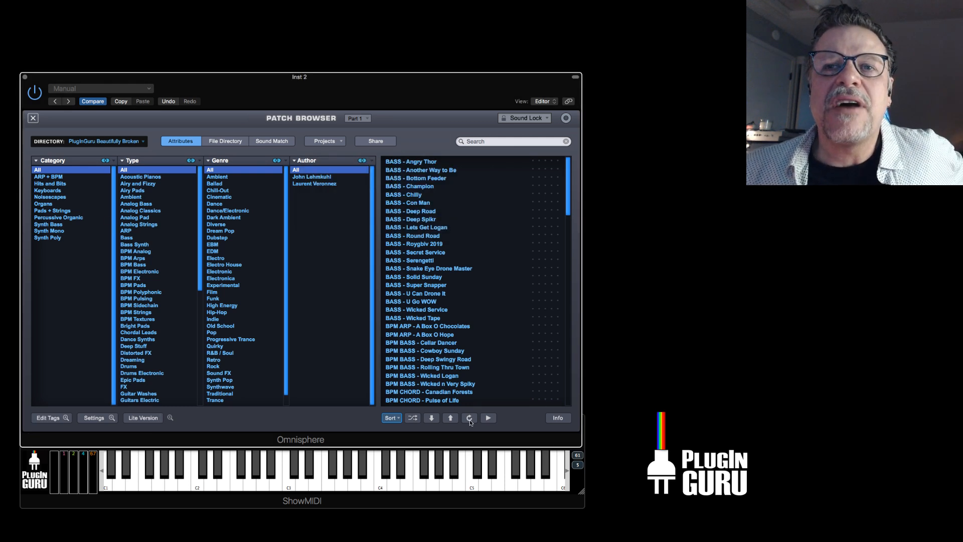
pyautogui.click(392, 418)
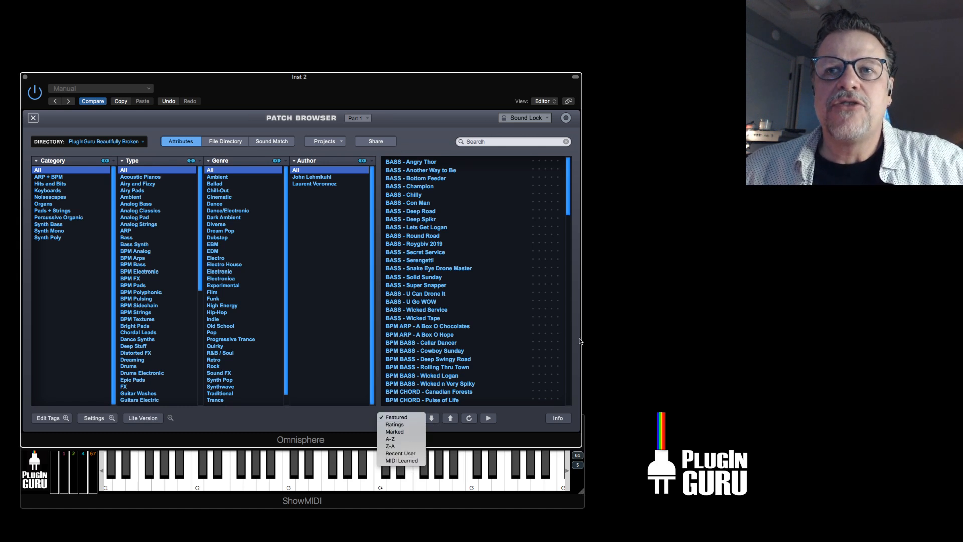
pyautogui.click(552, 275)
pyautogui.moveTo(570, 189); pyautogui.dragTo(569, 153)
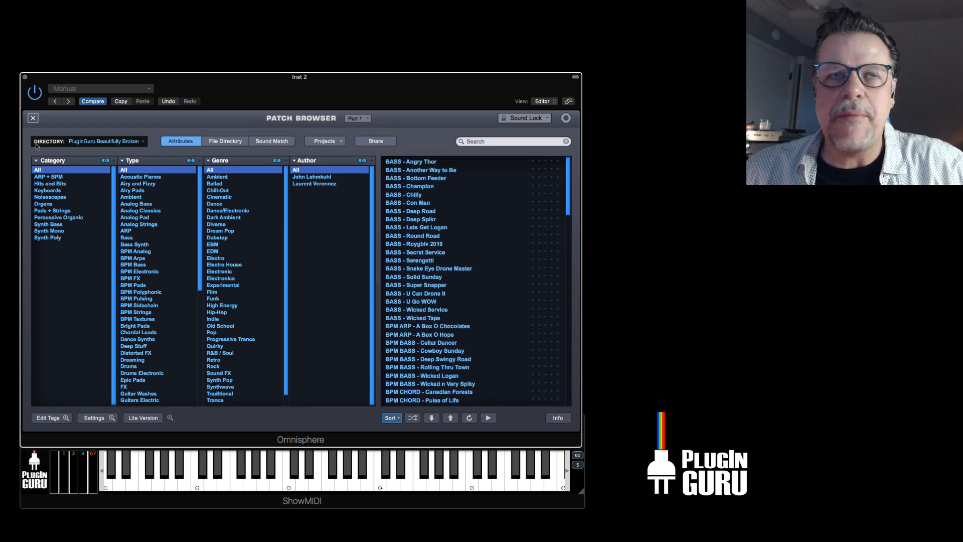
# Show the patches of all directories and check the available sort orders for that list.
pyautogui.click(89, 142)
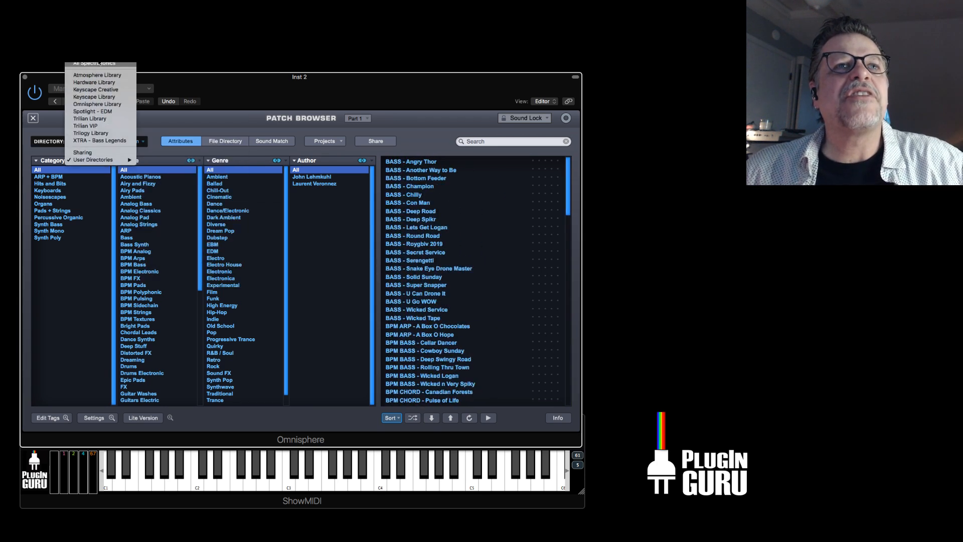
pyautogui.click(147, 103)
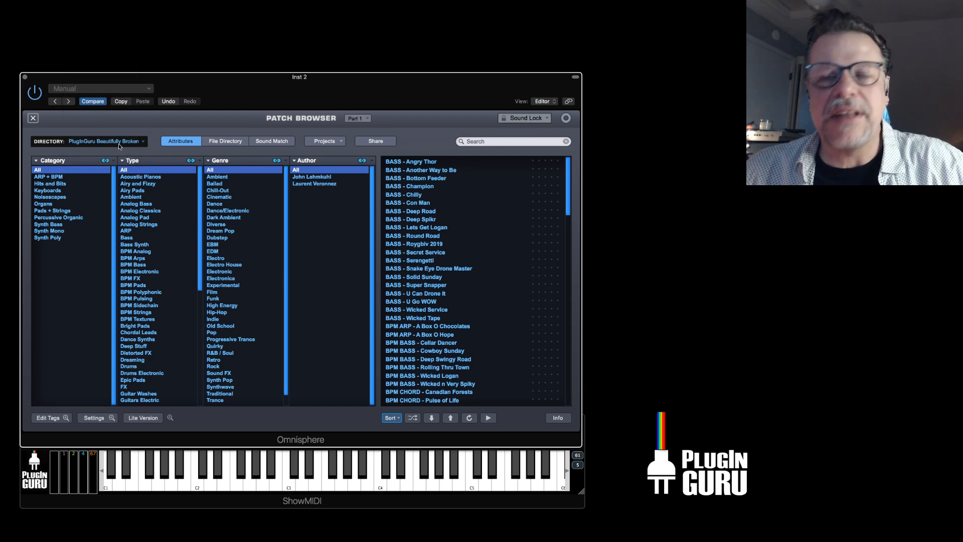
pyautogui.click(396, 417)
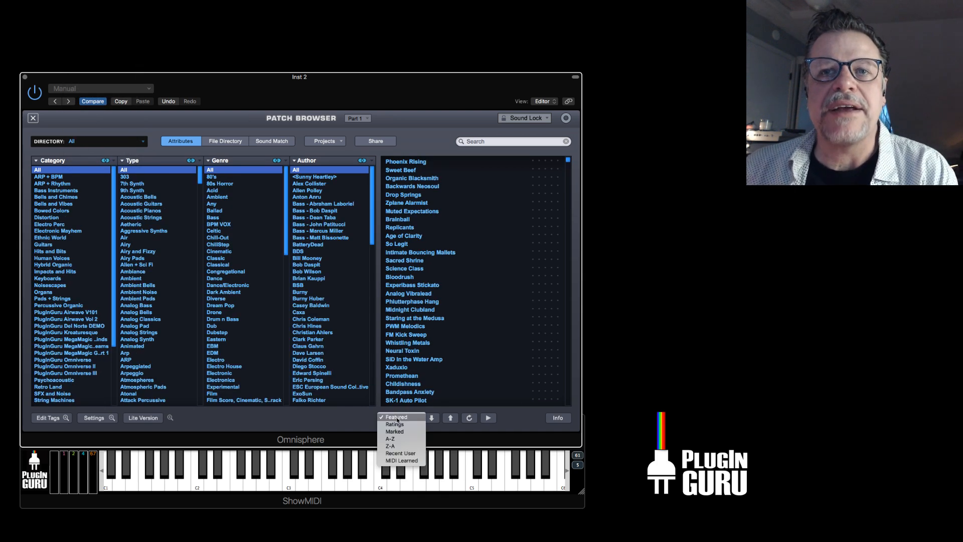
pyautogui.click(488, 323)
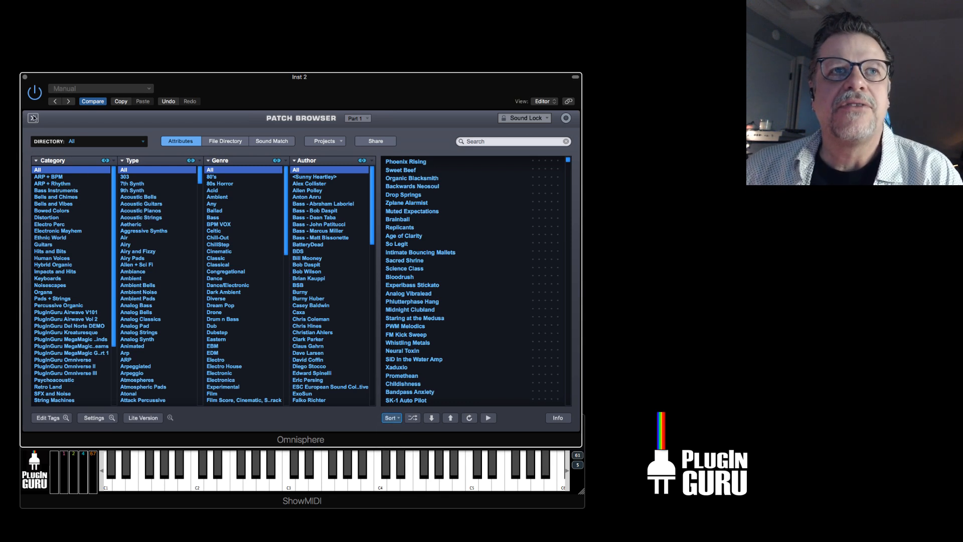
# Set the patch browser's directory to the user library PluginGuru Beautifully Broken BONUS.
pyautogui.click(88, 146)
pyautogui.moveTo(108, 245)
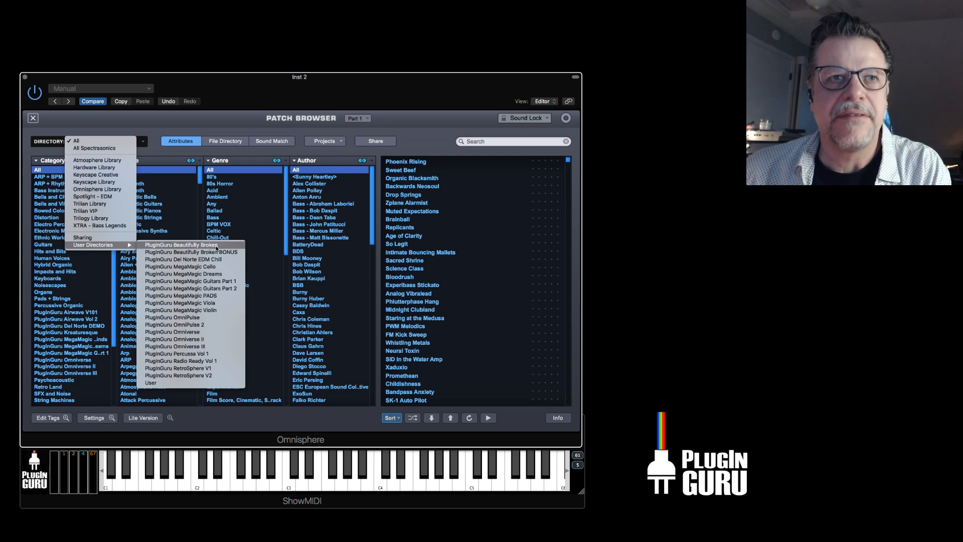
pyautogui.click(92, 281)
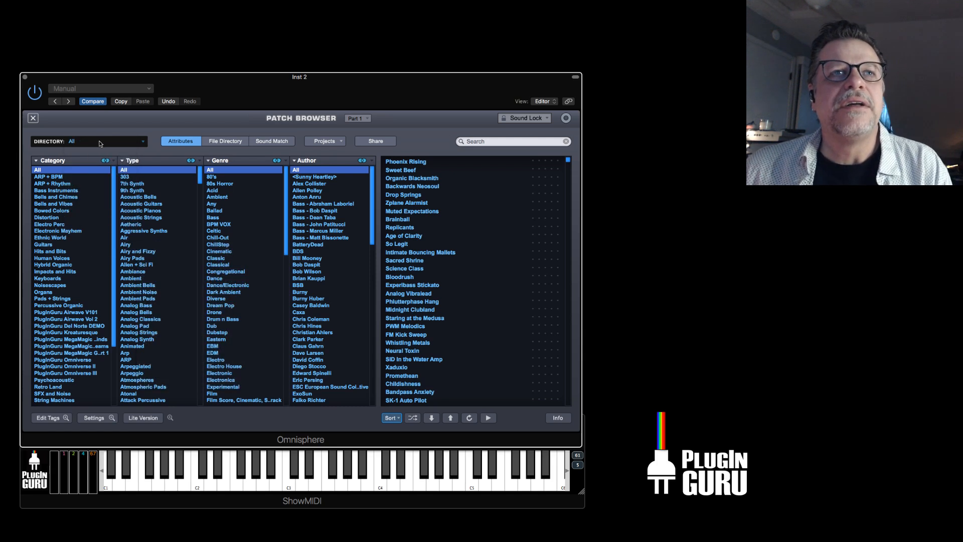
pyautogui.click(95, 143)
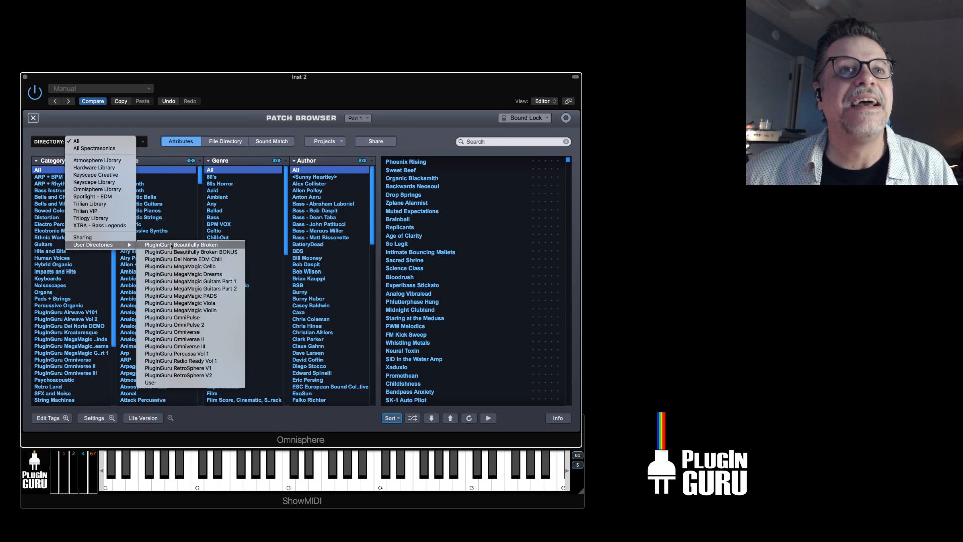
pyautogui.click(186, 252)
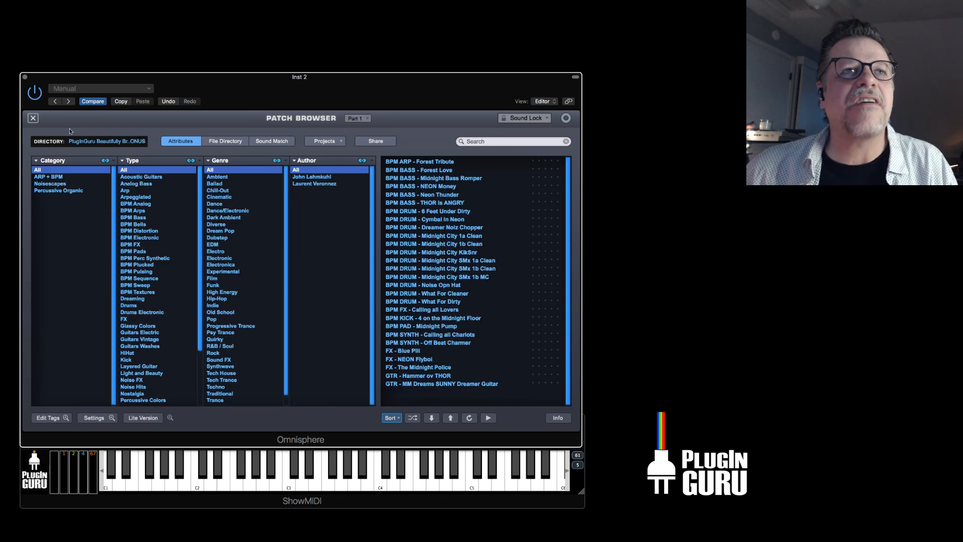
# Close the full-size patch browser and load the patch BPM ARP - Forest Tribute into part 1.
pyautogui.click(33, 119)
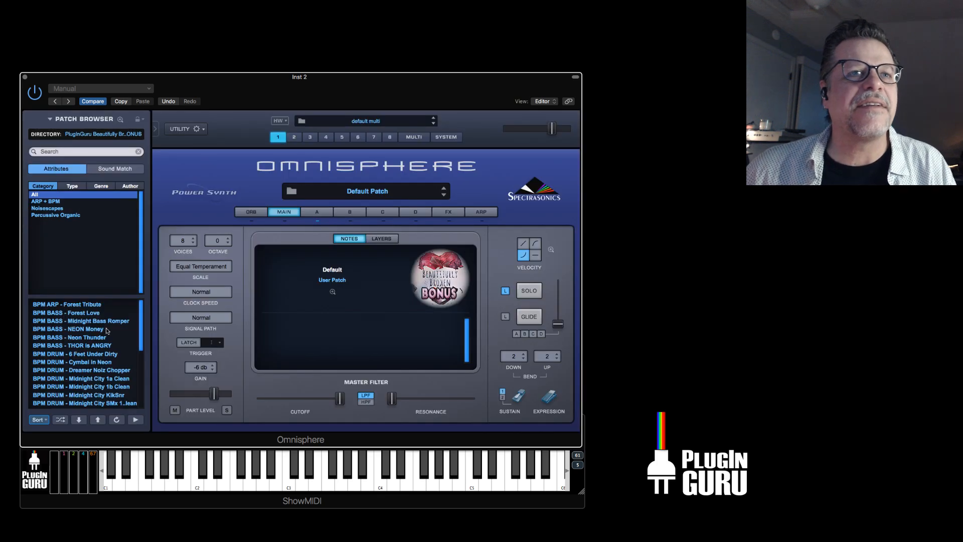
pyautogui.click(86, 305)
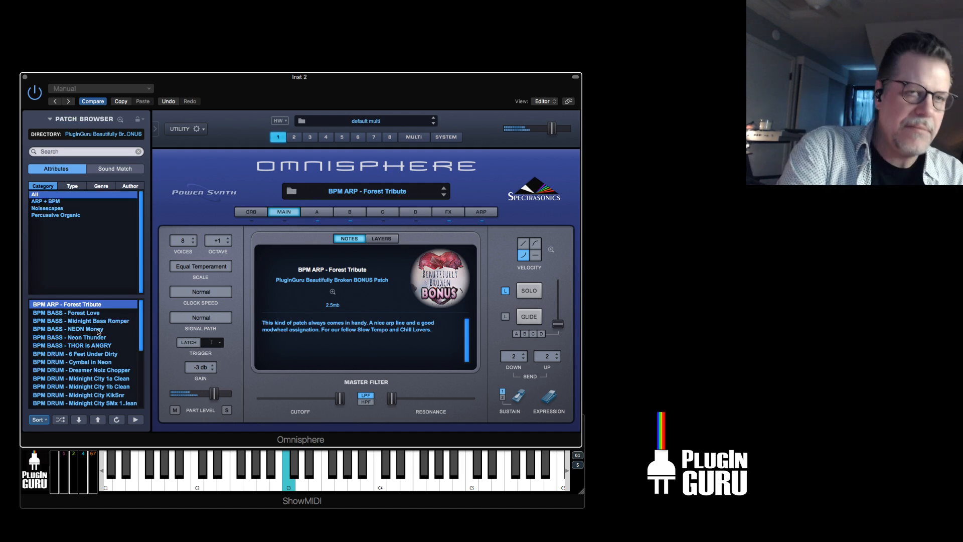
pyautogui.press('super+Tab')
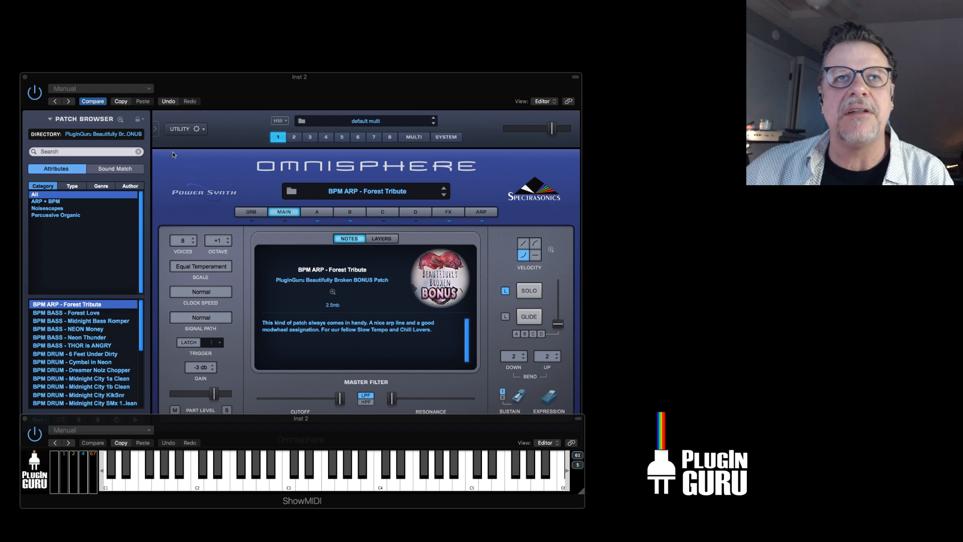
# Look over the available user directories and load the patch BPM BASS - Forest Love into part 1.
pyautogui.click(119, 134)
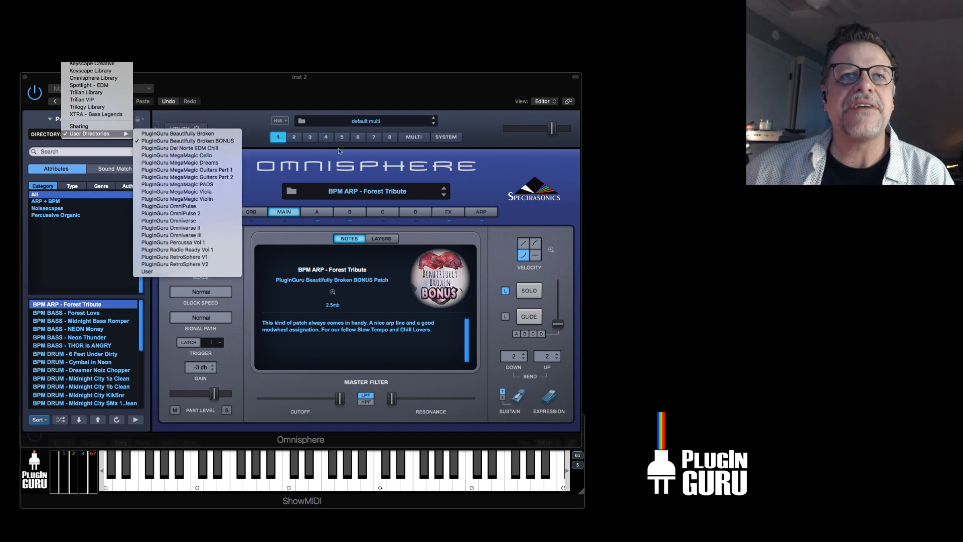
pyautogui.click(428, 171)
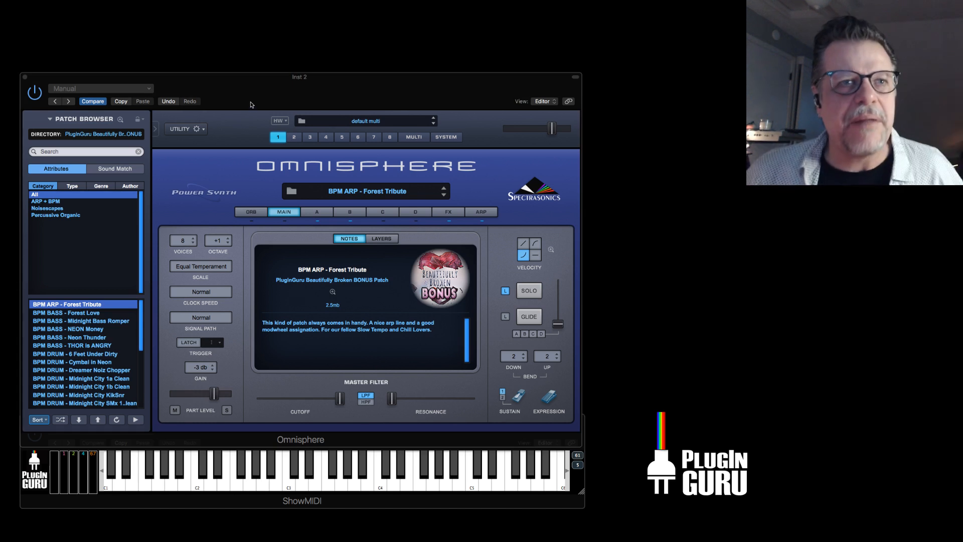
pyautogui.click(104, 135)
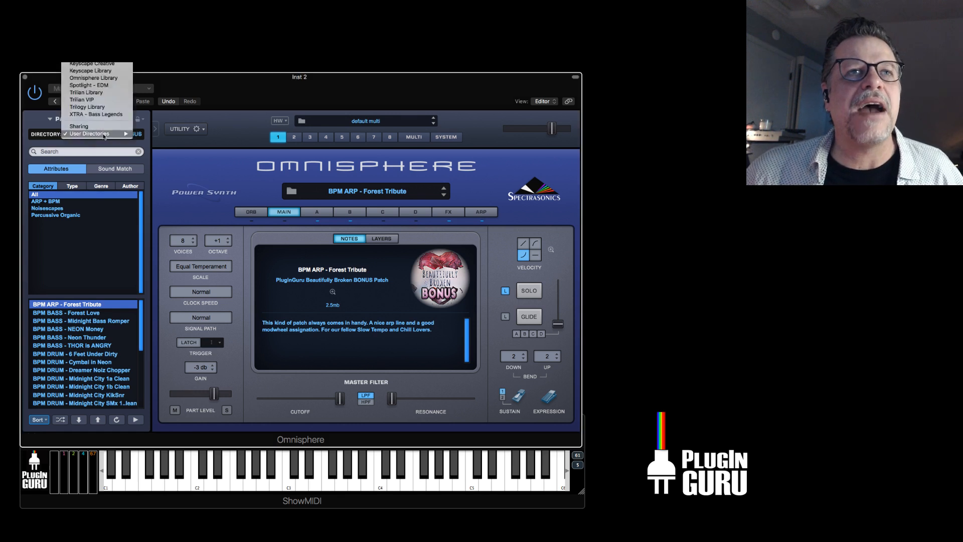
pyautogui.moveTo(104, 134)
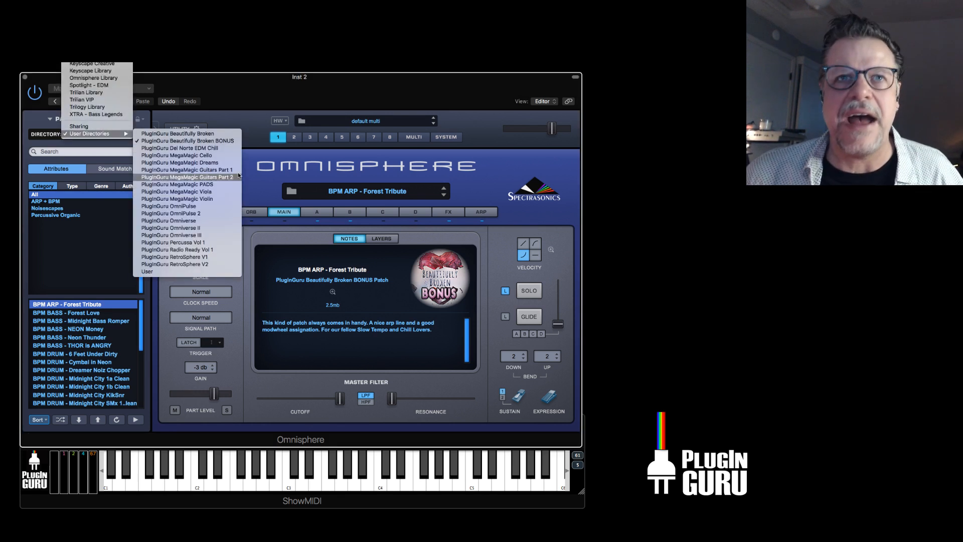
pyautogui.click(240, 323)
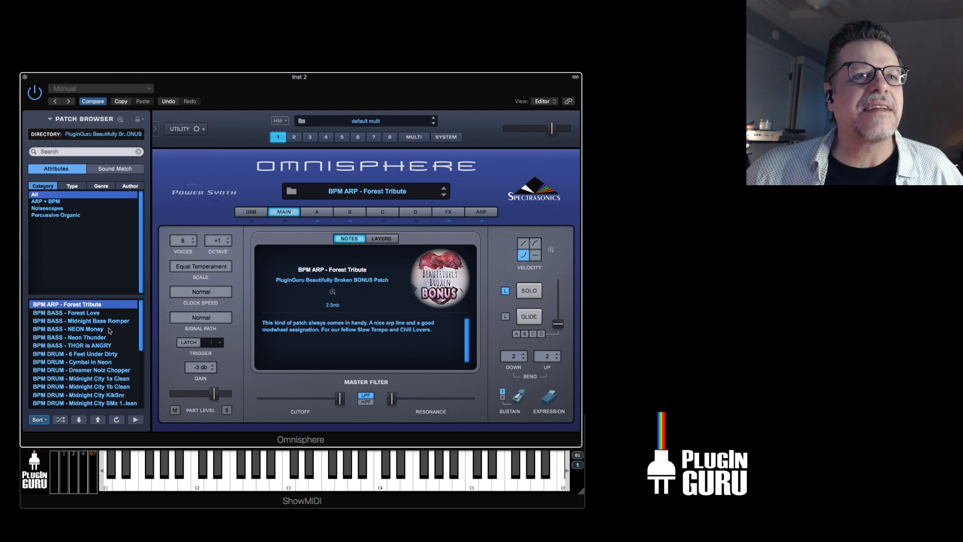
pyautogui.scroll(-1, 88, 314)
pyautogui.click(90, 306)
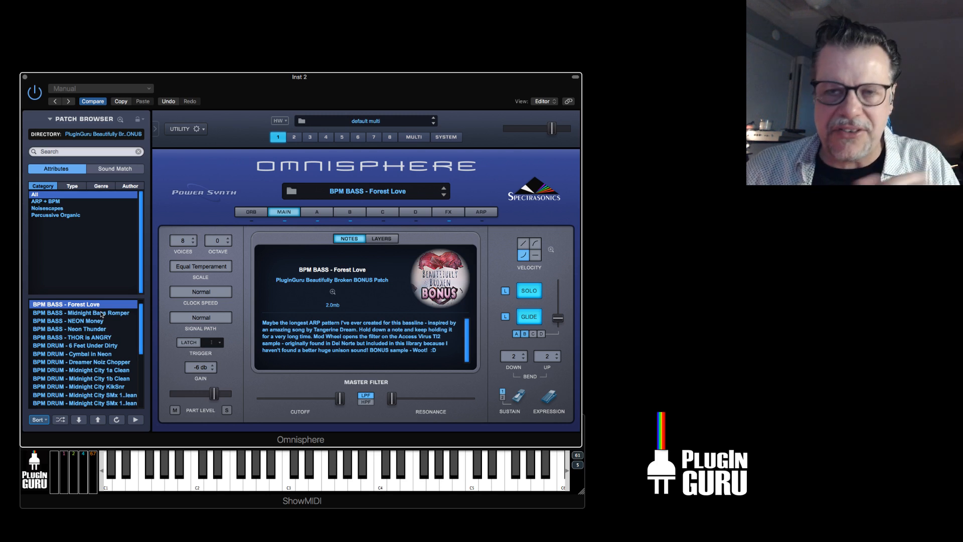
# Set the patch browser's directory to PluginGuru Omniverse and load the patch BASS - Predator.
pyautogui.click(100, 134)
pyautogui.moveTo(110, 135)
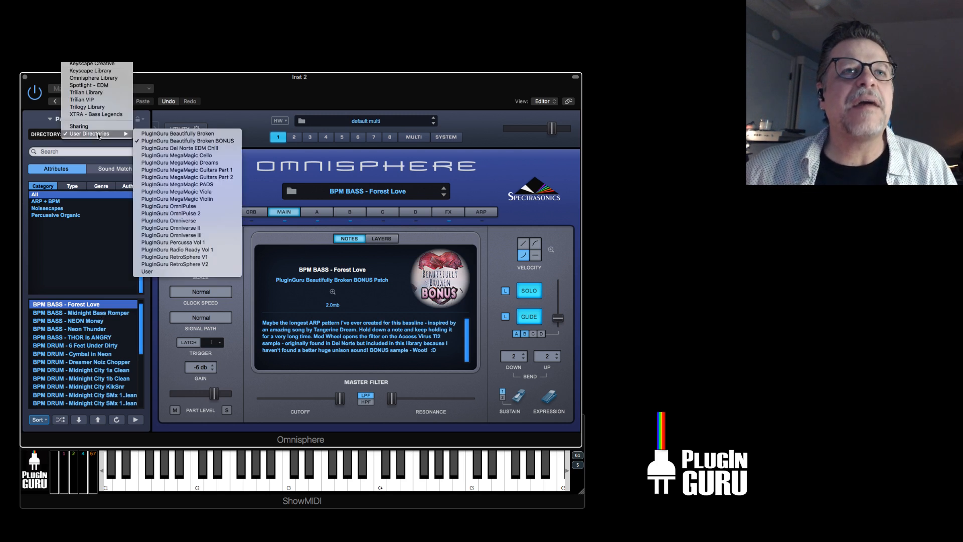
pyautogui.click(198, 221)
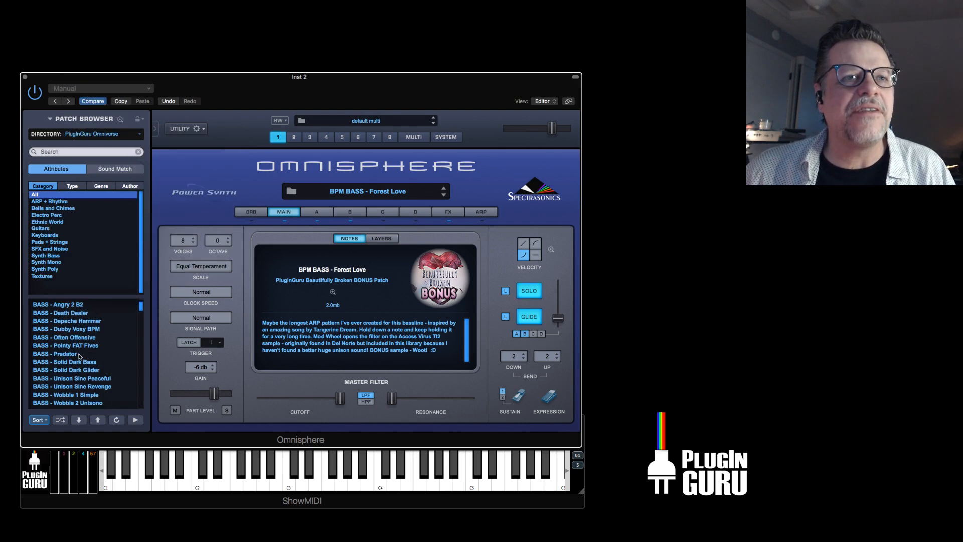
pyautogui.scroll(-1, 79, 356)
pyautogui.click(77, 354)
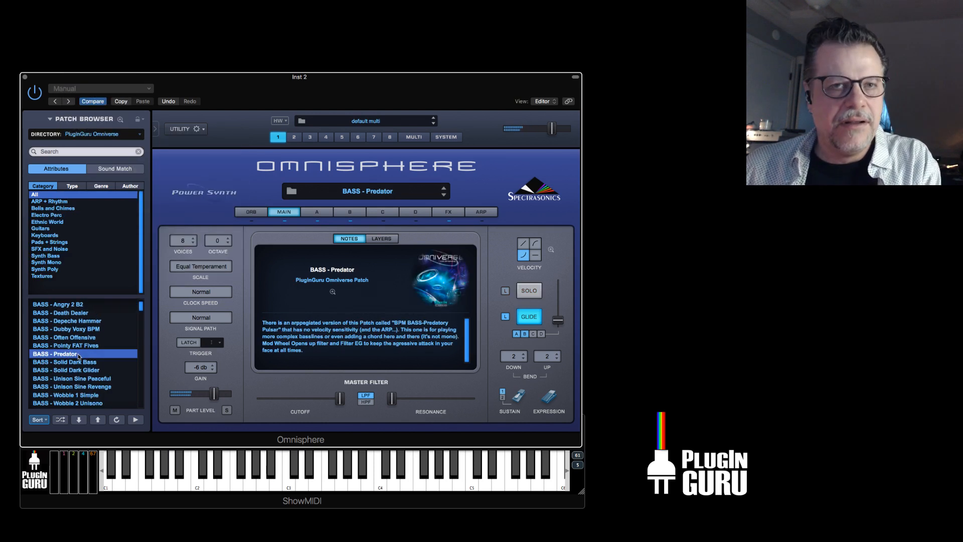
# Audition the Omniverse bass patches Solid Dark Glider, Wobble 1 Simple, Unison Sine Peaceful and Unison Sine Revenge.
pyautogui.click(78, 370)
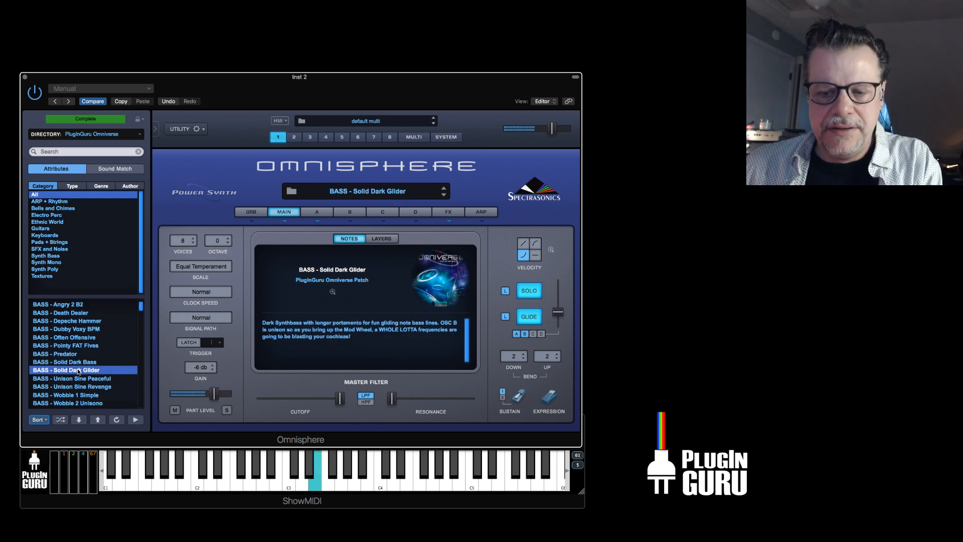
pyautogui.scroll(-5, 75, 366)
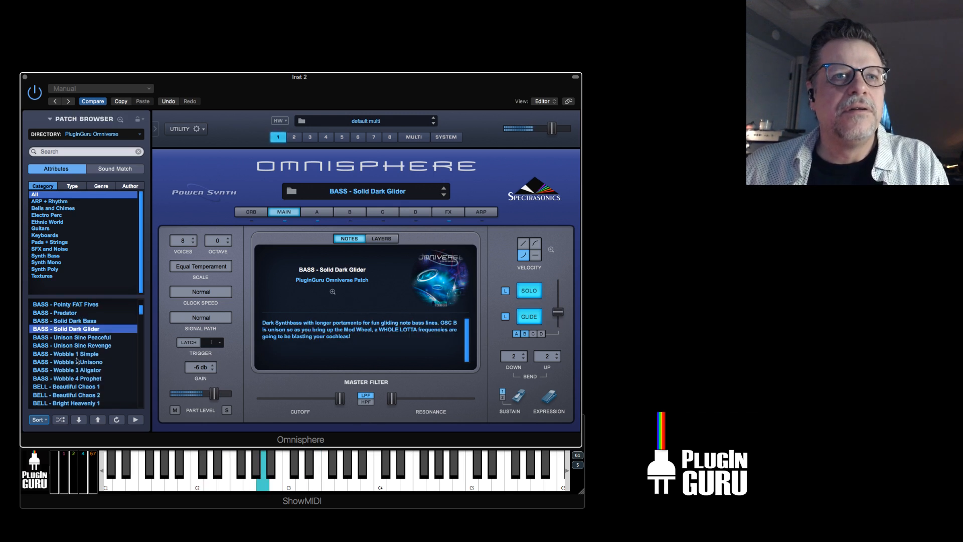
pyautogui.click(79, 354)
pyautogui.click(87, 337)
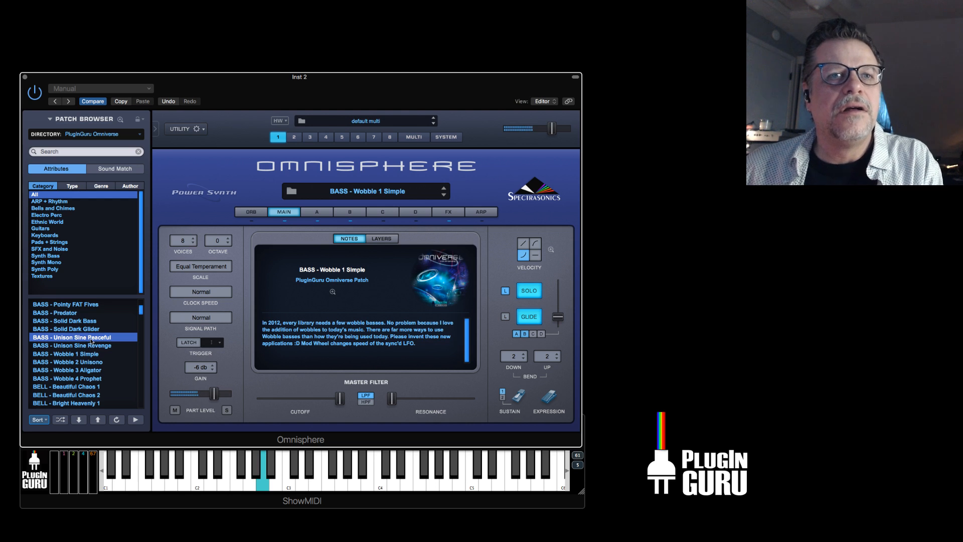
pyautogui.click(99, 346)
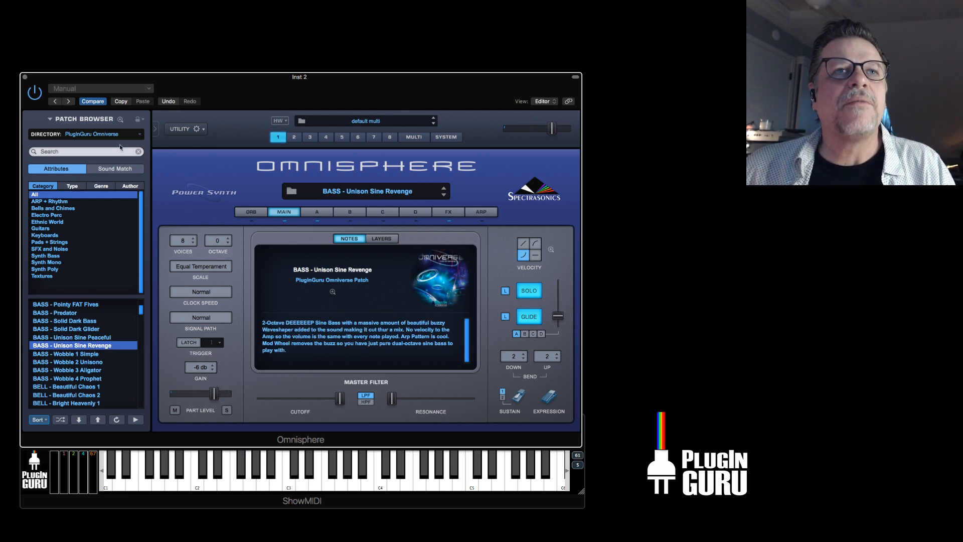
# Show the PluginGuru Beautifully Broken directory briefly and return to PluginGuru Beautifully Broken BONUS.
pyautogui.click(100, 134)
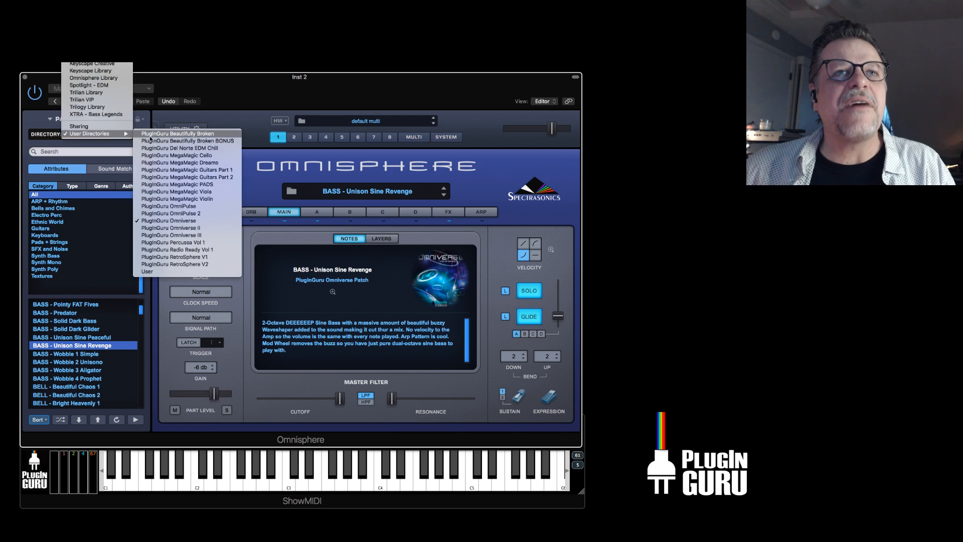
pyautogui.click(200, 137)
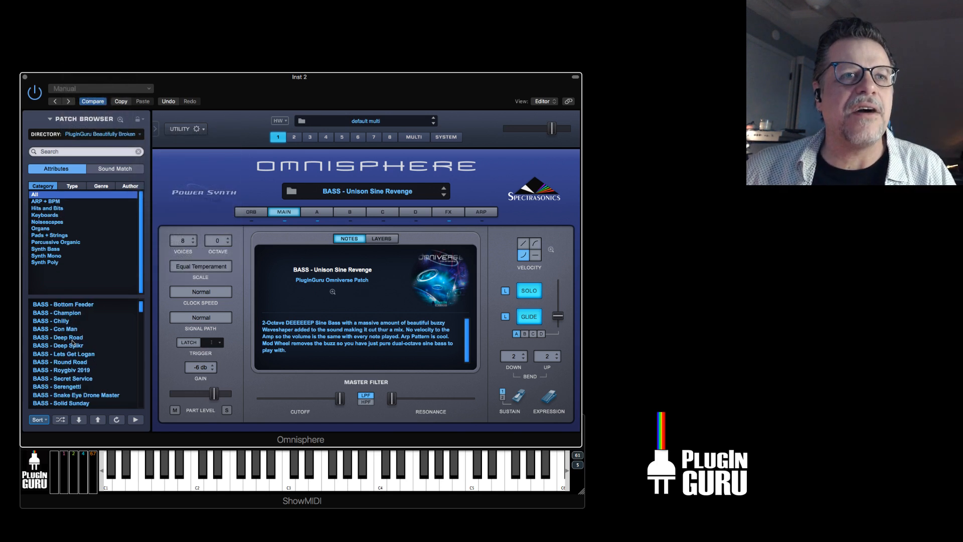
pyautogui.click(104, 135)
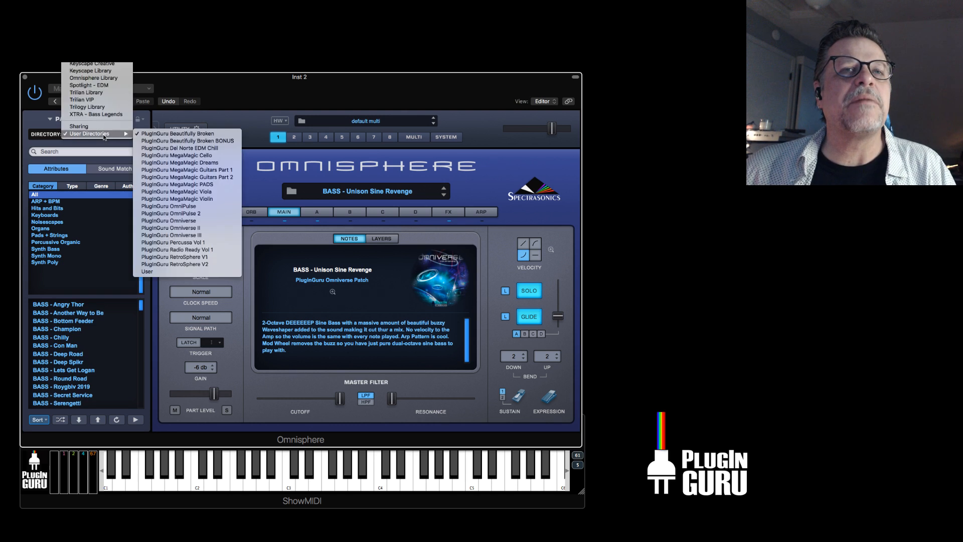
pyautogui.click(186, 141)
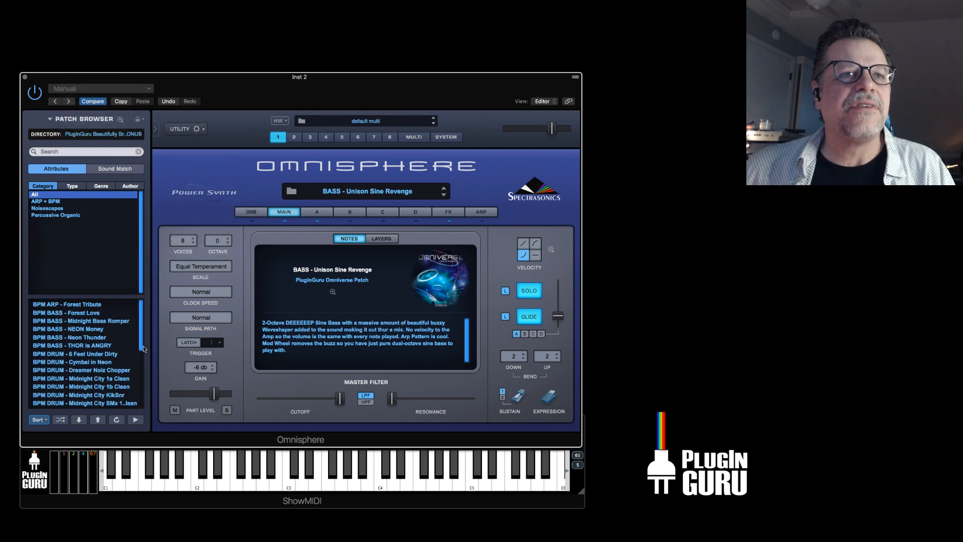
# Audition the bass patches BPM BASS - NEON Money, Neon Thunder and THOR is ANGRY in turn.
pyautogui.click(89, 329)
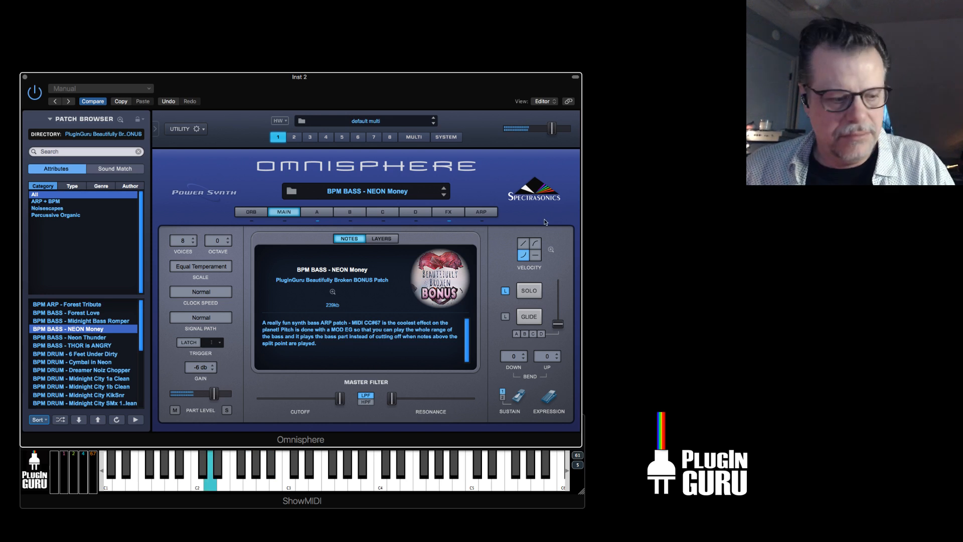
pyautogui.click(91, 338)
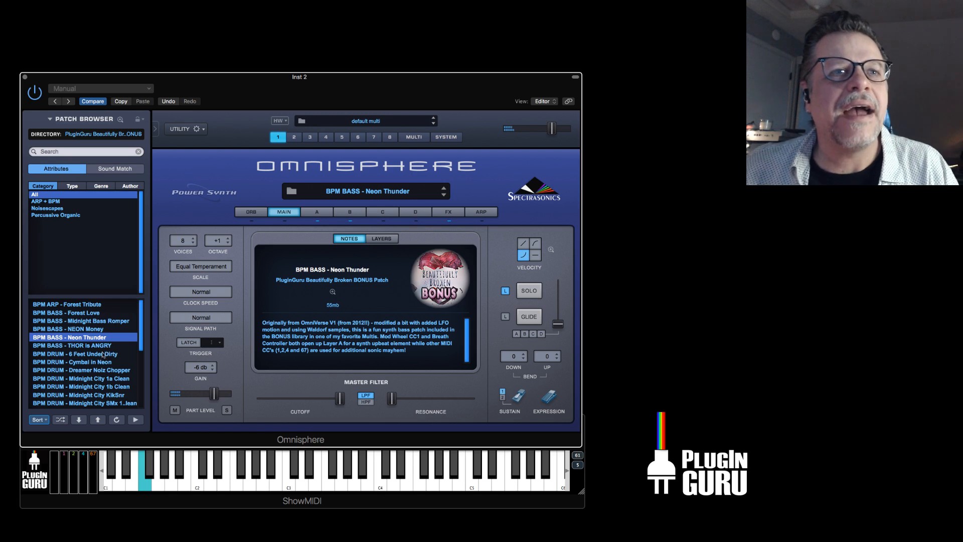
pyautogui.click(96, 346)
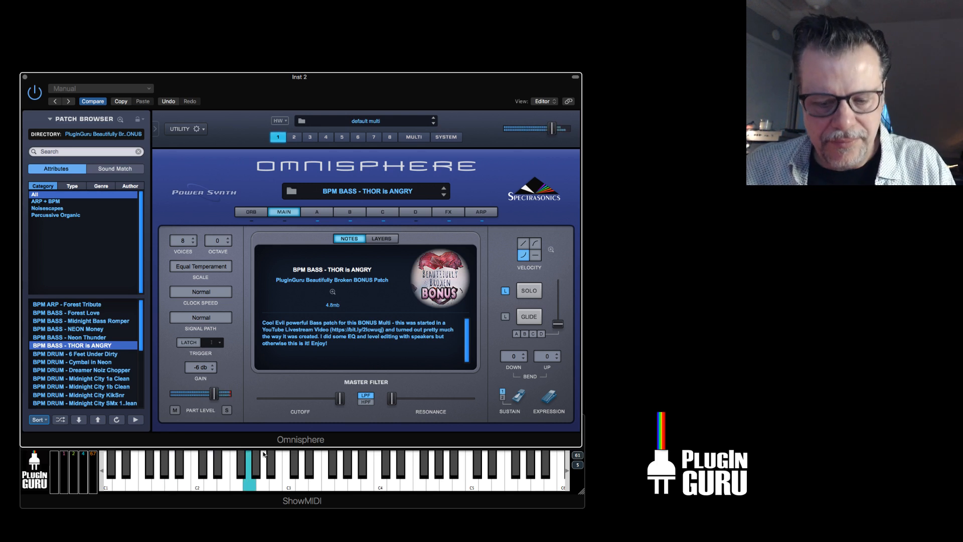
# Audition the drum patches BPM DRUM - 6 Feet Under Dirty, Cymbal in Neon and Dreamer Noiz Chopper.
pyautogui.click(94, 354)
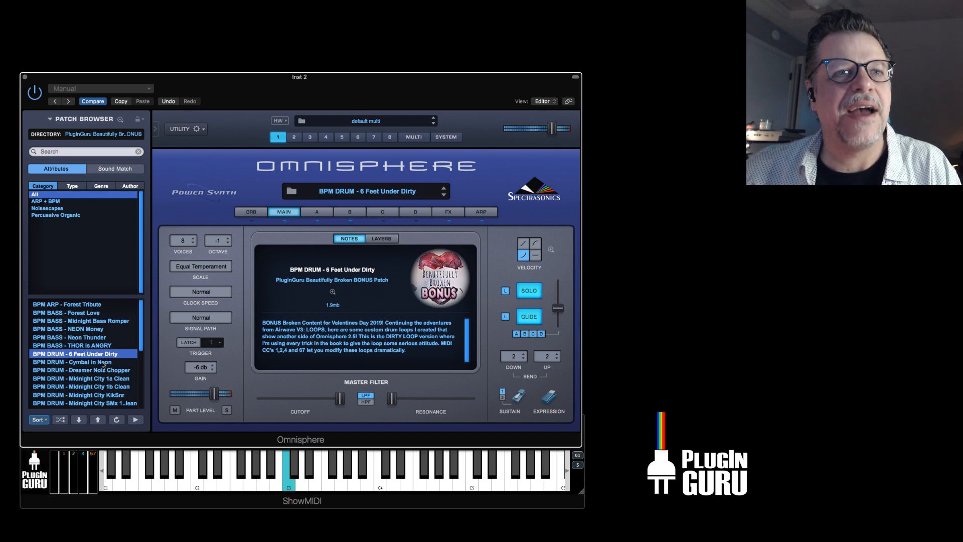
pyautogui.click(103, 362)
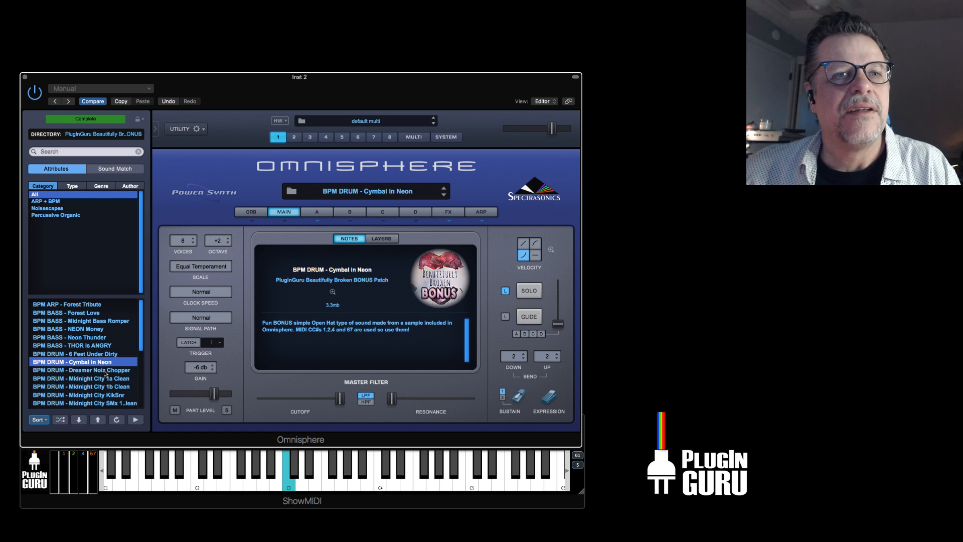
pyautogui.click(103, 370)
# Audition the BPM DRUM patches Midnight City 1a Clean, Midnight City KikSnr and Midnight City SMx 1b Clean.
pyautogui.scroll(-4, 101, 372)
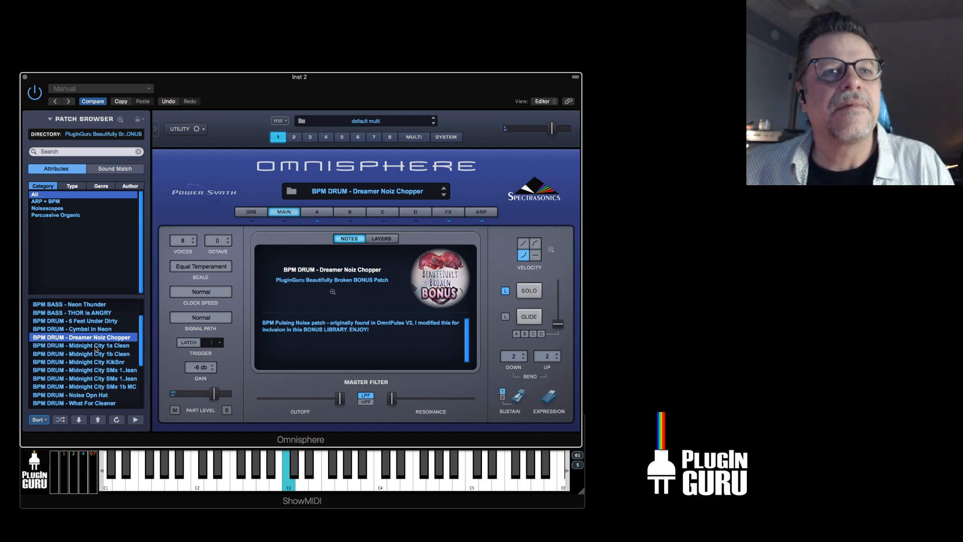
pyautogui.click(96, 346)
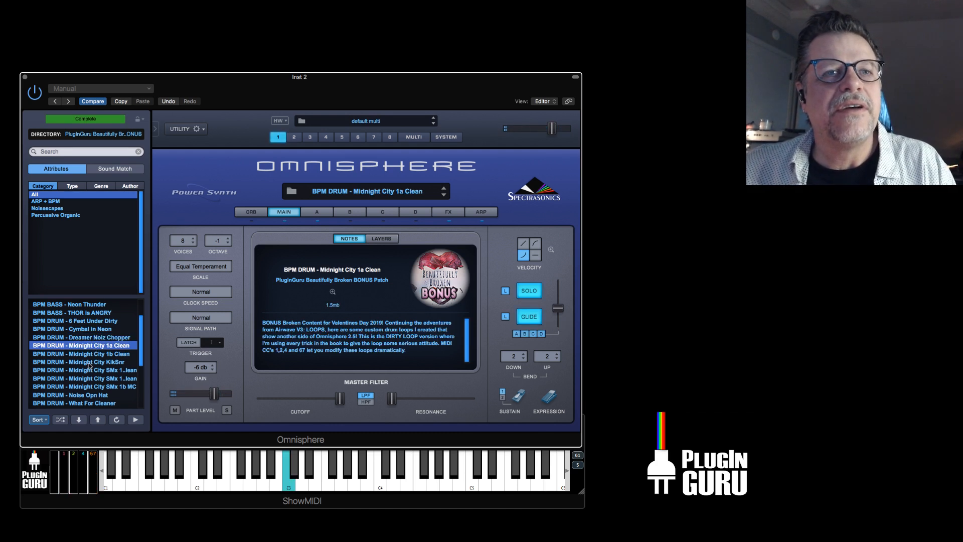
pyautogui.click(89, 363)
pyautogui.scroll(-3, 91, 356)
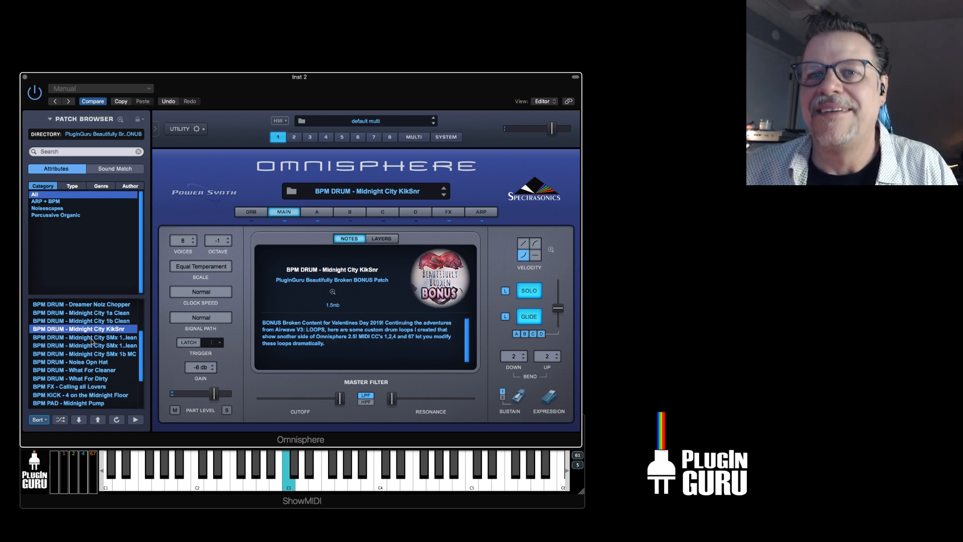
pyautogui.click(92, 346)
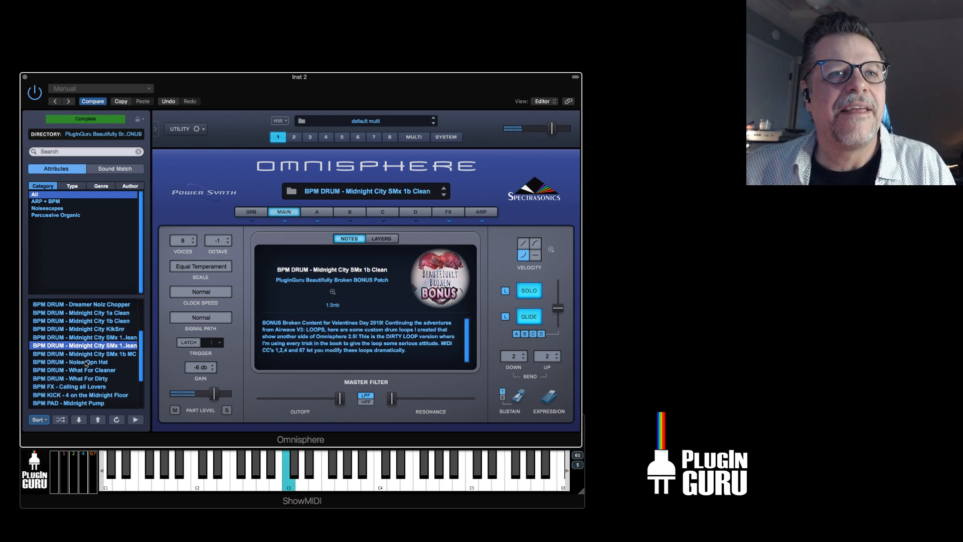
# Audition the patches BPM DRUM - Noise Opn Hat and BPM DRUM - What For Cleaner.
pyautogui.click(93, 362)
pyautogui.scroll(-3, 100, 364)
pyautogui.click(91, 346)
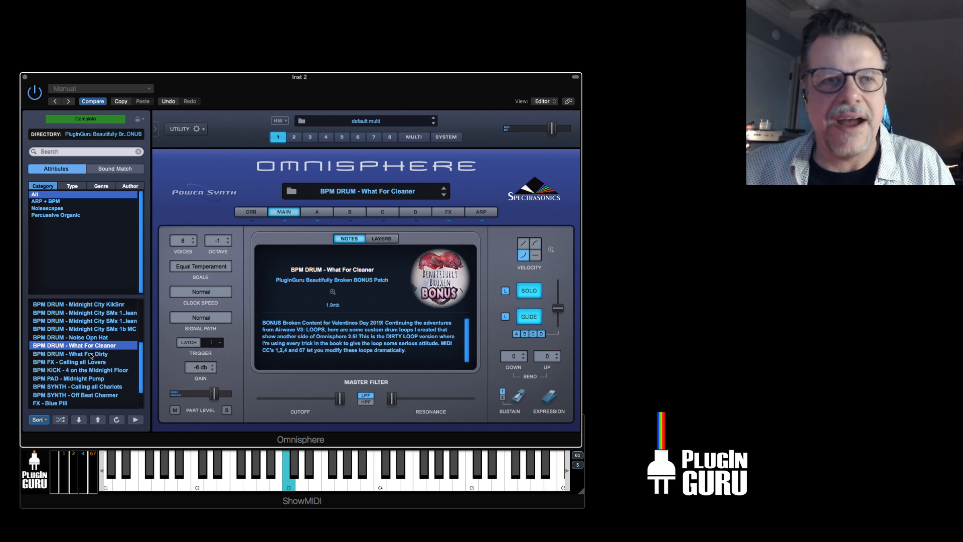
# Load the patch BPM FX - Calling all Lovers and examine layer B's filter, Mod 1, Mod 2 and Mod 3 envelopes enlarged.
pyautogui.click(91, 362)
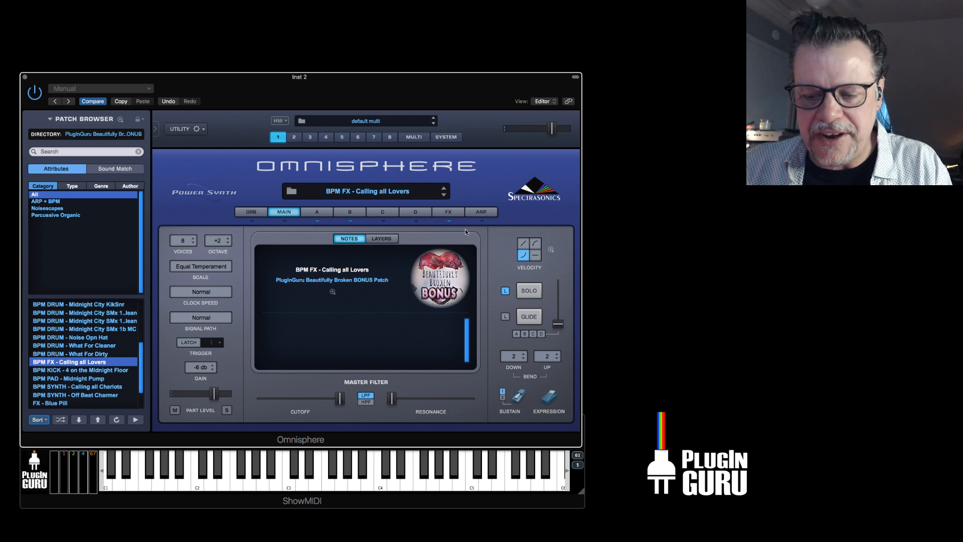
pyautogui.click(353, 211)
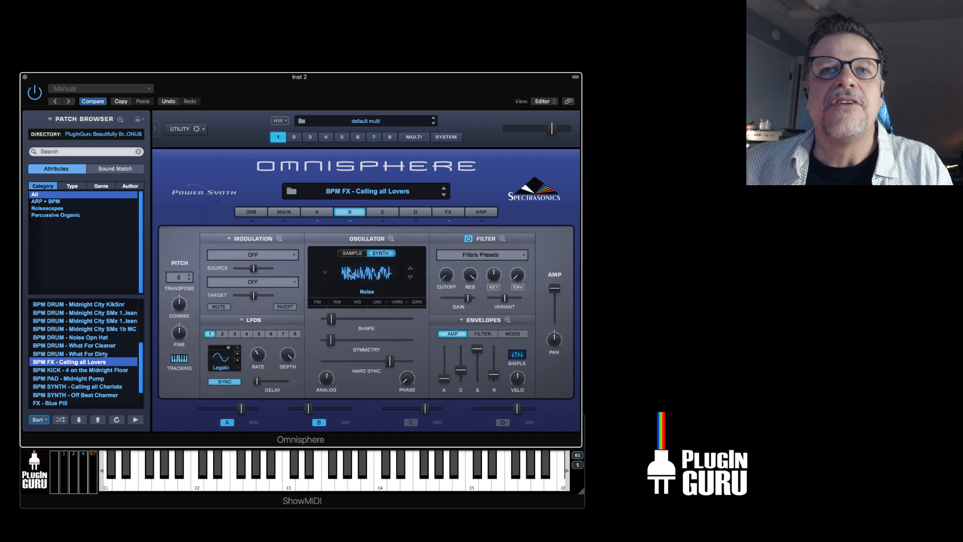
pyautogui.click(483, 335)
pyautogui.click(506, 319)
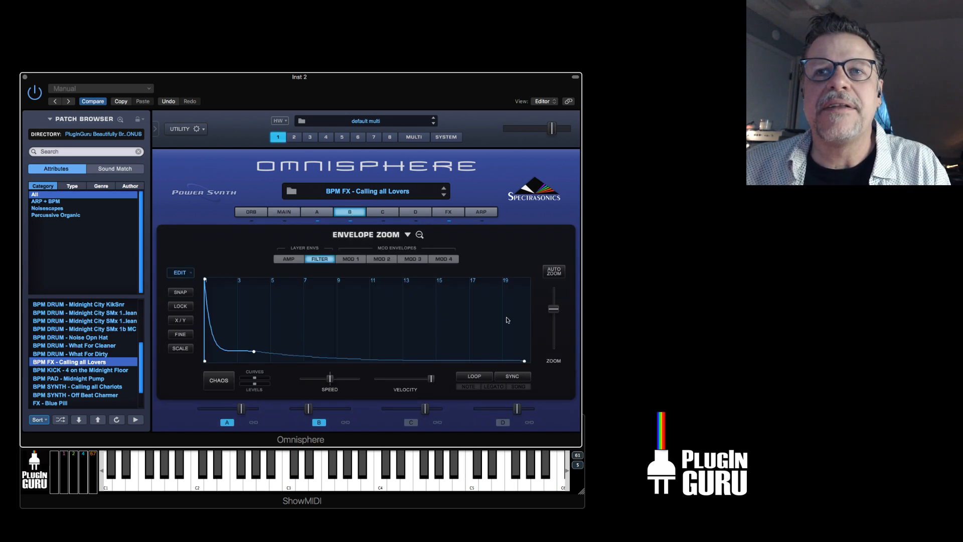
pyautogui.click(356, 258)
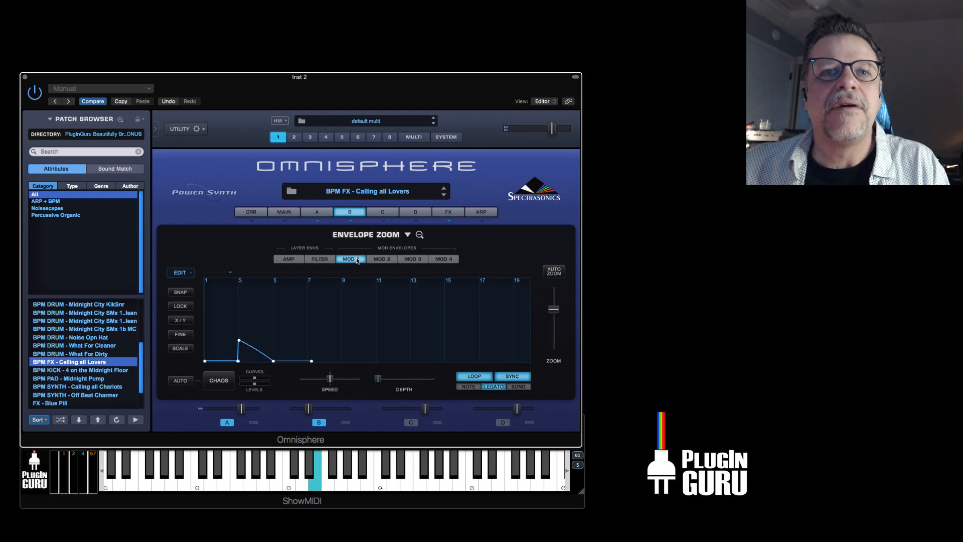
pyautogui.click(379, 260)
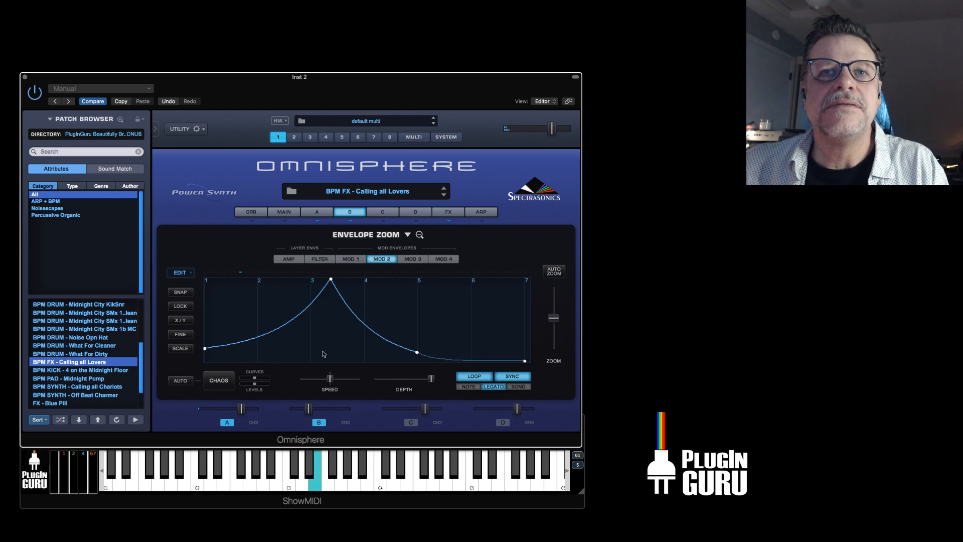
pyautogui.click(407, 265)
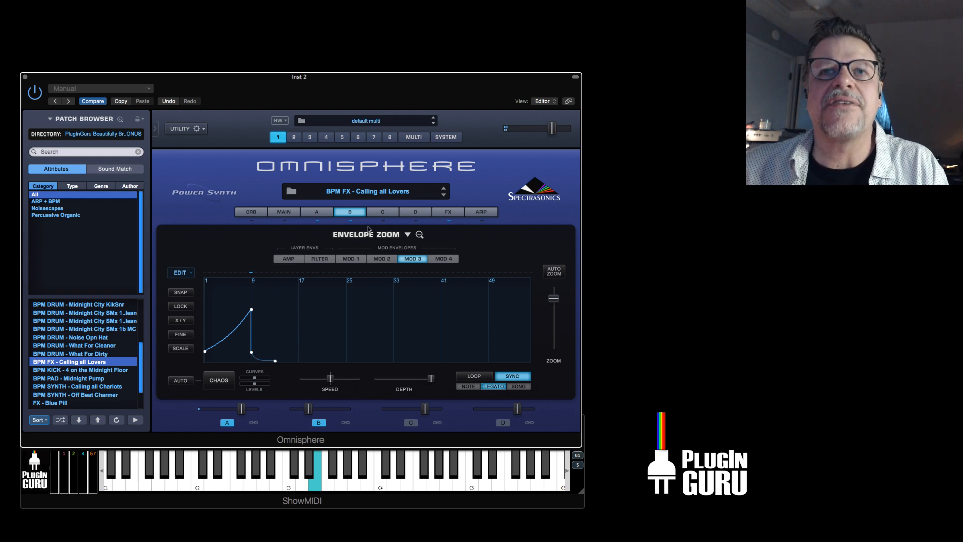
# Return to layer B's main controls and check which modulation source is assigned to the filter cutoff.
pyautogui.click(354, 215)
pyautogui.rightClick(449, 281)
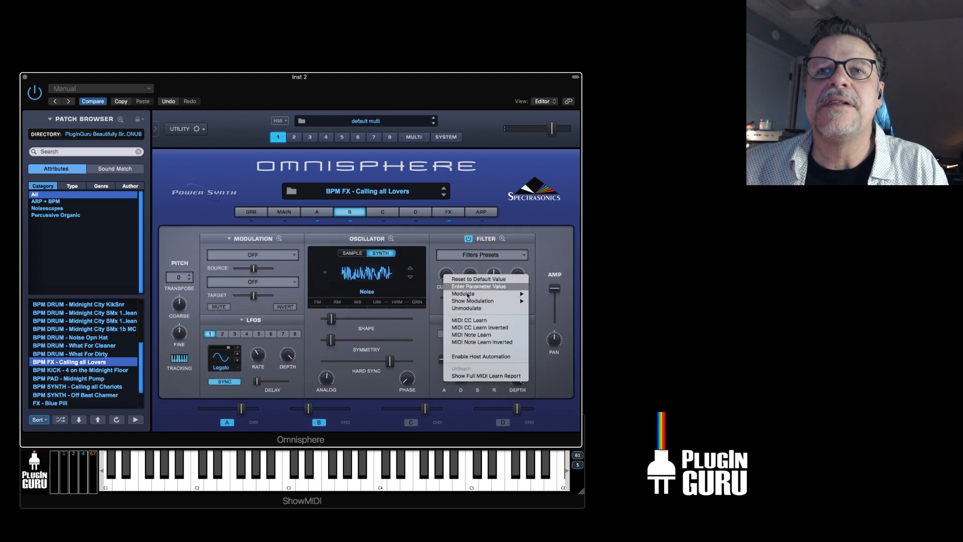
pyautogui.moveTo(472, 301)
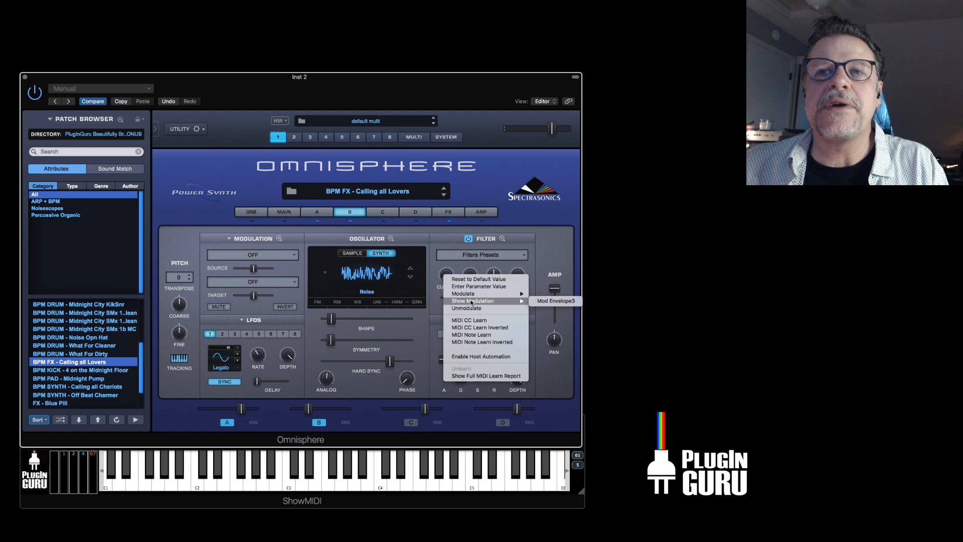
pyautogui.click(429, 343)
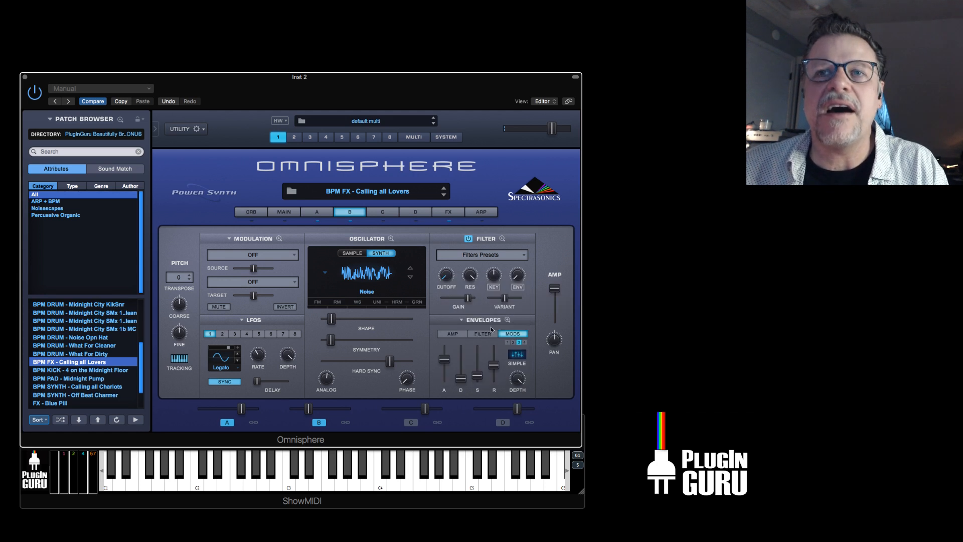
# View layer B's Mod 3 envelope enlarged and turn on the patch's arpeggiator.
pyautogui.click(507, 319)
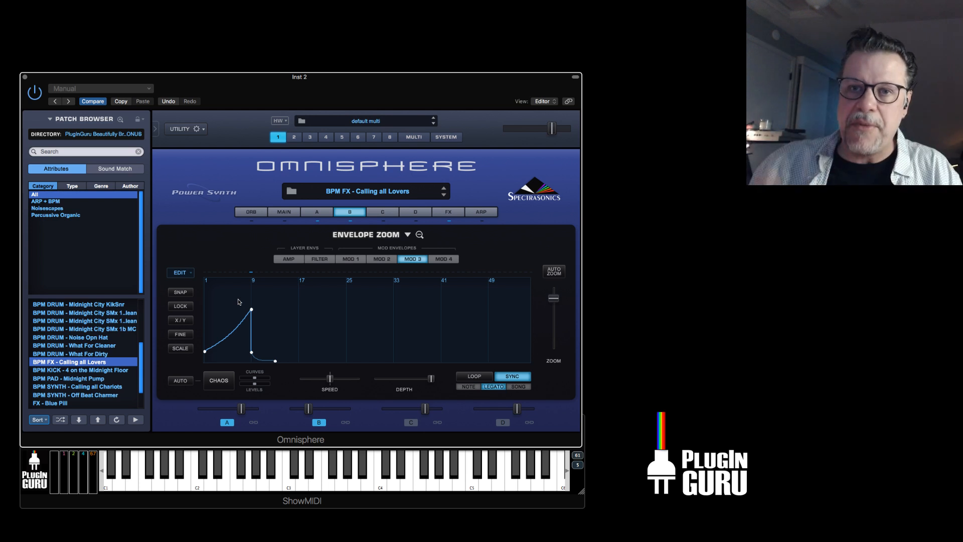
pyautogui.click(485, 213)
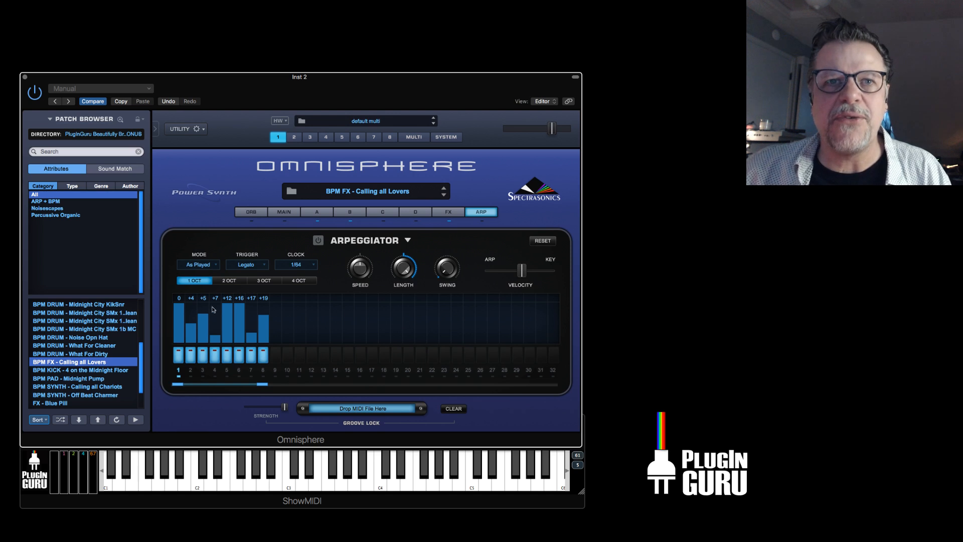
pyautogui.click(318, 241)
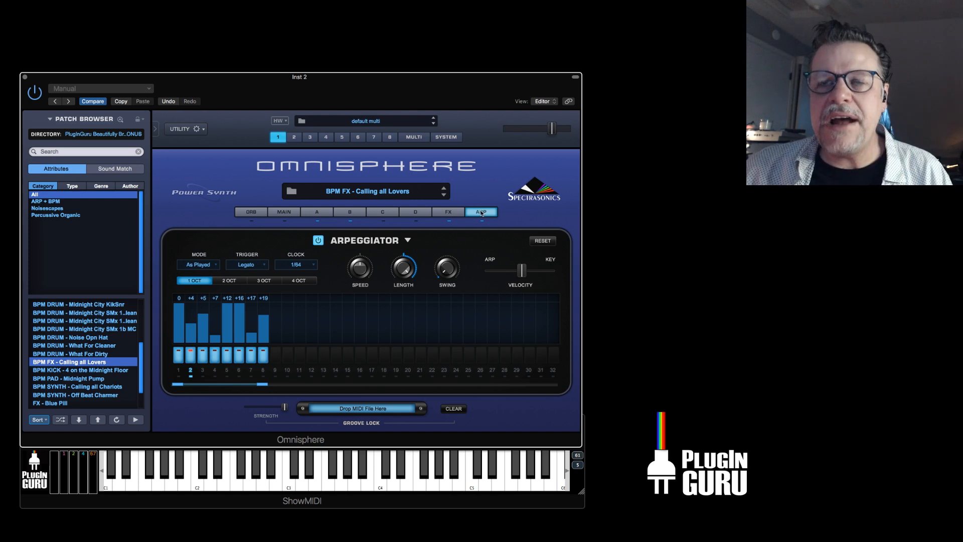
# Return to layer B's main controls with layer A switched off and try adjusting the filter's envelope amount.
pyautogui.click(348, 213)
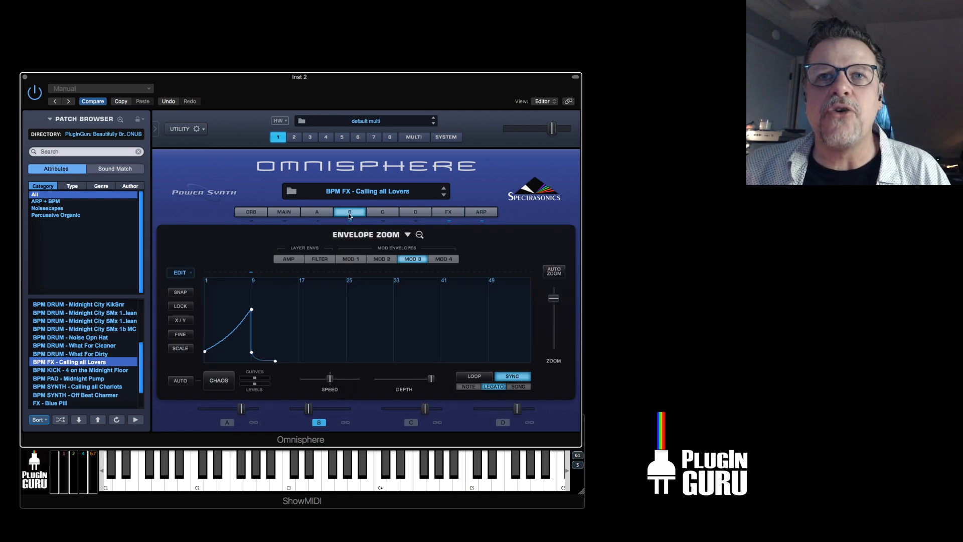
pyautogui.click(354, 213)
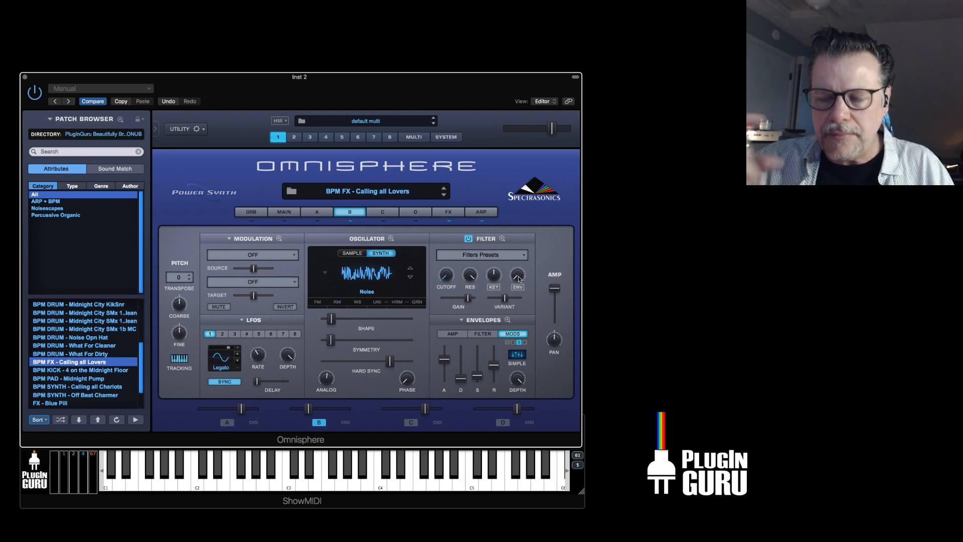
pyautogui.moveTo(519, 279); pyautogui.dragTo(536, 219)
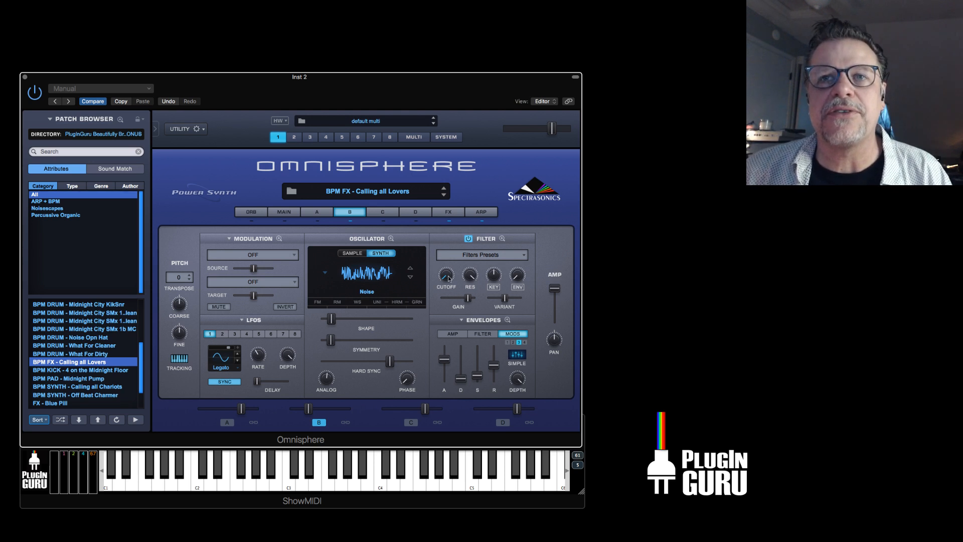
# Examine layer B's amp envelope enlarged and adjust its release in the main controls.
pyautogui.click(507, 322)
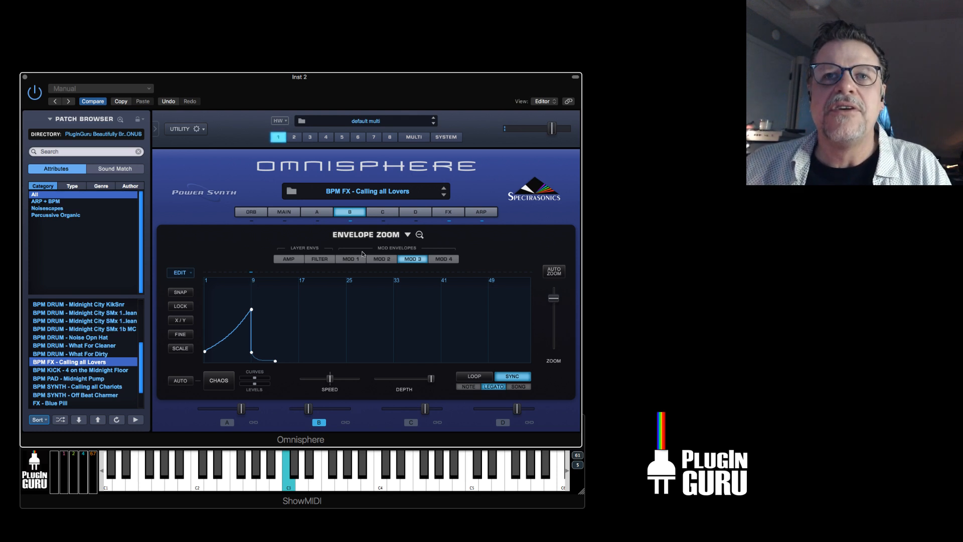
pyautogui.click(288, 259)
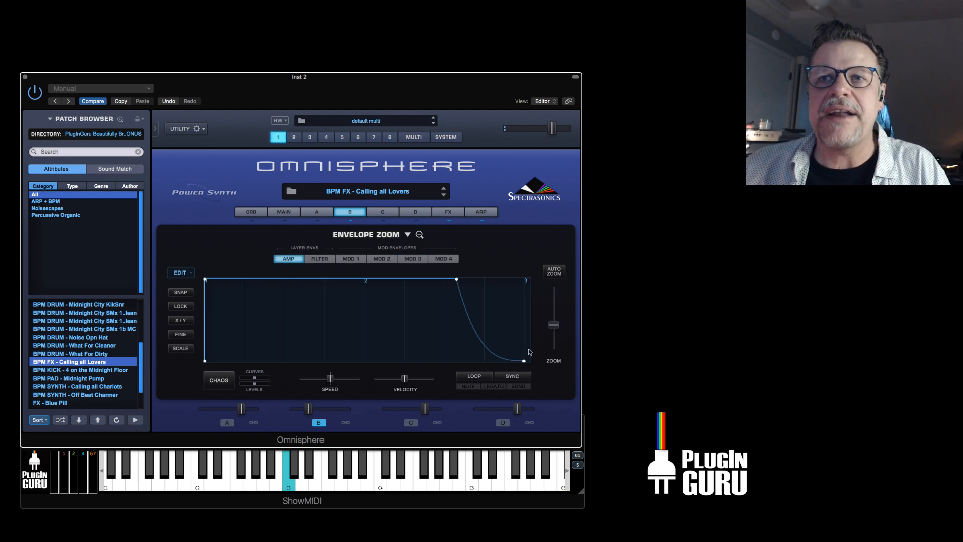
pyautogui.click(357, 217)
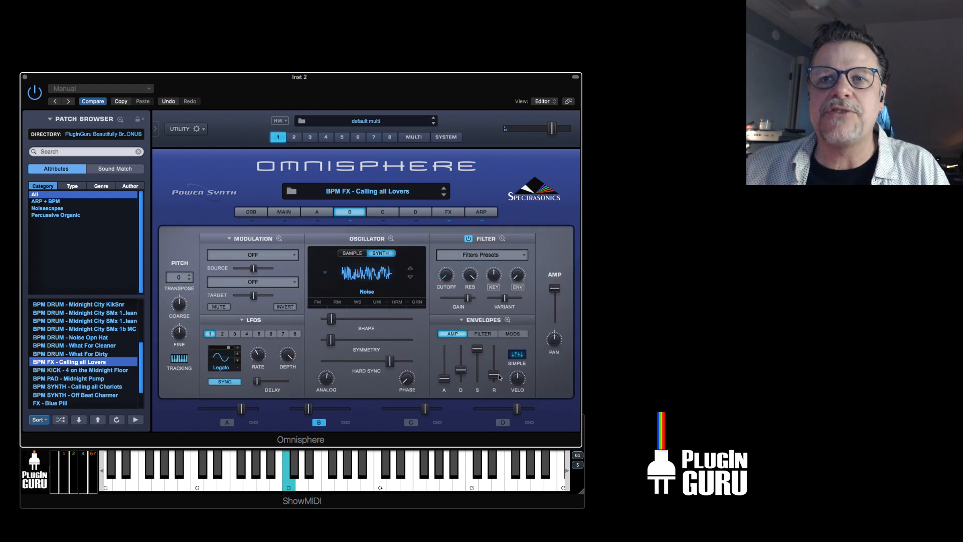
pyautogui.moveTo(497, 380)
pyautogui.moveTo(499, 381); pyautogui.dragTo(500, 370)
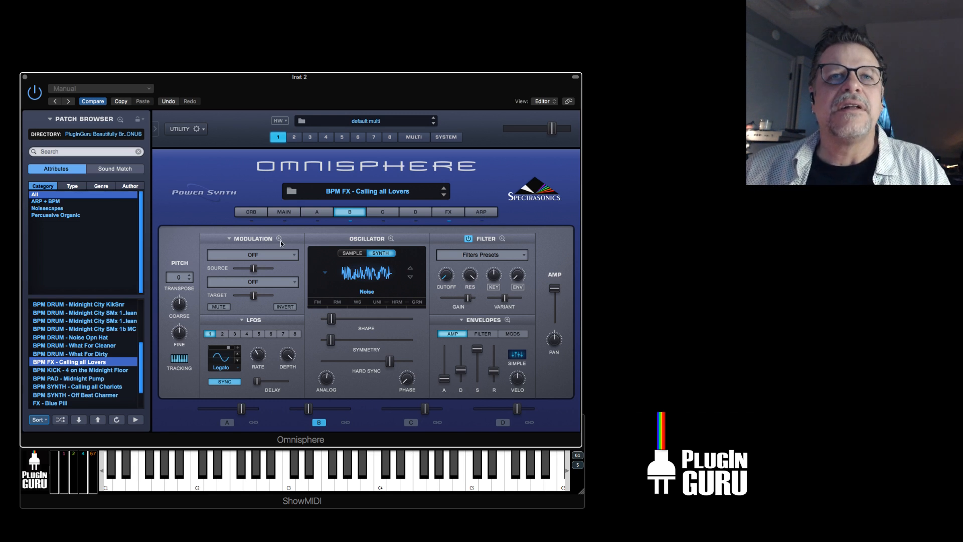
# Mute layer B's Mod Envelope3 to Cutoff routing and vary the filter cutoff and the noise oscillator's shape, symmetry and hard sync by hand.
pyautogui.click(252, 238)
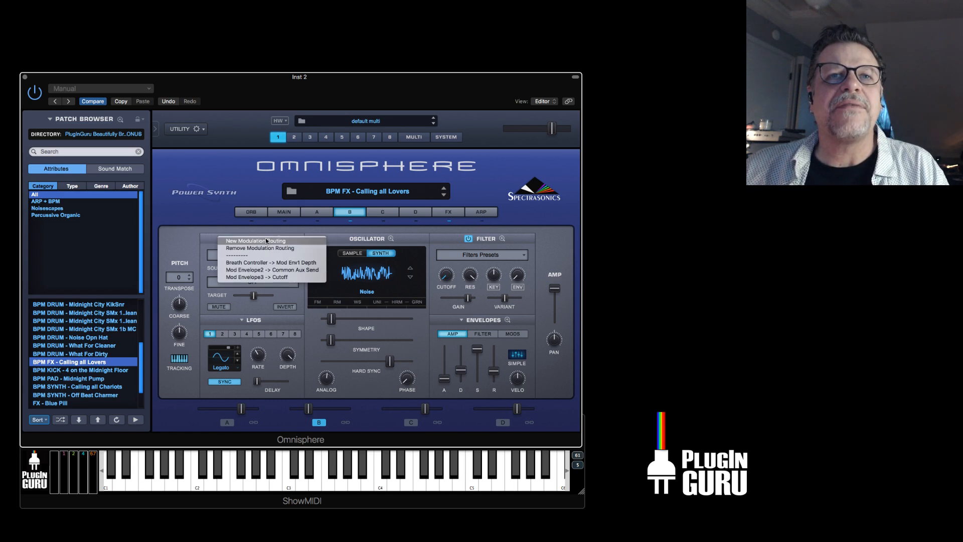
pyautogui.click(266, 277)
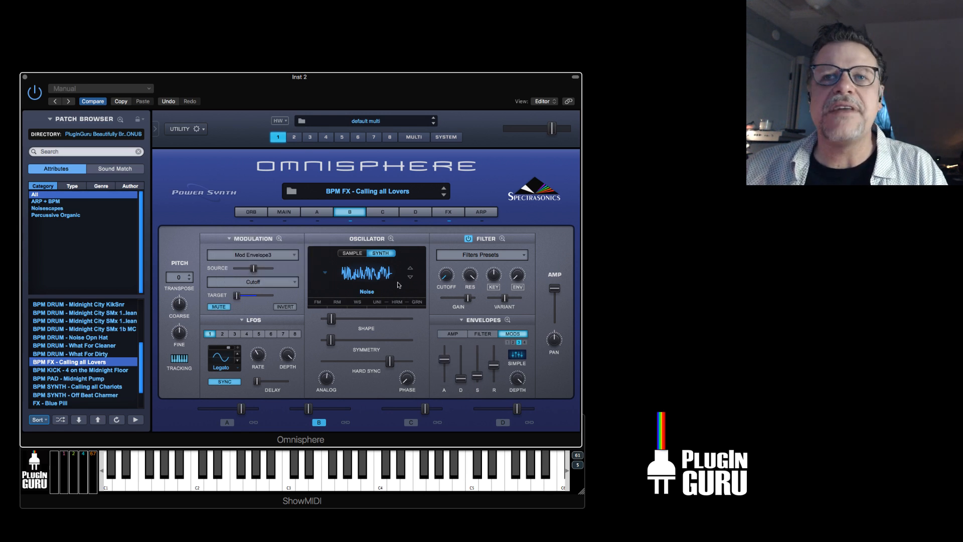
pyautogui.moveTo(446, 276); pyautogui.dragTo(450, 245)
pyautogui.moveTo(331, 319); pyautogui.dragTo(388, 319)
pyautogui.moveTo(331, 341); pyautogui.dragTo(313, 363)
pyautogui.moveTo(366, 339); pyautogui.dragTo(410, 362)
pyautogui.moveTo(328, 340); pyautogui.dragTo(342, 319)
pyautogui.moveTo(357, 340); pyautogui.dragTo(399, 340)
pyautogui.moveTo(342, 319); pyautogui.dragTo(379, 324)
pyautogui.moveTo(399, 341); pyautogui.dragTo(389, 322)
pyautogui.moveTo(445, 280)
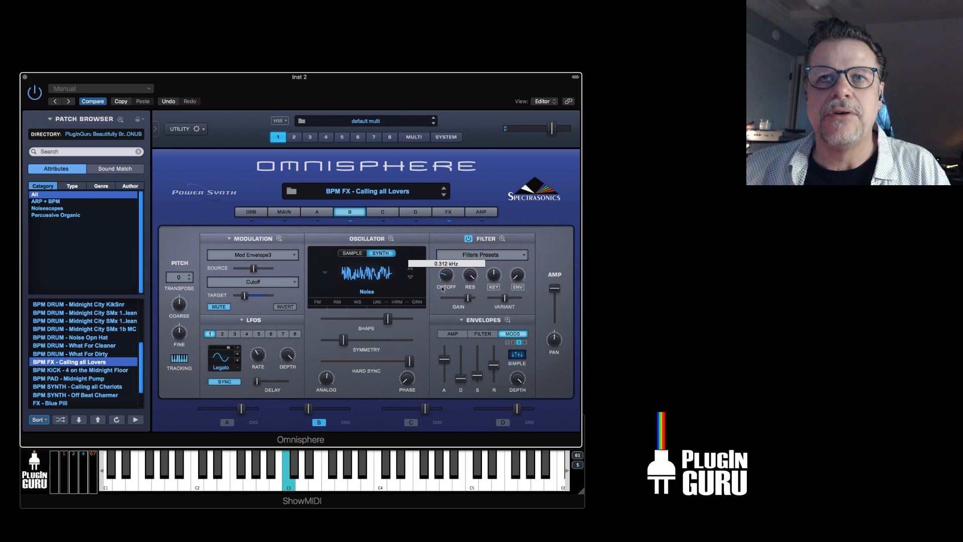
pyautogui.moveTo(388, 319); pyautogui.dragTo(355, 320)
pyautogui.moveTo(343, 341); pyautogui.dragTo(353, 321)
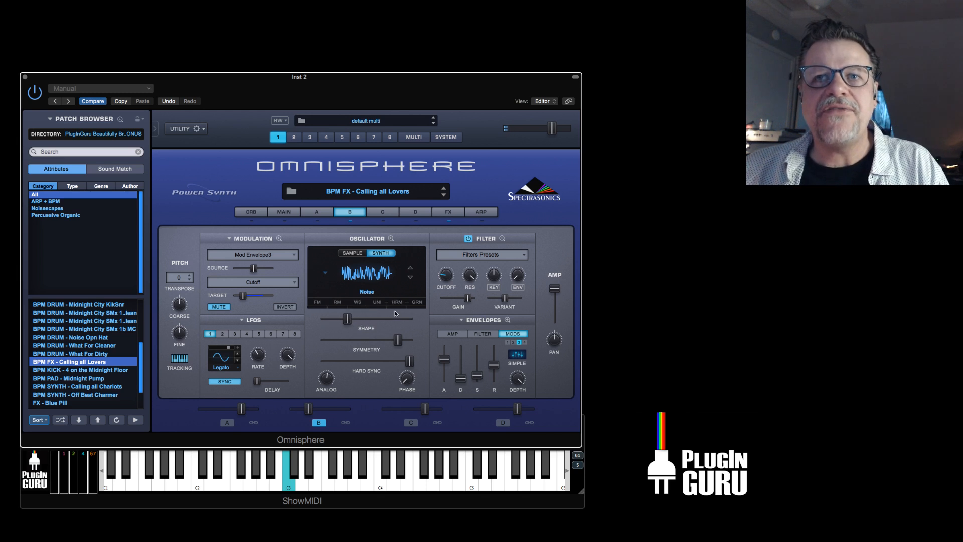
pyautogui.moveTo(448, 281); pyautogui.dragTo(442, 296)
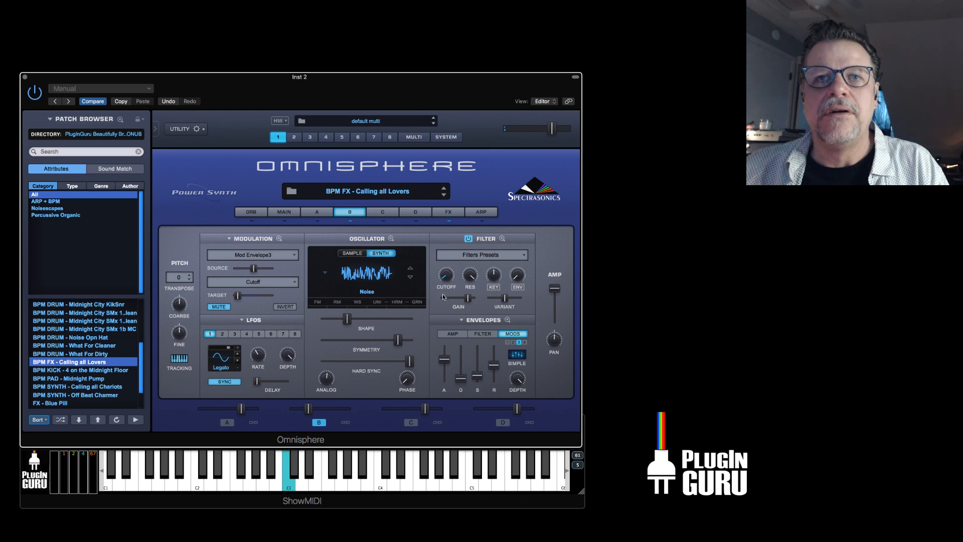
# Reactivate the Mod Envelope3 to Cutoff routing and layer A, lowering layer B's symmetry slightly.
pyautogui.click(218, 308)
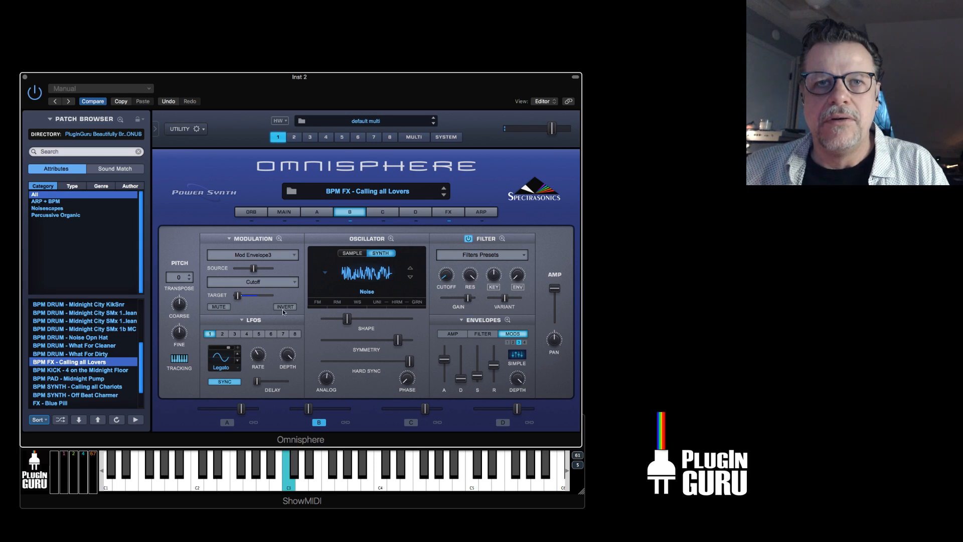
pyautogui.click(446, 279)
pyautogui.moveTo(397, 340); pyautogui.dragTo(385, 345)
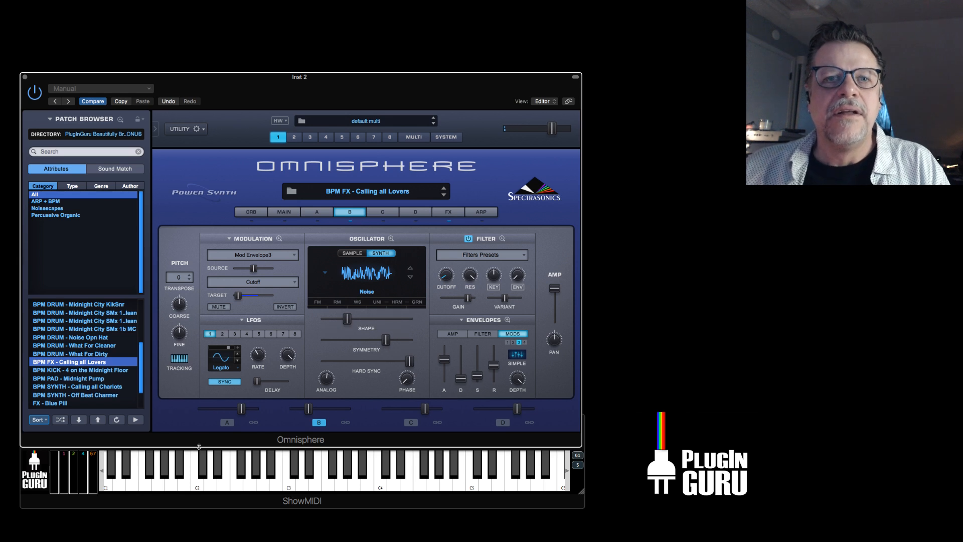
pyautogui.click(230, 423)
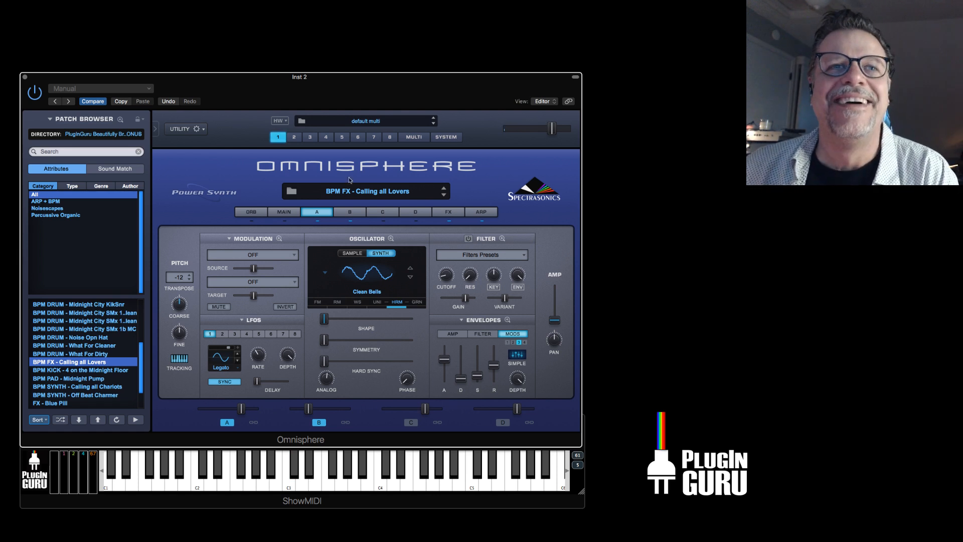
# Load the patch BPM KICK - 4 on the Midnight Floor and compare it with its Mod Envelope4 to Pitch Coarse routing muted and unmuted.
pyautogui.click(109, 370)
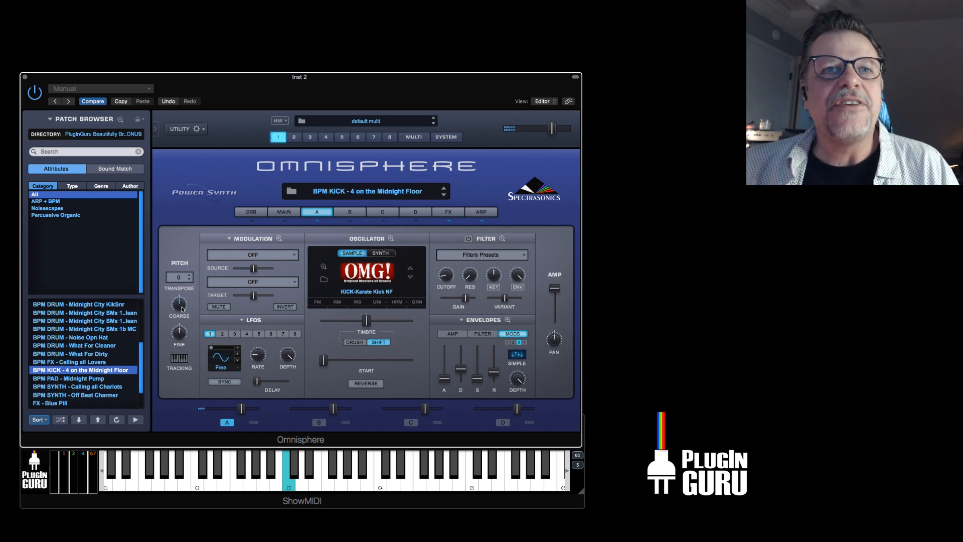
pyautogui.click(260, 238)
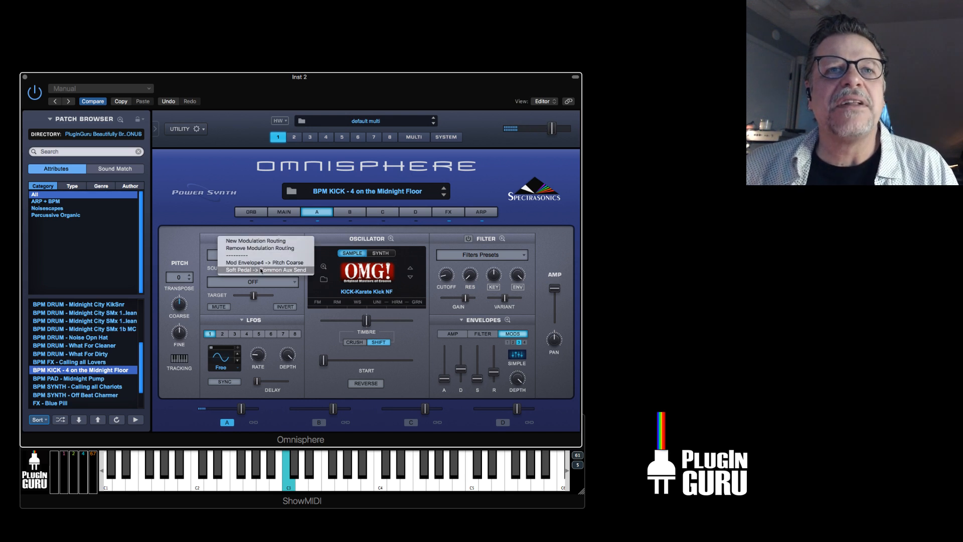
pyautogui.click(261, 264)
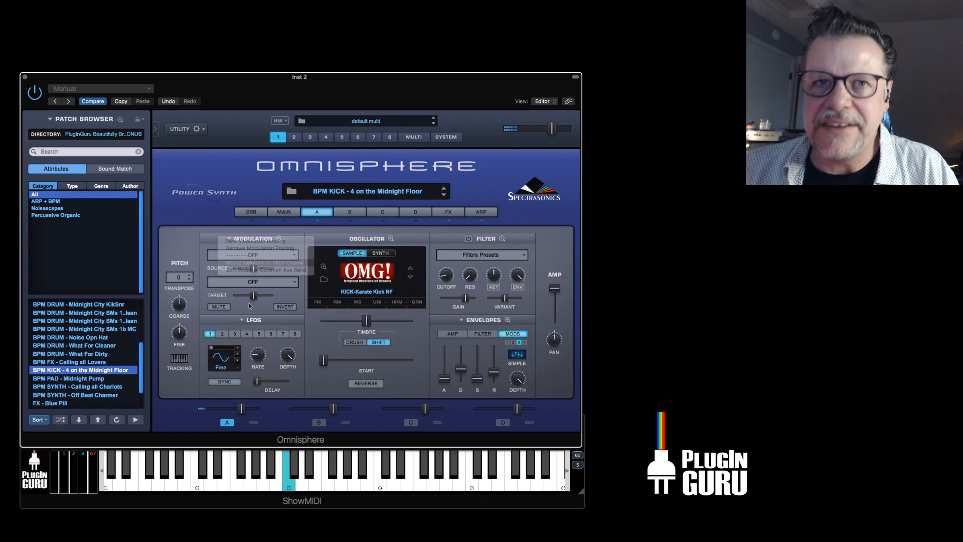
pyautogui.click(220, 307)
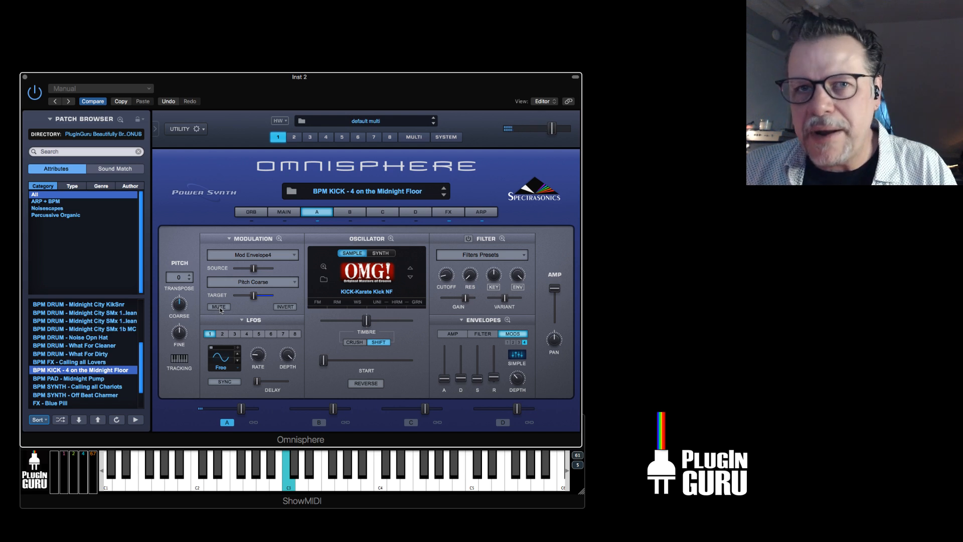
pyautogui.click(219, 307)
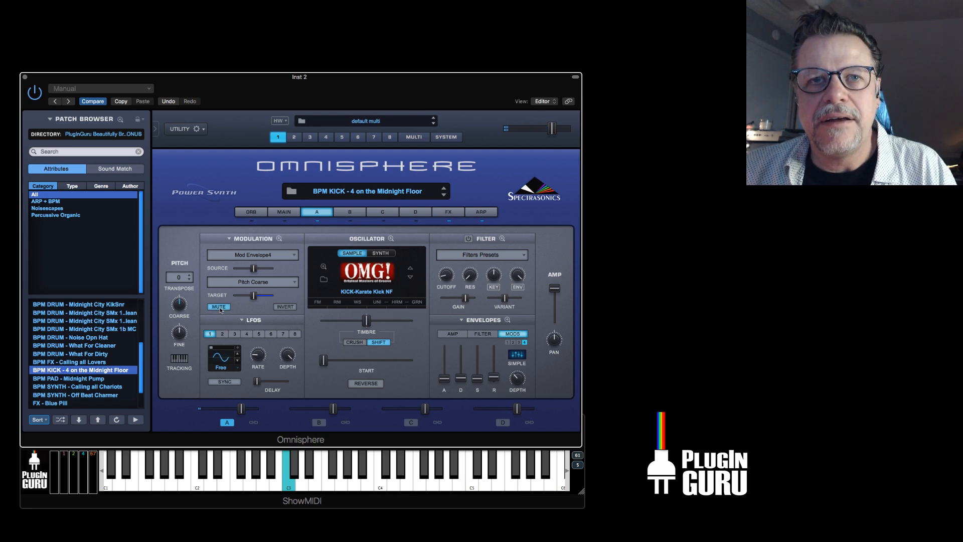
pyautogui.click(219, 306)
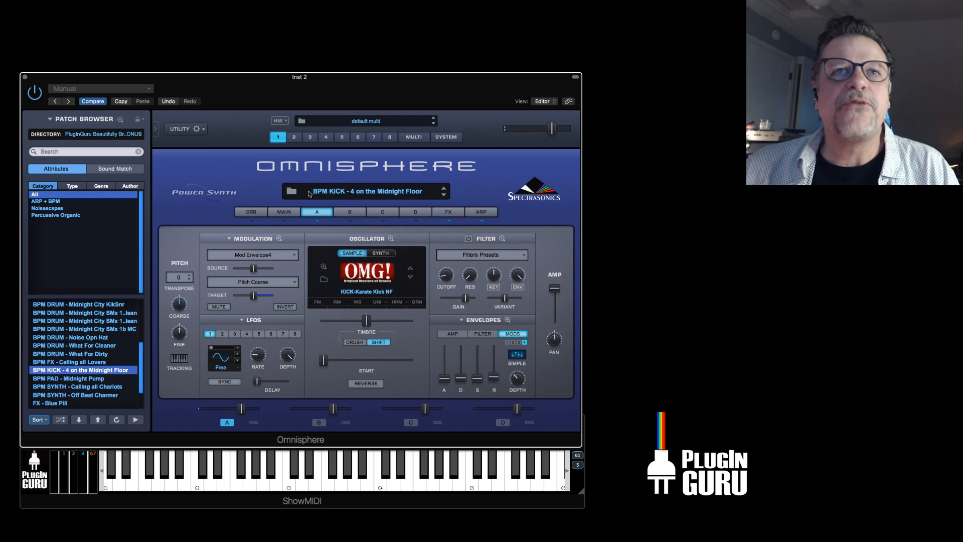
# Load the multi BPM SPLIT - Neon Dreamer and replace it with BPM SPLIT - Midnight Chariot.
pyautogui.click(423, 137)
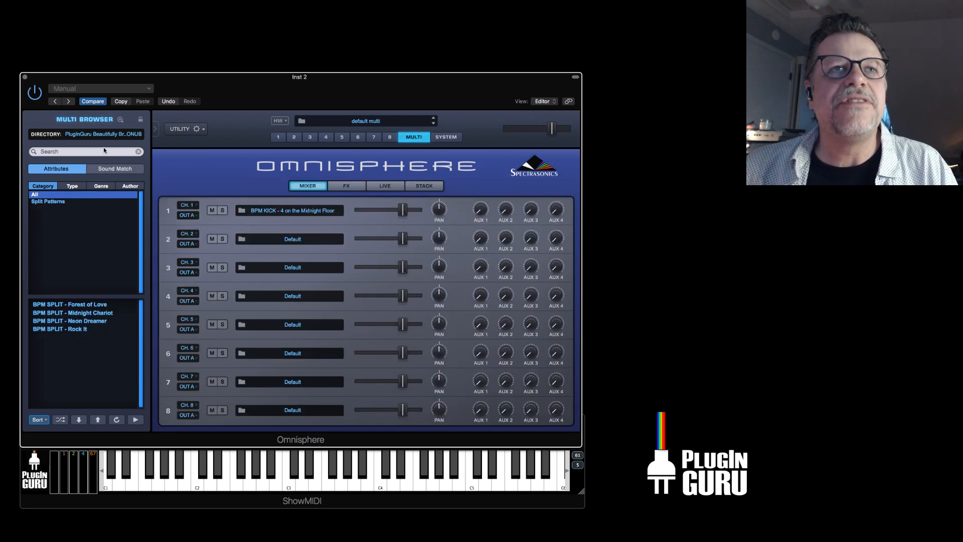
pyautogui.click(93, 321)
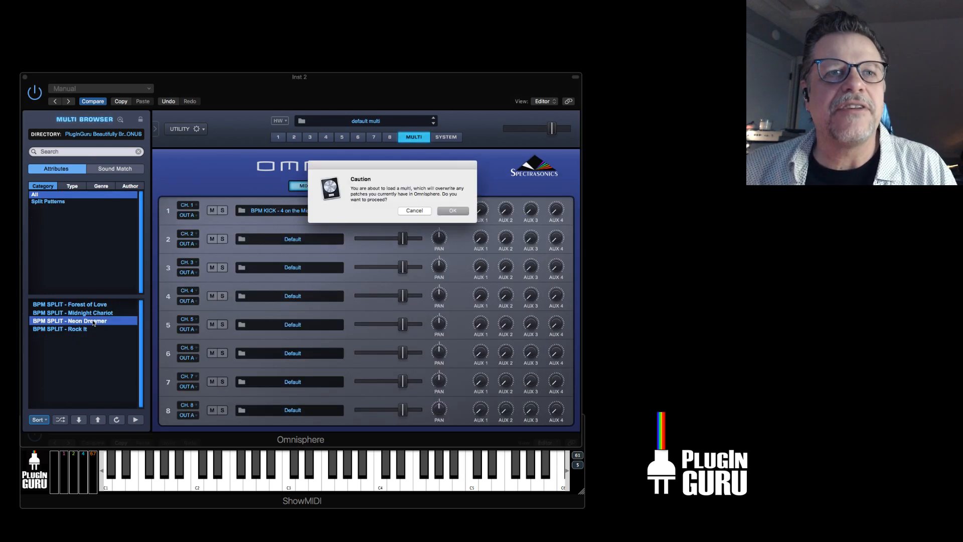
pyautogui.click(453, 210)
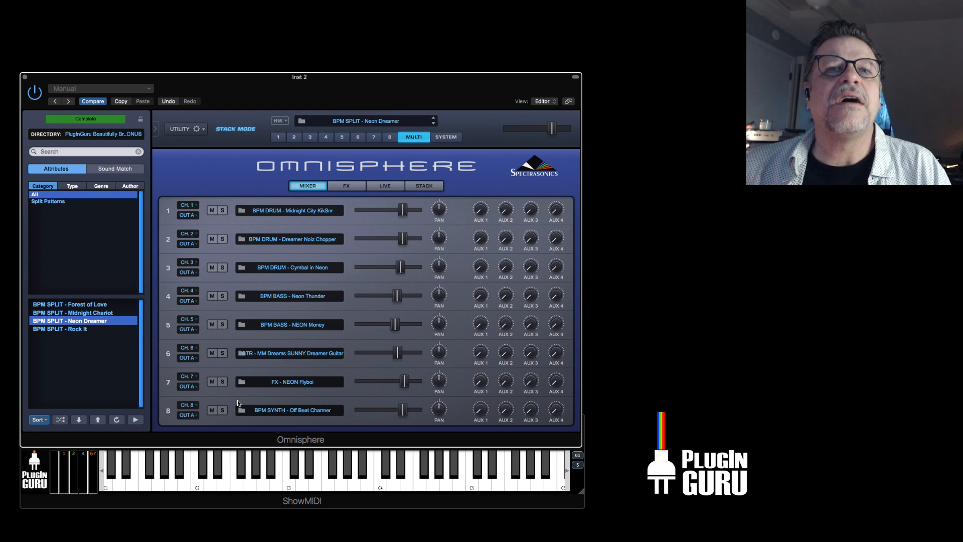
pyautogui.click(79, 313)
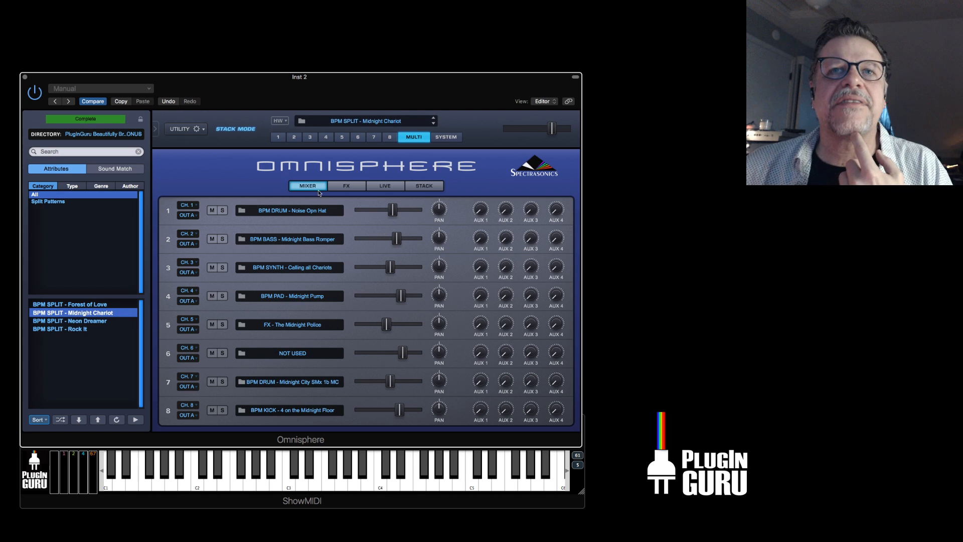
# Open the kick patch in part 8 and compare the multi with its Mod Envelope4 to Pitch Coarse routing muted and unmuted.
pyautogui.click(390, 138)
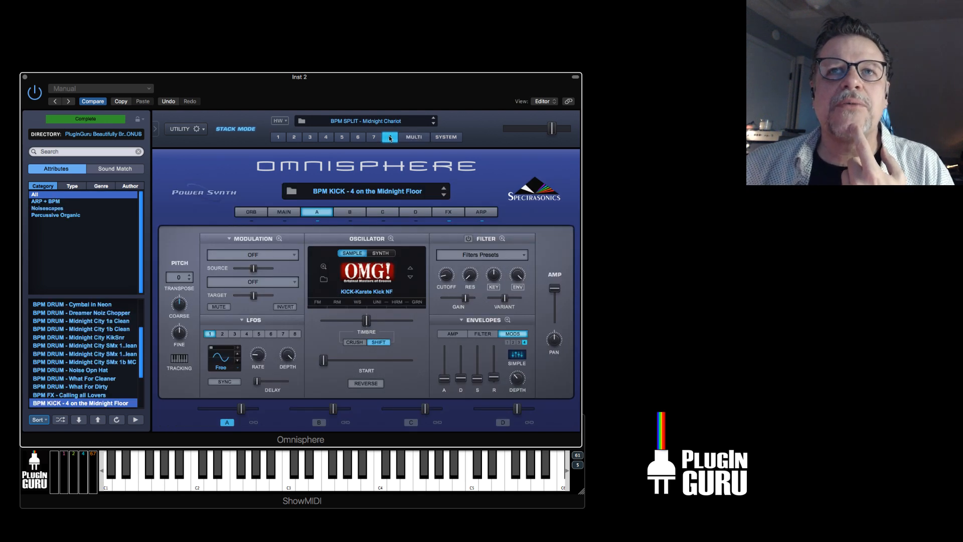
pyautogui.click(261, 259)
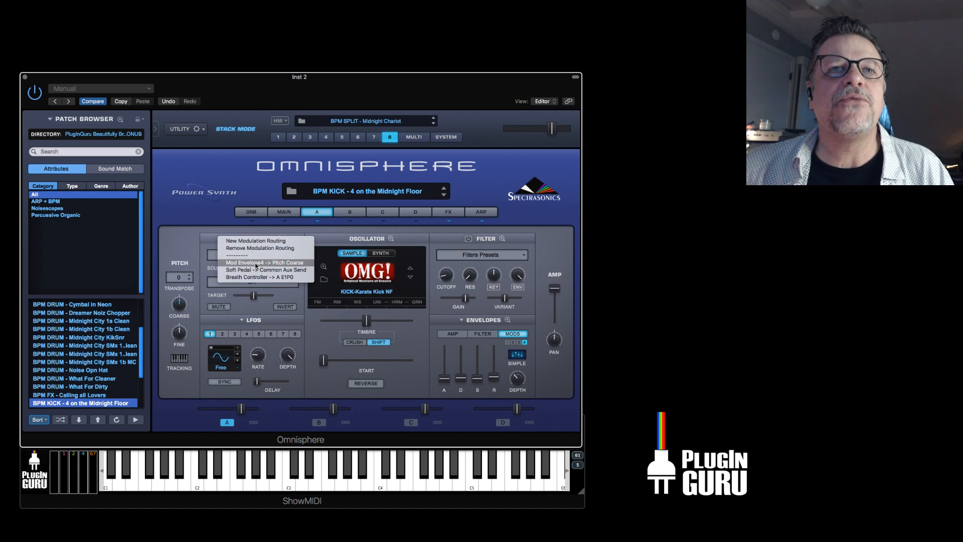
pyautogui.click(284, 264)
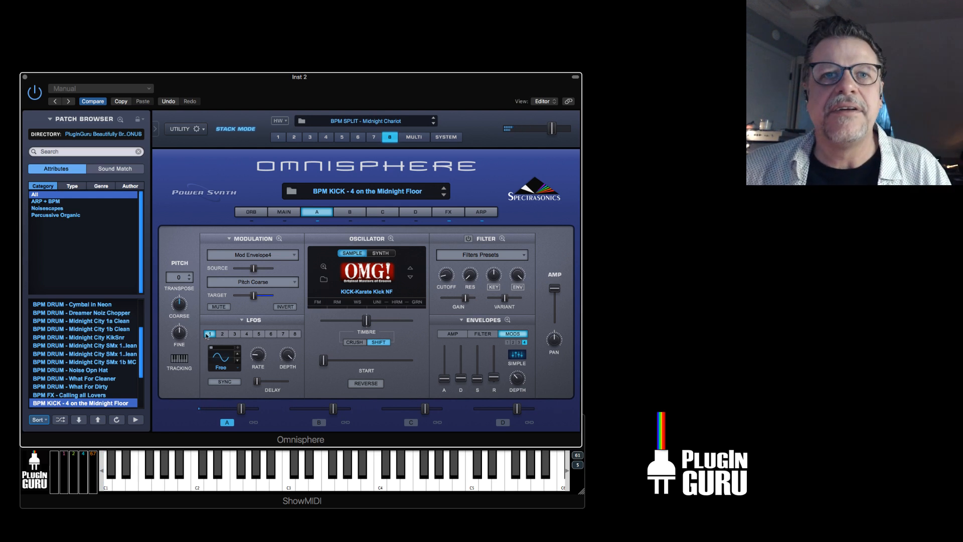
pyautogui.click(224, 306)
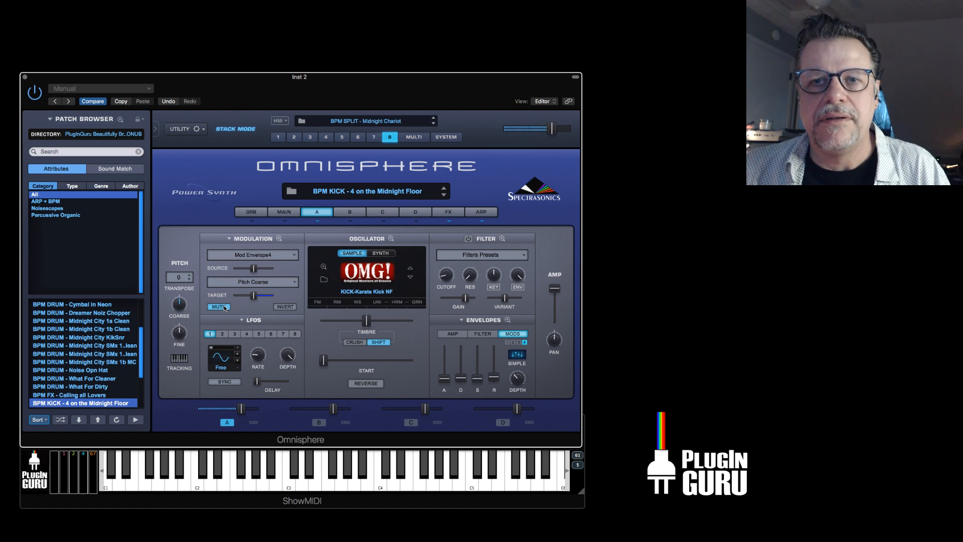
pyautogui.click(224, 307)
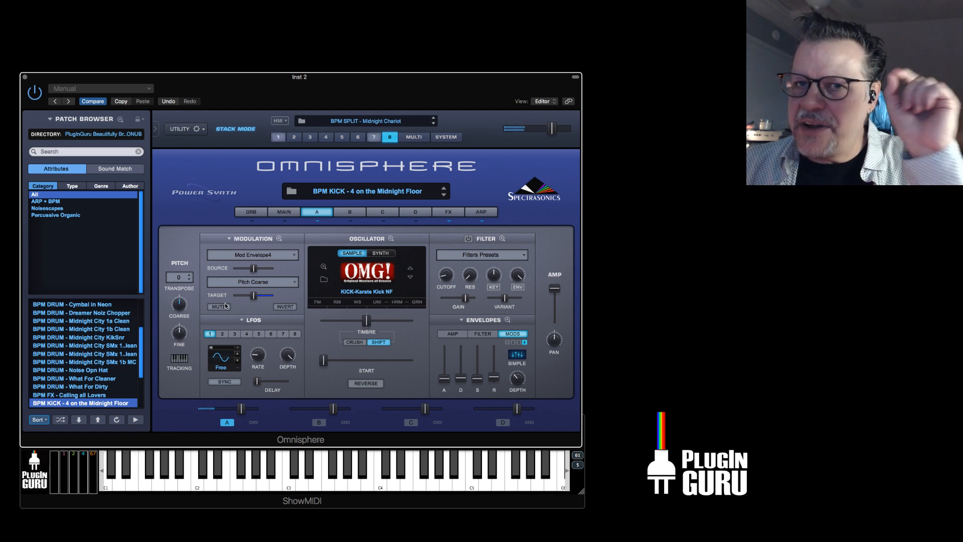
pyautogui.click(224, 307)
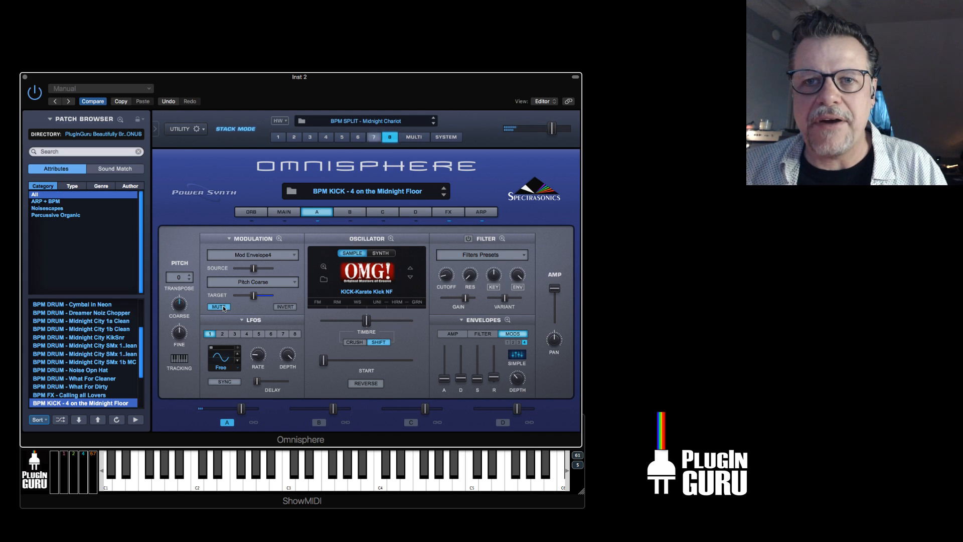
pyautogui.click(224, 307)
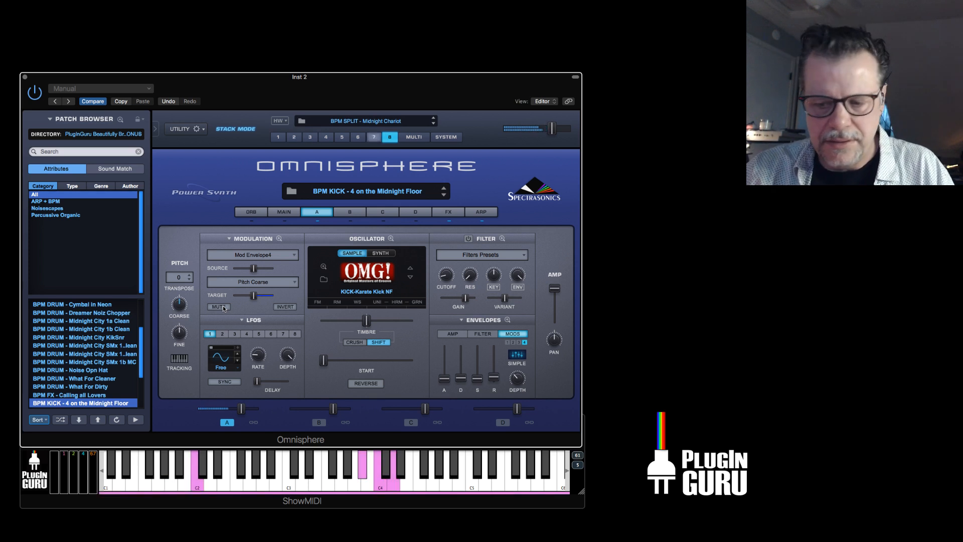
# Mute the kick's Mod Envelope4 to Pitch Coarse routing and initialize the multi.
pyautogui.click(219, 308)
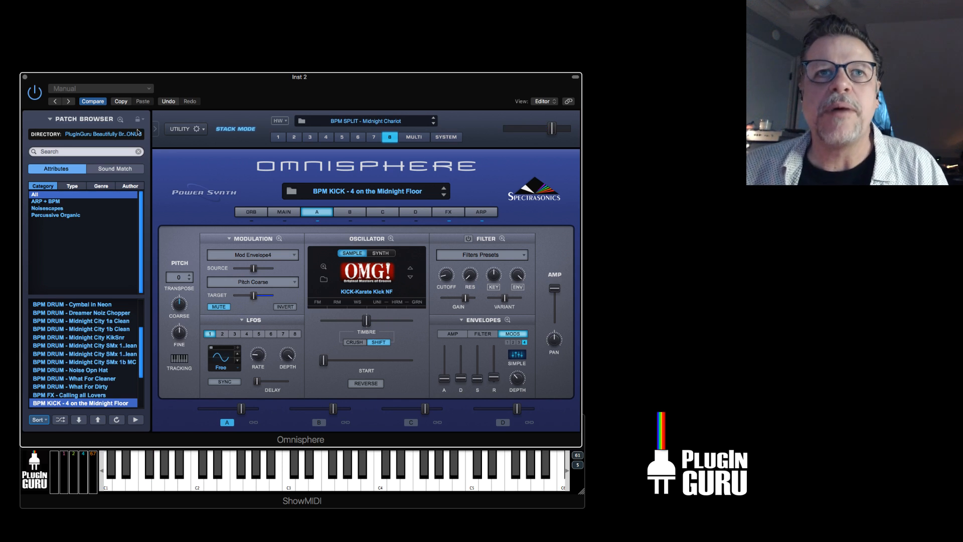
pyautogui.click(189, 129)
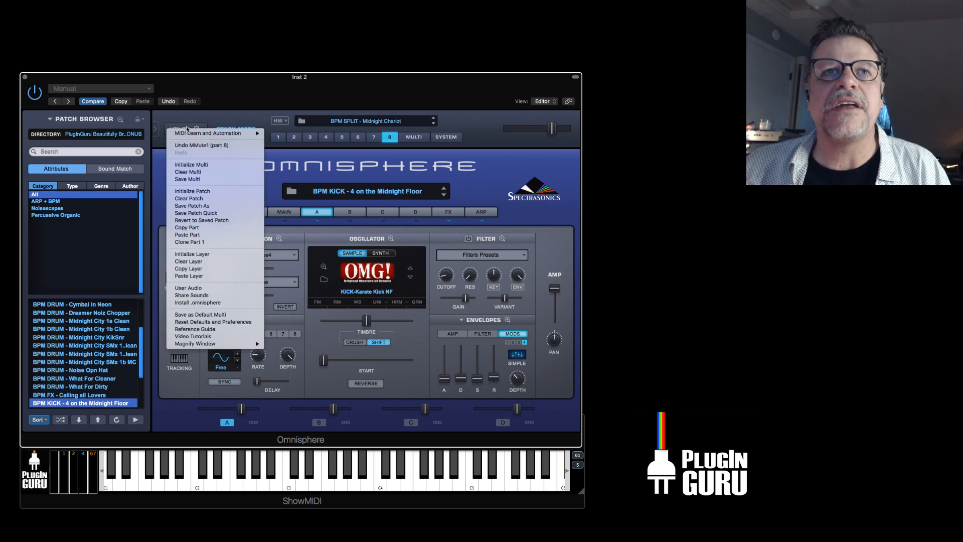
pyautogui.click(199, 165)
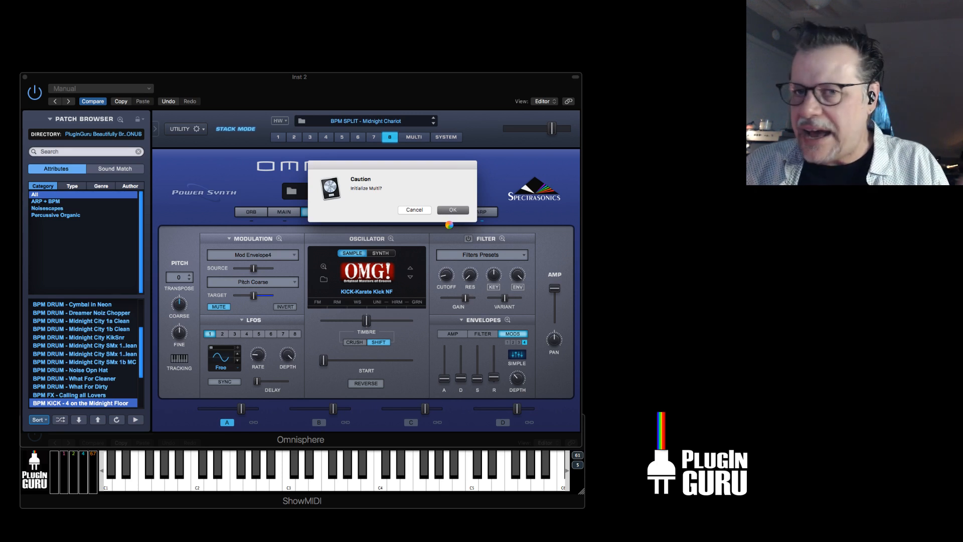
pyautogui.click(453, 210)
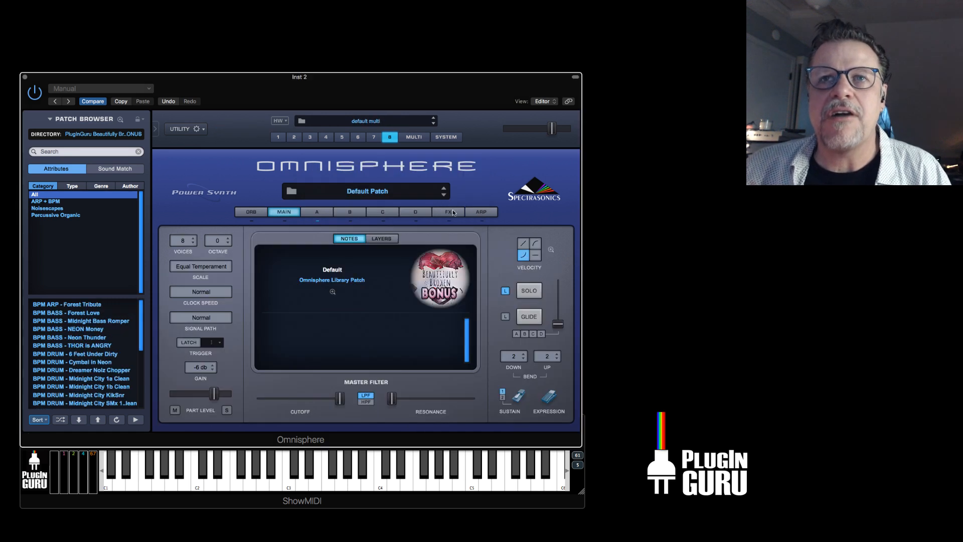
# Load the patch BPM KICK - 4 on the Midnight Floor into part 1 and show its layer A.
pyautogui.click(315, 213)
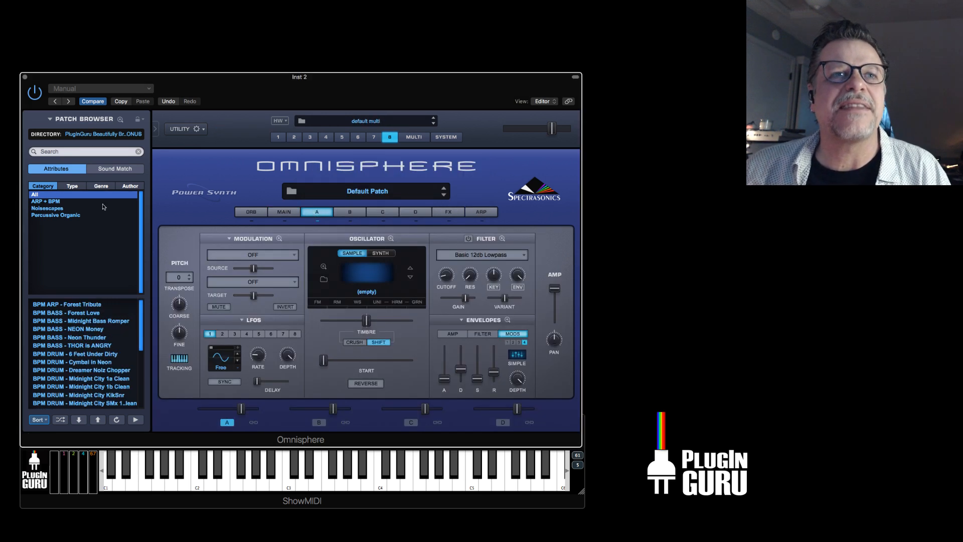
pyautogui.scroll(-3, 100, 379)
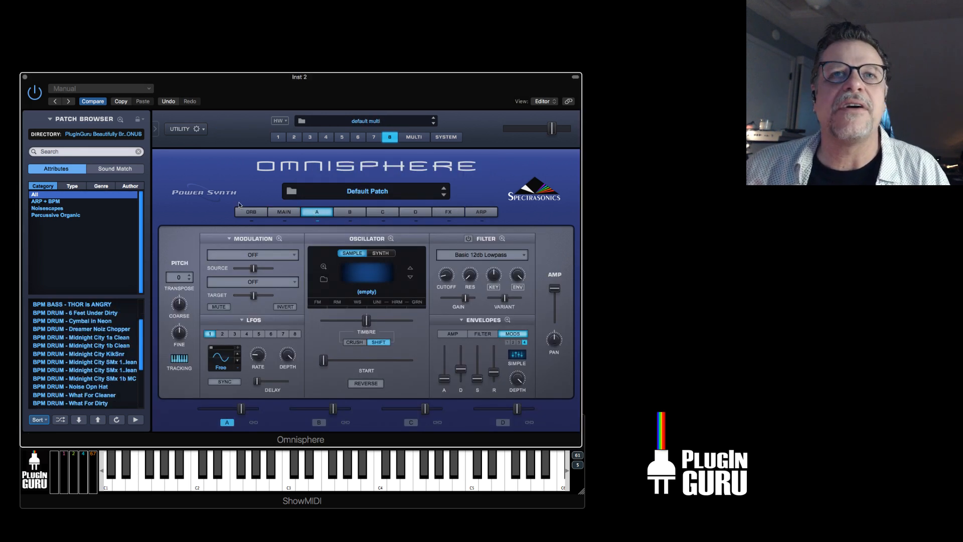
pyautogui.click(276, 137)
pyautogui.scroll(-6, 80, 355)
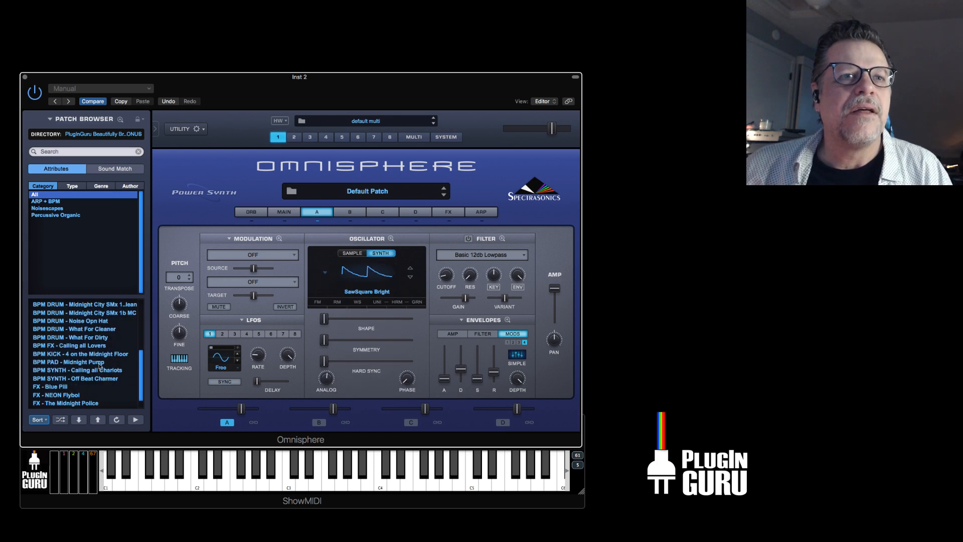
pyautogui.click(102, 354)
pyautogui.press('super+Tab')
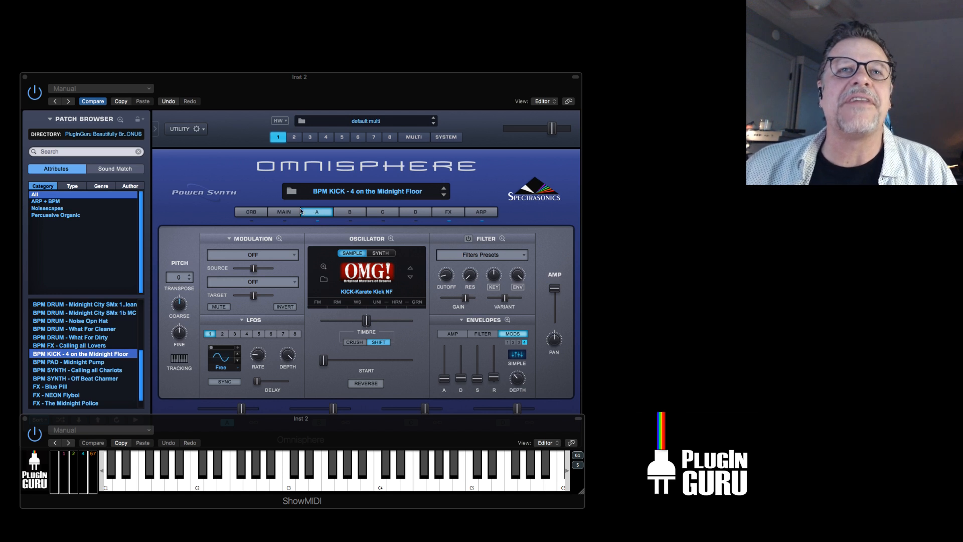
# Initialize the patch in part 1 and open layer A of the default patch.
pyautogui.click(189, 129)
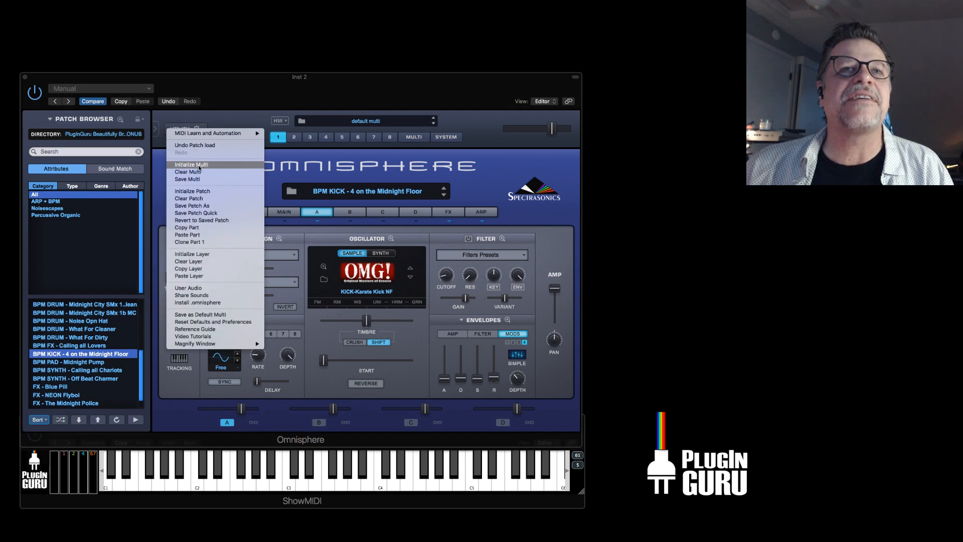
pyautogui.click(200, 191)
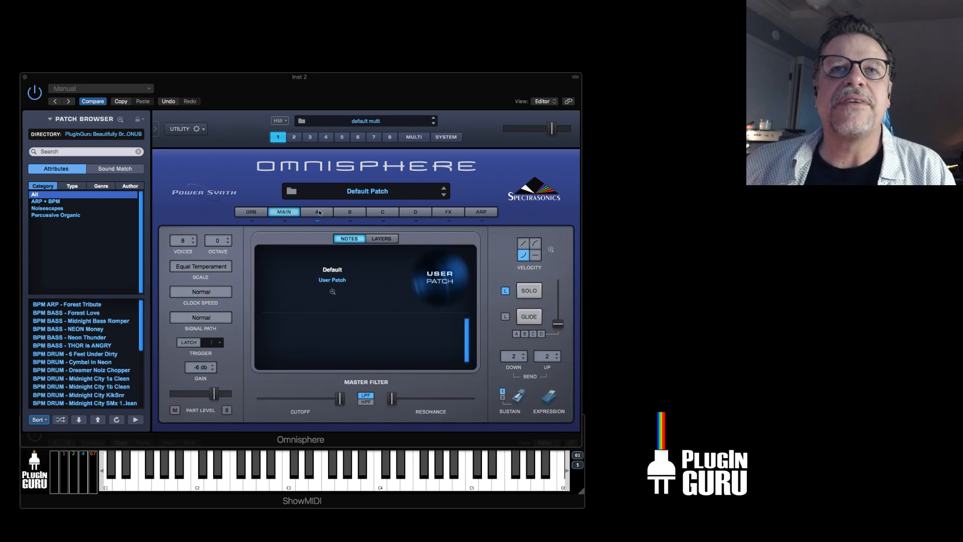
pyautogui.click(318, 191)
pyautogui.click(317, 183)
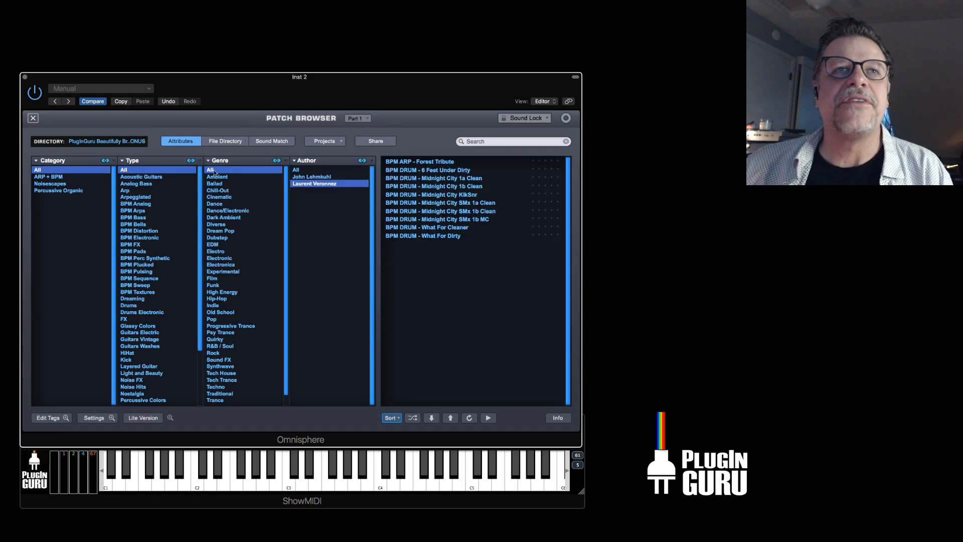
pyautogui.click(33, 119)
pyautogui.click(317, 212)
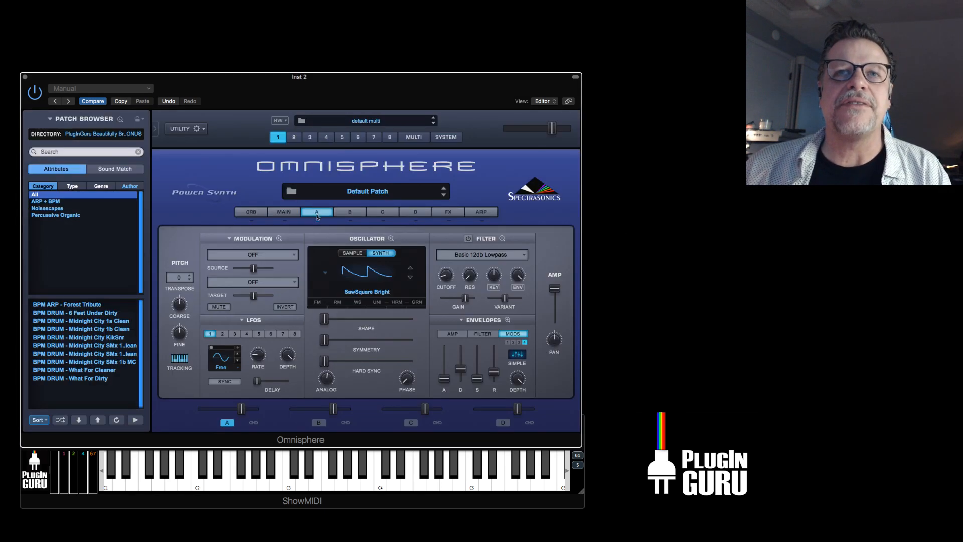
# Set layer A's synth oscillator waveform to Noise and lower the layer's level slightly.
pyautogui.click(373, 276)
pyautogui.click(370, 311)
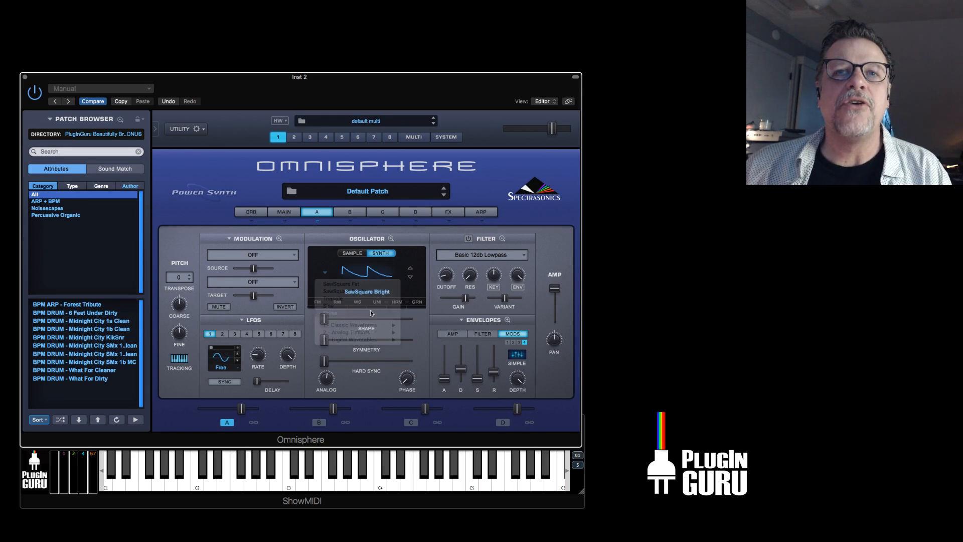
pyautogui.moveTo(246, 409); pyautogui.dragTo(233, 414)
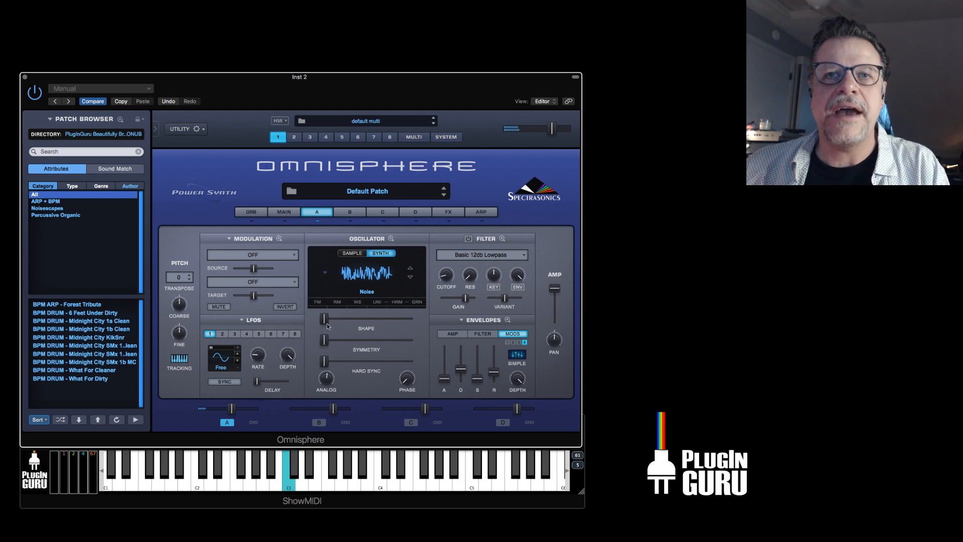
# Raise the noise oscillator's hard sync to maximum and its shape near maximum, with symmetry slightly above minimum.
pyautogui.moveTo(324, 322); pyautogui.dragTo(354, 342)
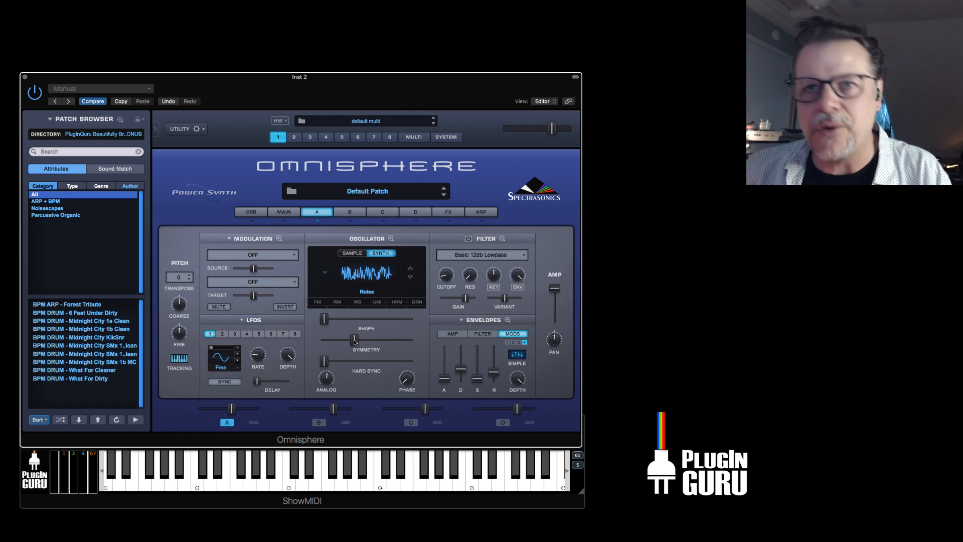
pyautogui.moveTo(354, 342); pyautogui.dragTo(412, 364)
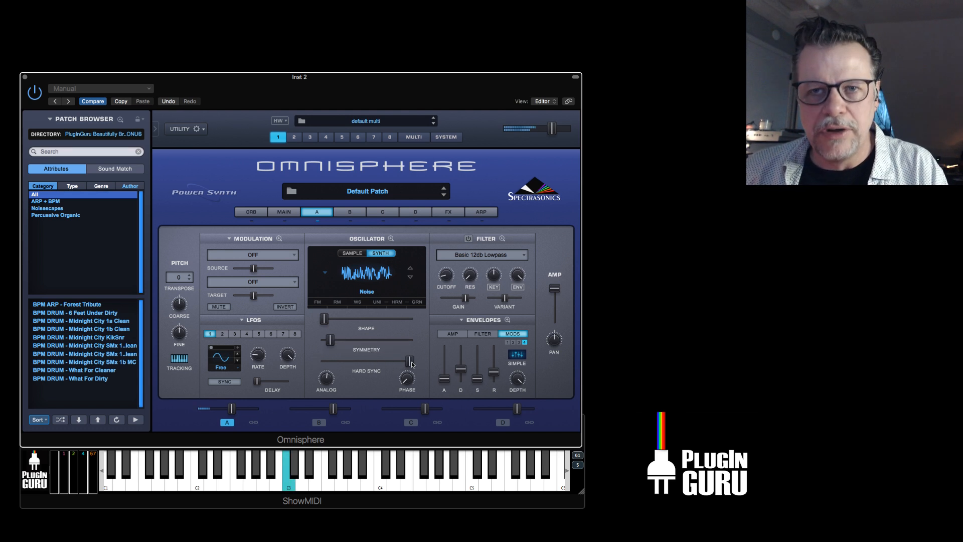
pyautogui.moveTo(330, 340)
pyautogui.mouseDown()
pyautogui.moveTo(398, 352)
pyautogui.moveTo(337, 349)
pyautogui.moveTo(336, 320)
pyautogui.moveTo(396, 329)
pyautogui.moveTo(324, 343)
pyautogui.moveTo(335, 344)
pyautogui.mouseUp()
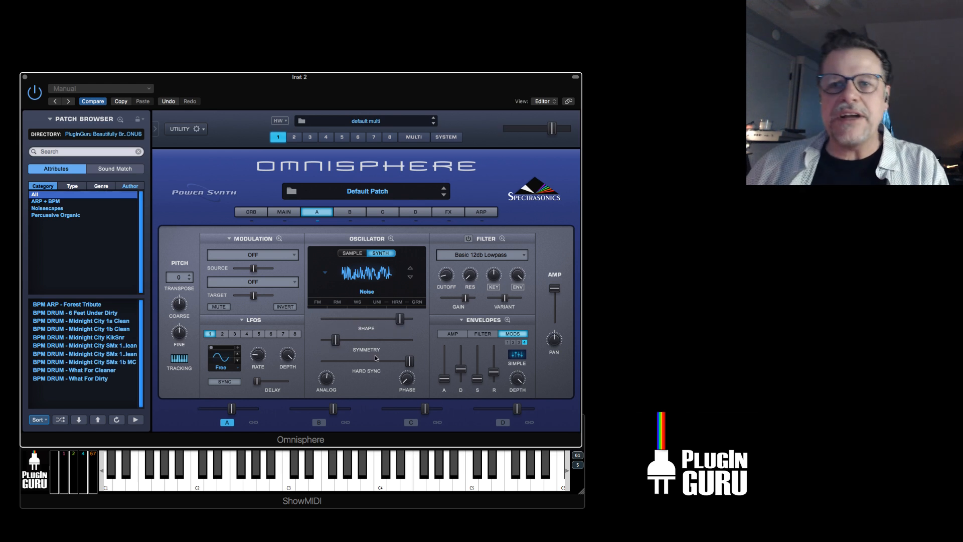
# Try higher phase values on the noise oscillator, return the phase to minimum, and lower the shape to just below its midpoint.
pyautogui.moveTo(411, 381); pyautogui.dragTo(421, 324)
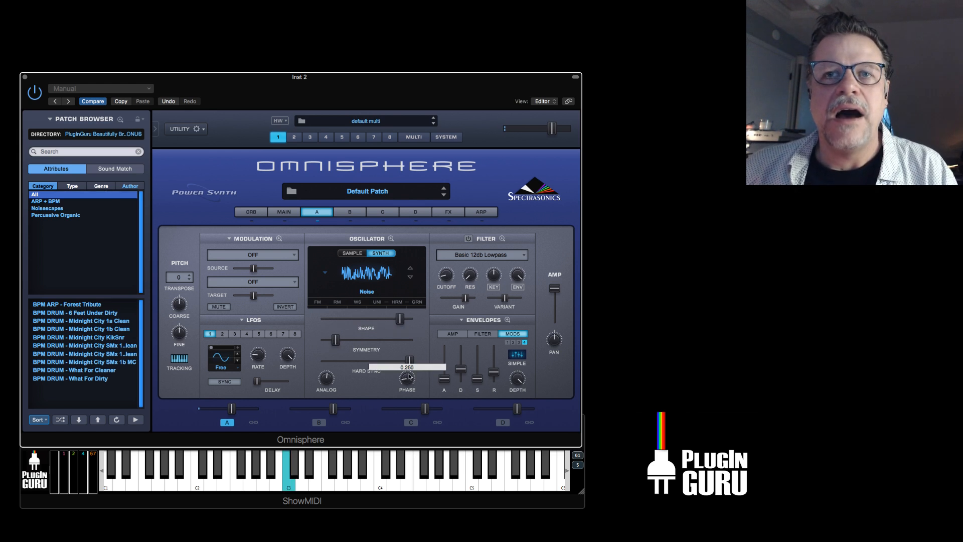
pyautogui.moveTo(410, 377); pyautogui.dragTo(410, 366)
pyautogui.moveTo(400, 318); pyautogui.dragTo(359, 319)
pyautogui.moveTo(407, 378); pyautogui.dragTo(370, 297)
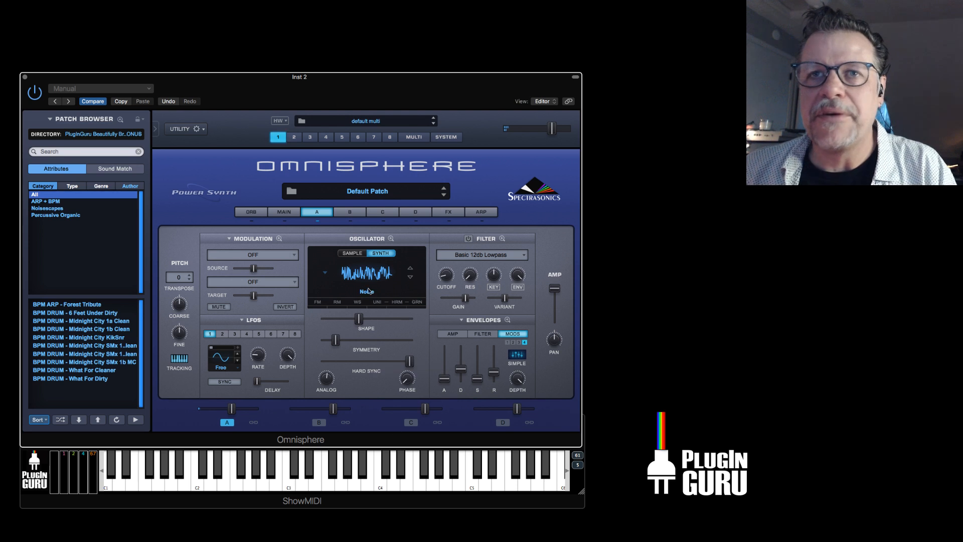
# Raise the noise oscillator's shape and symmetry to over three quarters and assign LFO1 to modulate Synth Symmetry.
pyautogui.moveTo(336, 341); pyautogui.dragTo(385, 325)
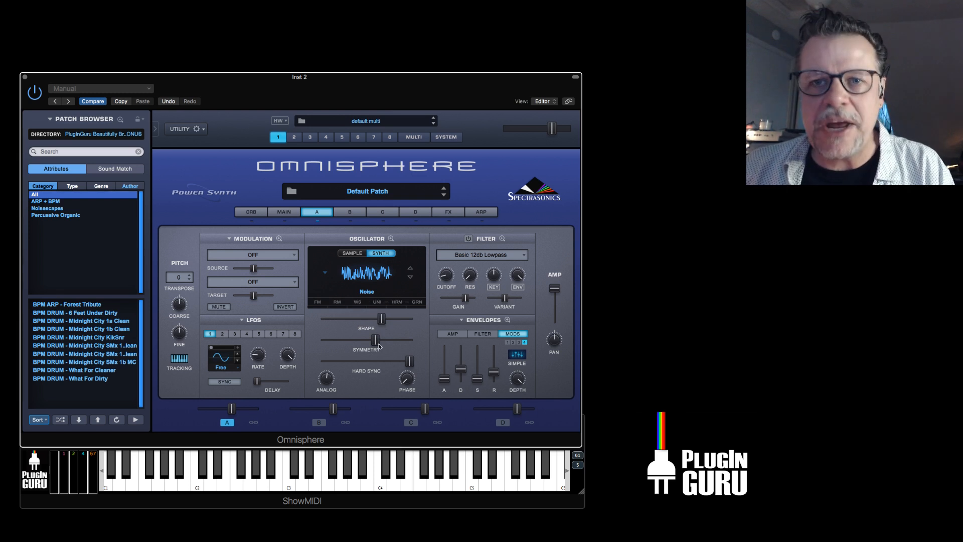
pyautogui.moveTo(375, 341); pyautogui.dragTo(396, 341)
pyautogui.moveTo(344, 320); pyautogui.dragTo(387, 343)
pyautogui.rightClick(388, 342)
pyautogui.moveTo(408, 356)
pyautogui.click(484, 356)
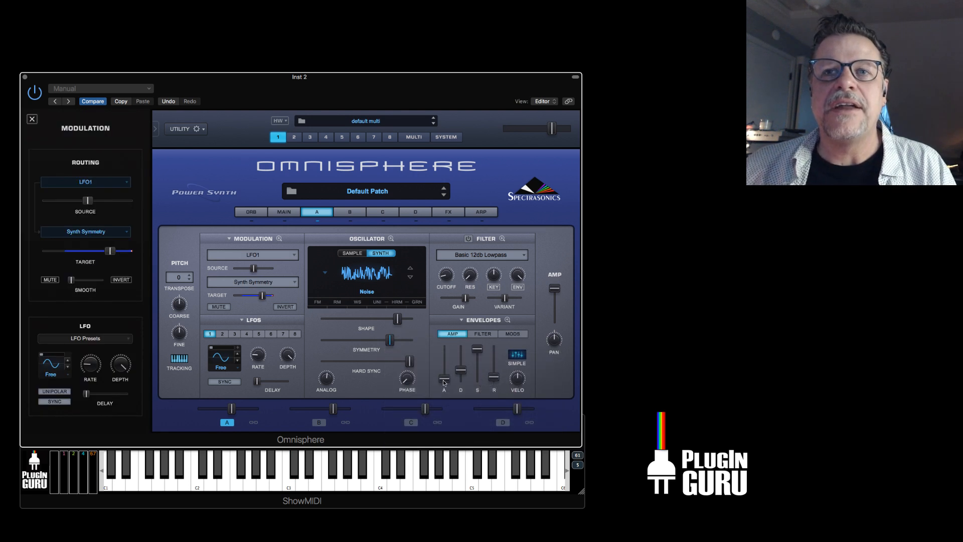
# Lengthen the amp envelope's attack and release, and soften the LFO1 modulation by reducing its source amount and depth.
pyautogui.moveTo(494, 377); pyautogui.dragTo(493, 354)
pyautogui.moveTo(259, 270); pyautogui.dragTo(251, 270)
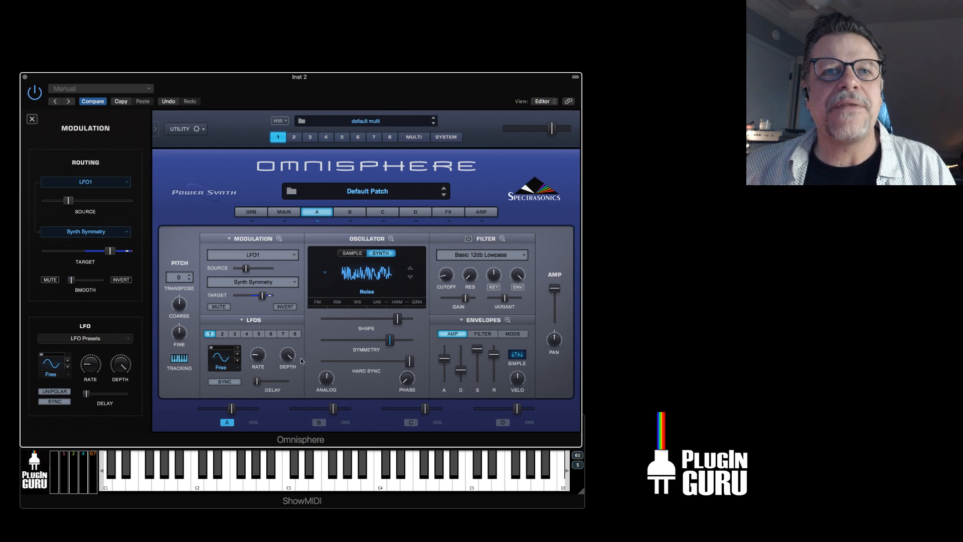
pyautogui.moveTo(285, 364)
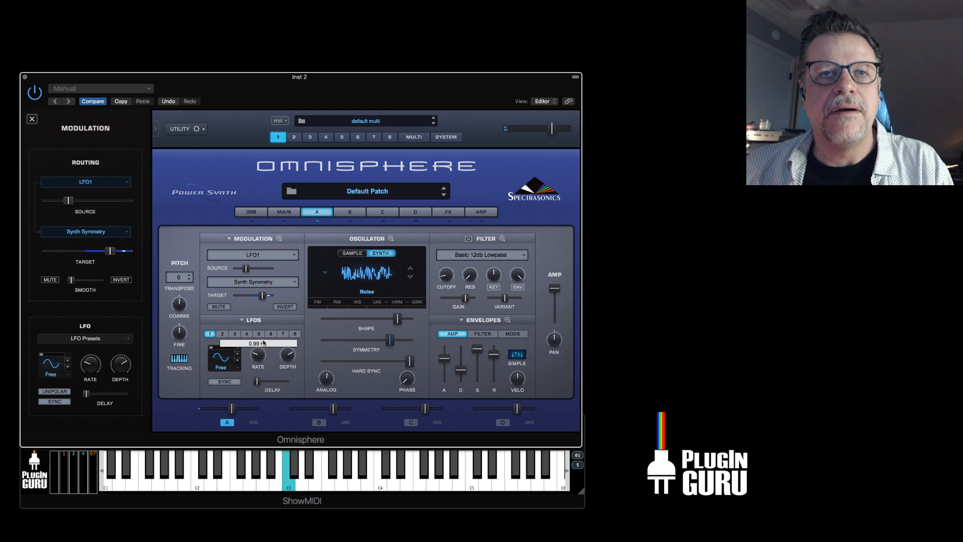
pyautogui.moveTo(263, 352); pyautogui.dragTo(263, 357)
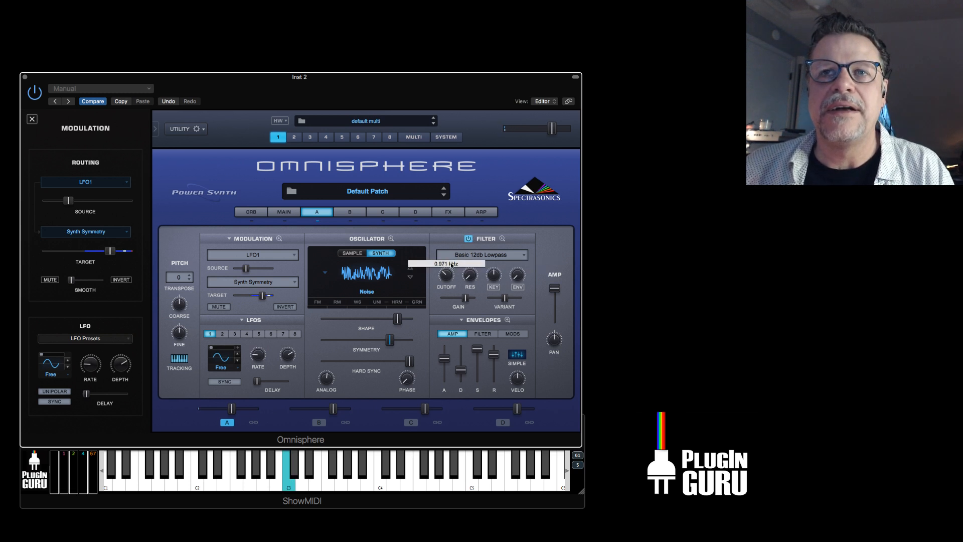
# Enable layer A's Basic 12db Lowpass filter, raising its resonance and sweeping its cutoff.
pyautogui.moveTo(470, 275); pyautogui.dragTo(449, 275)
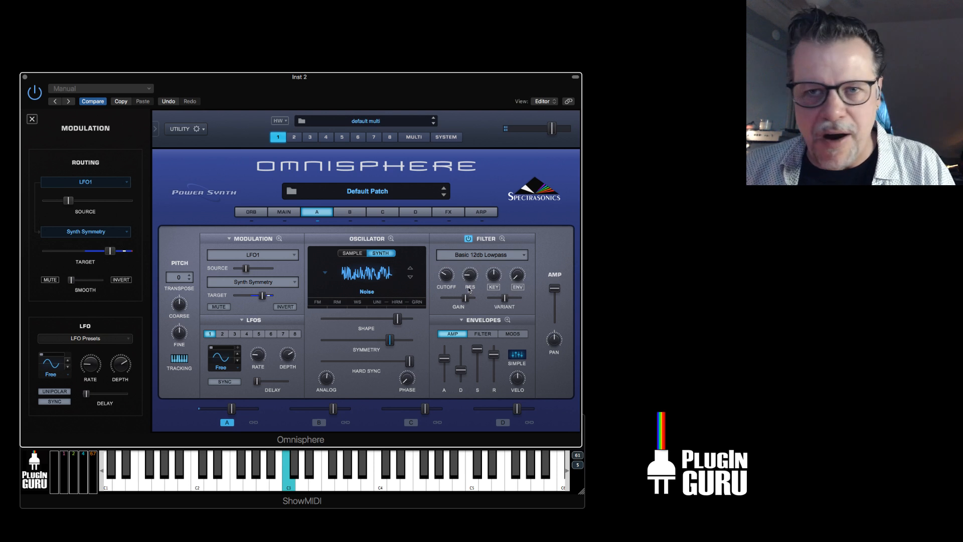
pyautogui.moveTo(448, 278)
pyautogui.mouseDown()
pyautogui.moveTo(452, 247)
pyautogui.moveTo(438, 279)
pyautogui.mouseUp()
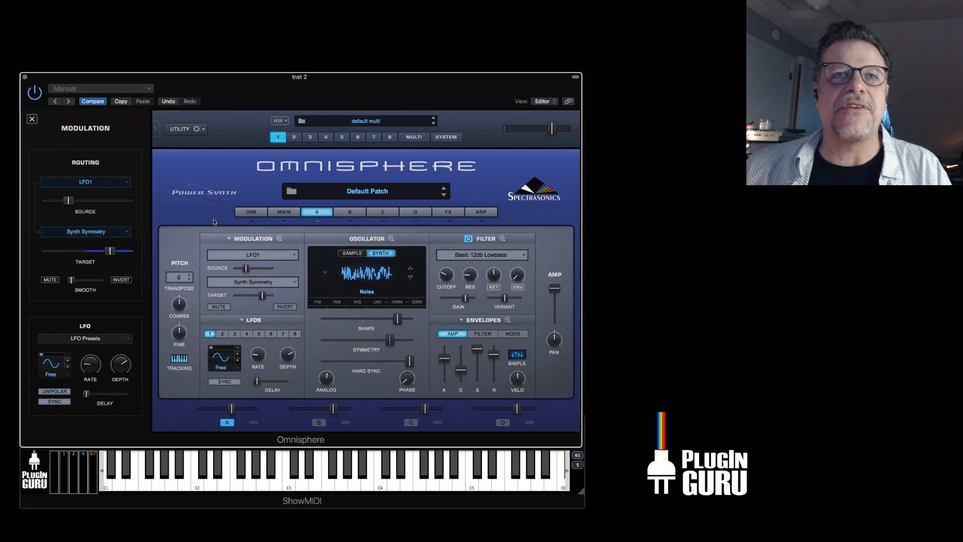
pyautogui.click(179, 131)
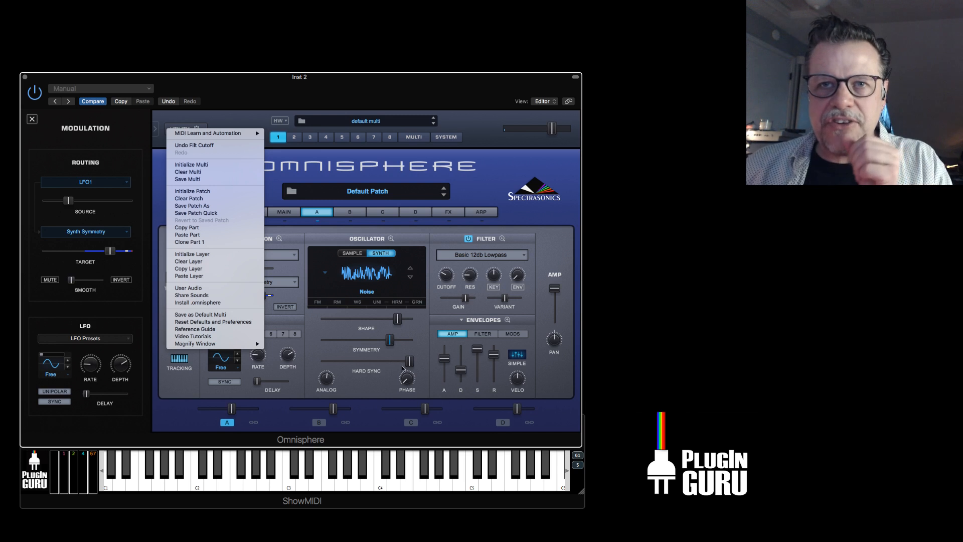
pyautogui.click(386, 333)
# Set the oscillator's shape to its midpoint, symmetry to about 0.661 and hard sync to minimum.
pyautogui.moveTo(398, 319); pyautogui.dragTo(372, 340)
pyautogui.moveTo(448, 273)
pyautogui.mouseDown()
pyautogui.moveTo(450, 261)
pyautogui.moveTo(447, 280)
pyautogui.mouseUp()
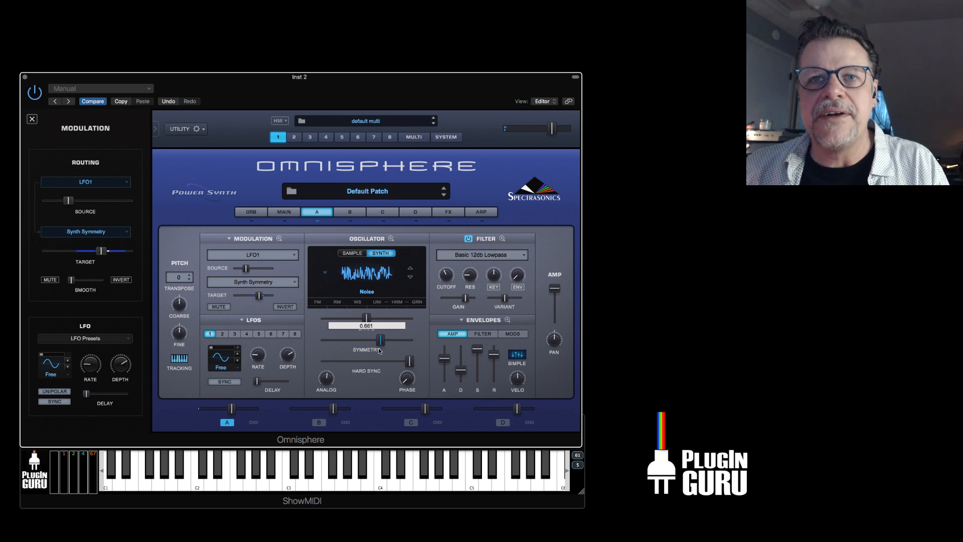
pyautogui.moveTo(410, 361); pyautogui.dragTo(307, 366)
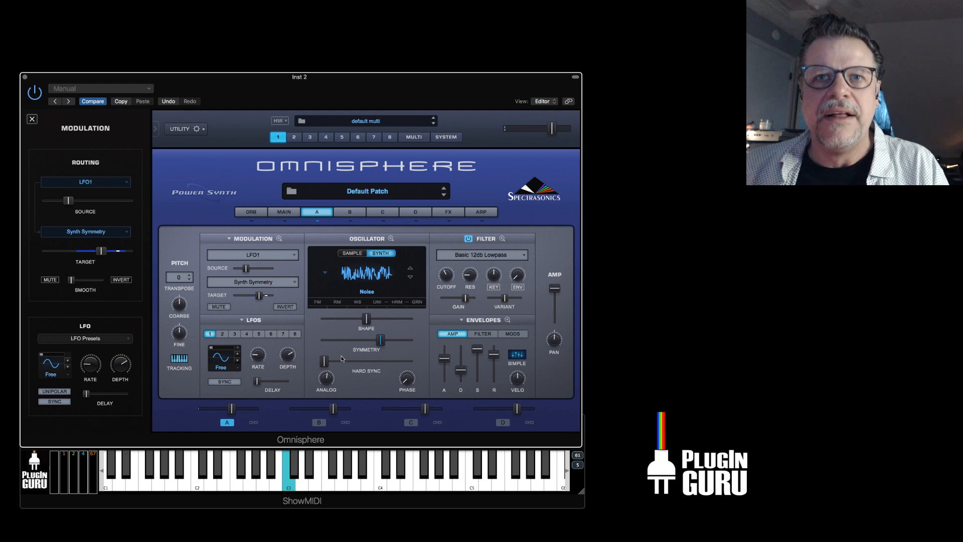
# Raise the hard sync near maximum again, lower the filter cutoff, and close the symmetry modulation details.
pyautogui.moveTo(380, 343); pyautogui.dragTo(382, 343)
pyautogui.moveTo(446, 276)
pyautogui.mouseDown()
pyautogui.moveTo(460, 261)
pyautogui.moveTo(450, 286)
pyautogui.mouseUp()
pyautogui.moveTo(324, 361); pyautogui.dragTo(404, 369)
pyautogui.moveTo(448, 278)
pyautogui.mouseDown()
pyautogui.moveTo(460, 248)
pyautogui.moveTo(454, 289)
pyautogui.mouseUp()
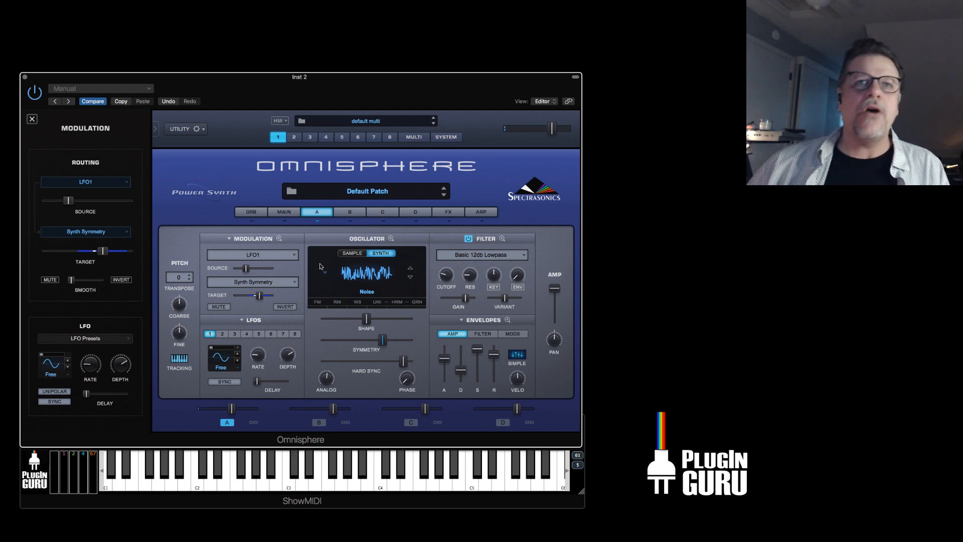
pyautogui.click(32, 120)
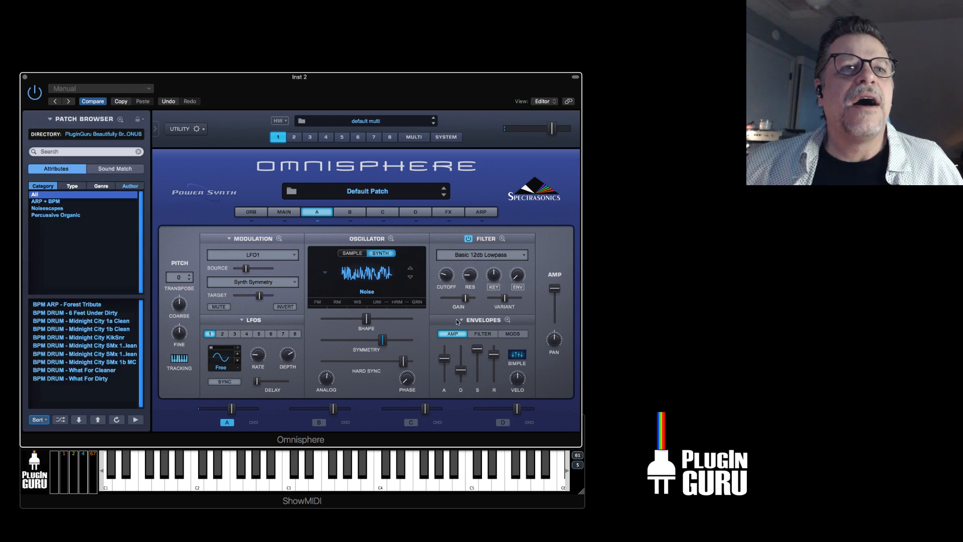
# Select the PluginGuru Beautifully Broken BONUS user directory in the patch browser.
pyautogui.press('super+Tab')
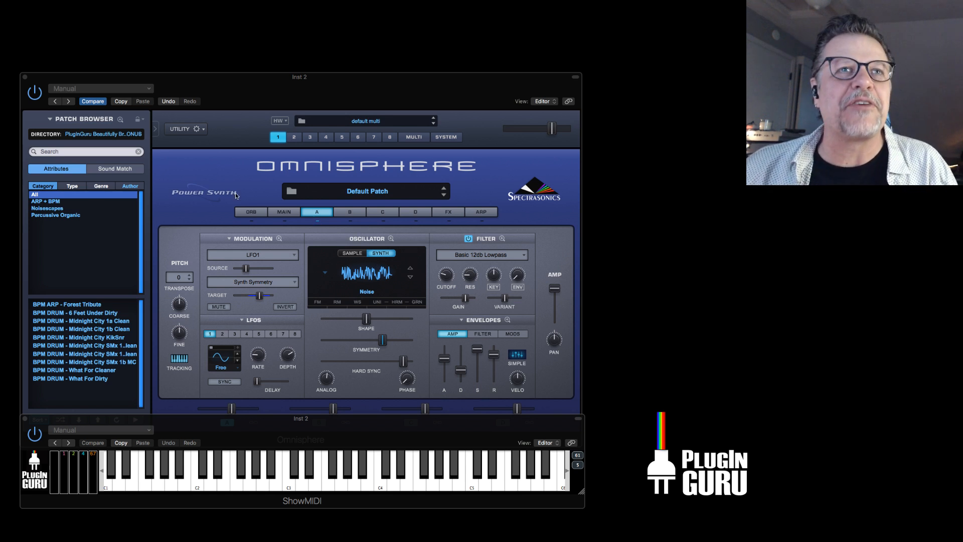
pyautogui.click(124, 134)
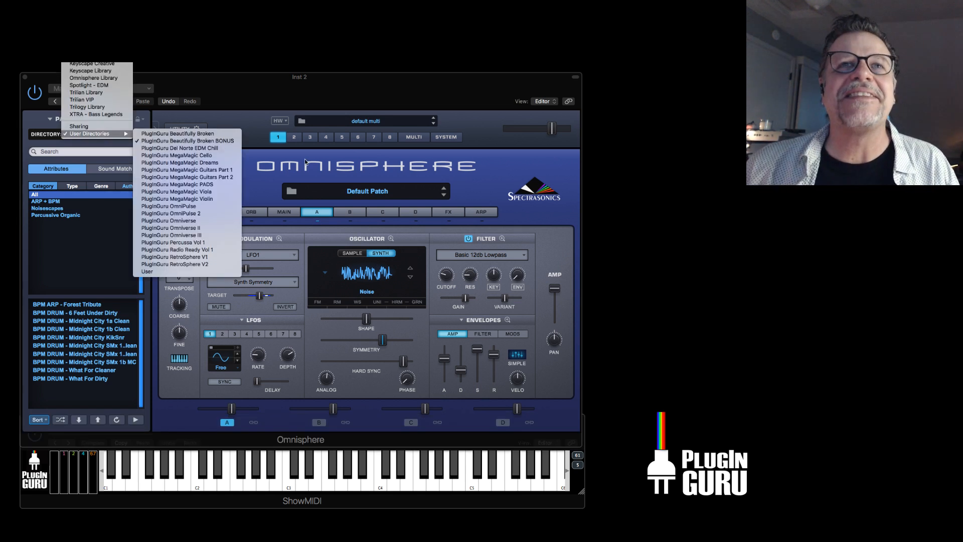
pyautogui.click(187, 142)
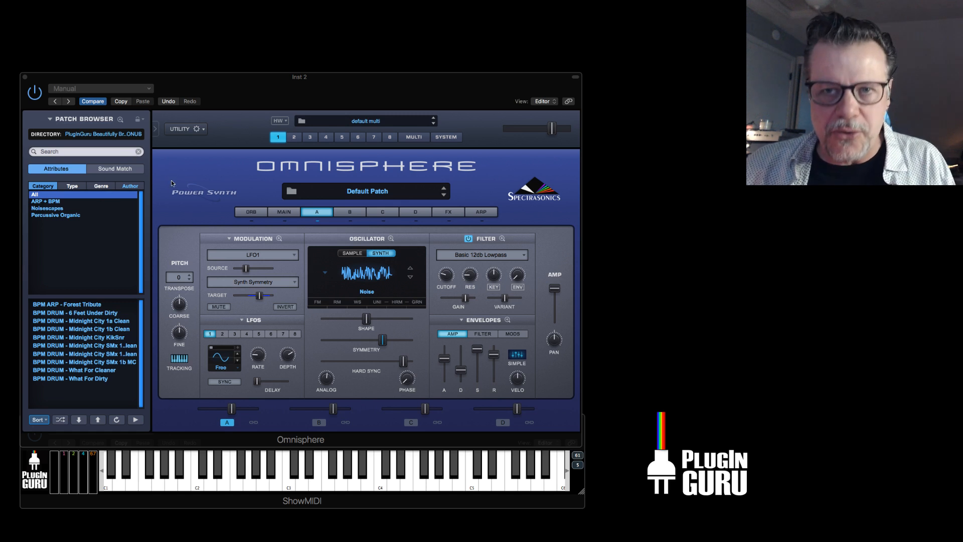
pyautogui.click(275, 141)
pyautogui.click(107, 136)
pyautogui.moveTo(112, 134)
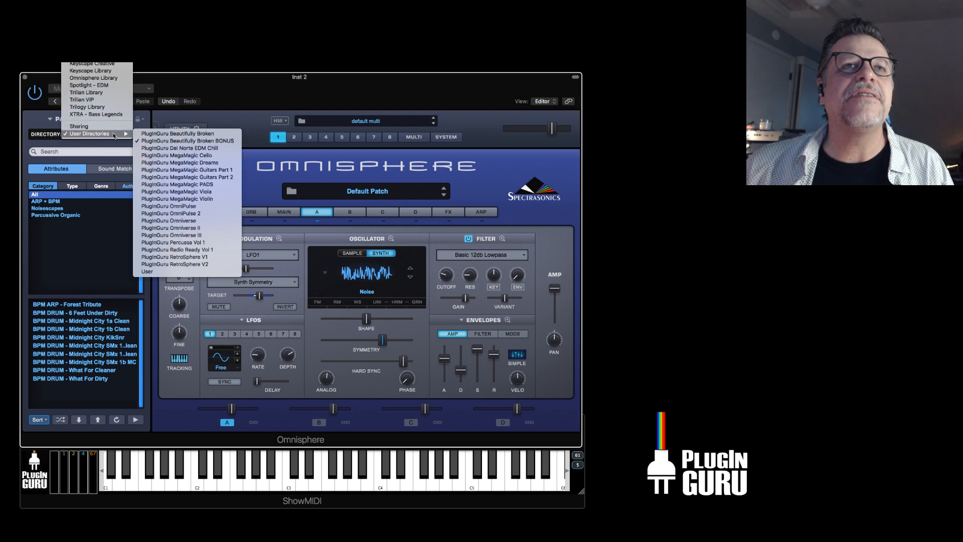
pyautogui.click(192, 141)
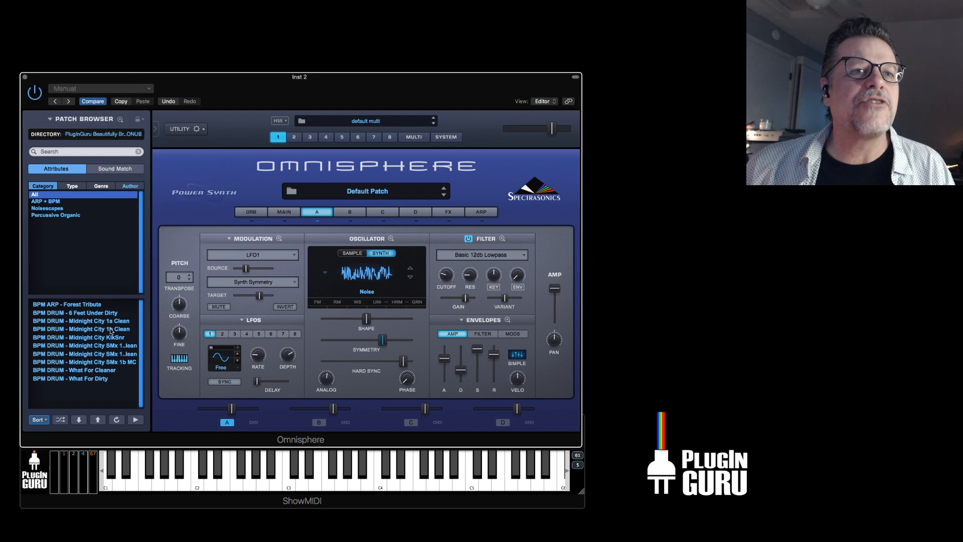
# Sort the patch list A-Z and clear the author filter so patches from all authors are listed.
pyautogui.click(39, 420)
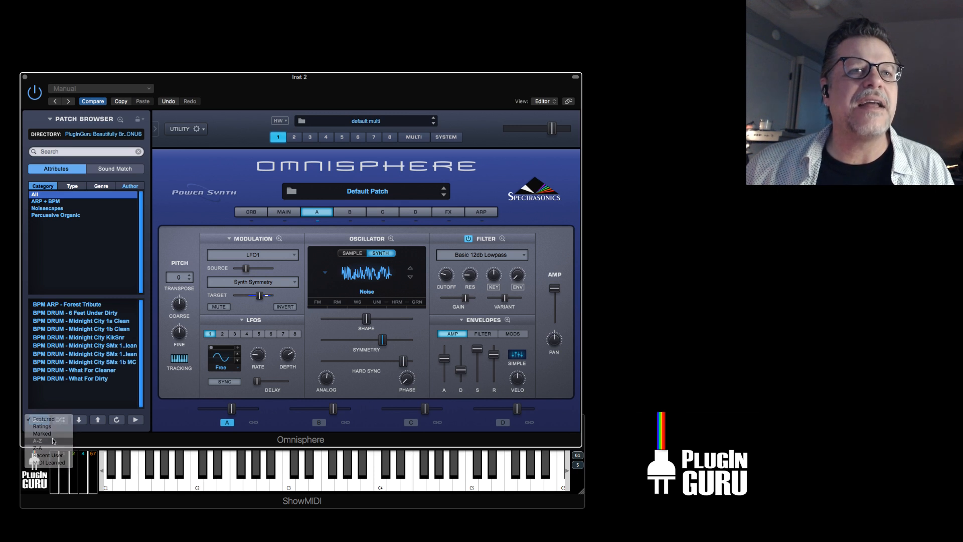
pyautogui.click(51, 441)
pyautogui.click(130, 186)
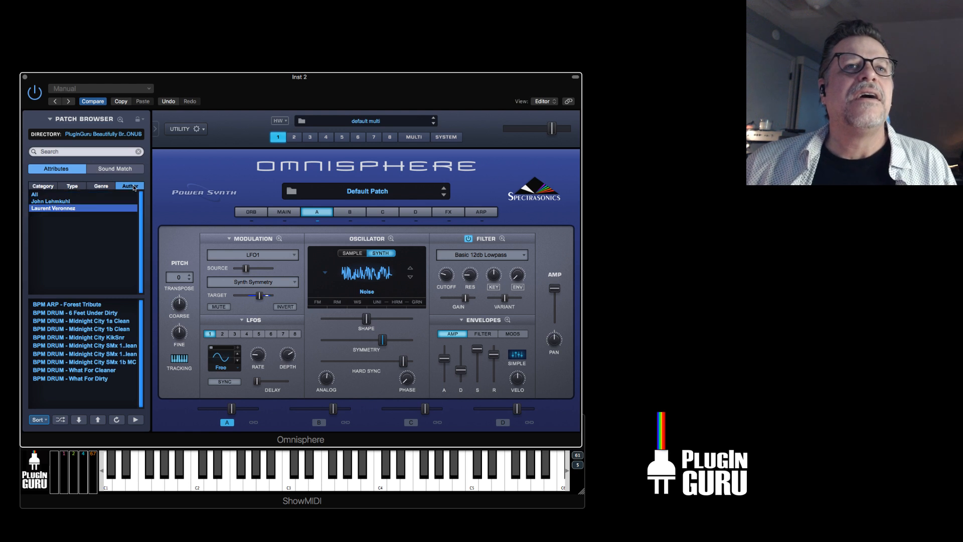
pyautogui.click(53, 195)
pyautogui.click(43, 186)
# Filter the patches by the second listed author, reset the filter to All, and return to the category list.
pyautogui.click(131, 187)
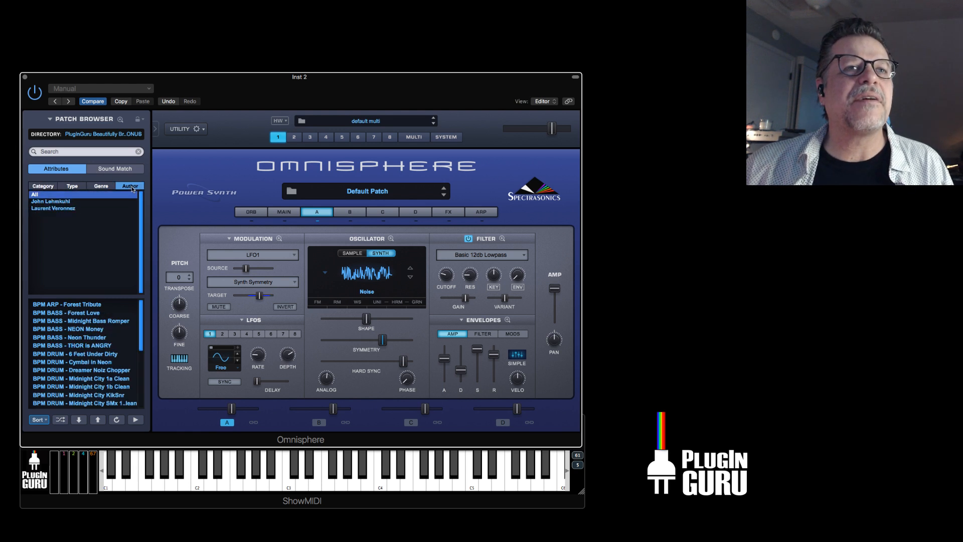
pyautogui.click(59, 208)
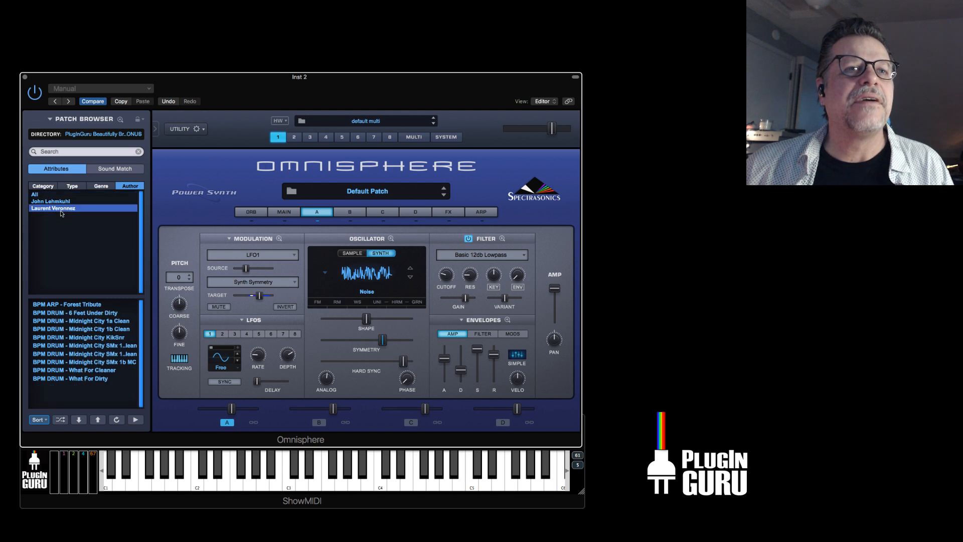
pyautogui.click(36, 194)
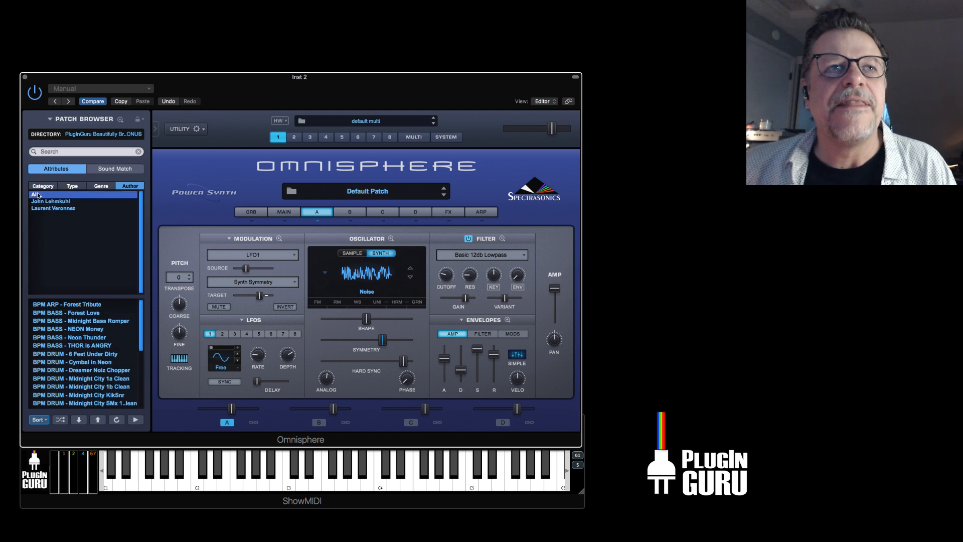
pyautogui.click(41, 187)
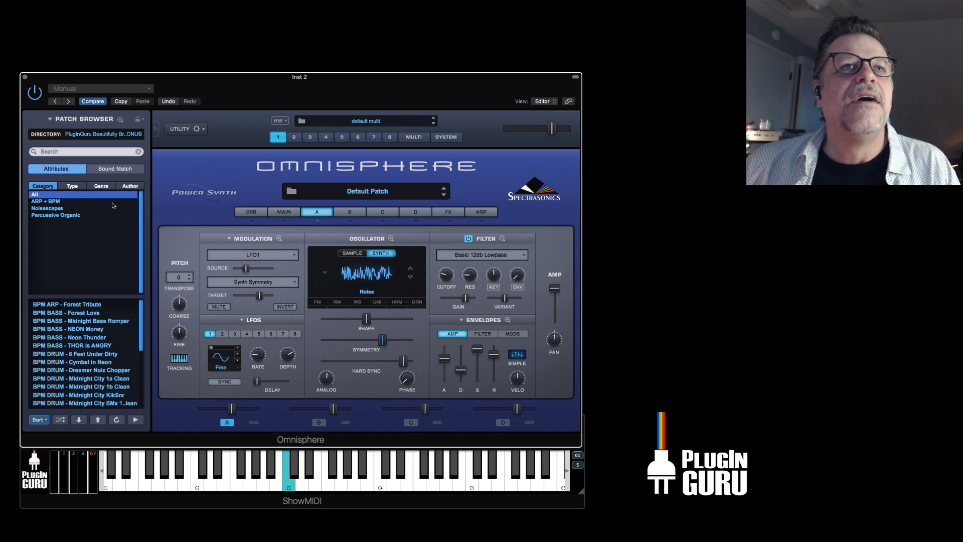
# Load the patch BPM PAD - Midnight Pump from the patch list.
pyautogui.scroll(-7, 92, 369)
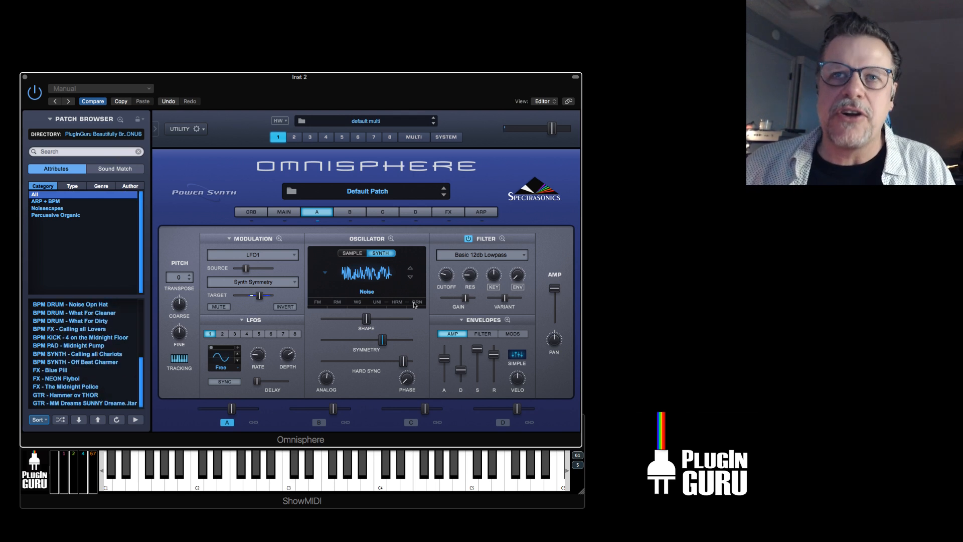
pyautogui.scroll(1, 82, 351)
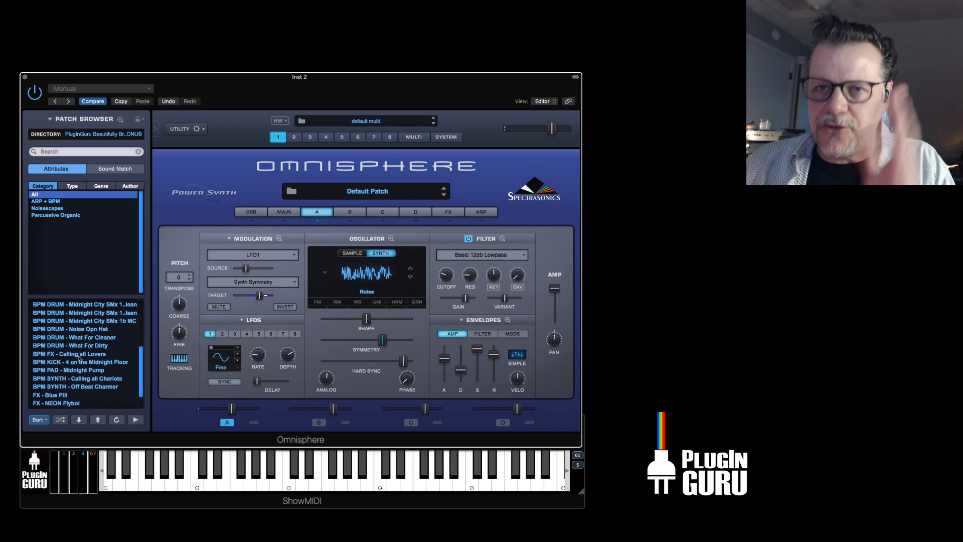
pyautogui.scroll(-3, 82, 367)
pyautogui.click(86, 346)
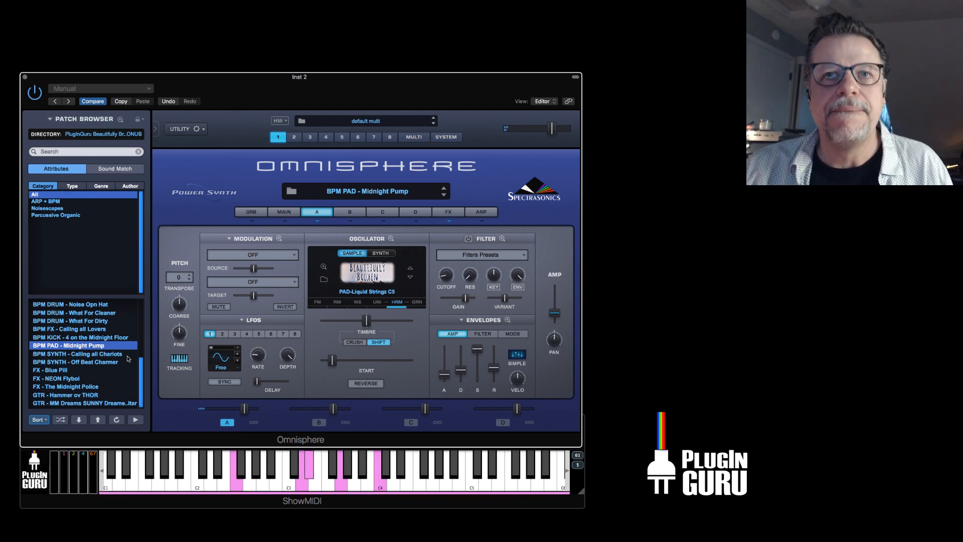
# Open layer A's Mod 4 envelope in the zoomed editor and look through the PluginGuru Envelopes 2019 Side Chain presets.
pyautogui.click(512, 334)
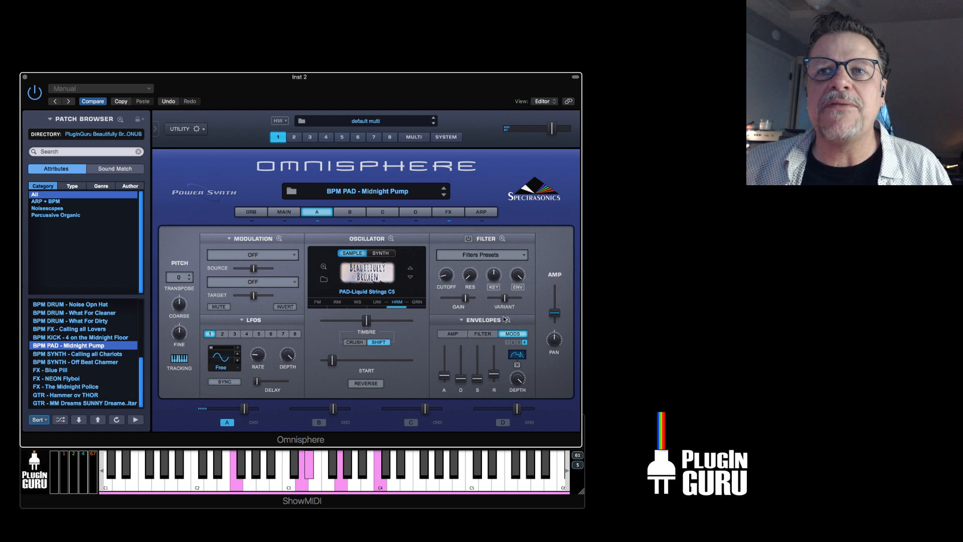
pyautogui.click(508, 320)
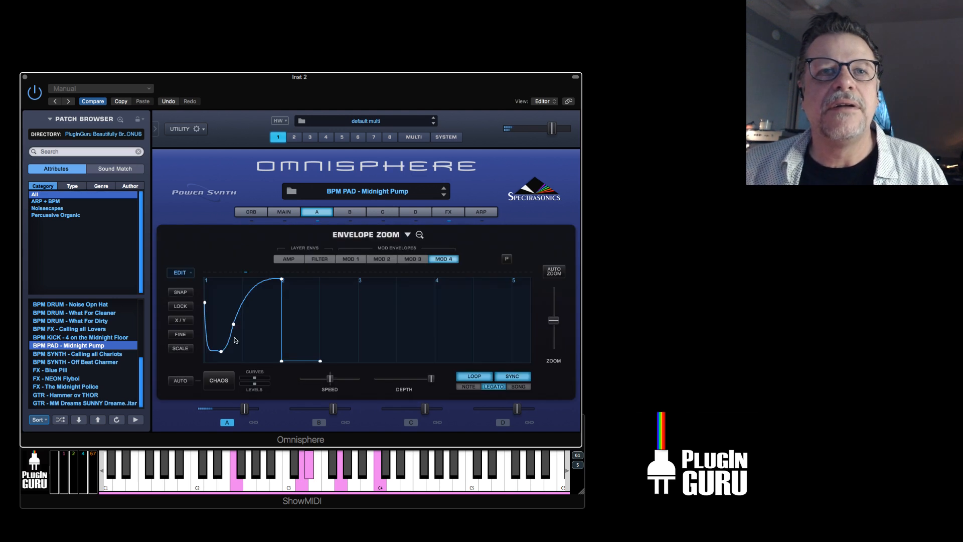
pyautogui.click(407, 235)
pyautogui.moveTo(438, 312)
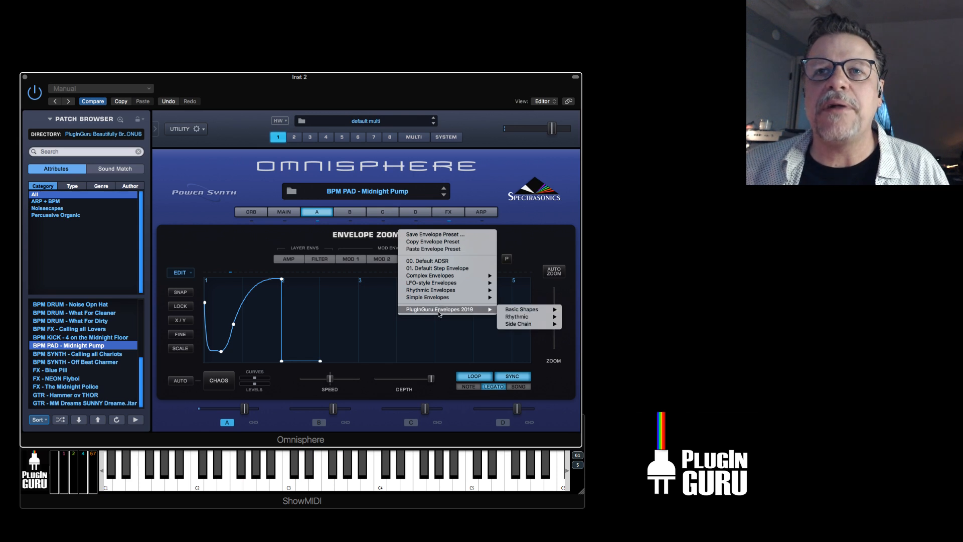
pyautogui.moveTo(501, 311)
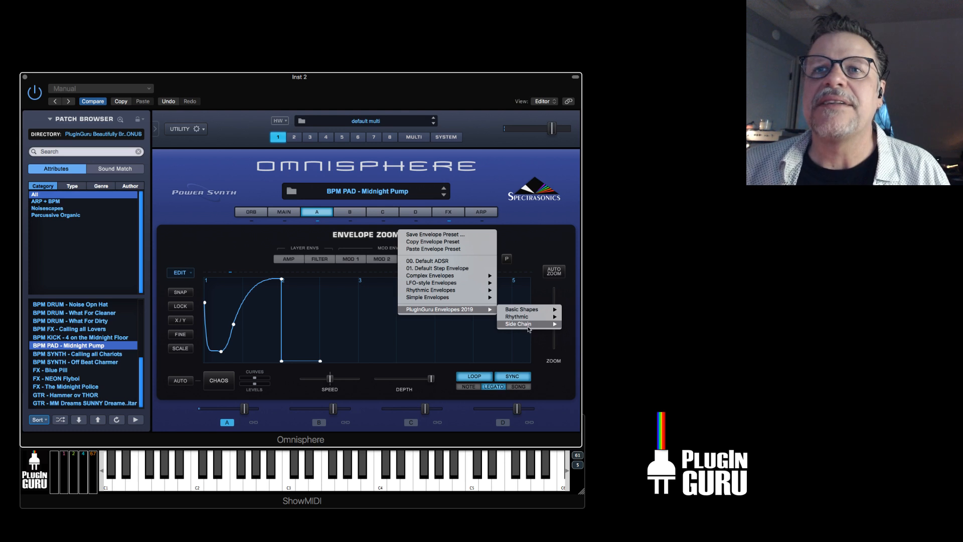
pyautogui.moveTo(528, 328)
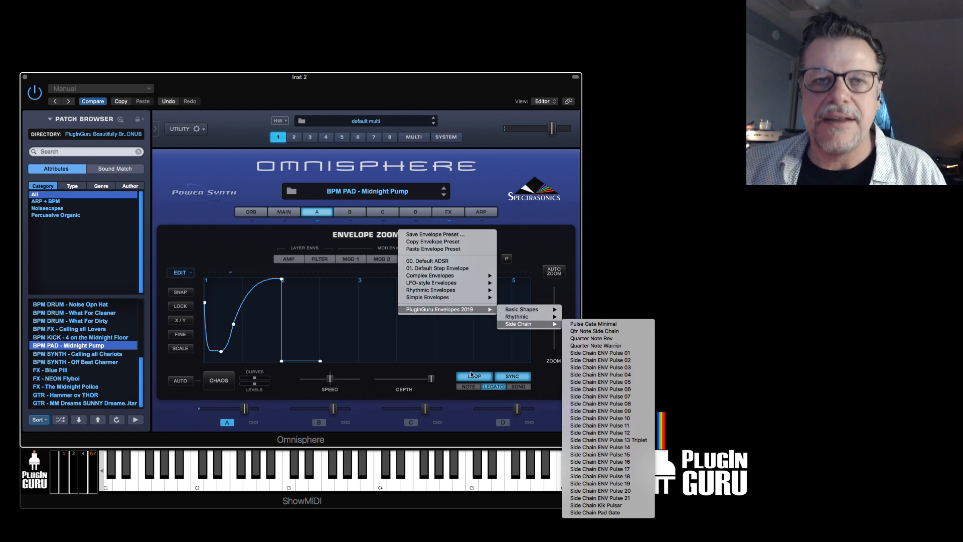
pyautogui.click(237, 352)
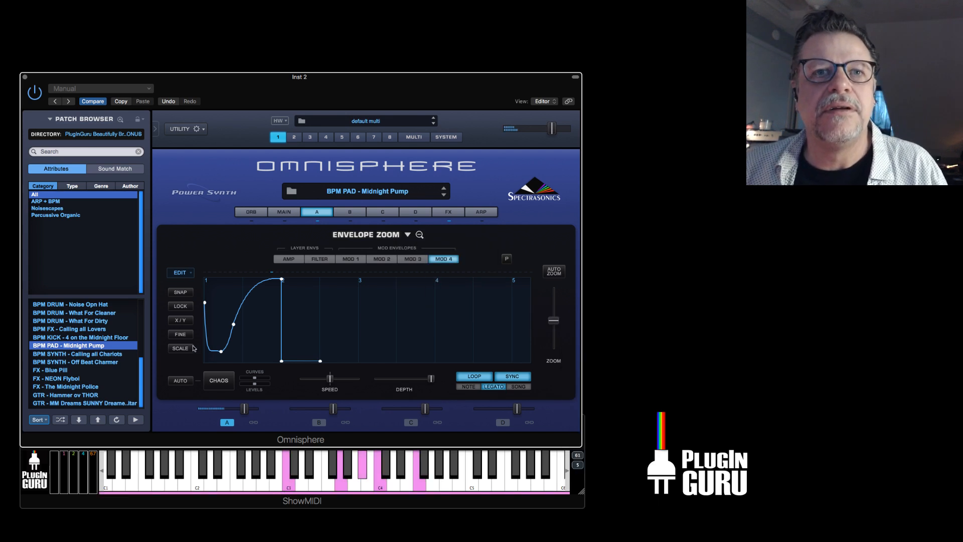
# Reshape the Mod 4 envelope into a gate that stays at zero, rising steeply to full level halfway through the first beat.
pyautogui.moveTo(221, 351); pyautogui.dragTo(215, 360)
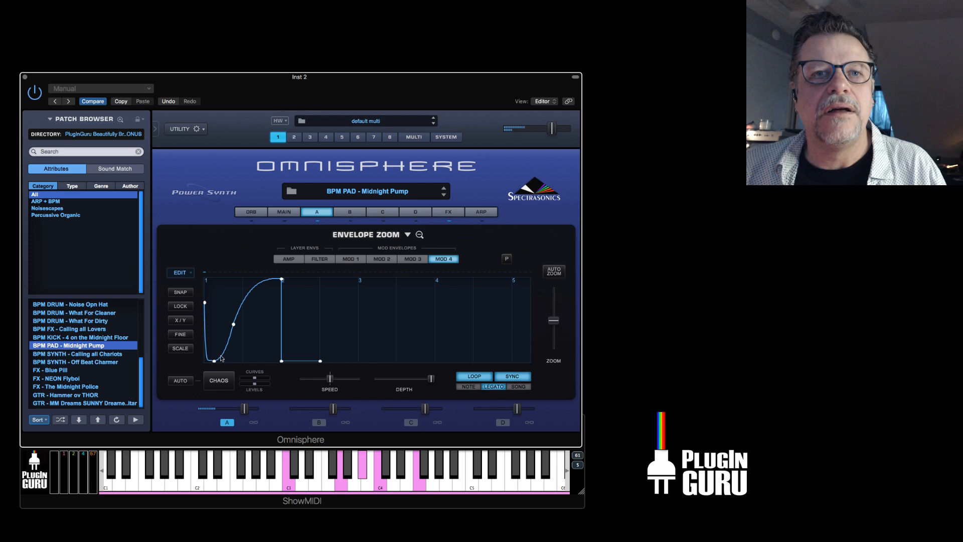
pyautogui.moveTo(233, 324); pyautogui.dragTo(246, 277)
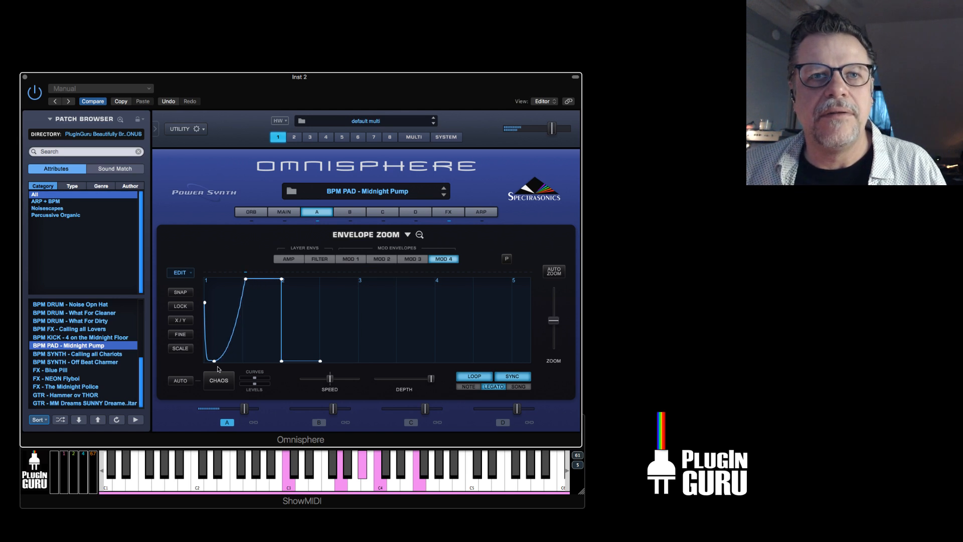
pyautogui.moveTo(215, 362); pyautogui.dragTo(242, 361)
pyautogui.moveTo(205, 304); pyautogui.dragTo(196, 380)
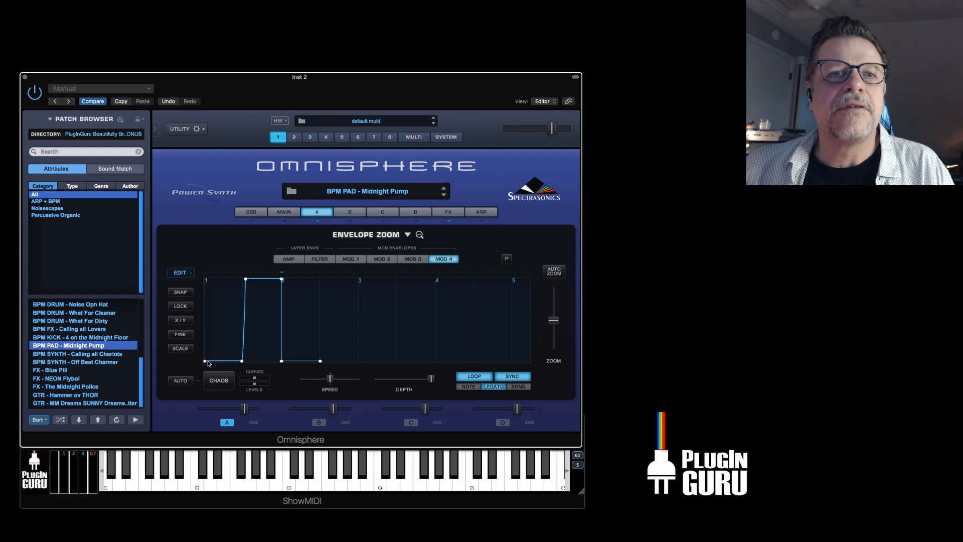
# Reshape the Mod 4 envelope into a side-chain pump, starting at full level, dipping early and curving back up through a slightly lowered third point.
pyautogui.moveTo(206, 361); pyautogui.dragTo(205, 278)
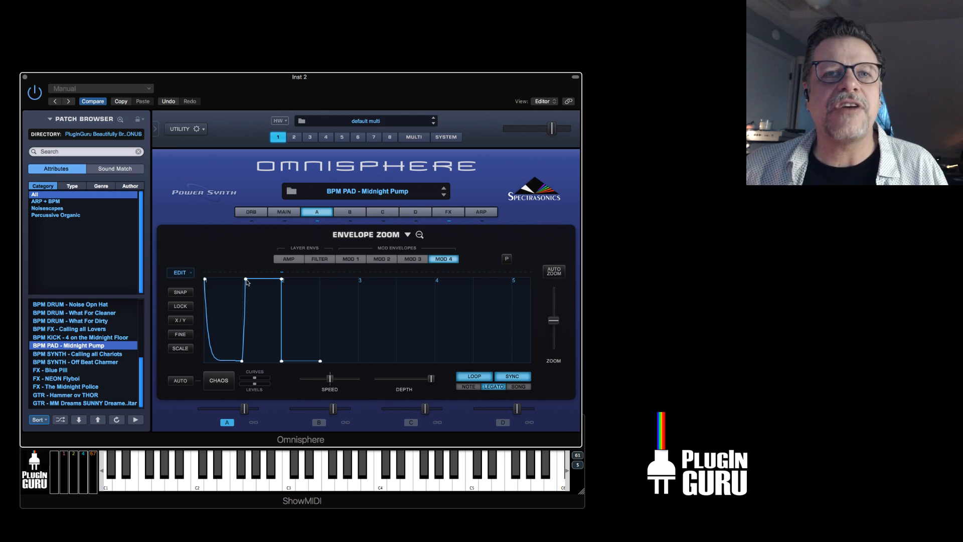
pyautogui.moveTo(244, 281); pyautogui.dragTo(247, 301)
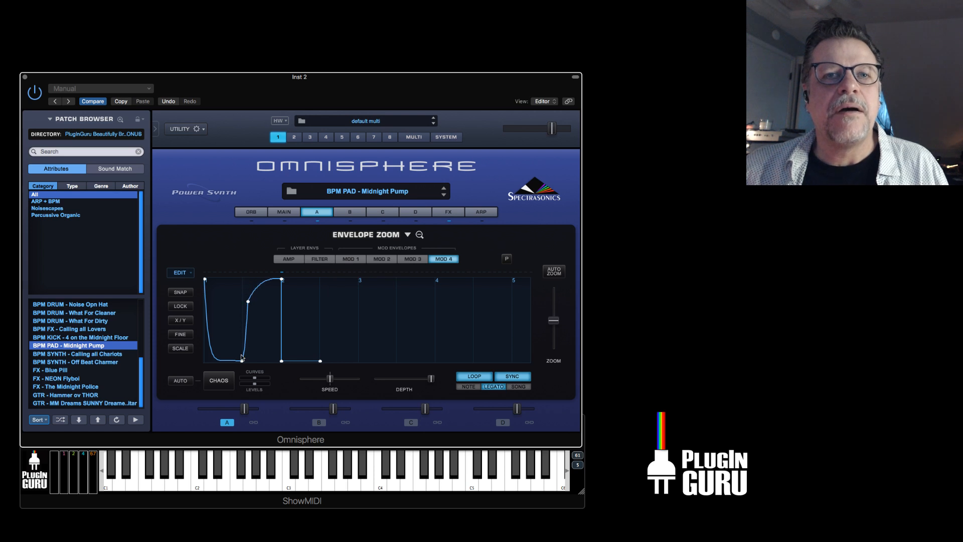
pyautogui.moveTo(241, 361); pyautogui.dragTo(220, 352)
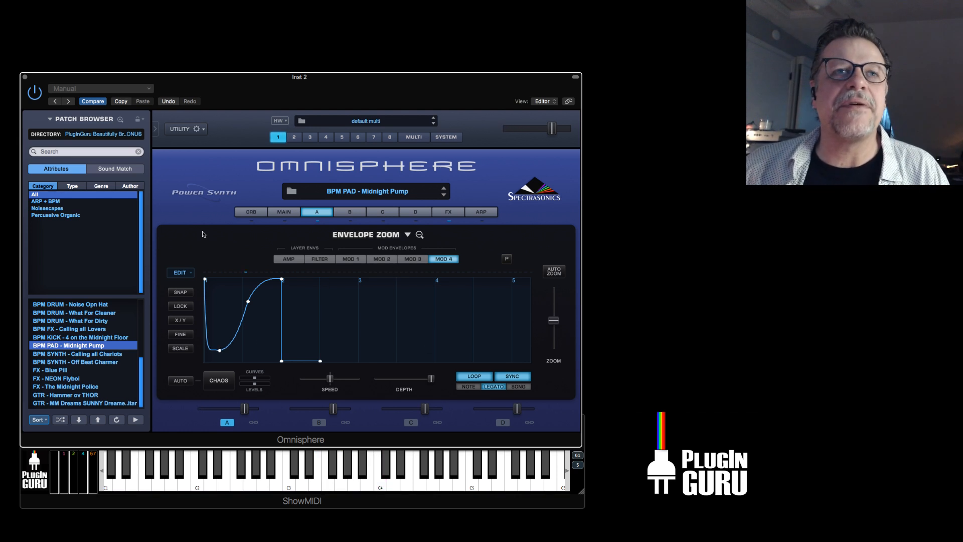
# Mute layer A's Mod Envelope4 to Amplitude modulation routing and raise the layer's amp level.
pyautogui.click(318, 212)
pyautogui.click(263, 240)
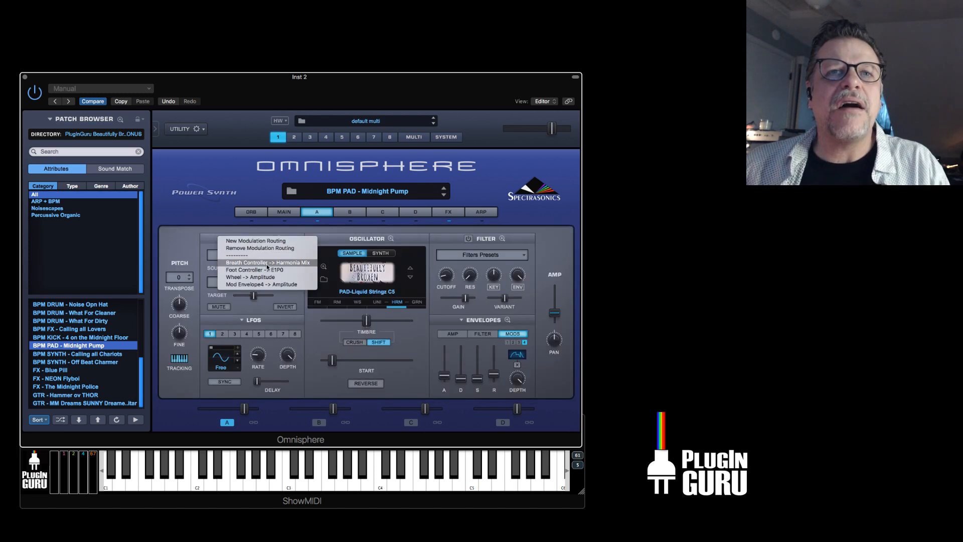
pyautogui.click(272, 284)
pyautogui.click(219, 306)
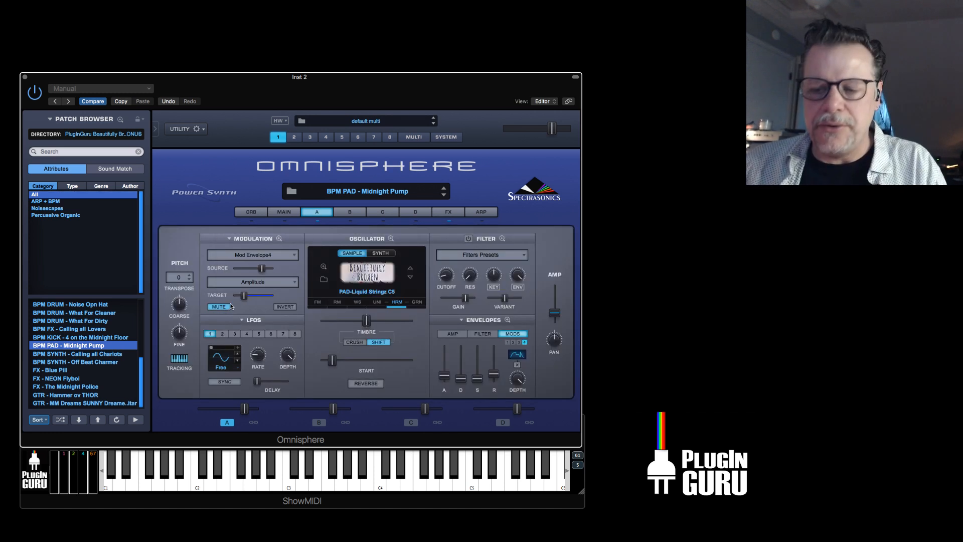
pyautogui.moveTo(555, 313); pyautogui.dragTo(557, 293)
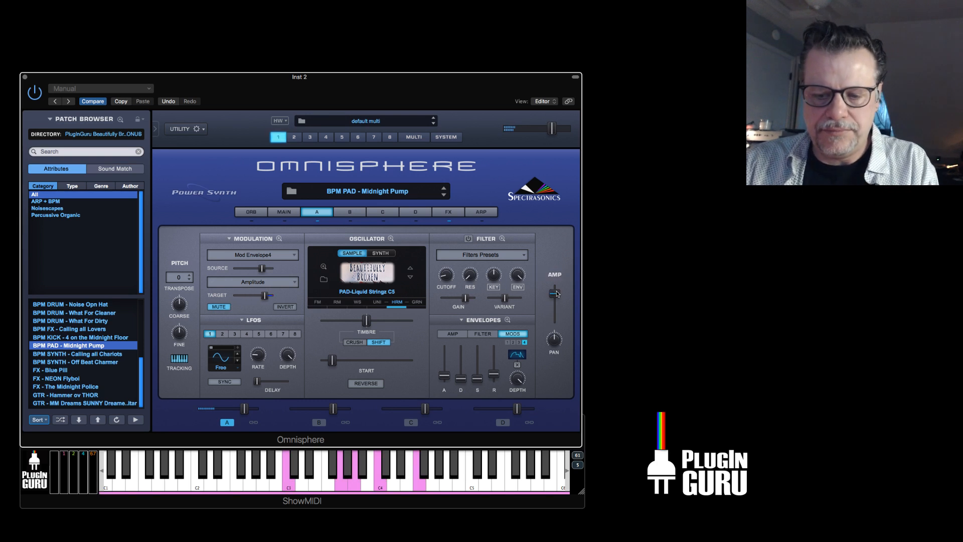
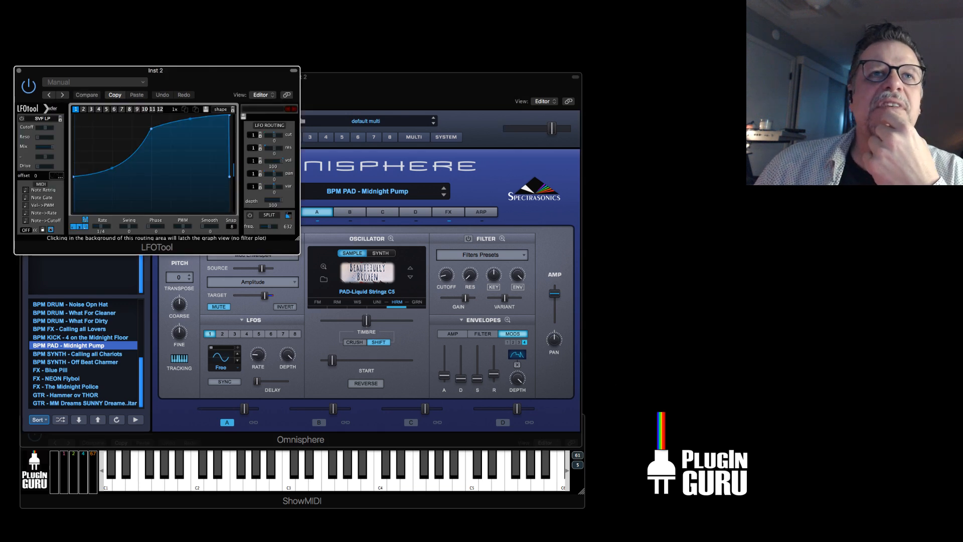
# Move the LFOTool window over the synth, load its Sidechain-1 preset and lower the curve's starting point to the floor.
pyautogui.moveTo(227, 67); pyautogui.dragTo(428, 179)
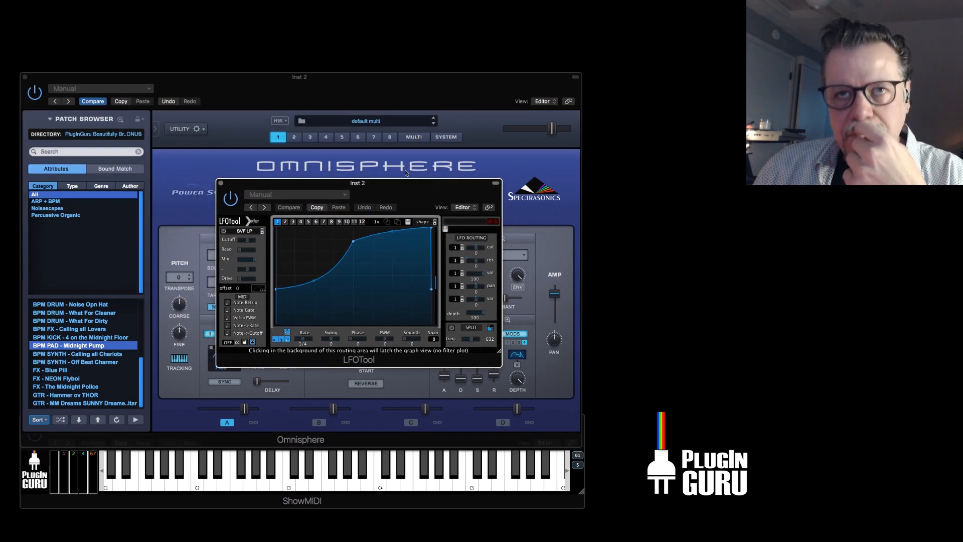
pyautogui.click(453, 222)
pyautogui.moveTo(474, 312)
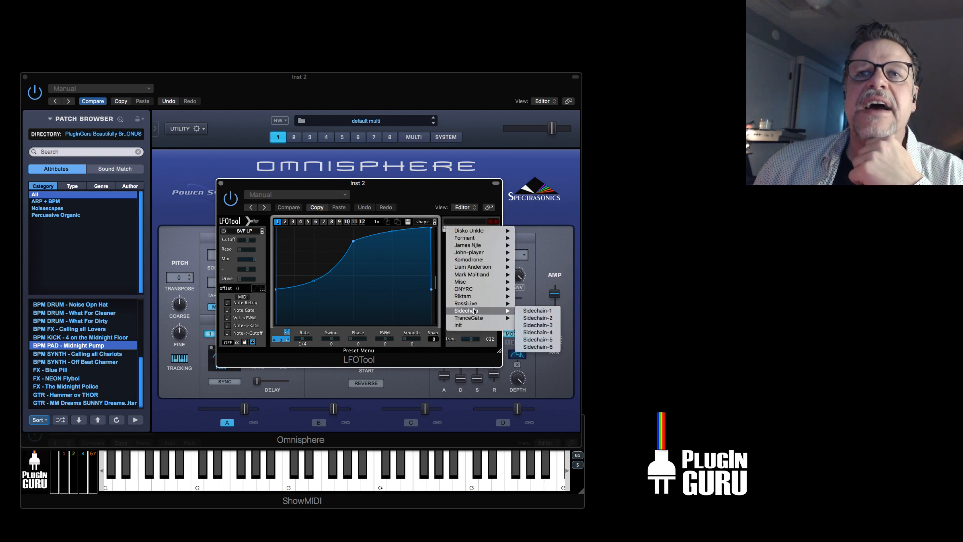
pyautogui.click(536, 310)
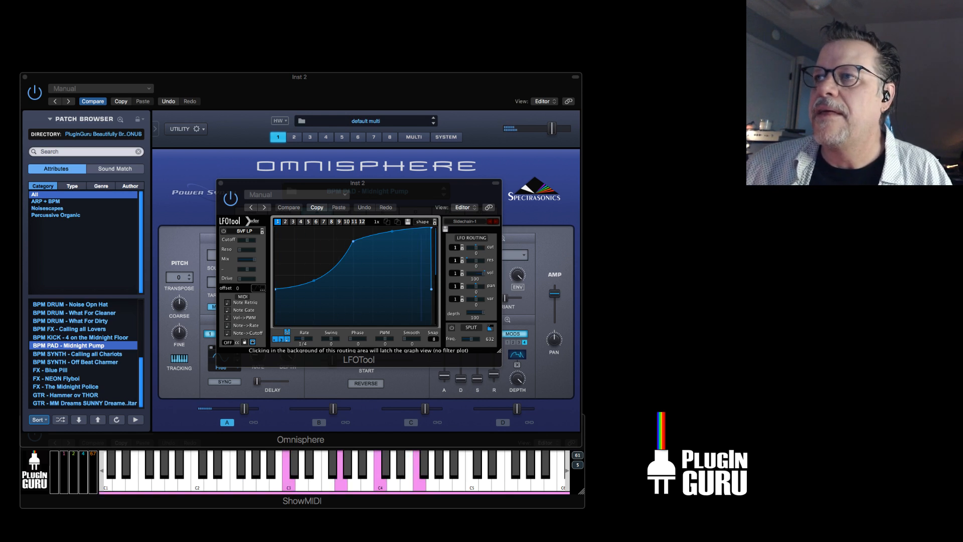
pyautogui.moveTo(276, 289); pyautogui.dragTo(276, 320)
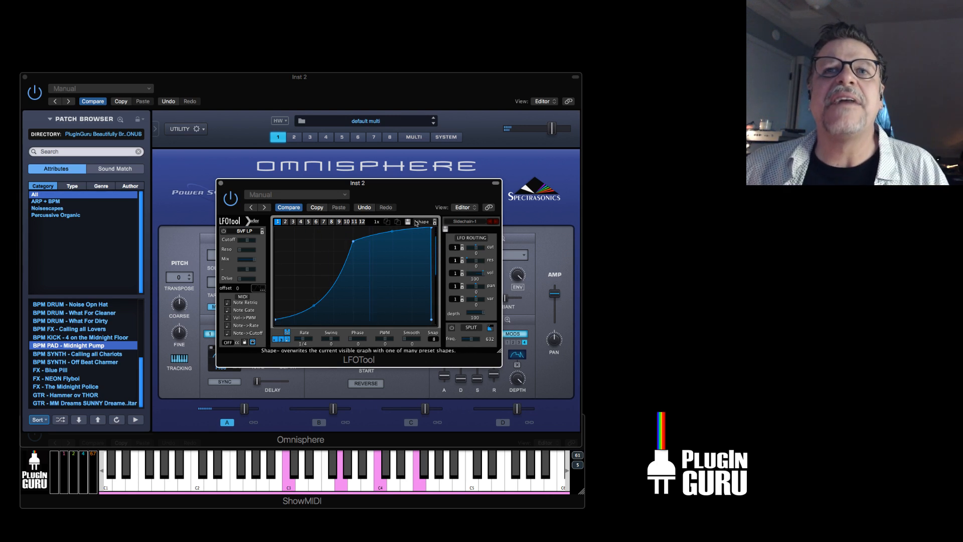
# Advance through LFOTool's side-chain presets from Sidechain-2 to Sidechain-5.
pyautogui.click(496, 224)
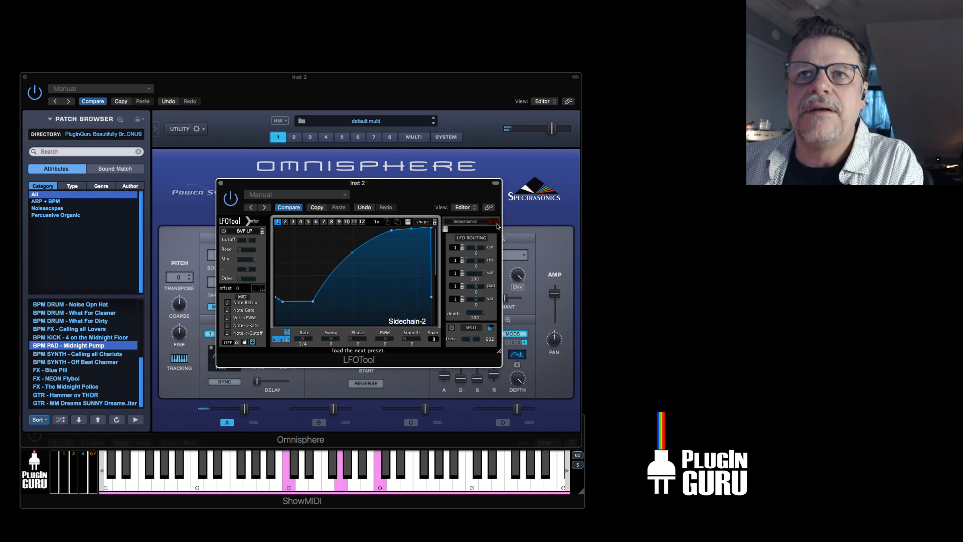
pyautogui.click(496, 224)
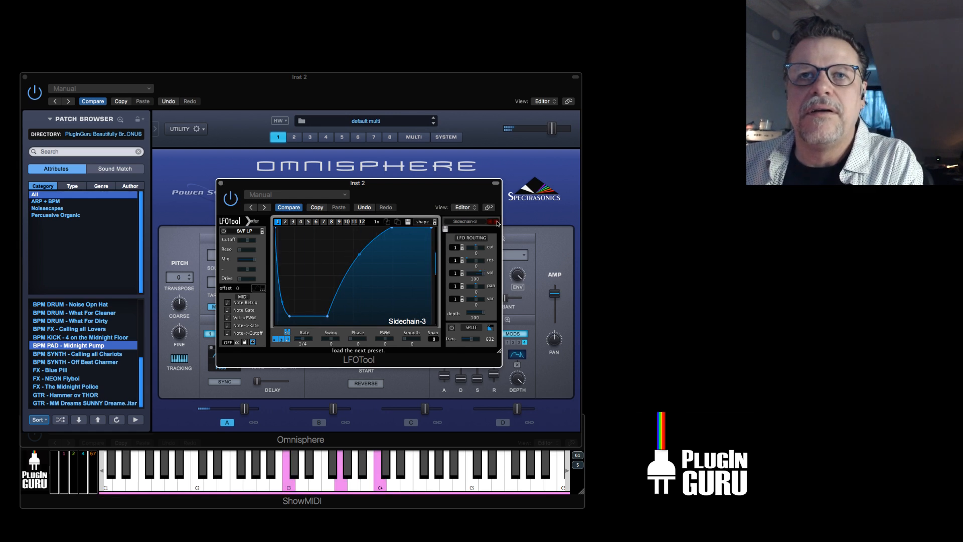
pyautogui.click(497, 224)
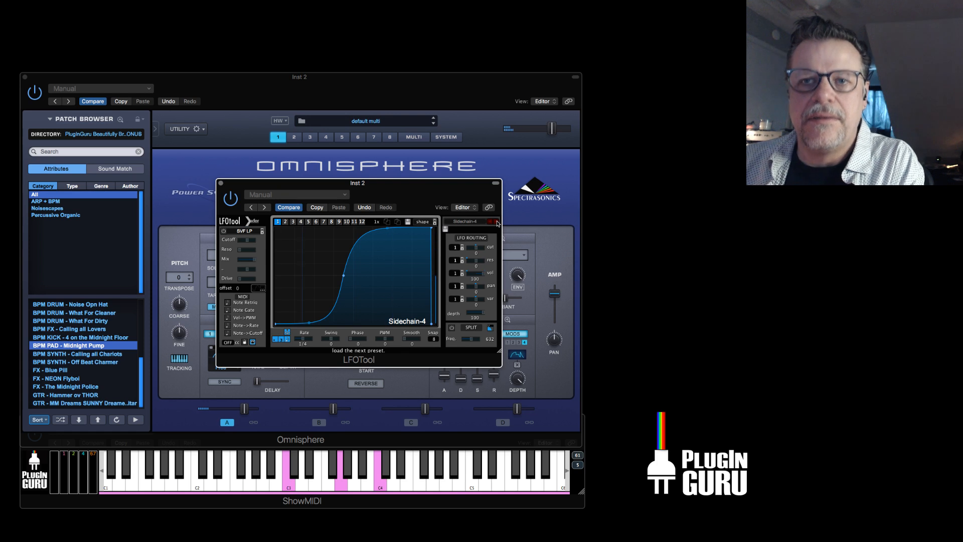
pyautogui.click(497, 224)
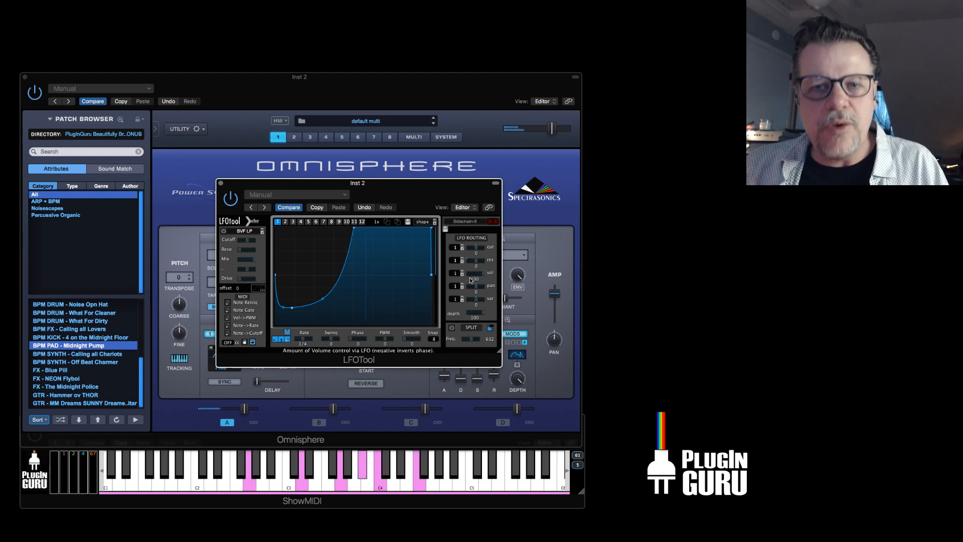
# Compare layer A's zoomed Mod 4 envelope in Omnisphere with the LFOTool curve and close LFOTool.
pyautogui.moveTo(392, 186); pyautogui.dragTo(592, 367)
pyautogui.click(515, 336)
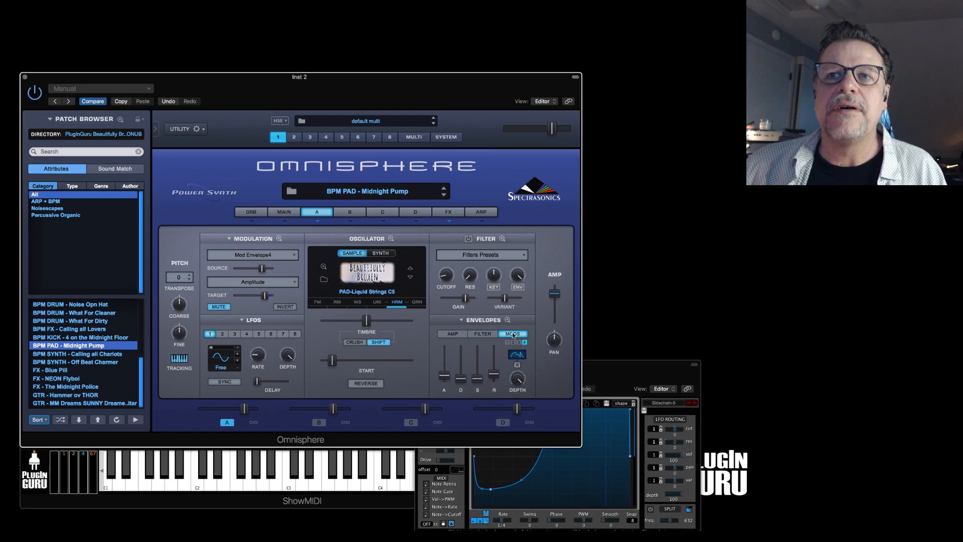
pyautogui.click(507, 319)
pyautogui.moveTo(619, 367); pyautogui.dragTo(549, 259)
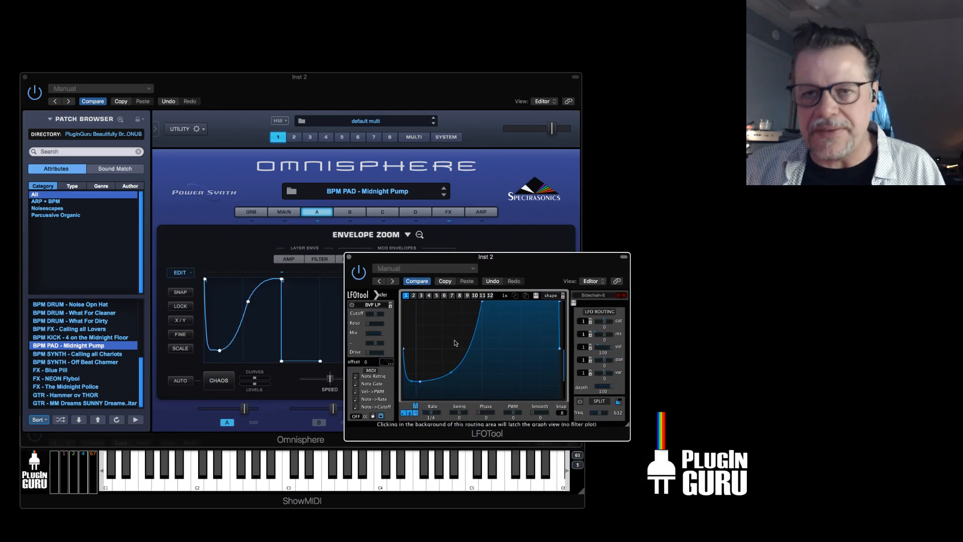
pyautogui.click(350, 256)
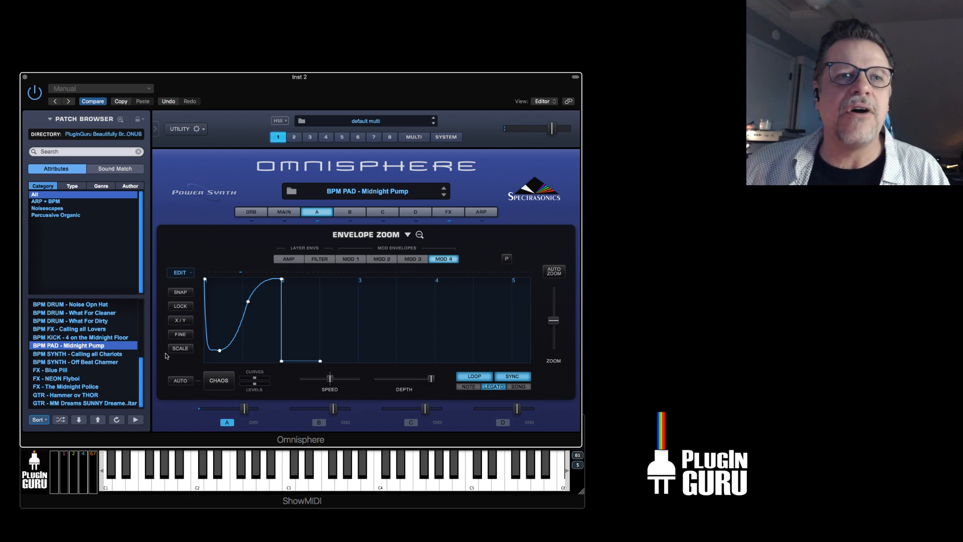
# Reload the BPM PAD - Midnight Pump patch and return from its zoomed Mod 4 envelope to layer A's main page.
pyautogui.click(84, 347)
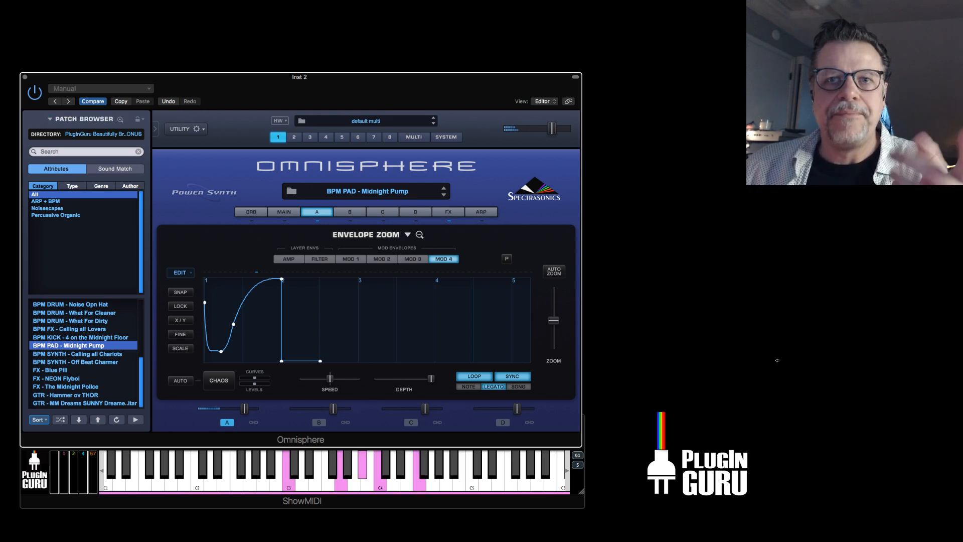
pyautogui.moveTo(430, 378)
pyautogui.mouseDown()
pyautogui.moveTo(355, 381)
pyautogui.moveTo(432, 380)
pyautogui.mouseUp()
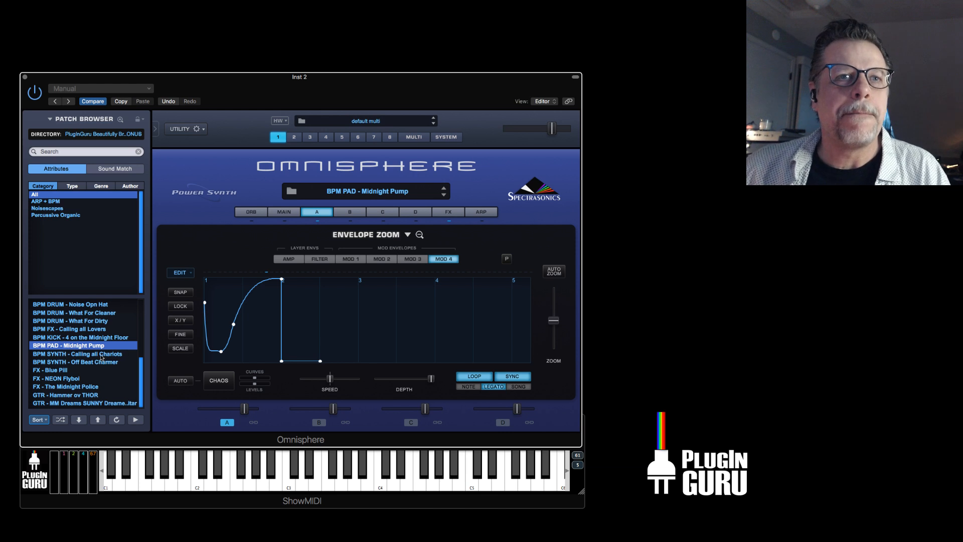
pyautogui.click(316, 210)
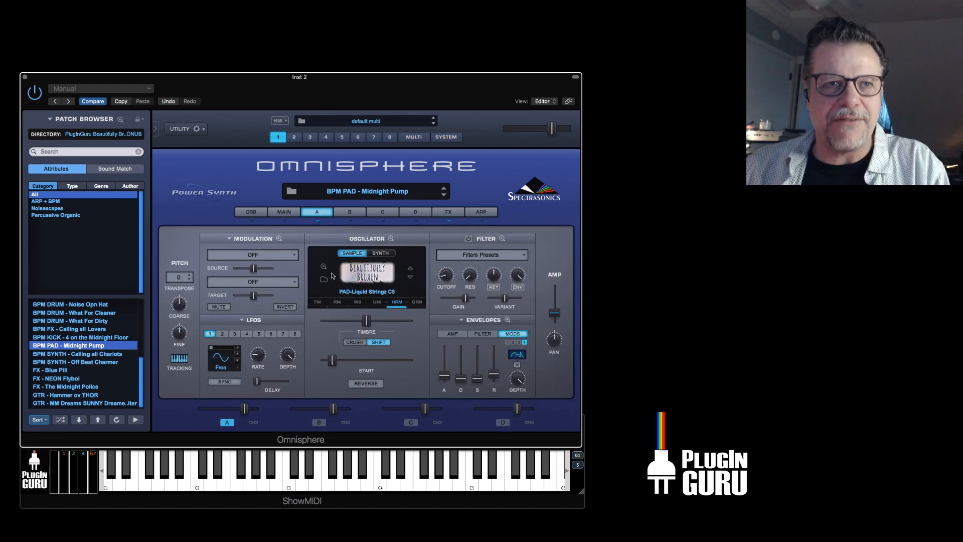
# Load the BPM SYNTH - Calling all Chariots patch and raise the sustain of layer A's filter envelope.
pyautogui.click(86, 354)
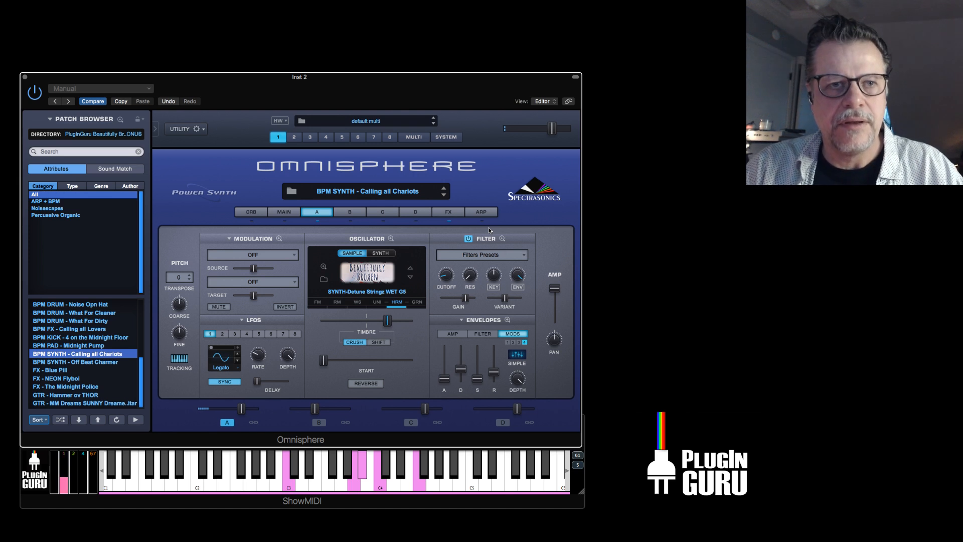
pyautogui.click(474, 335)
pyautogui.moveTo(482, 375); pyautogui.dragTo(487, 360)
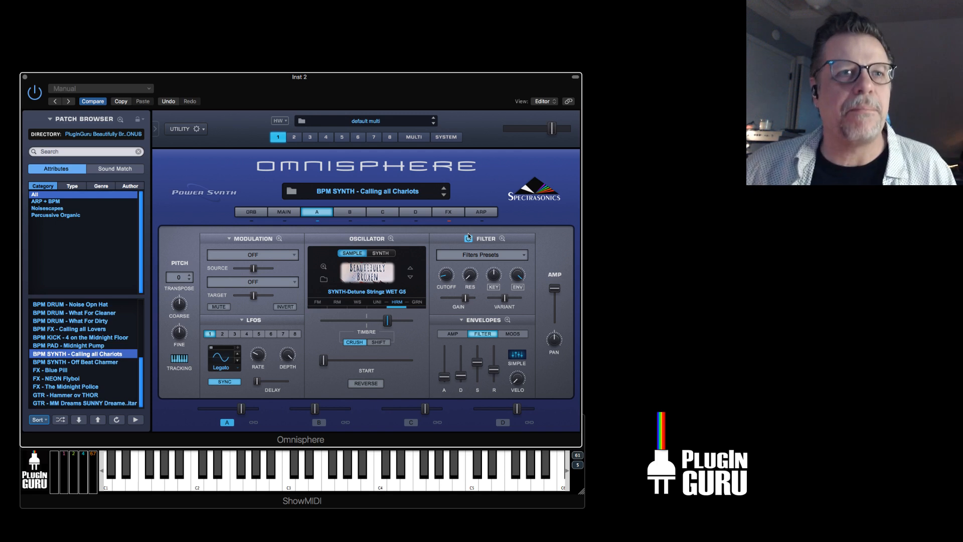
# Load the BPM SYNTH - Off Beat Charmer patch and bend layer A's amp envelope decay outward so it holds its level longer.
pyautogui.click(90, 363)
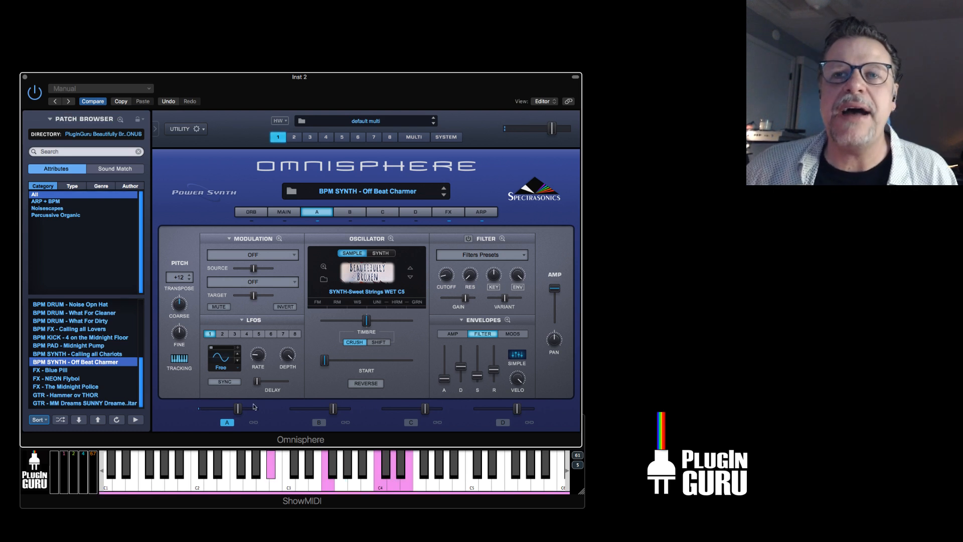
pyautogui.click(456, 335)
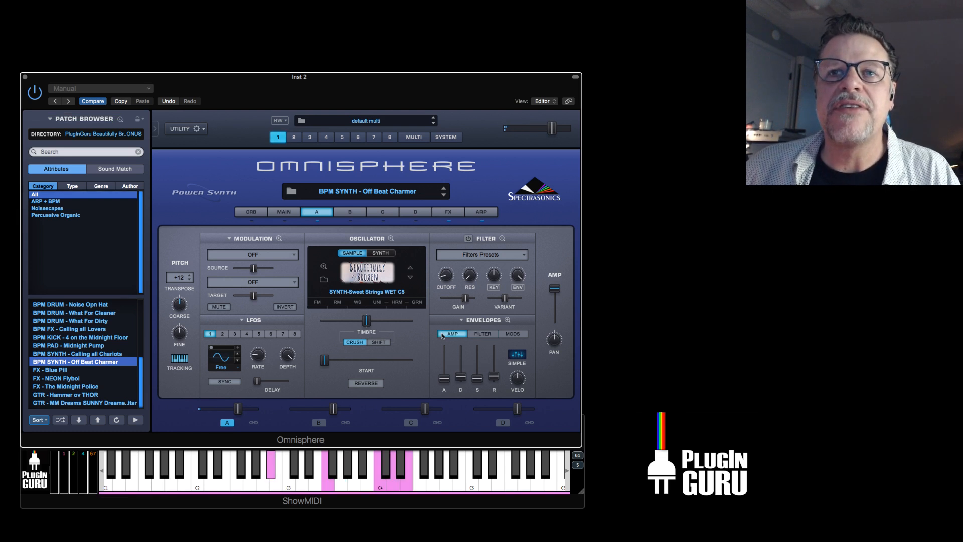
pyautogui.click(507, 320)
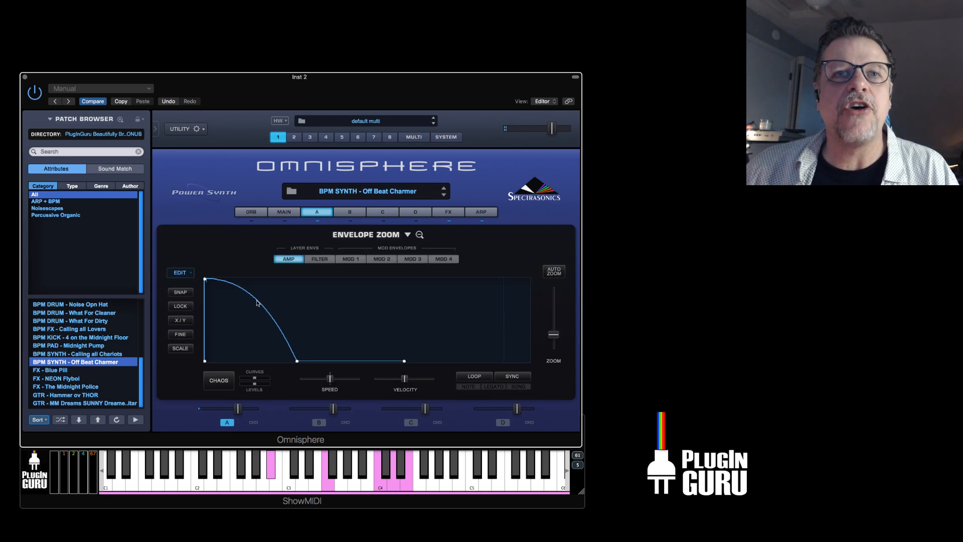
pyautogui.moveTo(254, 305); pyautogui.dragTo(280, 289)
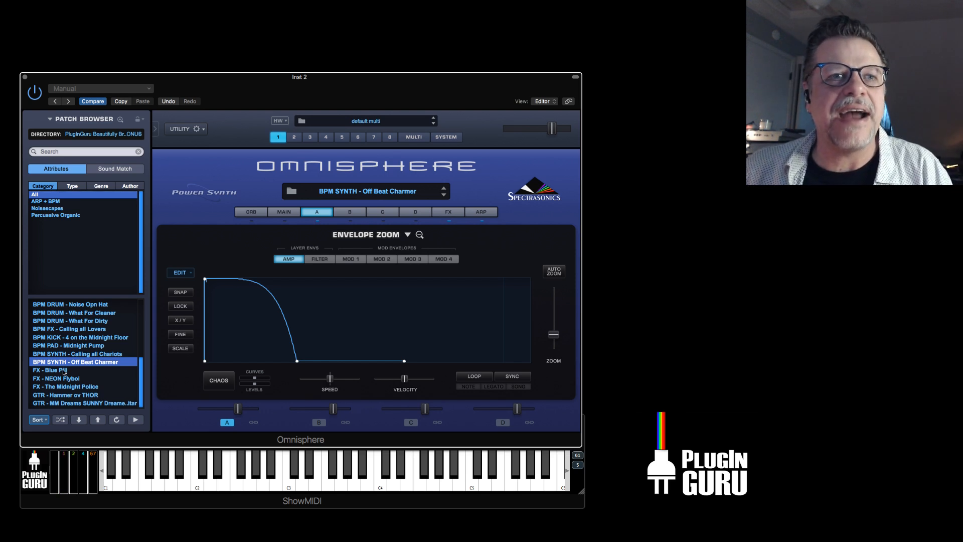
pyautogui.click(316, 211)
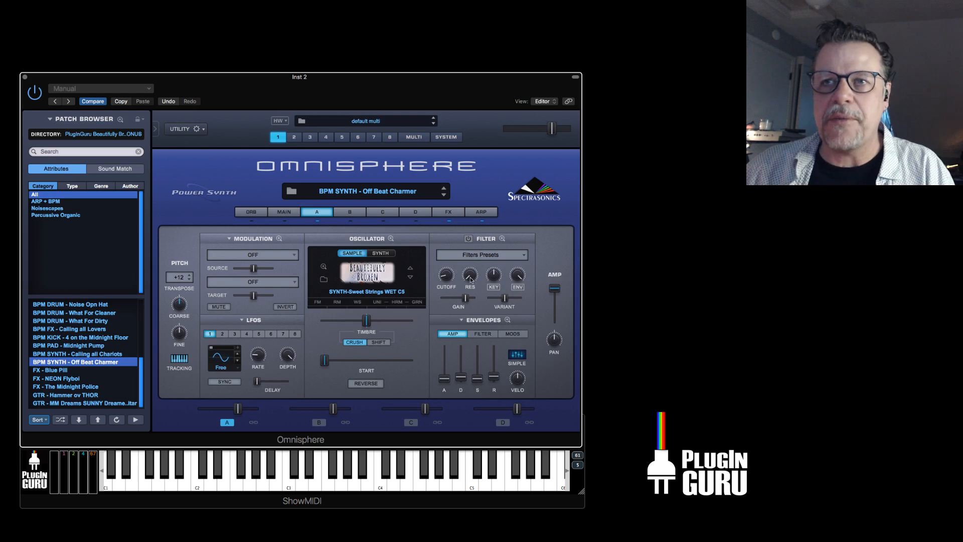
# Lower layer A's amp level, look at its modulation options and raise the level back up.
pyautogui.moveTo(558, 289); pyautogui.dragTo(555, 345)
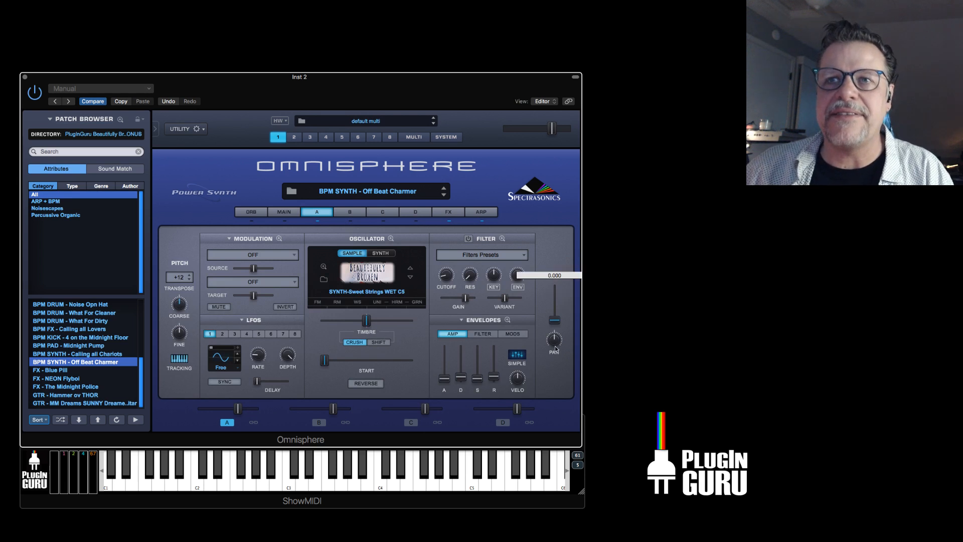
pyautogui.rightClick(552, 320)
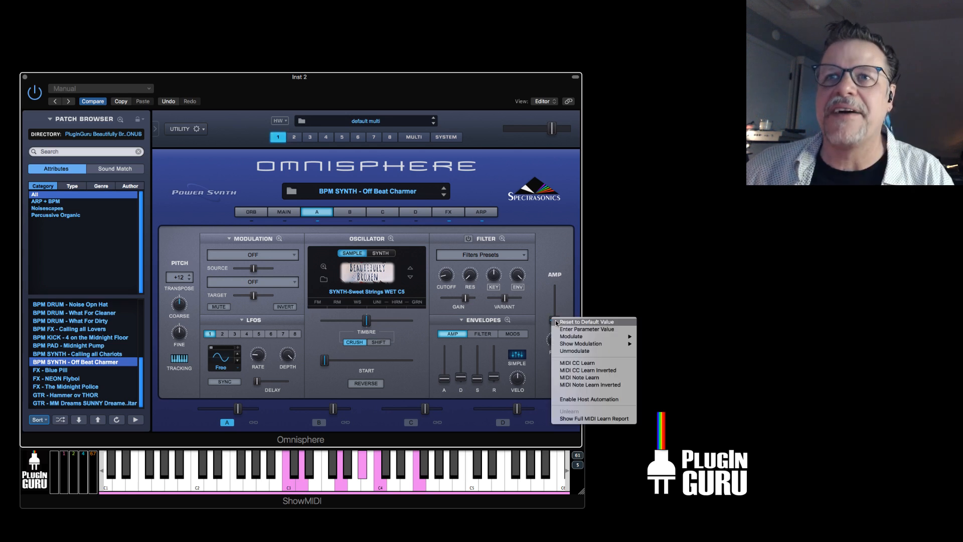
pyautogui.moveTo(589, 346)
pyautogui.click(653, 343)
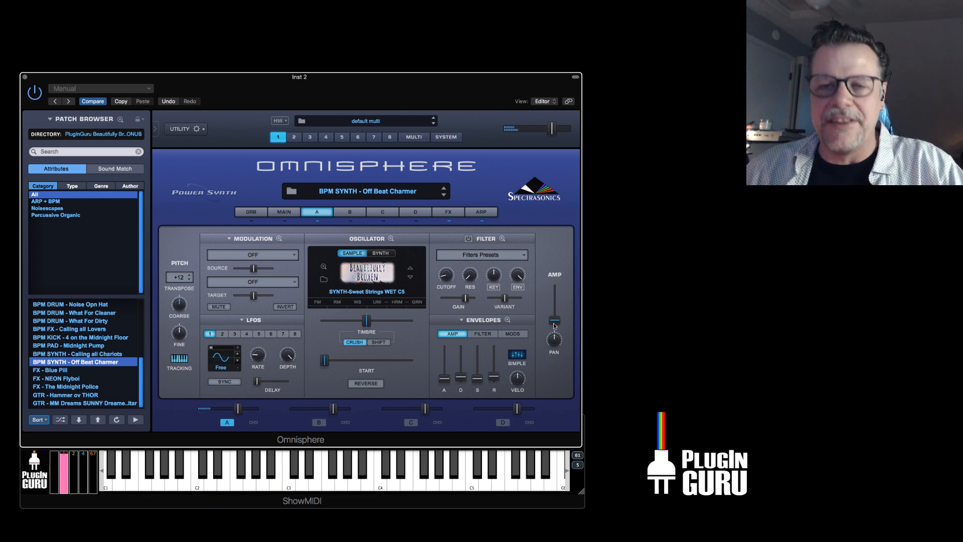
pyautogui.moveTo(554, 322); pyautogui.dragTo(552, 291)
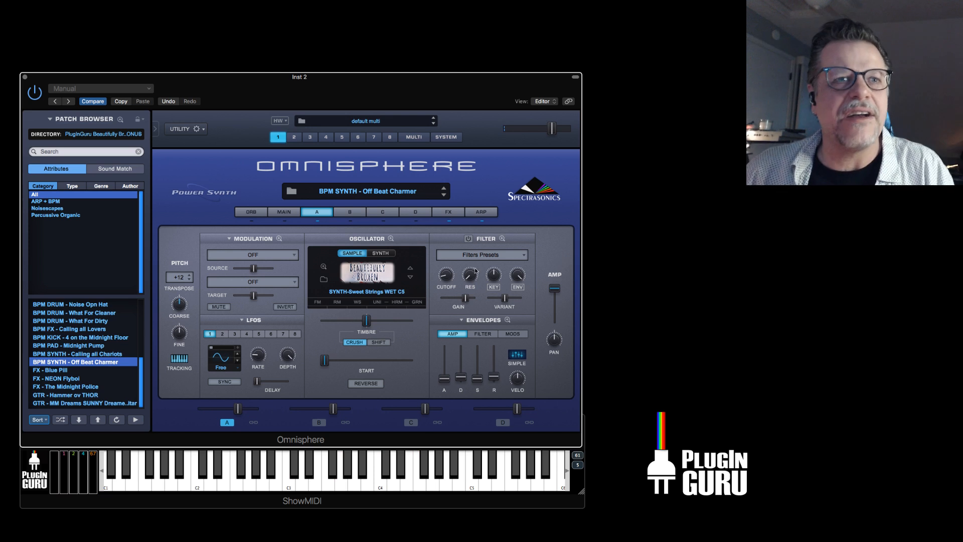
# Load the FX - Blue Pill patch and switch off Granular in layer A's oscillator.
pyautogui.click(58, 371)
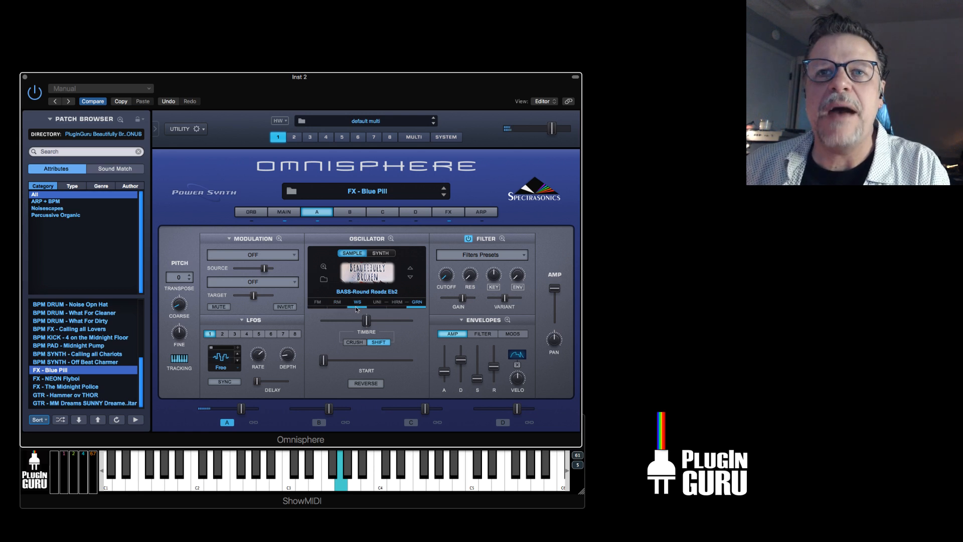
pyautogui.click(417, 304)
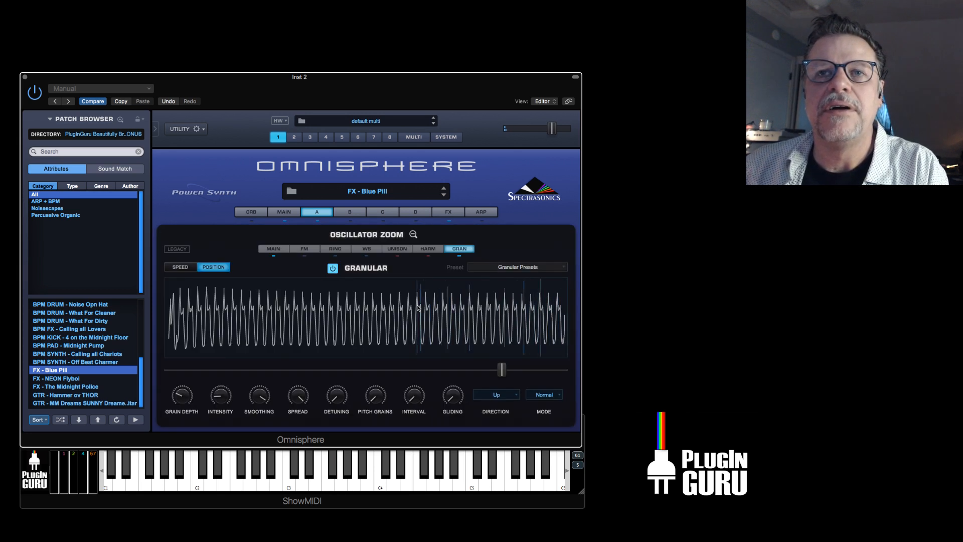
pyautogui.click(413, 234)
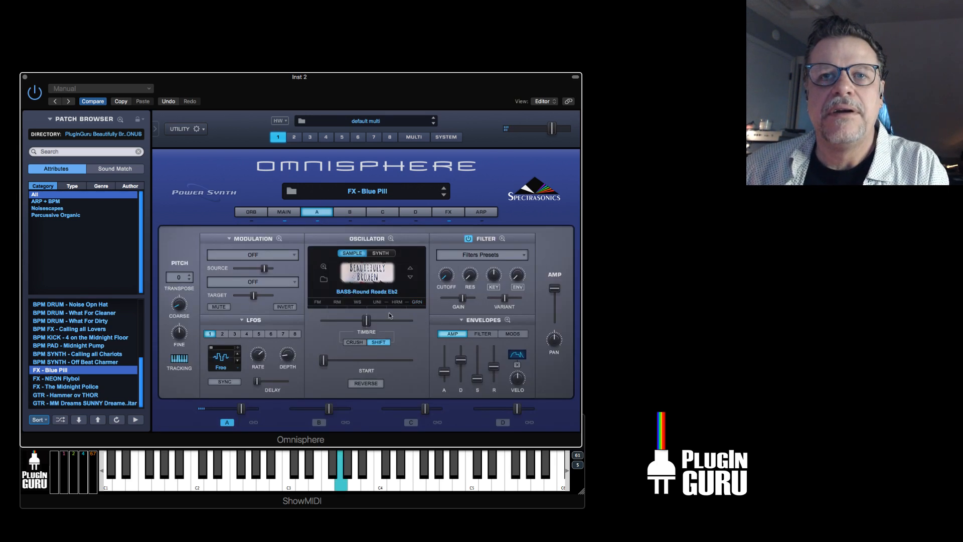
# Enable layer A's ring modulation and raise Ring Shape, Ring Symmetry and Ring Sync, bypassing the effect briefly to compare.
pyautogui.click(337, 303)
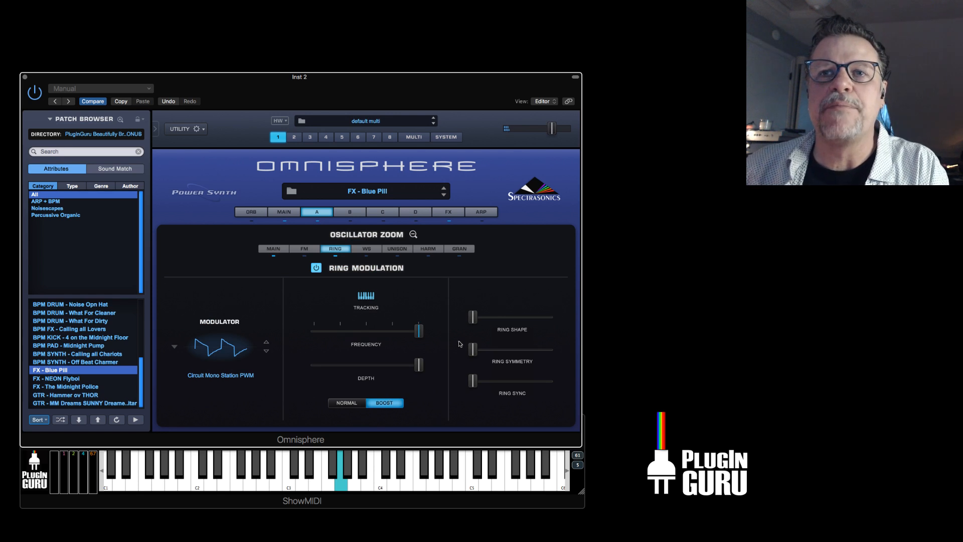
pyautogui.moveTo(475, 318); pyautogui.dragTo(527, 318)
pyautogui.moveTo(472, 350); pyautogui.dragTo(513, 384)
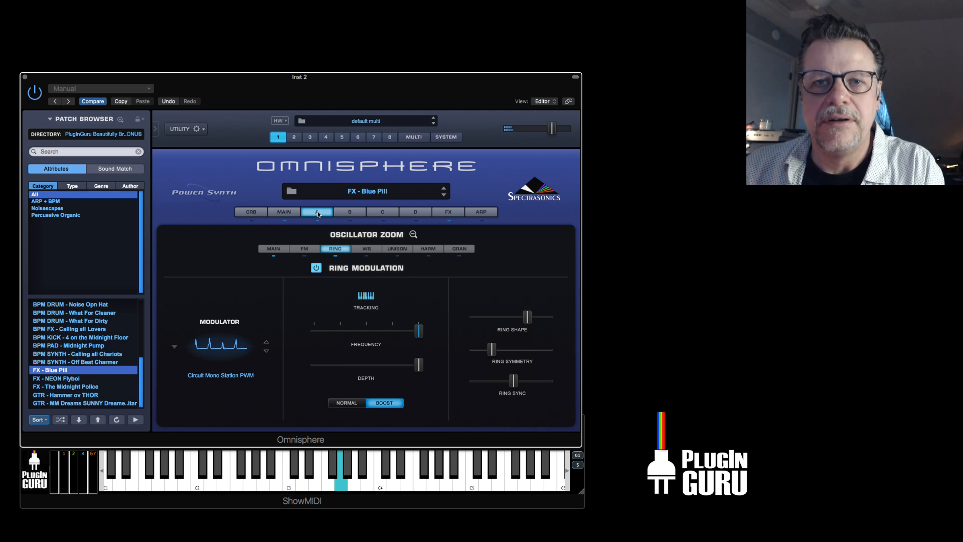
pyautogui.click(317, 269)
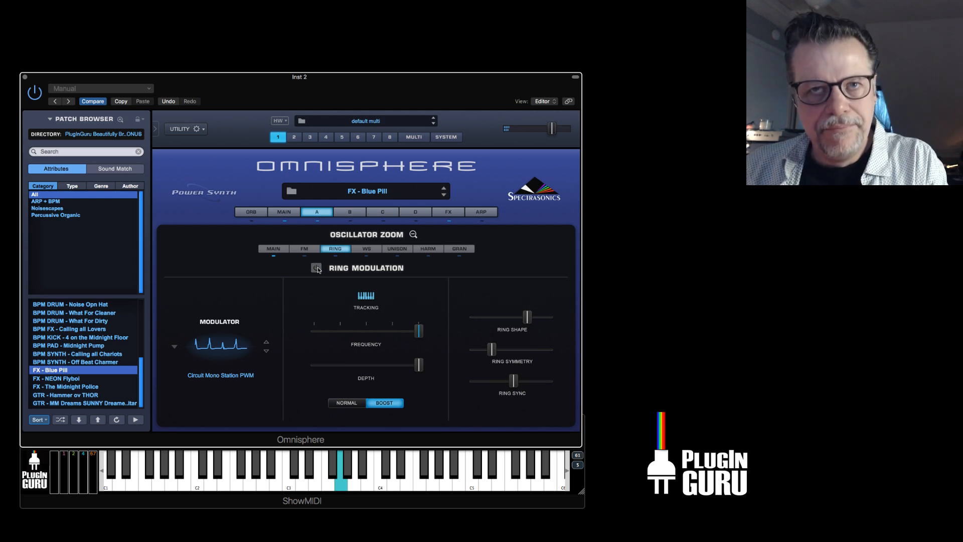
pyautogui.click(317, 268)
pyautogui.click(320, 212)
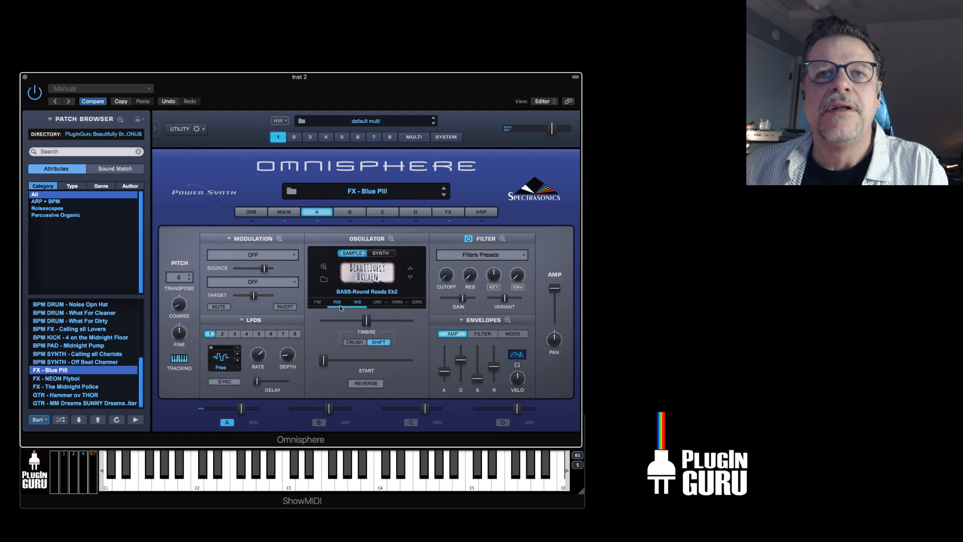
# Open layer A's Waveshaper and show the LFO1 modulation assigned to the reducer's Sample Rate.
pyautogui.click(359, 303)
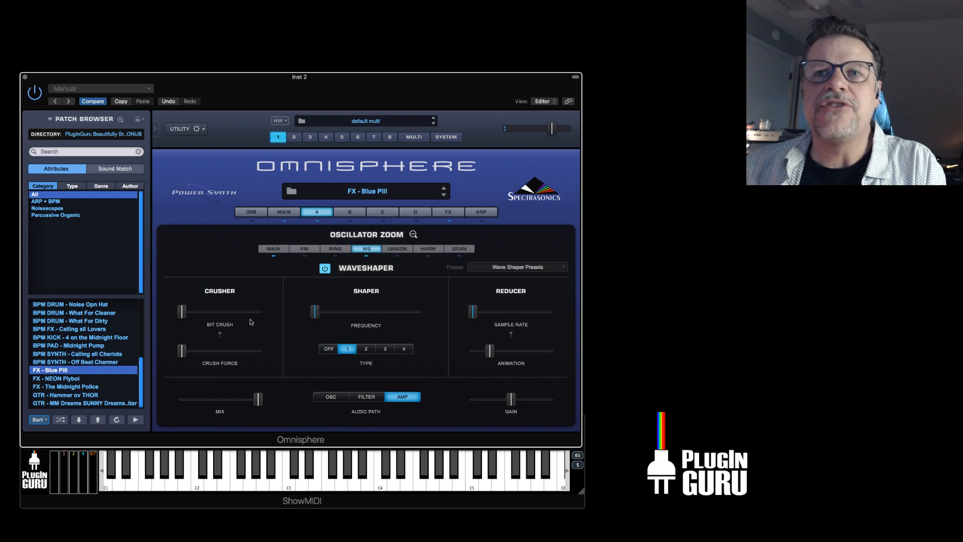
pyautogui.rightClick(473, 315)
pyautogui.moveTo(490, 339)
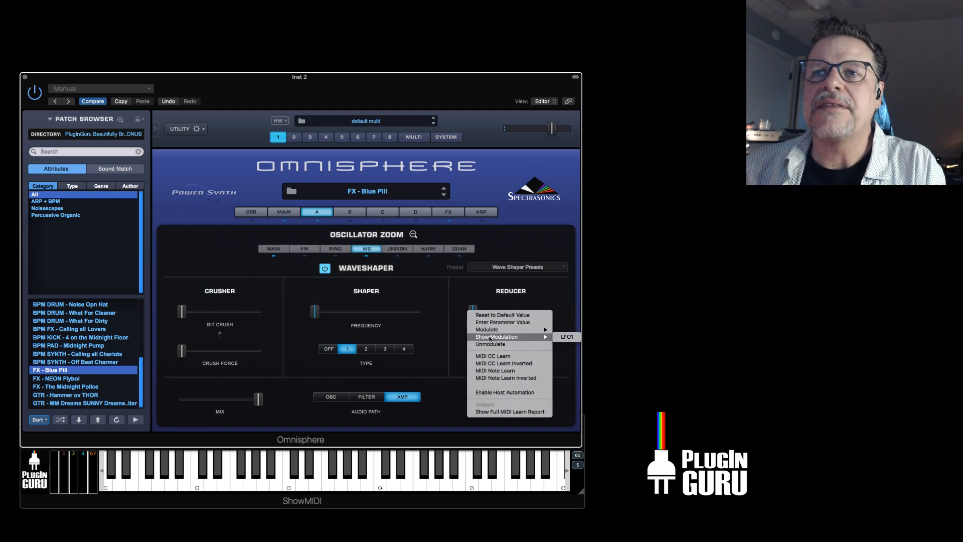
pyautogui.click(502, 339)
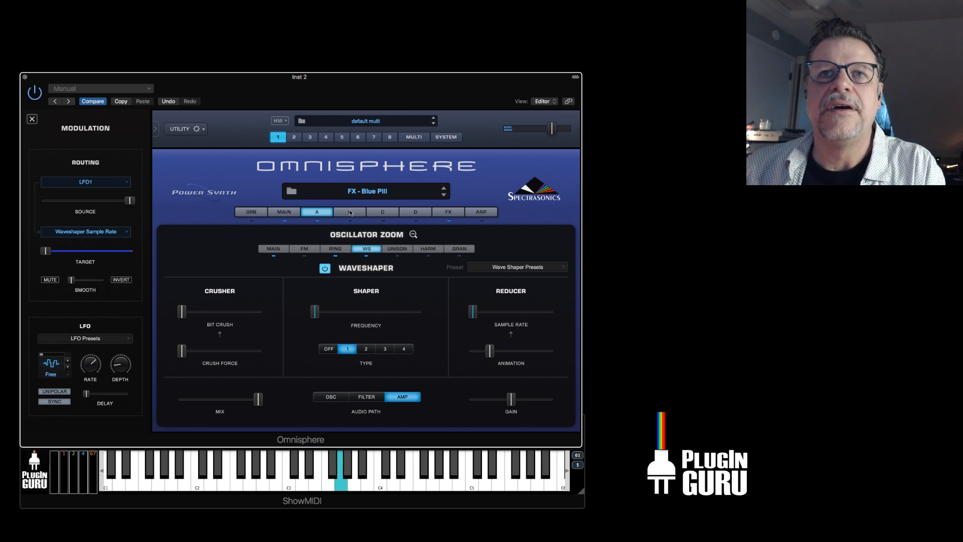
# Review the Common, layer A and Aux effects racks of FX - Blue Pill, switching the effects off to hear the dry sound.
pyautogui.click(413, 234)
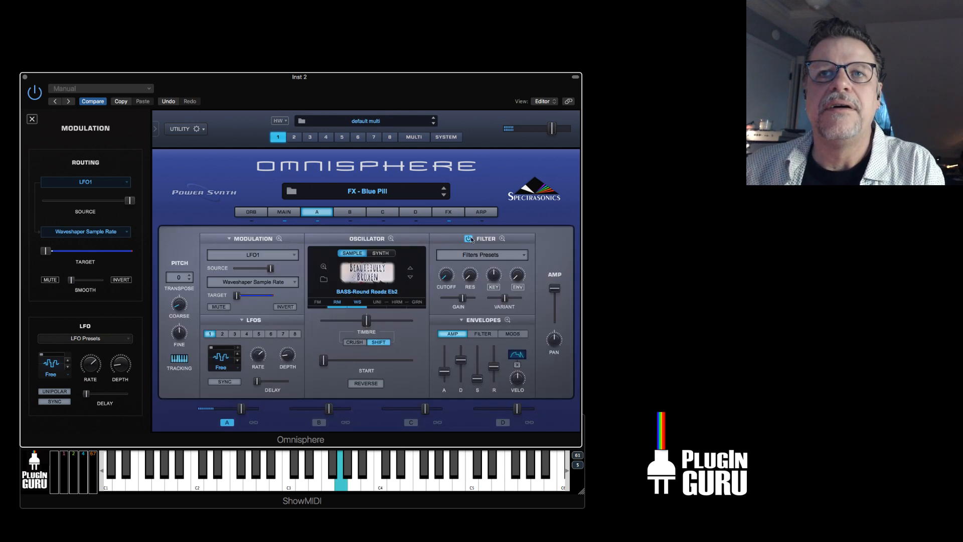
pyautogui.click(448, 213)
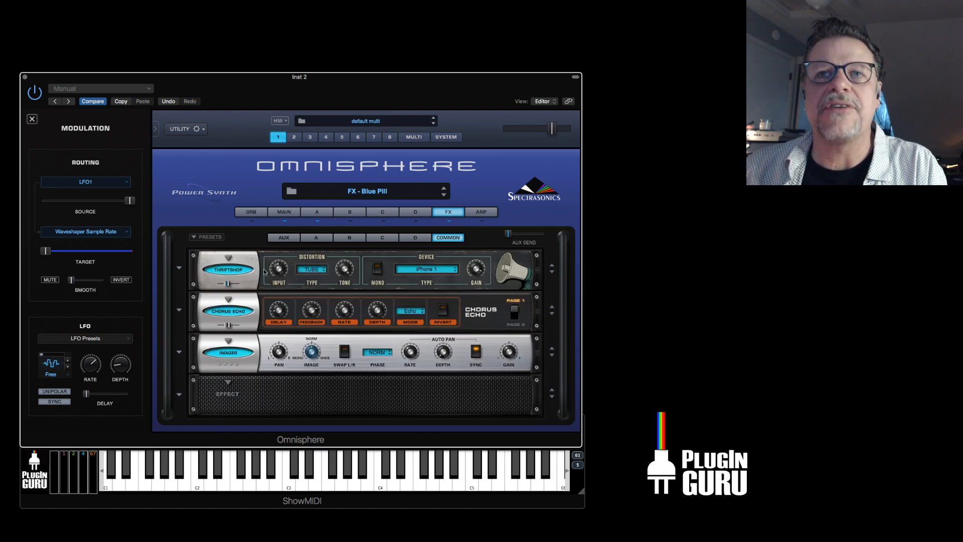
pyautogui.click(316, 239)
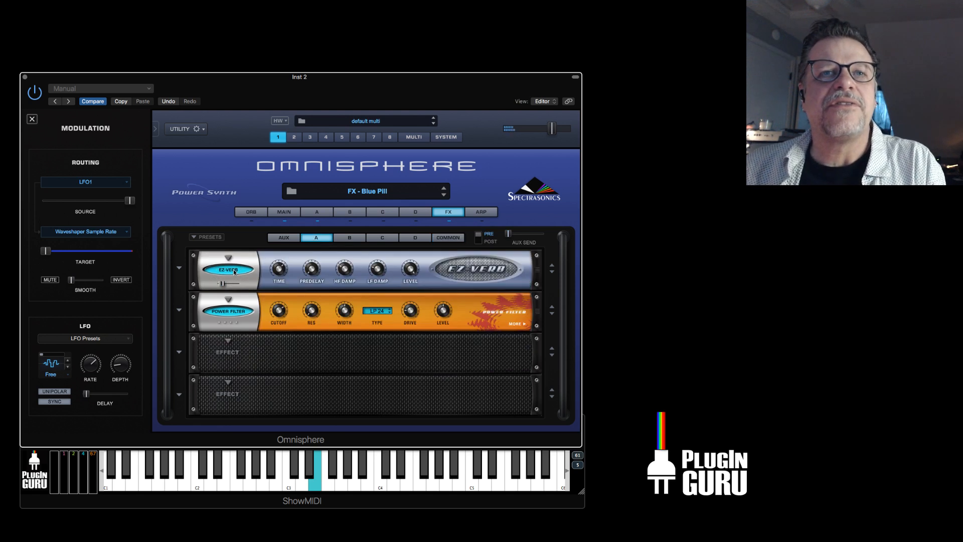
pyautogui.click(284, 237)
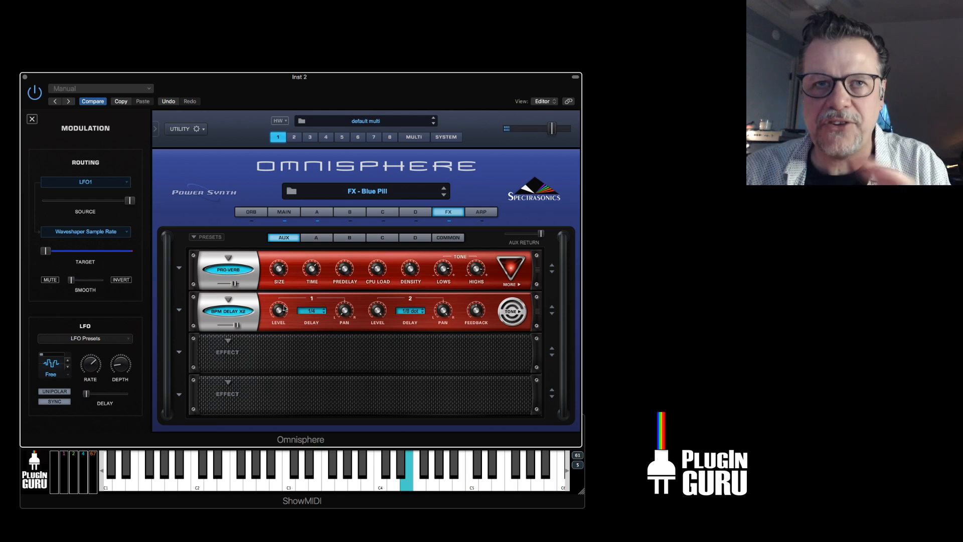
pyautogui.click(449, 221)
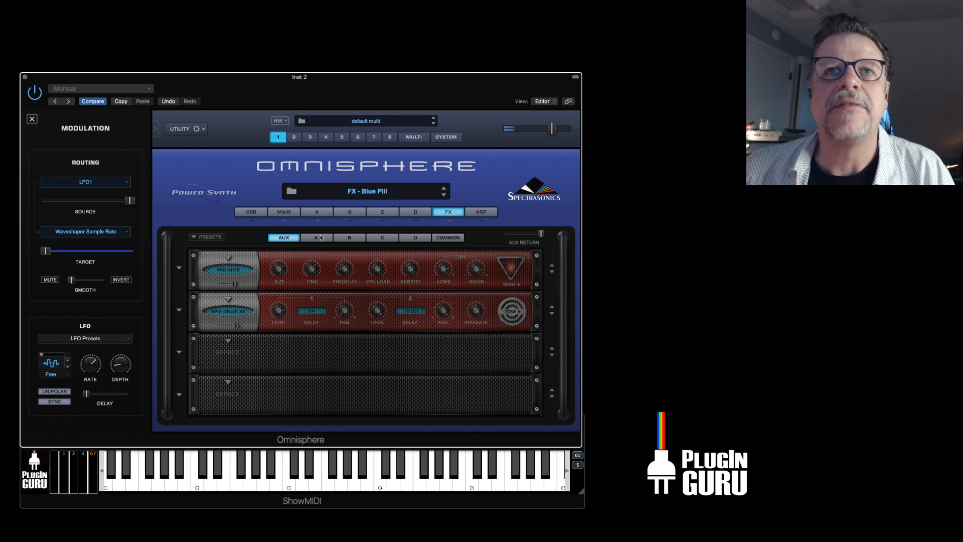
pyautogui.click(314, 212)
# Load the FX - NEON Flyboi patch and show the LFO2 modulation assigned to layer A's amp level.
pyautogui.click(32, 119)
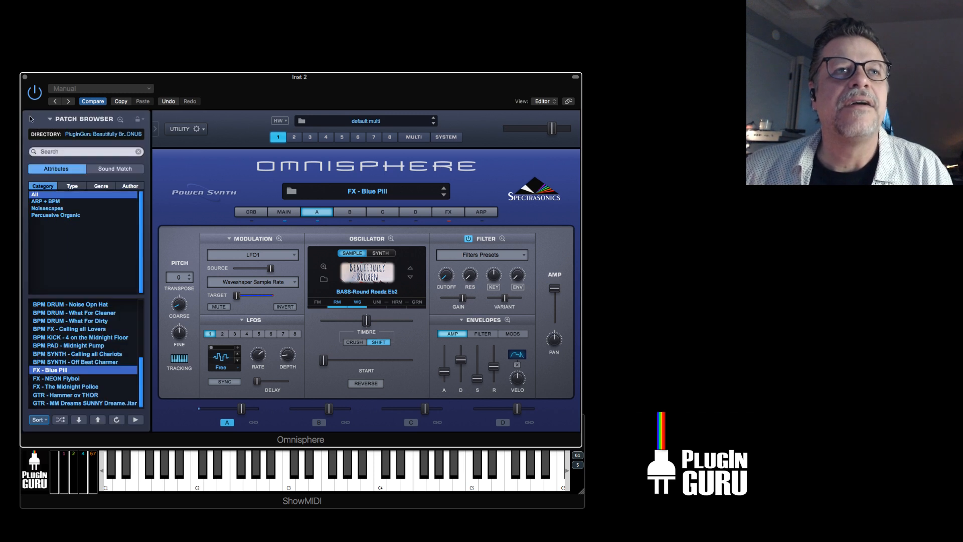
pyautogui.click(72, 379)
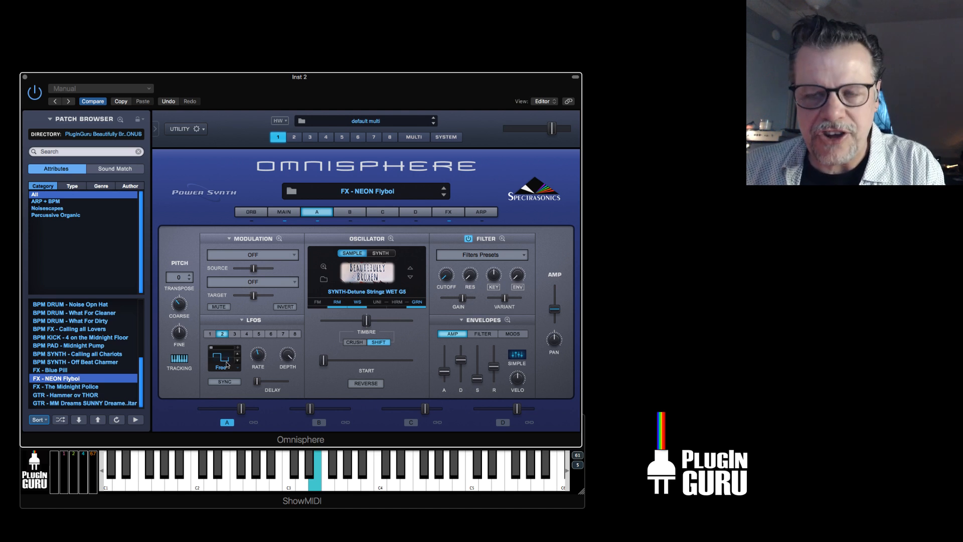
pyautogui.rightClick(554, 308)
pyautogui.moveTo(556, 311)
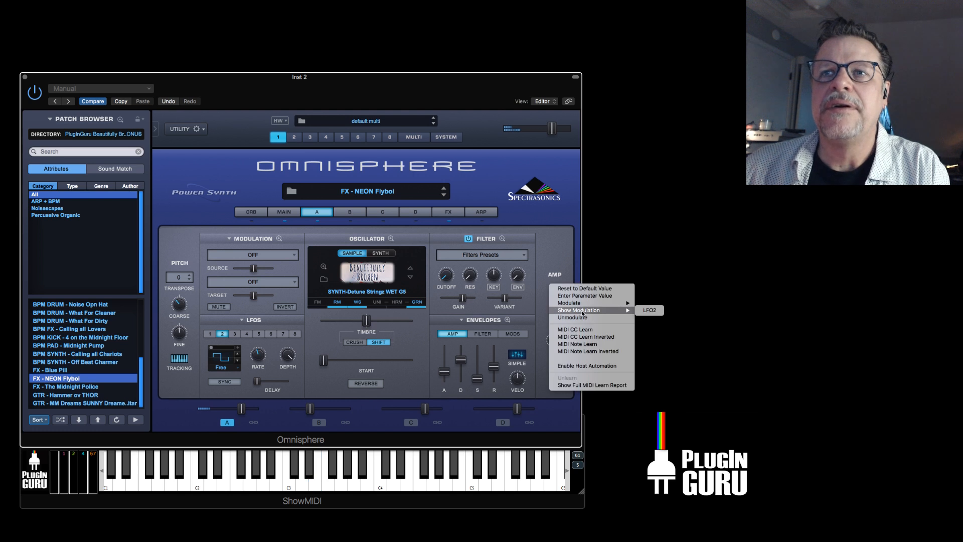
pyautogui.click(645, 310)
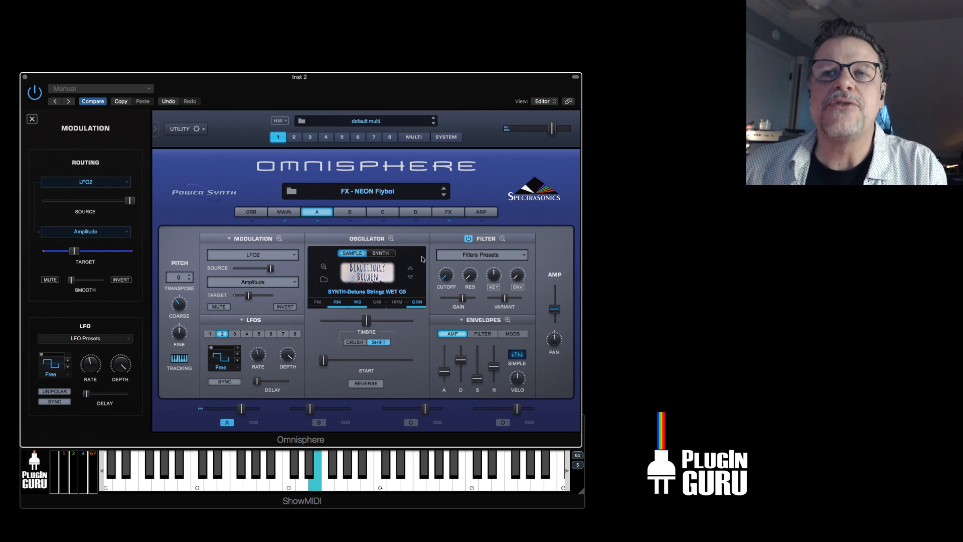
# Display the Mod Envelope1 to Pitch Coarse routing and examine the Mod 1 and Mod 2 envelope shapes.
pyautogui.click(257, 253)
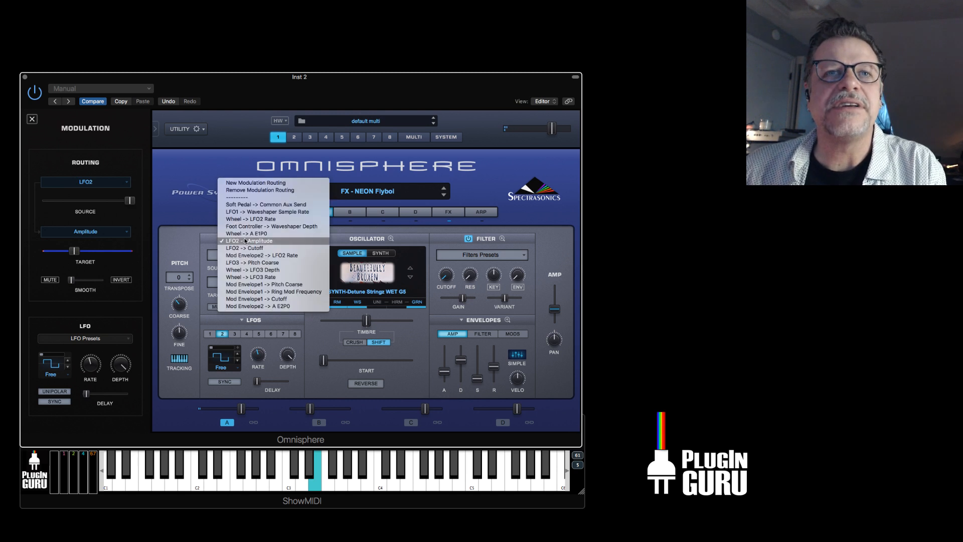
pyautogui.click(260, 285)
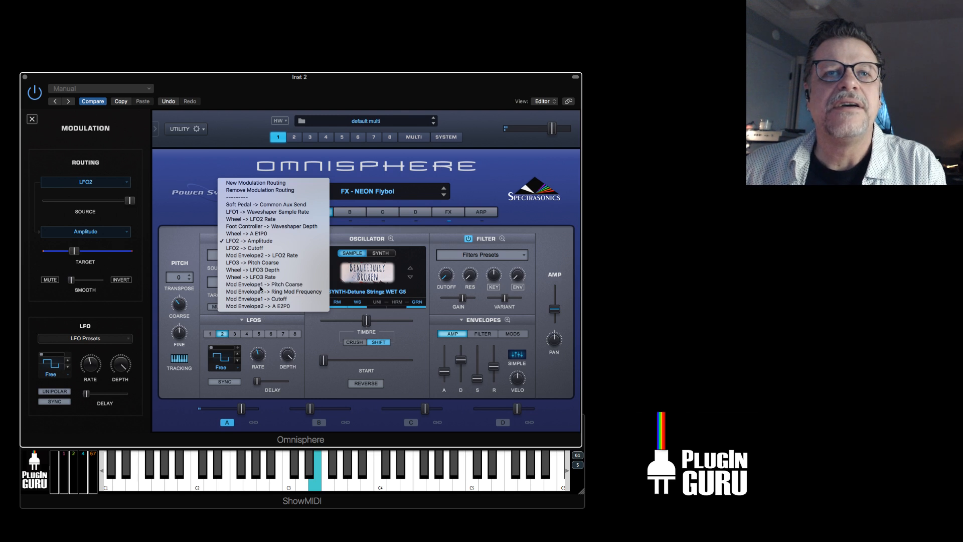
pyautogui.click(508, 319)
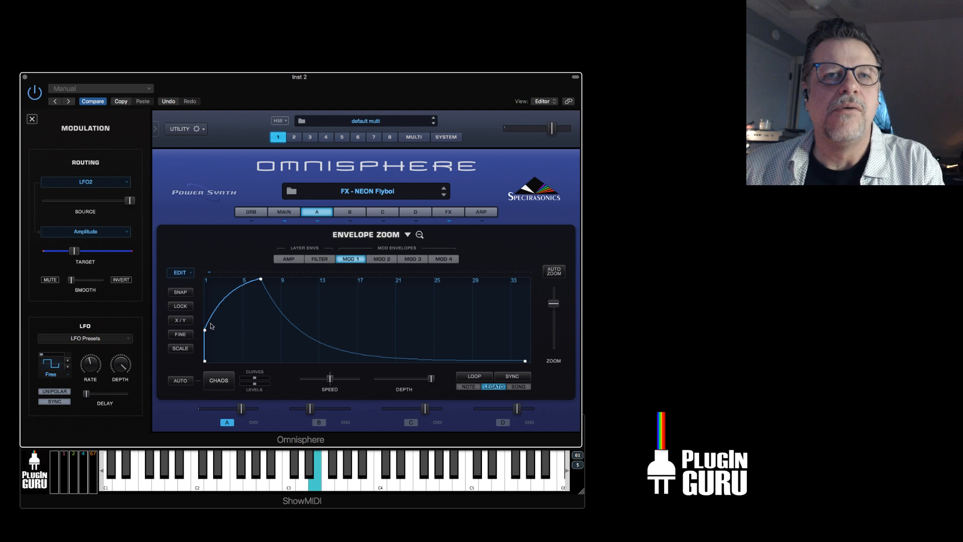
pyautogui.click(384, 258)
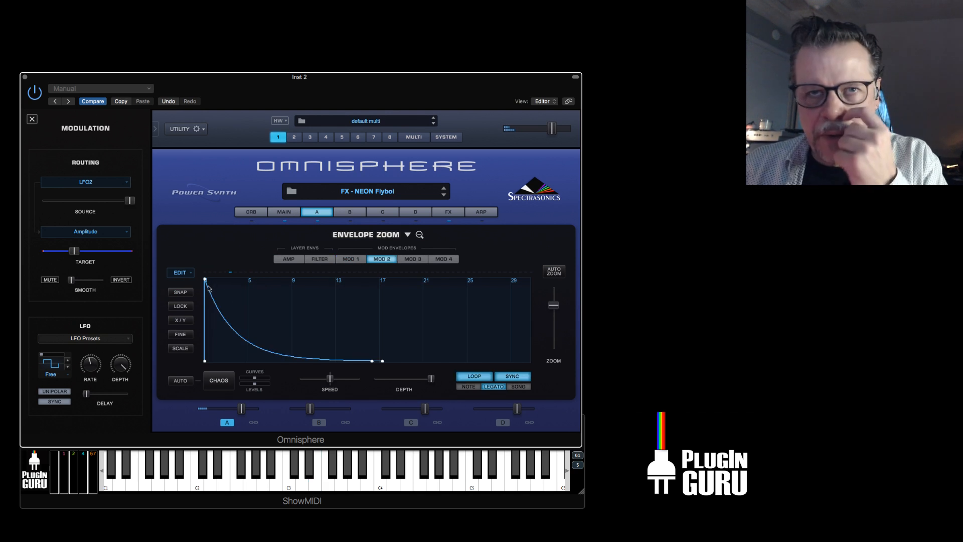
pyautogui.click(314, 213)
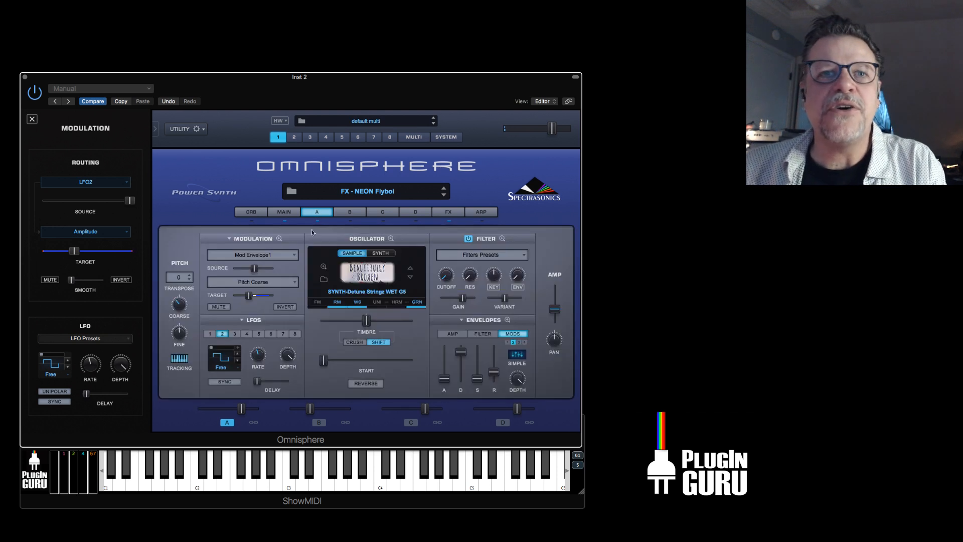
# Show the Mod Envelope2 modulation of LFO2's rate, mute it and vary the LFO2 rate by hand.
pyautogui.rightClick(257, 354)
pyautogui.moveTo(321, 356)
pyautogui.click(367, 364)
pyautogui.click(218, 307)
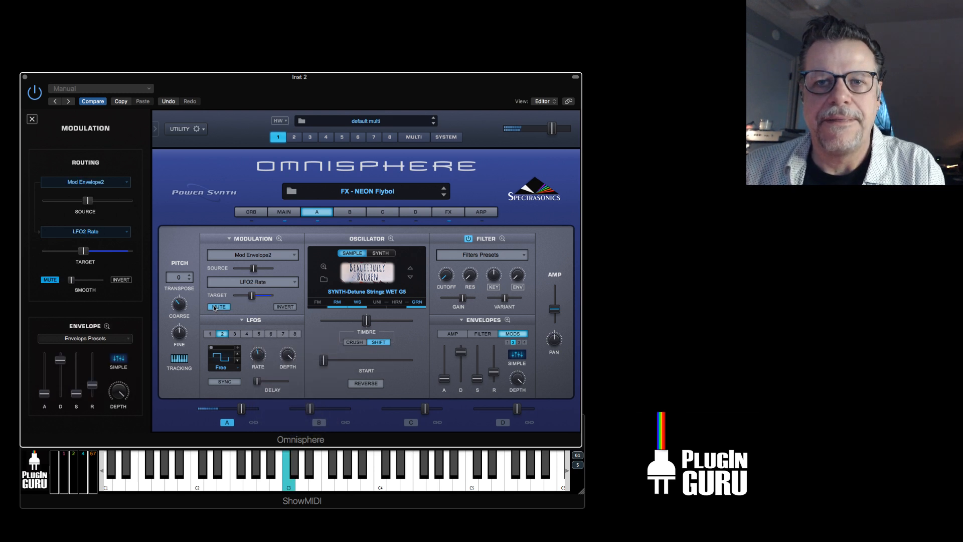
pyautogui.moveTo(263, 351); pyautogui.dragTo(270, 370)
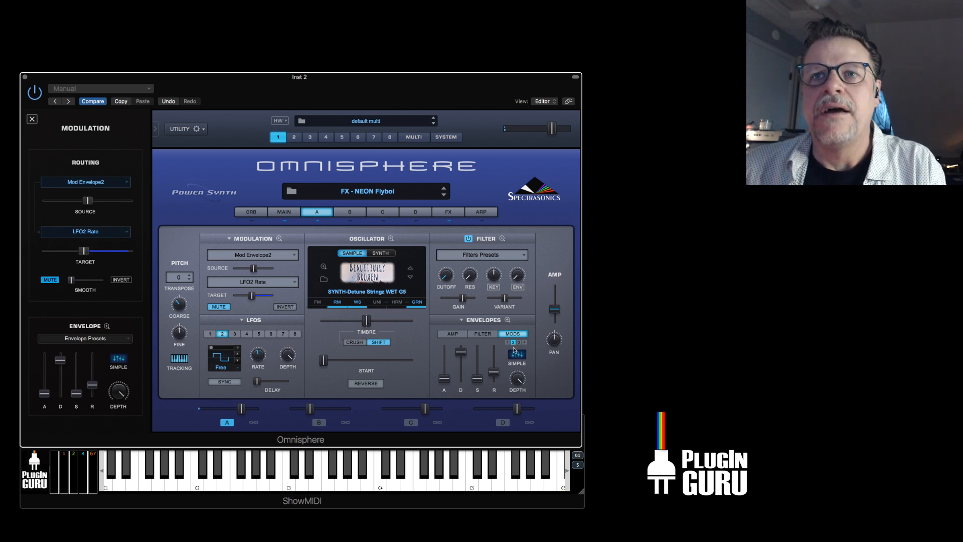
# Check the Mod 2 envelope's shape, raise LFO2's rate and unmute its Mod Envelope2 modulation.
pyautogui.click(507, 320)
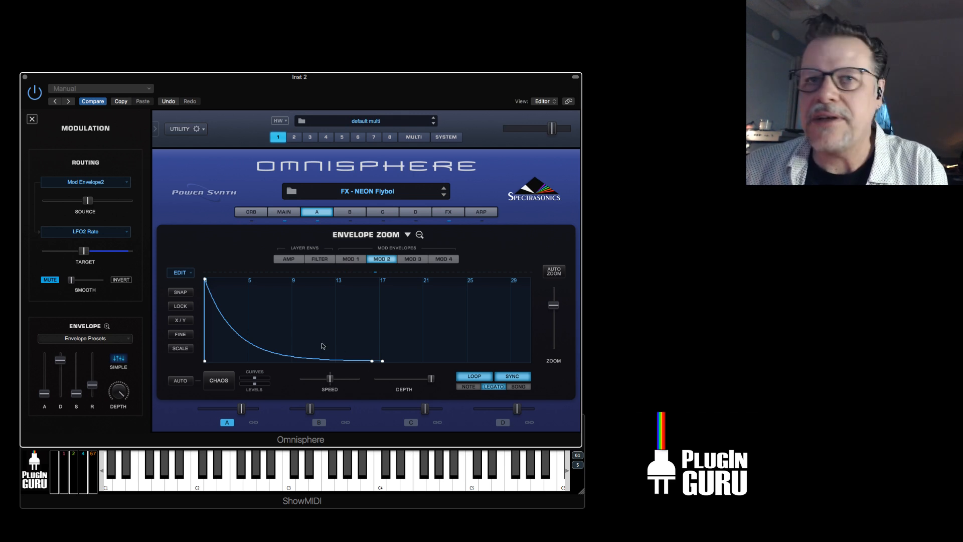
pyautogui.click(321, 214)
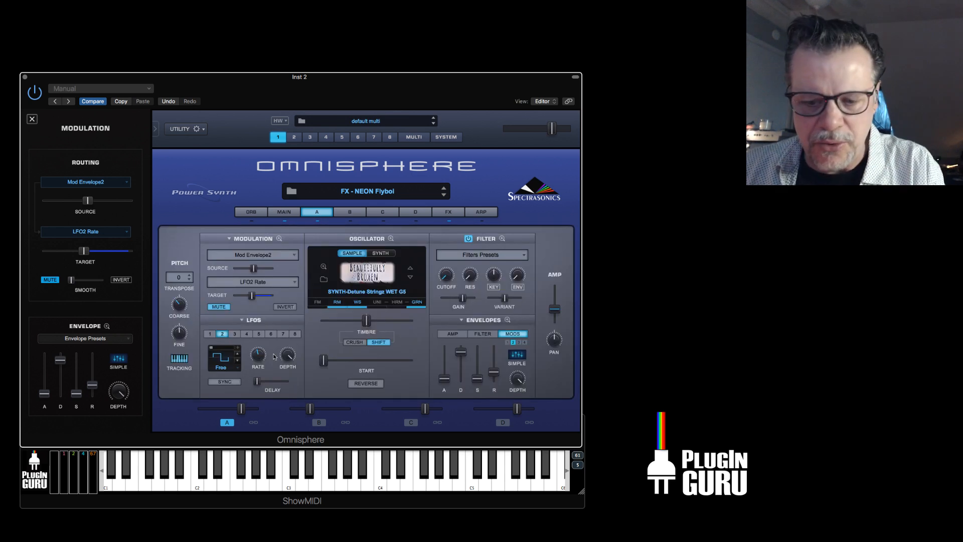
pyautogui.moveTo(260, 358); pyautogui.dragTo(268, 321)
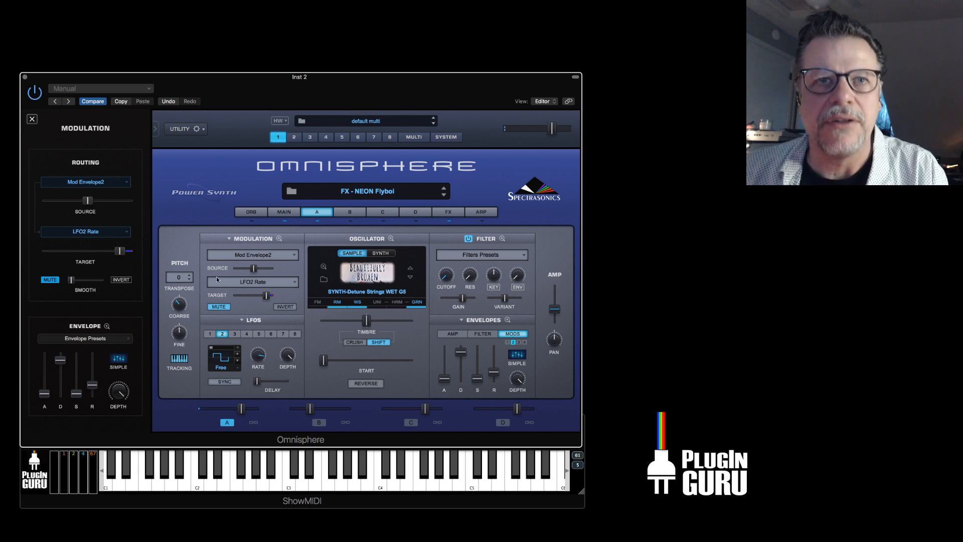
pyautogui.click(220, 307)
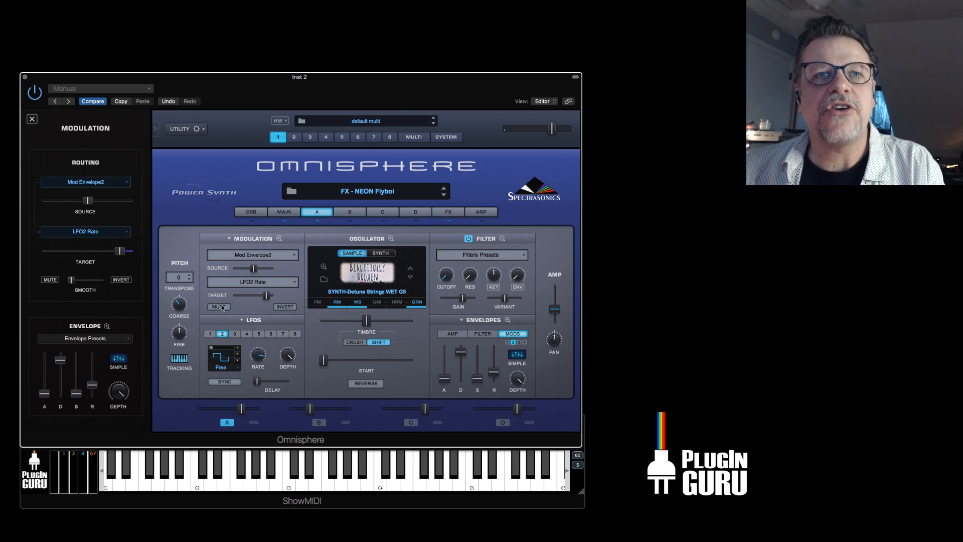
pyautogui.click(258, 354)
pyautogui.moveTo(259, 357); pyautogui.dragTo(258, 357)
# Reshape the Mod 2 envelope into a rising ramp from zero to maximum at about 15, varying the curvature of the rise.
pyautogui.click(505, 320)
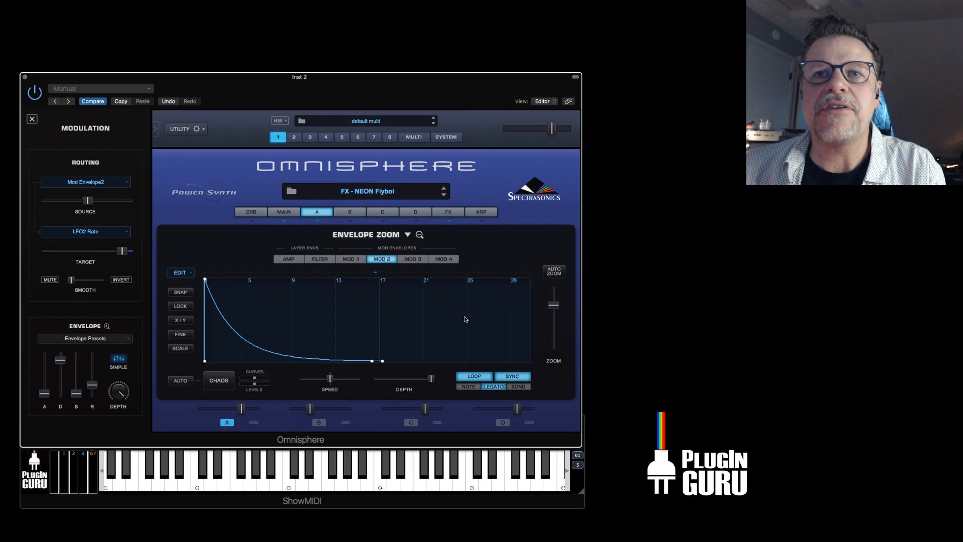
pyautogui.moveTo(205, 279); pyautogui.dragTo(199, 368)
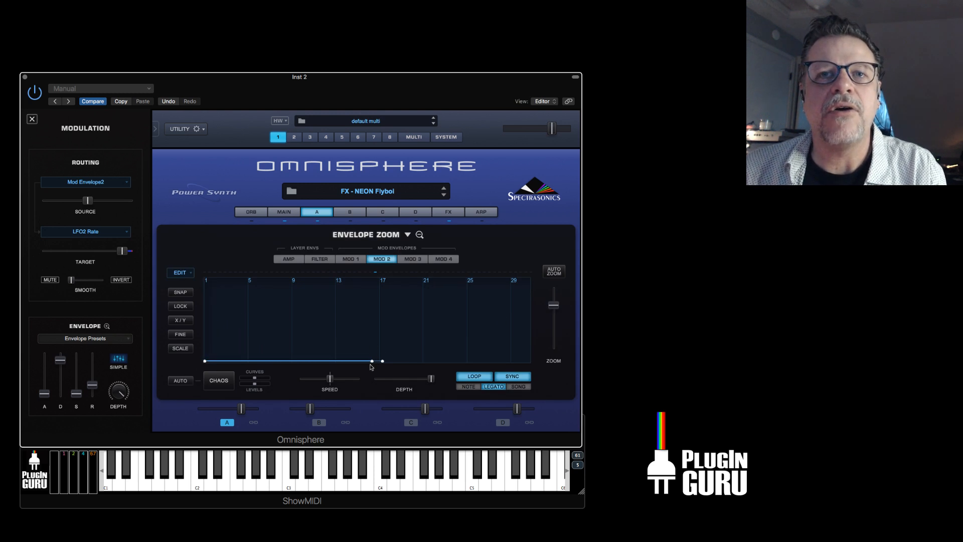
pyautogui.moveTo(372, 362); pyautogui.dragTo(360, 278)
pyautogui.moveTo(350, 351); pyautogui.dragTo(299, 325)
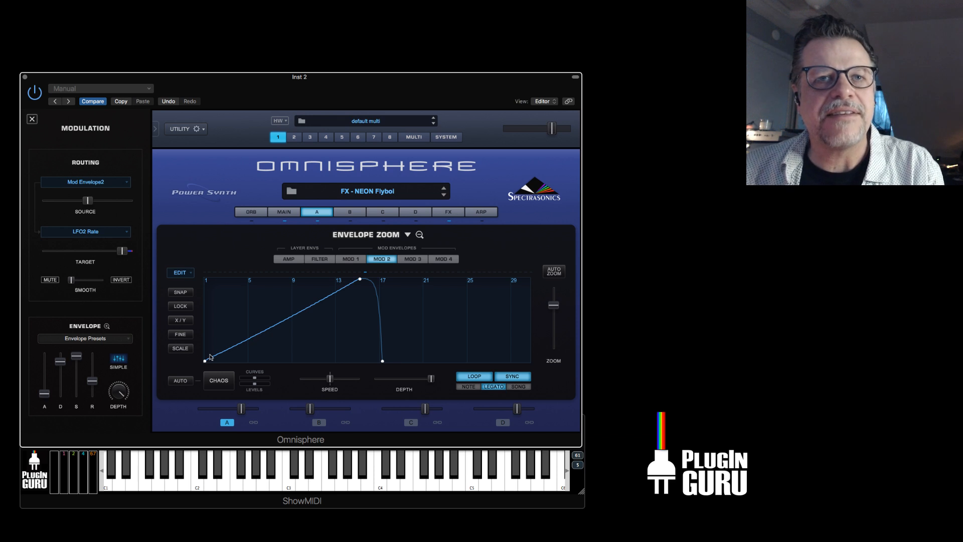
pyautogui.moveTo(311, 308); pyautogui.dragTo(315, 321)
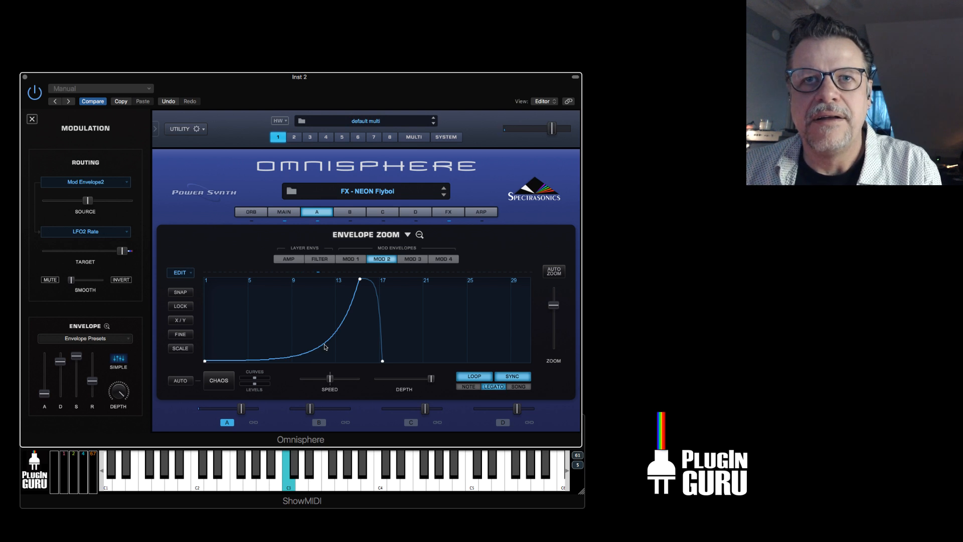
pyautogui.moveTo(322, 349); pyautogui.dragTo(315, 336)
pyautogui.click(324, 214)
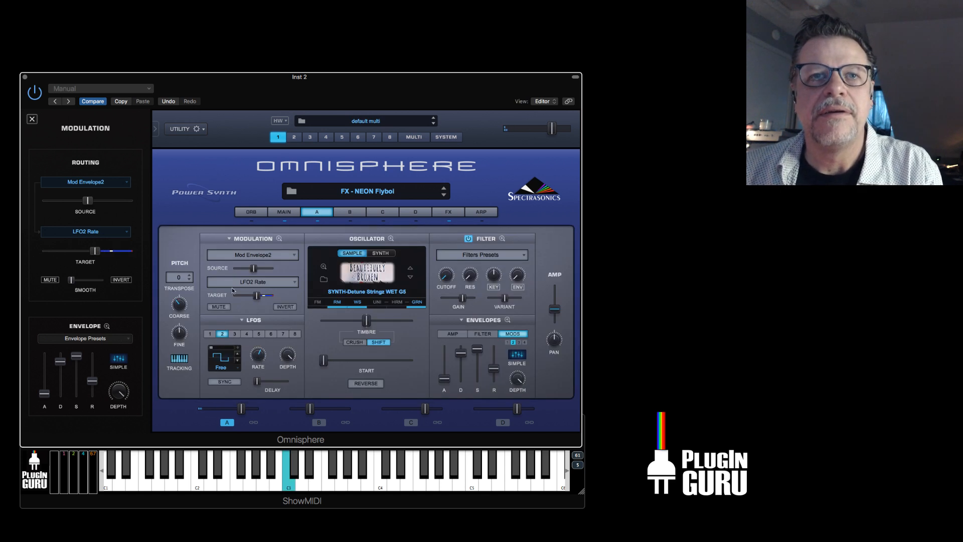
# Increase the Mod Envelope2 source amount on LFO2 Rate and readjust LFO2's rate, checking the result against the Mod 2 envelope.
pyautogui.moveTo(255, 267); pyautogui.dragTo(242, 295)
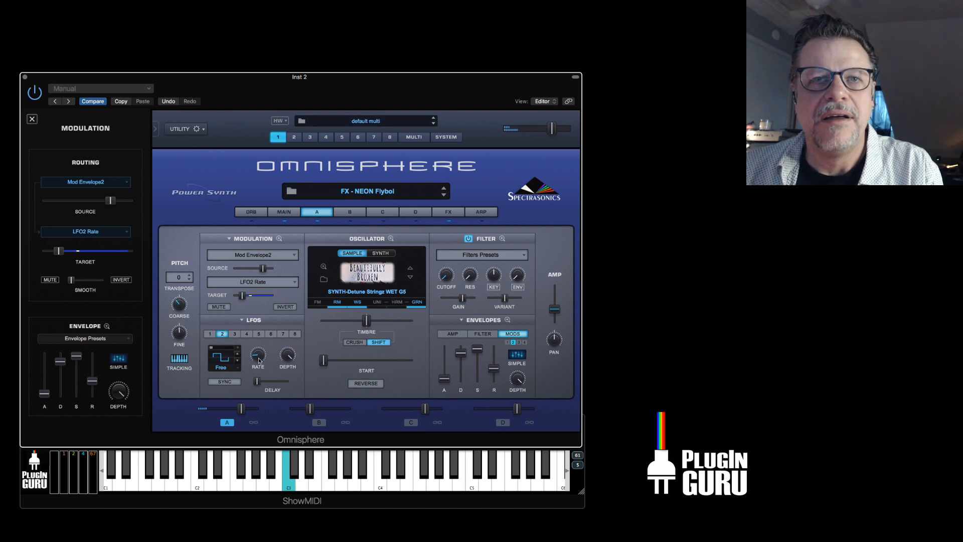
pyautogui.moveTo(259, 359); pyautogui.dragTo(264, 342)
pyautogui.click(508, 320)
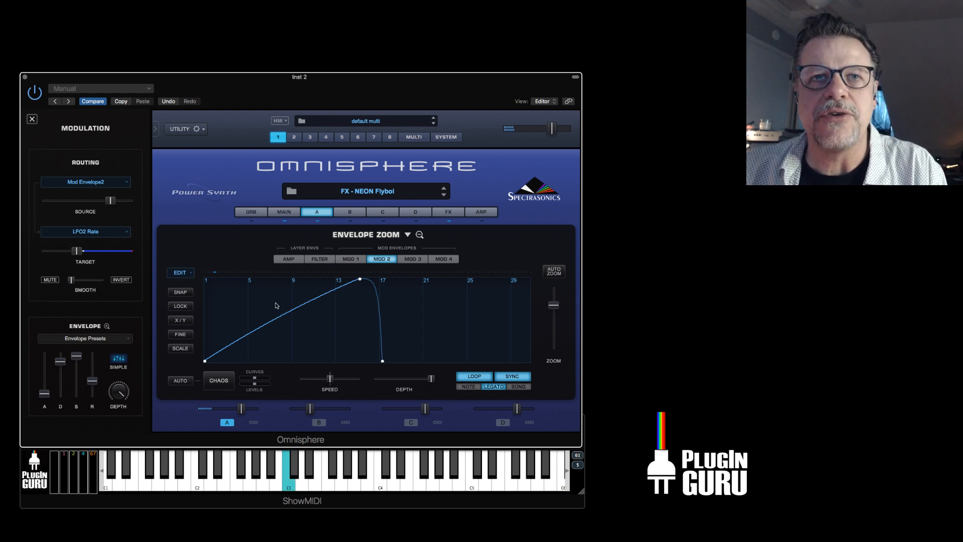
pyautogui.click(327, 215)
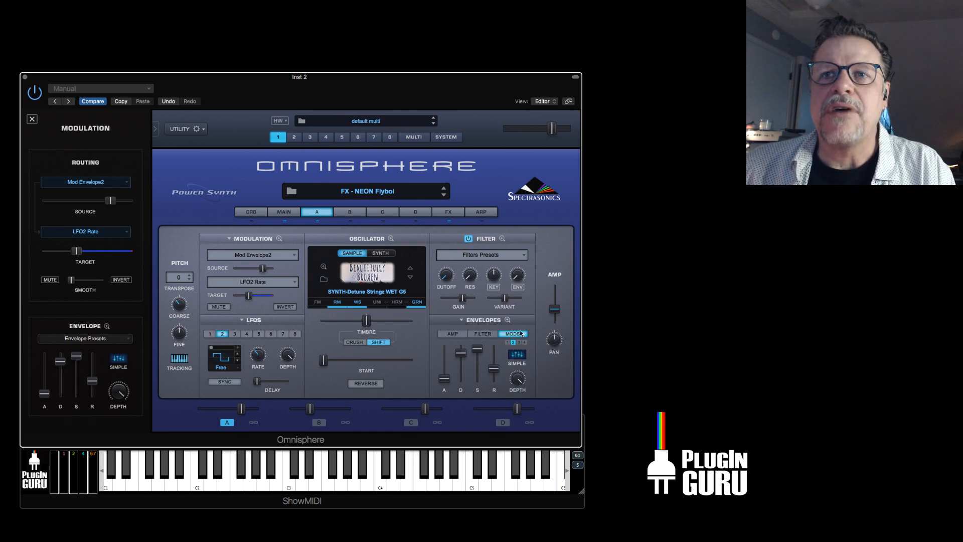
# Reshape the Mod 2 envelope into a concave decay falling from maximum at the start to zero at about 13.
pyautogui.click(508, 319)
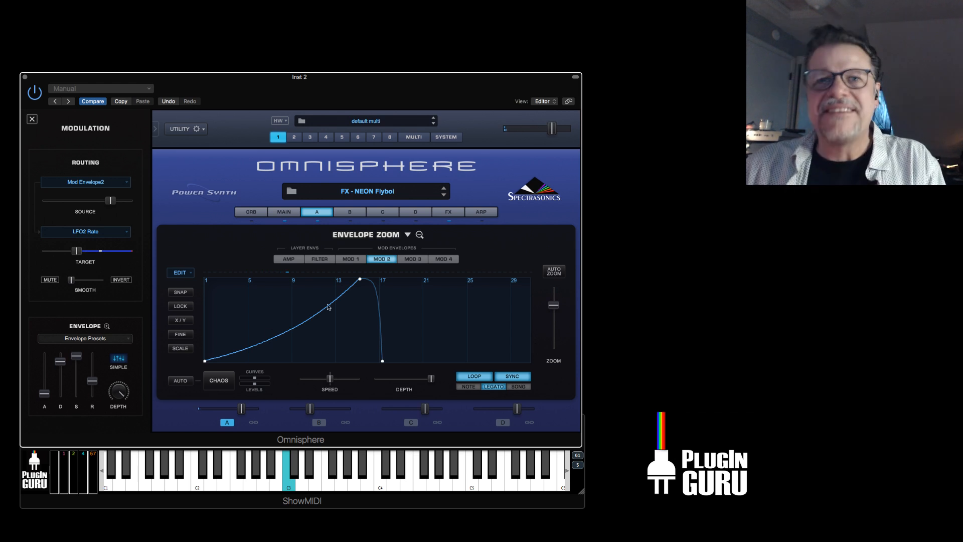
pyautogui.moveTo(205, 361); pyautogui.dragTo(176, 221)
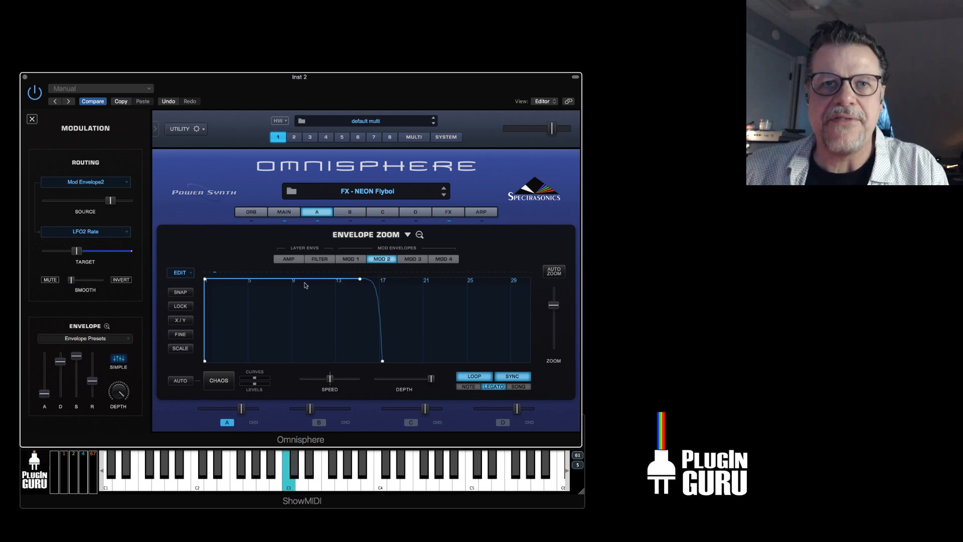
pyautogui.moveTo(360, 279); pyautogui.dragTo(339, 396)
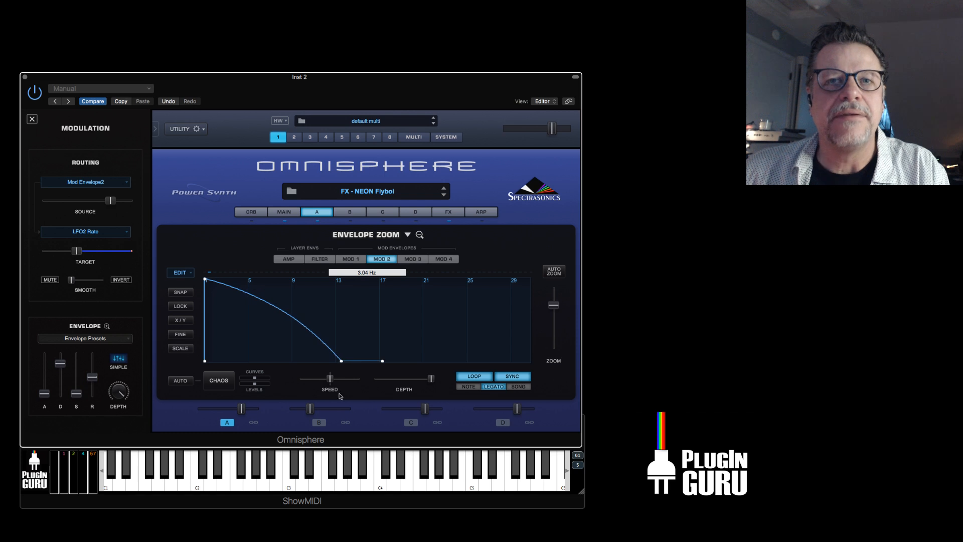
pyautogui.moveTo(290, 318)
pyautogui.mouseDown()
pyautogui.moveTo(285, 328)
pyautogui.moveTo(293, 322)
pyautogui.mouseUp()
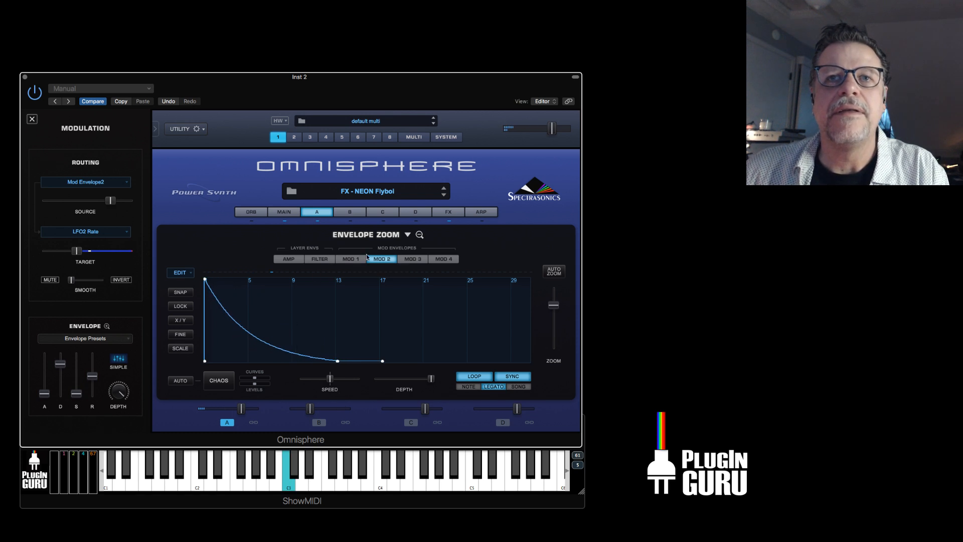
pyautogui.click(316, 211)
pyautogui.moveTo(255, 361)
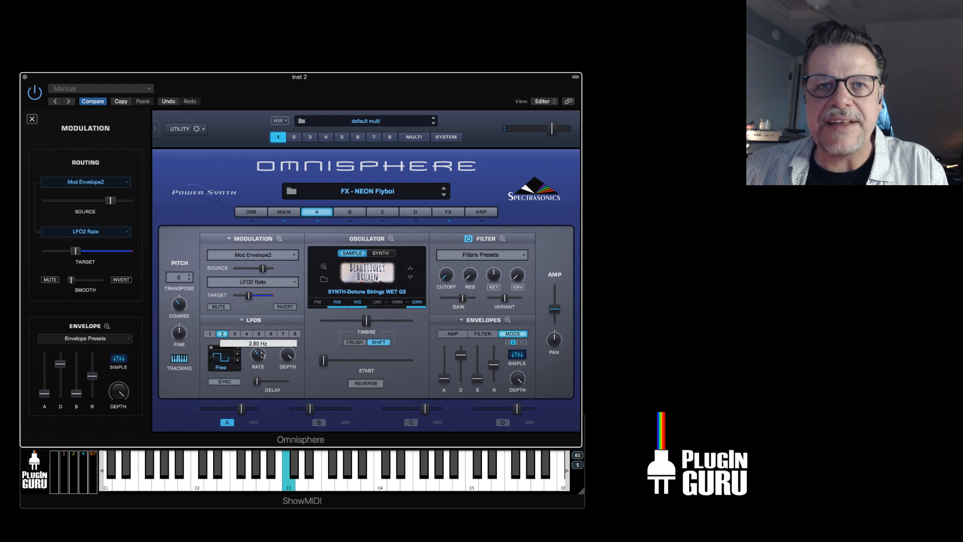
pyautogui.moveTo(447, 274)
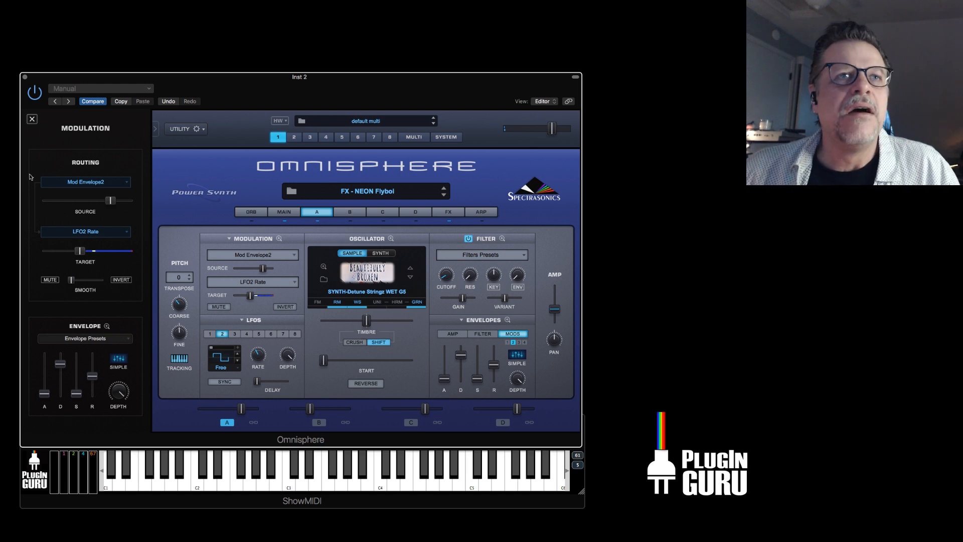
# Close the modulation details and load the FX - The Midnight Police patch.
pyautogui.click(34, 121)
pyautogui.click(91, 387)
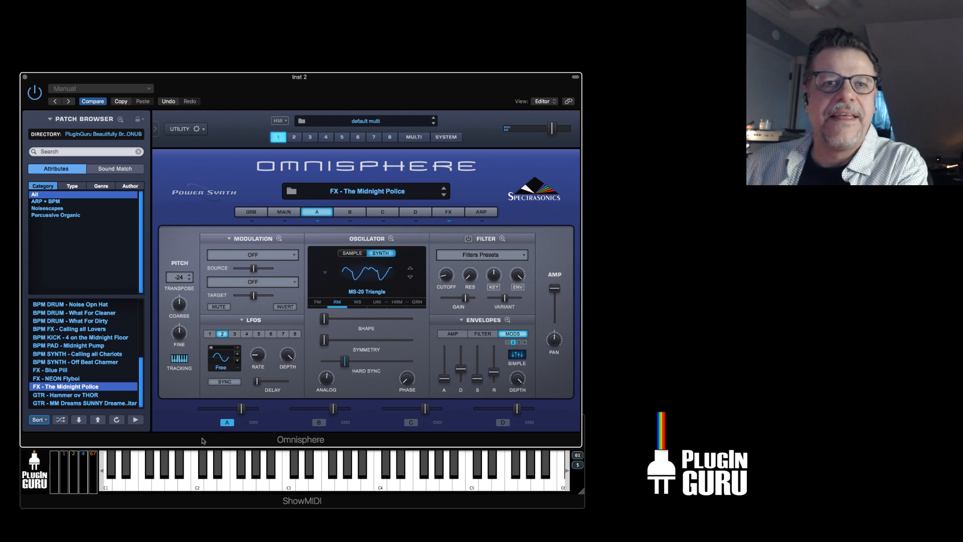
# Lower layer A's level slightly and inspect its ring modulation settings and modulation matrix.
pyautogui.moveTo(247, 408); pyautogui.dragTo(236, 410)
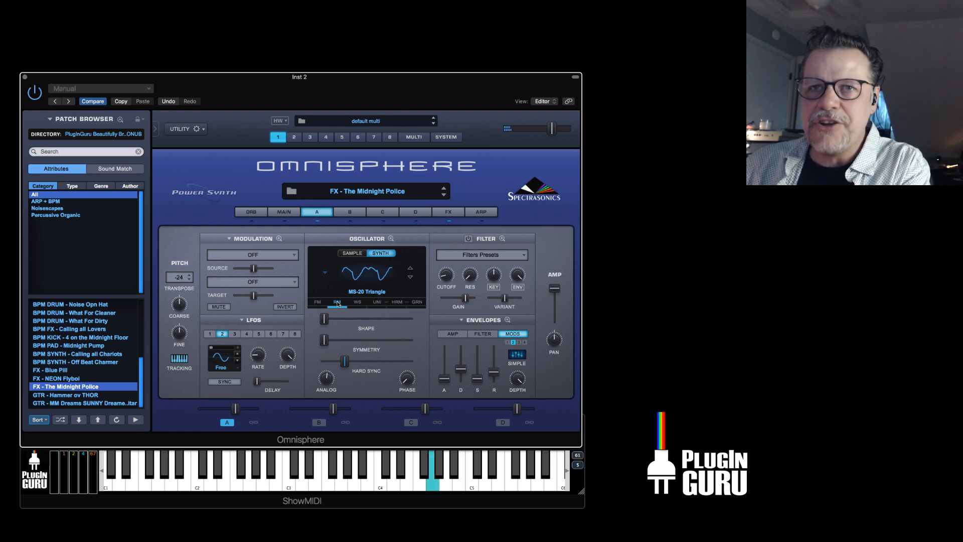
pyautogui.click(338, 302)
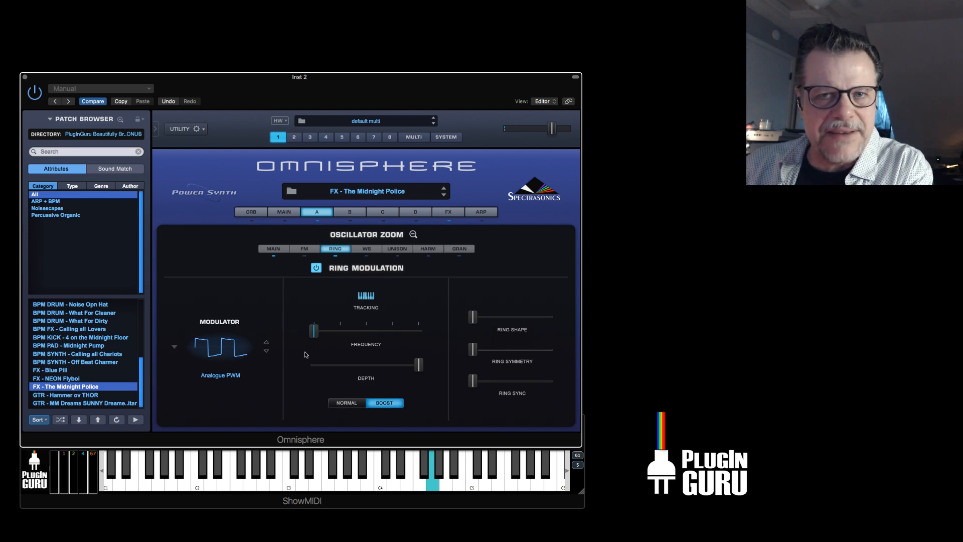
pyautogui.click(321, 211)
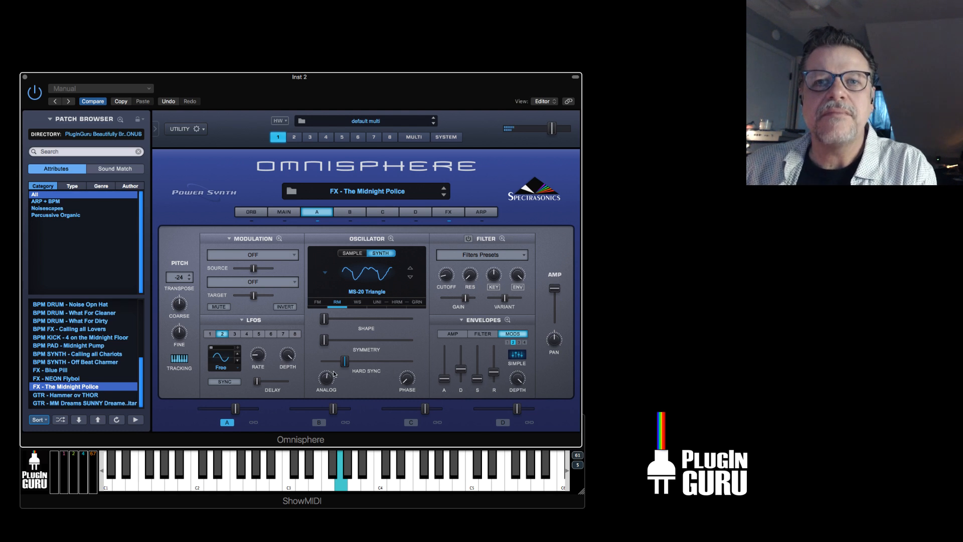
pyautogui.click(279, 239)
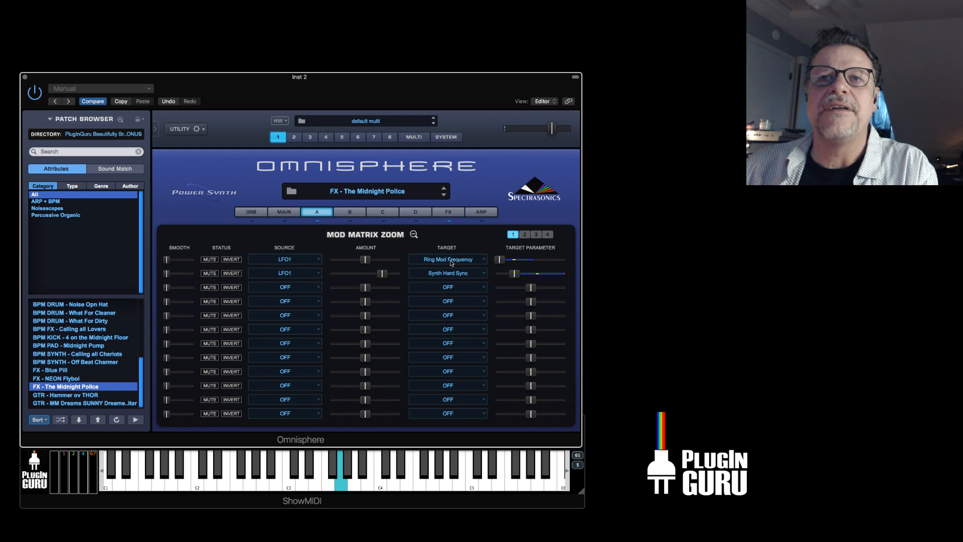
pyautogui.click(319, 212)
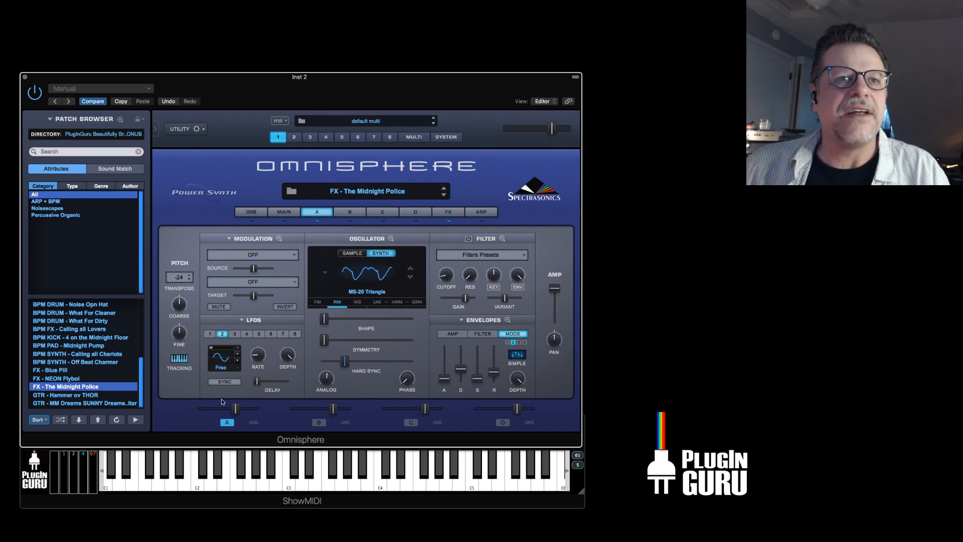
# Audition the GTR - Hammer ov THOR and GTR - MM Dreams SUNNY Dreamer Guitar patches, viewing the second patch's layer B.
pyautogui.click(68, 396)
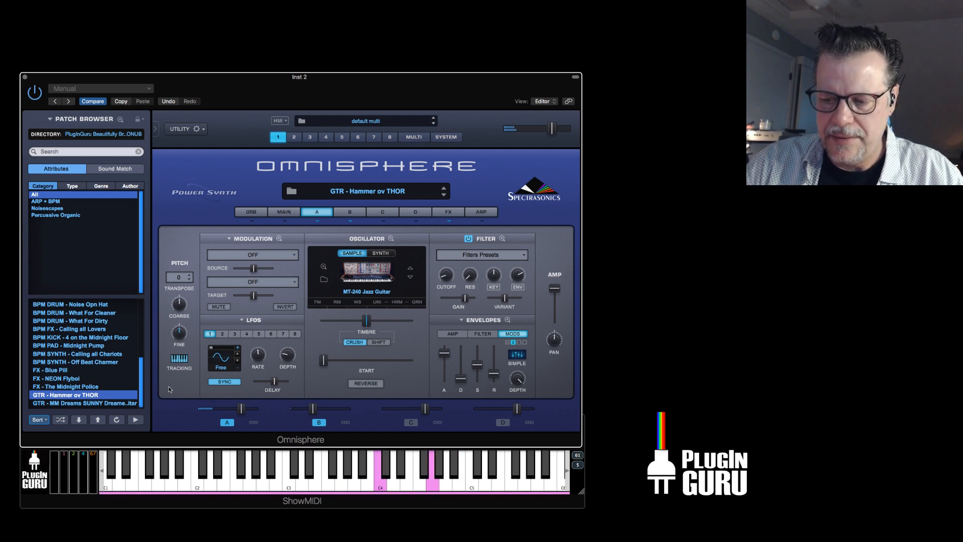
pyautogui.click(85, 403)
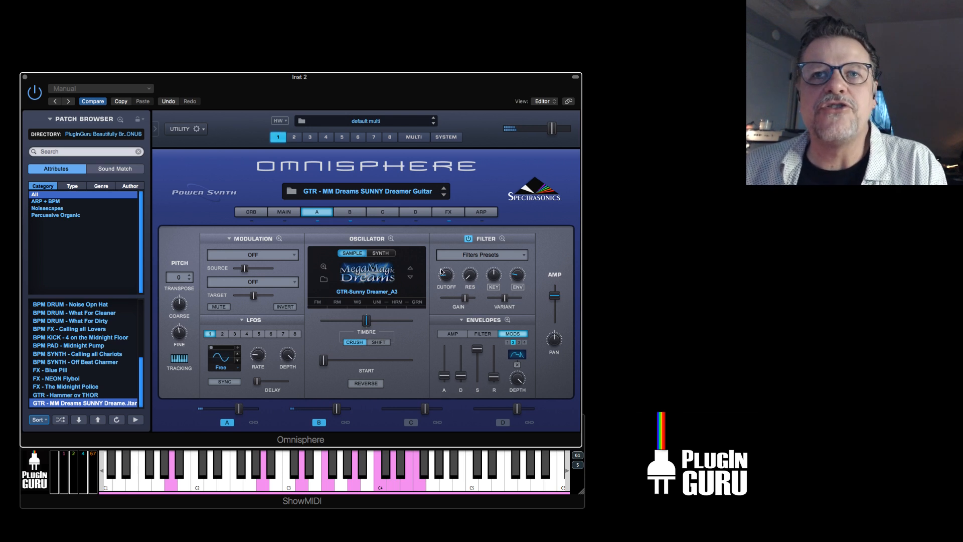
pyautogui.click(359, 214)
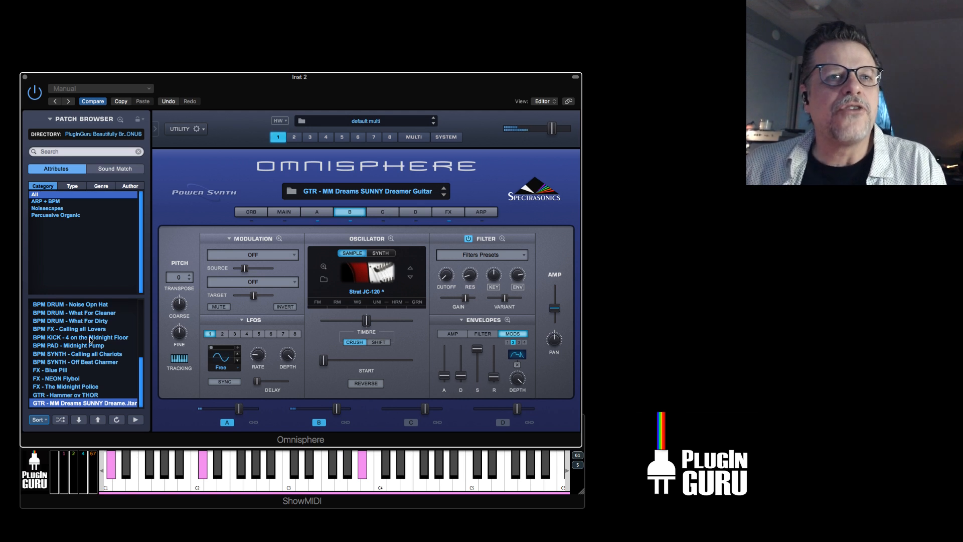
pyautogui.scroll(8, 91, 339)
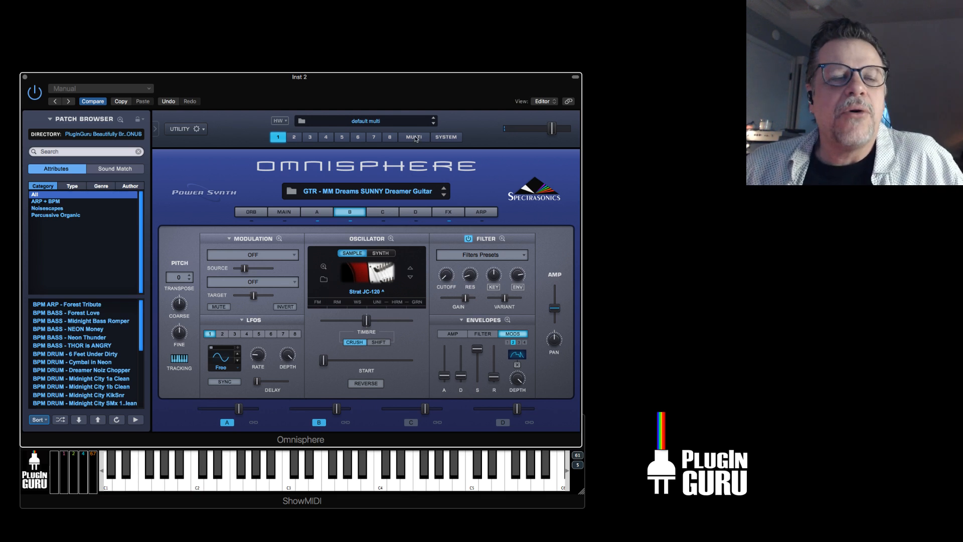
# Hide the Omnisphere window's header and move the window down just above the ShowMIDI keyboard.
pyautogui.press('super+Tab')
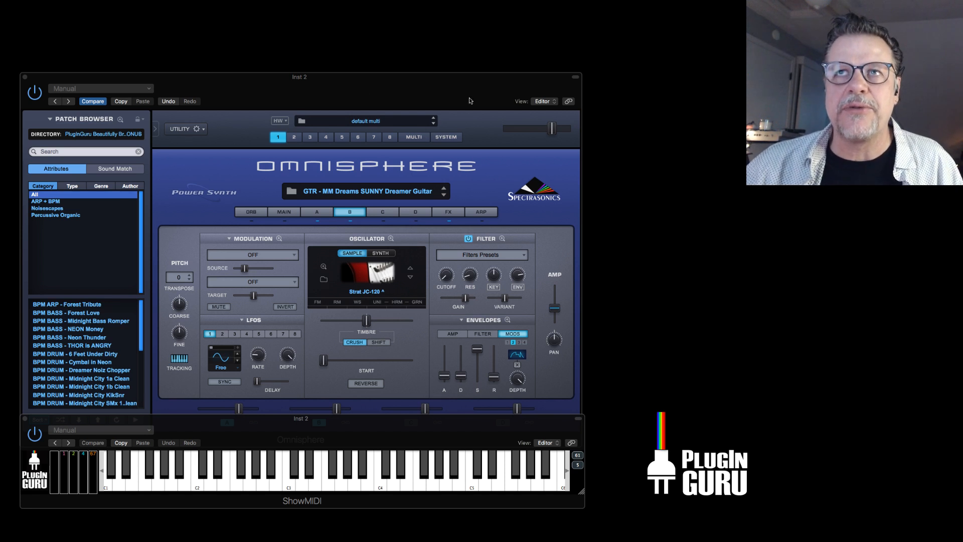
pyautogui.click(576, 79)
pyautogui.moveTo(556, 79); pyautogui.dragTo(558, 105)
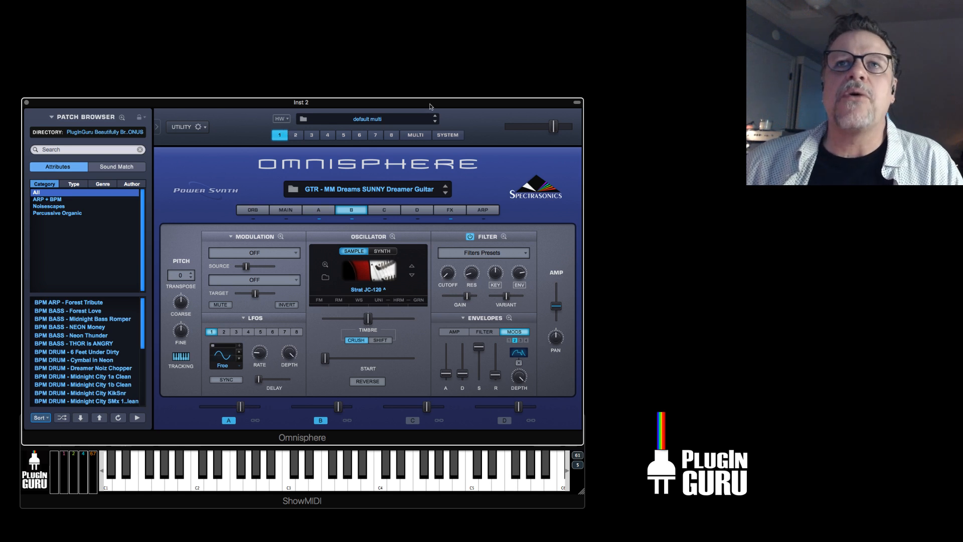
# Switch to the multi mixer and load the BPM SPLIT - Rock It multi, overwriting the current patches.
pyautogui.click(419, 136)
pyautogui.click(93, 133)
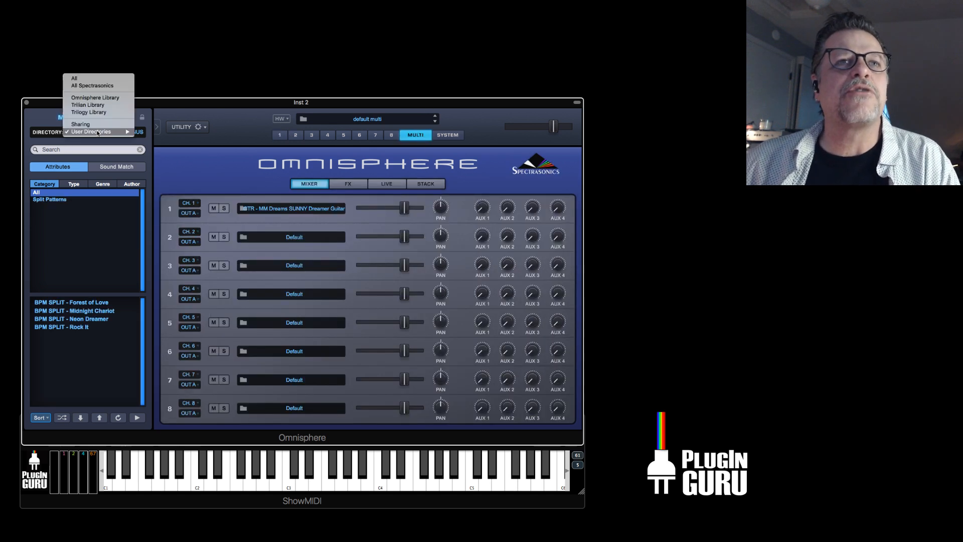
pyautogui.click(74, 325)
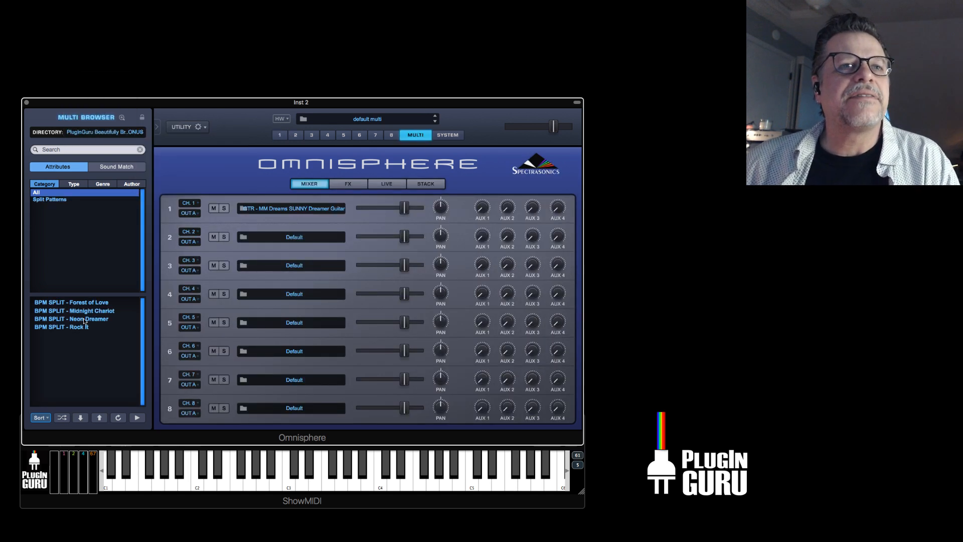
pyautogui.click(72, 327)
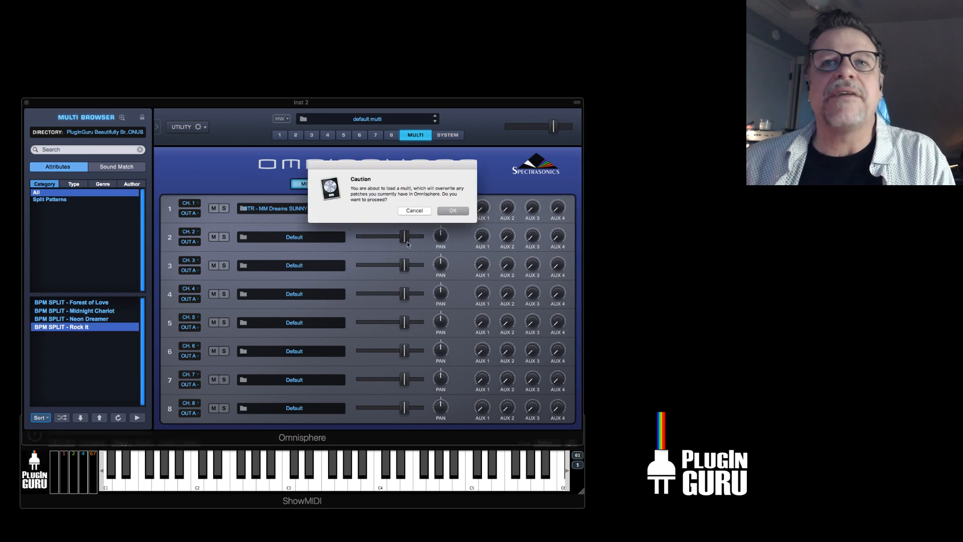
pyautogui.click(453, 210)
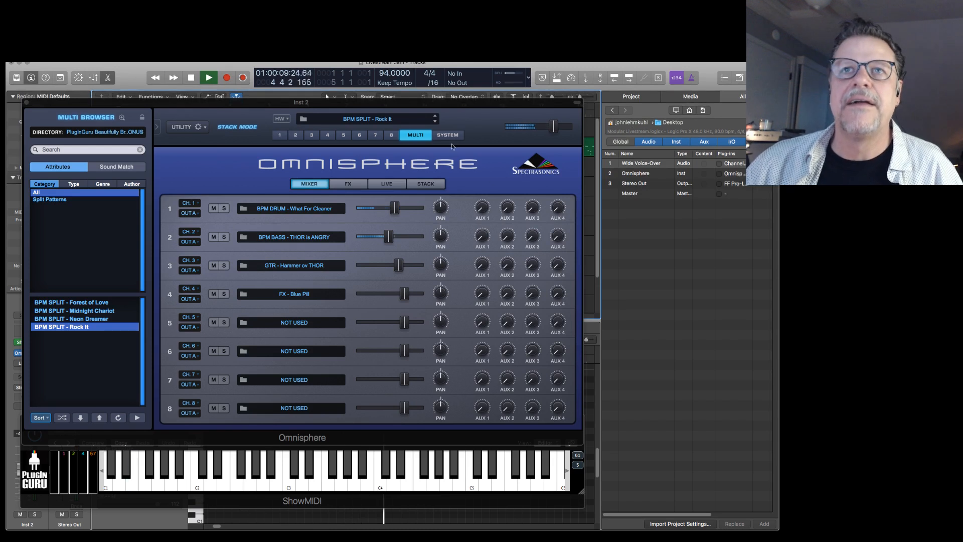
# Close the Omnisphere and ShowMIDI windows, reduce the track height to fit all eleven tracks, and stop playback.
pyautogui.press('super+w')
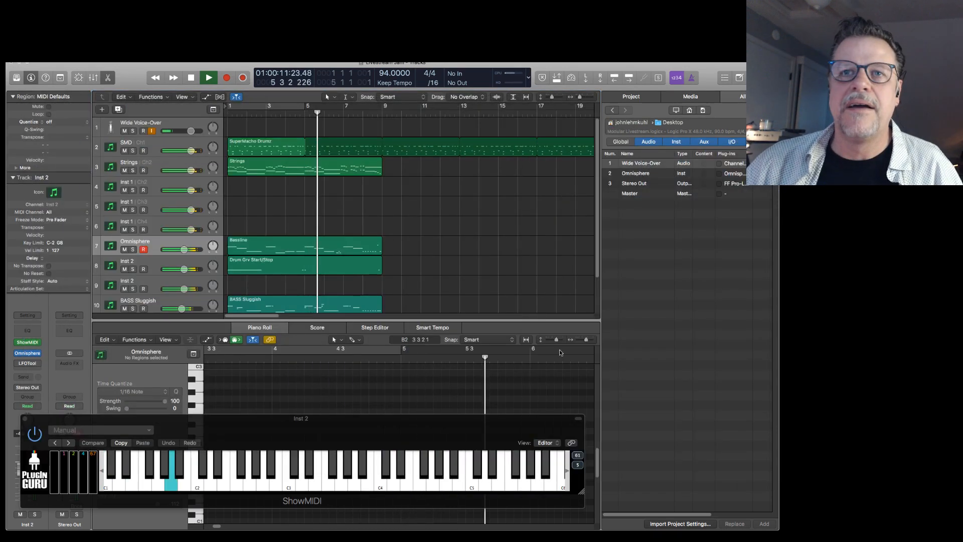
pyautogui.press('super+w')
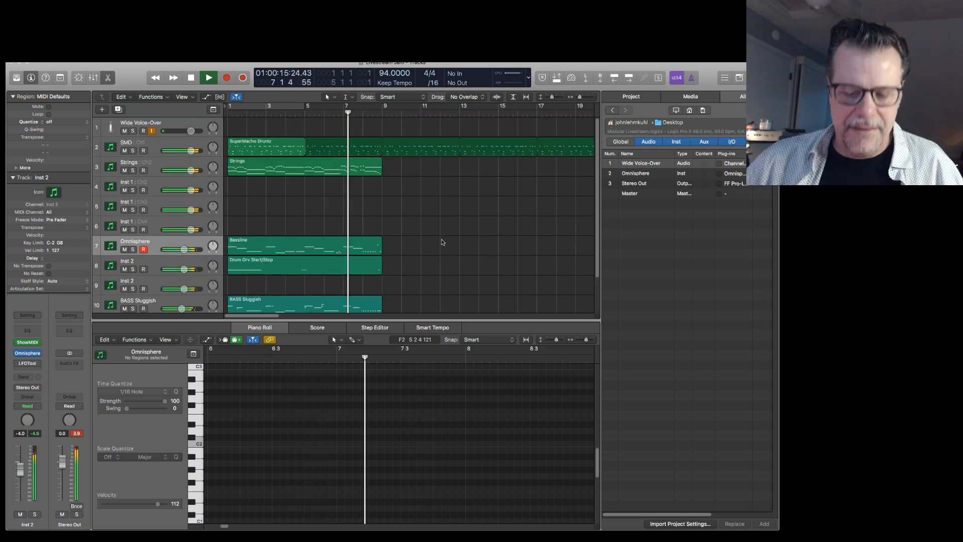
pyautogui.press('super+Up')
pyautogui.press('super+Up')
pyautogui.press('super+Up')
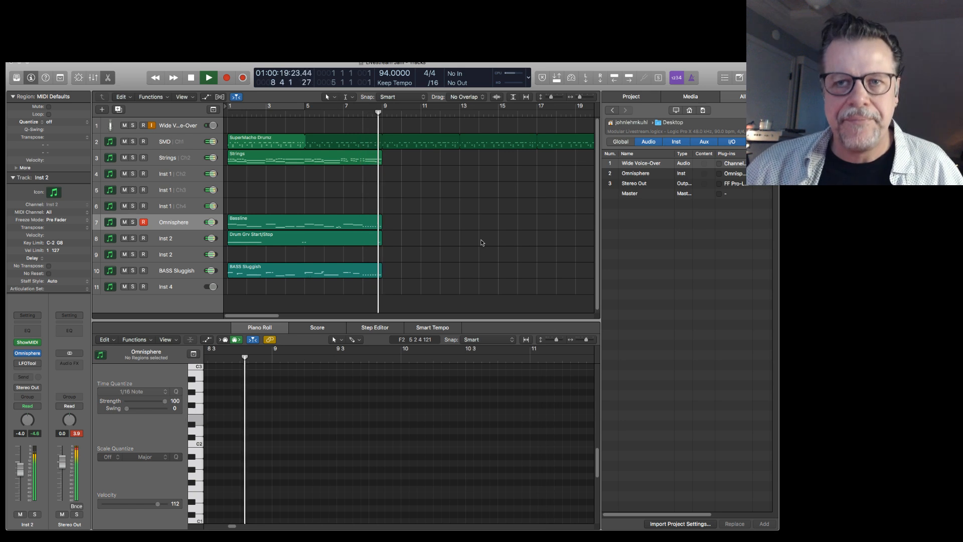
pyautogui.press('space')
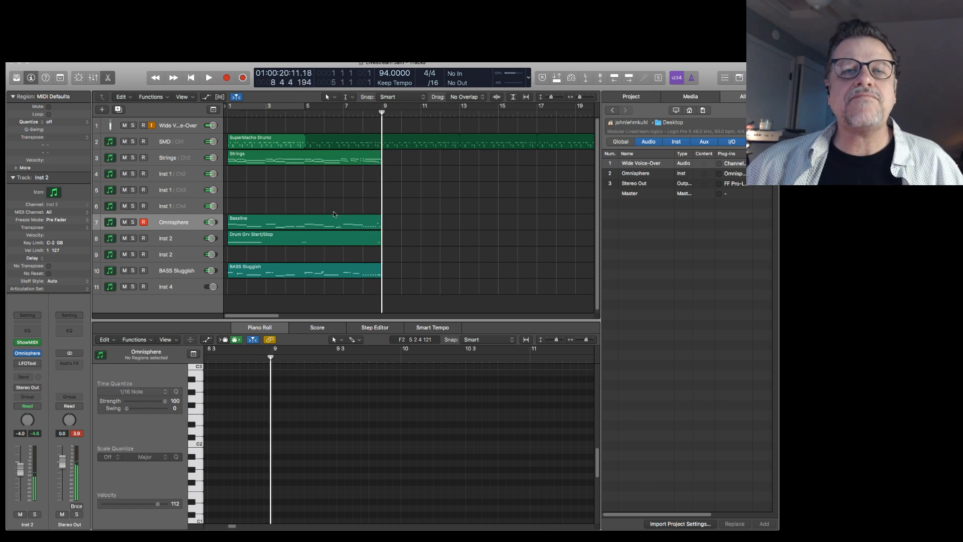
# Solo the SuperMacho Drumz region and audition it briefly from the start of the project.
pyautogui.click(265, 163)
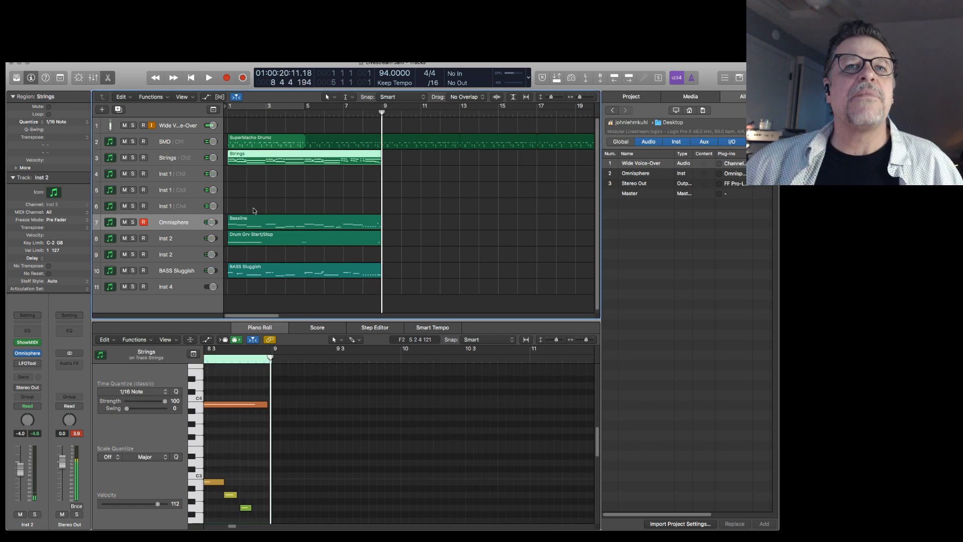
pyautogui.click(264, 144)
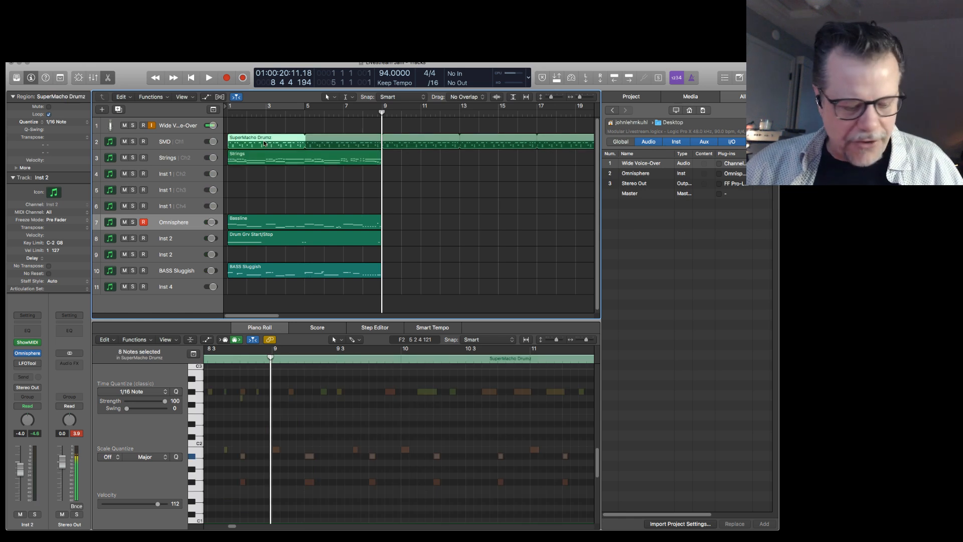
pyautogui.hotkey('ctrl', 's')
pyautogui.press('Return')
pyautogui.press('space')
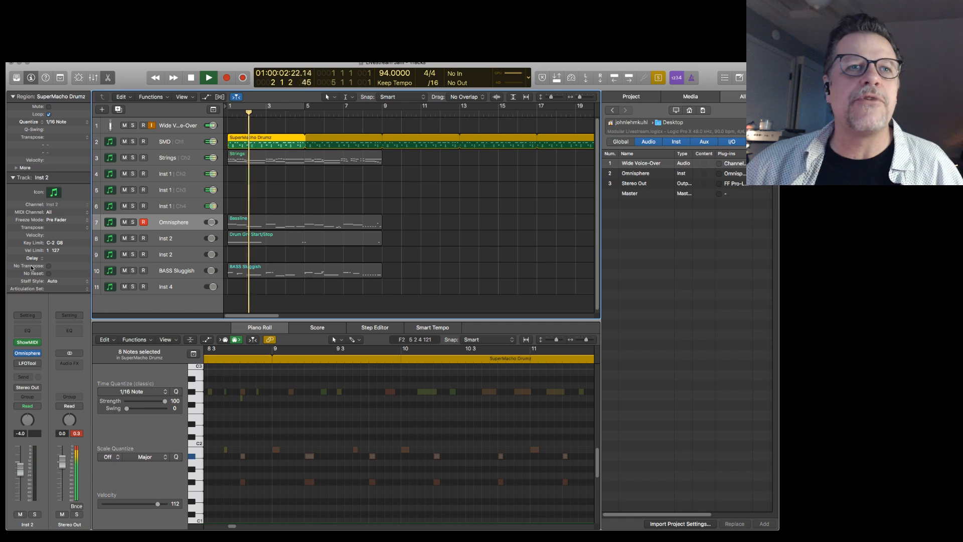
pyautogui.press('space')
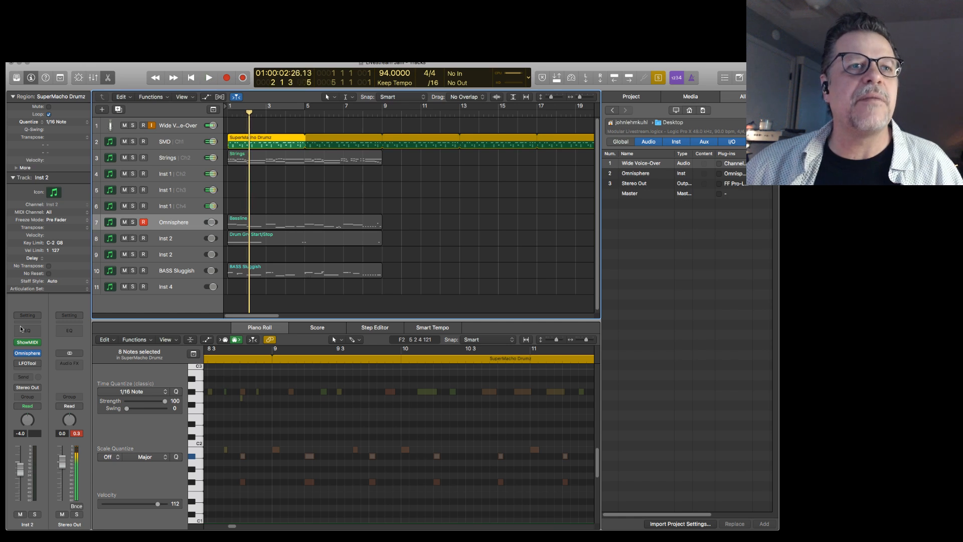
# Open the SMD track's Kontakt instrument, expand the KITS - OMG SUPER POP 1 panel, and move the window clear of the track list.
pyautogui.click(182, 146)
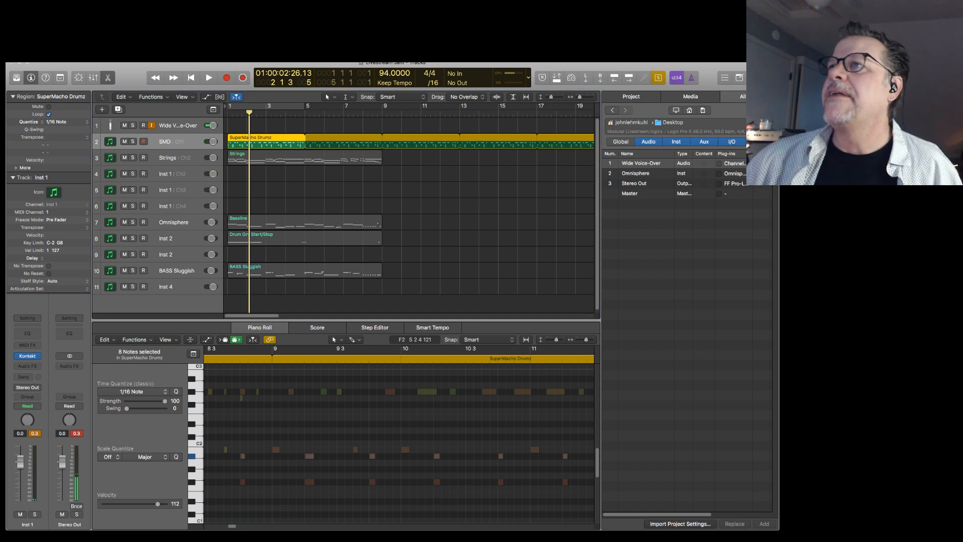
pyautogui.moveTo(507, 161); pyautogui.dragTo(517, 144)
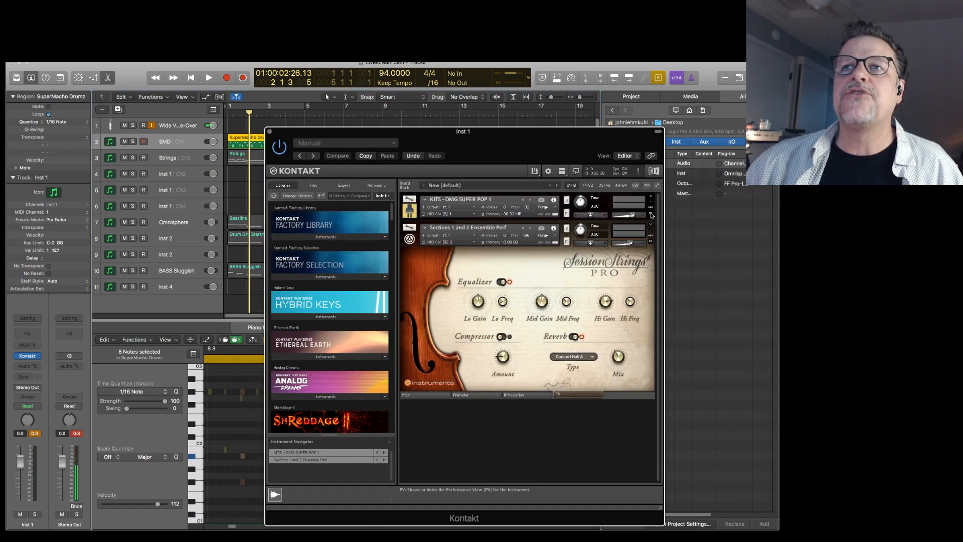
pyautogui.click(651, 215)
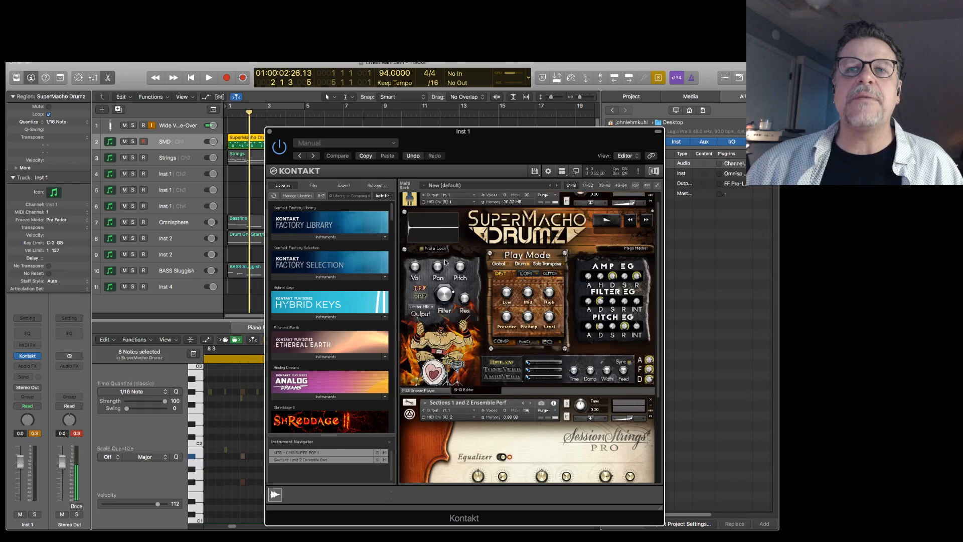
pyautogui.scroll(-2, 451, 400)
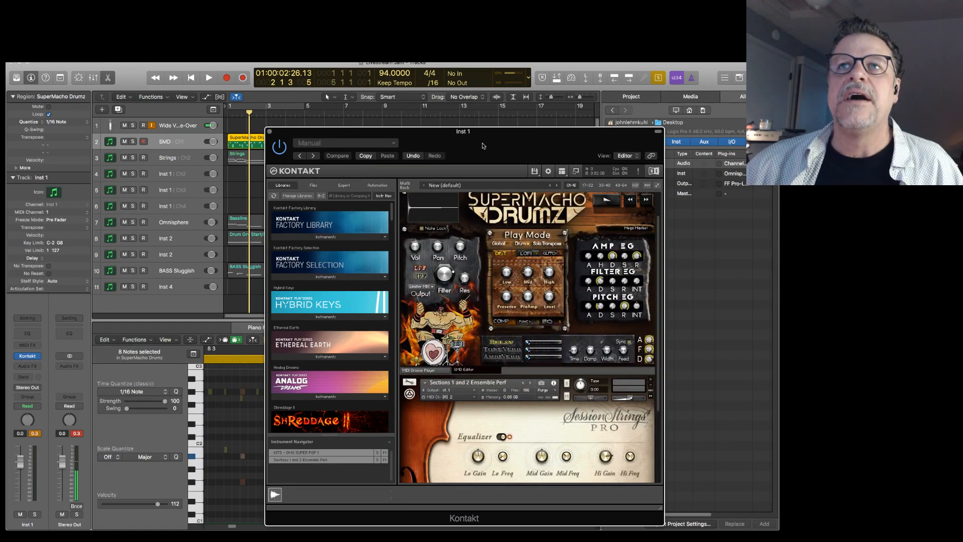
pyautogui.moveTo(484, 146); pyautogui.dragTo(568, 122)
# Check the SMD and Strings tracks, return to SMD, and play its soloed drum region while viewing the kit in Kontakt.
pyautogui.click(176, 142)
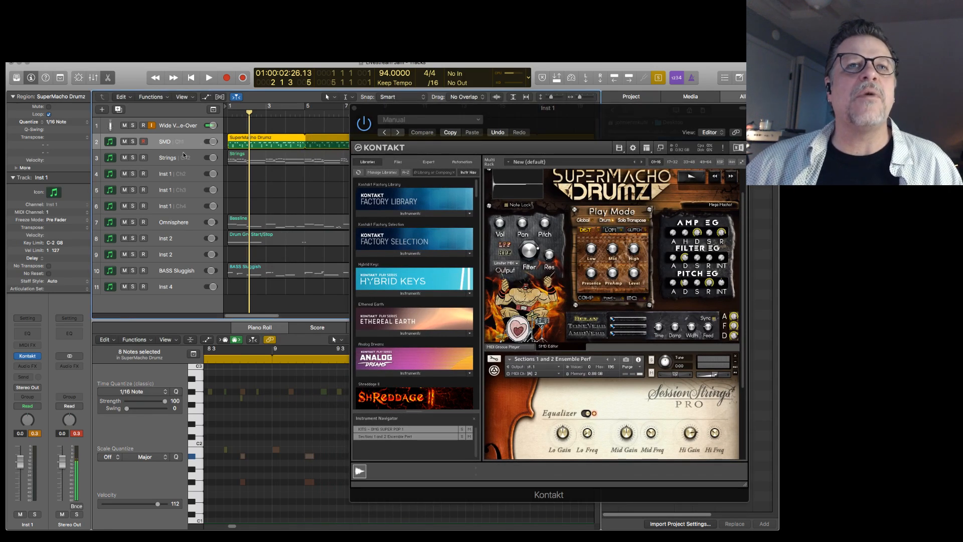
pyautogui.click(179, 159)
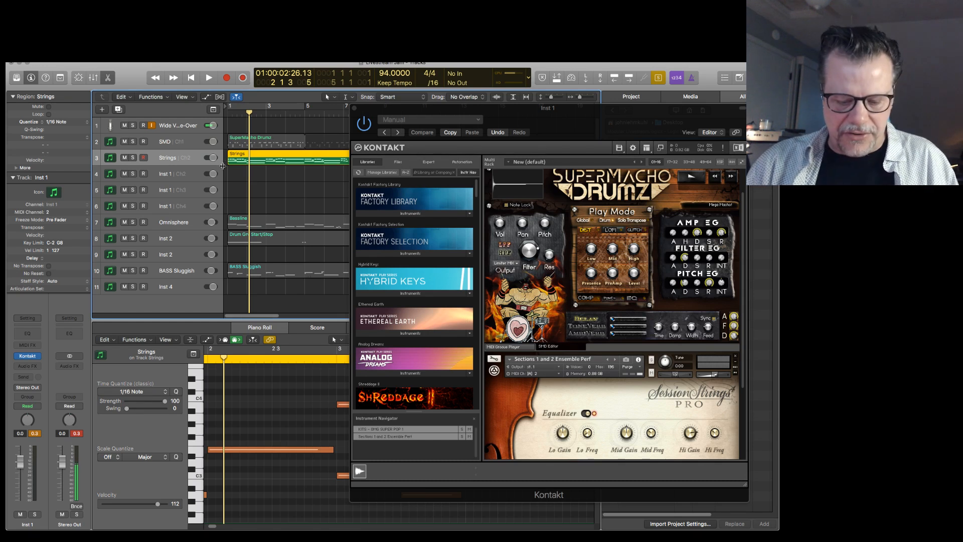
pyautogui.press('Up')
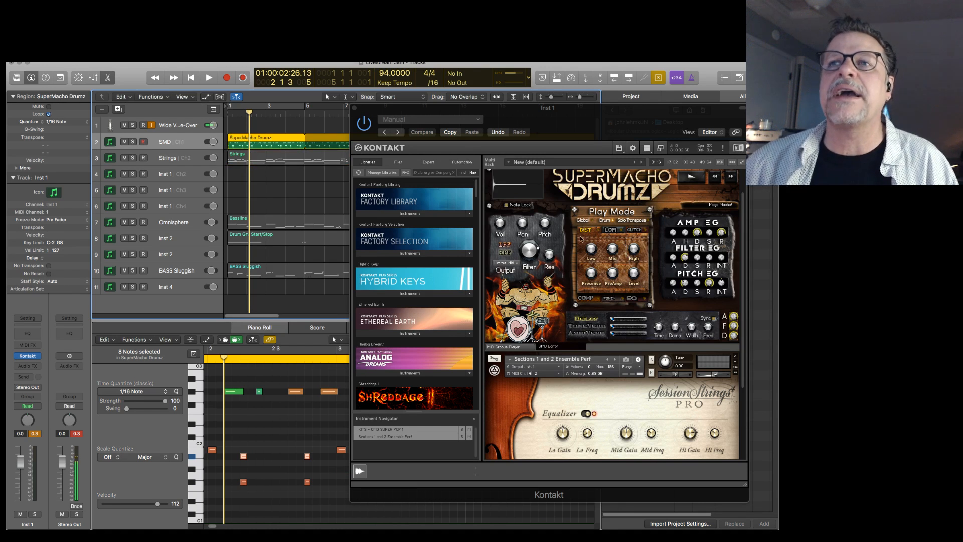
pyautogui.scroll(2, 584, 241)
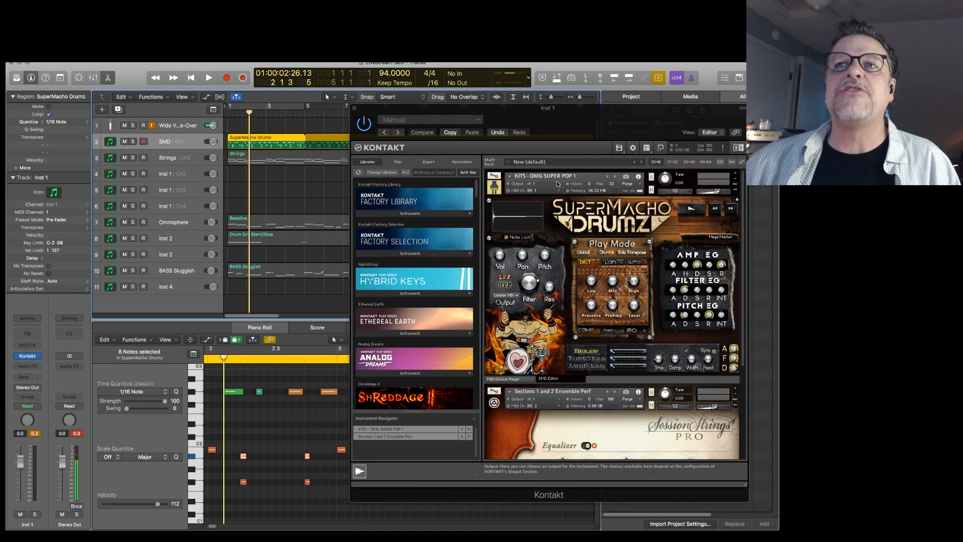
pyautogui.press('space')
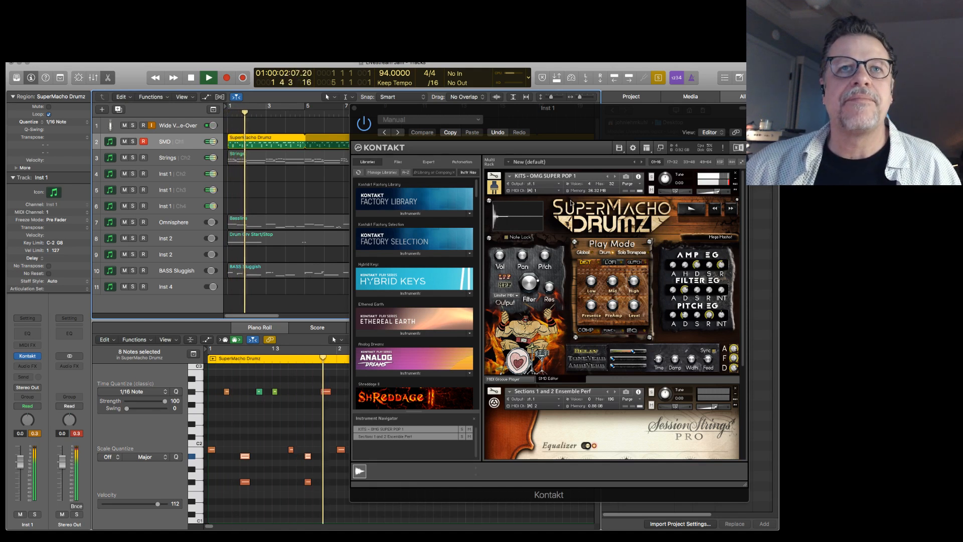
pyautogui.press('space')
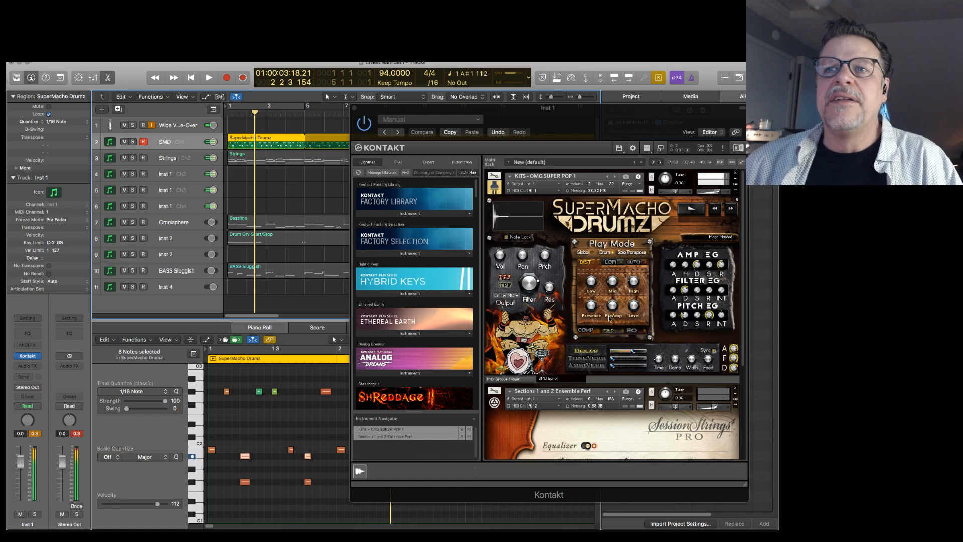
# Set the SuperMacho Drumz kit's Amp EG decay to about 763 ms.
pyautogui.click(699, 267)
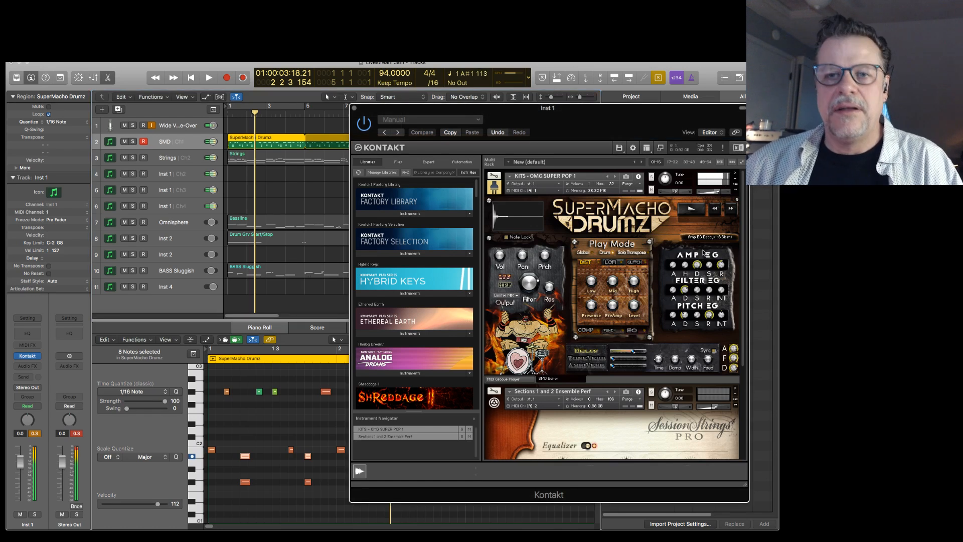
pyautogui.moveTo(703, 251); pyautogui.dragTo(702, 265)
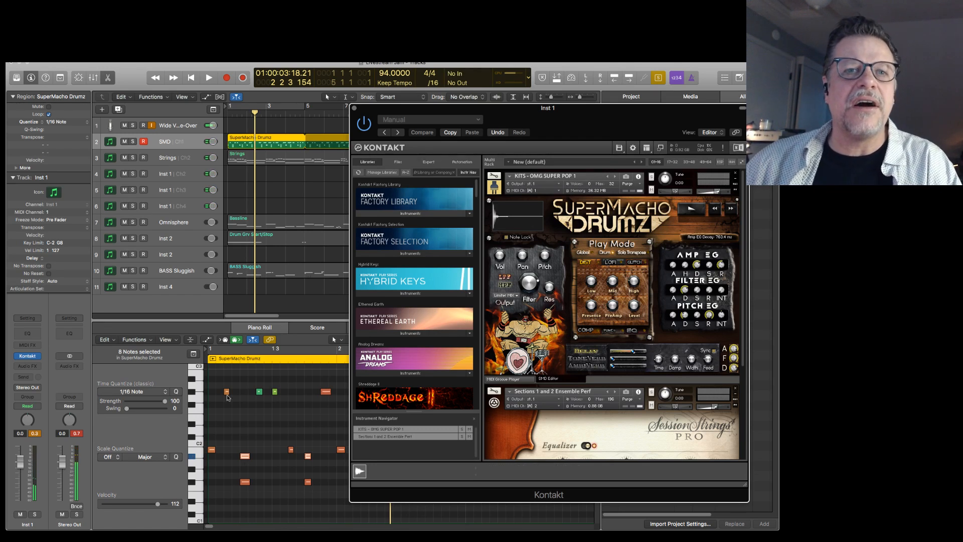
# Select the first note of the lowest visible drum row in the SuperMacho Drumz region and play the region briefly.
pyautogui.scroll(-3, 254, 476)
pyautogui.click(244, 441)
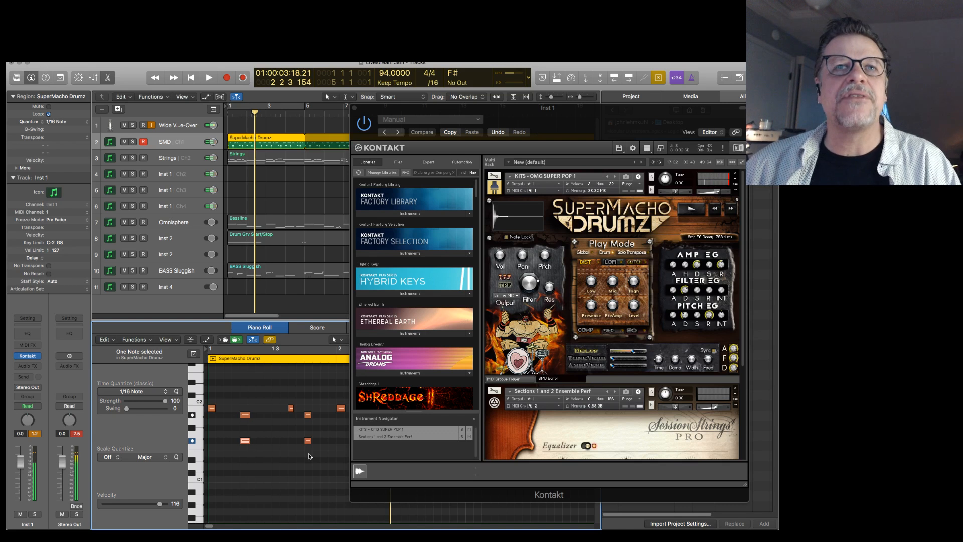
pyautogui.press('space')
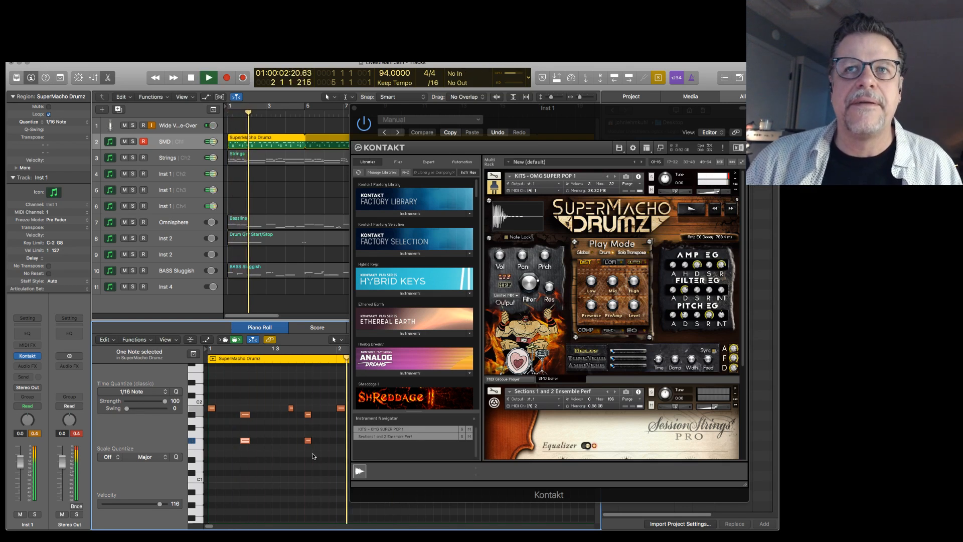
pyautogui.press('space')
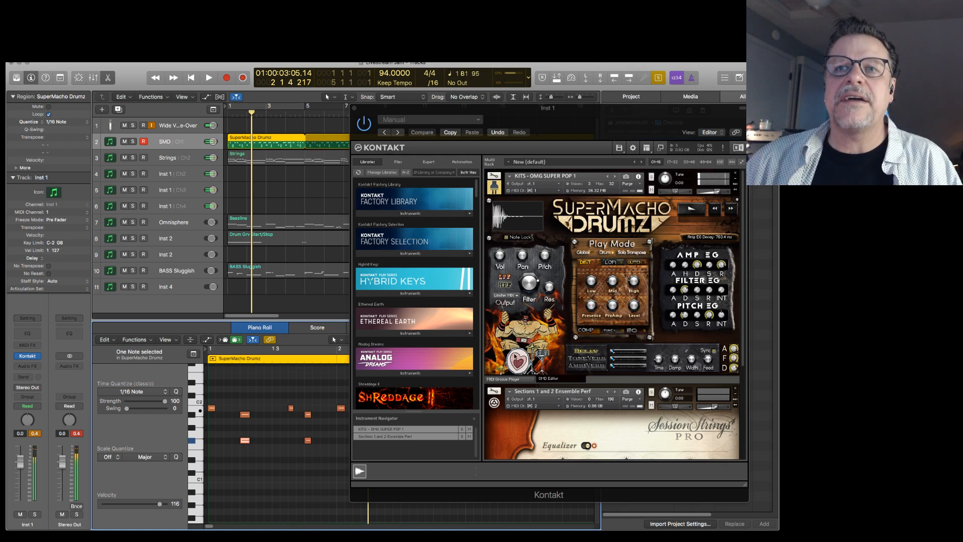
# Set the SuperMacho Drumz kit's volume to about -2.7 dB and audition it from the start of the project.
pyautogui.click(501, 259)
pyautogui.moveTo(501, 261); pyautogui.dragTo(499, 266)
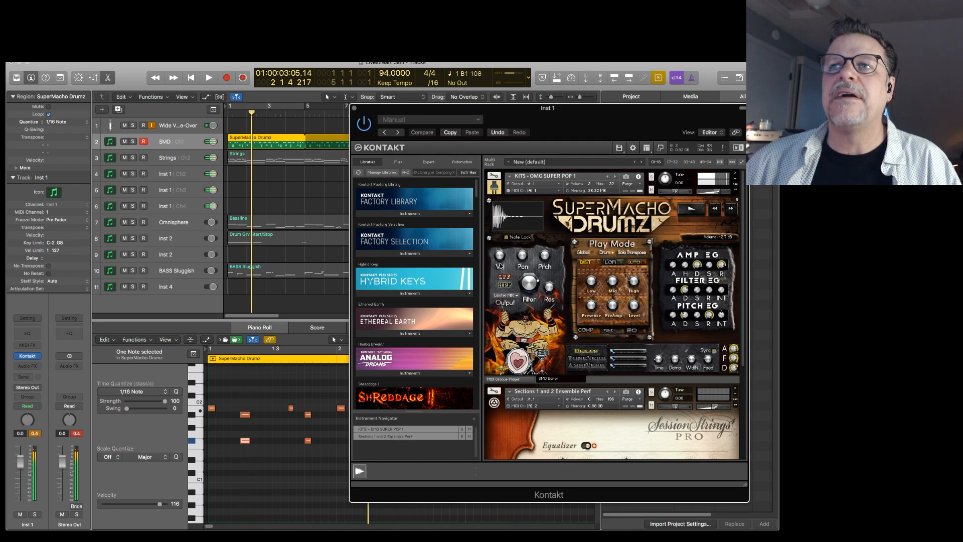
pyautogui.press('Return')
pyautogui.press('space')
pyautogui.press('space')
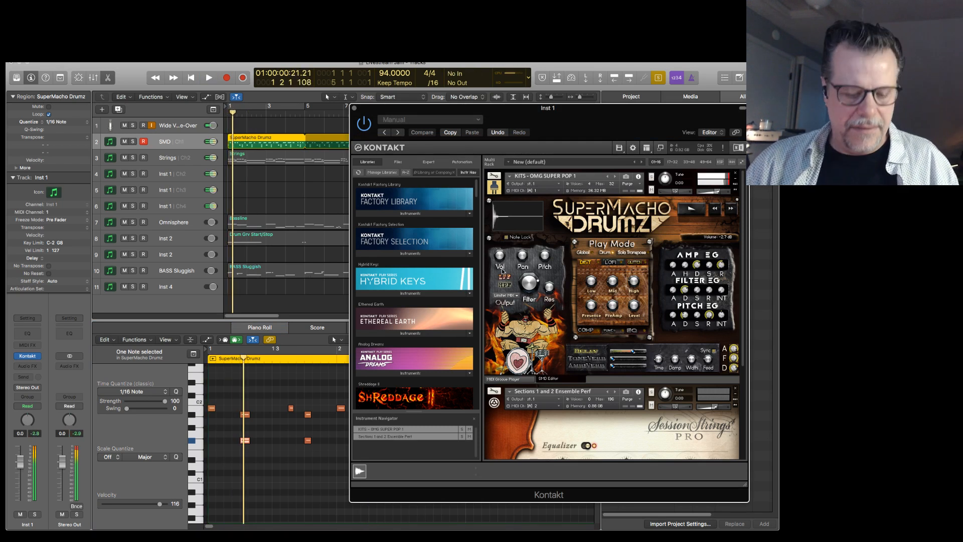
# Switch to the Strings track, collapse the SuperMacho Drumz panel, and view Session Strings Pro's Articulation and Animator pages.
pyautogui.press('Down')
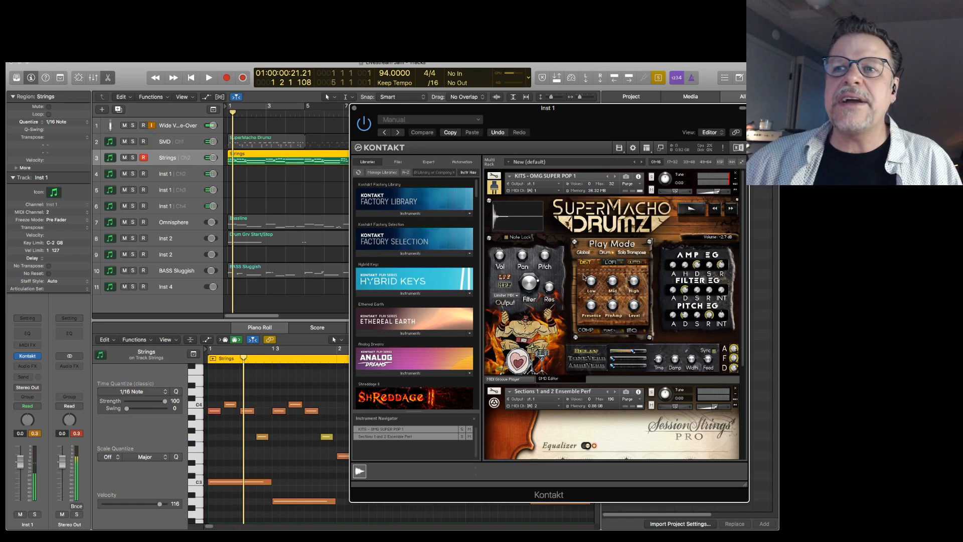
pyautogui.click(737, 192)
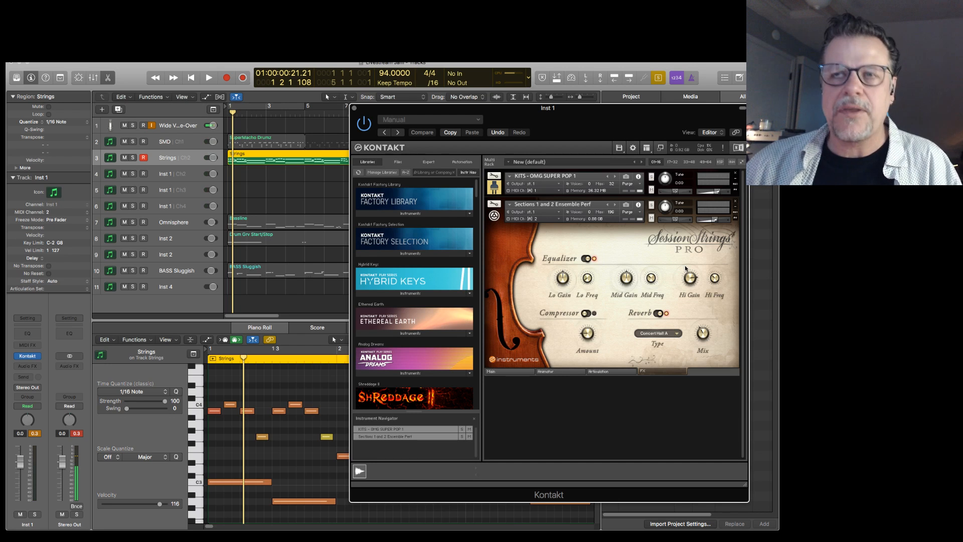
pyautogui.click(177, 158)
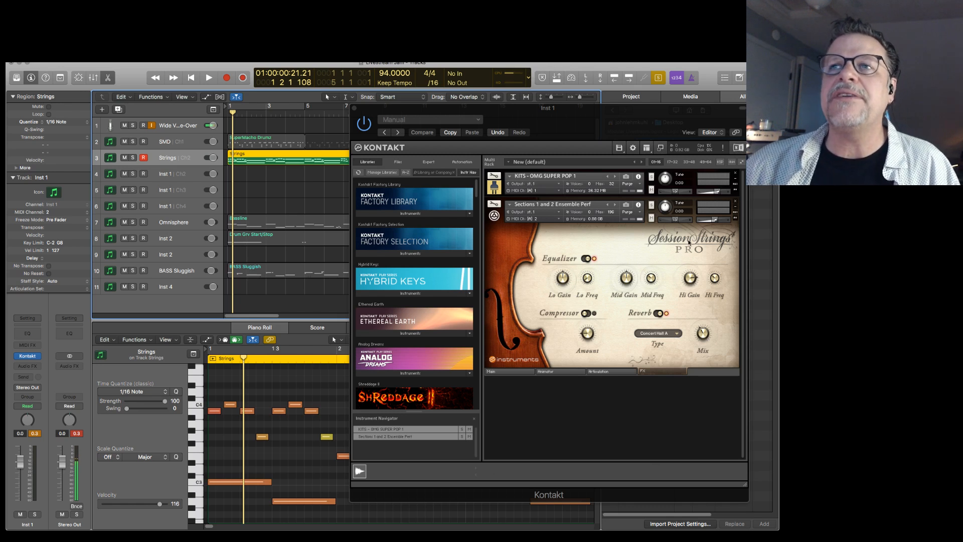
pyautogui.click(603, 371)
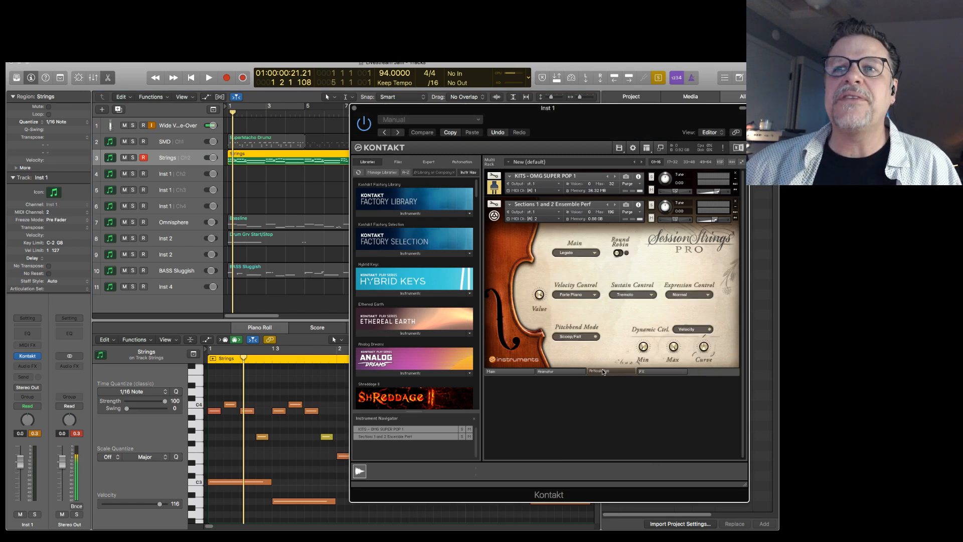
pyautogui.click(573, 370)
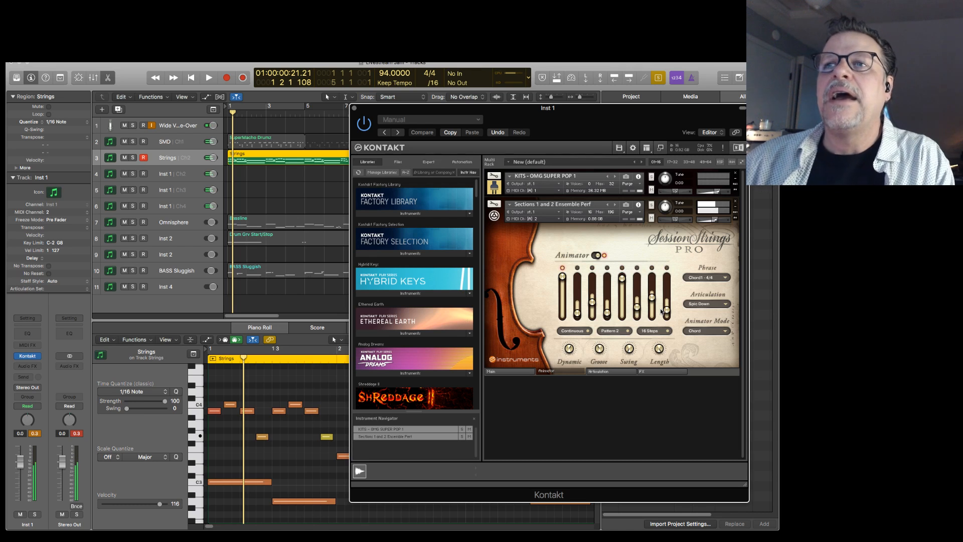
# Try the Spiccato, Staccato, Stac Up and Pizzicato articulations in turn in the Session Strings Pro Animator.
pyautogui.click(705, 303)
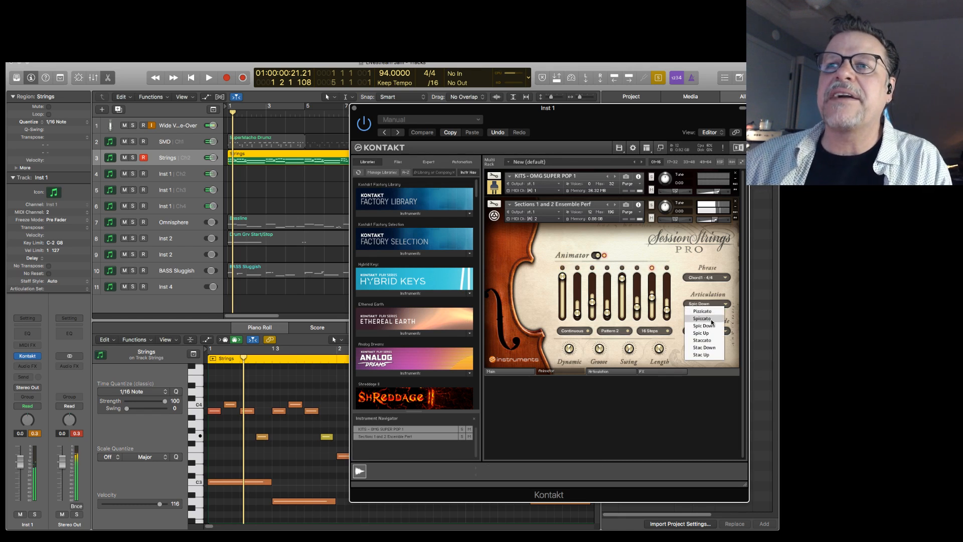
pyautogui.click(702, 318)
pyautogui.click(707, 304)
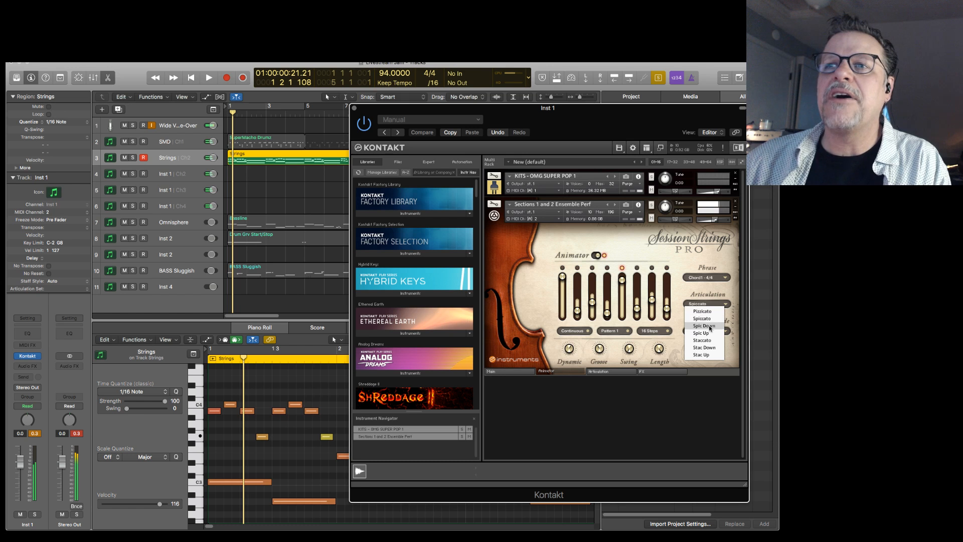
pyautogui.click(707, 340)
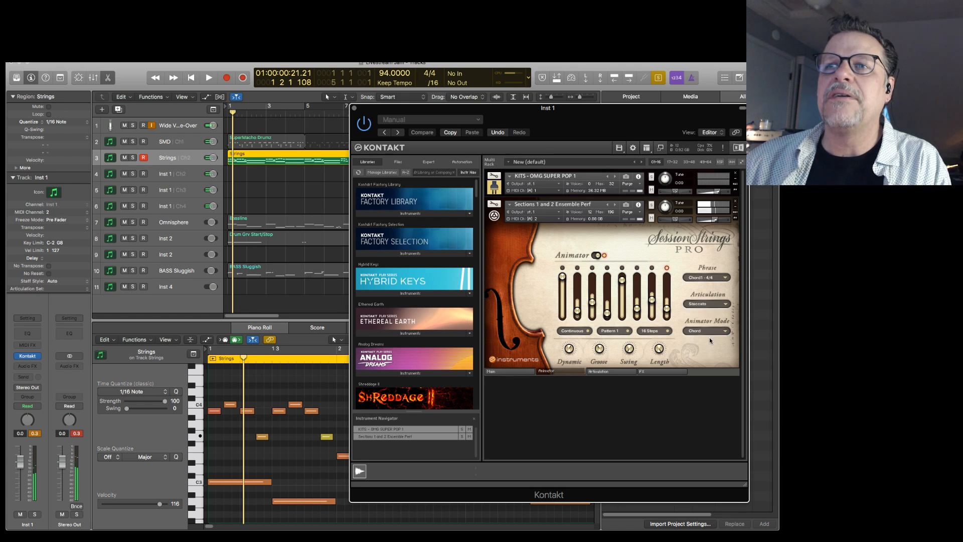
pyautogui.click(713, 304)
pyautogui.click(707, 346)
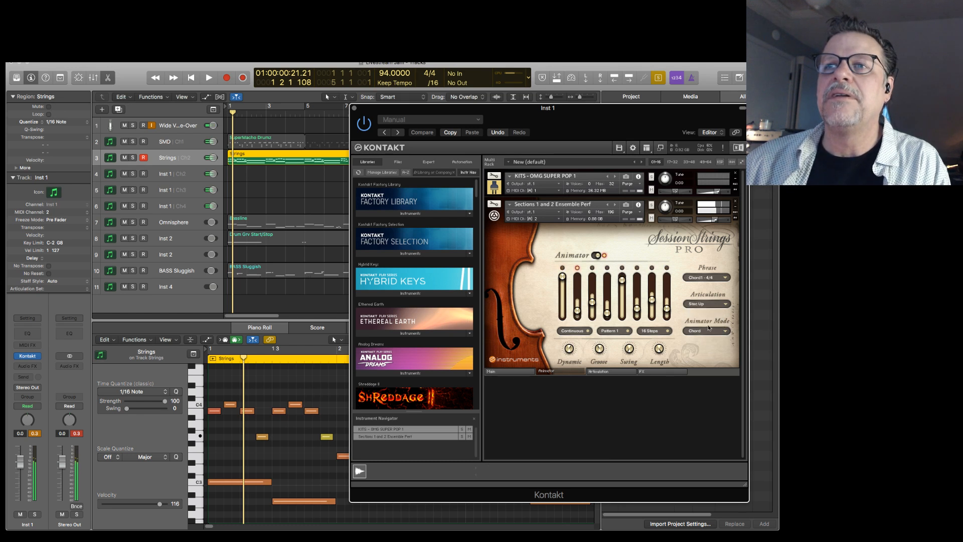
pyautogui.click(707, 304)
pyautogui.click(709, 313)
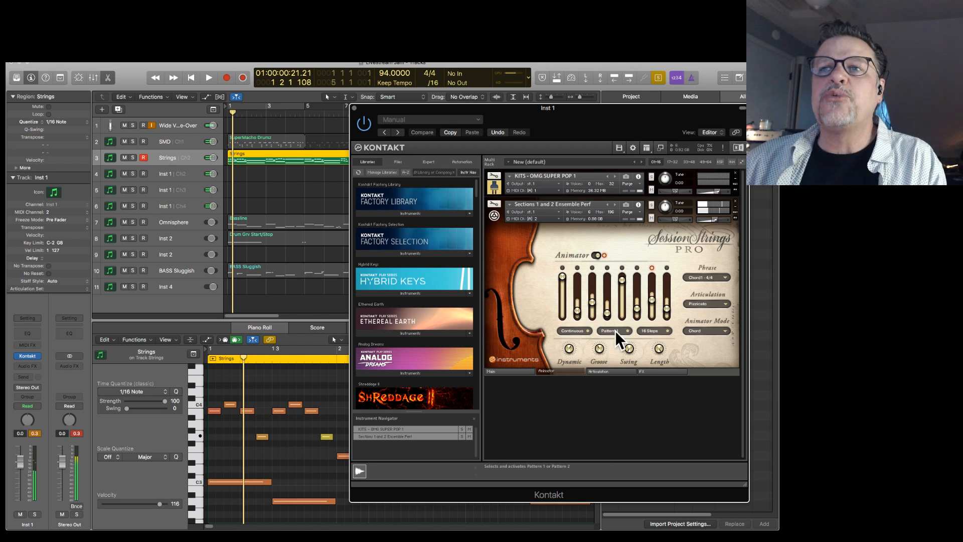
# Lower the second step in Animator Pattern 1, try the Spic Down articulation, and set the articulation to Stac Down.
pyautogui.moveTo(577, 310)
pyautogui.mouseDown()
pyautogui.moveTo(577, 290)
pyautogui.moveTo(577, 316)
pyautogui.mouseUp()
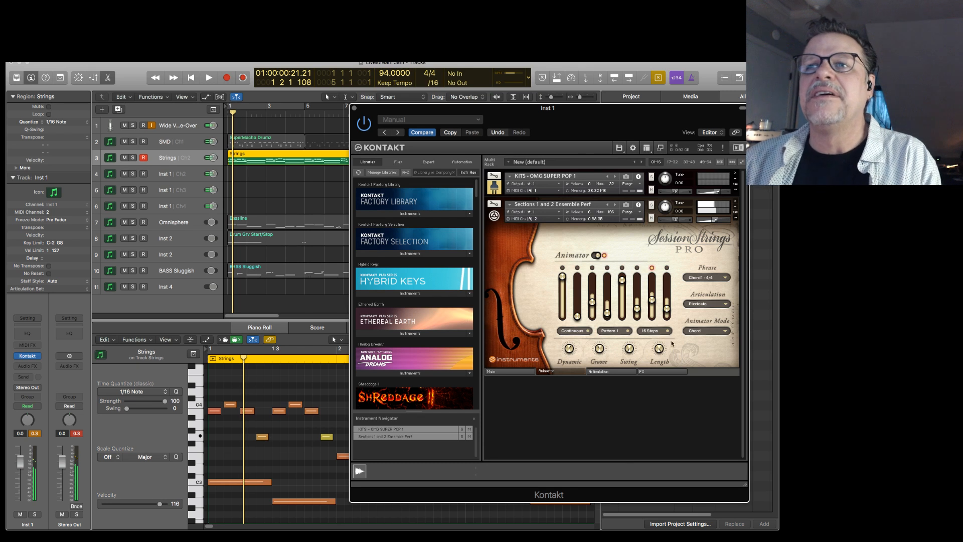
pyautogui.click(712, 302)
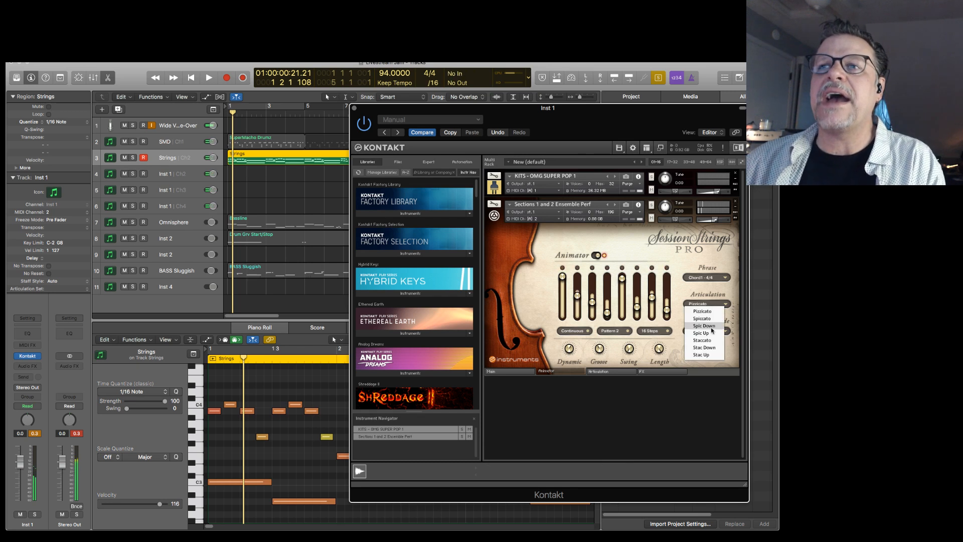
pyautogui.click(712, 325)
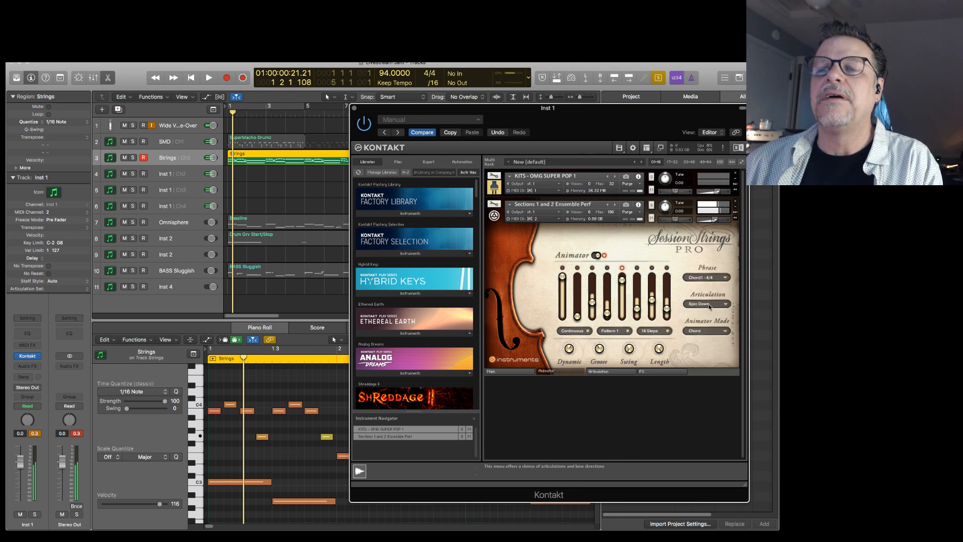
pyautogui.click(710, 304)
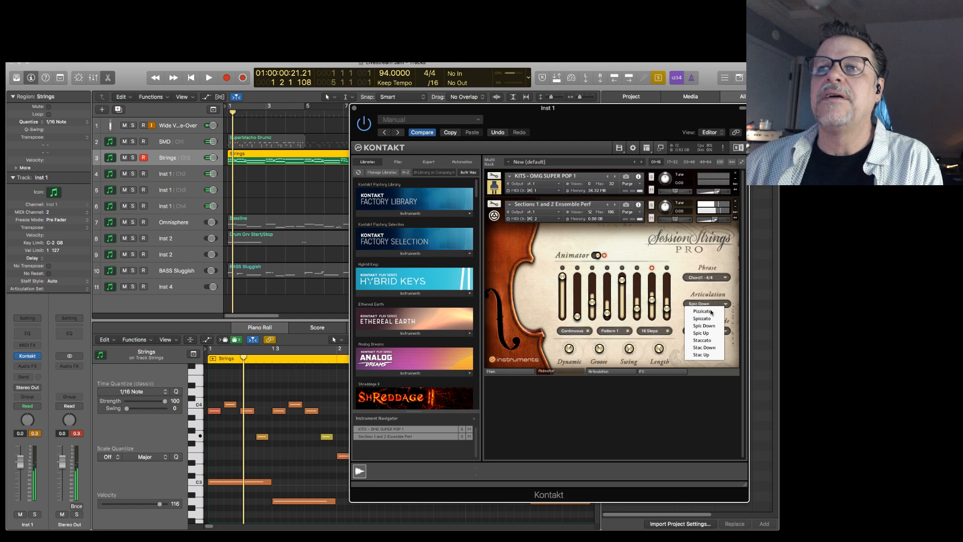
pyautogui.click(711, 347)
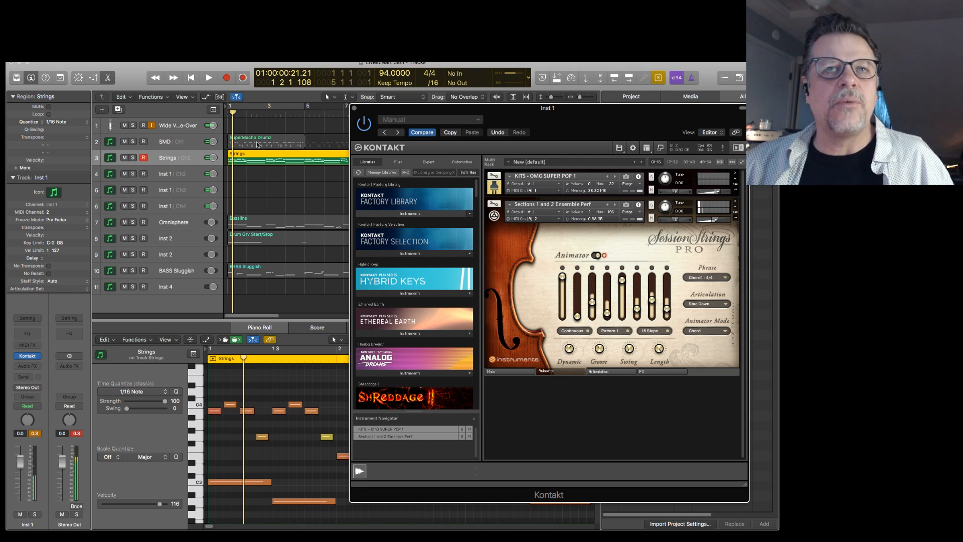
# Play the Strings region from the start, stop it, and add the BASS Sluggish region to the selection.
pyautogui.press('space')
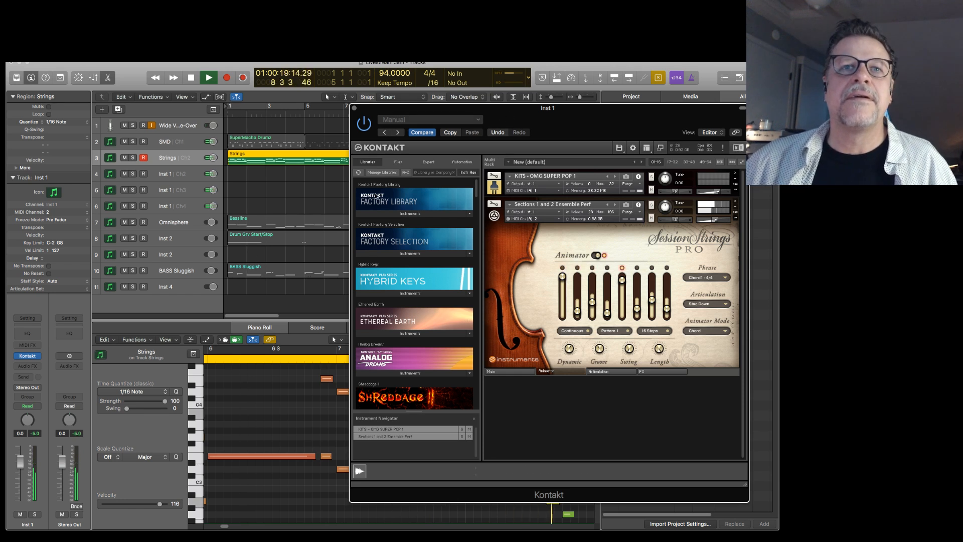
pyautogui.press('space')
pyautogui.keyDown('shift'); pyautogui.click(284, 272); pyautogui.keyUp('shift')
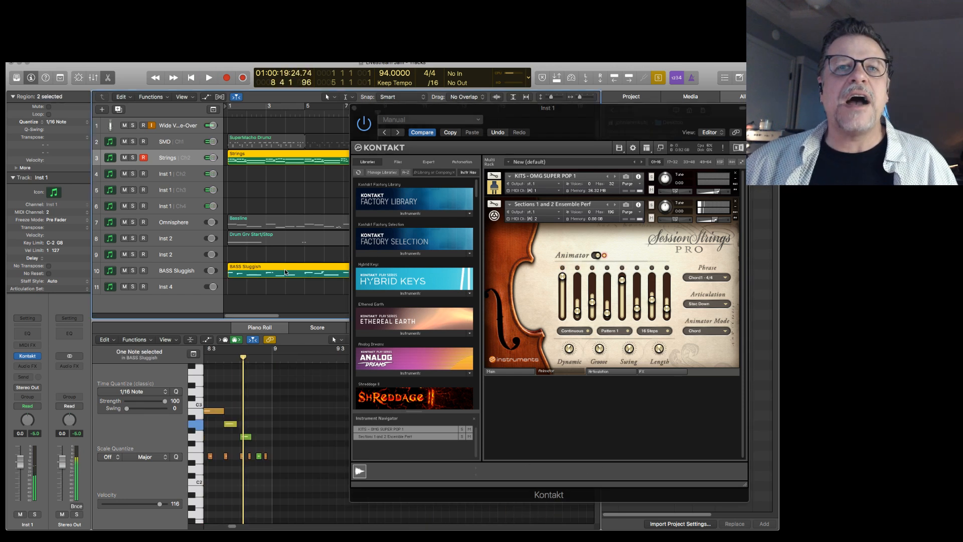
# Open the BASS Sluggish track's Serum instrument, move its window clear of the track list, and play the bass region.
pyautogui.click(161, 274)
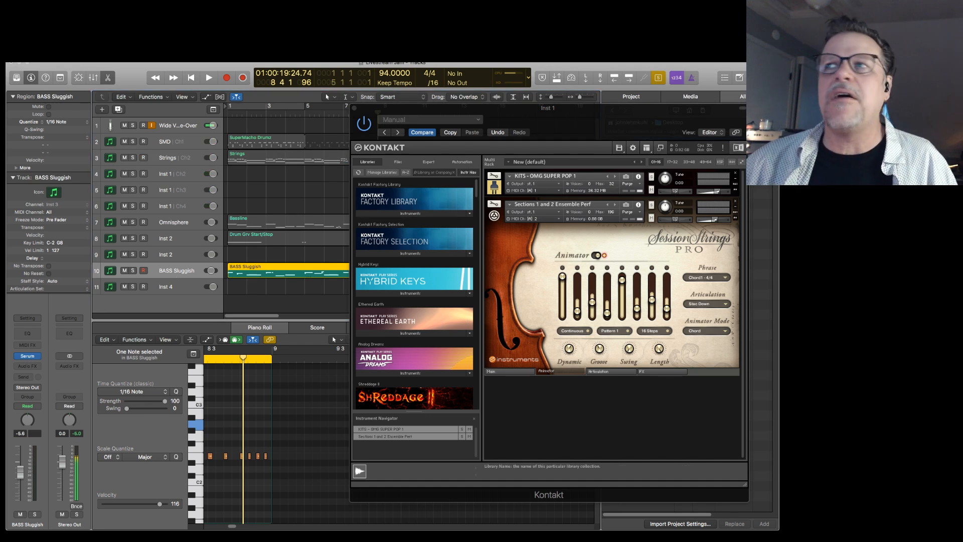
pyautogui.moveTo(630, 141); pyautogui.dragTo(518, 155)
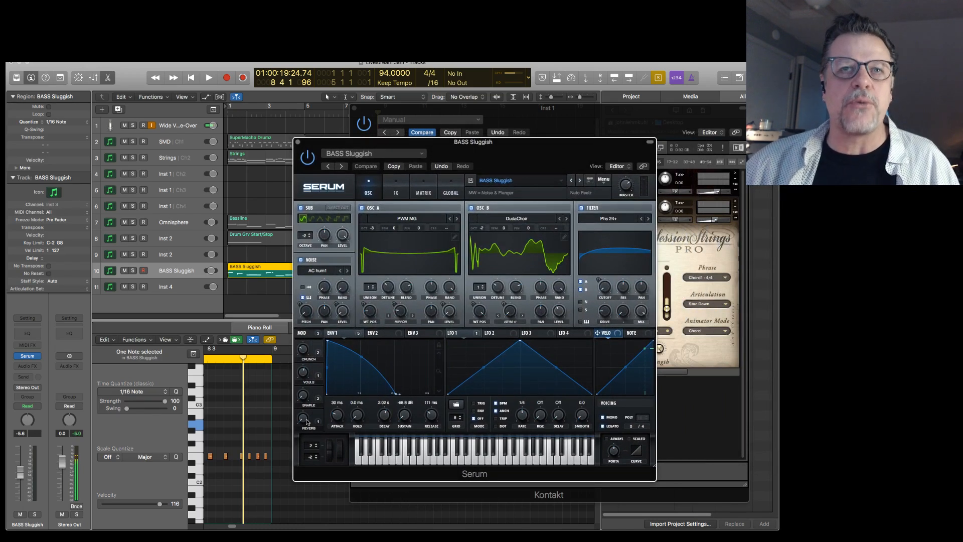
pyautogui.press('space')
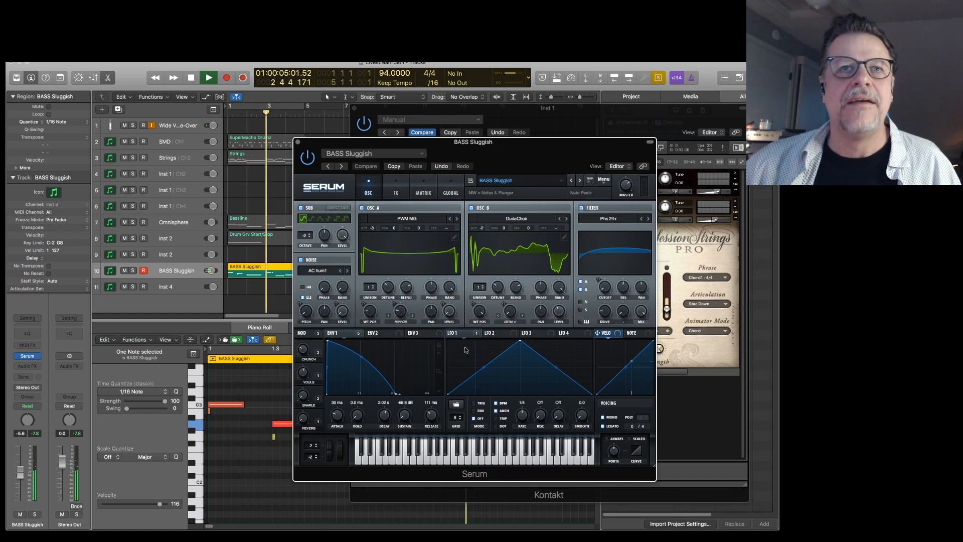
pyautogui.press('space')
# Open the Omnisphere track's Rock It multi and play its Bassline region while viewing the BPM BASS - THOR is ANGRY patch.
pyautogui.click(178, 222)
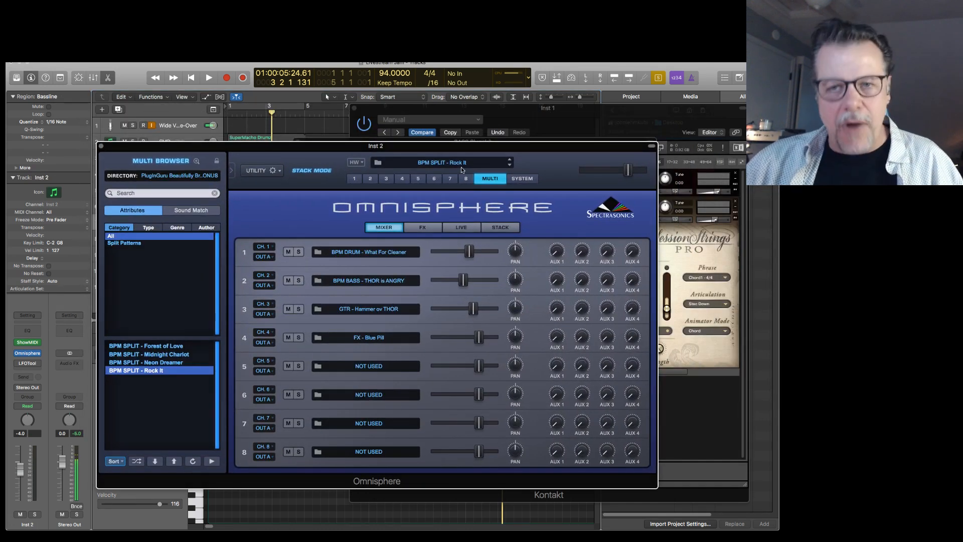
pyautogui.moveTo(467, 153); pyautogui.dragTo(523, 226)
pyautogui.press('space')
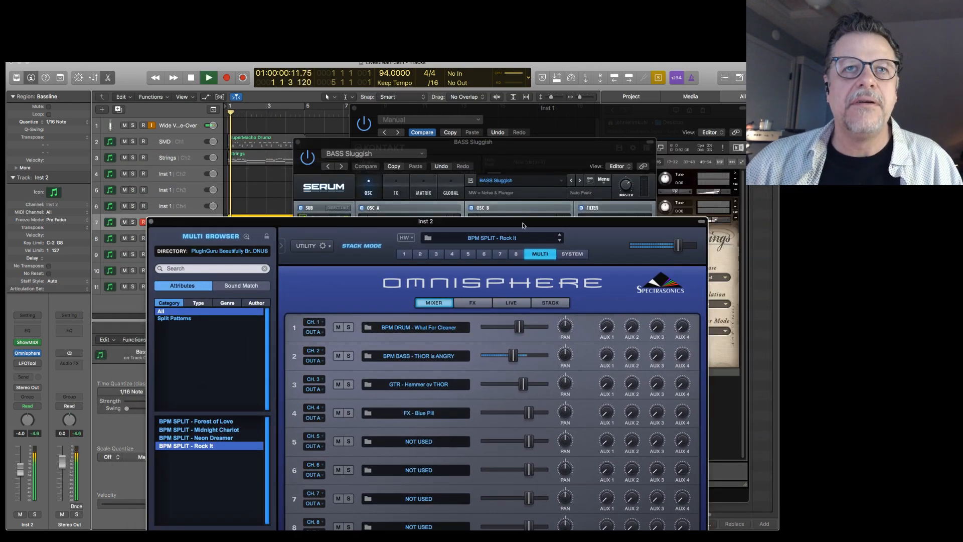
pyautogui.click(421, 254)
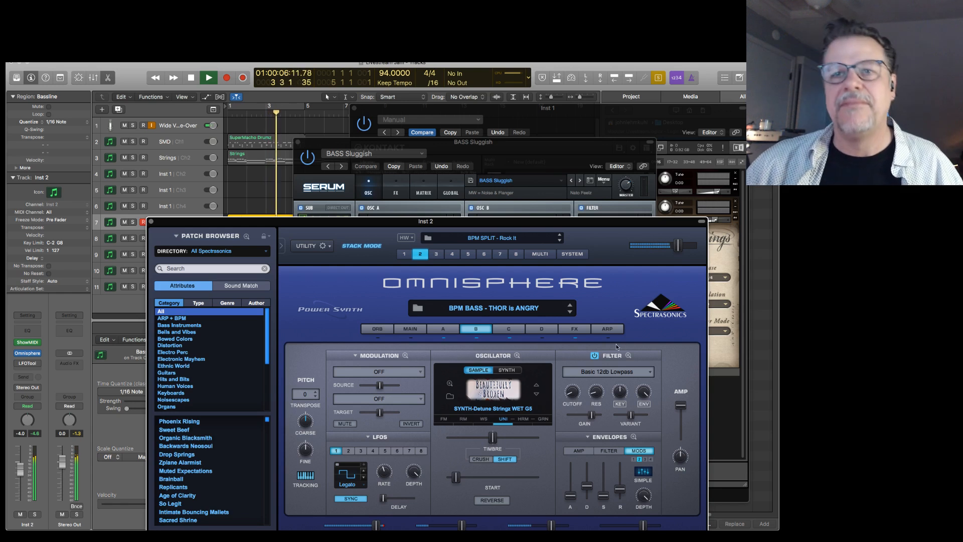
pyautogui.moveTo(609, 222); pyautogui.dragTo(756, 167)
pyautogui.press('space')
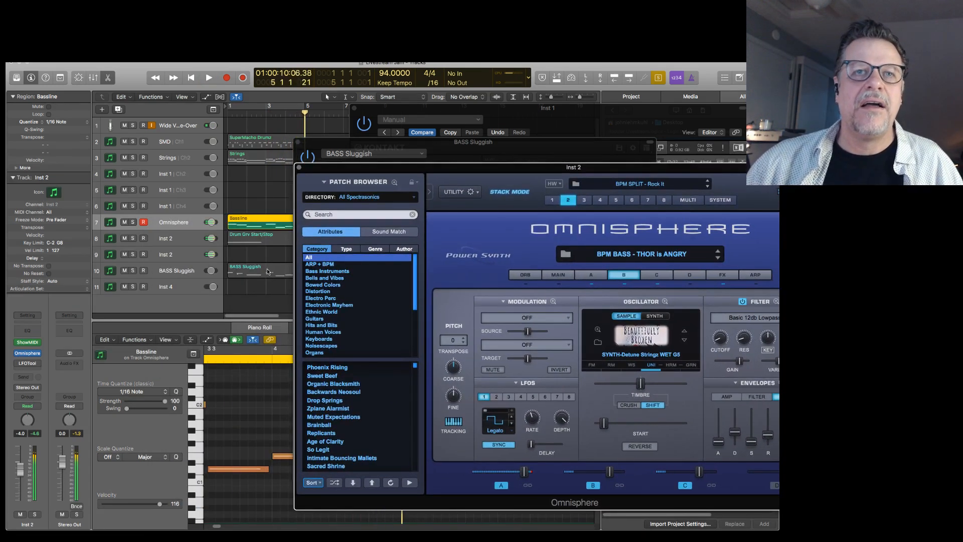
# Play the Bassline and BASS Sluggish regions together, then move the Omnisphere window clear of the arrangement.
pyautogui.keyDown('shift'); pyautogui.click(264, 272); pyautogui.keyUp('shift')
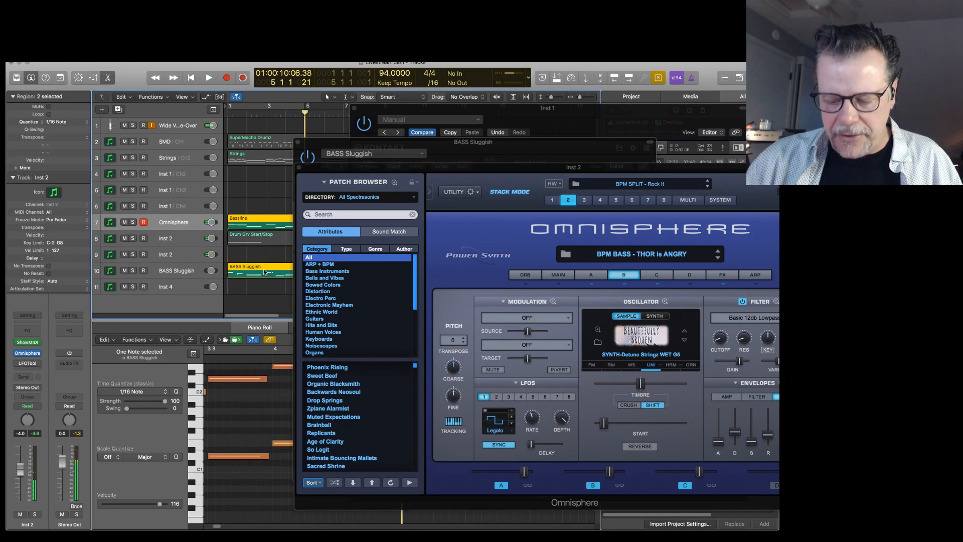
pyautogui.hotkey('shift', 'space')
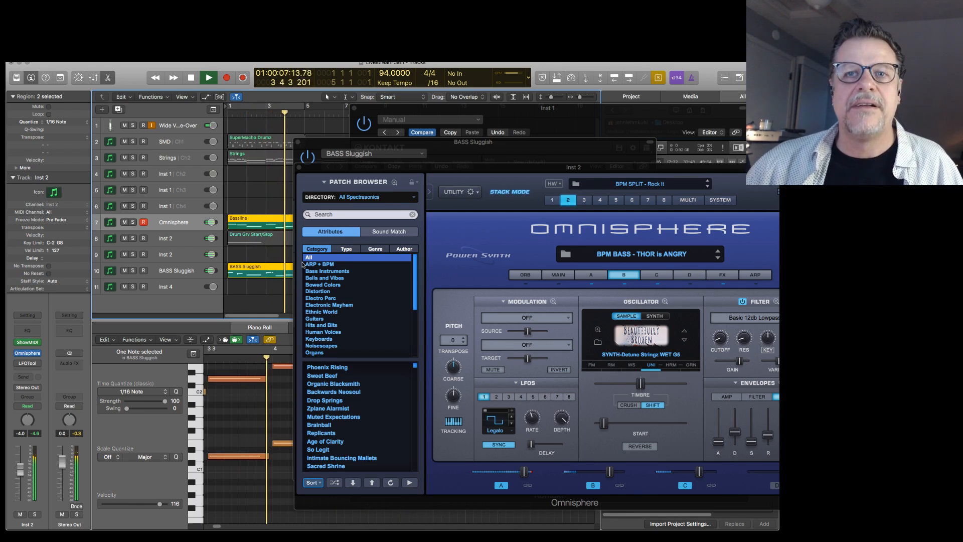
pyautogui.moveTo(527, 169); pyautogui.dragTo(455, 181)
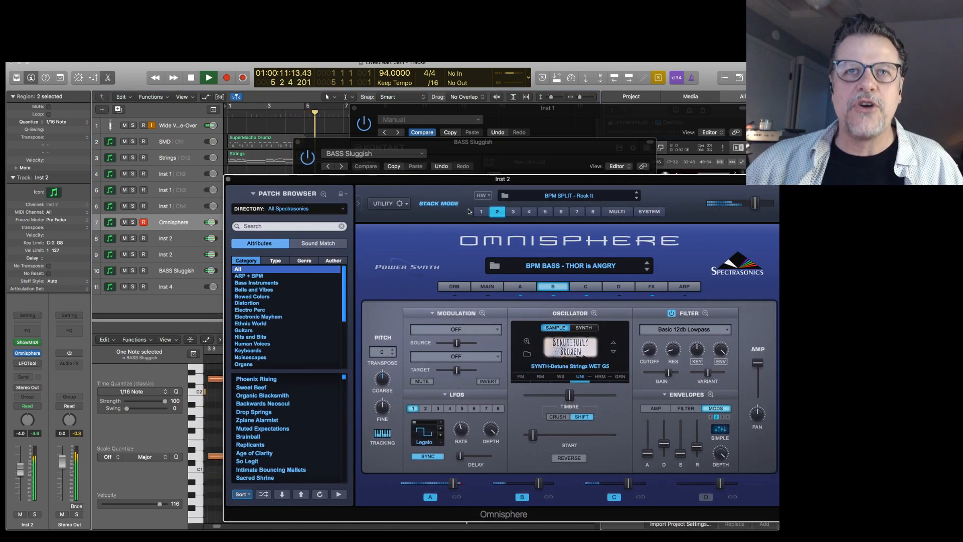
pyautogui.press('space')
pyautogui.moveTo(374, 182); pyautogui.dragTo(492, 179)
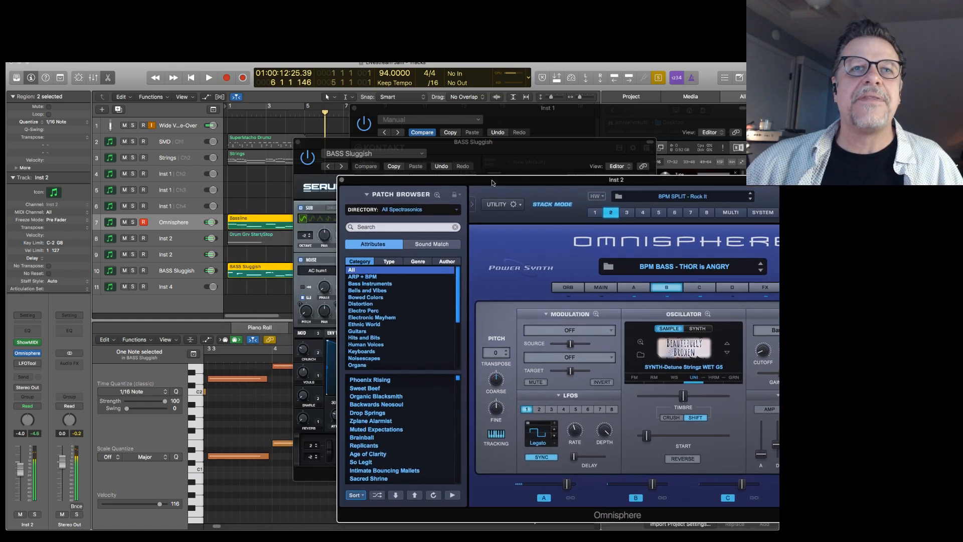
# Select the Drum Grv Start/Stop region and show the multi mixer for BPM SPLIT - Rock It in Omnisphere.
pyautogui.click(249, 237)
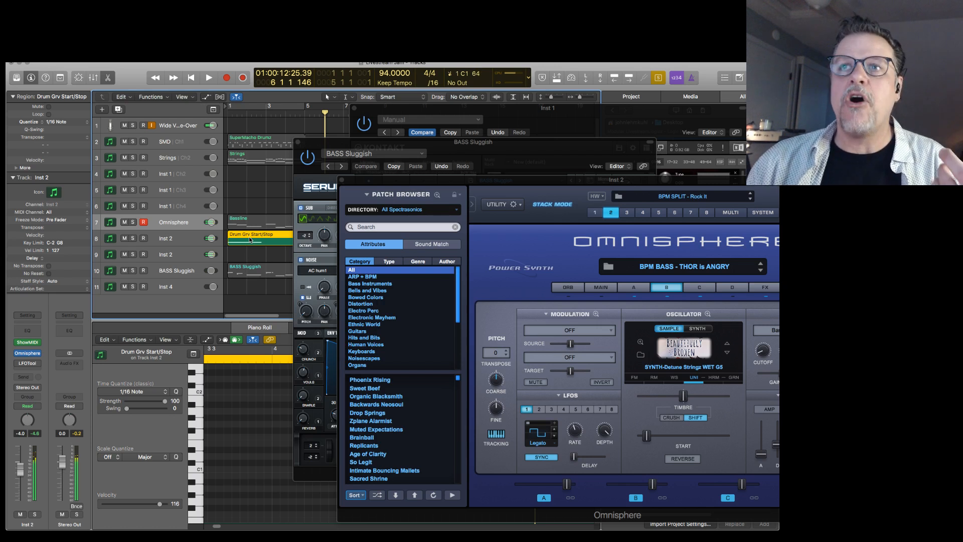
pyautogui.click(721, 212)
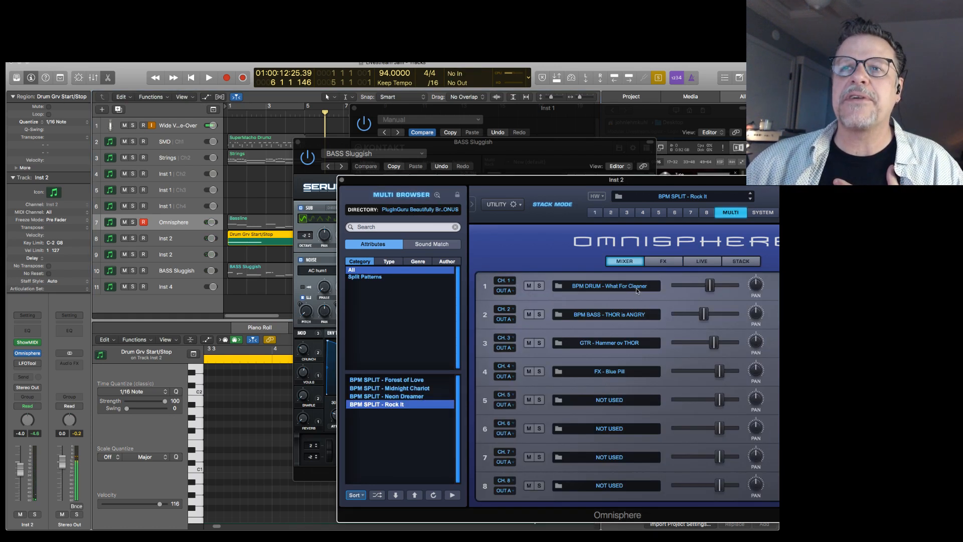
# Play the SuperMacho Drums and Drum Grv Start/Stop regions together with track 8 selected and the Omnisphere window pulled fully into view.
pyautogui.click(169, 240)
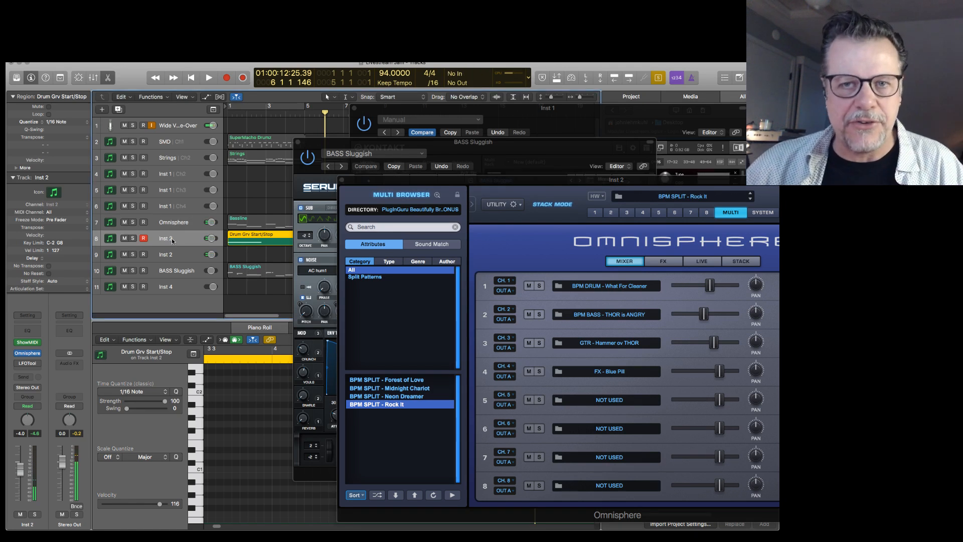
pyautogui.keyDown('shift'); pyautogui.click(244, 145); pyautogui.keyUp('shift')
pyautogui.press('space')
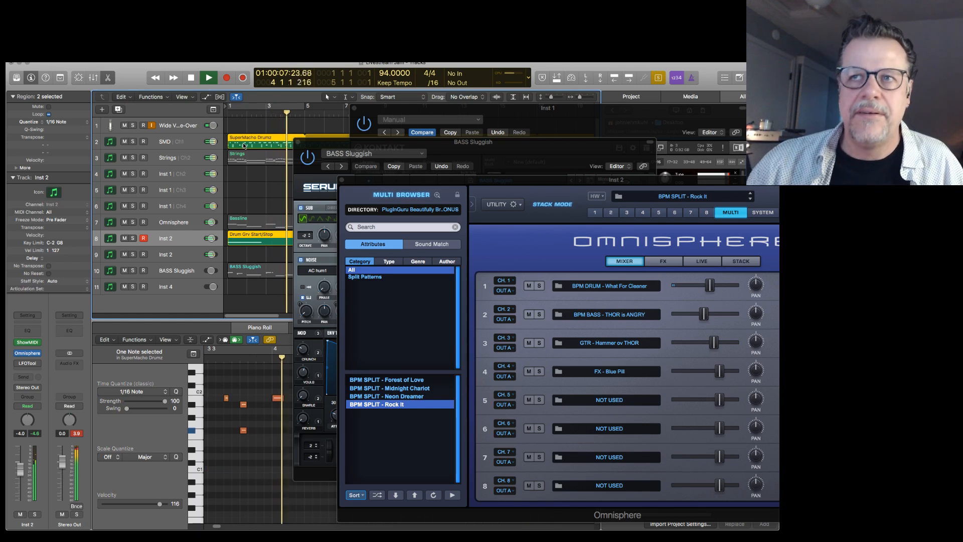
pyautogui.moveTo(510, 184); pyautogui.dragTo(387, 185)
pyautogui.press('space')
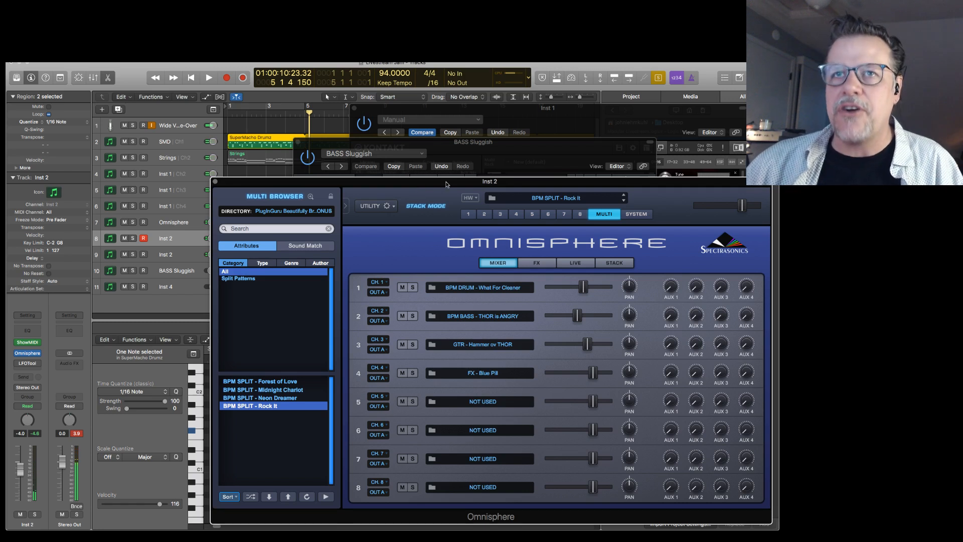
# Clear the Omnisphere, Serum and Kontakt windows away from the arrangement, shrinking Kontakt, and deselect all regions.
pyautogui.moveTo(446, 184); pyautogui.dragTo(449, 185)
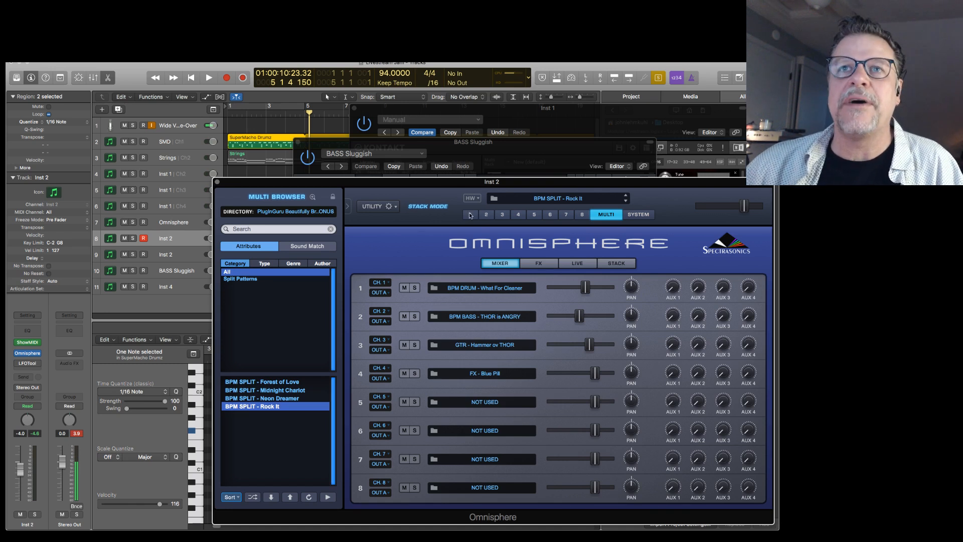
pyautogui.moveTo(443, 184); pyautogui.dragTo(943, 128)
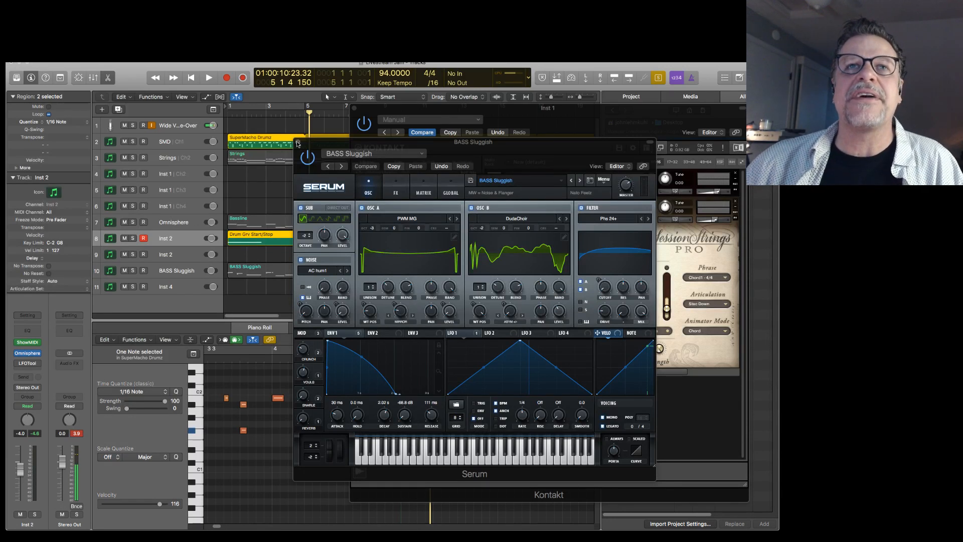
pyautogui.click(363, 146)
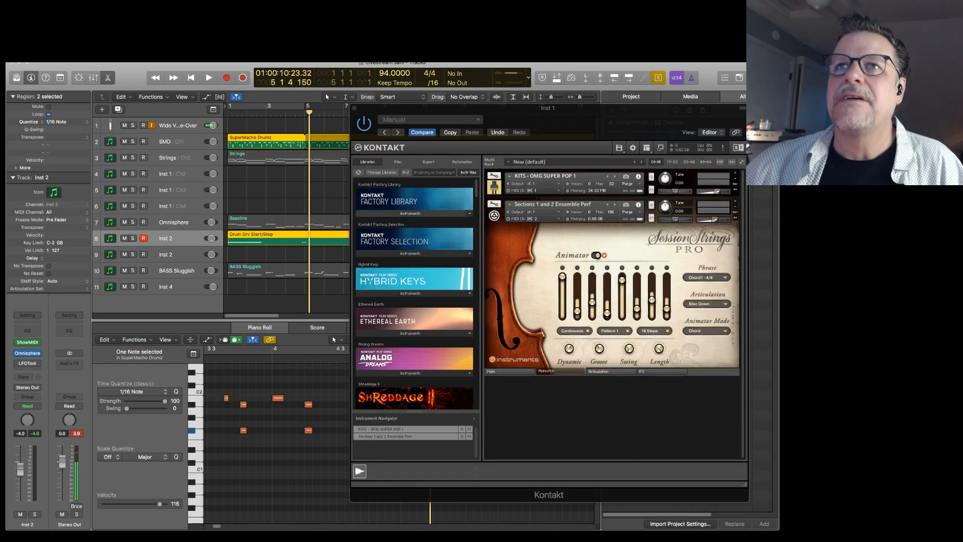
pyautogui.click(743, 108)
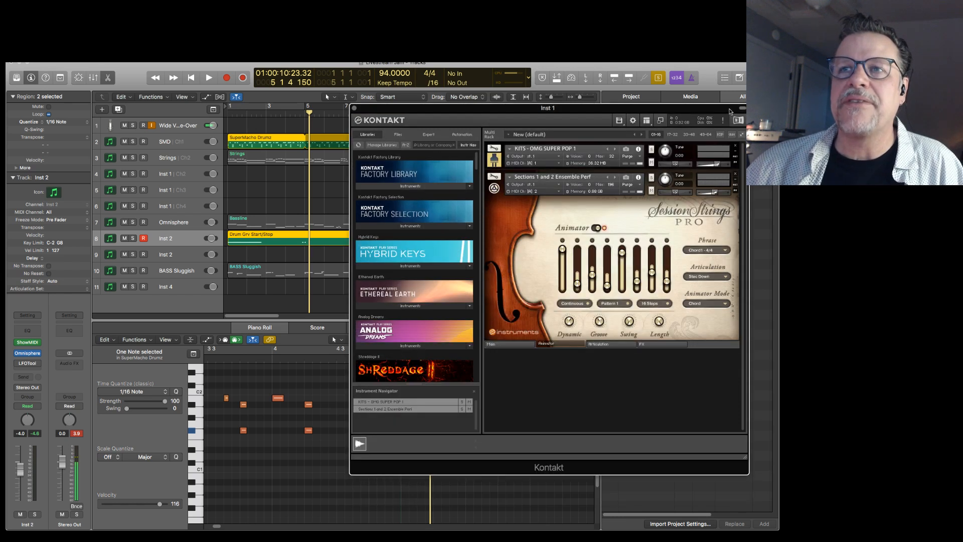
pyautogui.moveTo(745, 460); pyautogui.dragTo(742, 384)
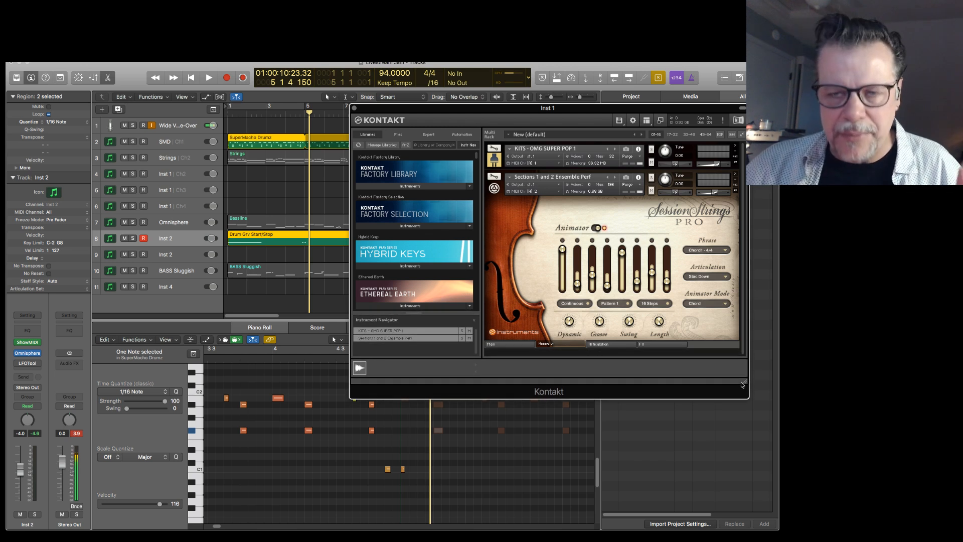
pyautogui.moveTo(585, 109); pyautogui.dragTo(962, 80)
pyautogui.click(312, 189)
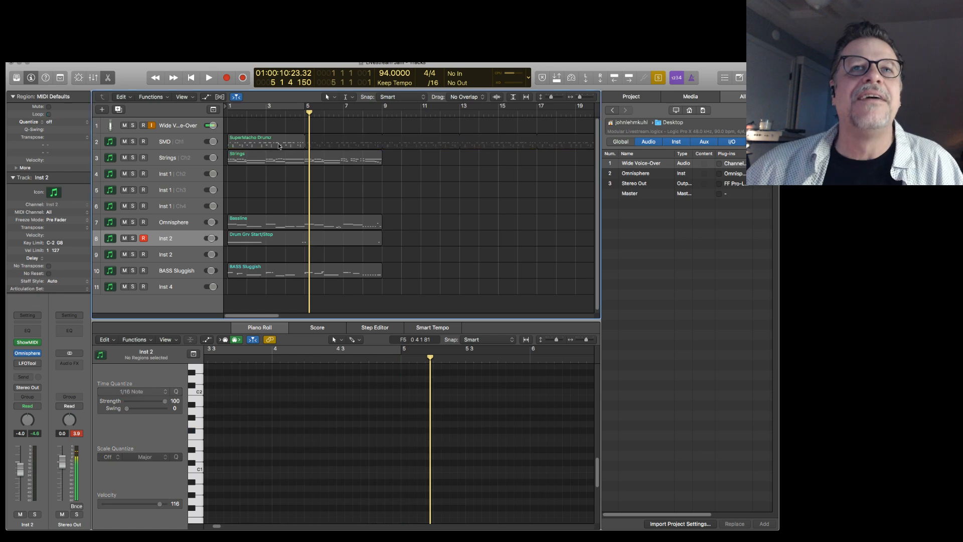
# Set the cycle range from bar 1 to bar 9 and return the playhead to the beginning.
pyautogui.click(274, 108)
pyautogui.moveTo(305, 108); pyautogui.dragTo(381, 119)
pyautogui.press('space')
# Turn off solo mode and play the full arrangement with the empty Inst 2 track 9 selected.
pyautogui.press('space')
pyautogui.press('Return')
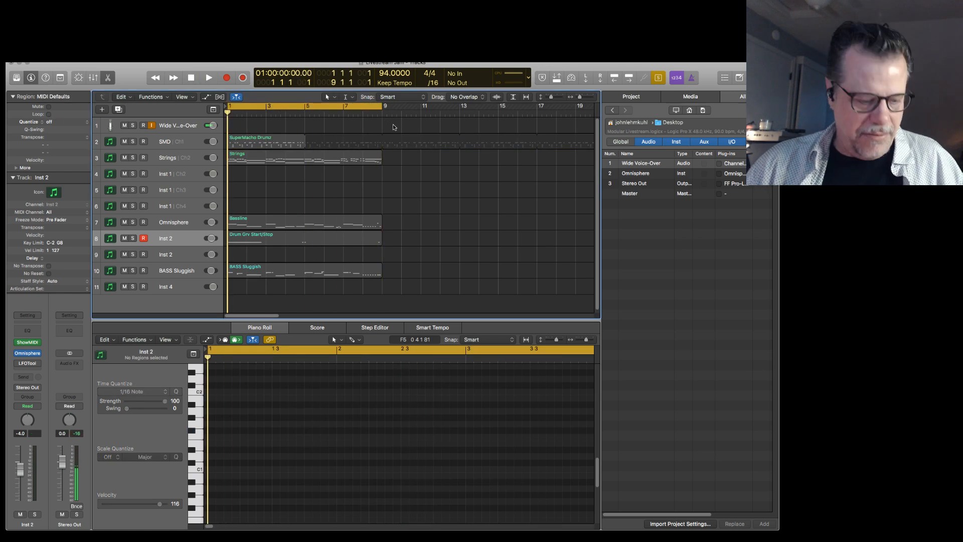
pyautogui.hotkey('ctrl', 's')
pyautogui.press('space')
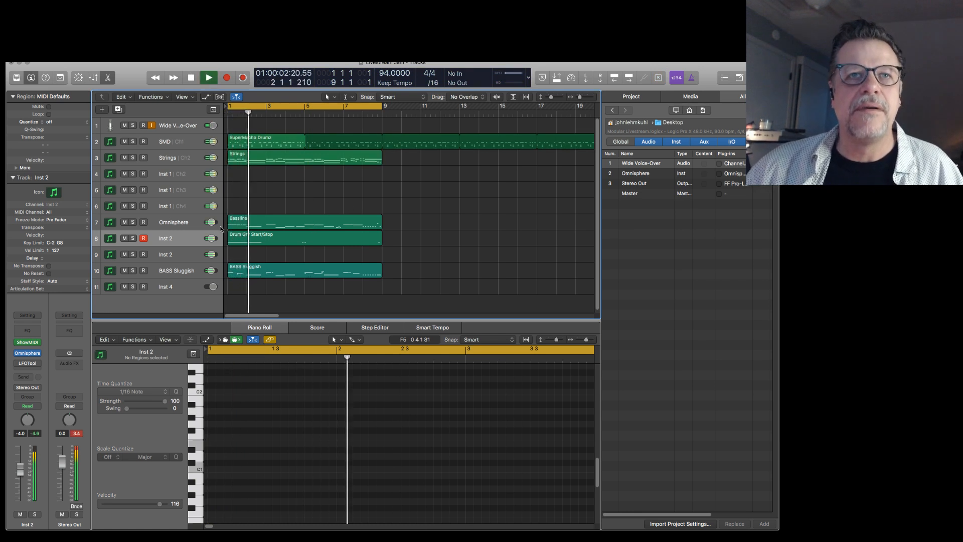
pyautogui.click(177, 259)
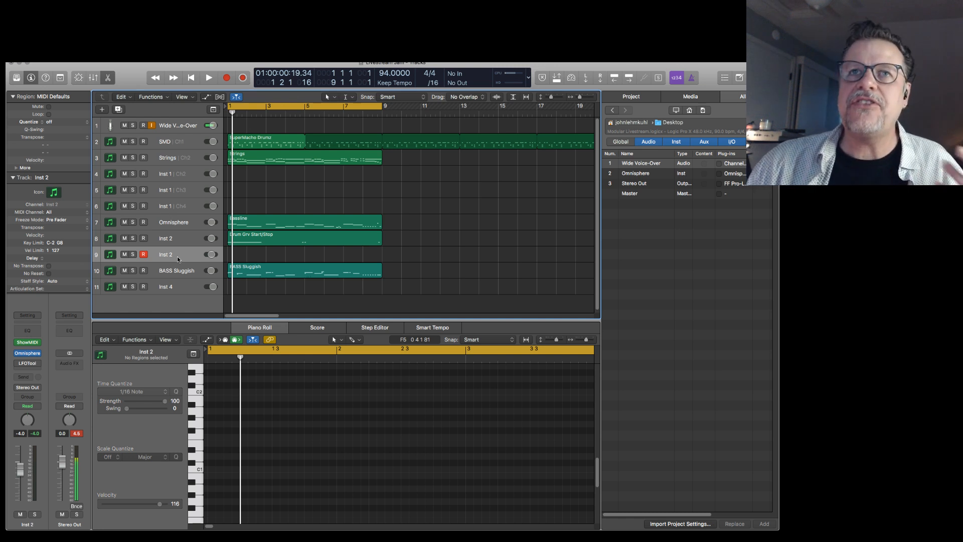
pyautogui.press('Return')
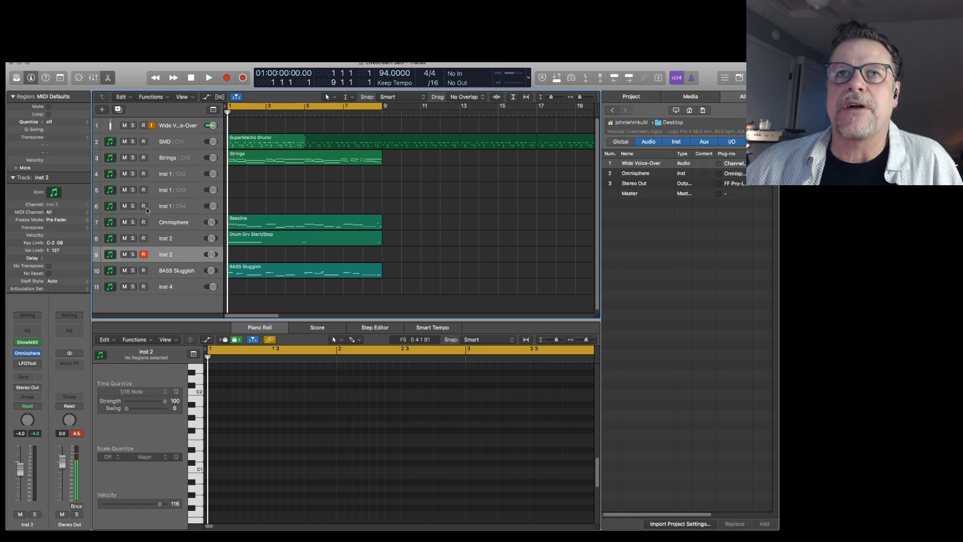
# Copy the SuperMacho Drums region to bar 5 and turn off looping for the copy.
pyautogui.press('super+Left')
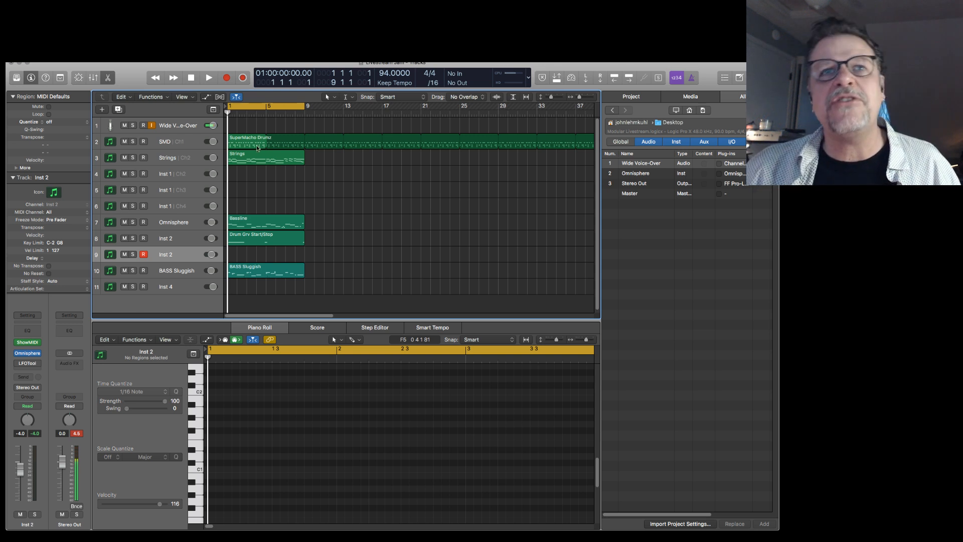
pyautogui.moveTo(247, 142); pyautogui.dragTo(285, 142)
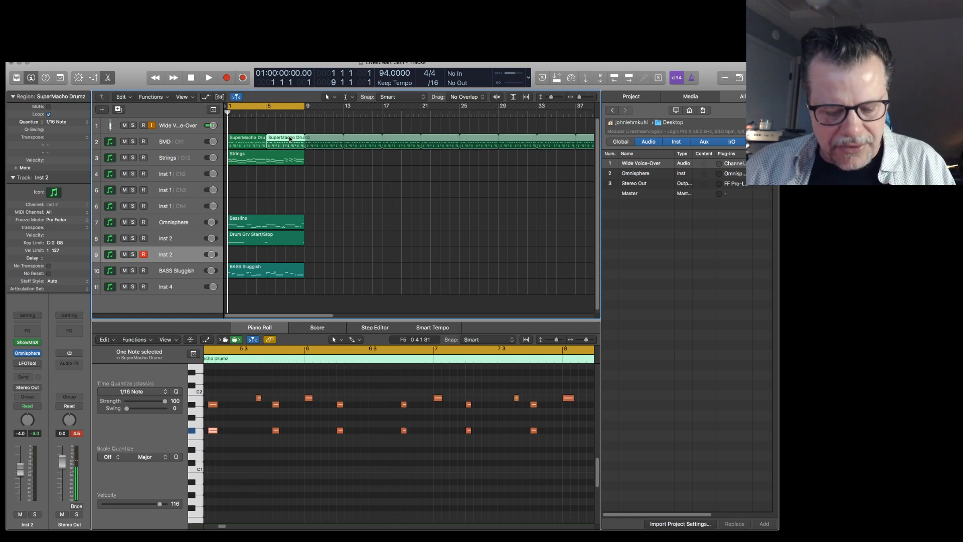
pyautogui.press('l')
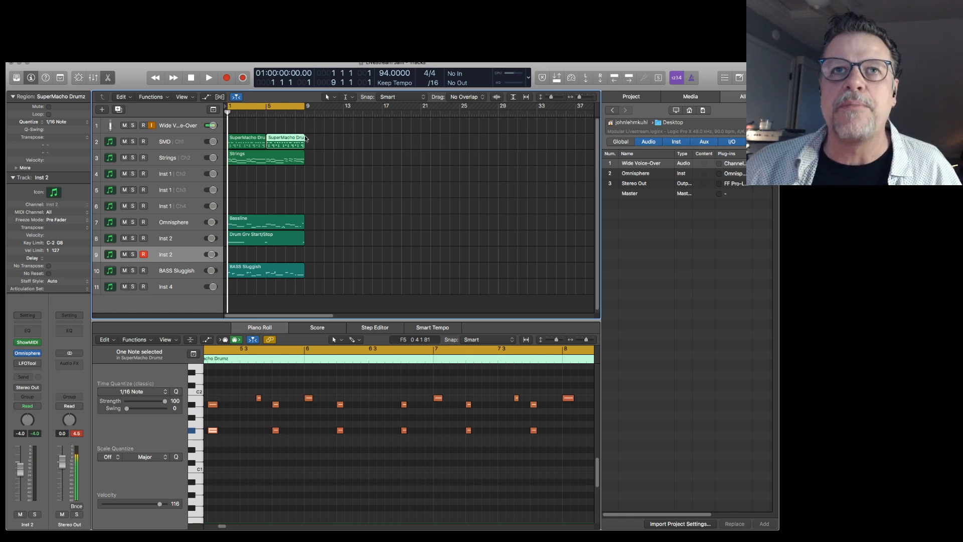
# In the second SuperMacho Drums region, copy upper-row drum notes to add hits across bar 5, including one on beat 4.
pyautogui.click(312, 184)
pyautogui.click(280, 136)
pyautogui.press('/')
pyautogui.write('5')
pyautogui.press('Return')
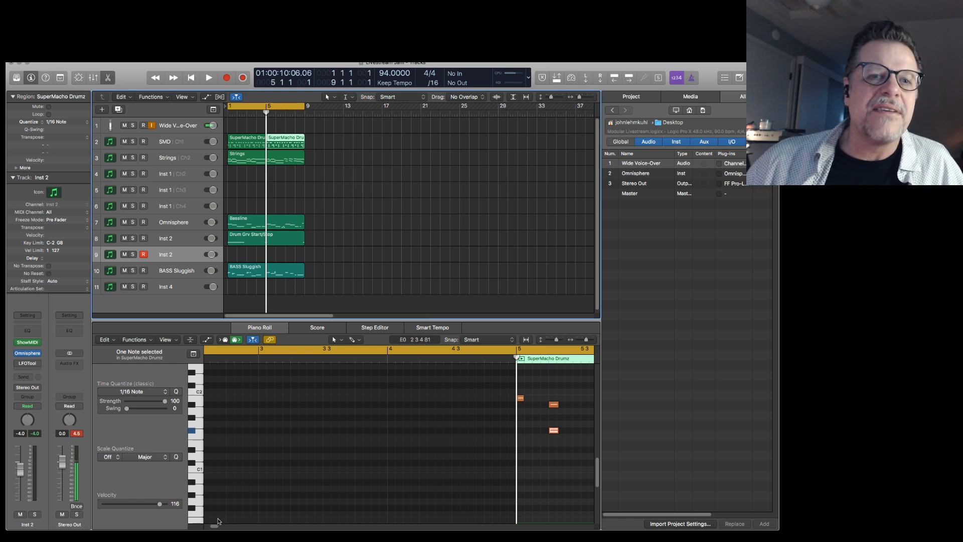
pyautogui.moveTo(213, 526); pyautogui.dragTo(219, 527)
pyautogui.click(230, 400)
pyautogui.scroll(3, 236, 396)
pyautogui.click(245, 388)
pyautogui.moveTo(246, 389); pyautogui.dragTo(327, 392)
pyautogui.click(294, 390)
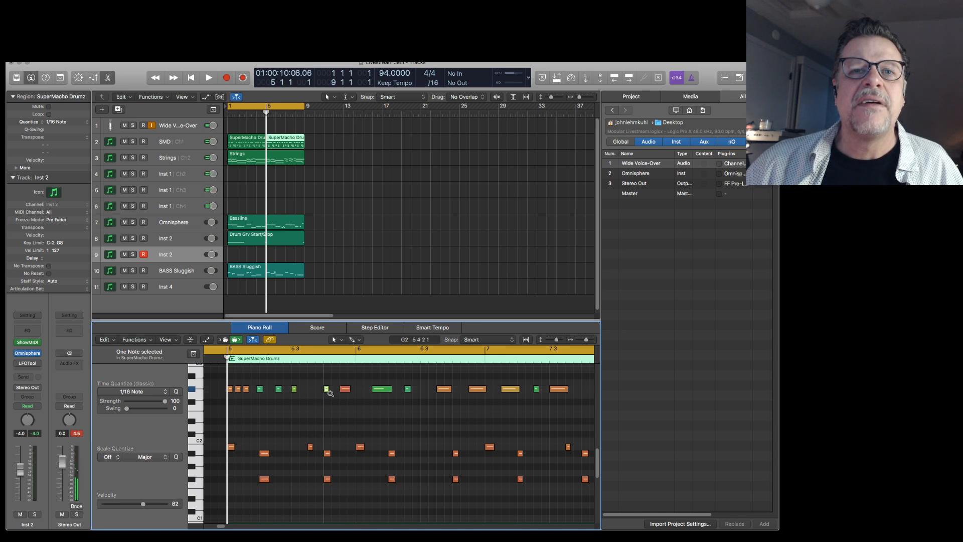
# Raise the copied beat 4 note in bar 5 by two semitones and play the arrangement.
pyautogui.hotkey('alt', 'Up')
pyautogui.hotkey('alt', 'Up')
pyautogui.hotkey('alt', 'Up')
pyautogui.hotkey('alt', 'Down')
pyautogui.press('Return')
pyautogui.press('space')
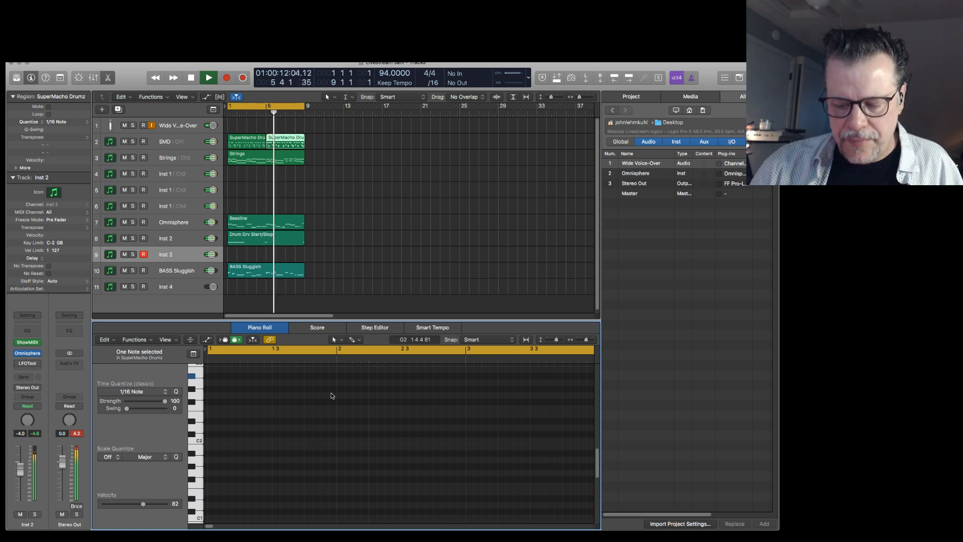
pyautogui.press('space')
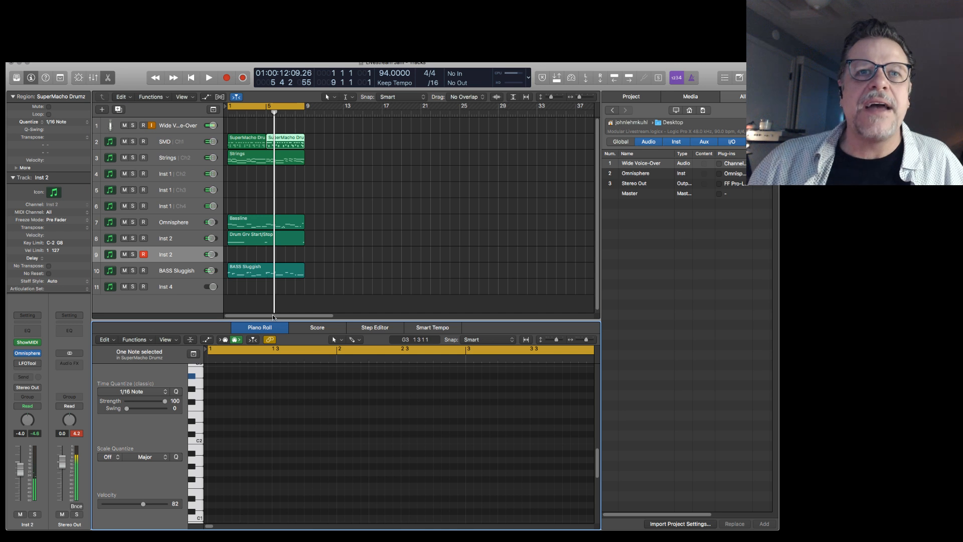
# In the first SuperMacho Drums region, copy an upper-row drum note to beat 4 of bar 1.
pyautogui.click(256, 314)
pyautogui.moveTo(237, 115); pyautogui.dragTo(239, 115)
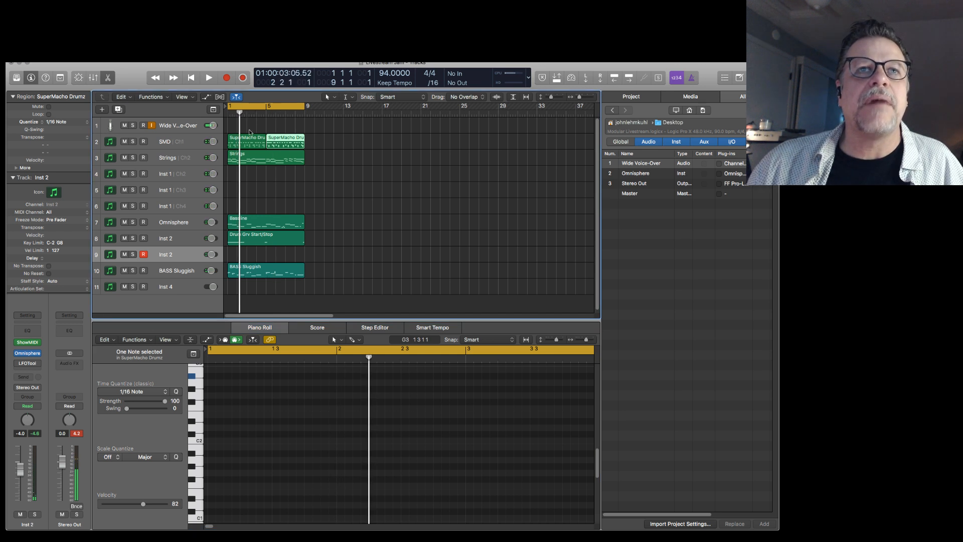
pyautogui.click(250, 140)
pyautogui.moveTo(274, 388); pyautogui.dragTo(306, 392)
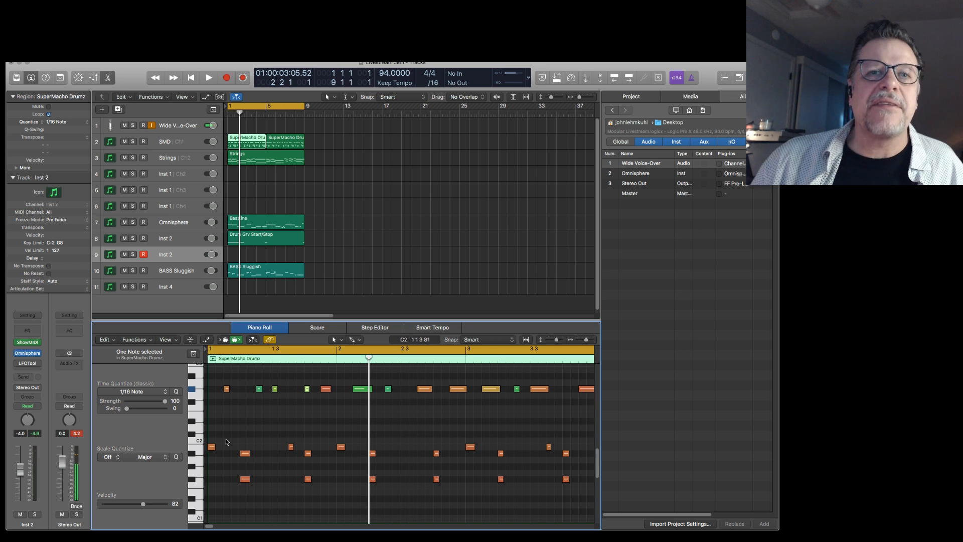
# Move the playhead to bar 3 and copy upper-row drum notes onto beats 1 and 4 of that bar.
pyautogui.write('/3')
pyautogui.press('Return')
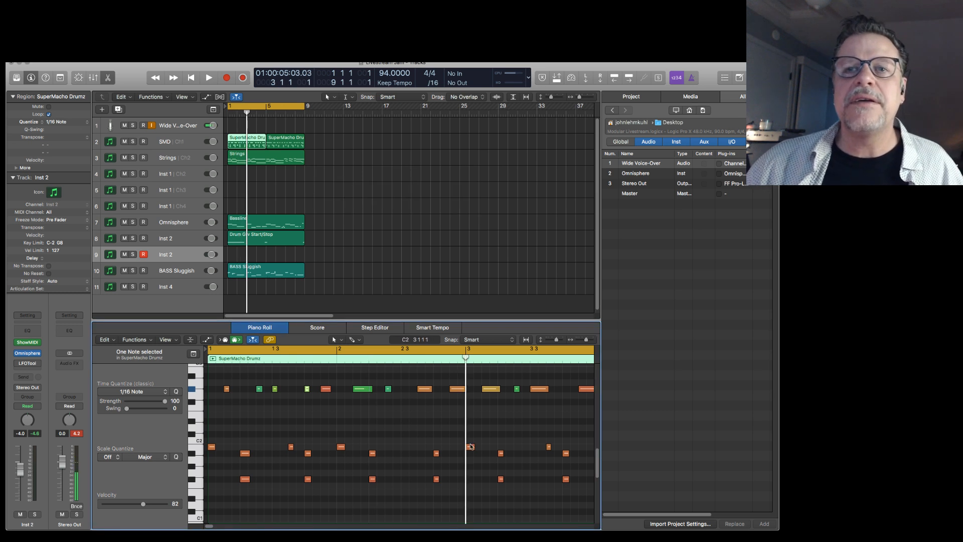
pyautogui.click(491, 389)
pyautogui.moveTo(492, 389); pyautogui.dragTo(567, 392)
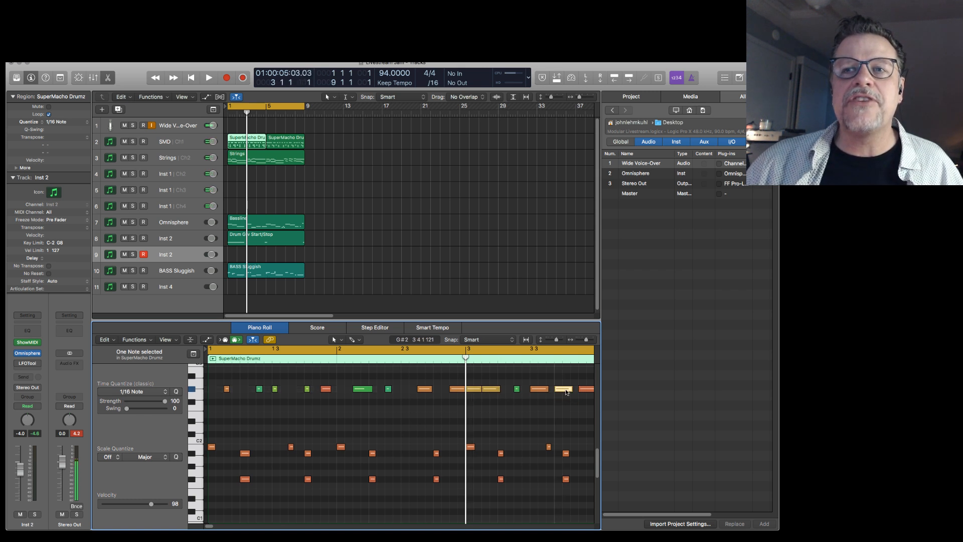
# Play the arrangement from bar 1 to hear the edited drums, and select a lower drum note in bar 4.
pyautogui.press('/')
pyautogui.write('1')
pyautogui.press('Return')
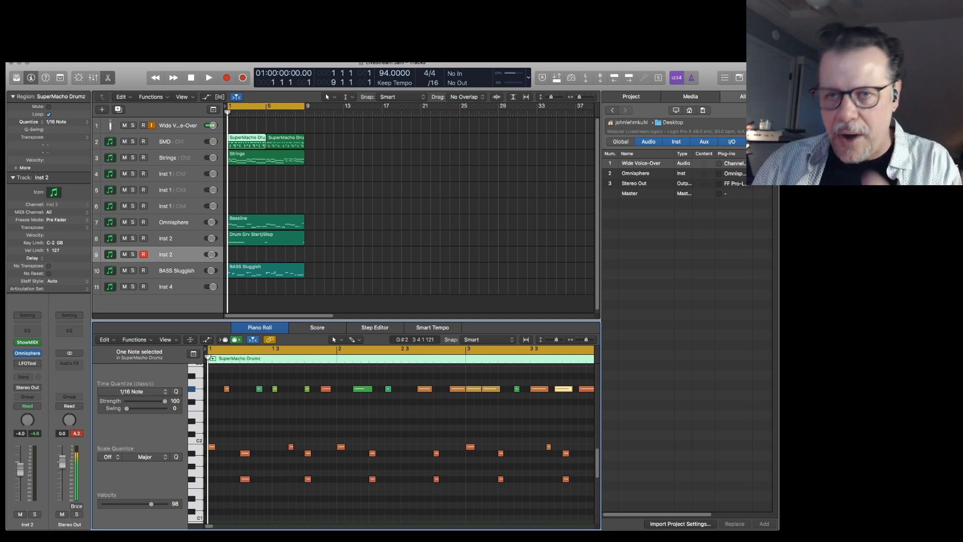
pyautogui.press('space')
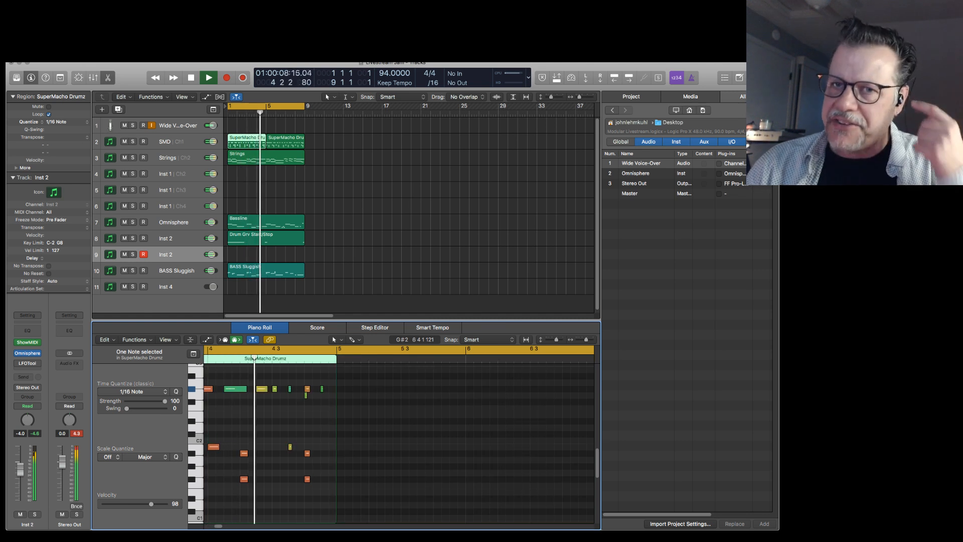
pyautogui.press('space')
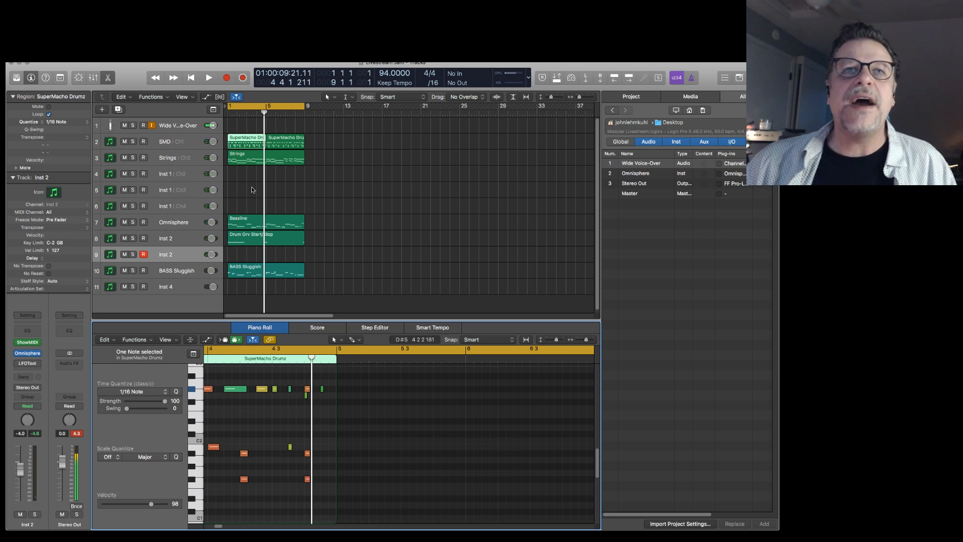
pyautogui.click(244, 453)
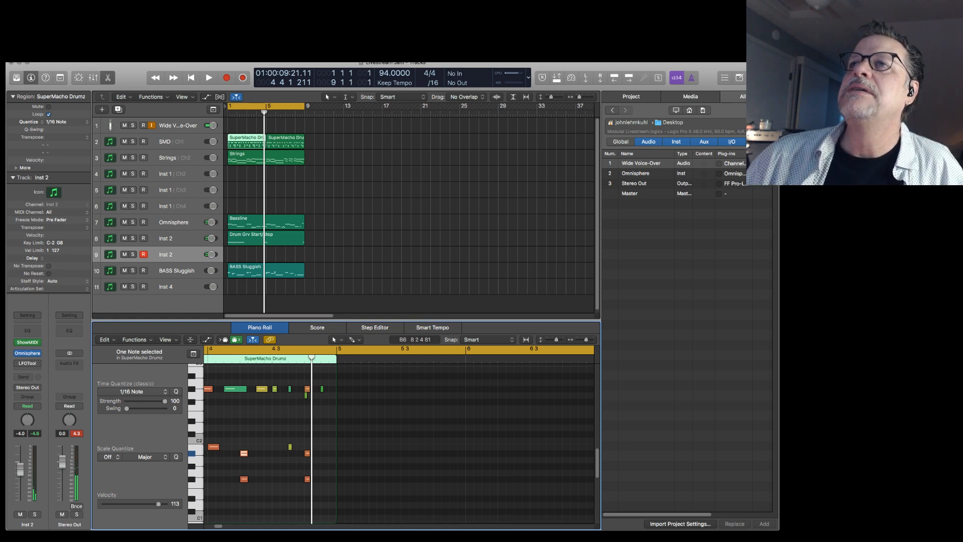
# Insert PluginGuru's ShowMIDI as a MIDI effect on the SMD track.
pyautogui.click(178, 144)
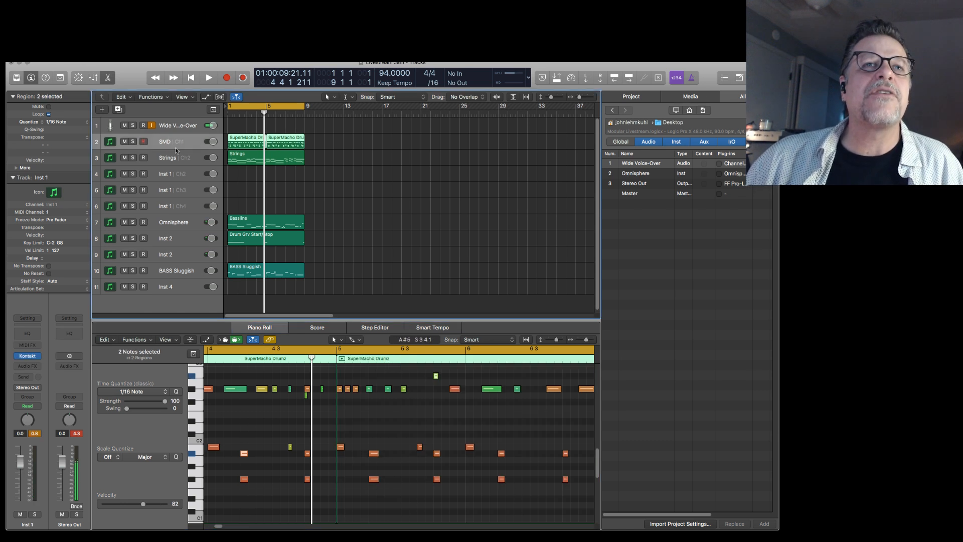
pyautogui.click(39, 345)
pyautogui.moveTo(40, 416)
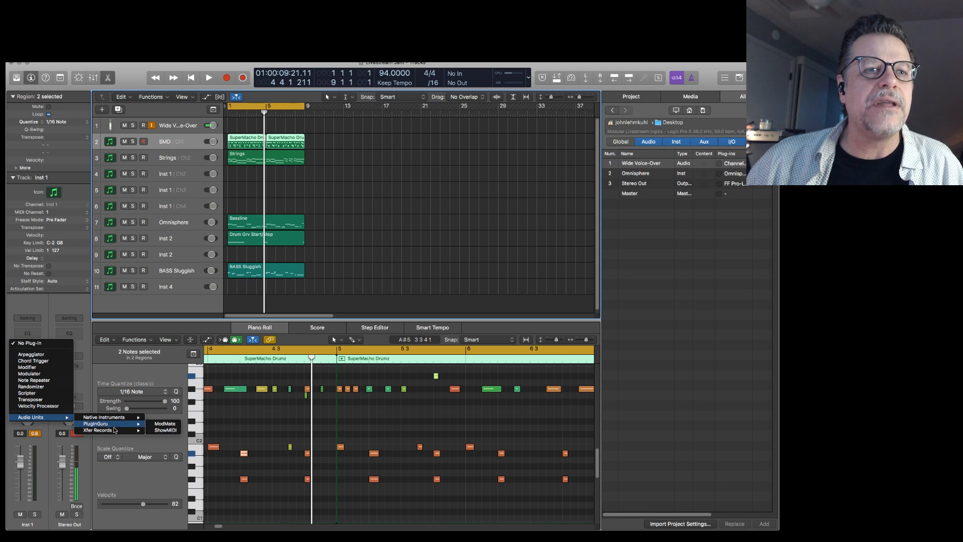
pyautogui.moveTo(105, 423)
pyautogui.click(166, 430)
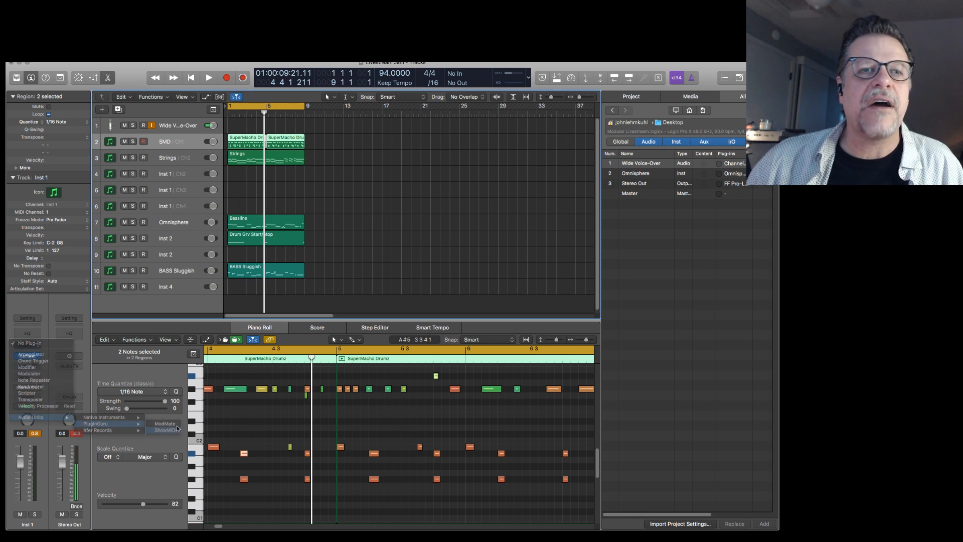
# Place and widen the ShowMIDI keyboard across the lower editor, set it to PB + 4 CCs, and record-enable the SMD track.
pyautogui.moveTo(223, 78); pyautogui.dragTo(275, 416)
pyautogui.moveTo(304, 477); pyautogui.dragTo(590, 477)
pyautogui.click(586, 454)
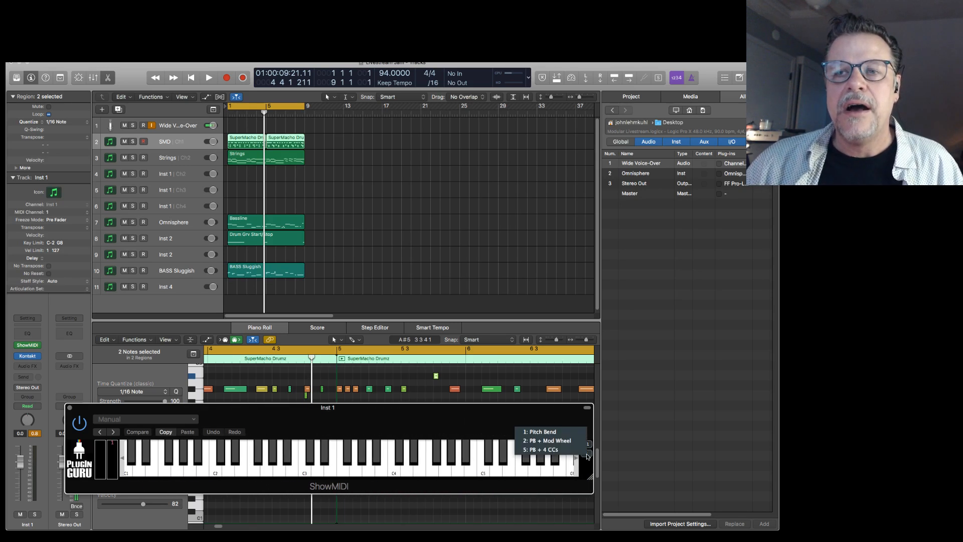
pyautogui.click(558, 455)
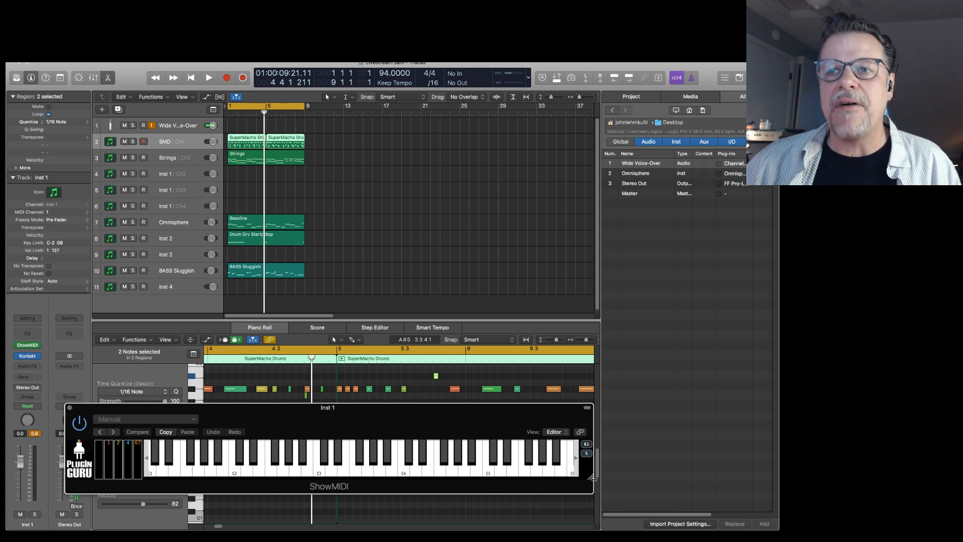
pyautogui.moveTo(590, 477); pyautogui.dragTo(620, 475)
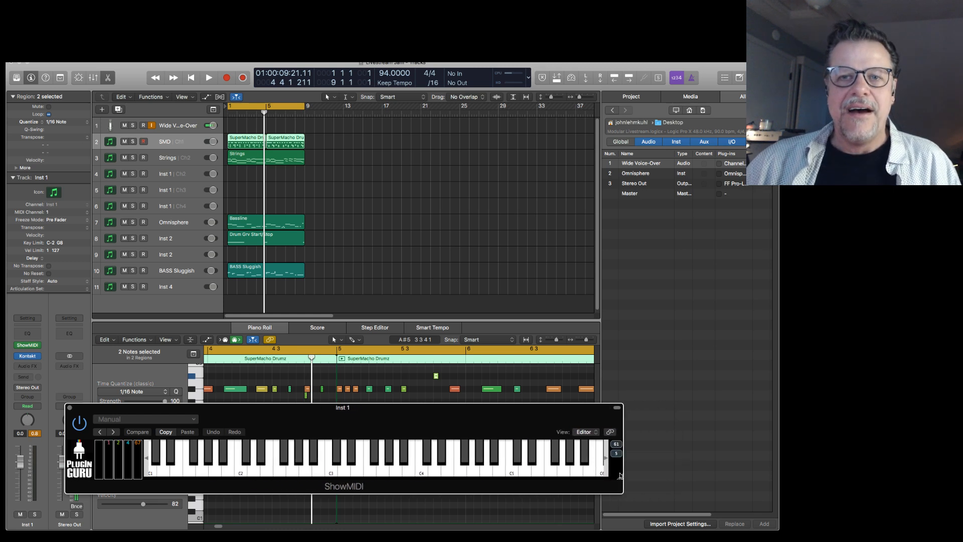
pyautogui.click(171, 143)
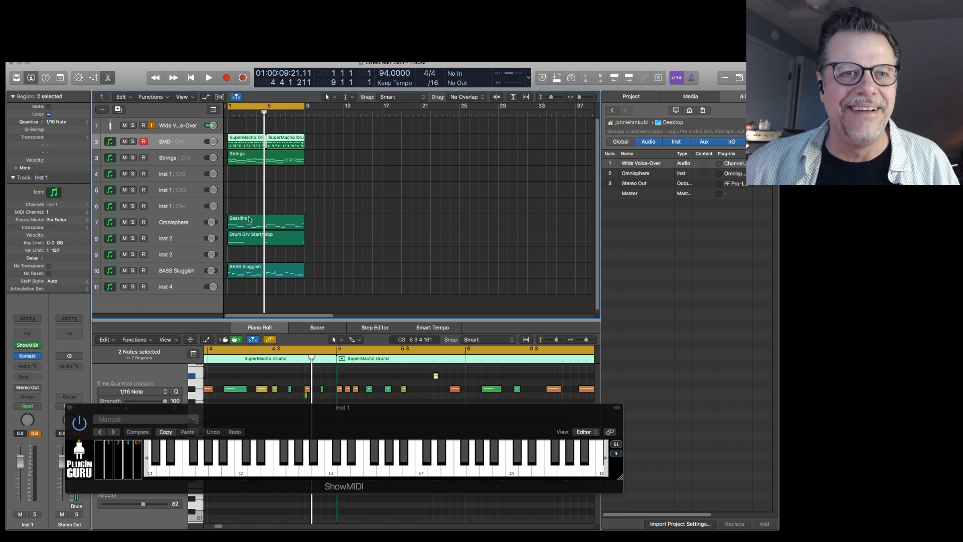
# Move the ShowMIDI keyboard lower to uncover the low drum notes, clear the note selection, and play the opening bars.
pyautogui.moveTo(224, 410); pyautogui.dragTo(219, 456)
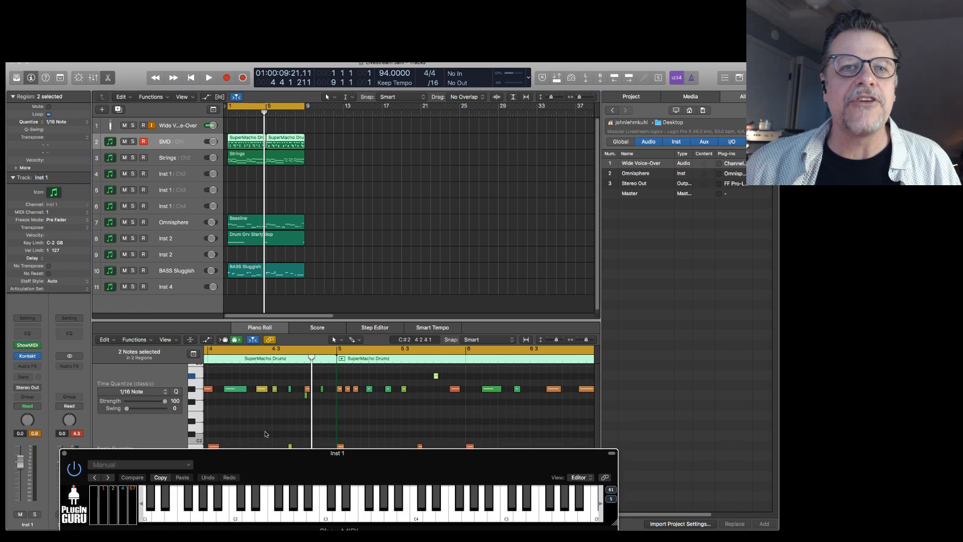
pyautogui.scroll(-3, 266, 434)
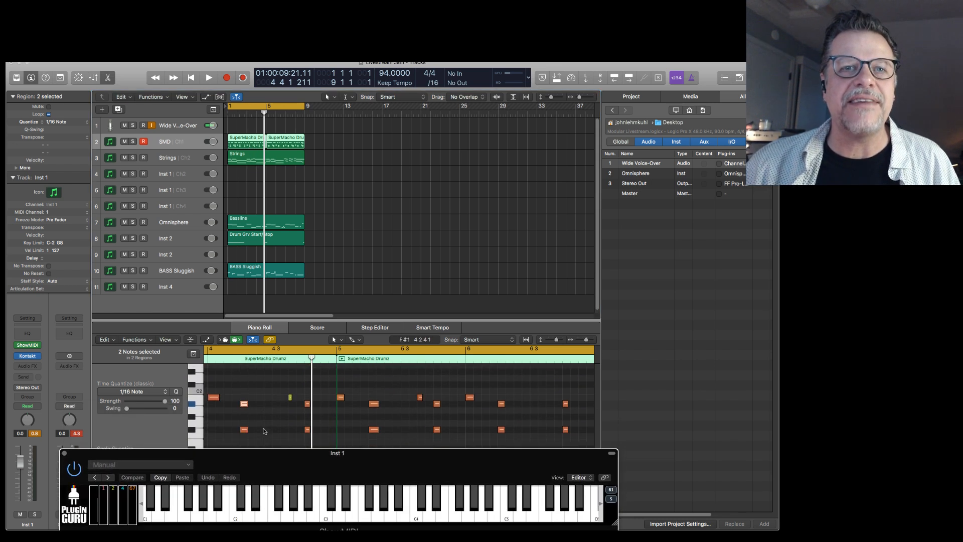
pyautogui.press('space')
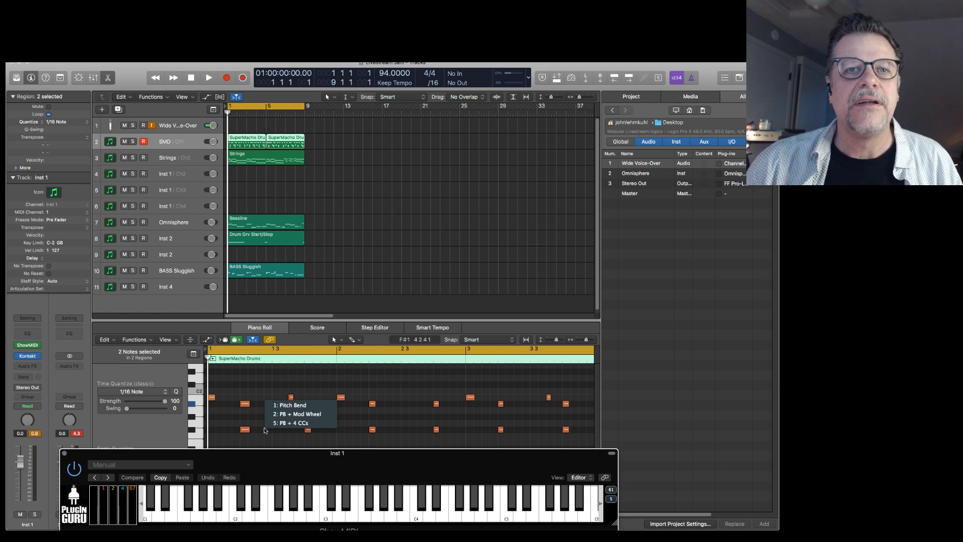
pyautogui.click(453, 397)
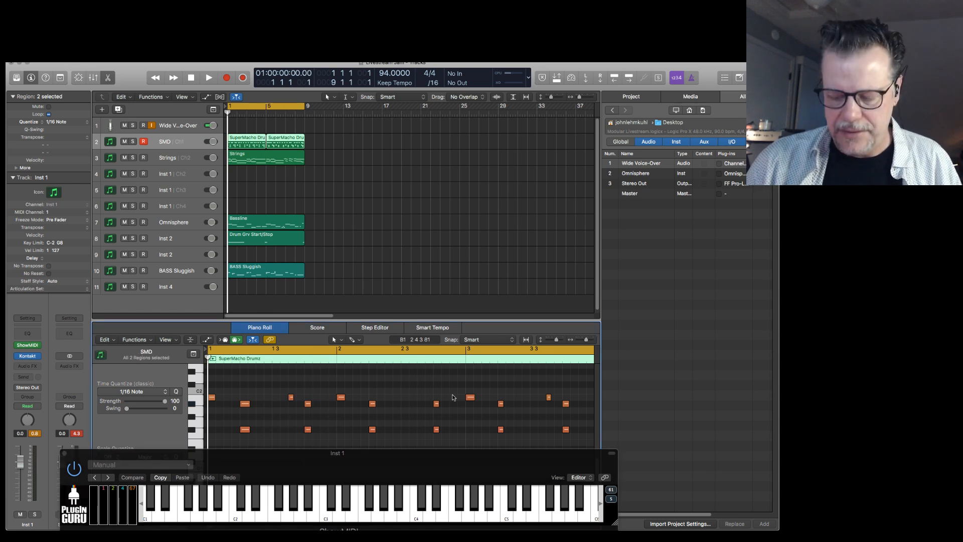
pyautogui.press('space')
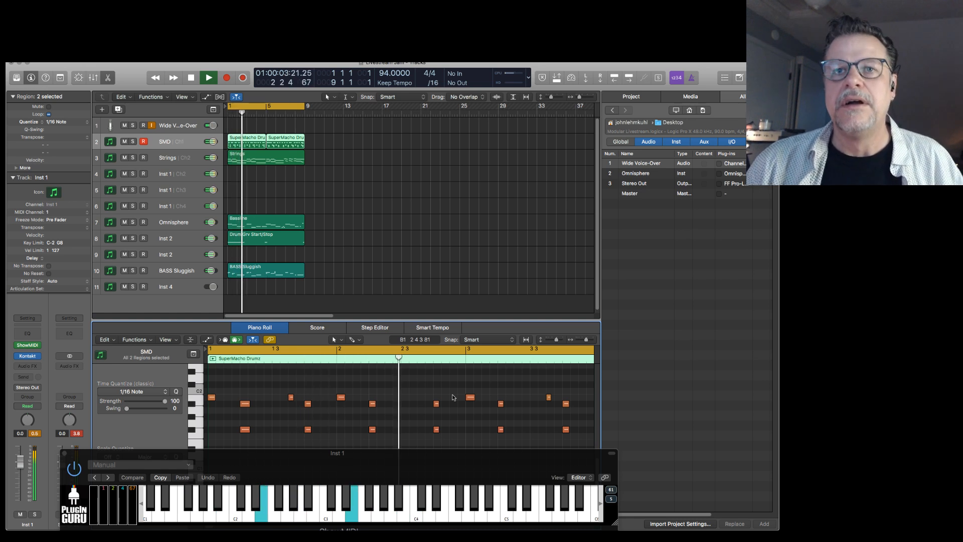
pyautogui.press('space')
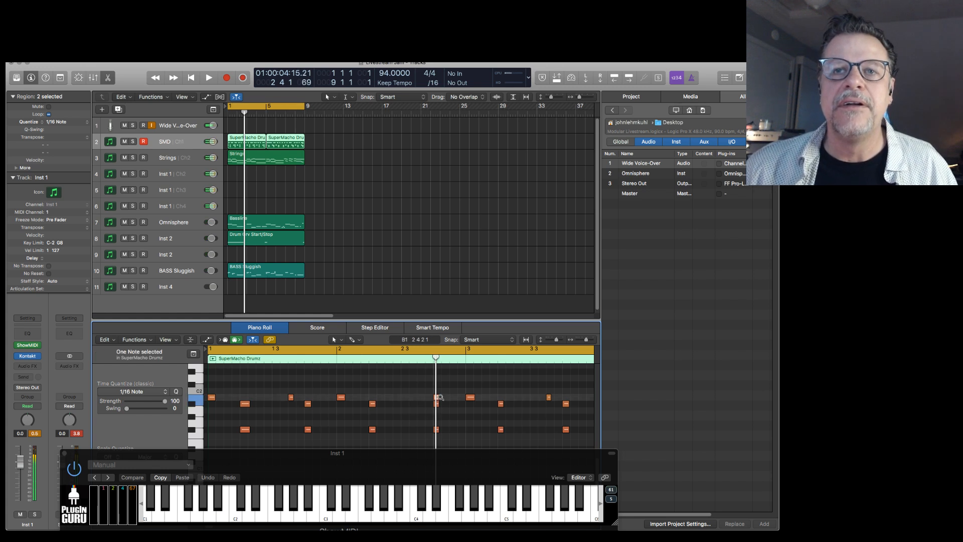
# Copy the drum note on beat 4 of bar 2 up to G5 and move the copy two sixteenths earlier.
pyautogui.moveTo(439, 403); pyautogui.dragTo(440, 399)
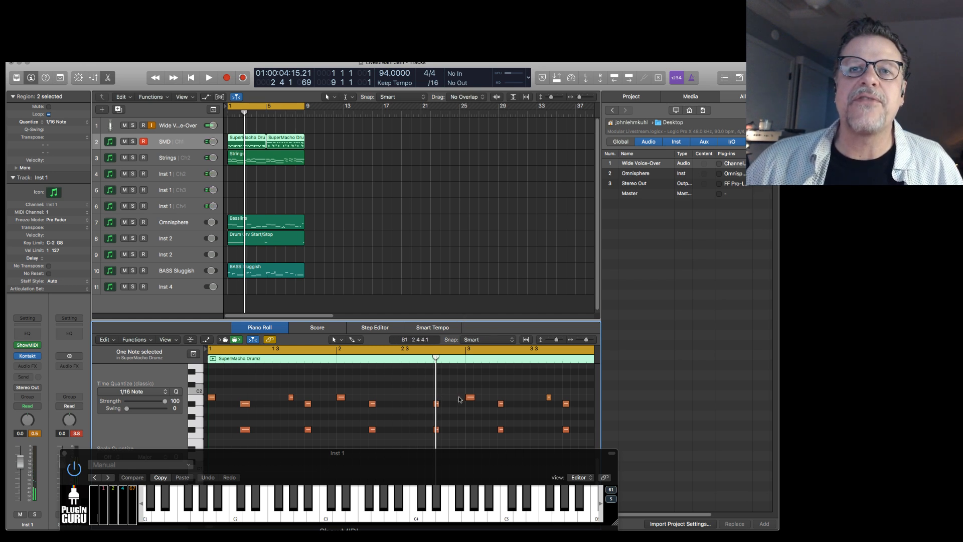
pyautogui.scroll(15, 459, 399)
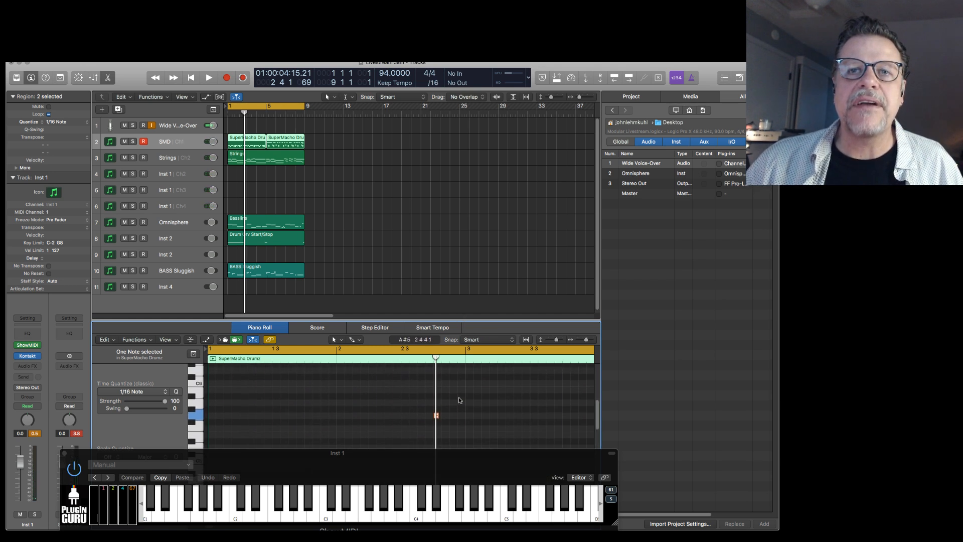
pyautogui.moveTo(408, 402); pyautogui.dragTo(489, 436)
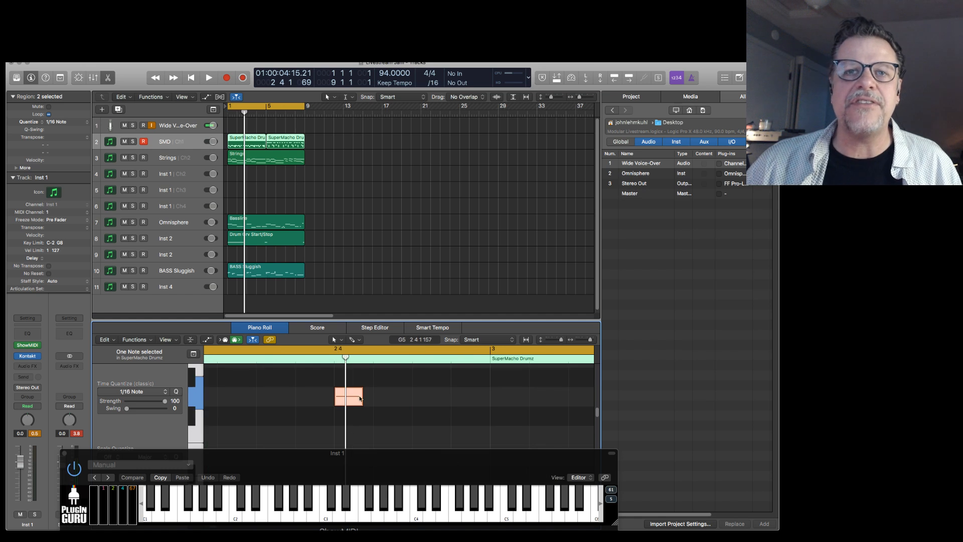
pyautogui.moveTo(347, 397); pyautogui.dragTo(330, 396)
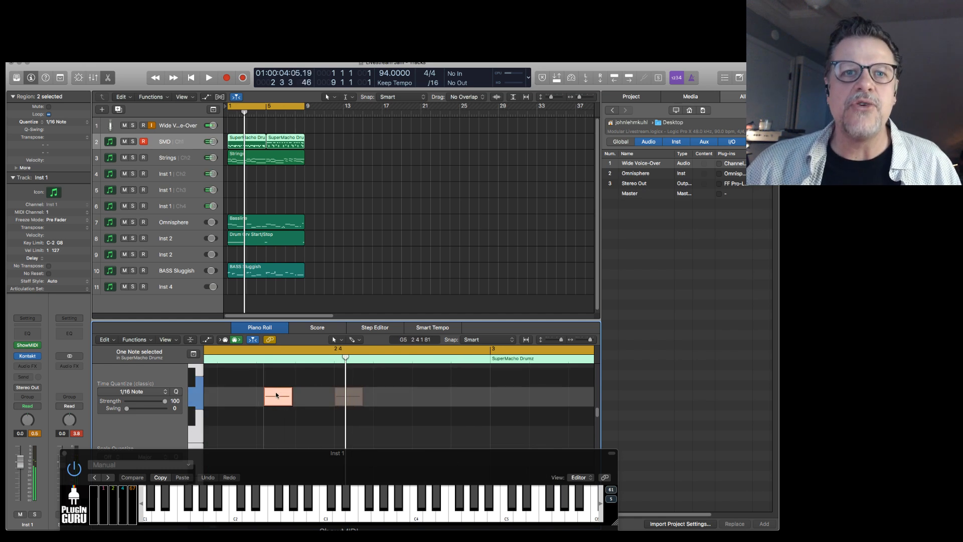
pyautogui.moveTo(270, 394); pyautogui.dragTo(274, 396)
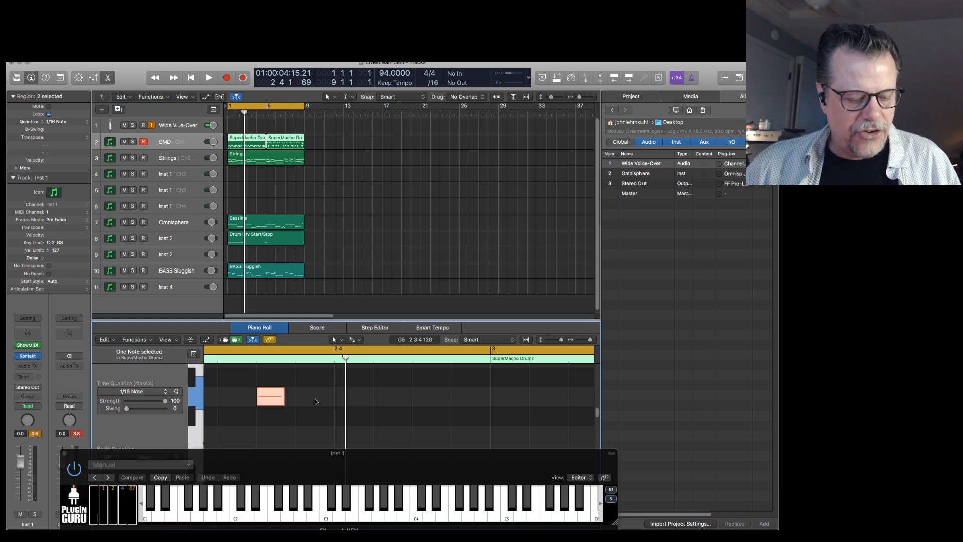
# Go to bar 2 and play the arrangement to audition the new G5 drum note.
pyautogui.press('/')
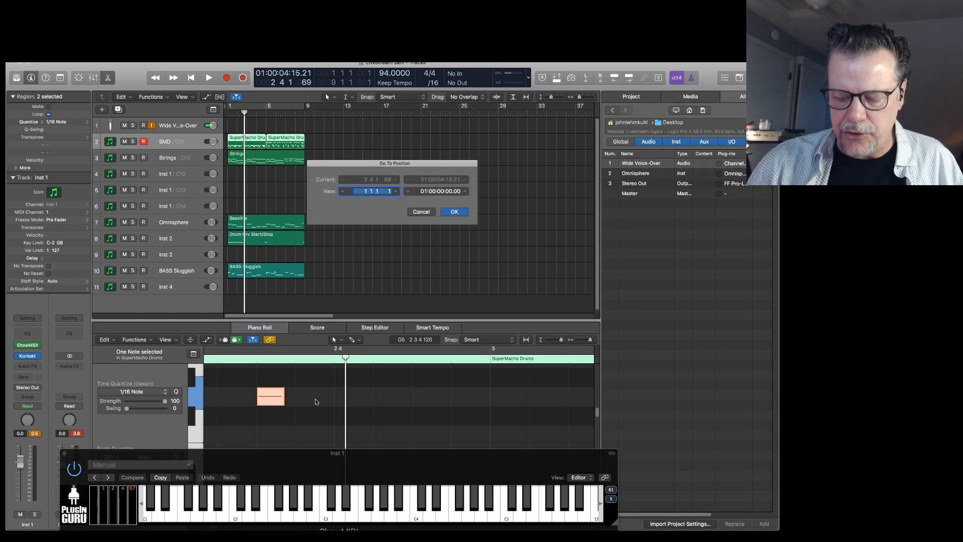
pyautogui.write('2')
pyautogui.press('Return')
pyautogui.press('space')
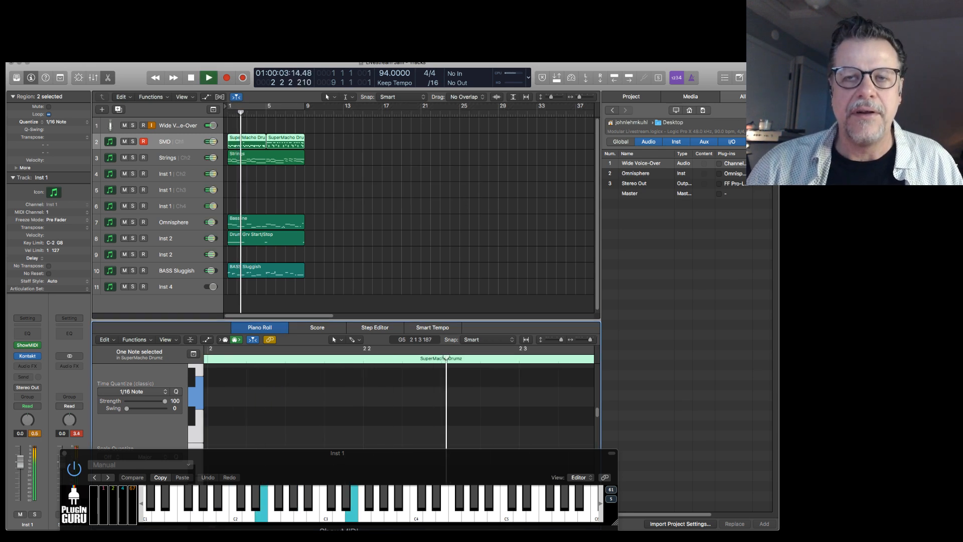
pyautogui.press('space')
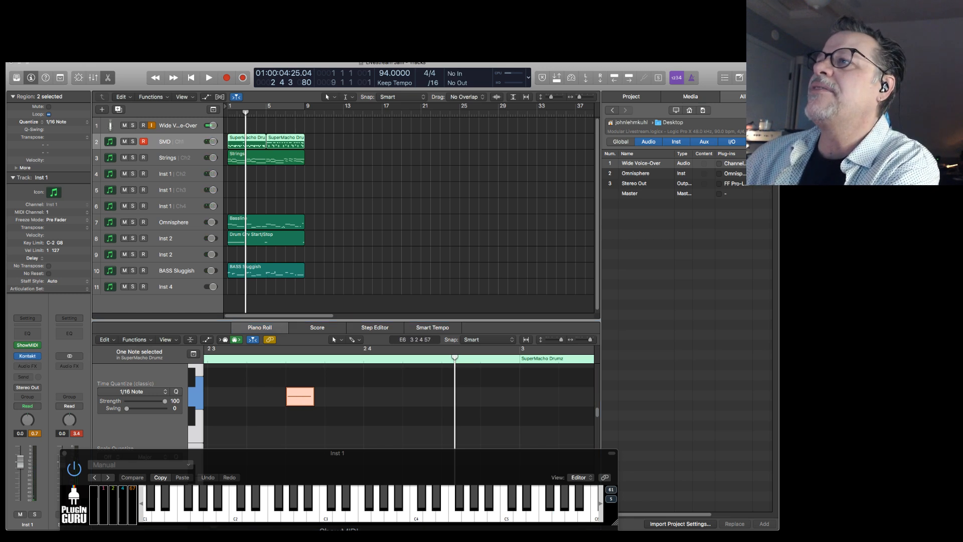
# View the SuperMacho Drumz kit in Kontakt, move its window out of view, and enlarge the Piano Roll.
pyautogui.moveTo(777, 98); pyautogui.dragTo(472, 147)
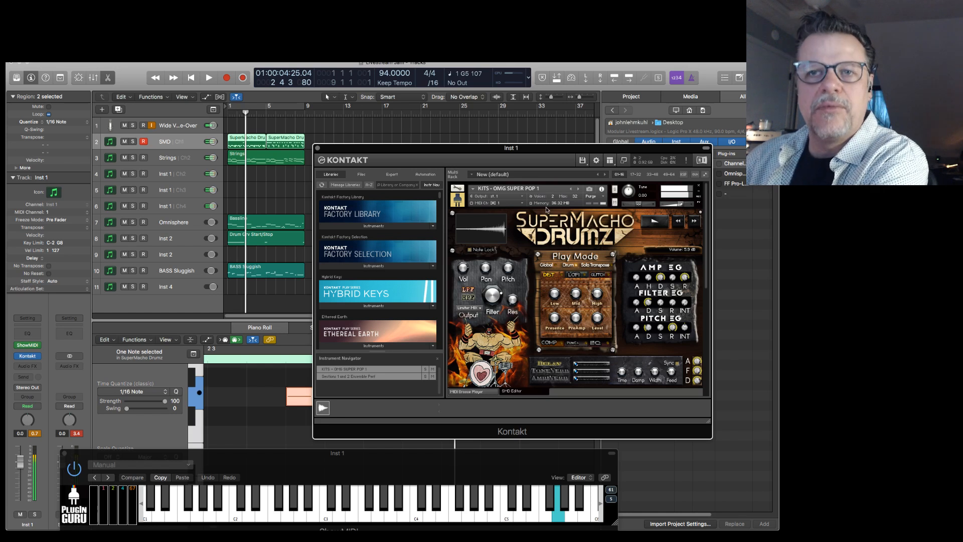
pyautogui.moveTo(546, 147); pyautogui.dragTo(962, 147)
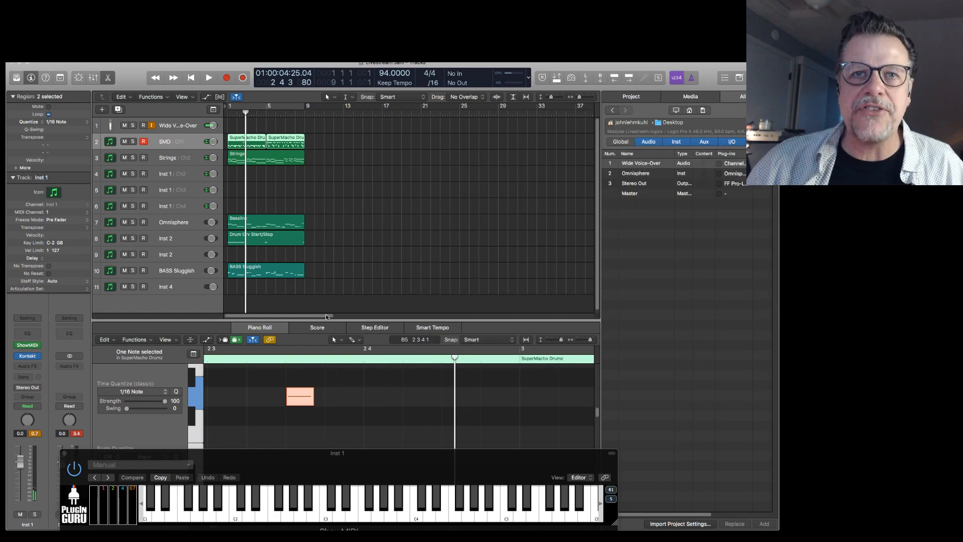
pyautogui.moveTo(330, 321); pyautogui.dragTo(331, 296)
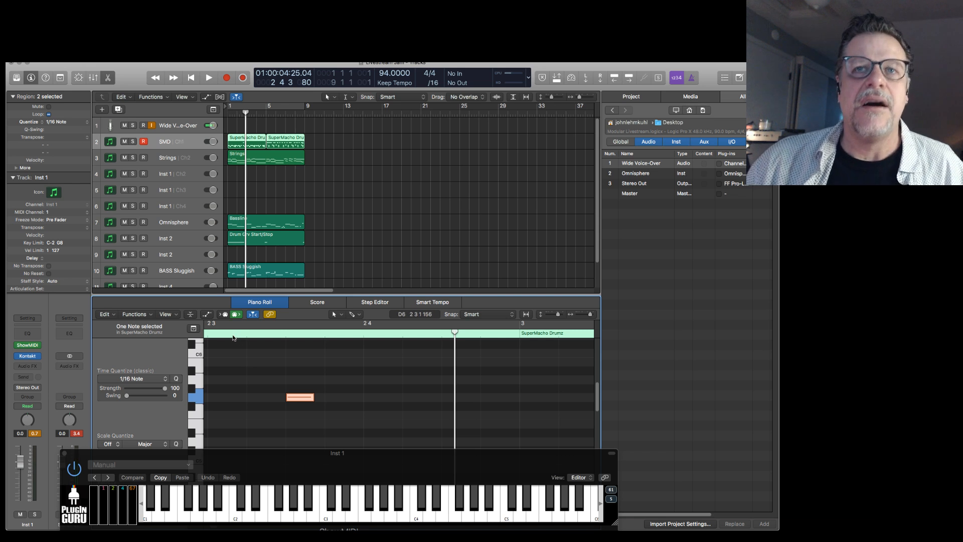
# Return the playhead to bar 2 and play through to bar 3 while watching the notes on ShowMIDI.
pyautogui.press('/')
pyautogui.write('2')
pyautogui.press('Return')
pyautogui.press('space')
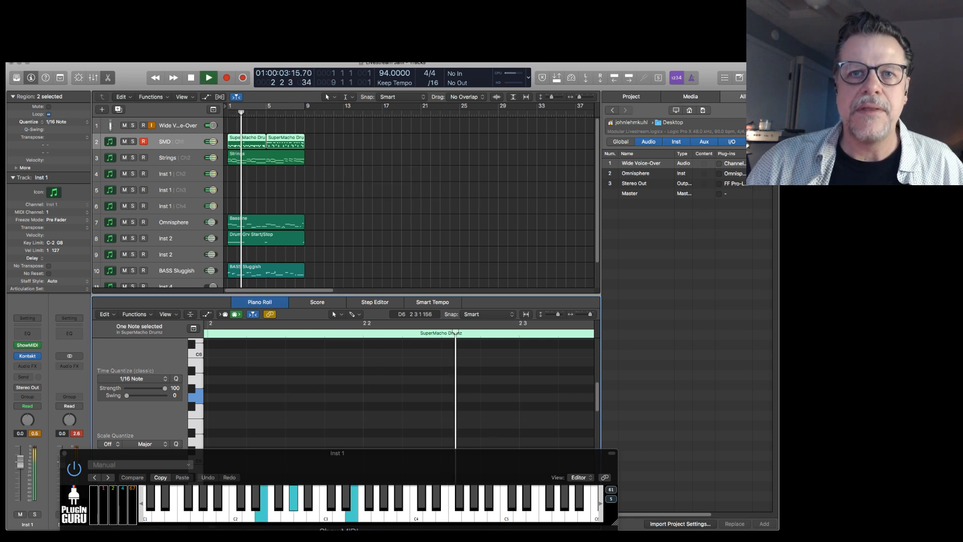
pyautogui.press('space')
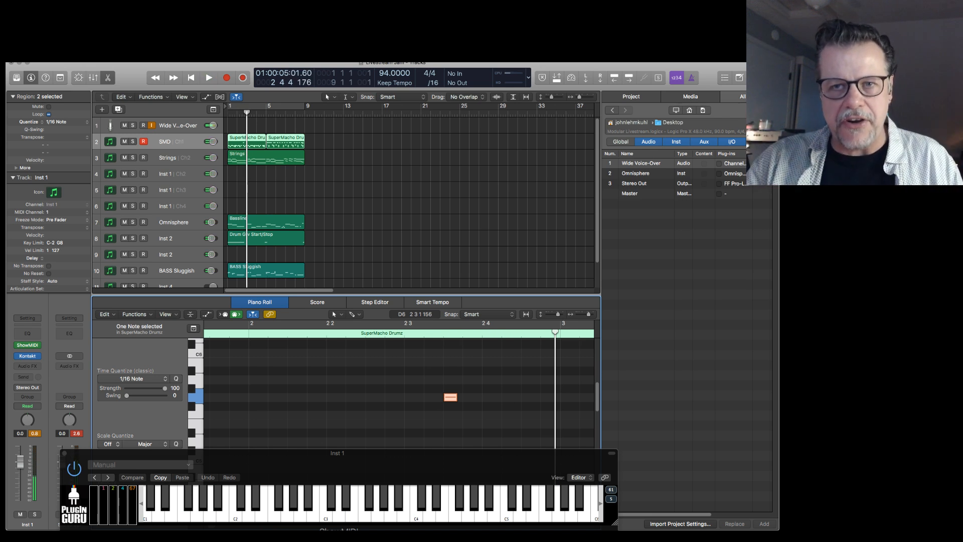
# Move the G5 drum note to the second sixteenth of beat 3 in bar 2, and replay the bar to check it.
pyautogui.moveTo(450, 399); pyautogui.dragTo(434, 401)
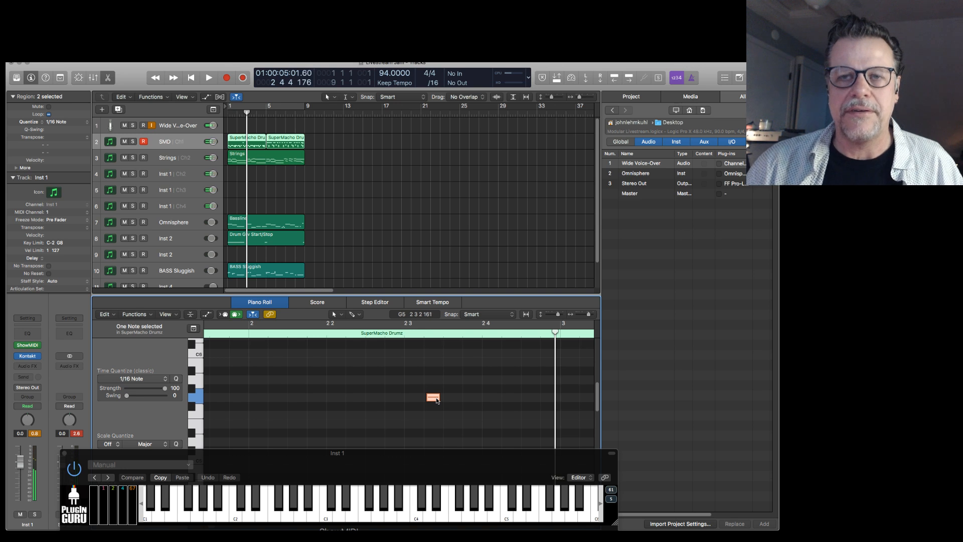
pyautogui.press('space')
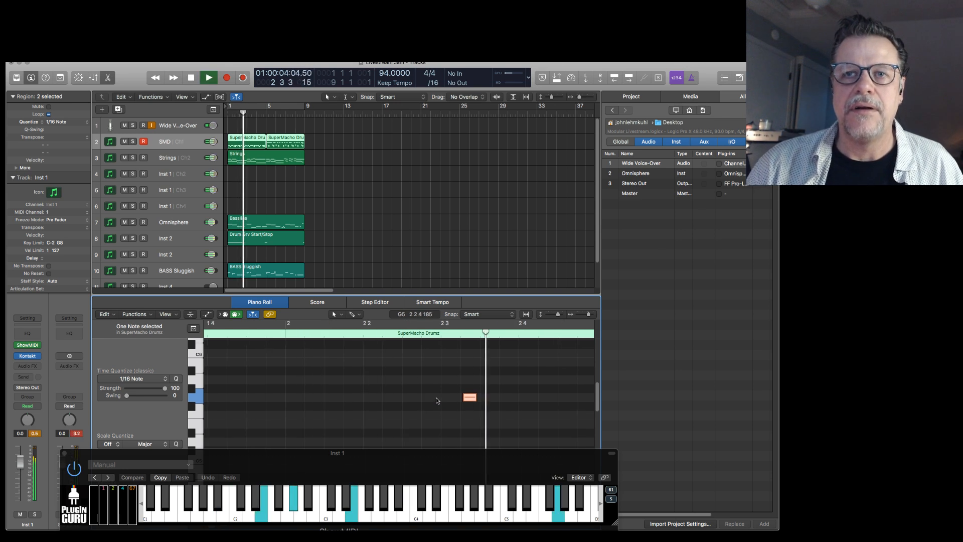
pyautogui.press('space')
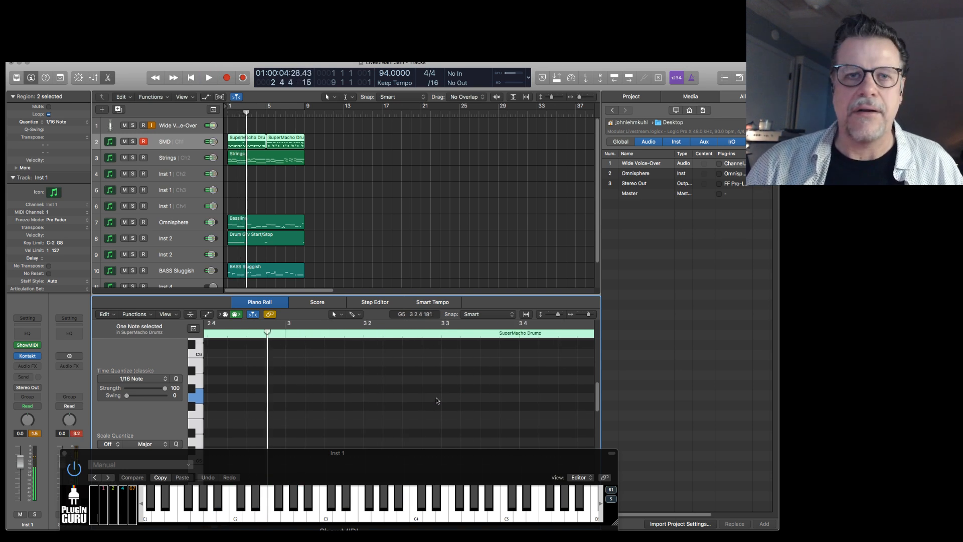
pyautogui.press('space')
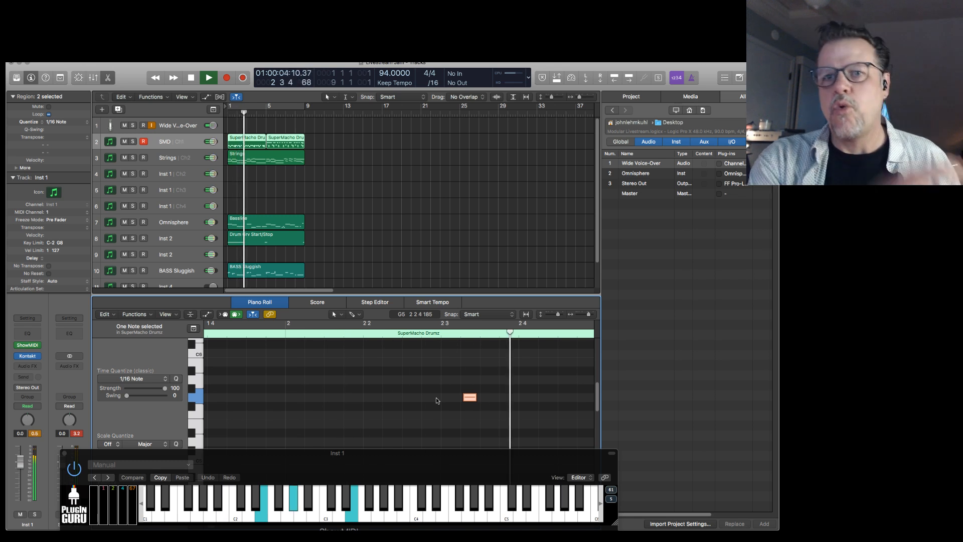
pyautogui.press('space')
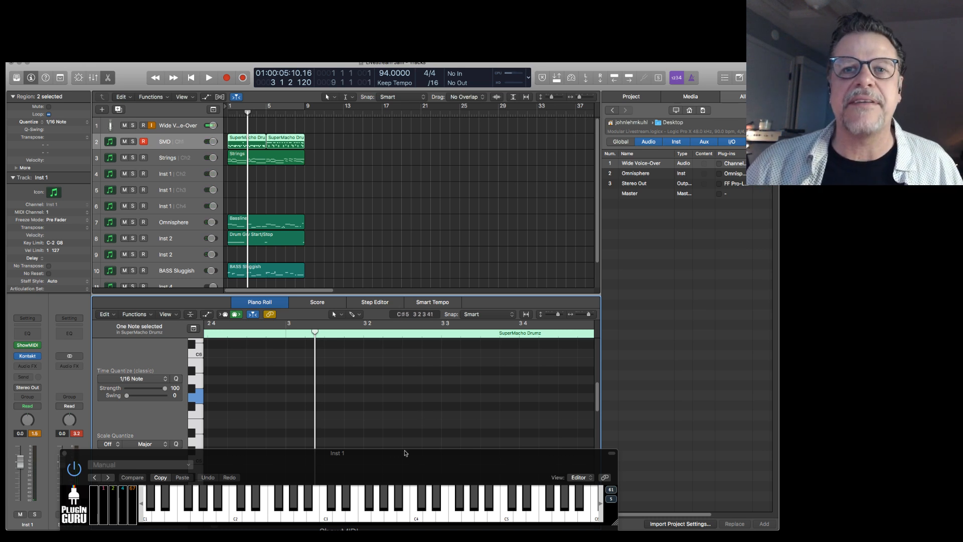
# Copy the G5 drum note down to F#5 as a shorter note and place it later within beat 3 of bar 2.
pyautogui.press('space')
pyautogui.press(',')
pyautogui.press('space')
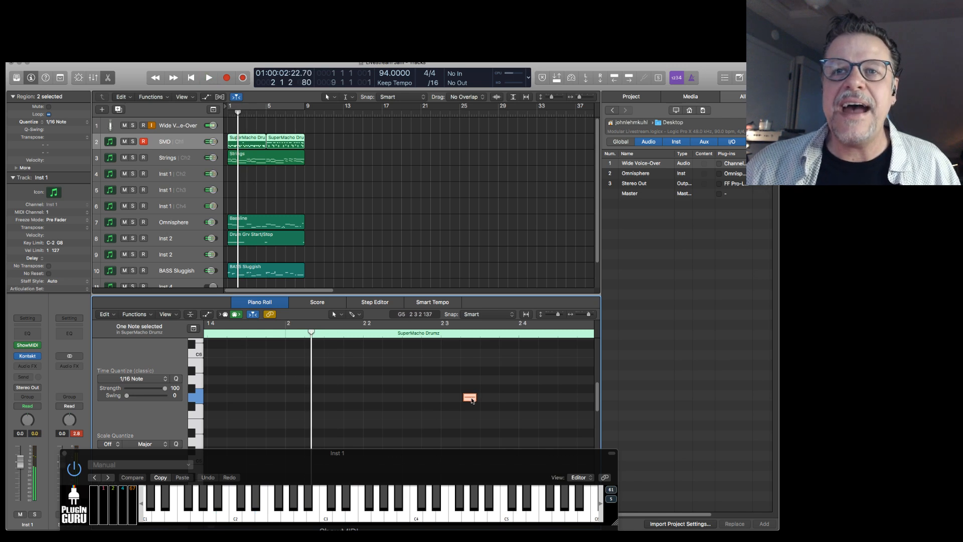
pyautogui.moveTo(471, 400); pyautogui.dragTo(470, 404)
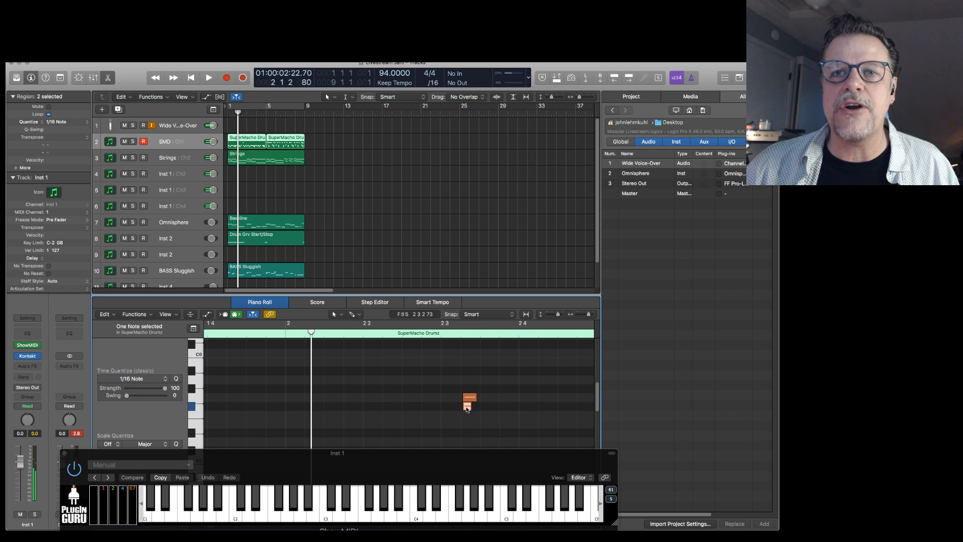
pyautogui.moveTo(466, 407); pyautogui.dragTo(497, 406)
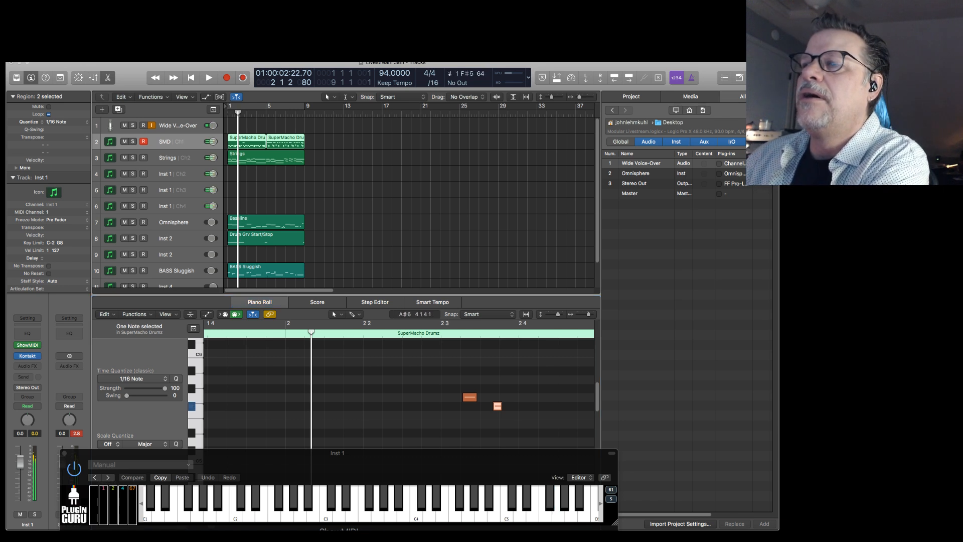
# Play bar 2 repeatedly to hear the F#5 and G5 drum notes together.
pyautogui.press('space')
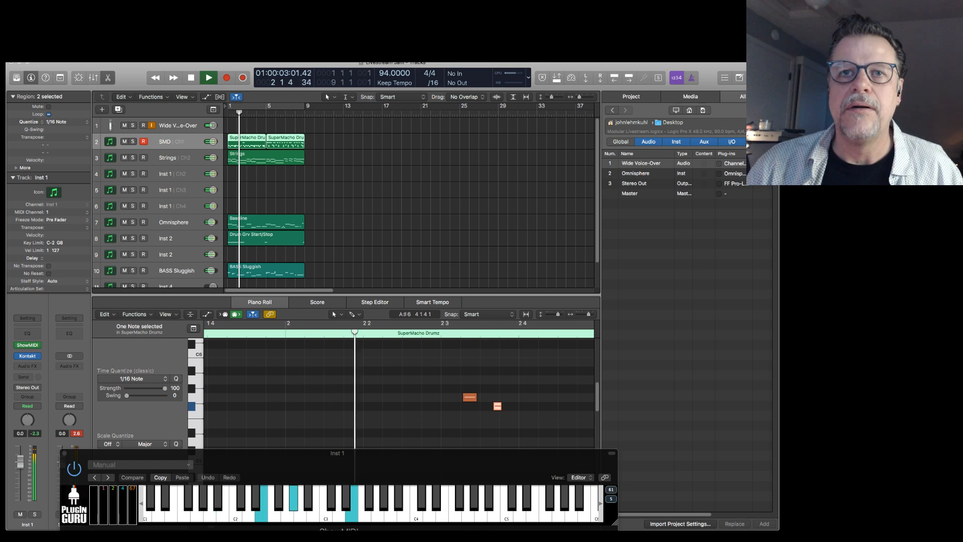
pyautogui.press('space')
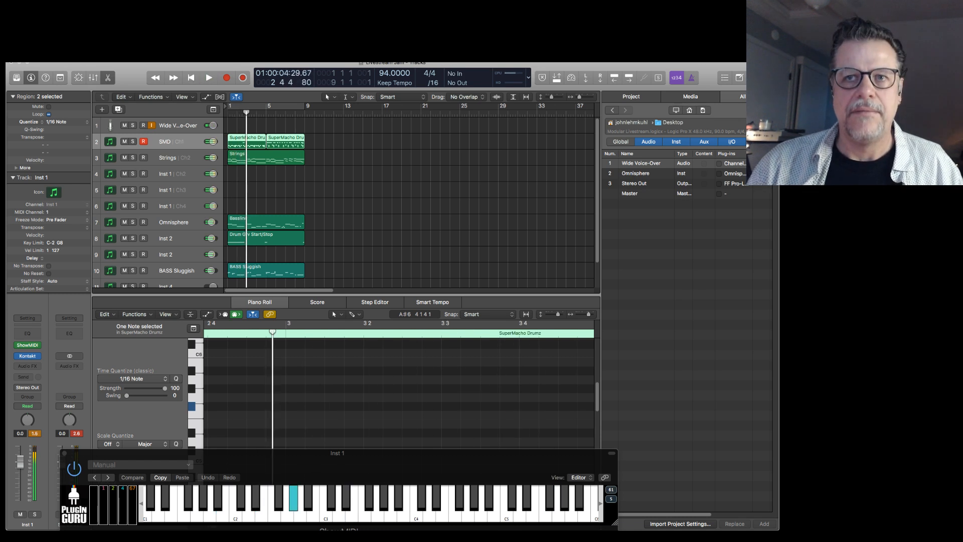
pyautogui.press('space')
pyautogui.press(',')
pyautogui.press('space')
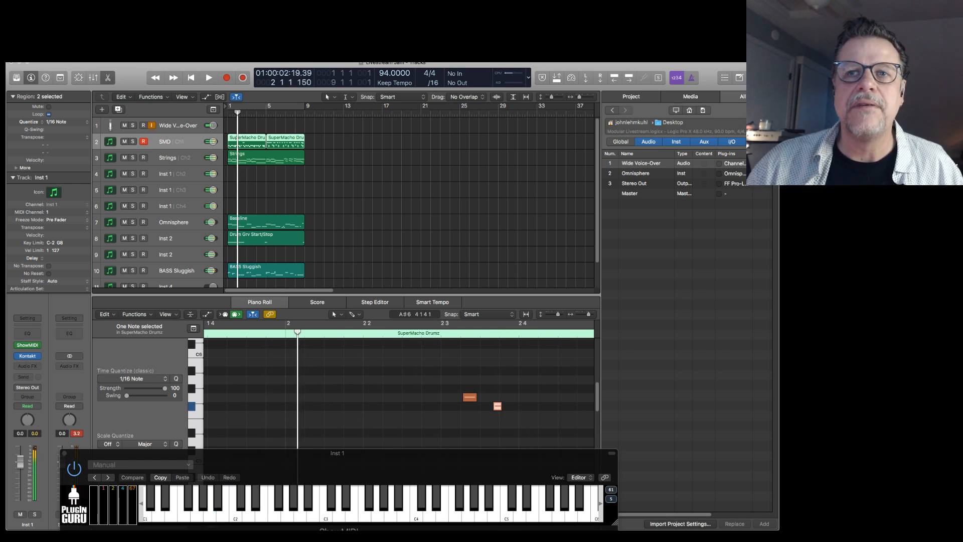
# Nudge the F#5 drum note slightly earlier, mute the G5 note, and play bar 2.
pyautogui.moveTo(497, 410); pyautogui.dragTo(496, 410)
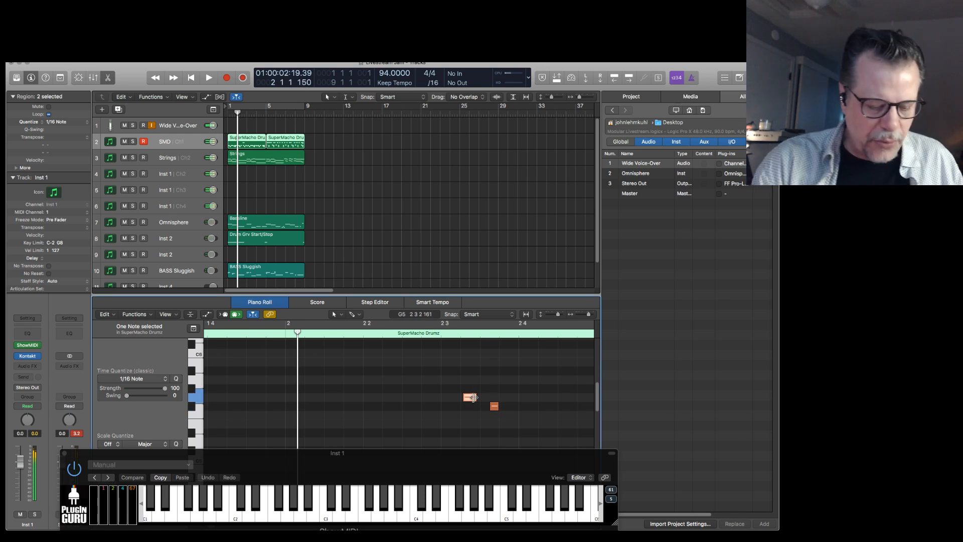
pyautogui.press('space')
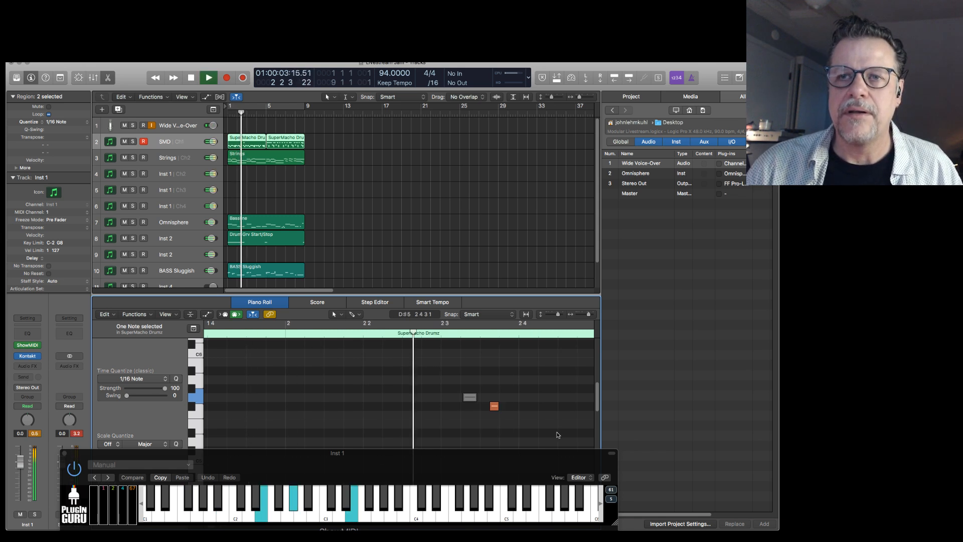
pyautogui.press('space')
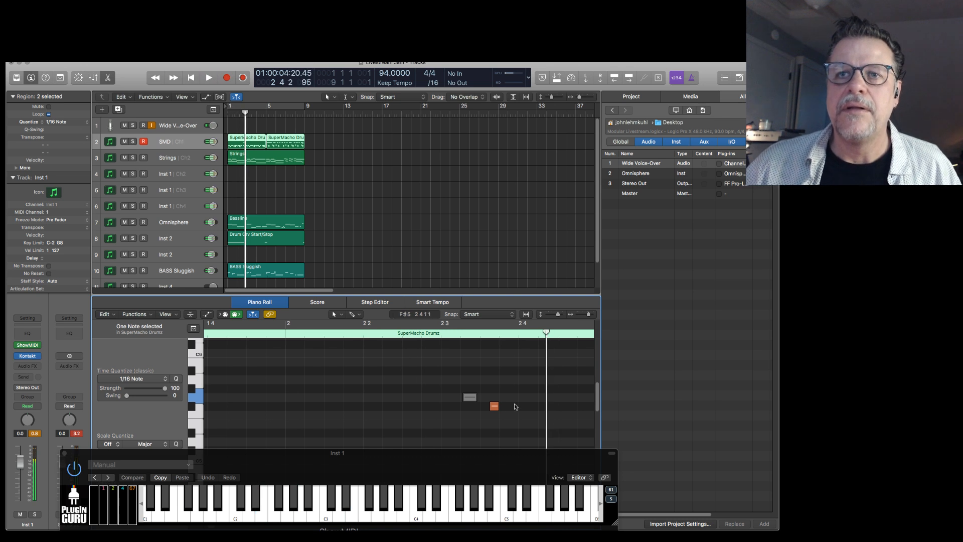
# Nudge the F#5 drum note in bar 2 slightly later and select the muted G5 note.
pyautogui.moveTo(494, 406); pyautogui.dragTo(501, 406)
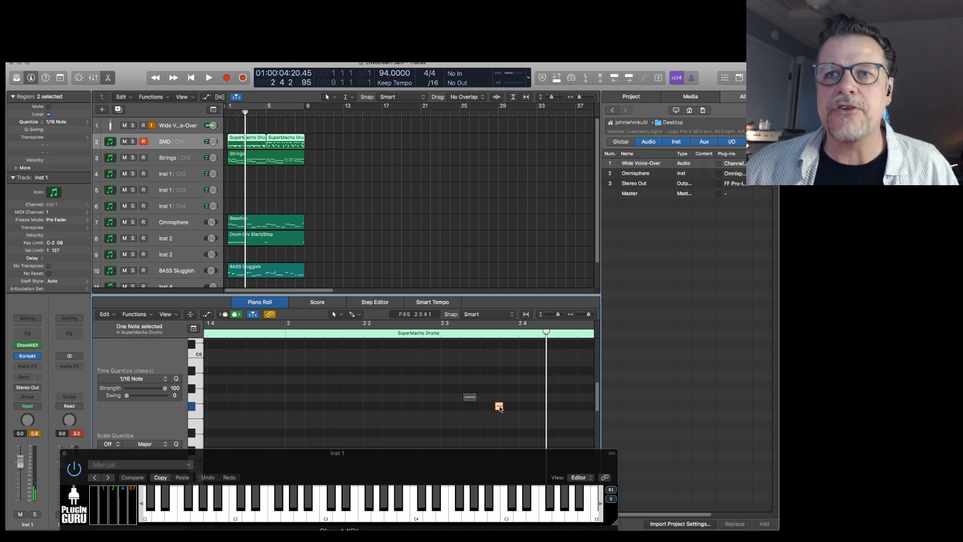
pyautogui.rightClick(500, 408)
pyautogui.click(502, 408)
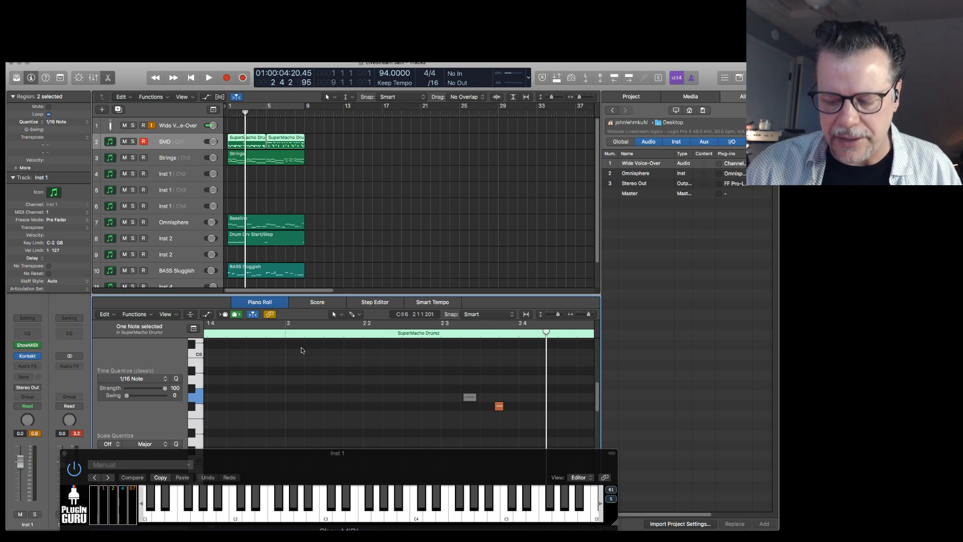
# Nudge the F#5 drum note in bar 2 slightly earlier and play the bar to check its timing.
pyautogui.press('space')
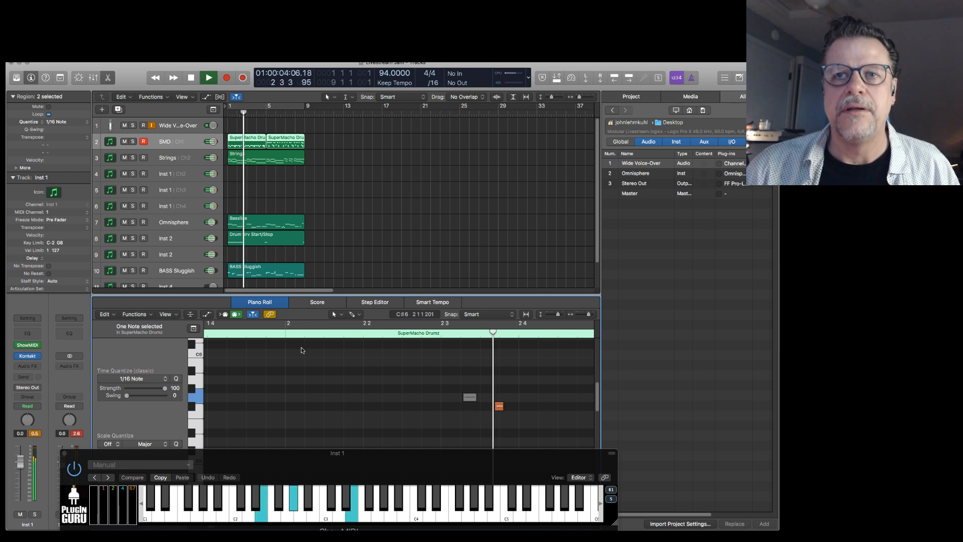
pyautogui.press('space')
pyautogui.press('space')
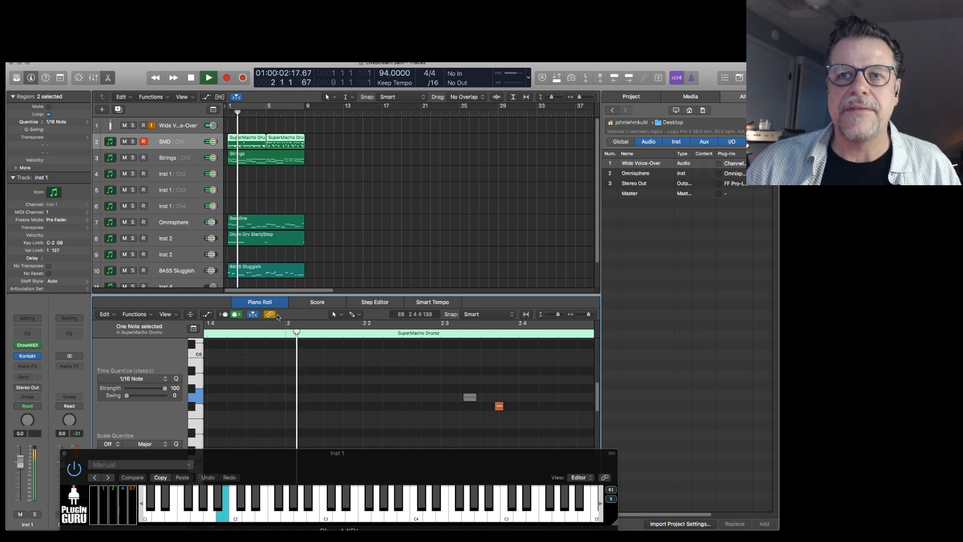
pyautogui.moveTo(500, 405); pyautogui.dragTo(498, 404)
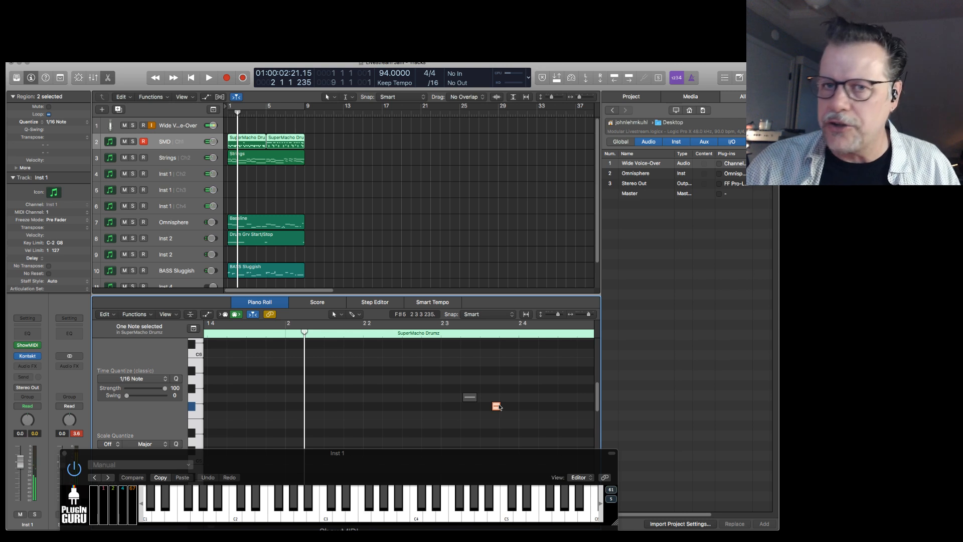
pyautogui.press('space')
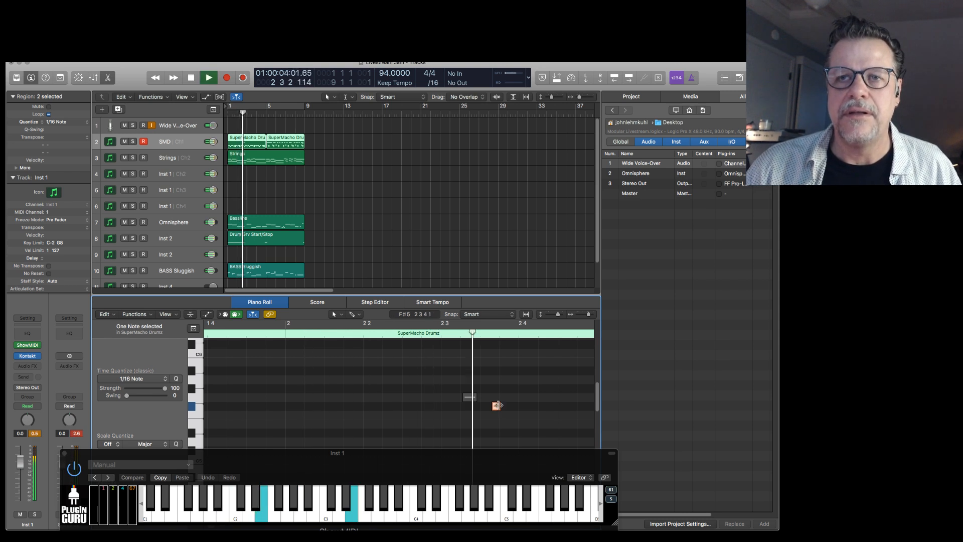
pyautogui.press('space')
# Move the F#5 drum note slightly earlier again, lengthen it, and play bar 2.
pyautogui.press('space')
pyautogui.press('space')
pyautogui.moveTo(494, 406); pyautogui.dragTo(491, 407)
pyautogui.press('space')
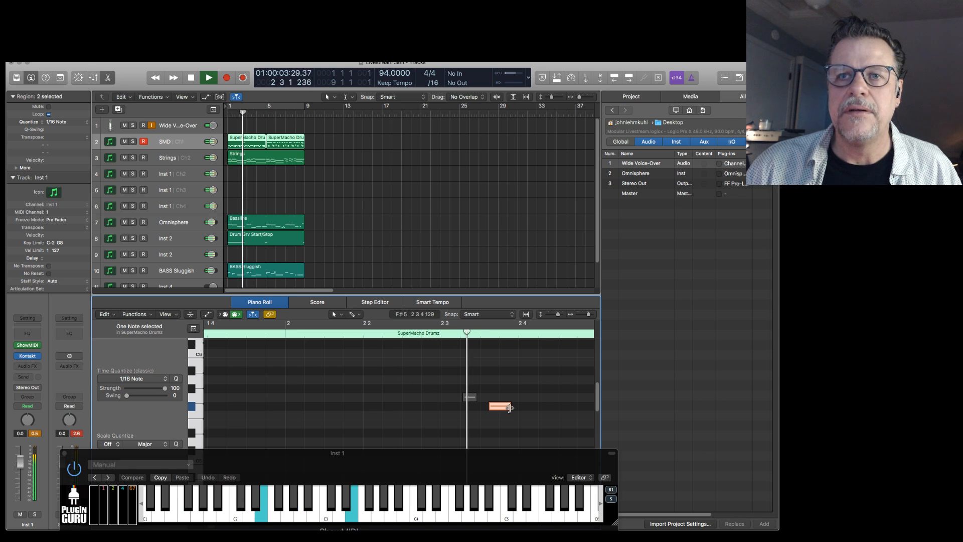
pyautogui.press('space')
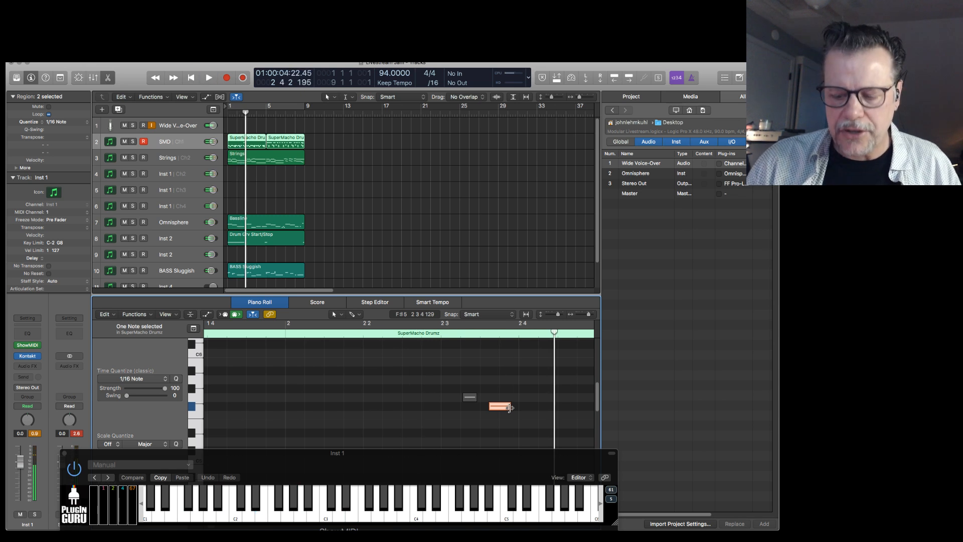
pyautogui.press('space')
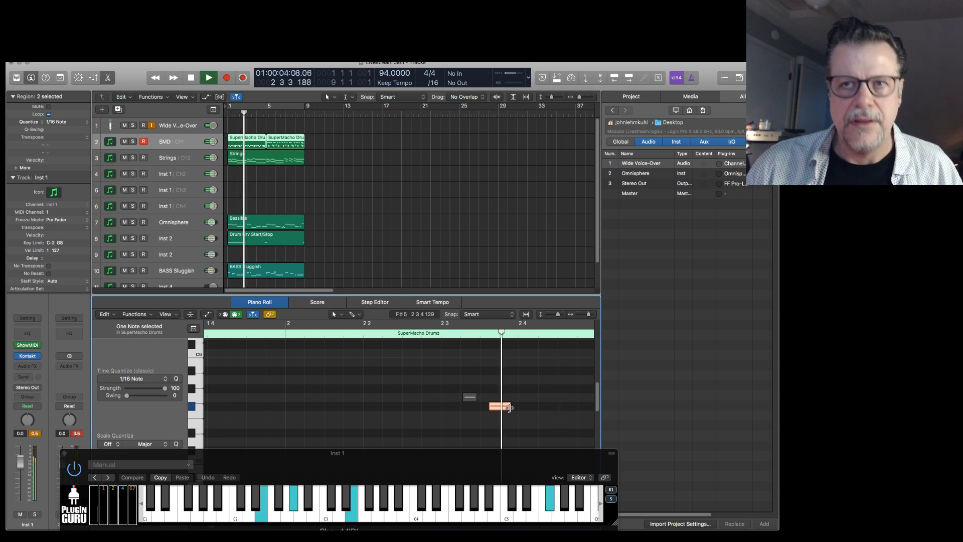
pyautogui.press('space')
pyautogui.press('space')
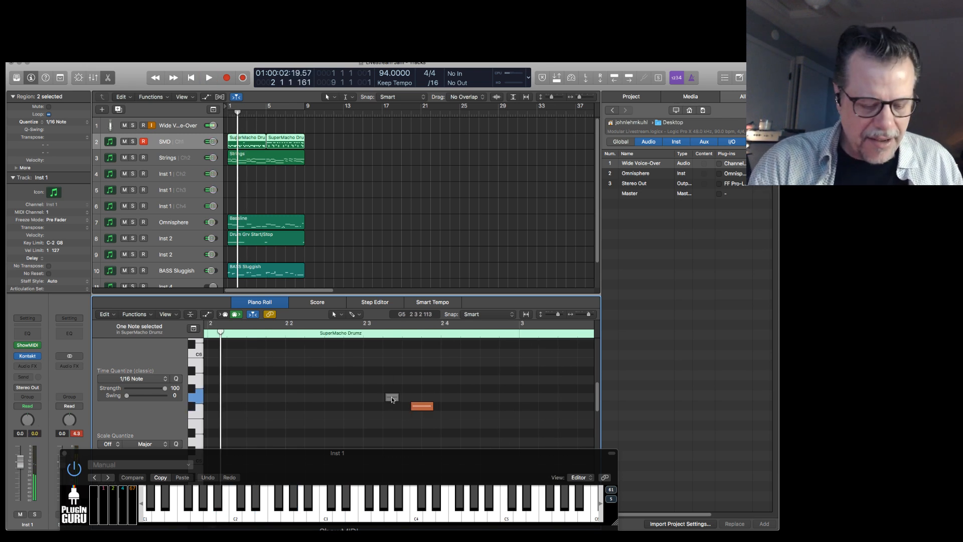
# Unmute the G5 drum note and shift both it and the F#5 note slightly earlier, checking with playback of bar 2.
pyautogui.press('space')
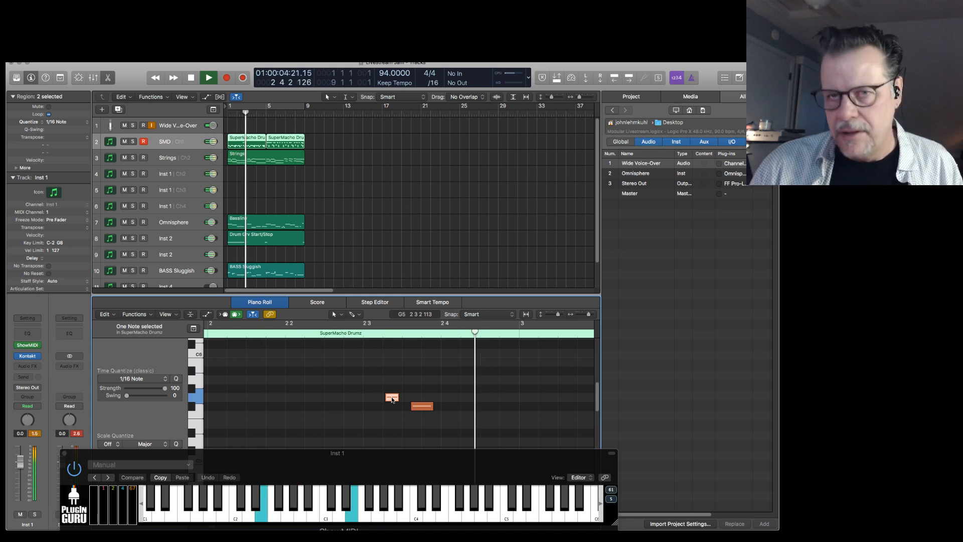
pyautogui.press('space')
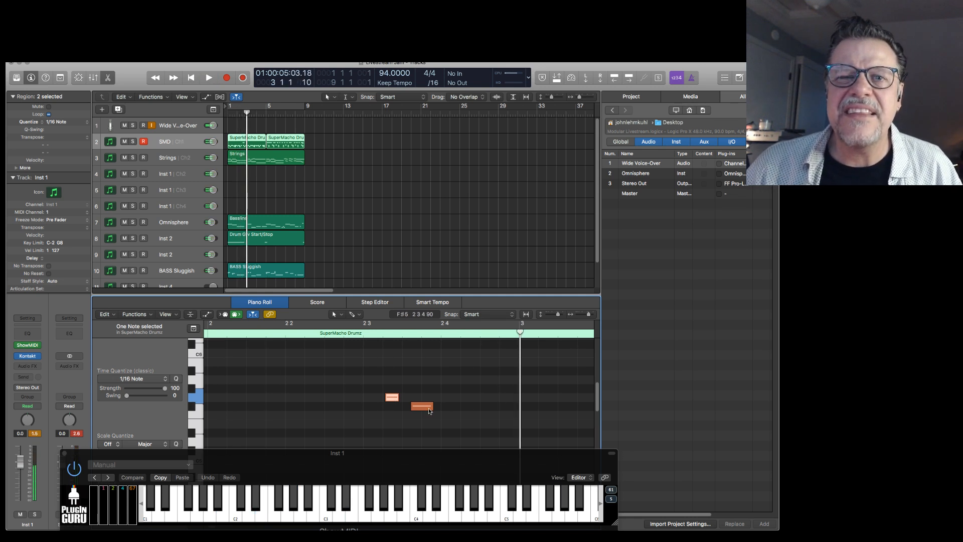
pyautogui.click(393, 398)
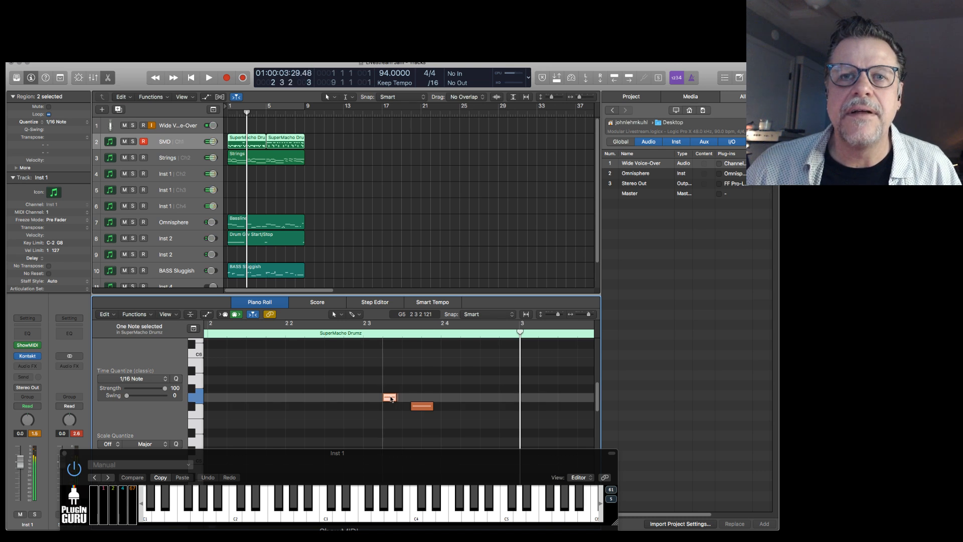
pyautogui.click(422, 405)
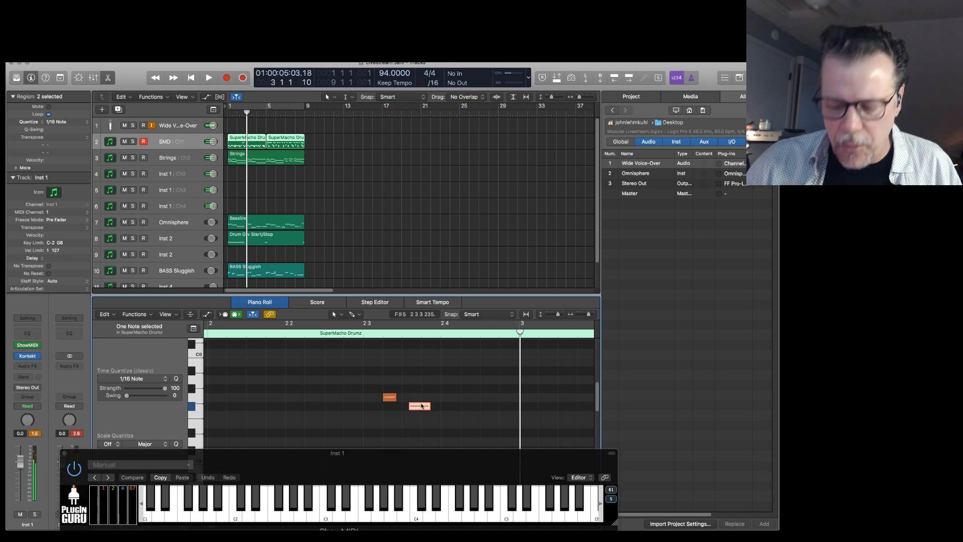
pyautogui.press('space')
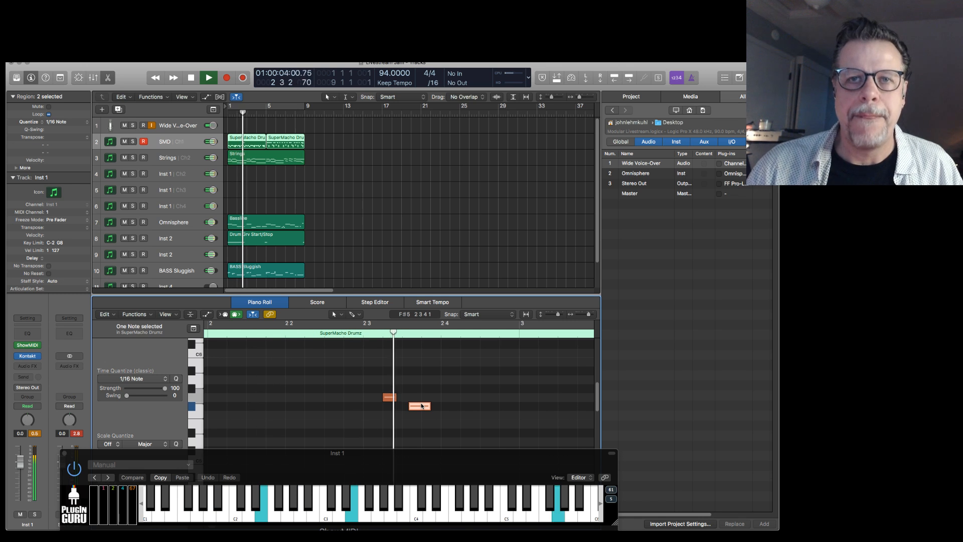
pyautogui.press('space')
# Play the arrangement from the start through bar 8 with the piano roll zoomed out.
pyautogui.press('Return')
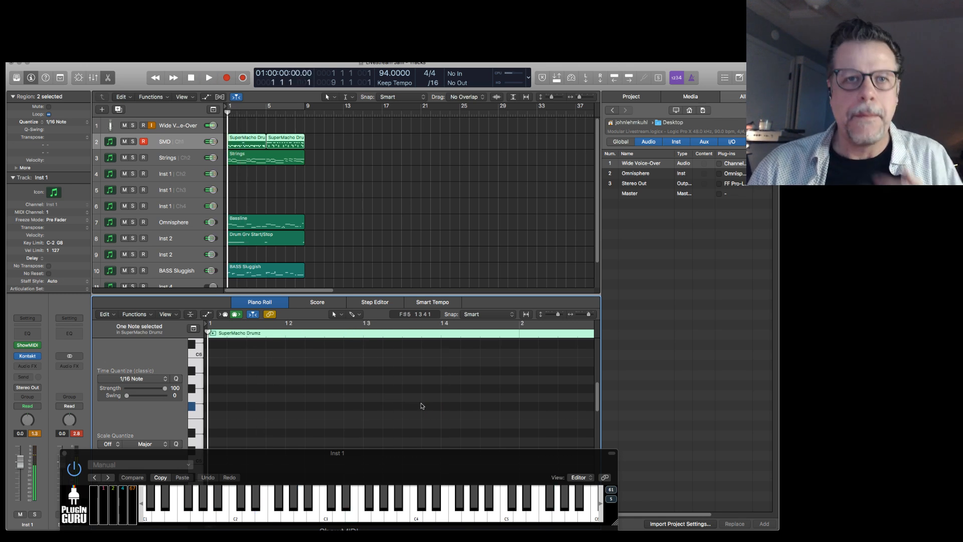
pyautogui.press('space')
pyautogui.press('super+Left')
pyautogui.press('super+Left')
pyautogui.press('super+Left')
pyautogui.press('super+Left')
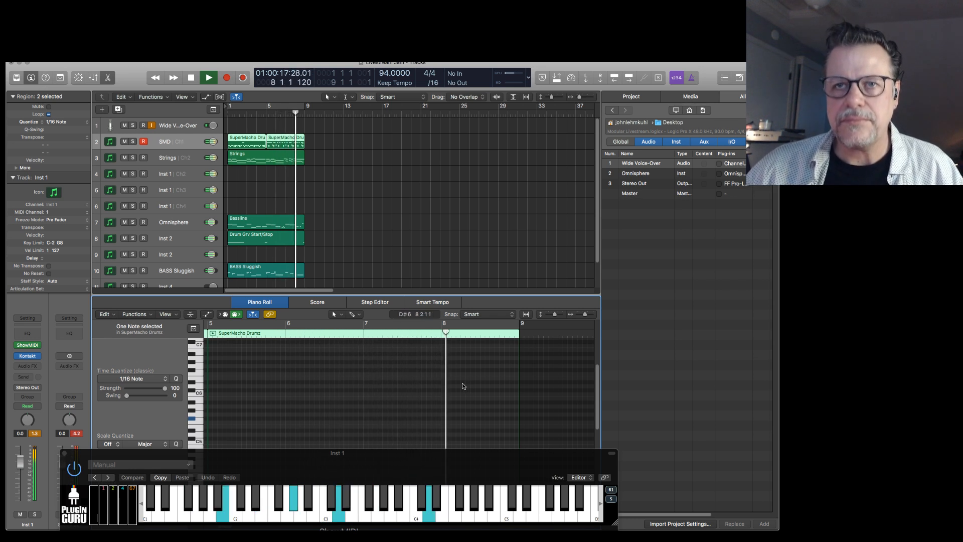
pyautogui.press('space')
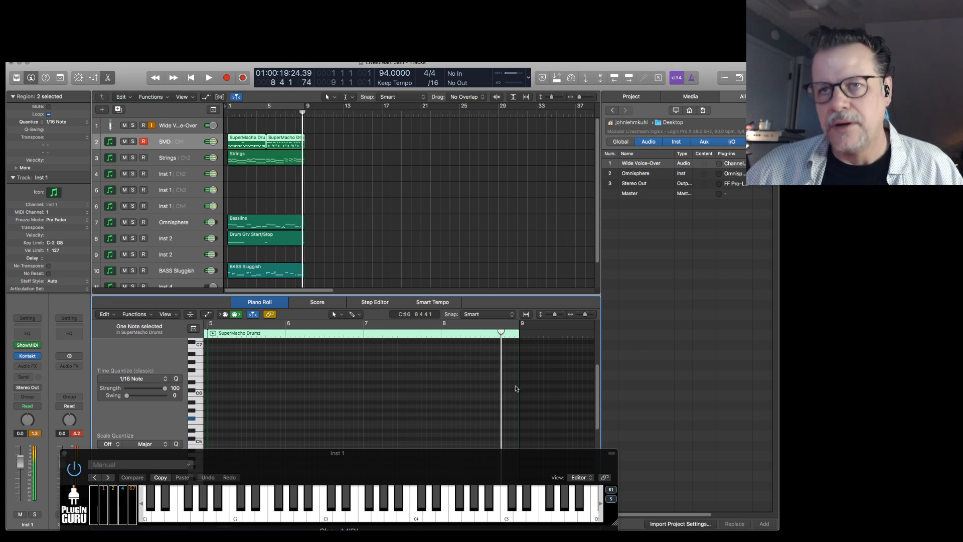
# Join the two SuperMacho Drumz regions on the SMD track into one and move the ShowMIDI window out of the way.
pyautogui.click(253, 140)
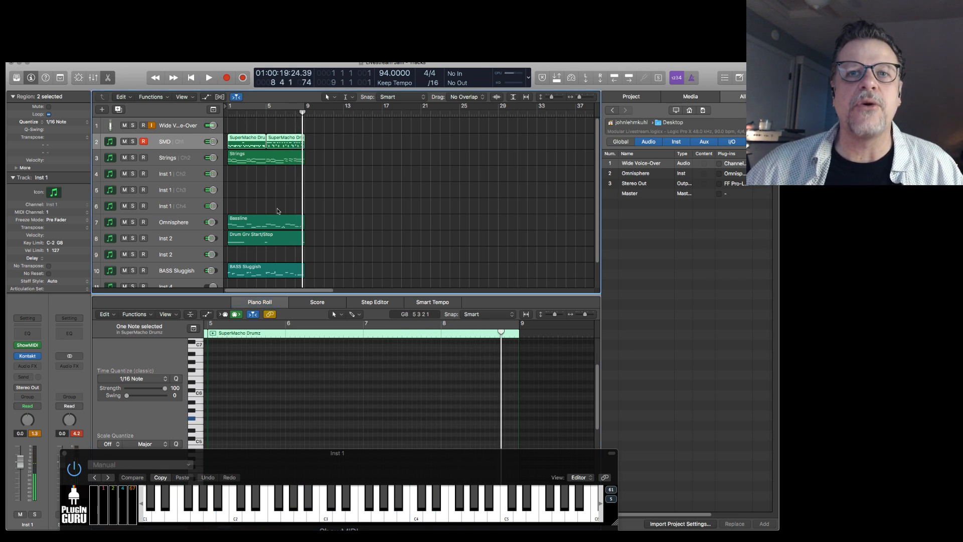
pyautogui.moveTo(311, 459); pyautogui.dragTo(311, 487)
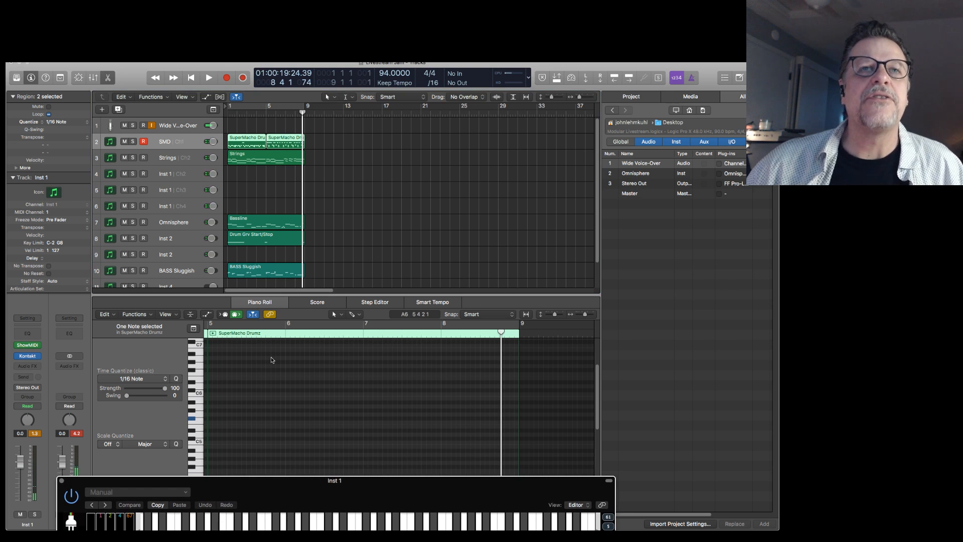
pyautogui.hotkey('ctrl', 'p')
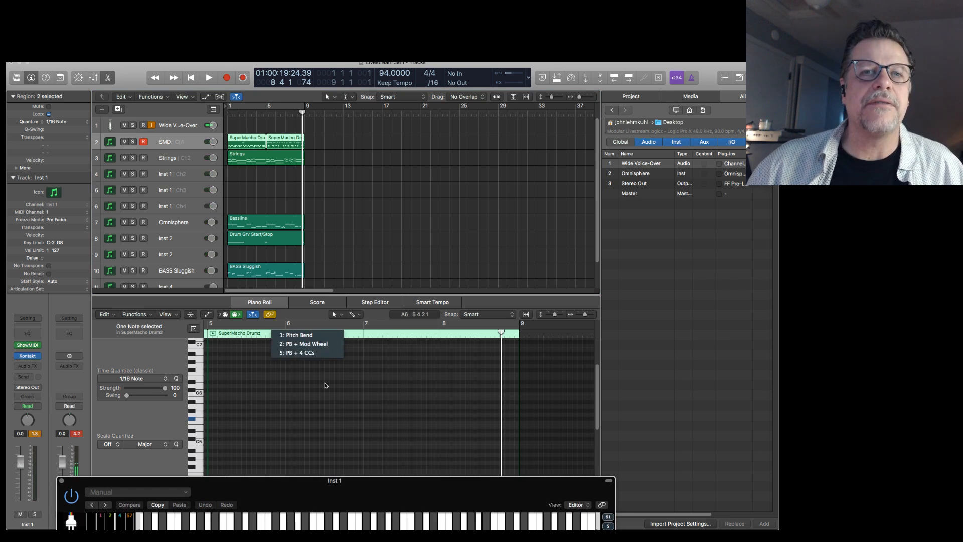
pyautogui.click(309, 398)
pyautogui.press('space')
pyautogui.press('Return')
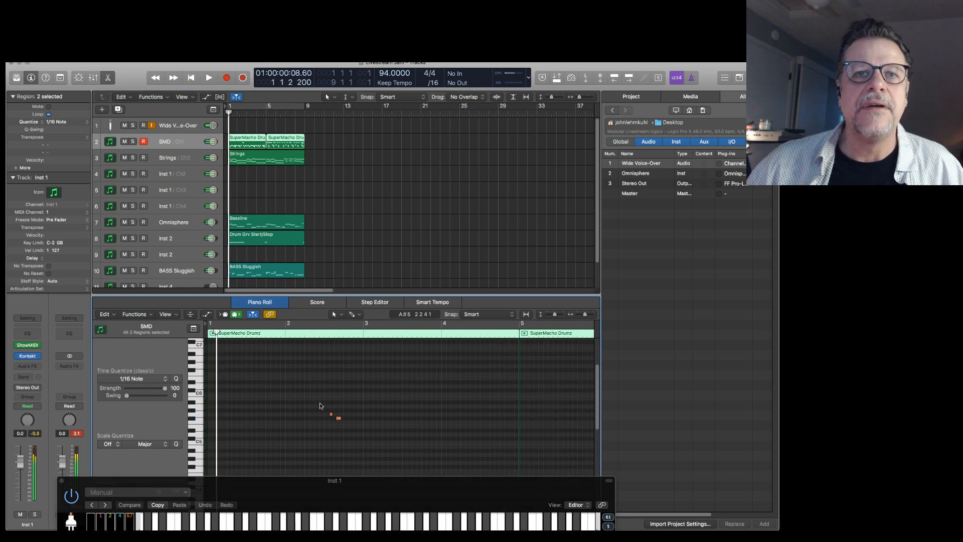
pyautogui.moveTo(319, 406); pyautogui.dragTo(370, 441)
pyautogui.moveTo(334, 136); pyautogui.dragTo(253, 142)
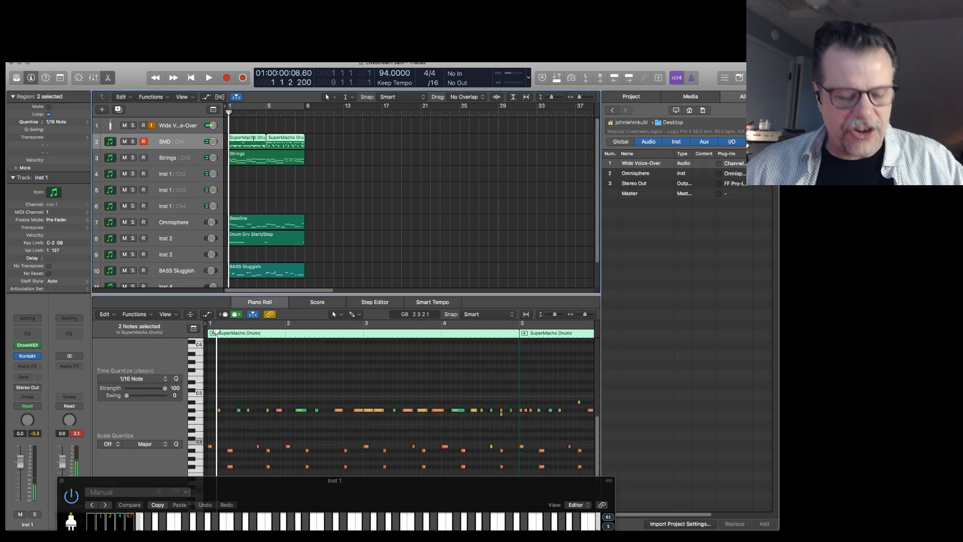
pyautogui.press('super+j')
pyautogui.moveTo(242, 495); pyautogui.dragTo(955, 381)
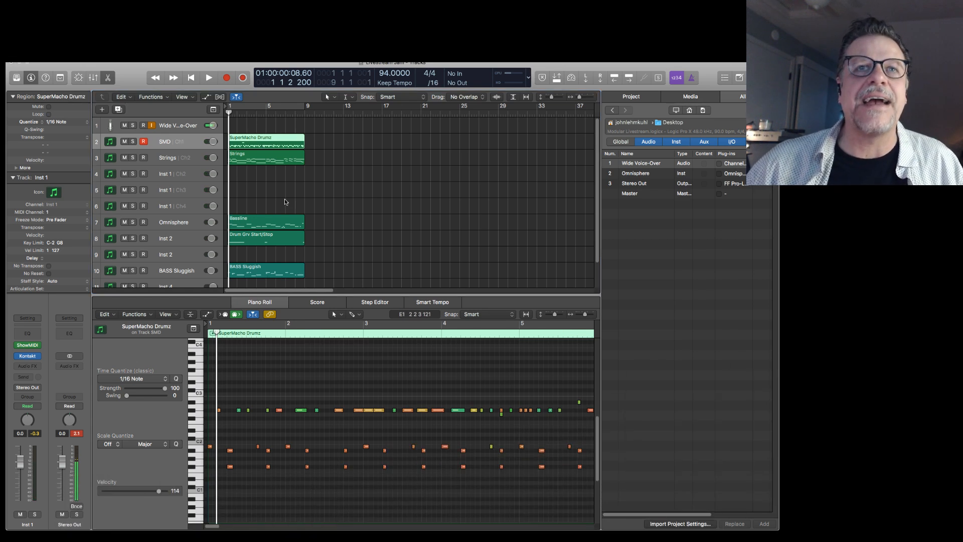
# Copy the G5 and F#5 drum notes from bar 2 into bar 8 of the joined region.
pyautogui.press('super+Left')
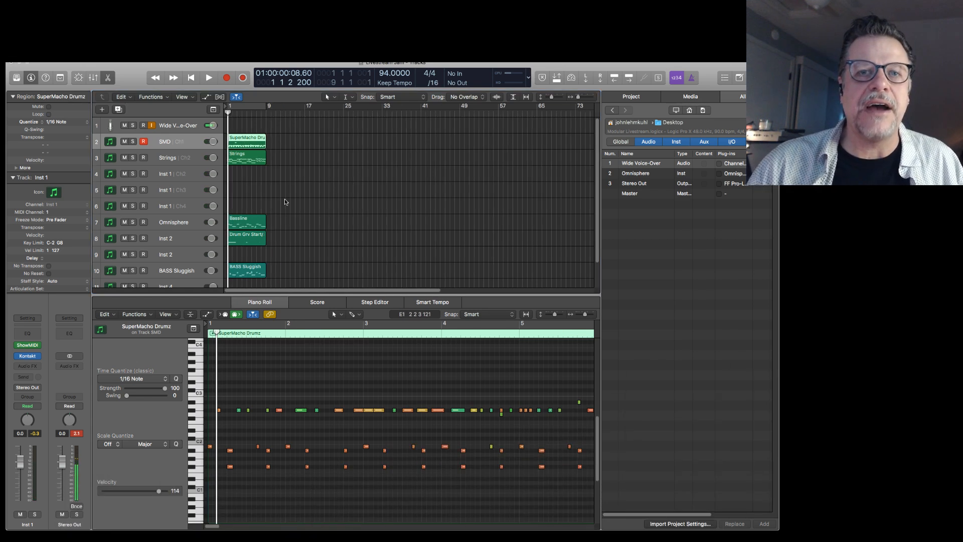
pyautogui.click(377, 386)
pyautogui.press('super+Left')
pyautogui.press('super+Left')
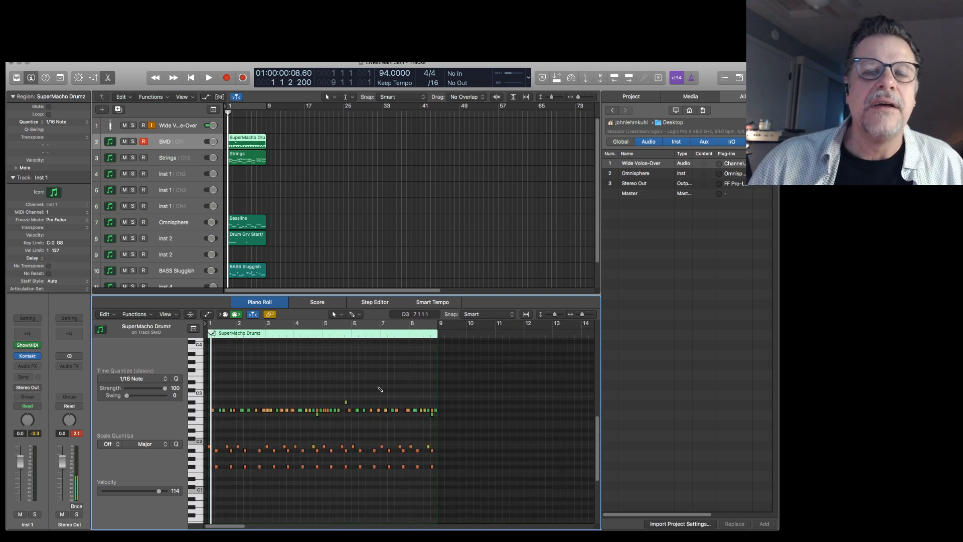
pyautogui.scroll(8, 377, 387)
pyautogui.moveTo(239, 419); pyautogui.dragTo(283, 458)
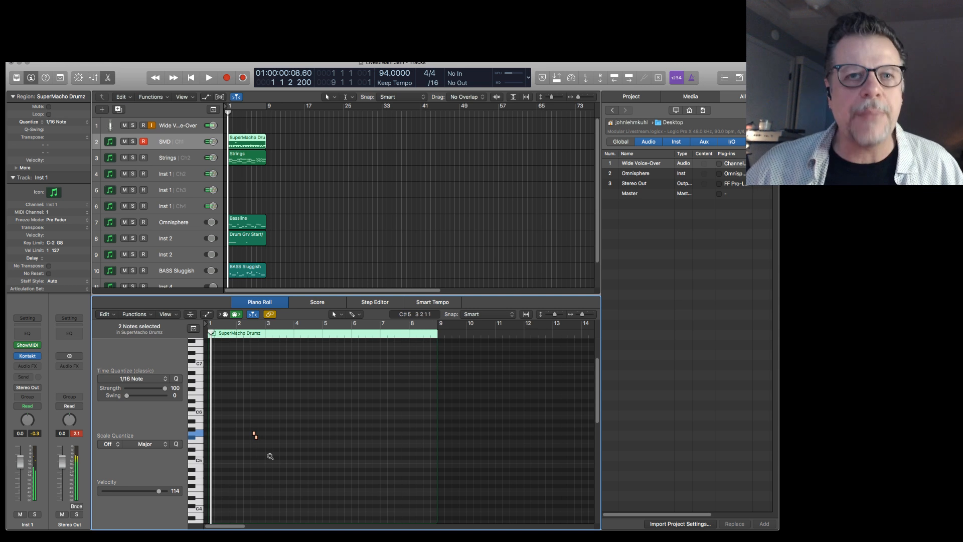
pyautogui.moveTo(255, 436); pyautogui.dragTo(424, 438)
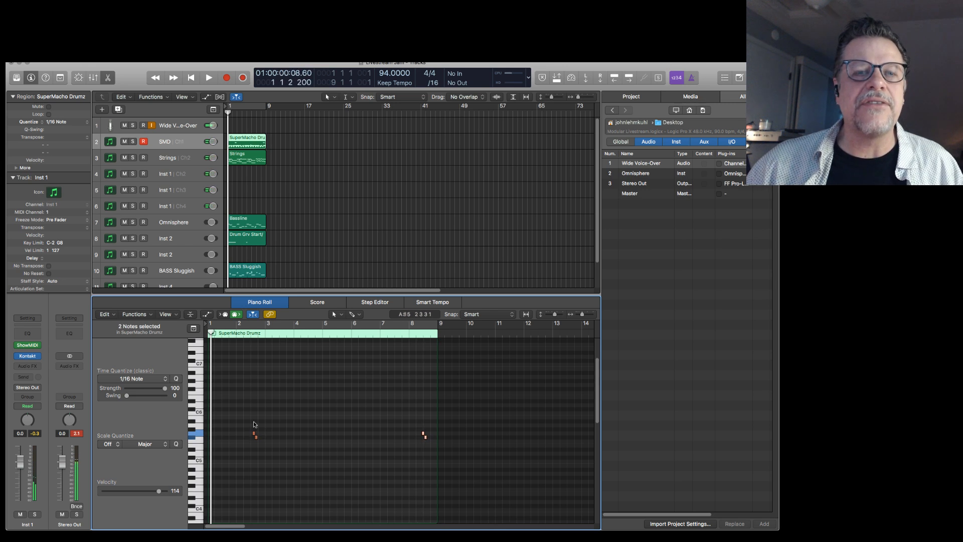
# Show the Event Float window above the notes and display the details of the G5 note in bar 2.
pyautogui.moveTo(237, 415); pyautogui.dragTo(325, 479)
pyautogui.click(276, 382)
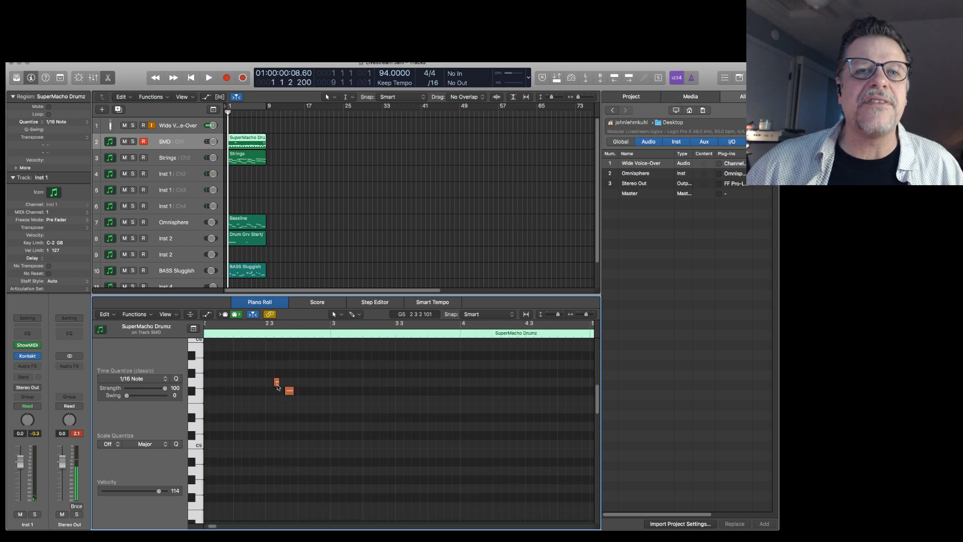
pyautogui.moveTo(277, 382); pyautogui.dragTo(275, 385)
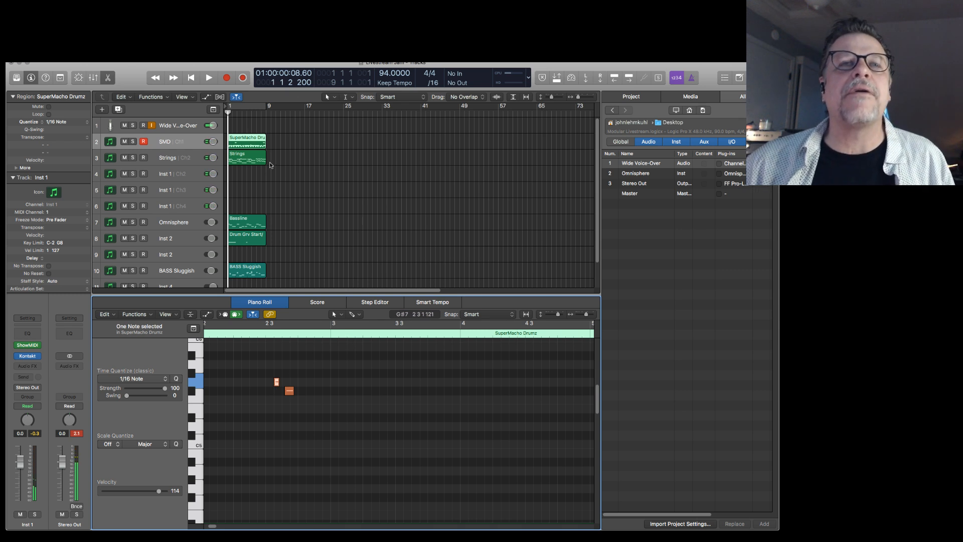
pyautogui.click(222, 55)
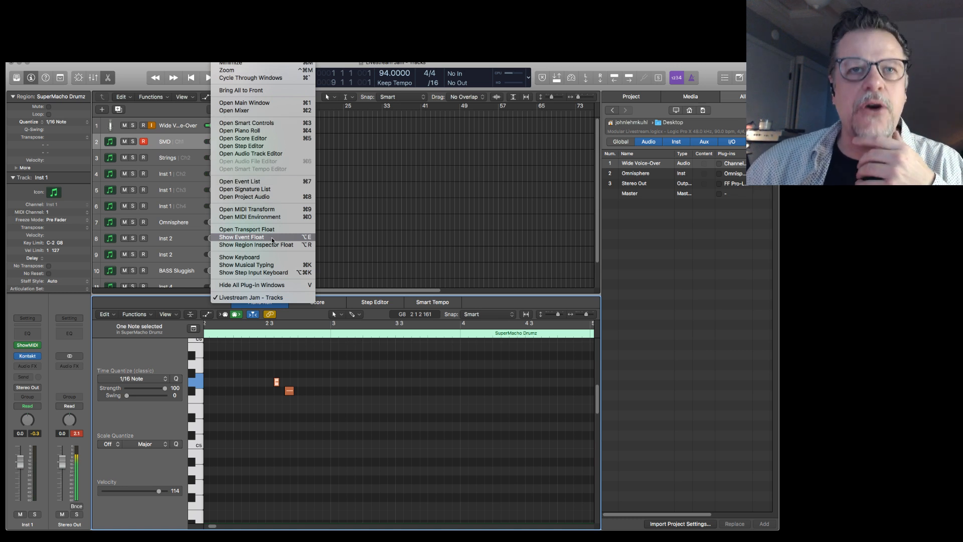
pyautogui.click(271, 238)
pyautogui.moveTo(406, 377); pyautogui.dragTo(298, 337)
pyautogui.click(326, 385)
pyautogui.click(275, 382)
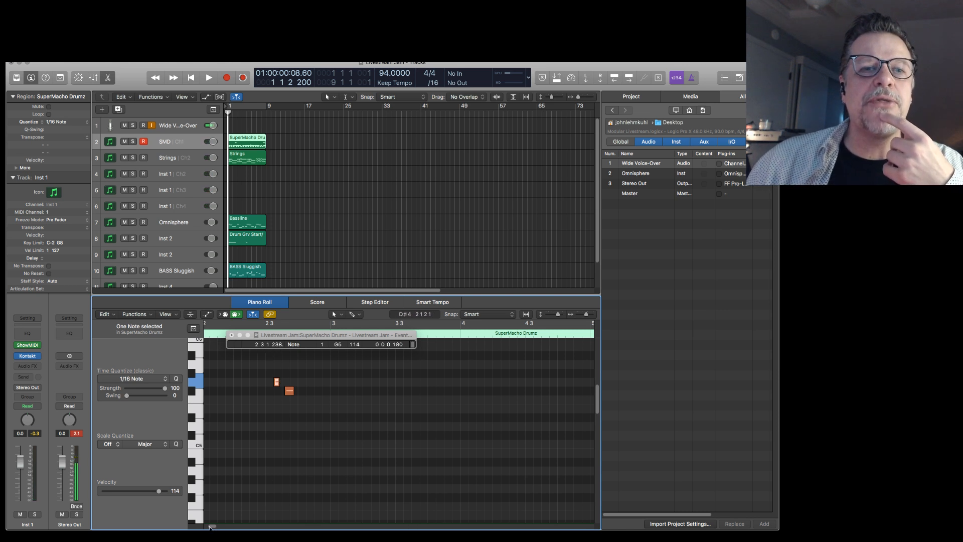
# Move the copied G5 and F#5 notes in bar 8 earlier, with G5 at 8 2 1 238, and play the ending.
pyautogui.moveTo(212, 526); pyautogui.dragTo(229, 526)
pyautogui.moveTo(312, 373); pyautogui.dragTo(362, 398)
pyautogui.click(335, 384)
pyautogui.click(330, 382)
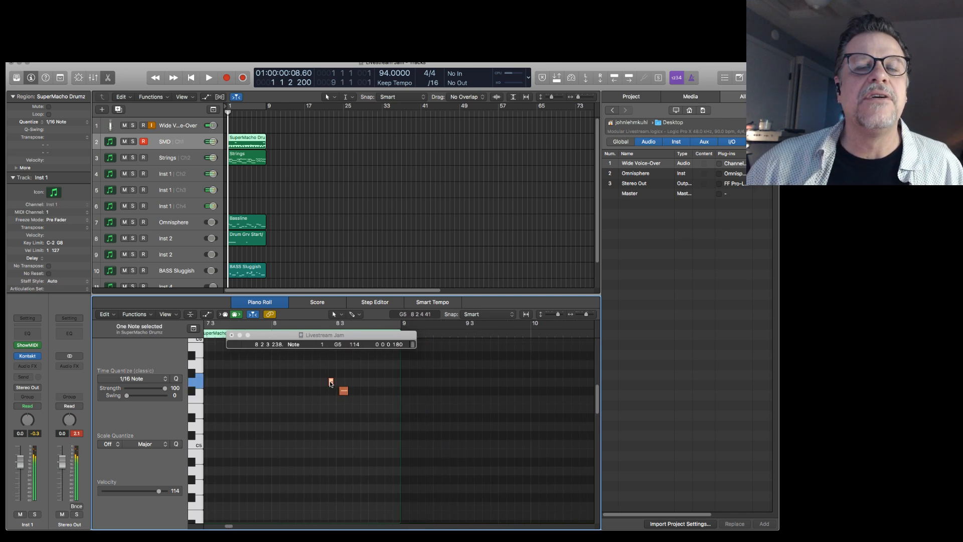
pyautogui.moveTo(309, 368); pyautogui.dragTo(343, 399)
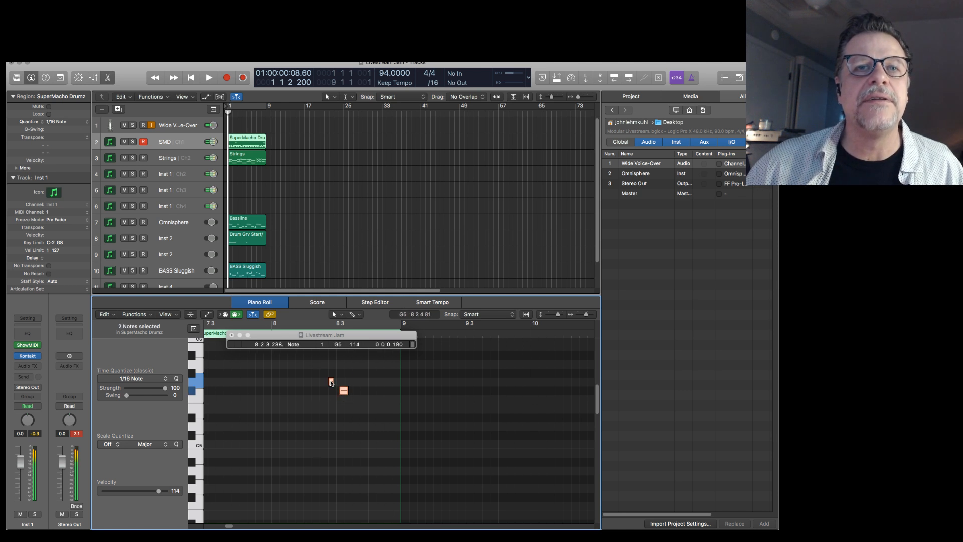
pyautogui.click(331, 382)
pyautogui.moveTo(330, 382); pyautogui.dragTo(314, 383)
pyautogui.press('space')
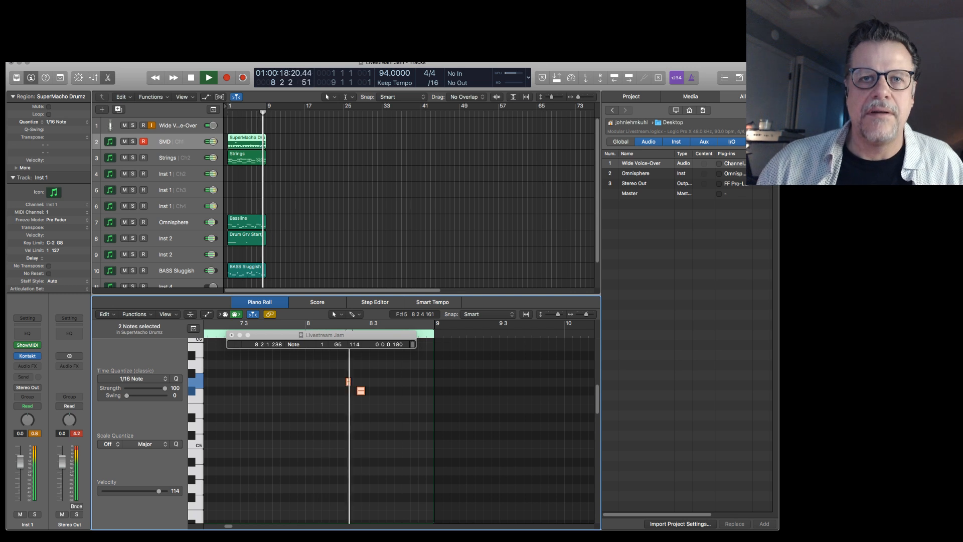
pyautogui.press('space')
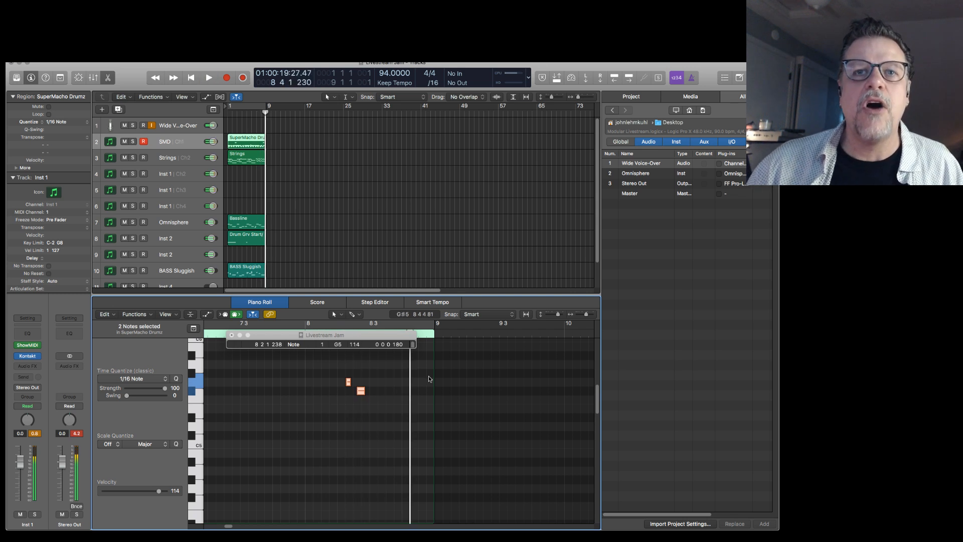
# Move the G5 and F#5 notes in bar 8 later, with G5 at 8 3 2 38, and play the ending.
pyautogui.moveTo(361, 392); pyautogui.dragTo(395, 395)
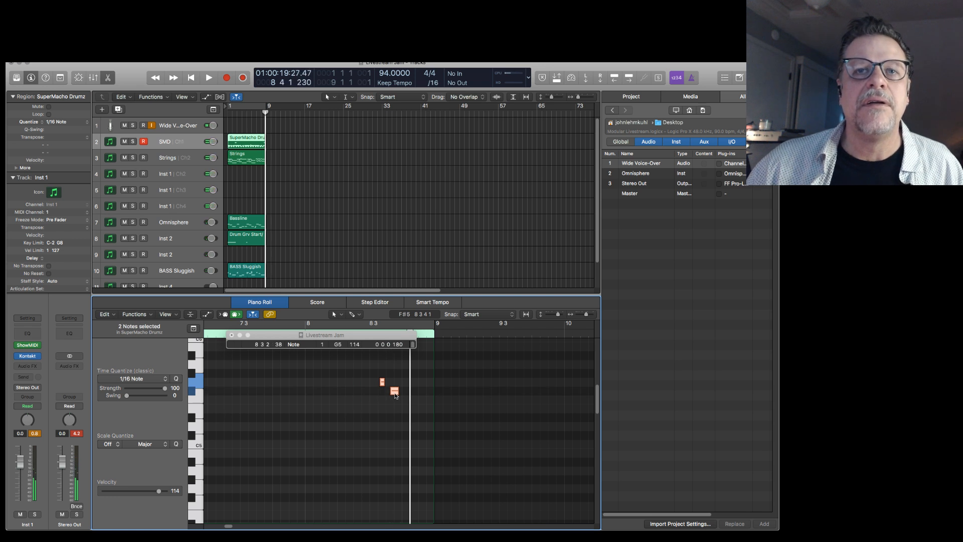
pyautogui.press('space')
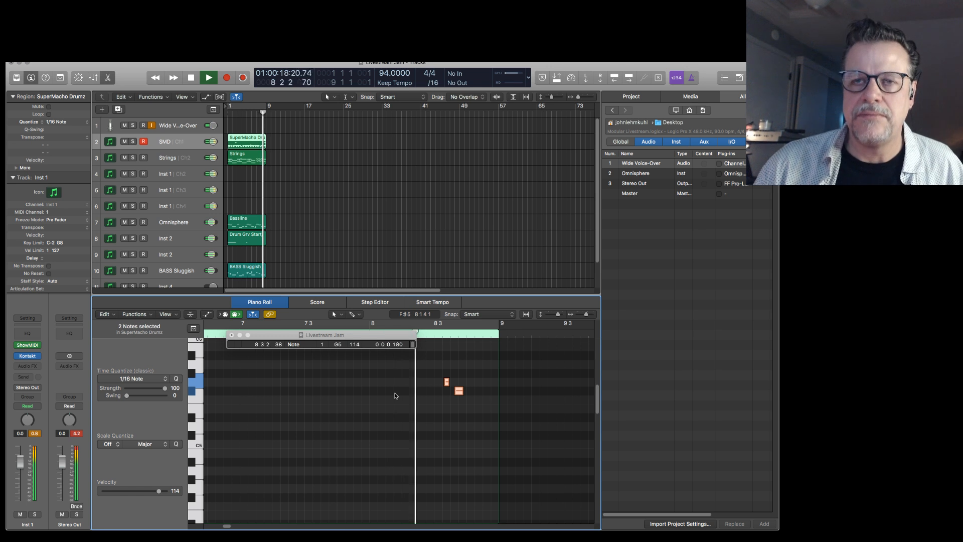
pyautogui.press('space')
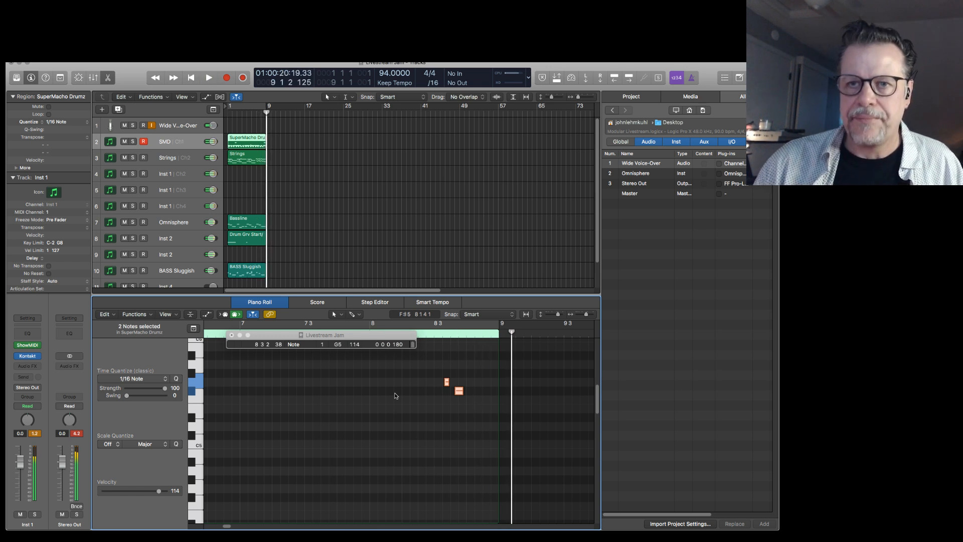
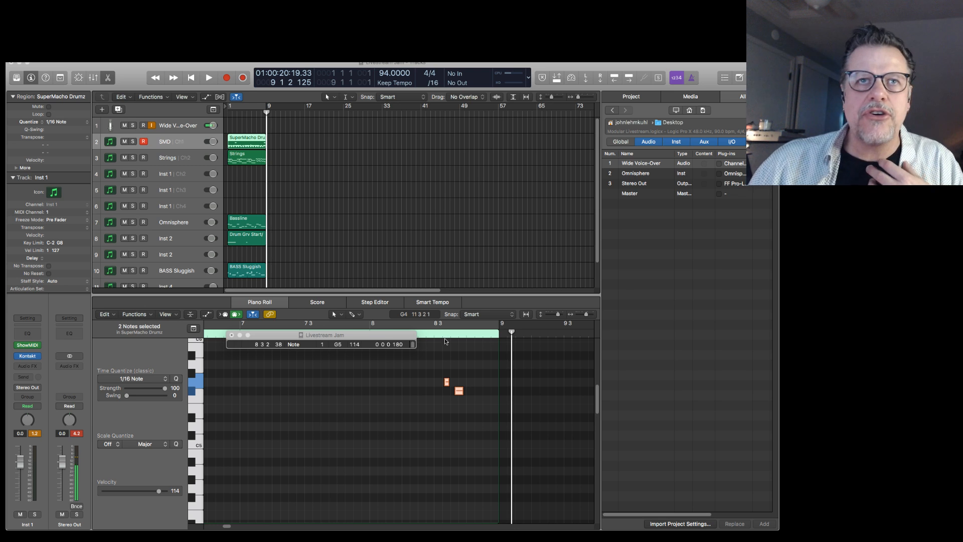
# Add a new track directly below SMD that shares the SMD instrument channel.
pyautogui.click(182, 143)
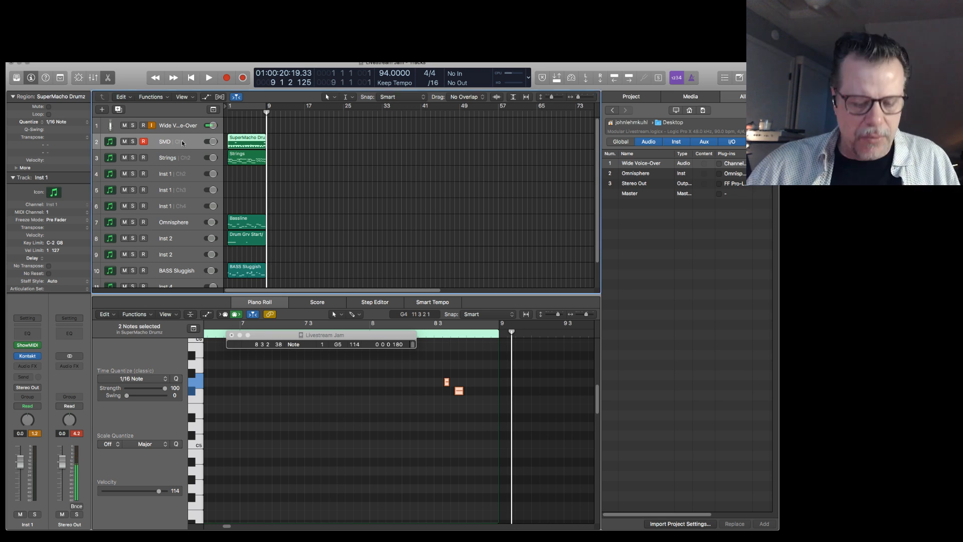
pyautogui.press('super+d')
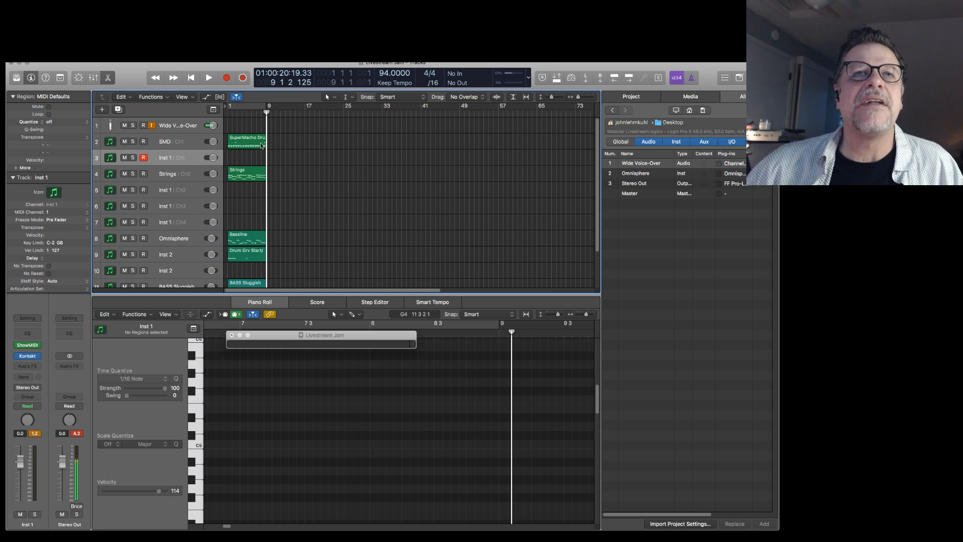
# Split the SuperMacho Drumz region on the SMD track at bars 2 and 3.
pyautogui.moveTo(314, 167); pyautogui.dragTo(199, 146)
pyautogui.scroll(3, 270, 203)
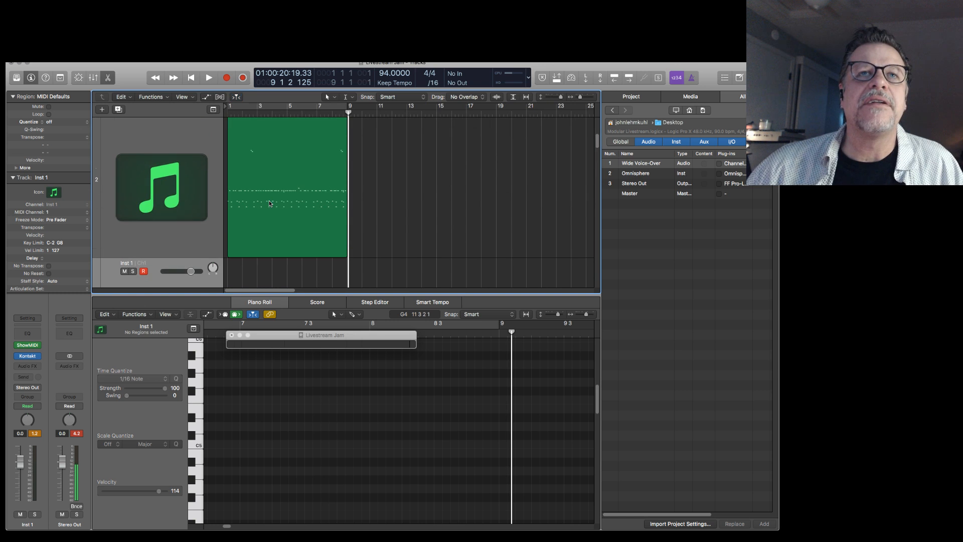
pyautogui.write('/2')
pyautogui.press('Return')
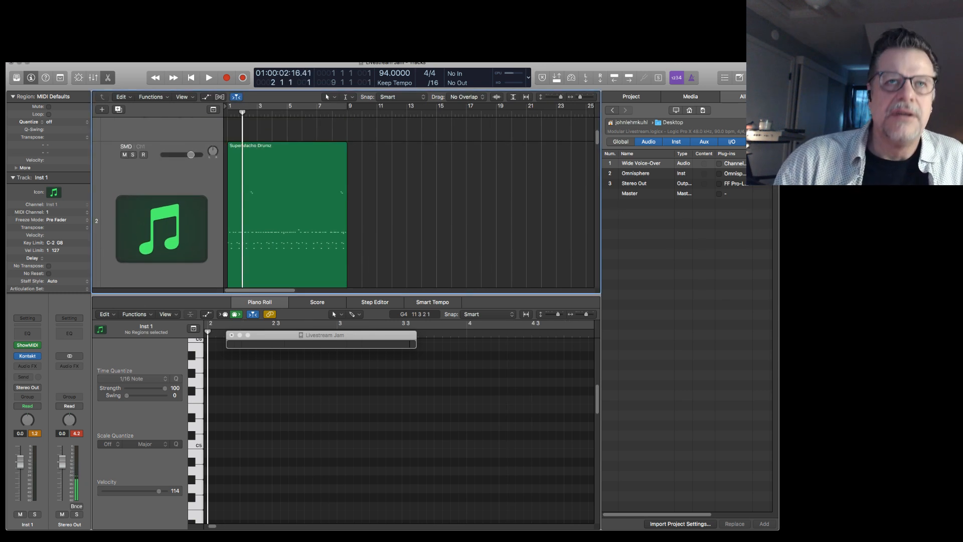
pyautogui.click(250, 149)
pyautogui.press('super+t')
pyautogui.press('.')
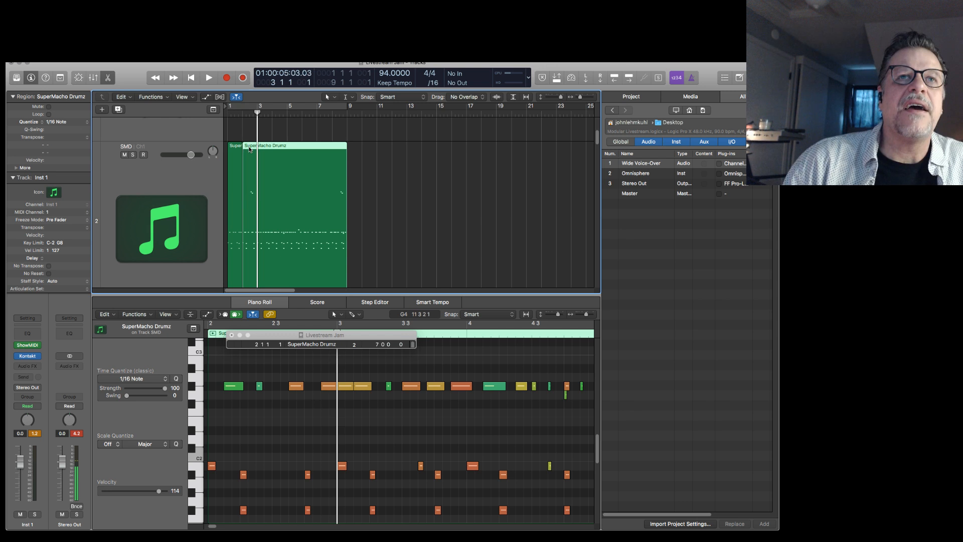
pyautogui.press('super+t')
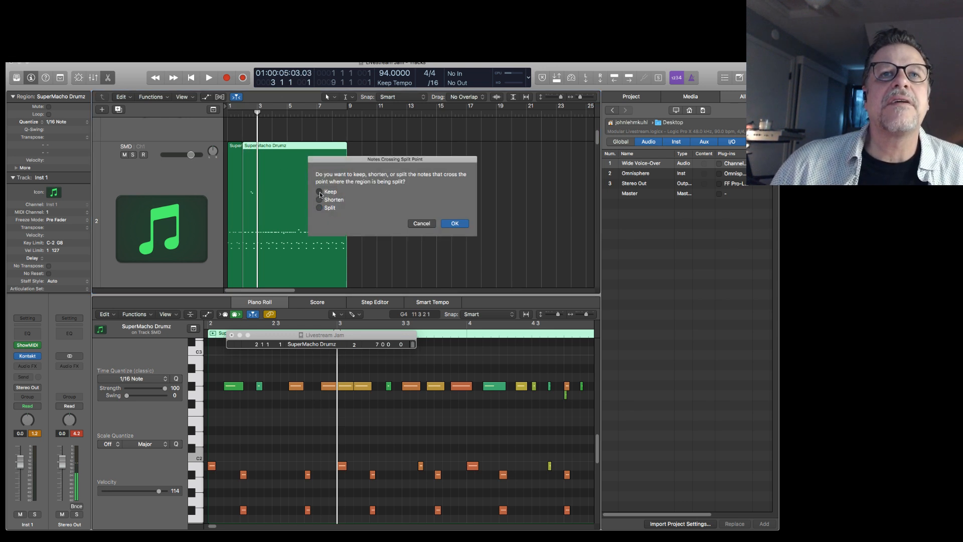
pyautogui.press('Return')
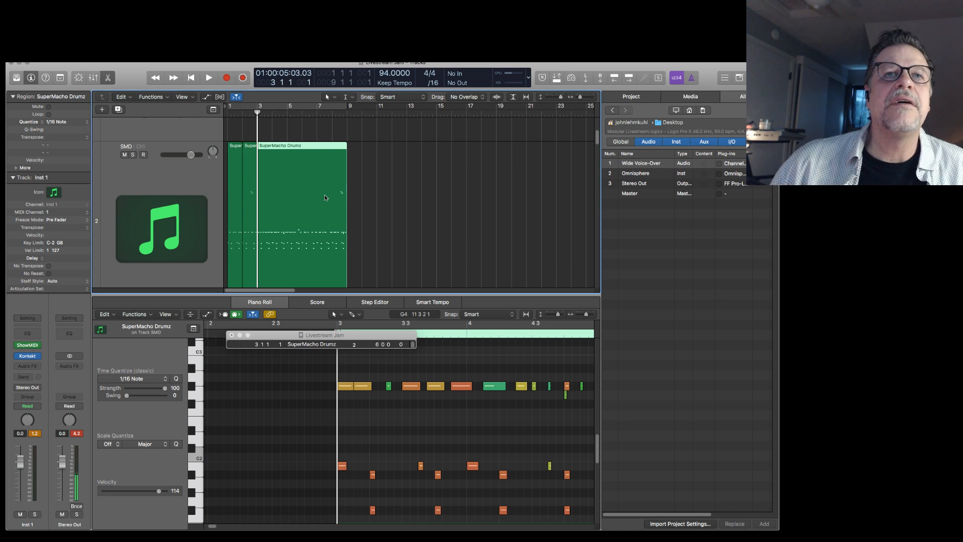
# Copy the bar 2 SuperMacho Drumz region from SMD to the same position on the Inst 1 track below.
pyautogui.click(249, 165)
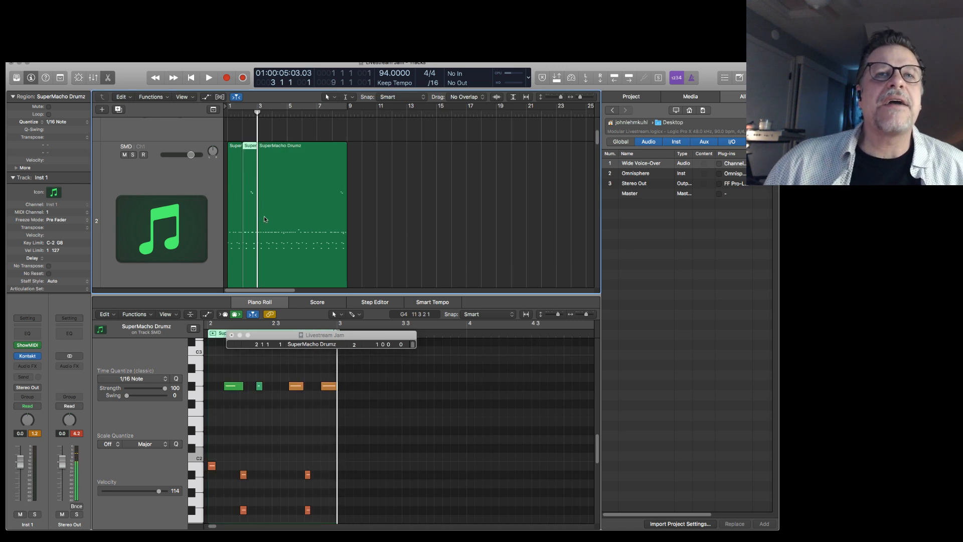
pyautogui.press('super+Up')
pyautogui.press('super+Up')
pyautogui.press('super+Up')
pyautogui.press('super+Up')
pyautogui.press('super+Up')
pyautogui.press('super+Up')
pyautogui.press('super+Up')
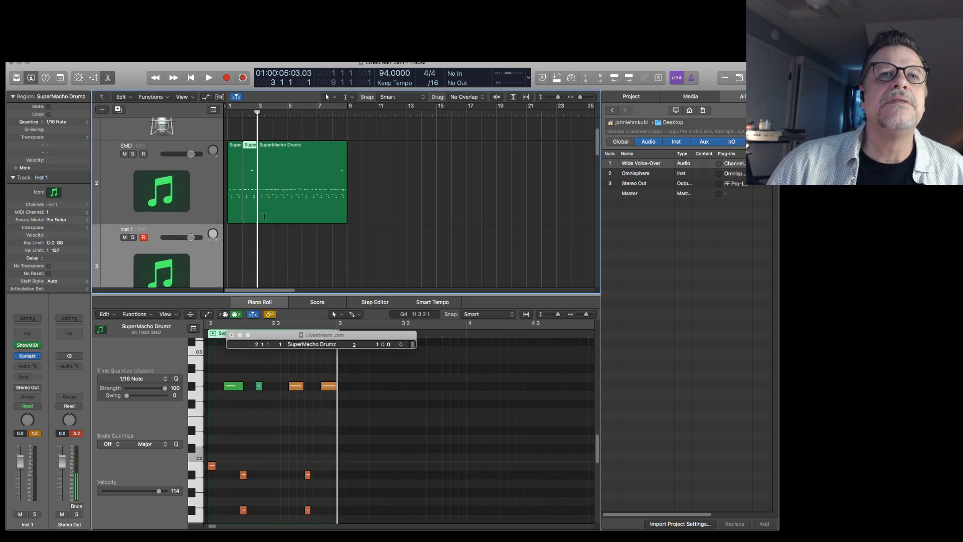
pyautogui.moveTo(248, 146); pyautogui.dragTo(251, 247)
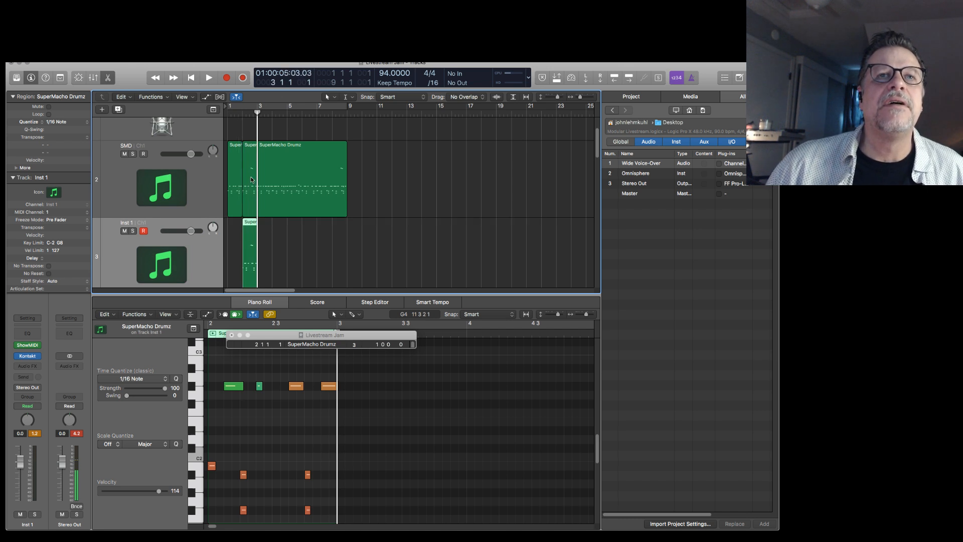
# Delete the G5 and F#5 notes from the original bar 2 region on the SMD track.
pyautogui.click(249, 153)
pyautogui.scroll(5, 322, 430)
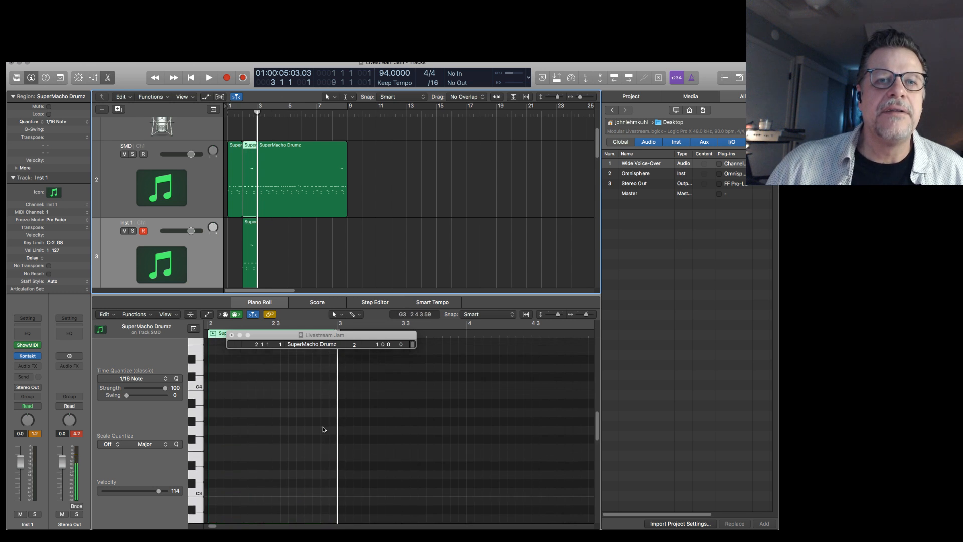
pyautogui.scroll(5, 324, 429)
pyautogui.moveTo(402, 428); pyautogui.dragTo(257, 468)
pyautogui.press('Delete')
# Delete the low drum notes from the copied bar 2 region on Inst 1, keeping only G5 and F#5.
pyautogui.click(250, 237)
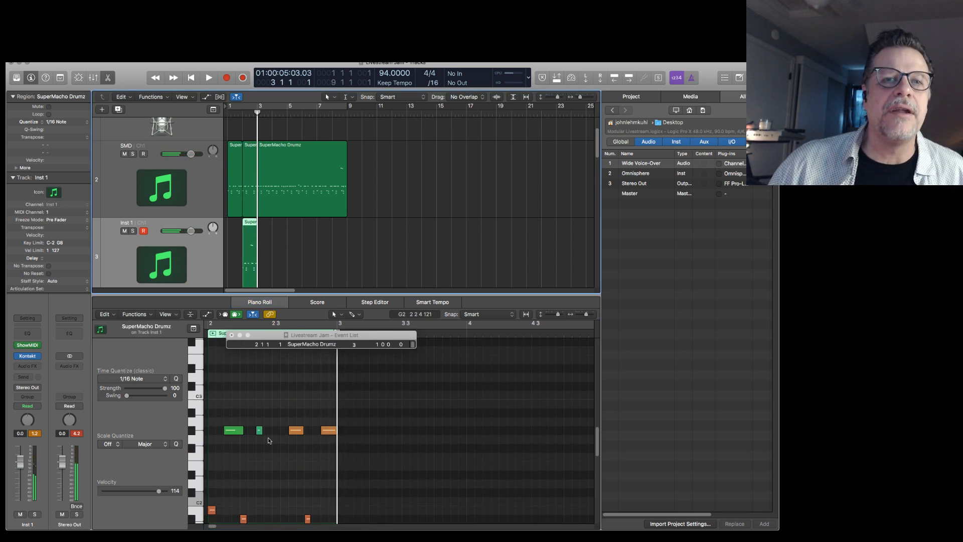
pyautogui.moveTo(392, 415); pyautogui.dragTo(268, 481)
pyautogui.press('Delete')
pyautogui.scroll(15, 346, 438)
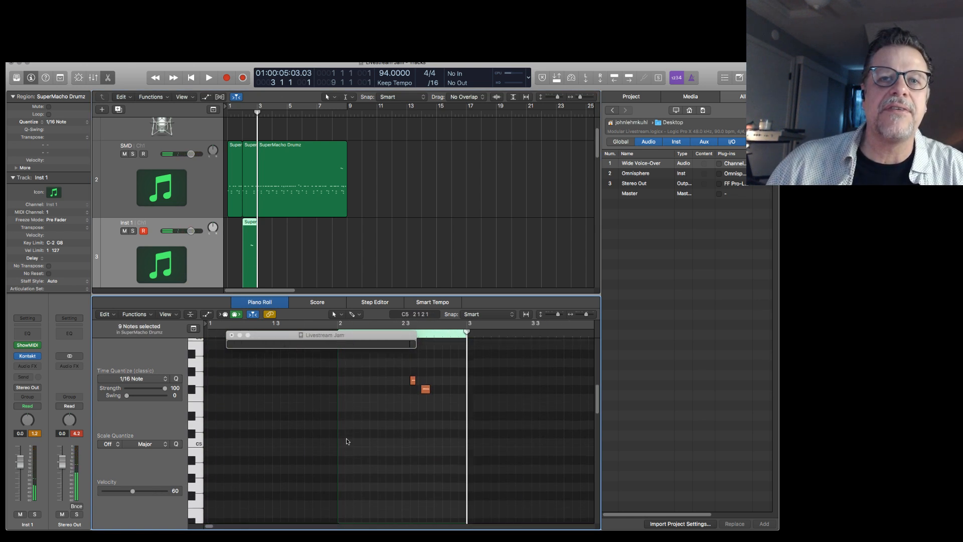
# Delete the G5 and F#5 notes in bar 8 of the long SuperMacho Drumz region on the SMD track.
pyautogui.click(347, 186)
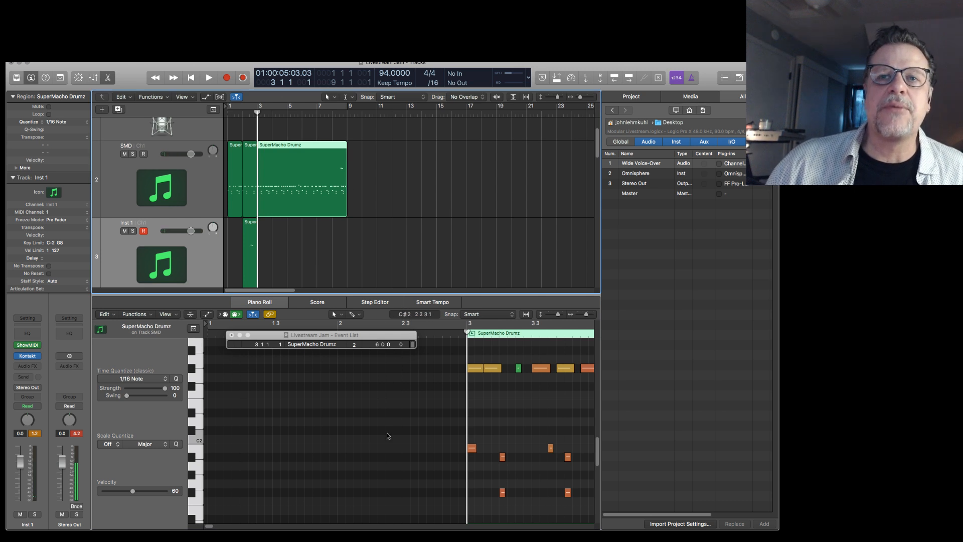
pyautogui.moveTo(206, 526); pyautogui.dragTo(229, 526)
pyautogui.scroll(3, 250, 476)
pyautogui.scroll(8, 250, 477)
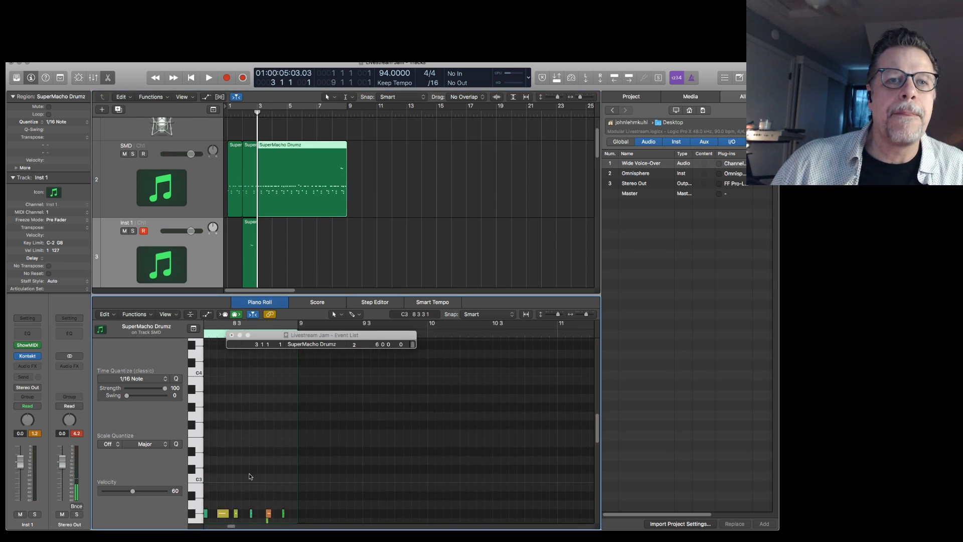
pyautogui.moveTo(183, 467); pyautogui.dragTo(580, 406)
pyautogui.press('Delete')
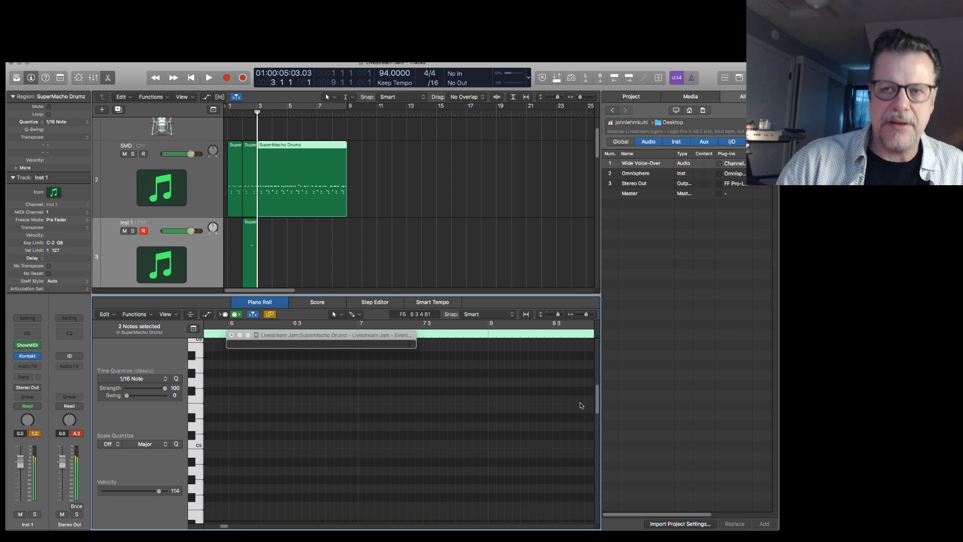
# Copy the bar 2 fill region on Inst 1 to bar 8, move the original to bar 4, and play from the start.
pyautogui.keyDown('alt'); pyautogui.moveTo(251, 228); pyautogui.dragTo(341, 230); pyautogui.keyUp('alt')
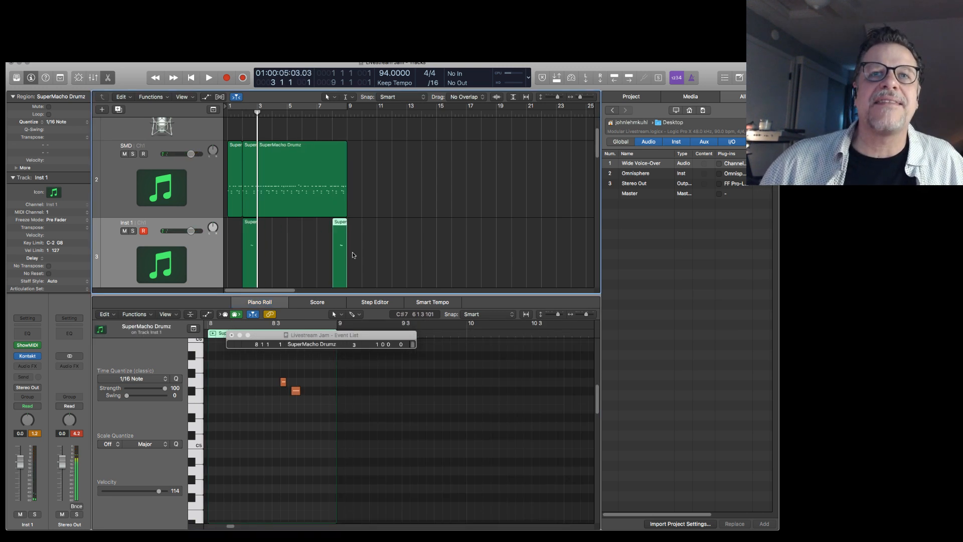
pyautogui.press('Return')
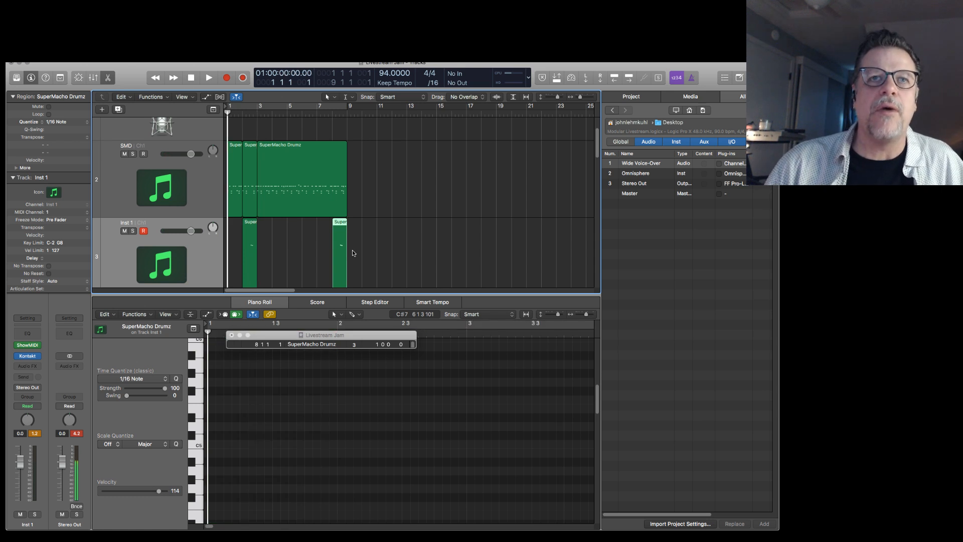
pyautogui.moveTo(247, 219); pyautogui.dragTo(279, 225)
pyautogui.press('space')
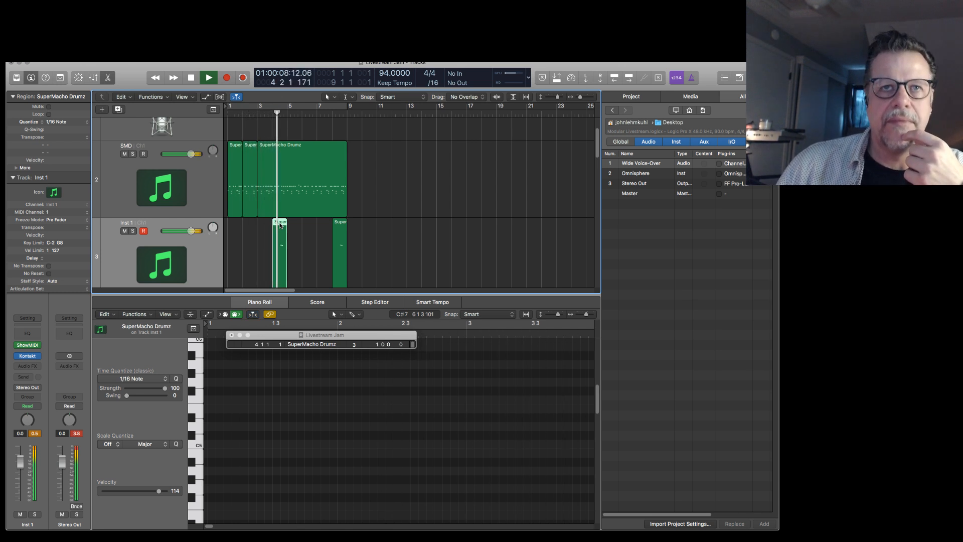
pyautogui.press('space')
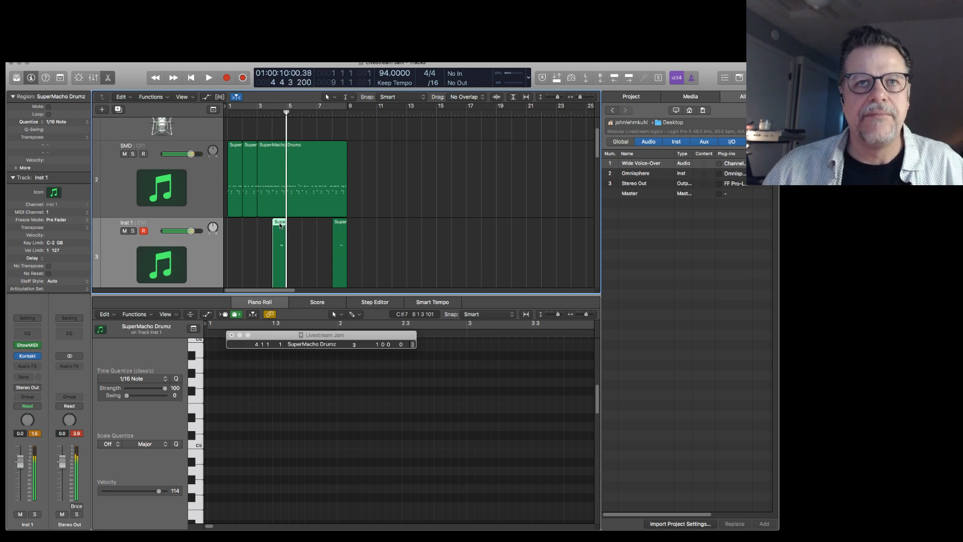
# Copy the bar 4 fill region on Inst 1 back to bar 2, delete the copy's G5 note, and play from the start.
pyautogui.click(291, 231)
pyautogui.moveTo(278, 223); pyautogui.dragTo(252, 222)
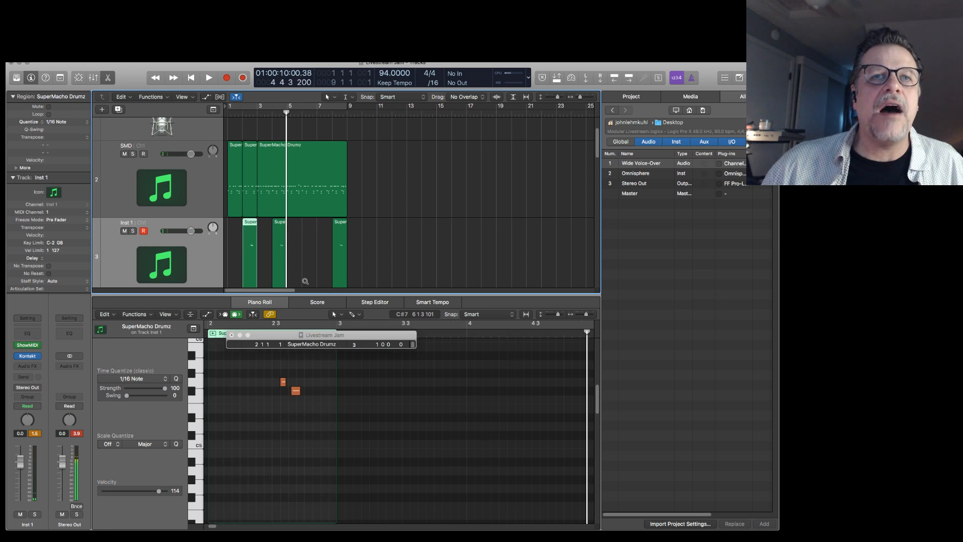
pyautogui.moveTo(264, 365); pyautogui.dragTo(282, 384)
pyautogui.press('Delete')
pyautogui.press('Return')
pyautogui.press('space')
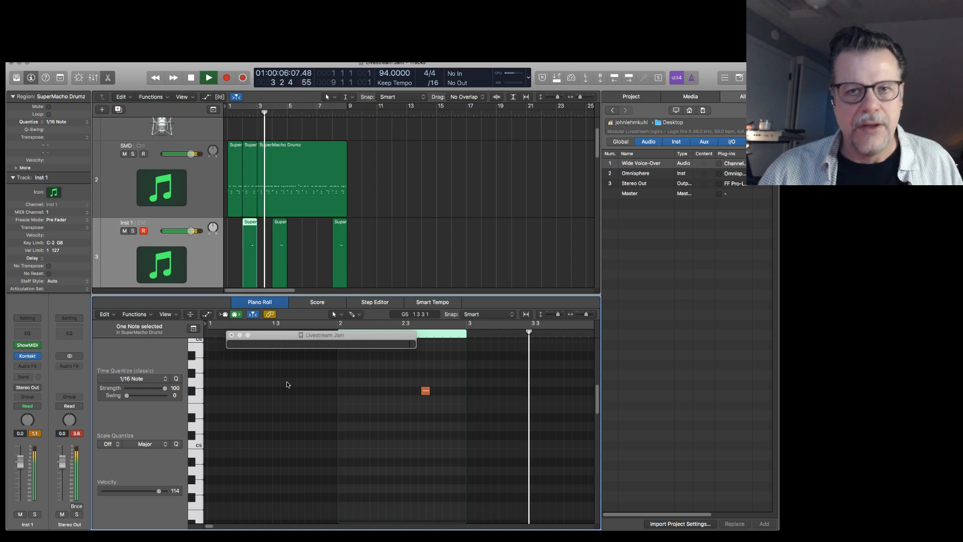
pyautogui.press('space')
pyautogui.press('super+Up')
pyautogui.press('super+Up')
pyautogui.press('super+Up')
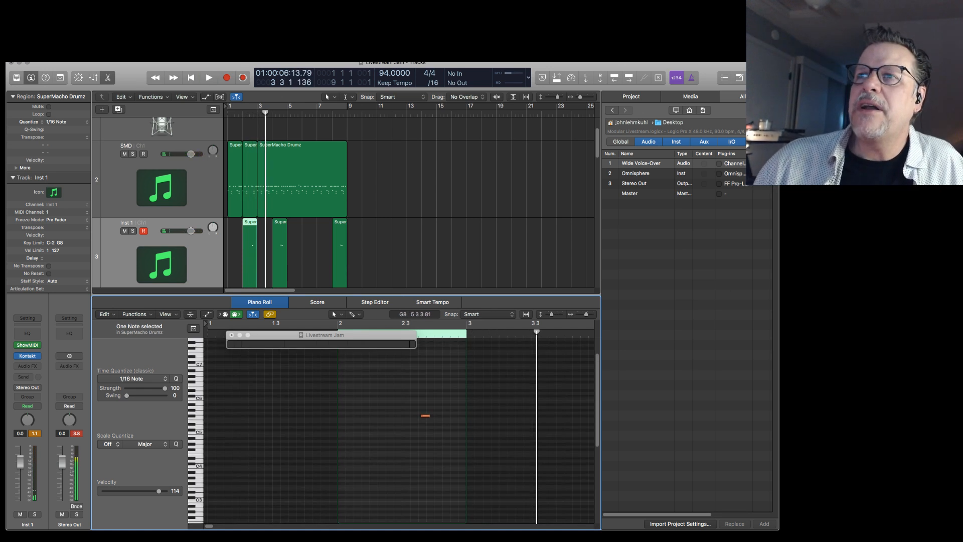
pyautogui.click(724, 243)
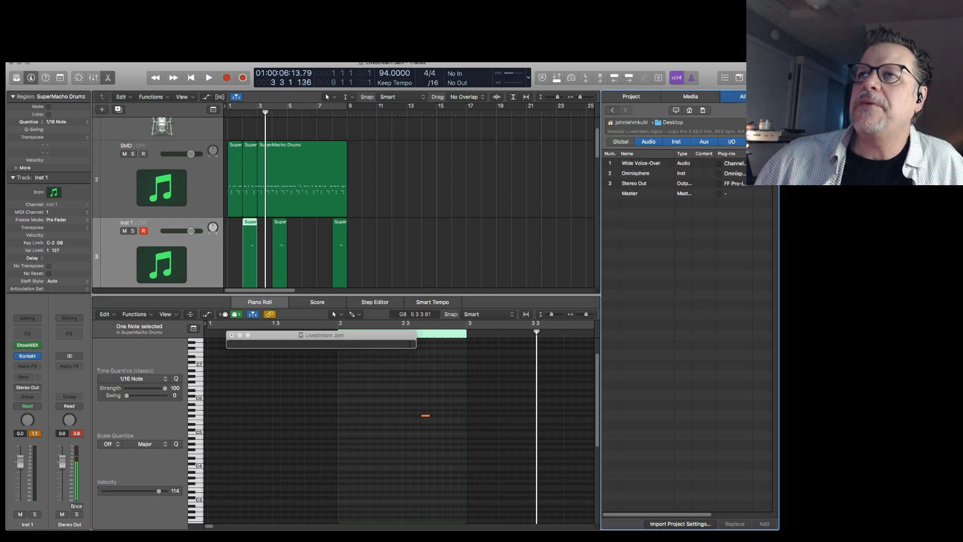
# Switch to Finder, bring the SFX SAMPLES window fully into view, and open the Zenhiser - Turbo Risers folder.
pyautogui.press('super+Tab')
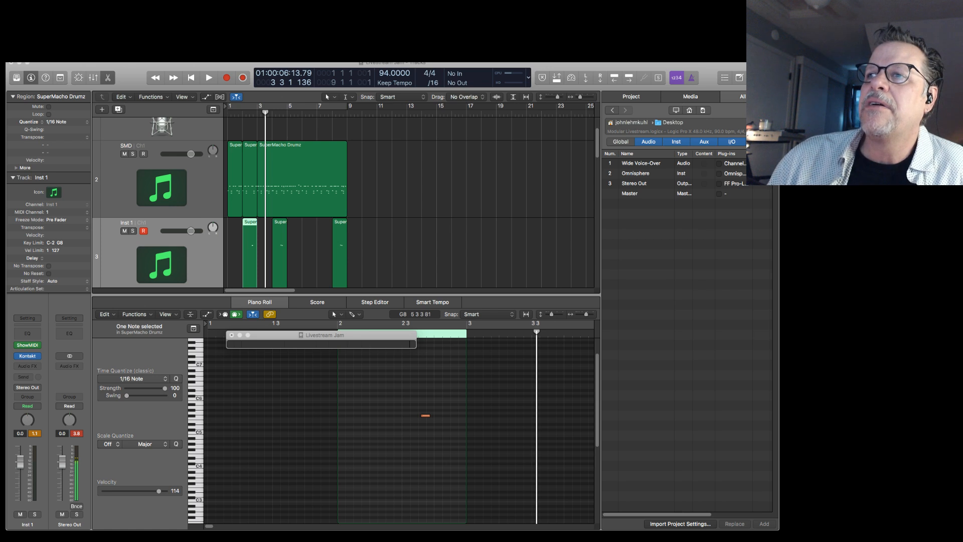
pyautogui.moveTo(777, 114); pyautogui.dragTo(498, 95)
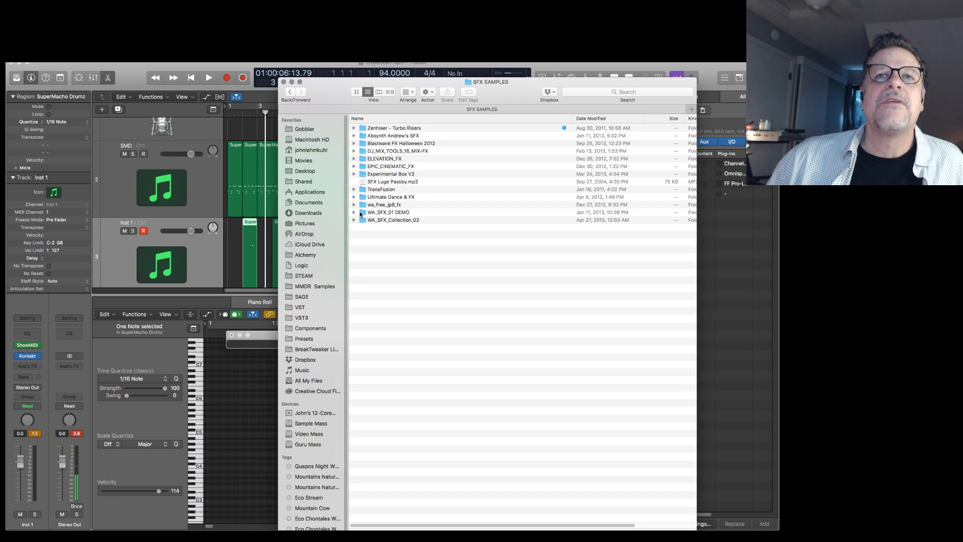
pyautogui.moveTo(383, 86)
pyautogui.mouseDown()
pyautogui.moveTo(701, 85)
pyautogui.moveTo(384, 78)
pyautogui.mouseUp()
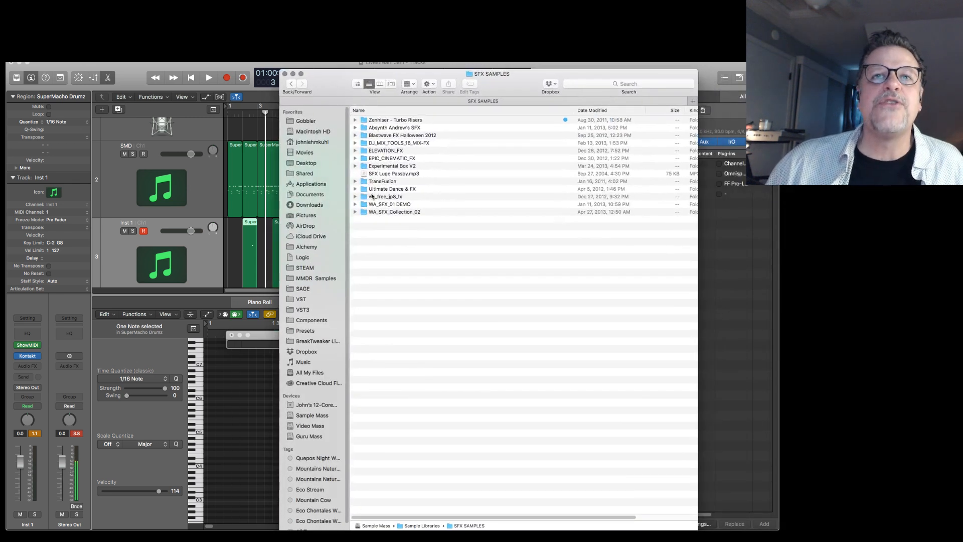
pyautogui.doubleClick(364, 121)
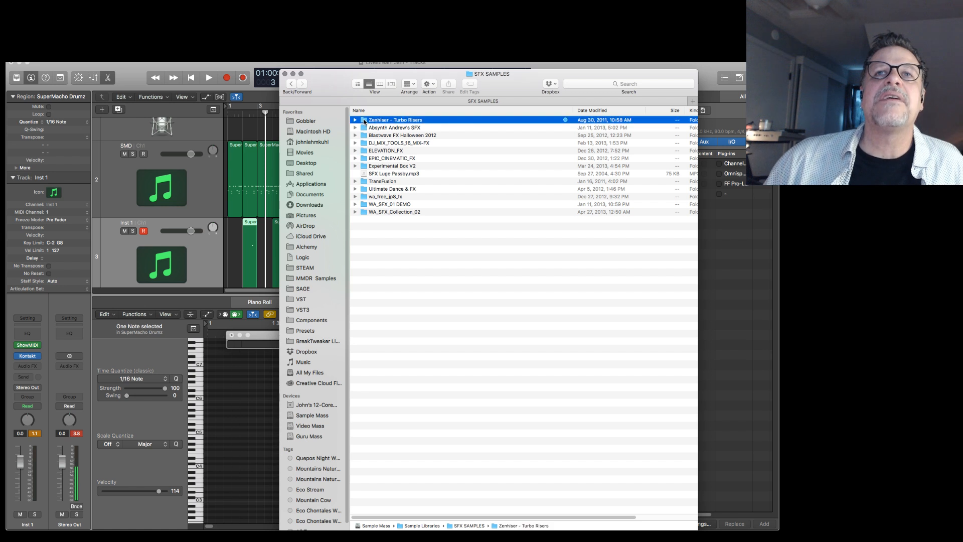
# Preview the sound of 007 Zenhiser TR01 - Small.wav and close the preview.
pyautogui.click(381, 142)
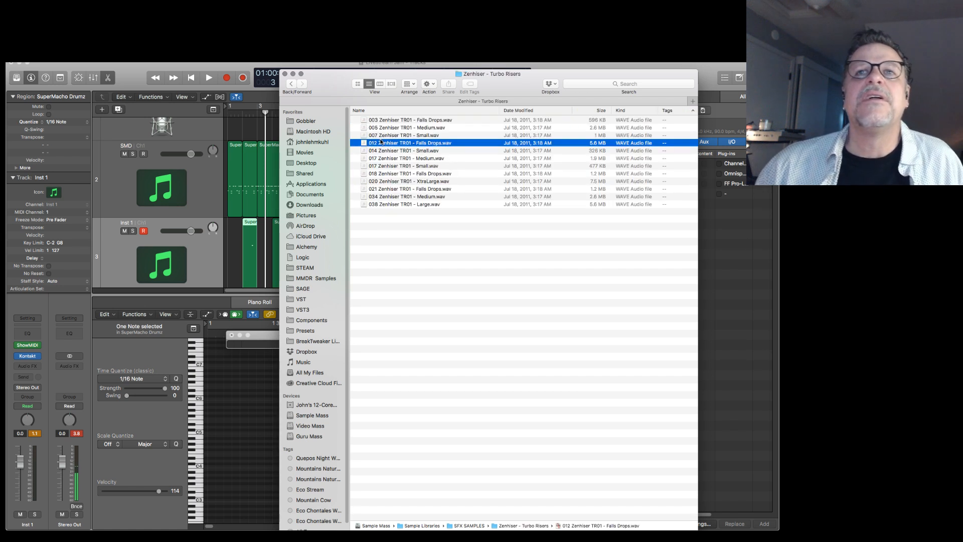
pyautogui.click(380, 135)
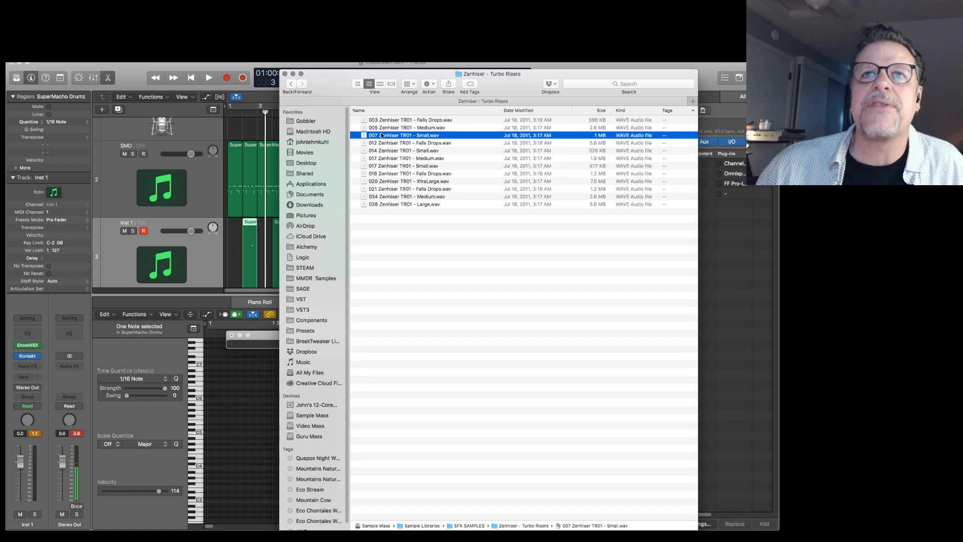
pyautogui.press('space')
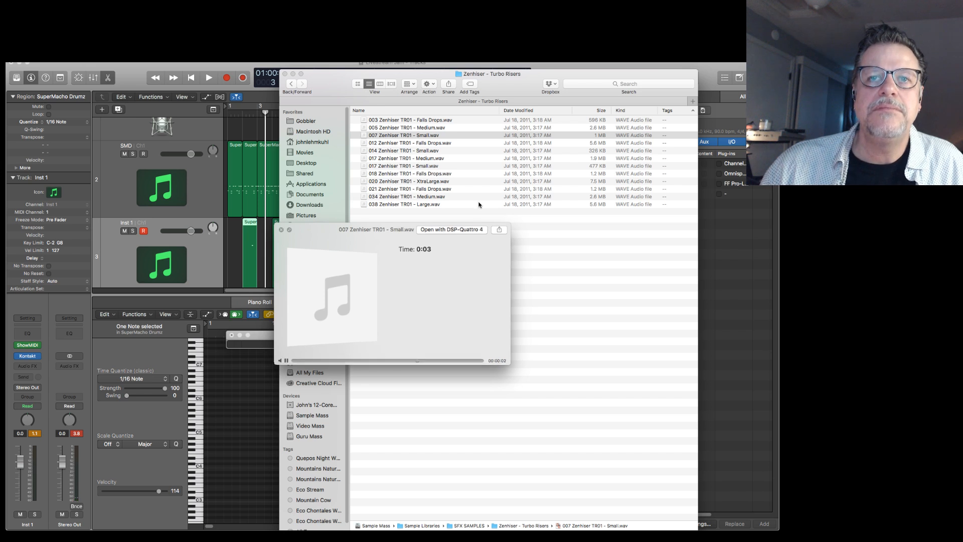
pyautogui.press('space')
pyautogui.press('super+w')
# Import 007 Zenhiser TR01 - Small.wav from Finder into the Logic arrangement at bar 1 on a new audio track below Inst 4.
pyautogui.scroll(-5, 300, 246)
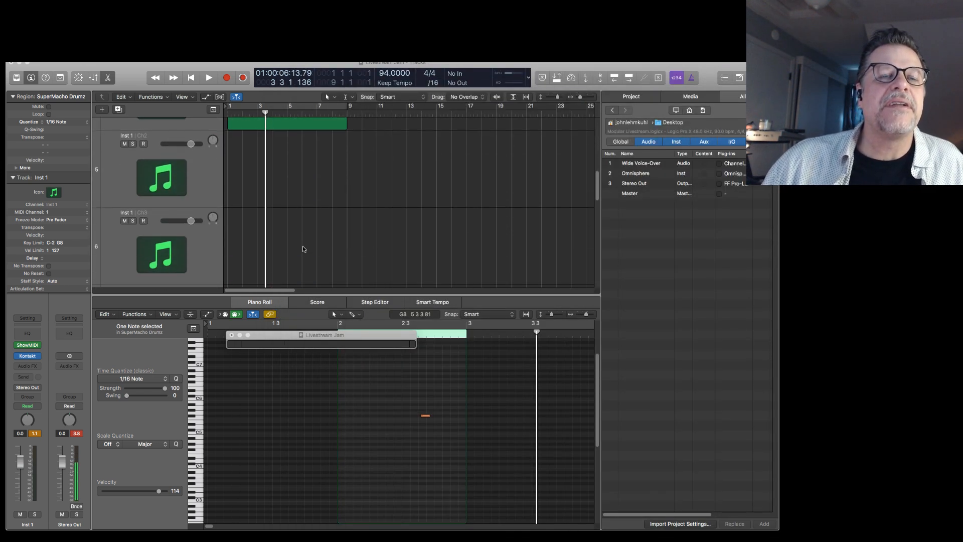
pyautogui.click(309, 246)
pyautogui.press('super+Up')
pyautogui.press('super+Up')
pyautogui.press('super+Up')
pyautogui.press('super+Up')
pyautogui.press('super+Up')
pyautogui.press('super+Up')
pyautogui.press('super+Up')
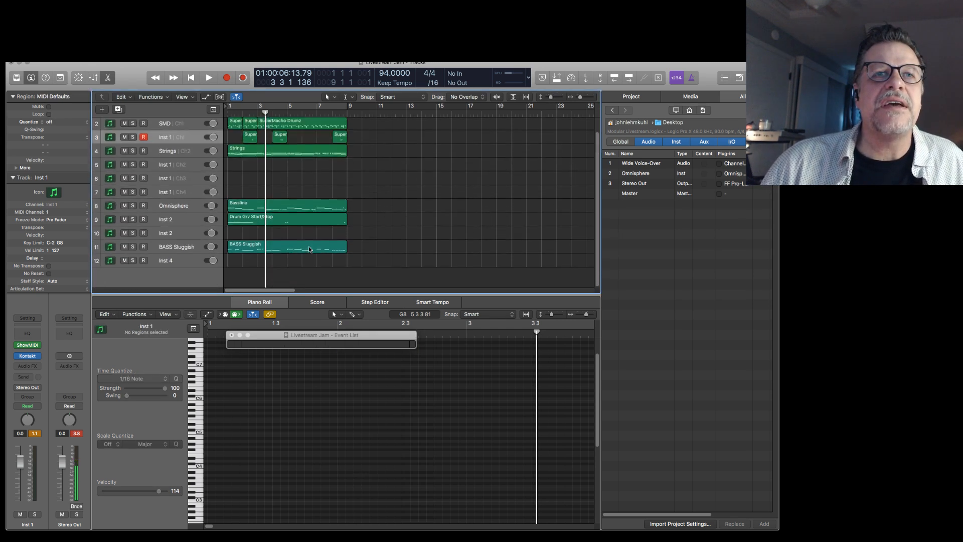
pyautogui.press('super+Up')
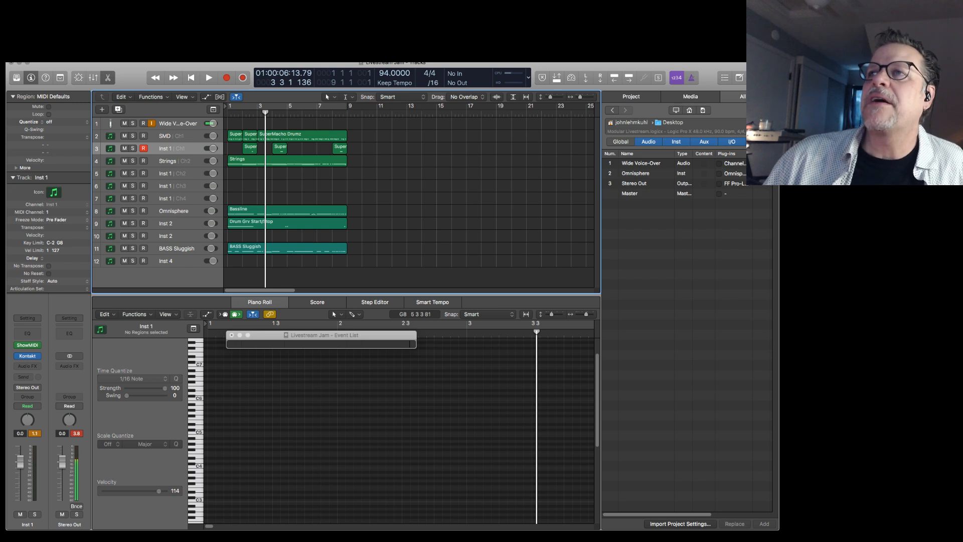
pyautogui.moveTo(537, 223); pyautogui.dragTo(257, 265)
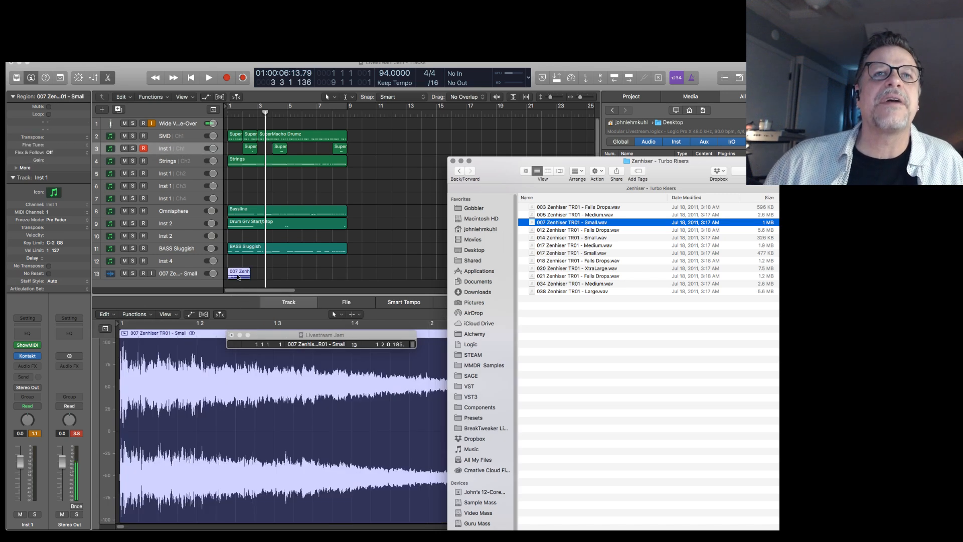
# Select the 007 Zenhiser TR01 - Small track and play the full arrangement from the start.
pyautogui.click(194, 273)
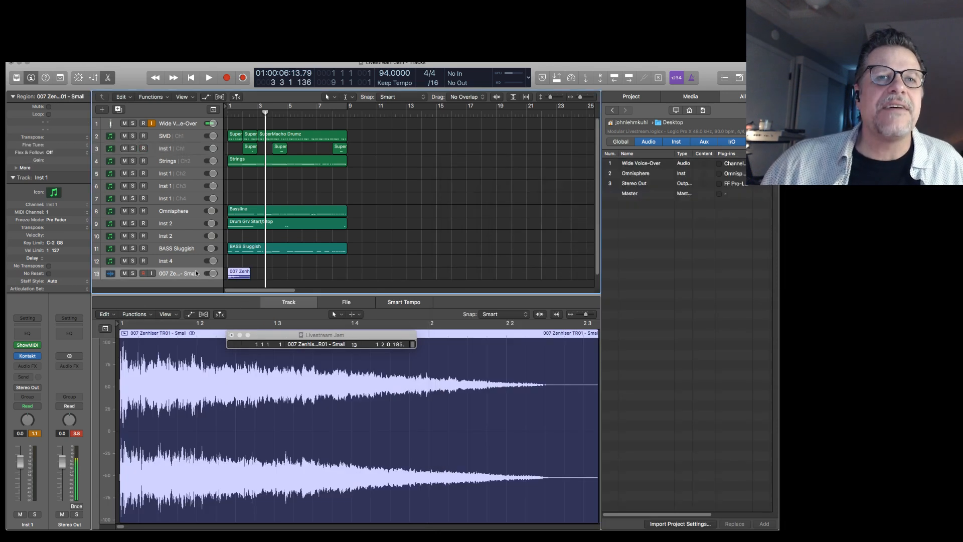
pyautogui.press('Return')
pyautogui.press('space')
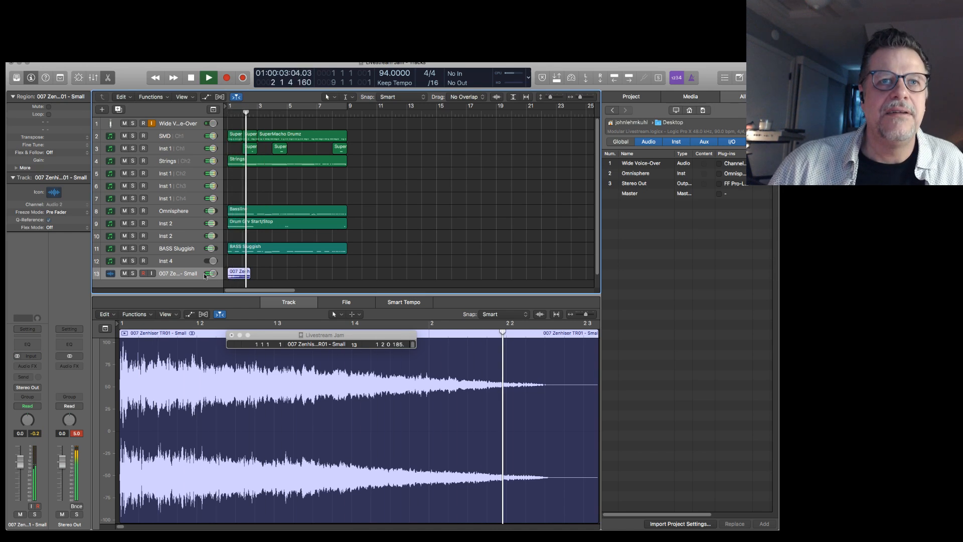
pyautogui.press('space')
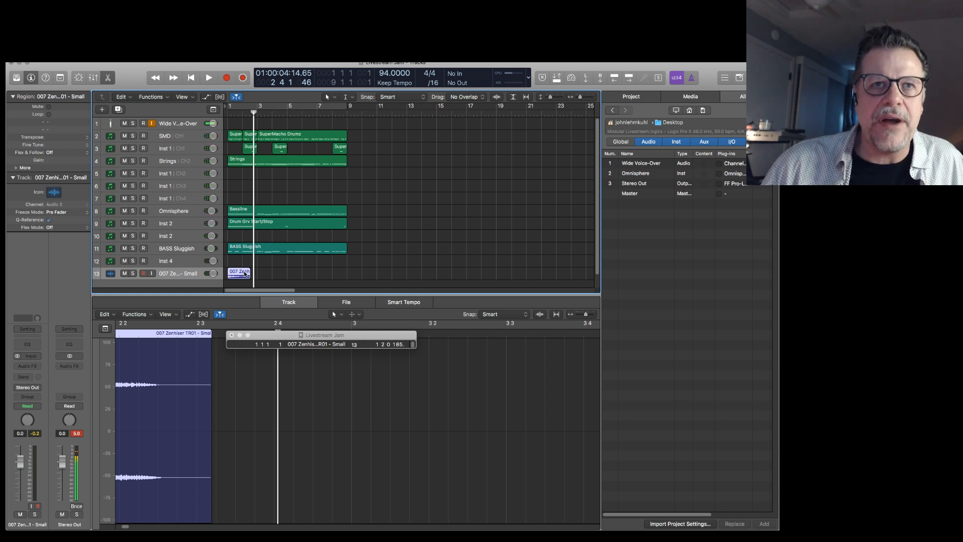
# Solo the 007 Zenhiser TR01 - Small region and play it from the start.
pyautogui.press('Return')
pyautogui.press('space')
pyautogui.press('space')
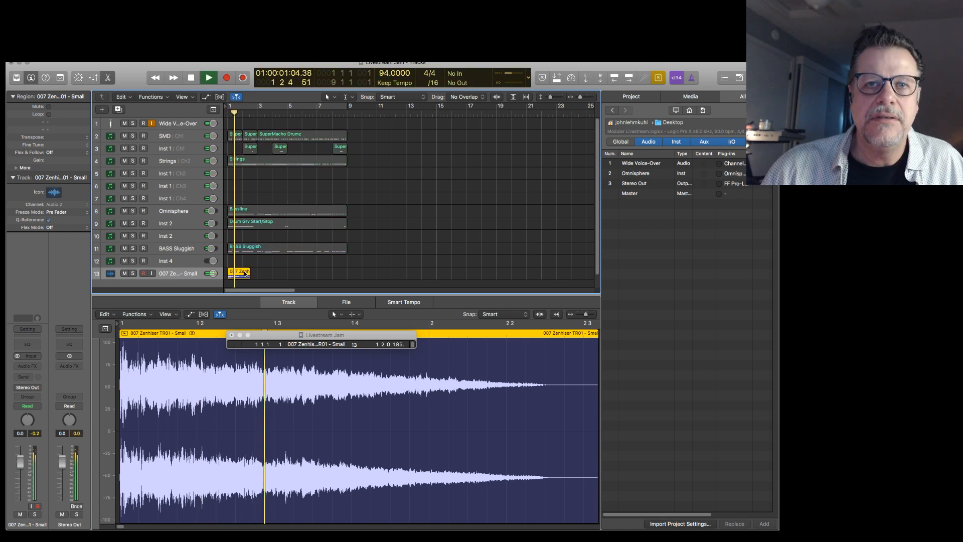
pyautogui.press('space')
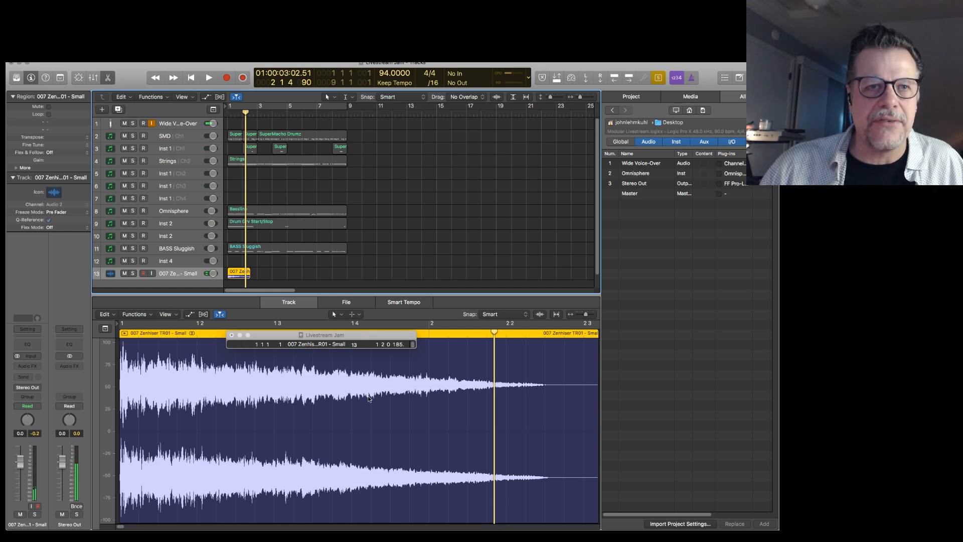
# Reverse the 007 Zenhiser TR01 - Small audio in the Audio File Editor and close the editor.
pyautogui.doubleClick(239, 274)
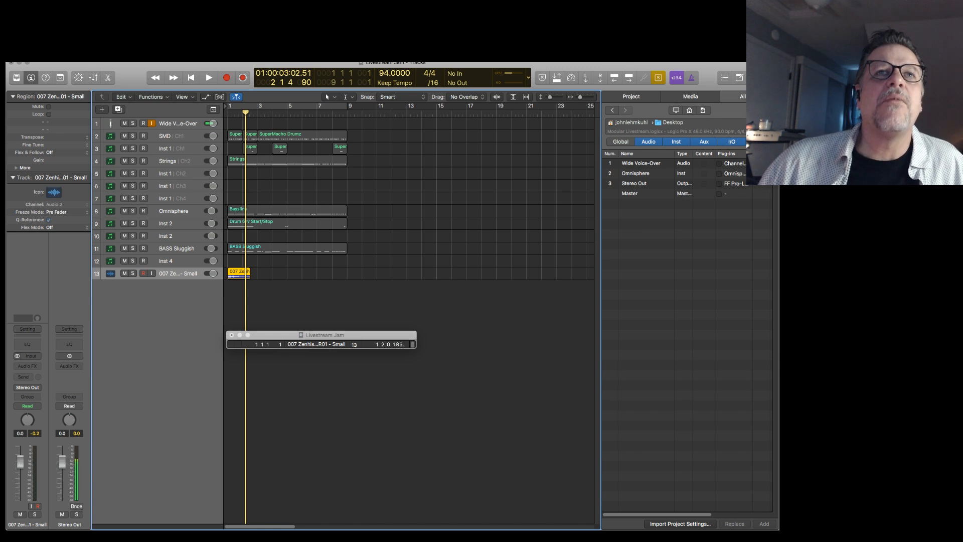
pyautogui.click(225, 59)
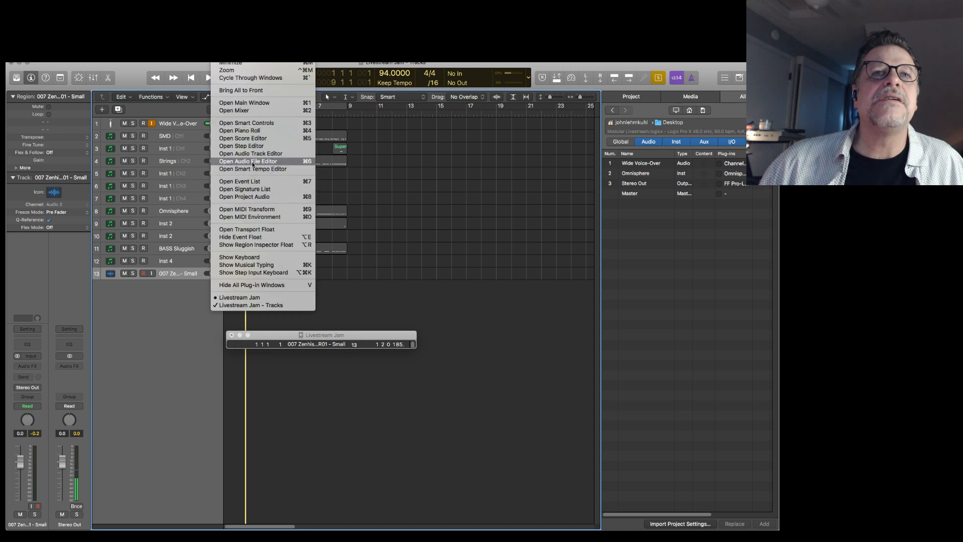
pyautogui.click(271, 161)
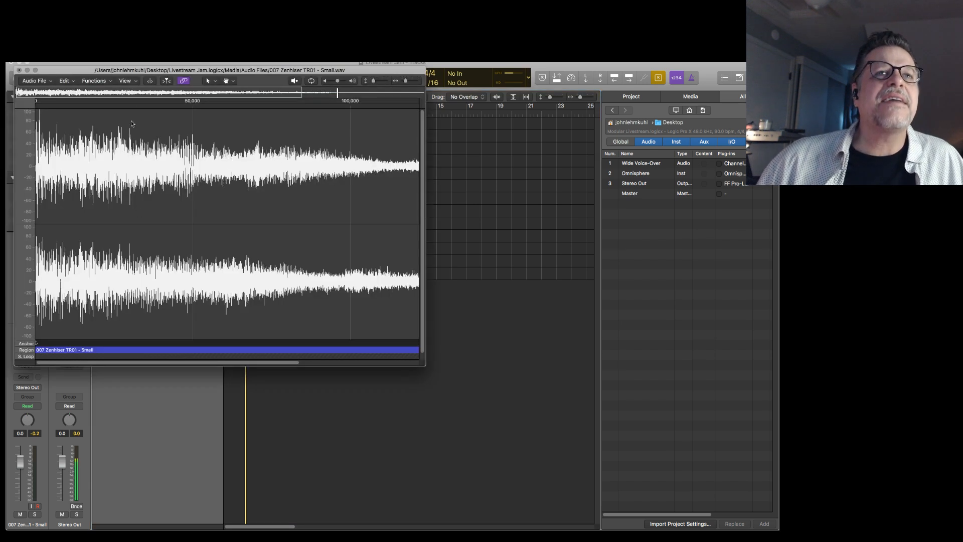
pyautogui.click(85, 81)
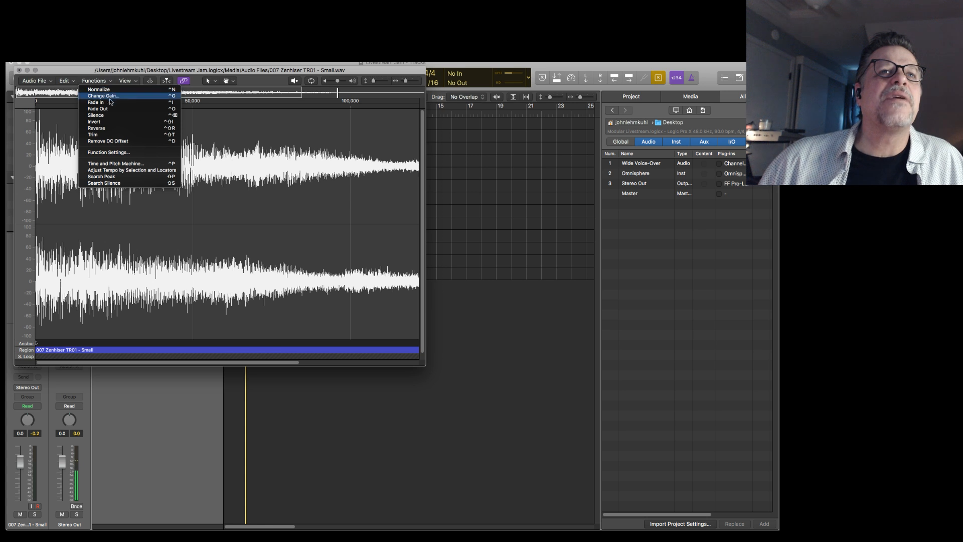
pyautogui.click(110, 130)
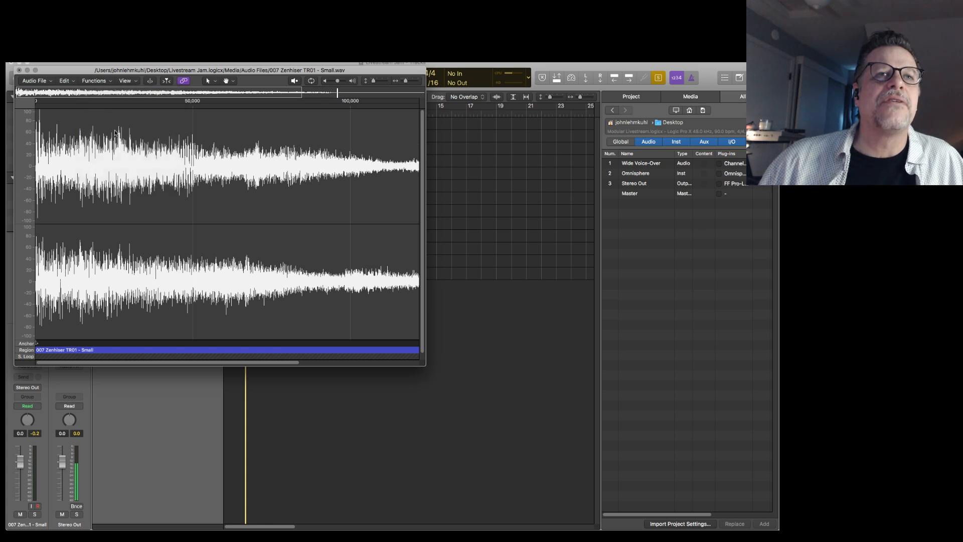
pyautogui.click(19, 71)
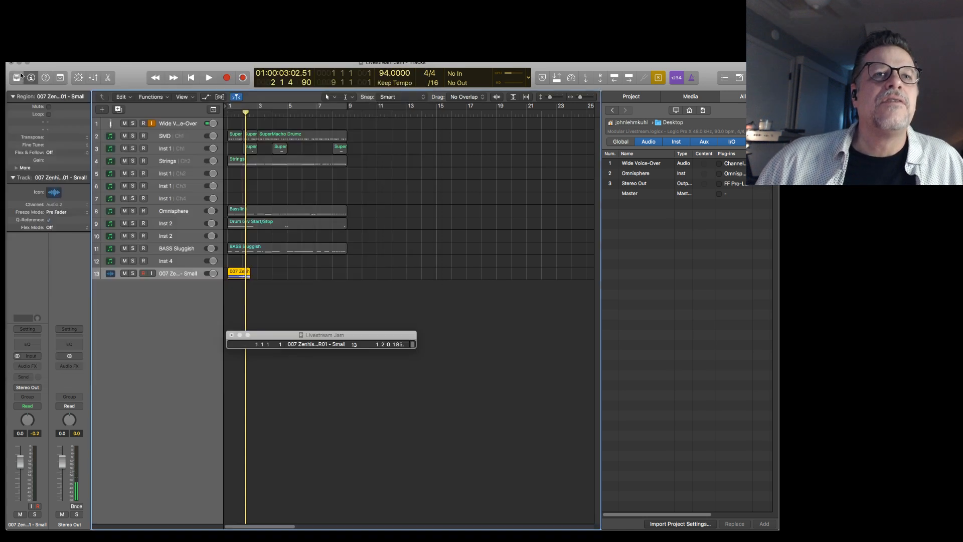
# Trim the start of the reversed riser region to about 2 1 2 and move the shortened region to 1 2 1.
pyautogui.press('z')
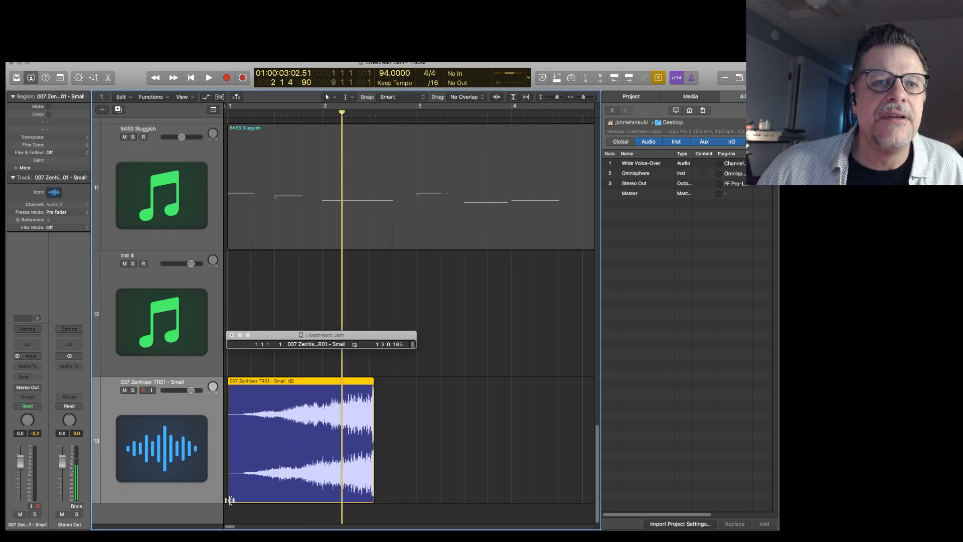
pyautogui.moveTo(230, 499); pyautogui.dragTo(332, 497)
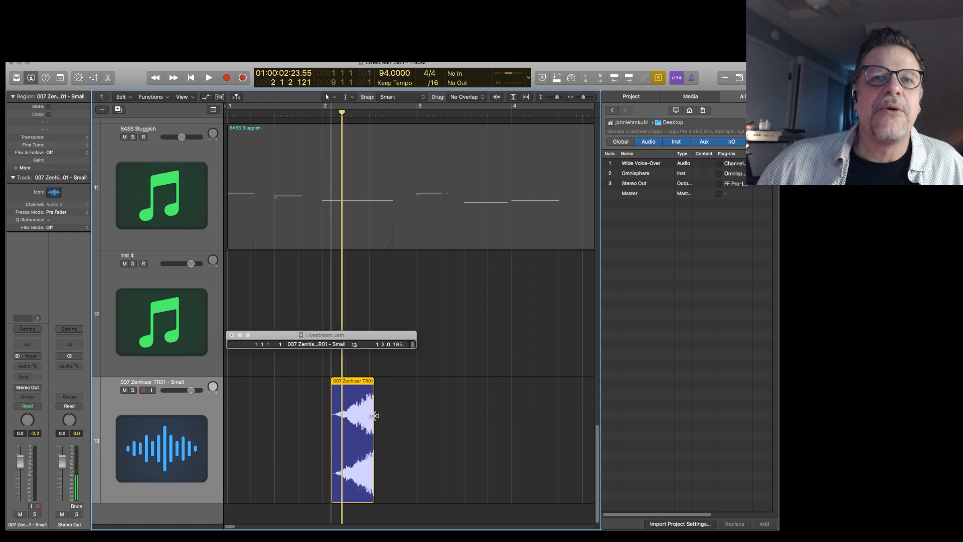
pyautogui.moveTo(361, 382); pyautogui.dragTo(281, 400)
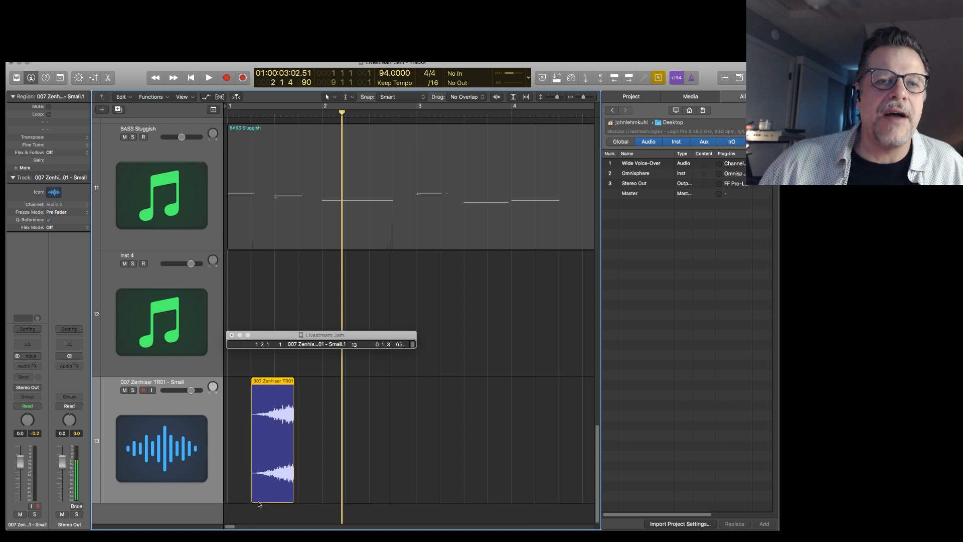
# Try trimming the riser region's start further to 1 3 1, play it from the start, and undo the trim.
pyautogui.moveTo(252, 498); pyautogui.dragTo(275, 497)
pyautogui.press('Return')
pyautogui.press('space')
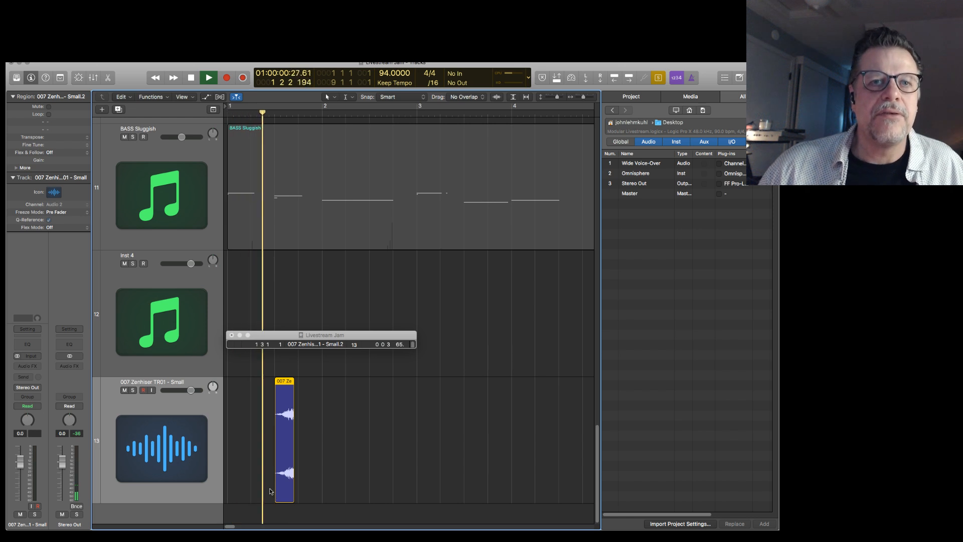
pyautogui.press('space')
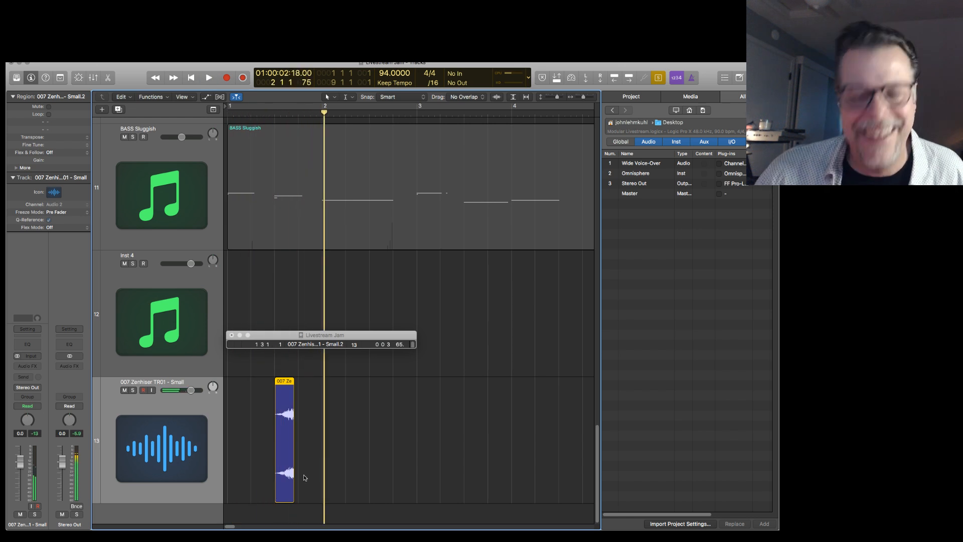
pyautogui.press('super+z')
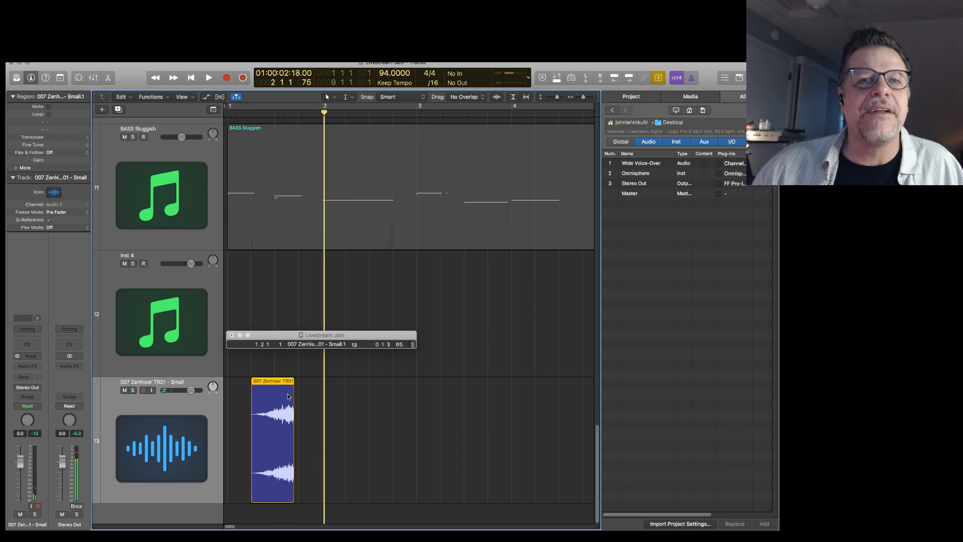
# Play the soloed riser region at 1 2 1 from the start of the song.
pyautogui.press('Return')
pyautogui.press('space')
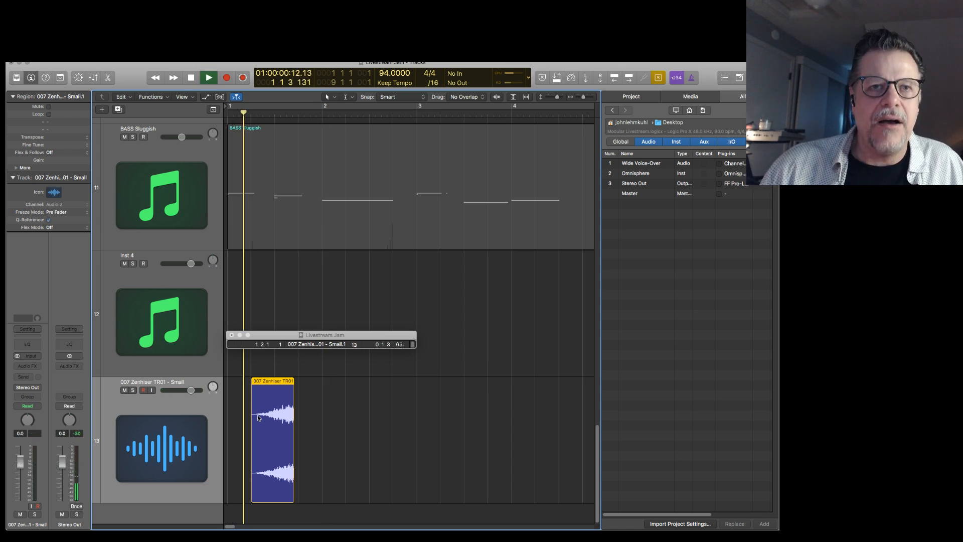
pyautogui.press('space')
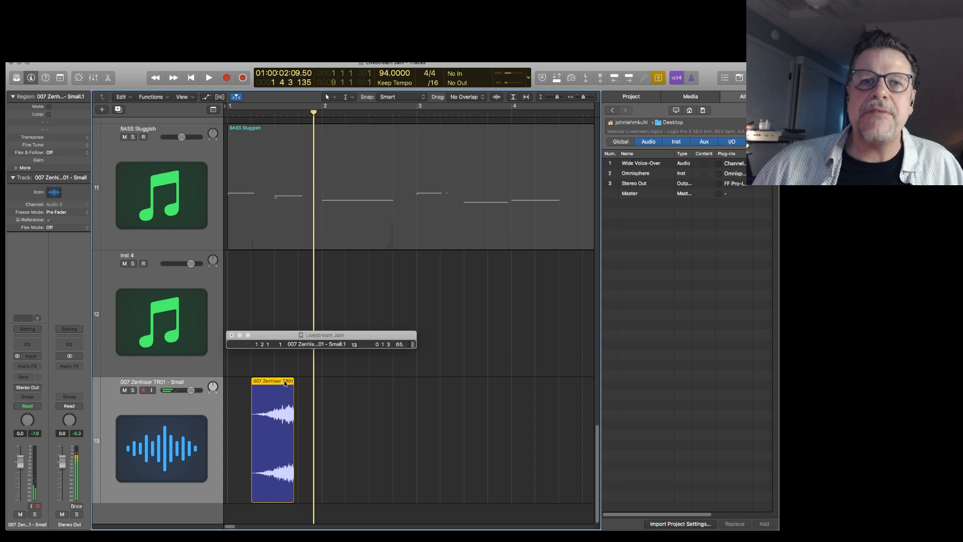
pyautogui.moveTo(284, 381)
pyautogui.mouseDown()
pyautogui.moveTo(314, 381)
pyautogui.moveTo(286, 382)
pyautogui.mouseUp()
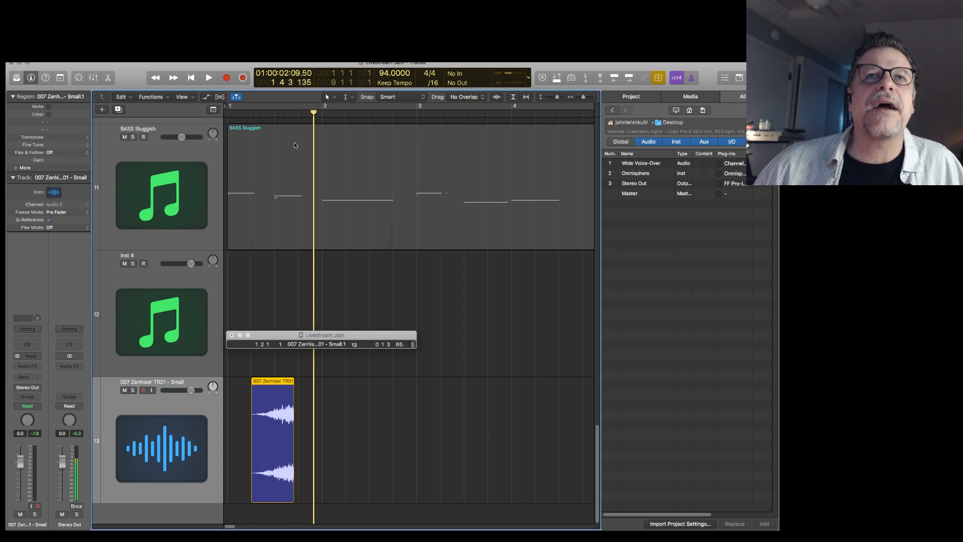
# Reverse the trimmed 007 Zenhiser TR01 - Small.1 audio in the Audio File Editor and close the editor.
pyautogui.click(224, 56)
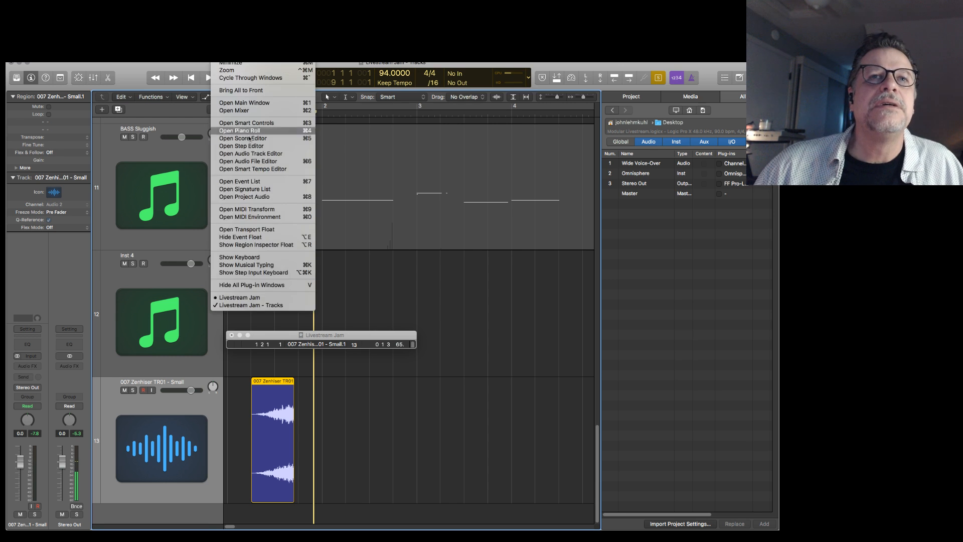
pyautogui.click(263, 162)
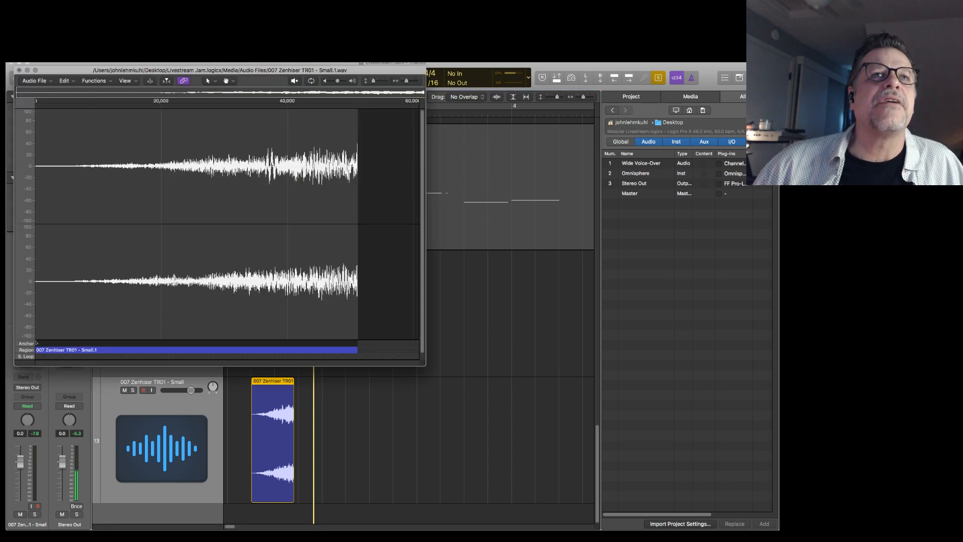
pyautogui.click(116, 61)
pyautogui.moveTo(125, 62)
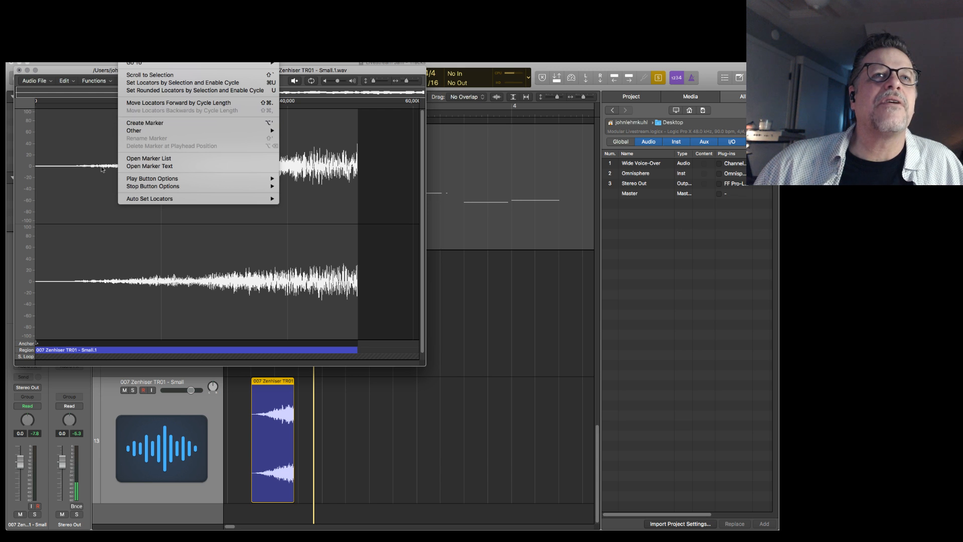
pyautogui.click(45, 153)
pyautogui.click(90, 81)
pyautogui.click(98, 129)
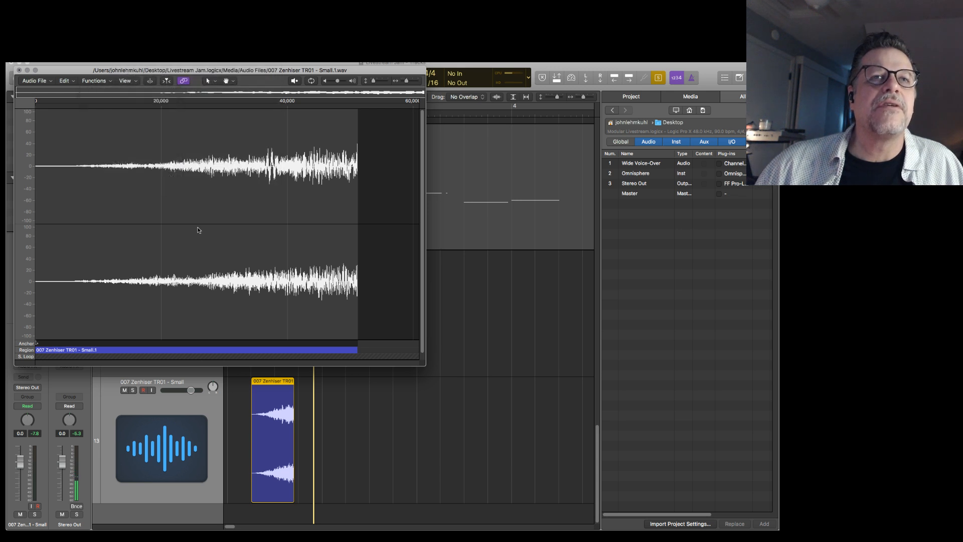
pyautogui.click(20, 70)
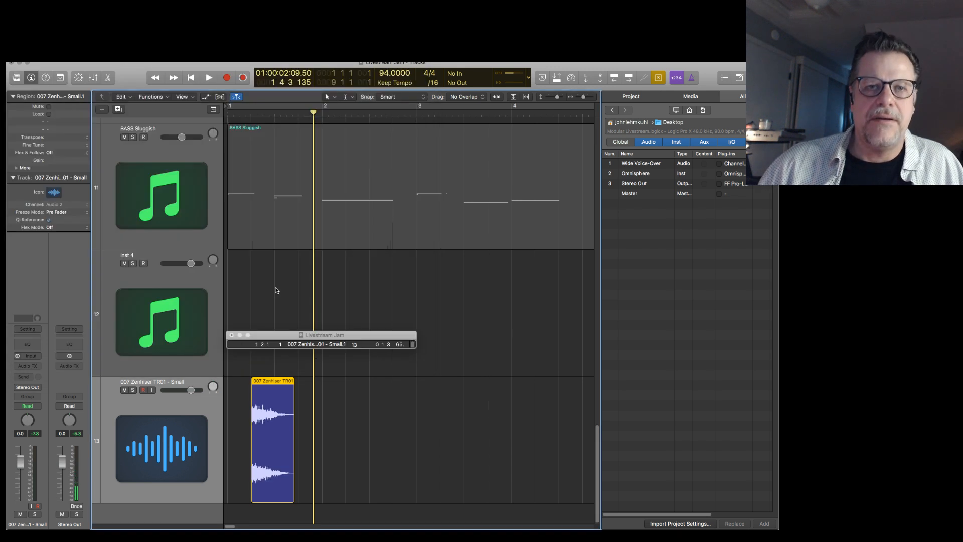
# Play the newly reversed region, stop playback, and move the region to 4 4 3, just before bar 5.
pyautogui.press('space')
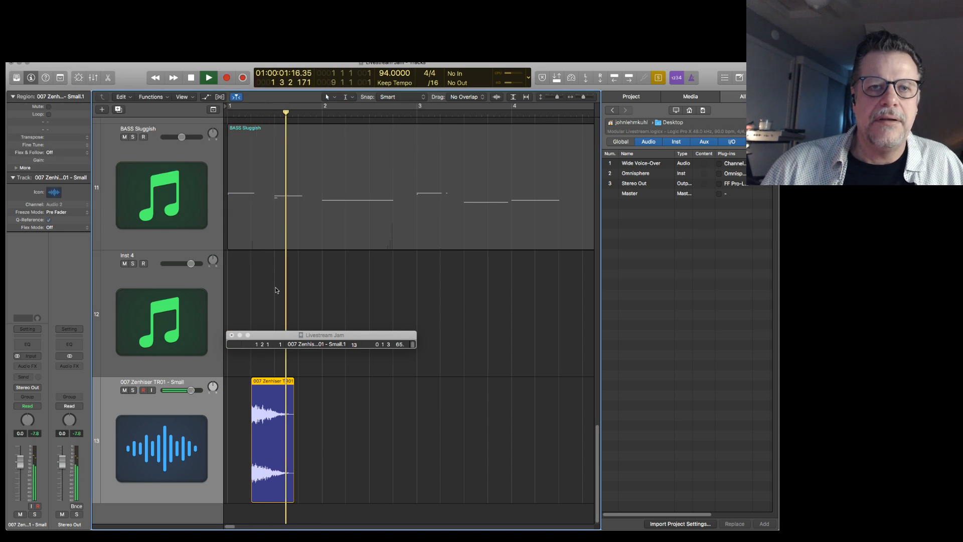
pyautogui.press('space')
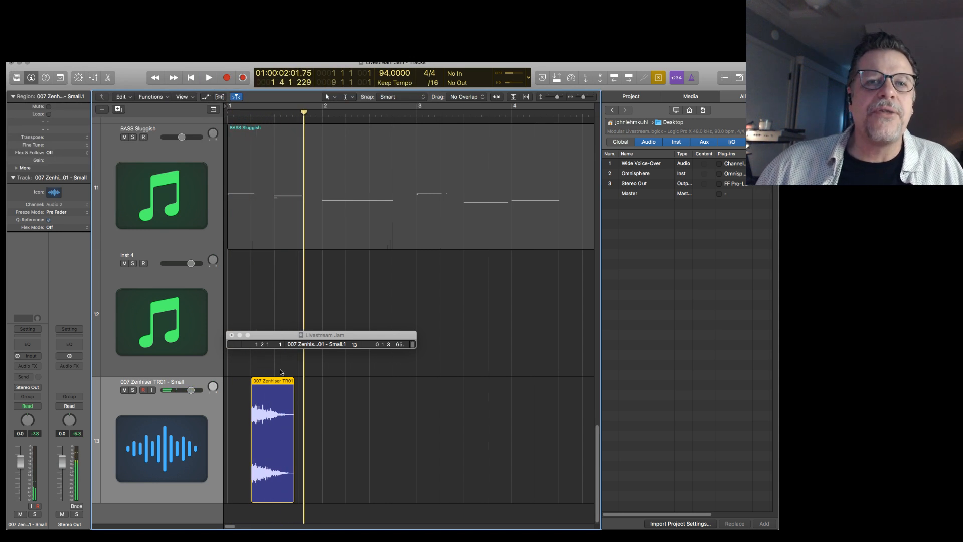
pyautogui.moveTo(274, 381); pyautogui.dragTo(461, 396)
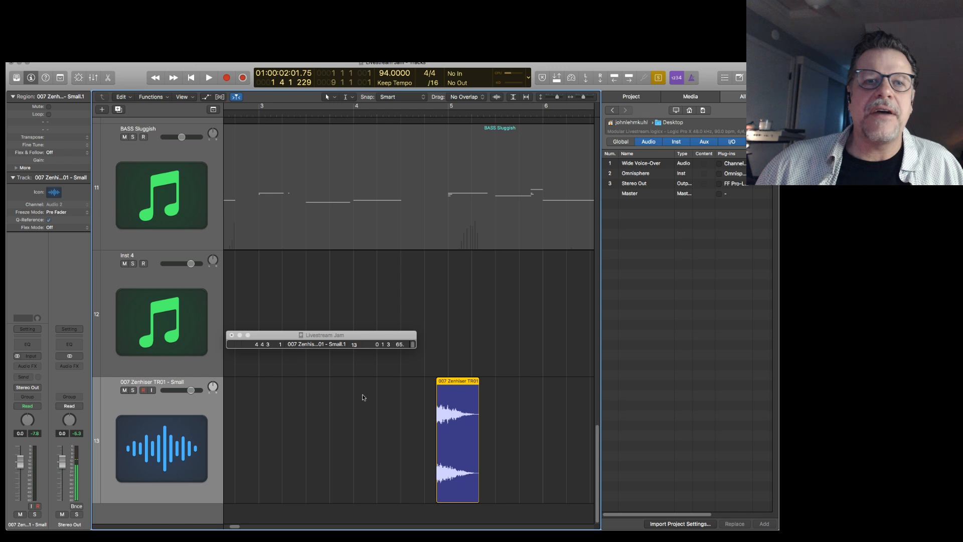
# Insert the Echo delay plug-in on the 007 Zenhiser TR01 - Small track and play the region through it.
pyautogui.click(38, 367)
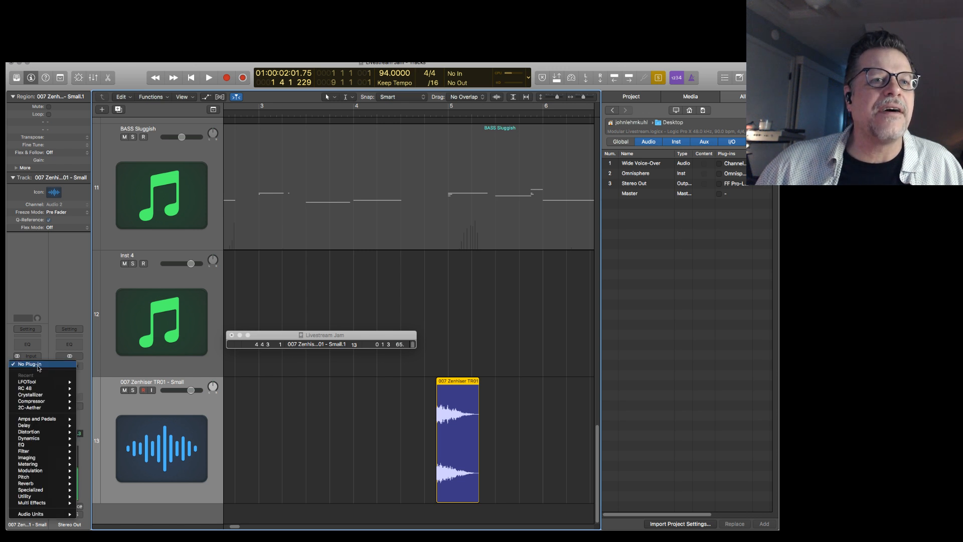
pyautogui.moveTo(39, 381)
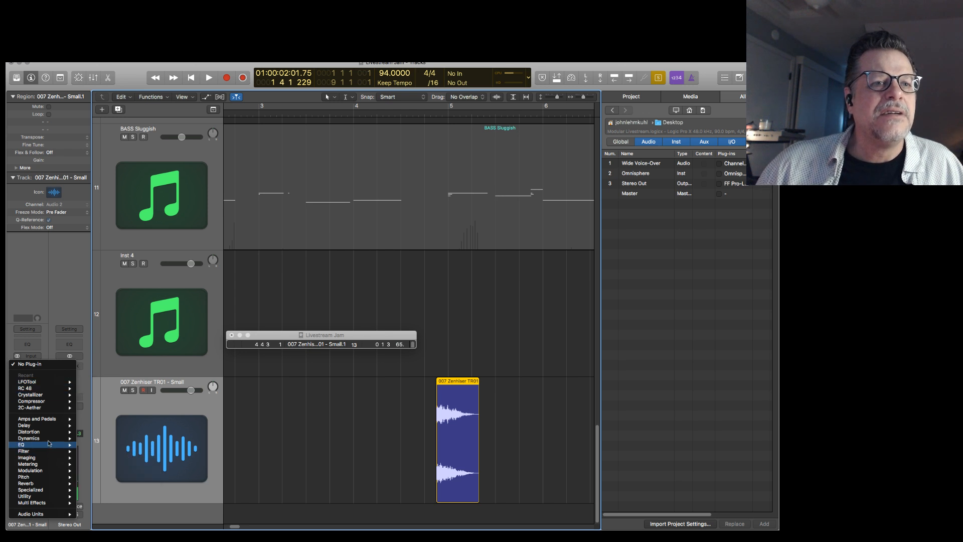
pyautogui.click(166, 404)
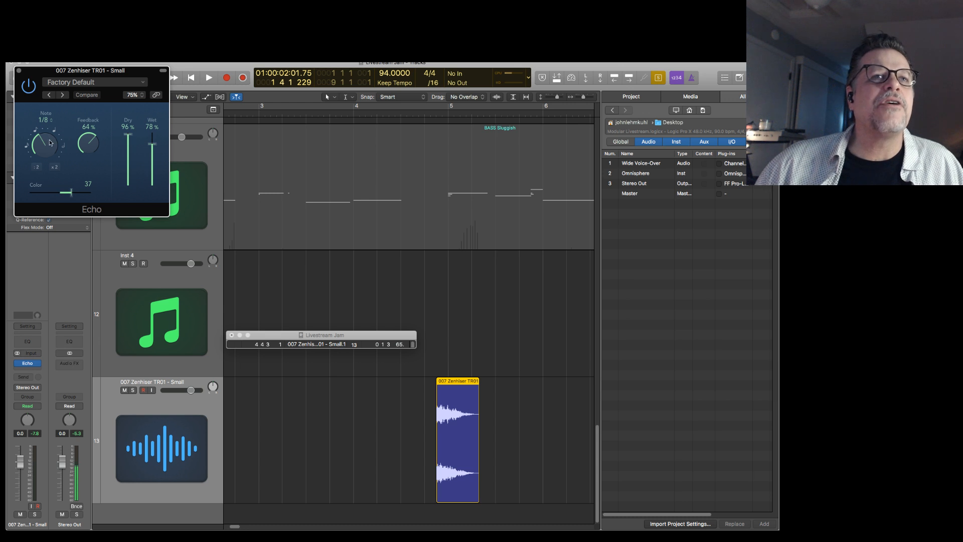
pyautogui.press('space')
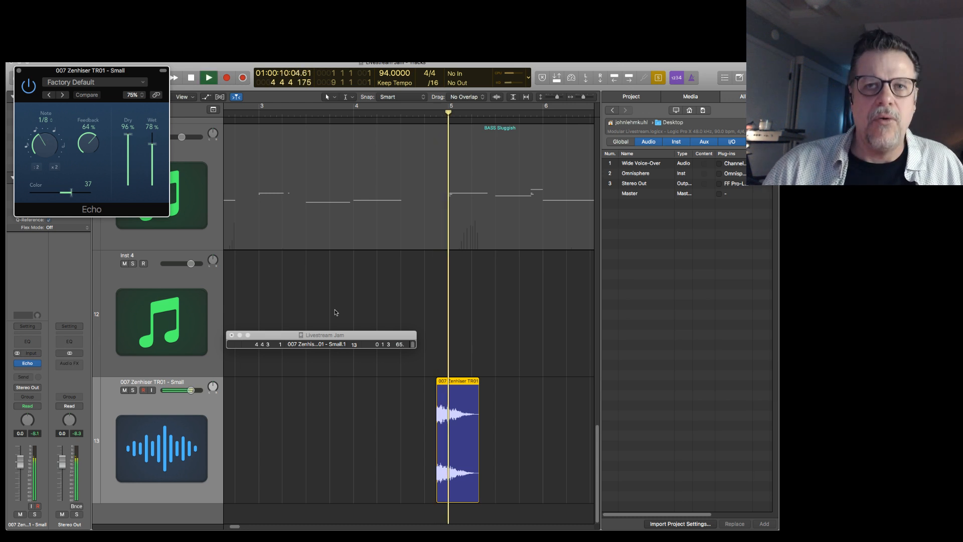
pyautogui.press('space')
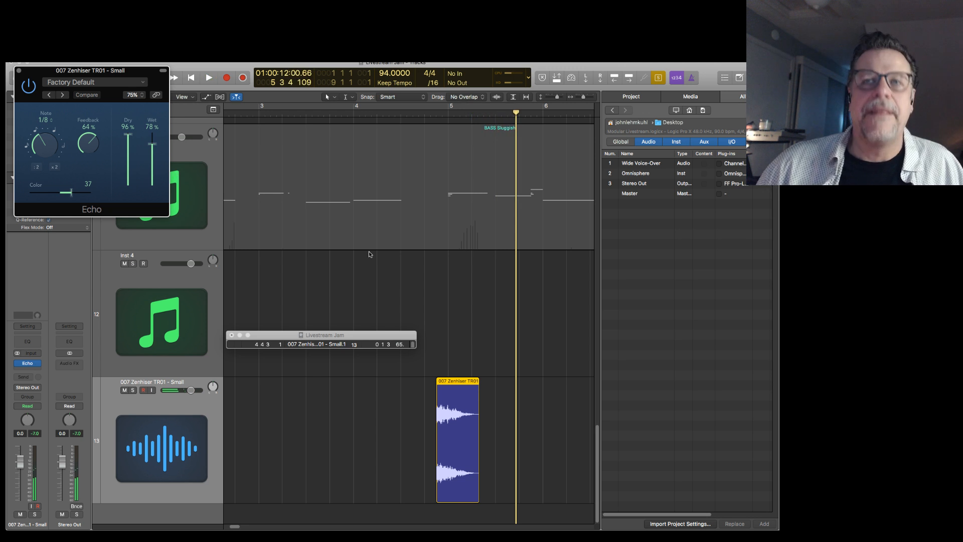
# Deselect the riser region, turn off solo, and play the full arrangement from the start with more bars in view.
pyautogui.click(369, 252)
pyautogui.press('Return')
pyautogui.press('space')
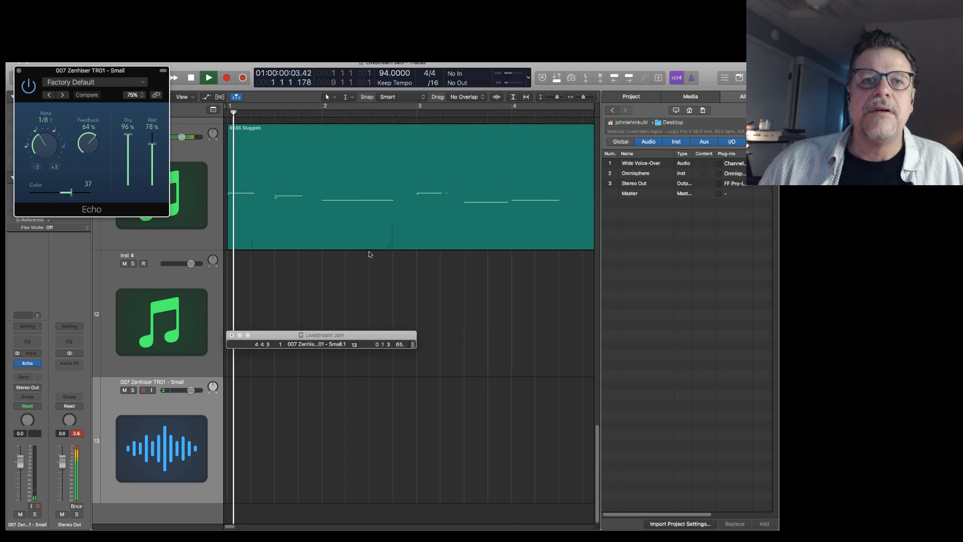
pyautogui.press('super+Left')
pyautogui.press('super+Left')
pyautogui.press('super+Left')
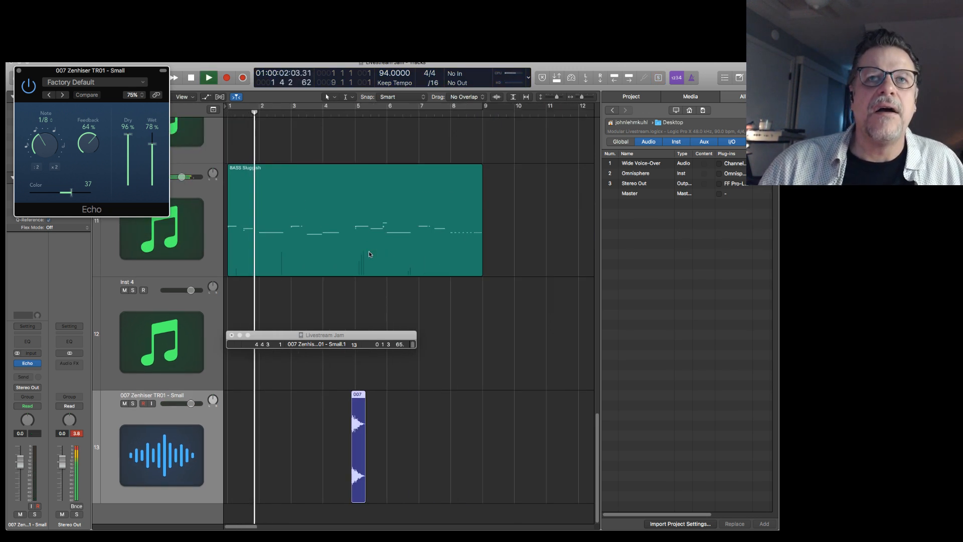
# Play the arrangement through the reversed riser region leading into bar 5, zooming in on it, and stop playback.
pyautogui.press('super+Up')
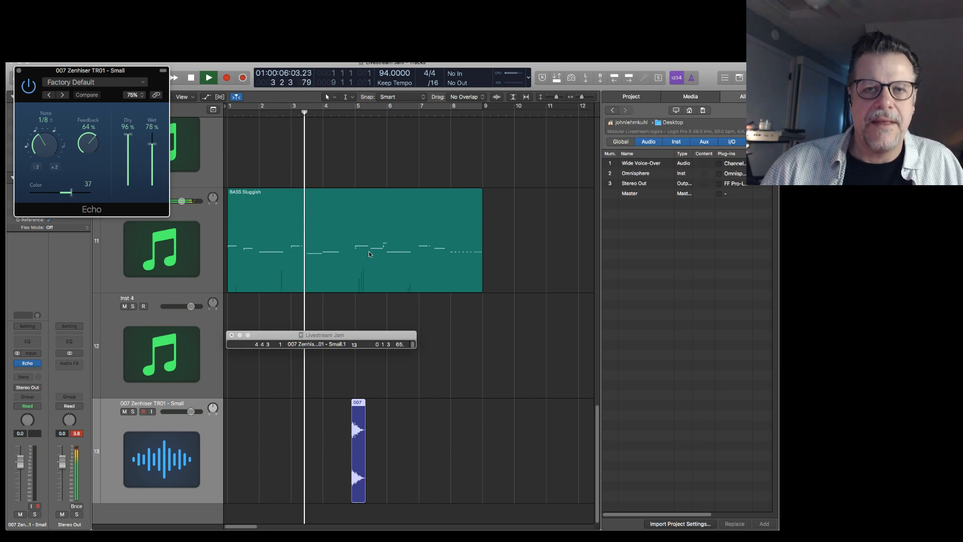
pyautogui.press('super+Right')
pyautogui.press('super+Right')
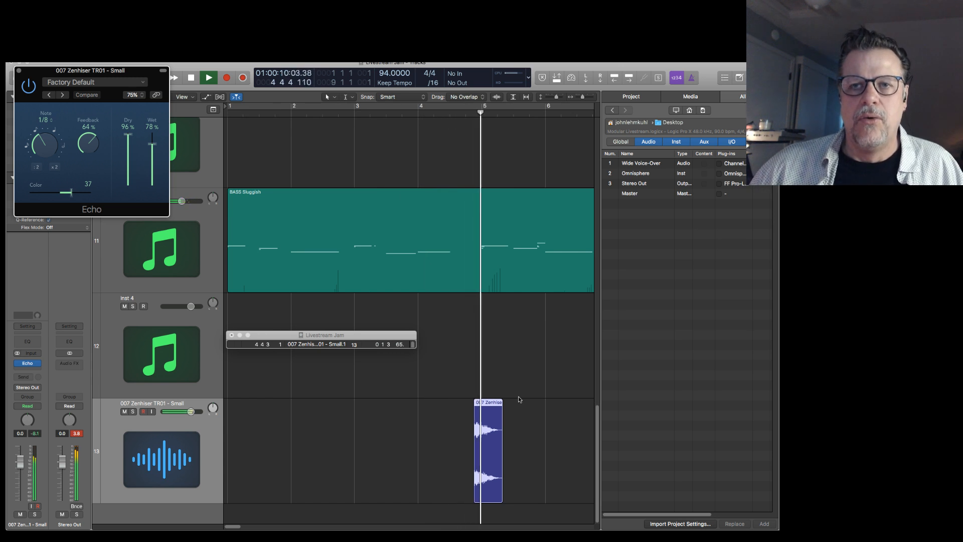
pyautogui.press('space')
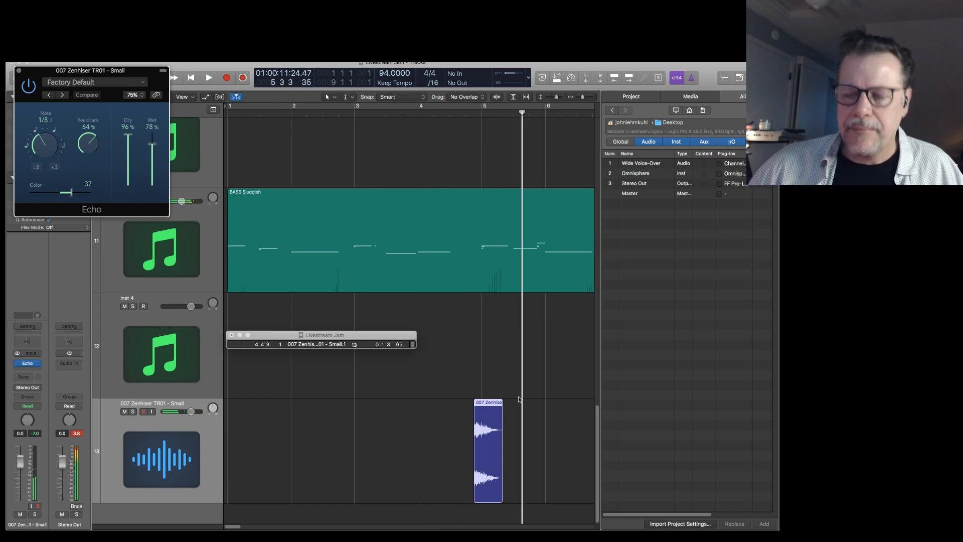
# Extend the start of the reversed riser region back to 4 1 3 and move the lengthened region to 2 2 4.
pyautogui.click(477, 404)
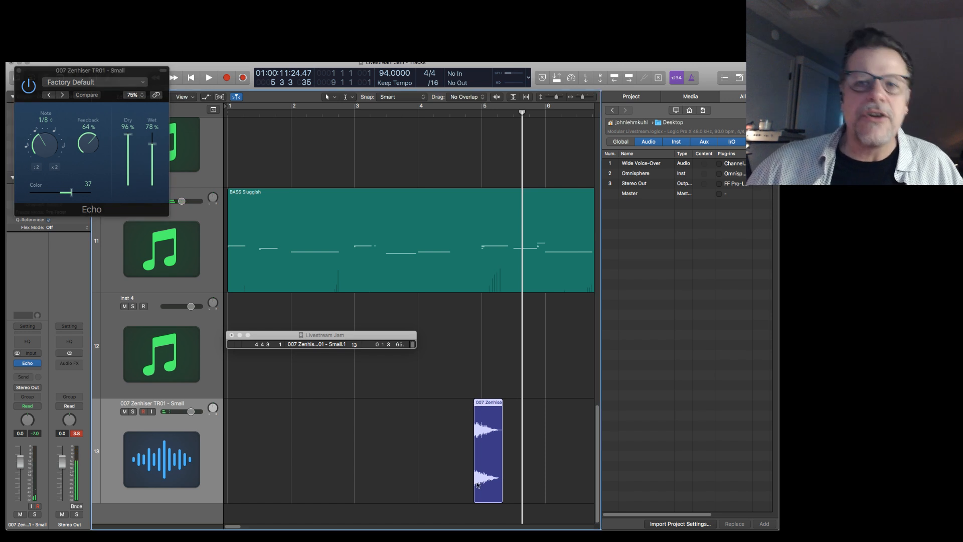
pyautogui.moveTo(475, 495); pyautogui.dragTo(427, 493)
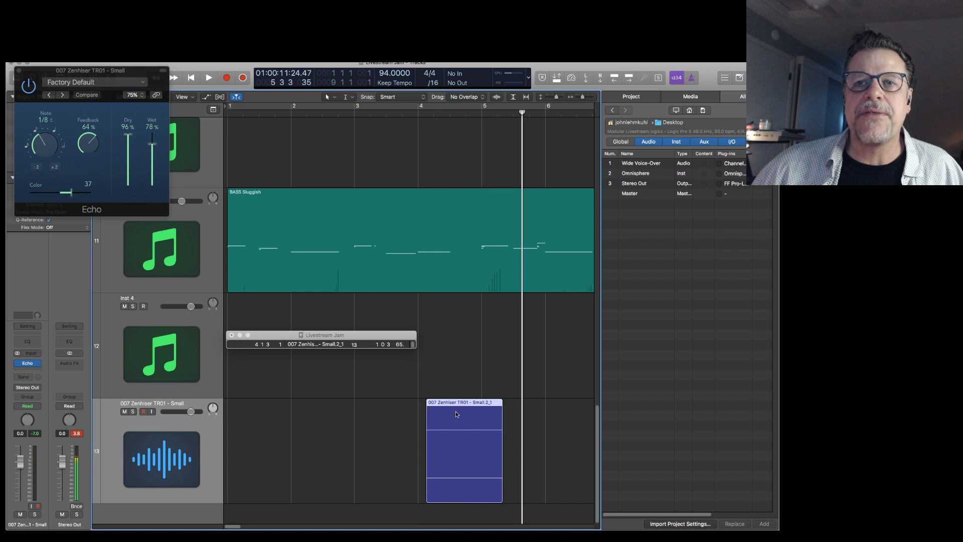
pyautogui.moveTo(457, 413); pyautogui.dragTo(350, 433)
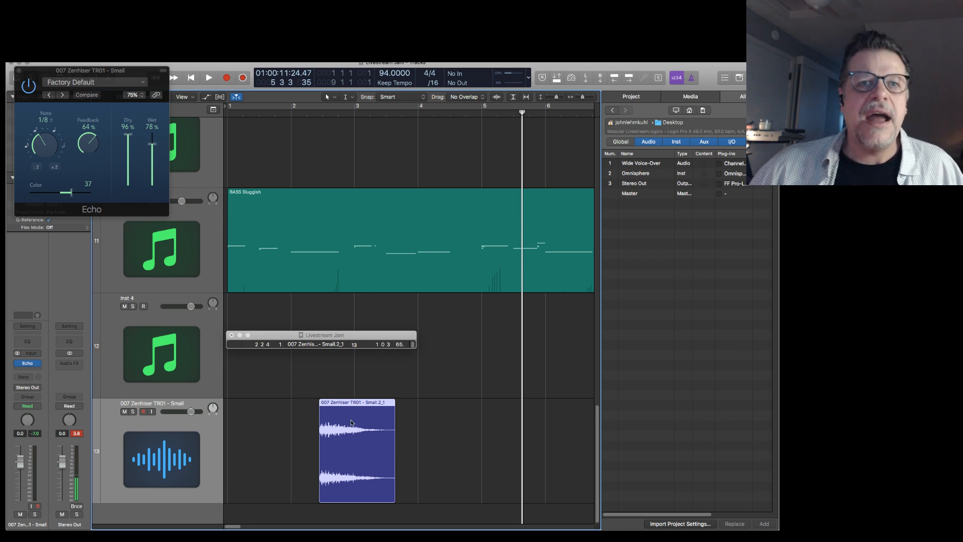
# Close the Echo window, reveal the region's additional parameters, and set the riser region's Fade In to 2500.
pyautogui.click(19, 71)
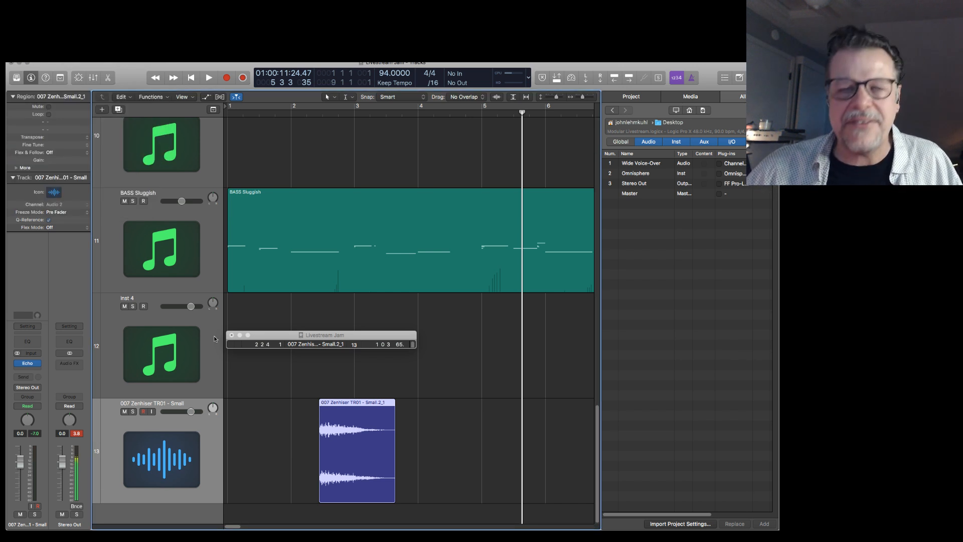
pyautogui.click(17, 168)
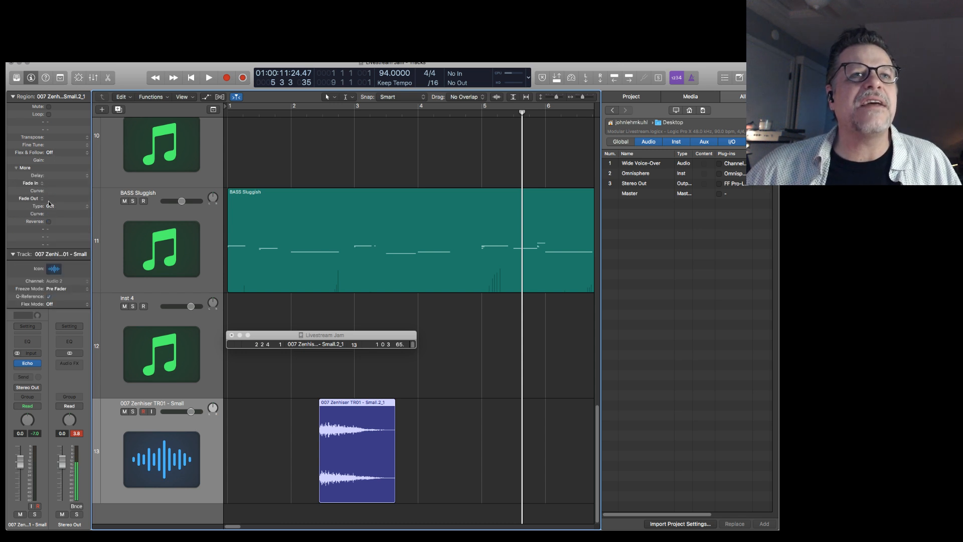
pyautogui.doubleClick(64, 183)
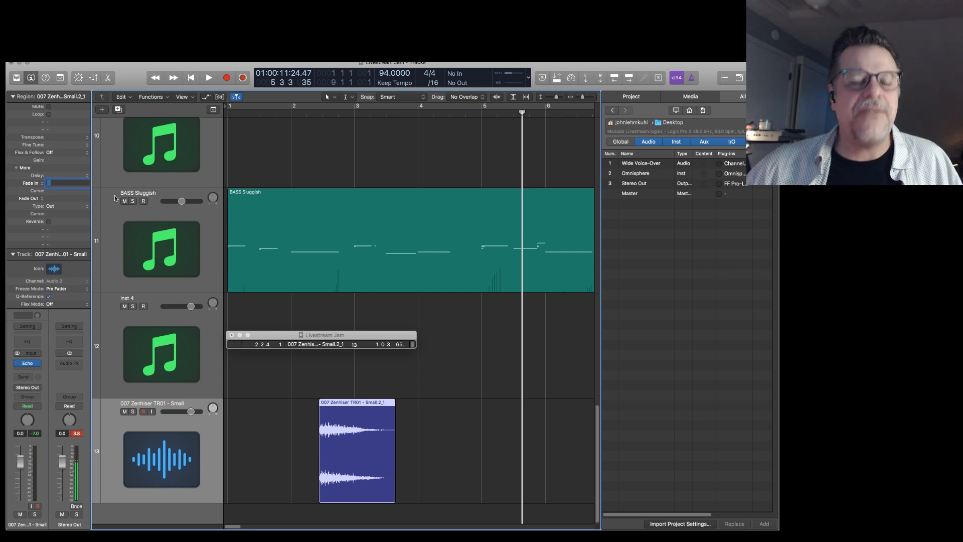
pyautogui.write('2500')
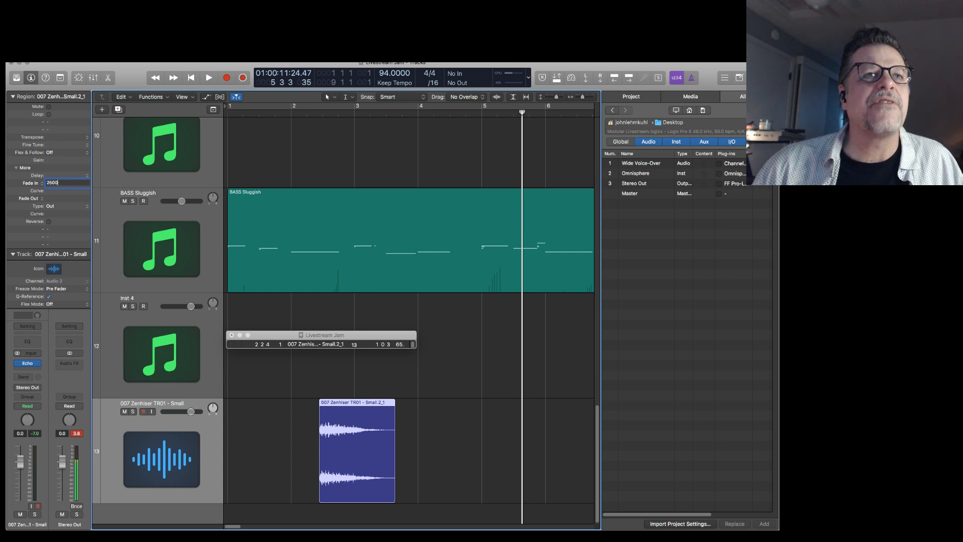
pyautogui.press('Return')
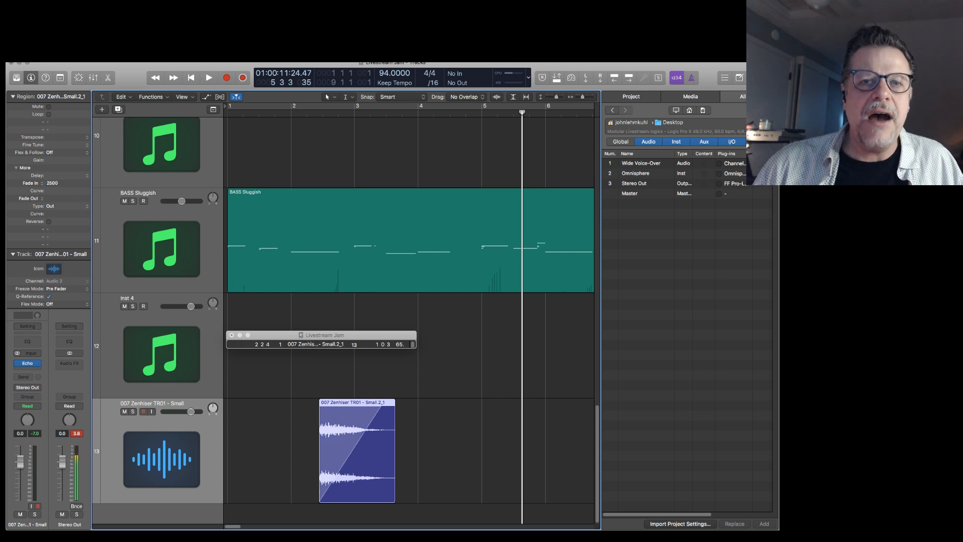
# Raise the riser track's volume to 3.3 dB, set the region's Fade In to 1500, and play the result with the arrangement.
pyautogui.moveTo(189, 411); pyautogui.dragTo(196, 411)
pyautogui.doubleClick(54, 184)
pyautogui.write('1500')
pyautogui.press('Return')
pyautogui.press('Return')
pyautogui.press('space')
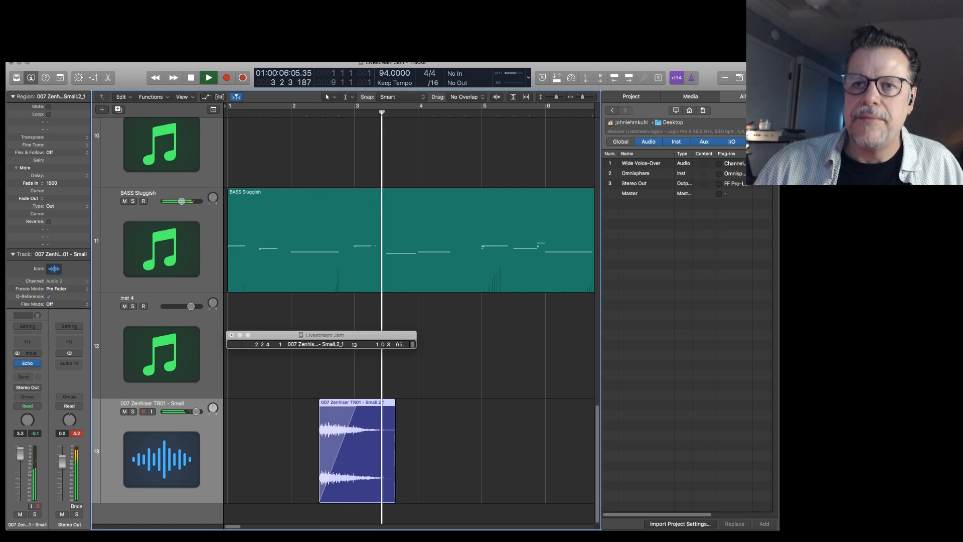
pyautogui.press('space')
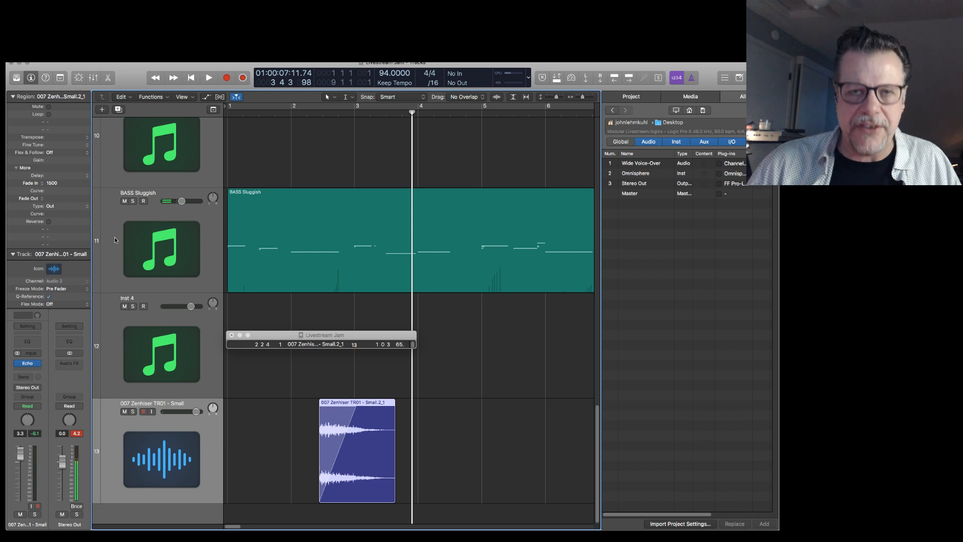
# Solo the faded riser region, play it on its own through Echo, and stop playback.
pyautogui.hotkey('ctrl', 's')
pyautogui.hotkey('shift', 'space')
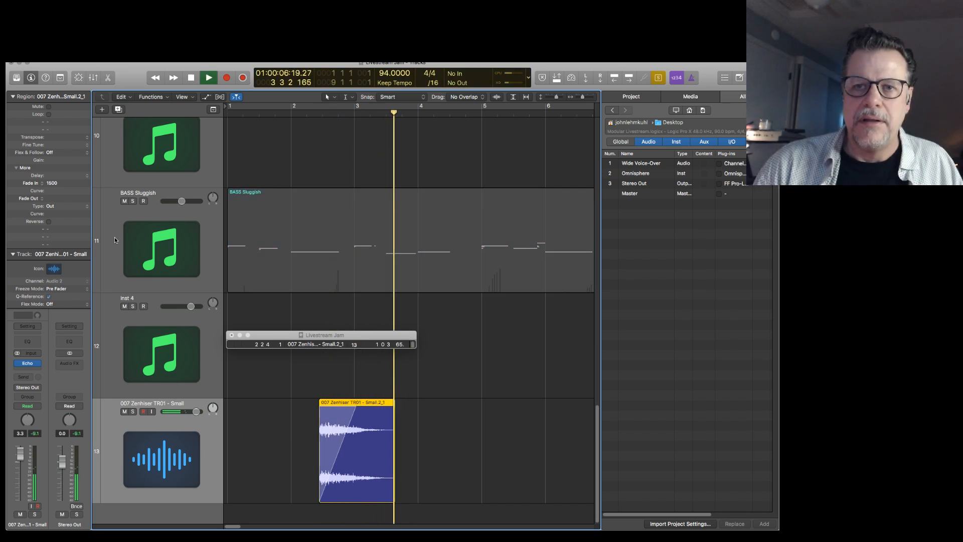
pyautogui.press('space')
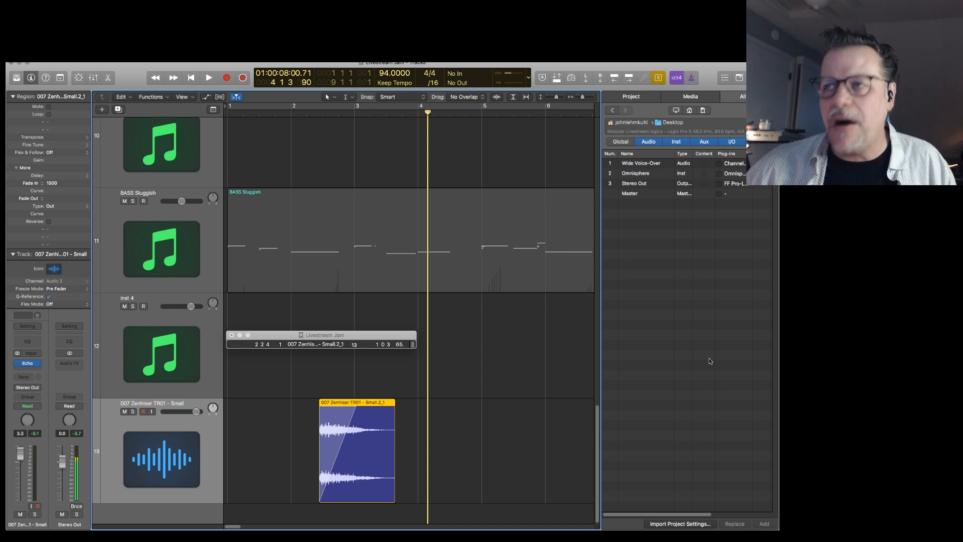
pyautogui.moveTo(366, 406)
pyautogui.mouseDown()
pyautogui.moveTo(466, 403)
pyautogui.moveTo(367, 404)
pyautogui.mouseUp()
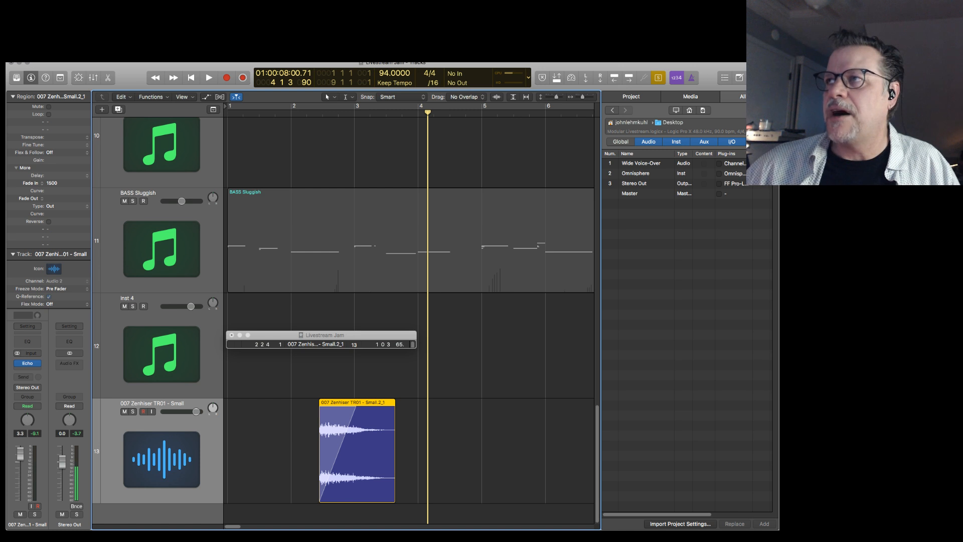
pyautogui.press('super+Tab')
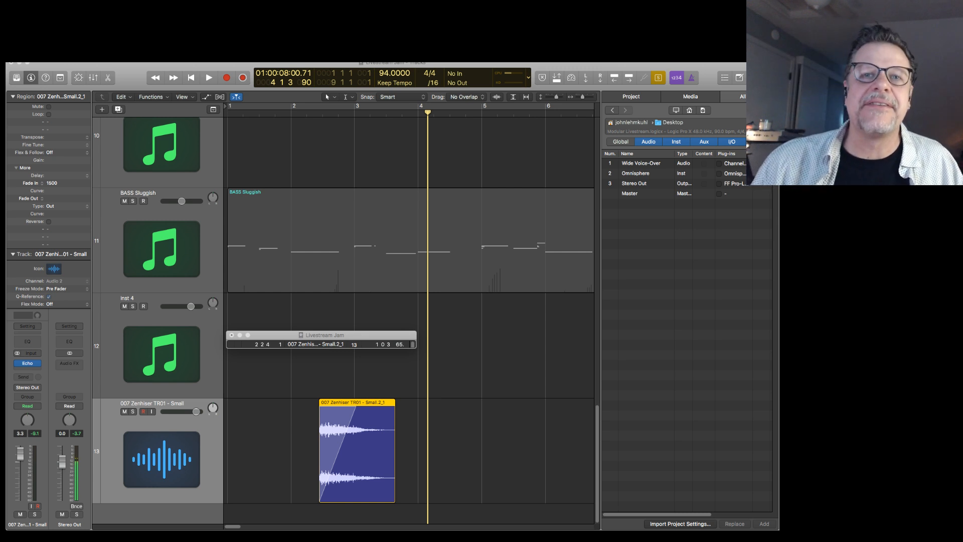
# Clear the riser region's Fade In value and delete the region from the track.
pyautogui.doubleClick(56, 183)
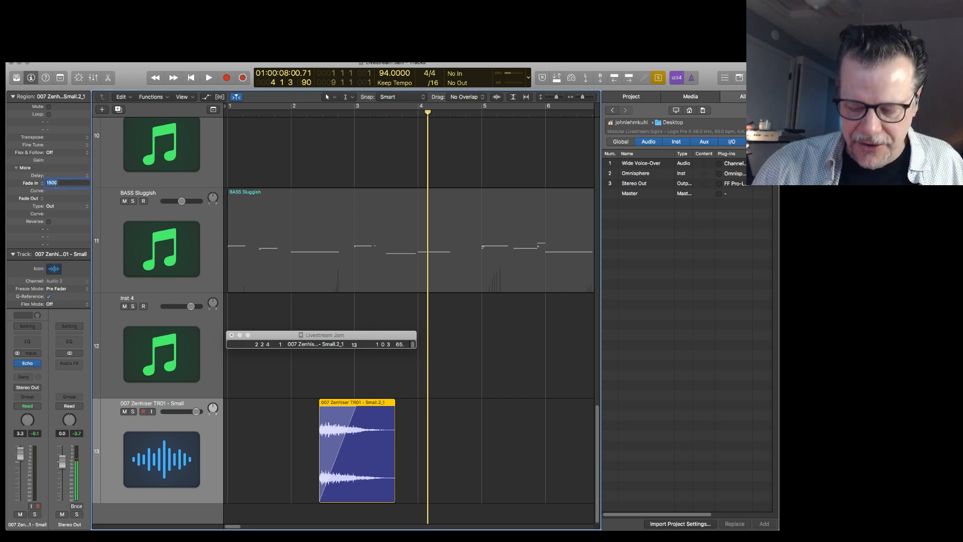
pyautogui.press('BackSpace')
pyautogui.press('Return')
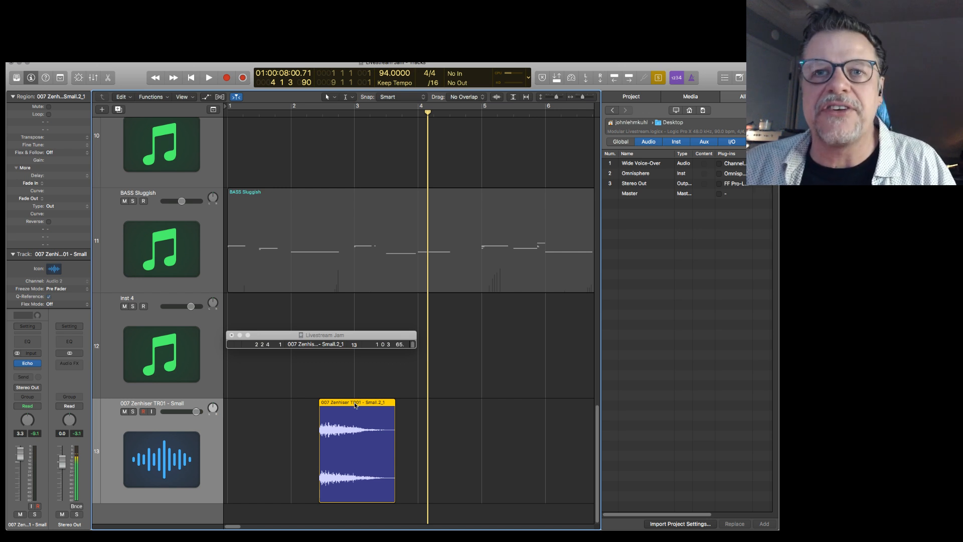
pyautogui.press('BackSpace')
# Switch to Finder and open the ECFX_WAVS folder inside EPIC_CINEMATIC_FX in the SFX SAMPLES folder.
pyautogui.press('super+Tab')
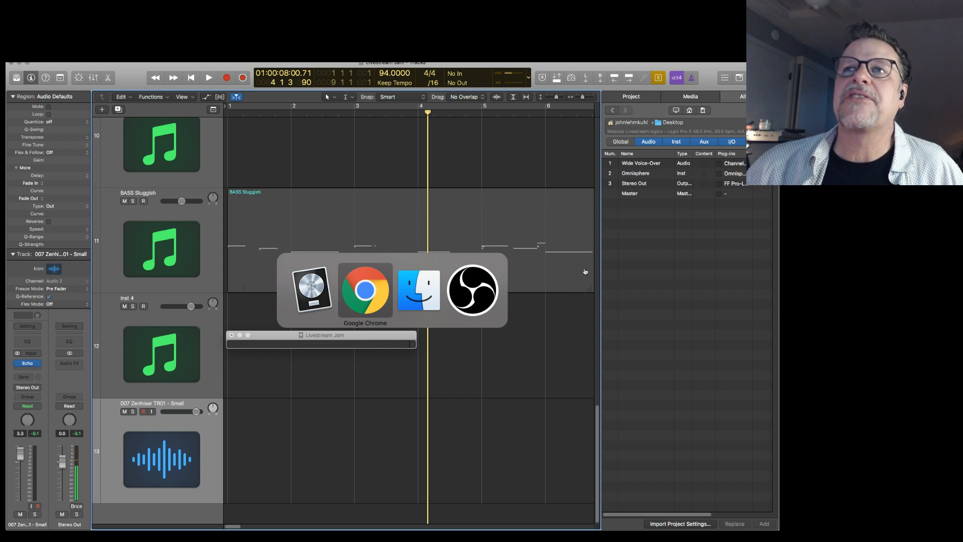
pyautogui.press('Escape')
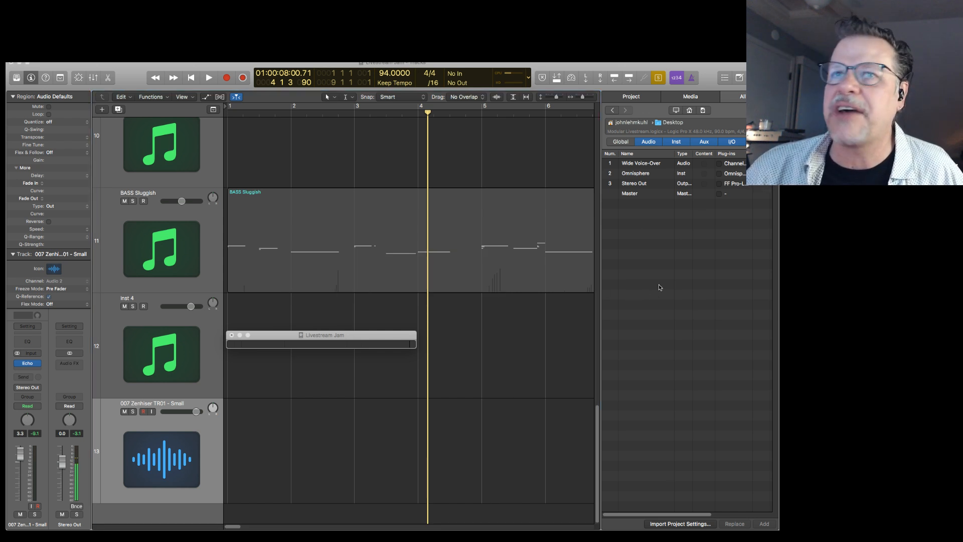
pyautogui.press('super+Tab')
pyautogui.press('super+Tab')
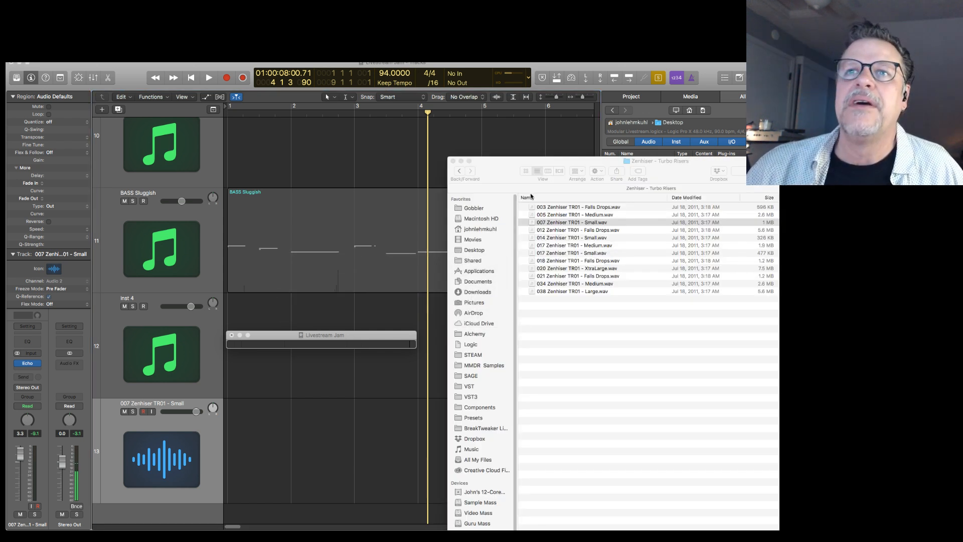
pyautogui.click(459, 171)
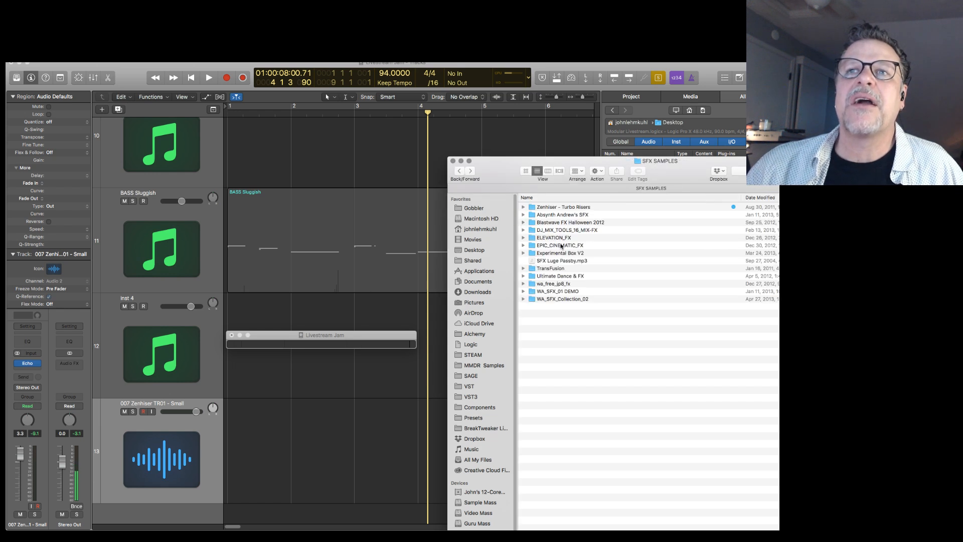
pyautogui.doubleClick(557, 247)
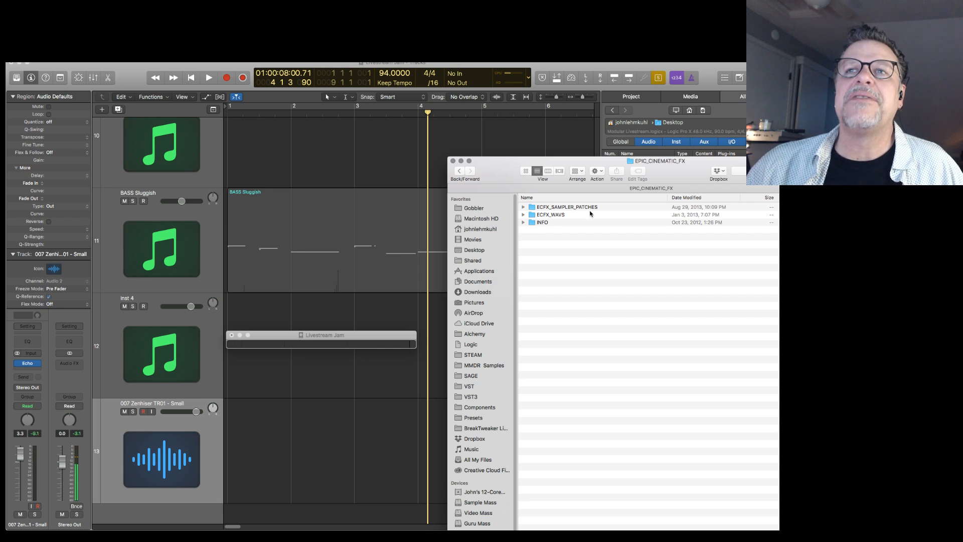
pyautogui.doubleClick(534, 217)
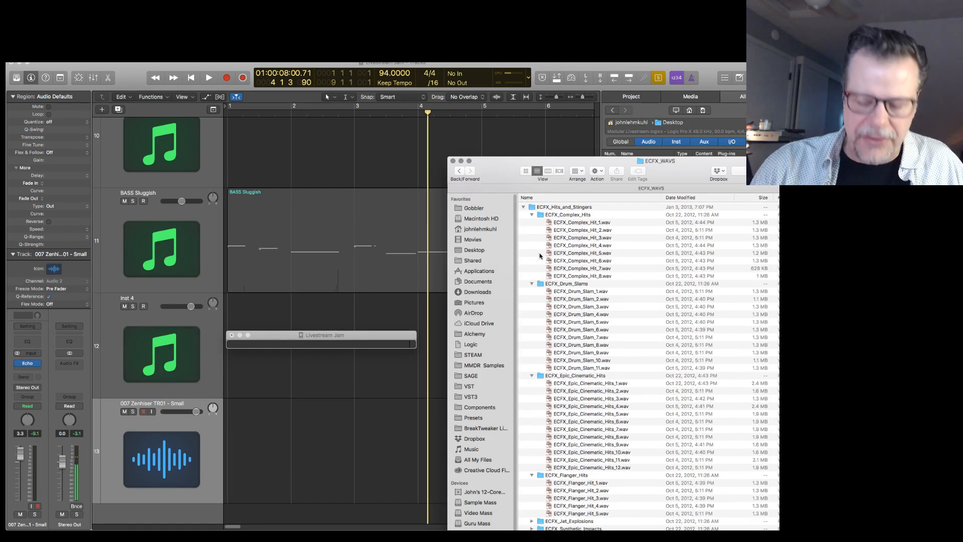
# Collapse all the expanded sample folders and expand only ECFX_Whooshes_and_Sweeps.
pyautogui.press('super+a')
pyautogui.press('super+Left')
pyautogui.click(552, 260)
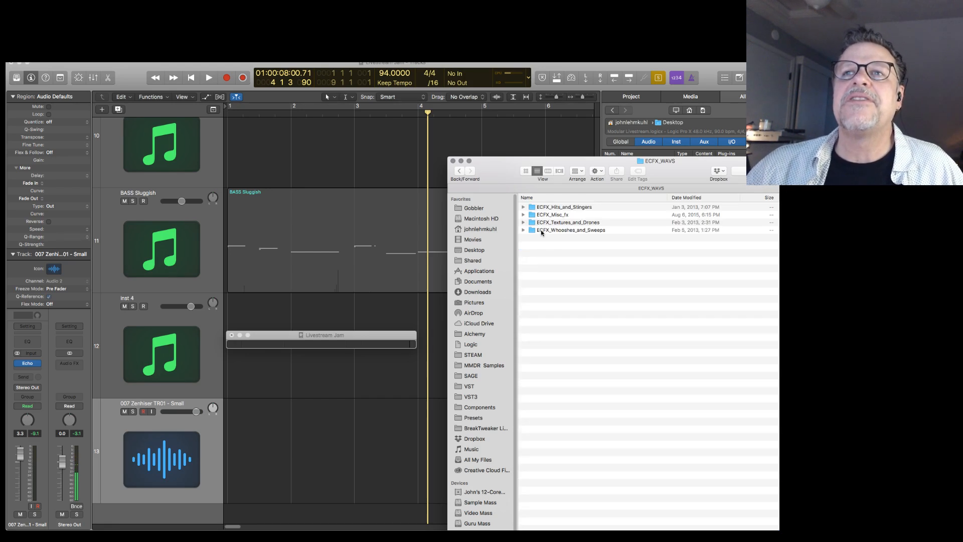
pyautogui.keyDown('alt'); pyautogui.click(523, 230); pyautogui.keyUp('alt')
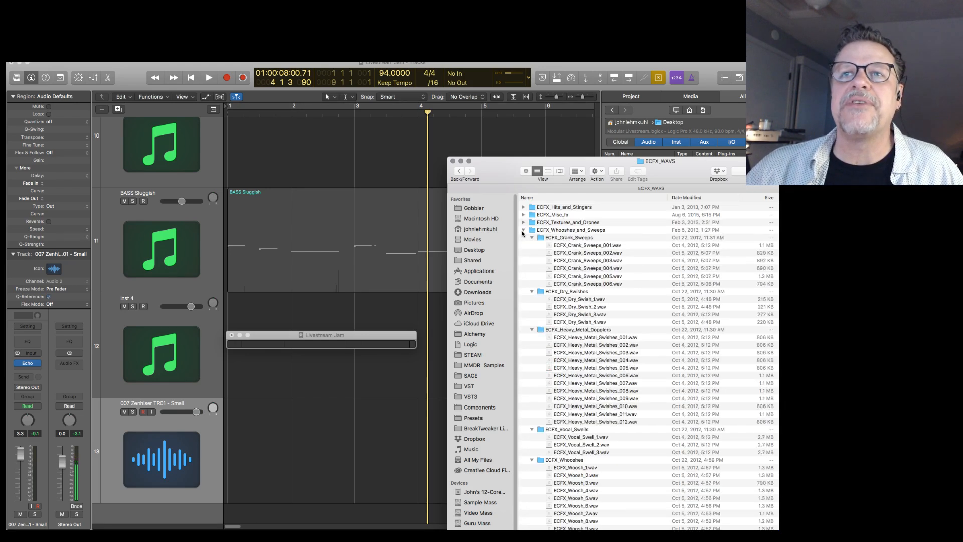
# Preview ECFX_Crank_Sweeps_004, ECFX_Heavy_Metal_Swishes_005, 008 and 010, and select ECFX_Vocal_Swell_3.
pyautogui.click(572, 269)
pyautogui.press('space')
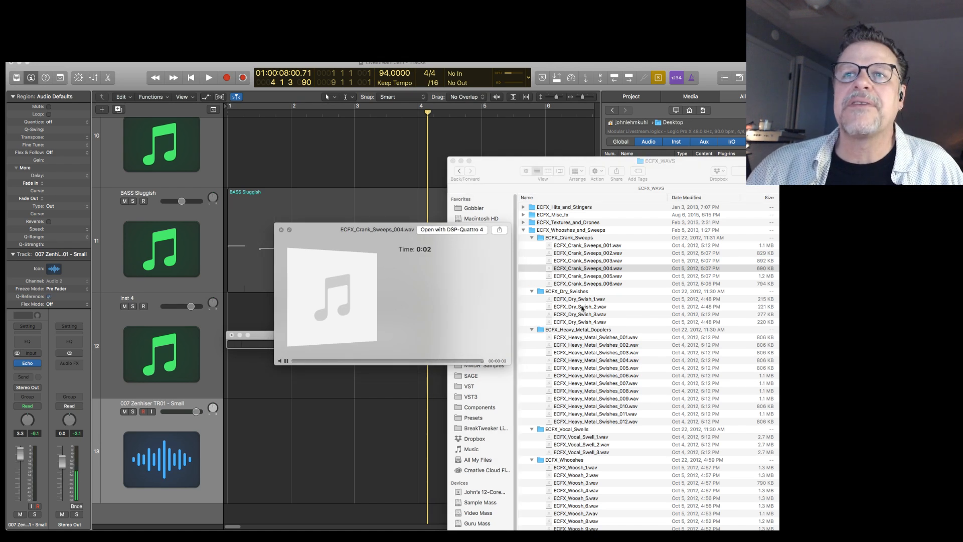
pyautogui.click(592, 368)
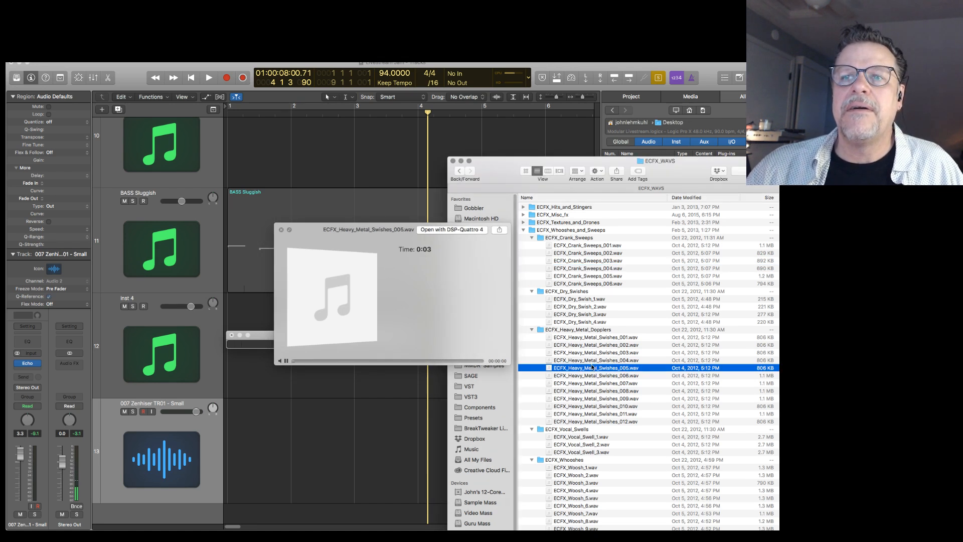
pyautogui.click(593, 391)
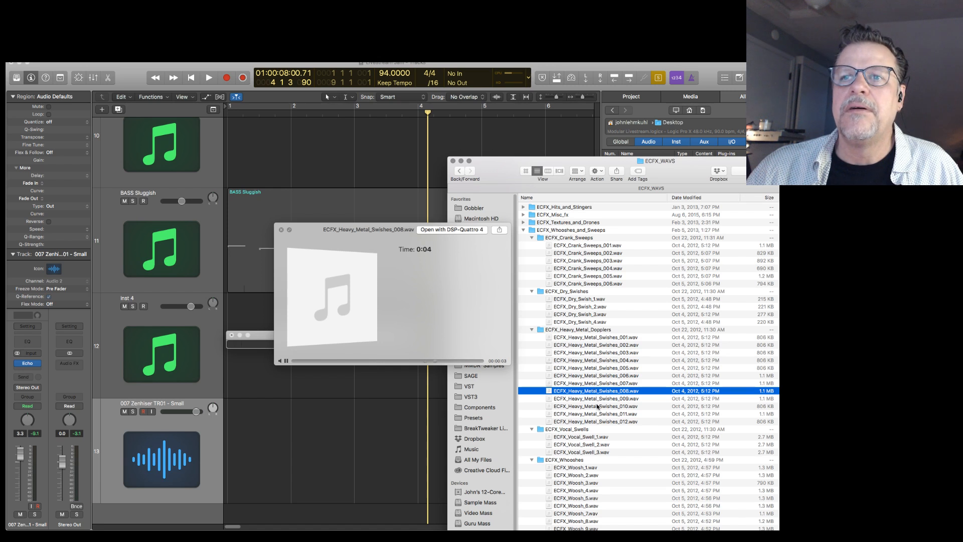
pyautogui.click(598, 405)
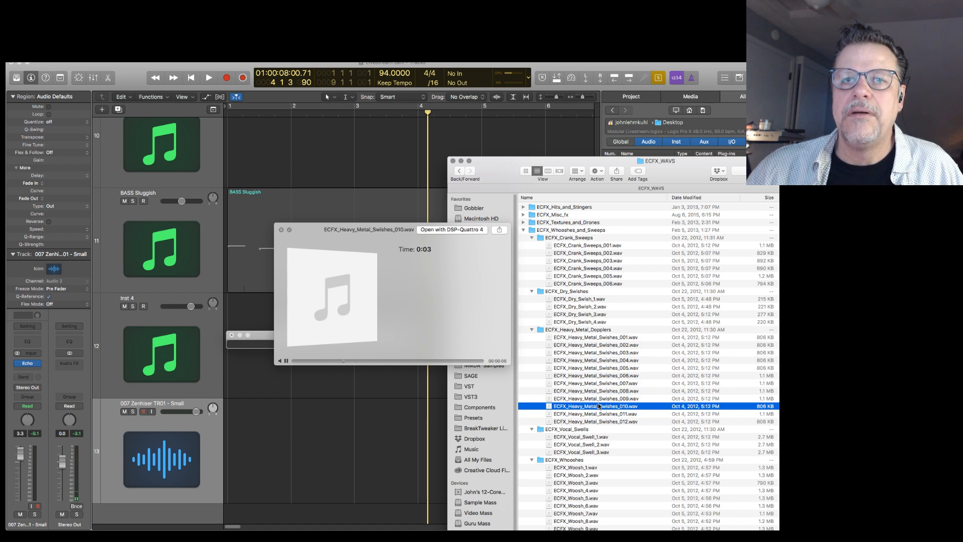
pyautogui.click(588, 452)
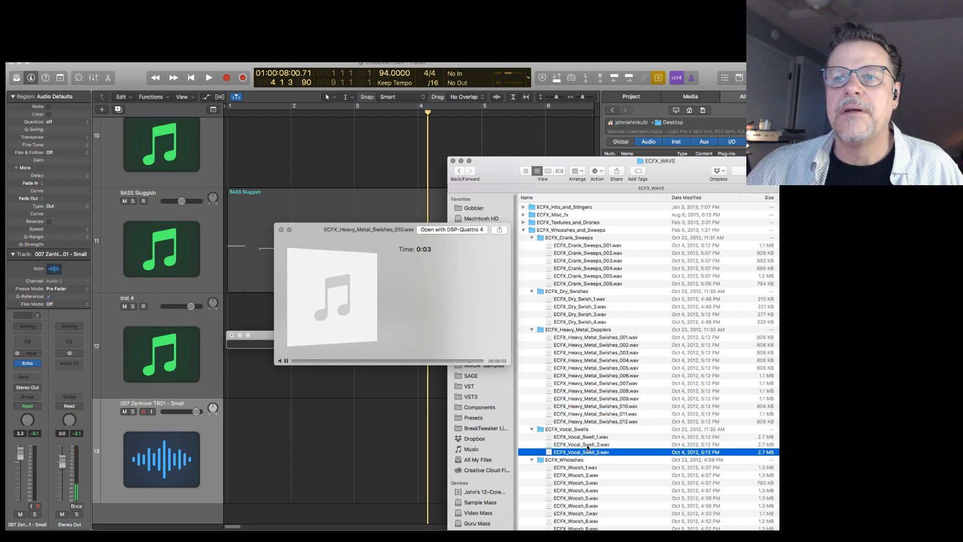
# Audition ECFX_Woosh_7 and ECFX_Woosh_10 from the ECFX_Whooshes folder and place ECFX_Woosh_10.wav at bar 1 on track 13.
pyautogui.moveTo(648, 165); pyautogui.dragTo(578, 73)
pyautogui.click(502, 422)
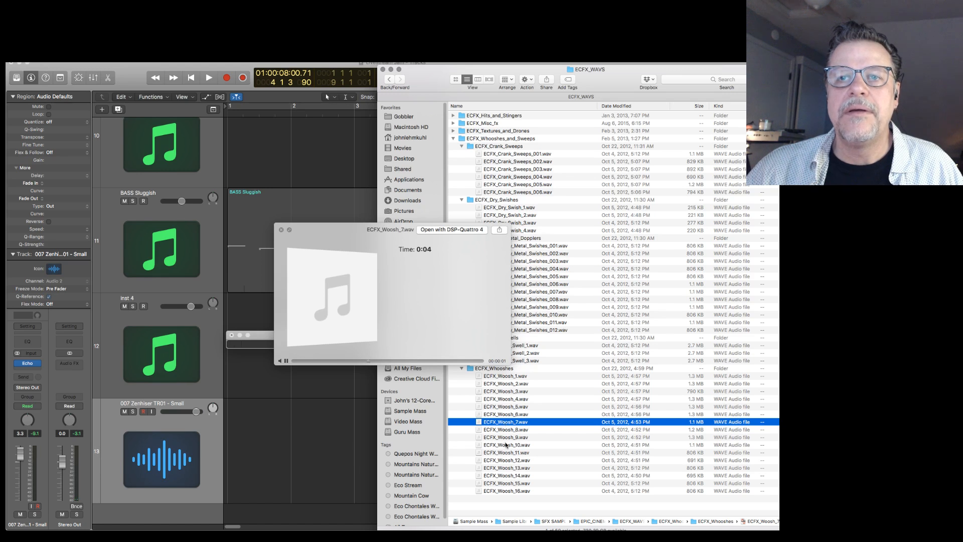
pyautogui.click(506, 443)
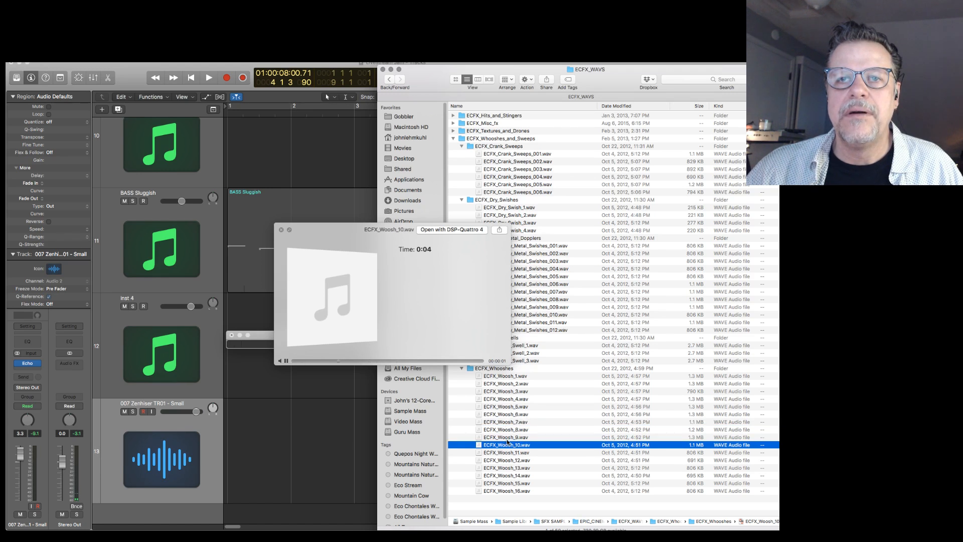
pyautogui.press('space')
pyautogui.moveTo(507, 446); pyautogui.dragTo(251, 431)
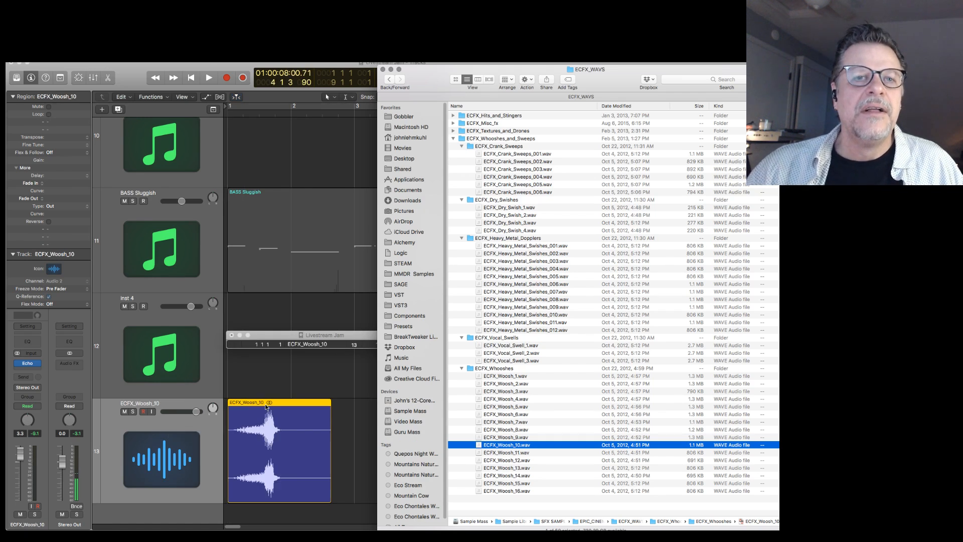
# Solo the ECFX_Woosh_10 region on track 13 and play it from the start of the project.
pyautogui.click(266, 404)
pyautogui.hotkey('ctrl', 's')
pyautogui.press('Return')
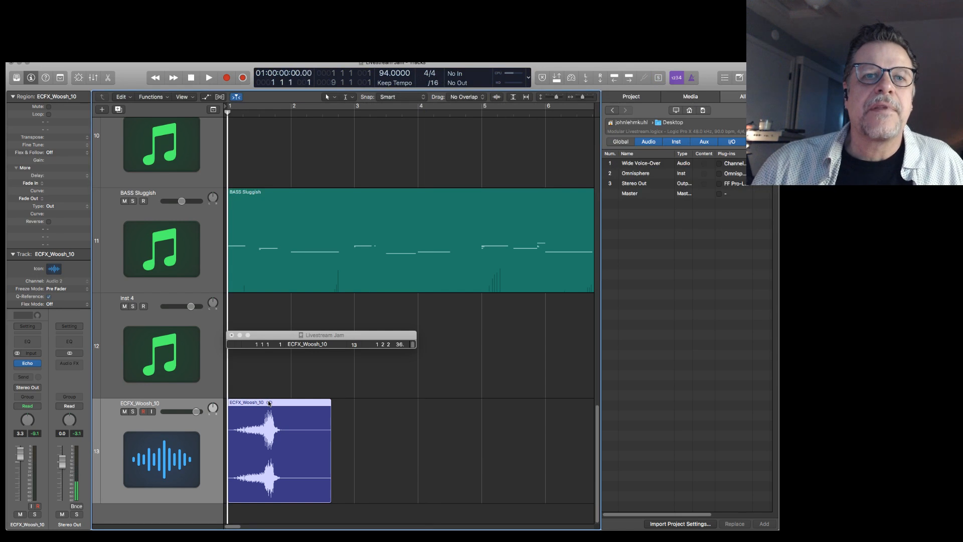
pyautogui.press('space')
pyautogui.hotkey('ctrl', 's')
pyautogui.press('Return')
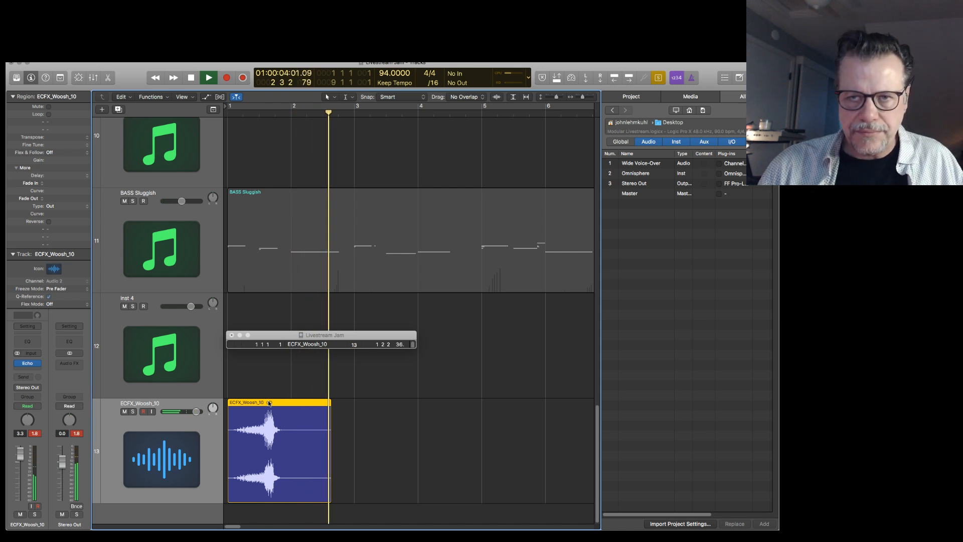
pyautogui.press('space')
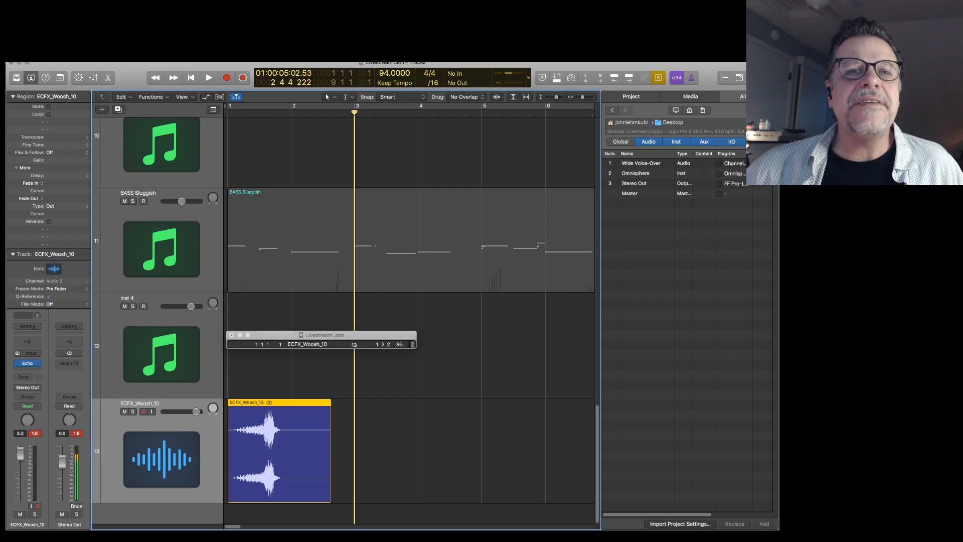
# Open the ECFX_Woosh_10 region in the audio track editor and turn on an additional ruler above its waveform.
pyautogui.click(224, 54)
pyautogui.click(299, 402)
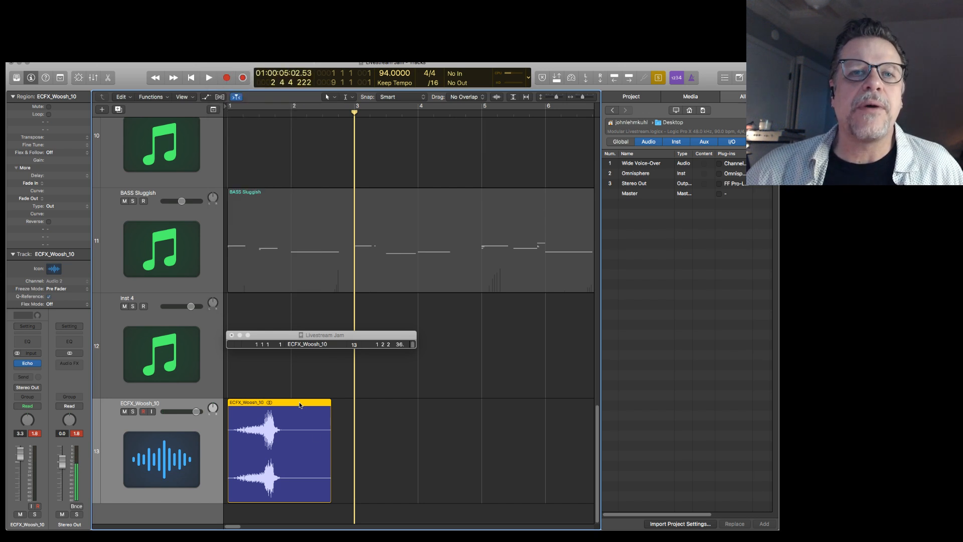
pyautogui.doubleClick(299, 403)
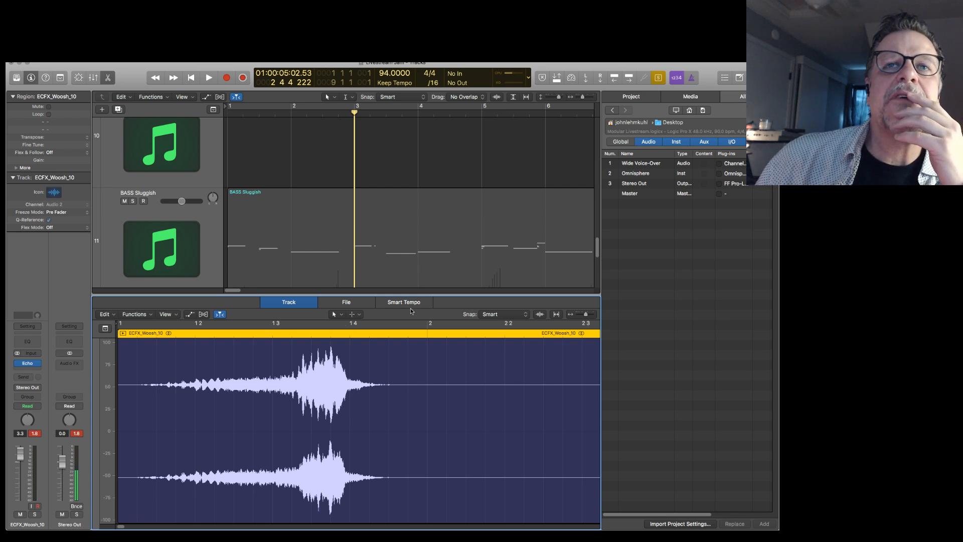
pyautogui.click(165, 316)
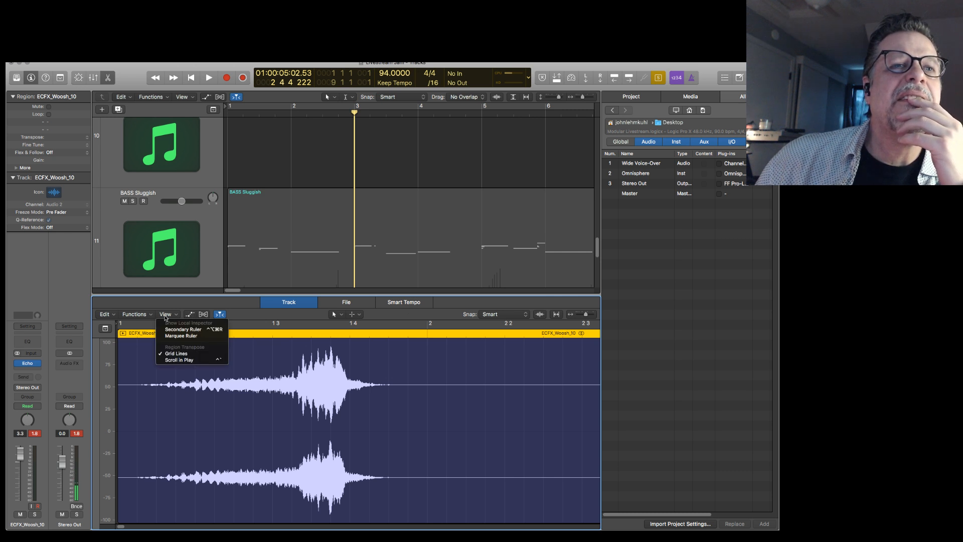
pyautogui.click(188, 329)
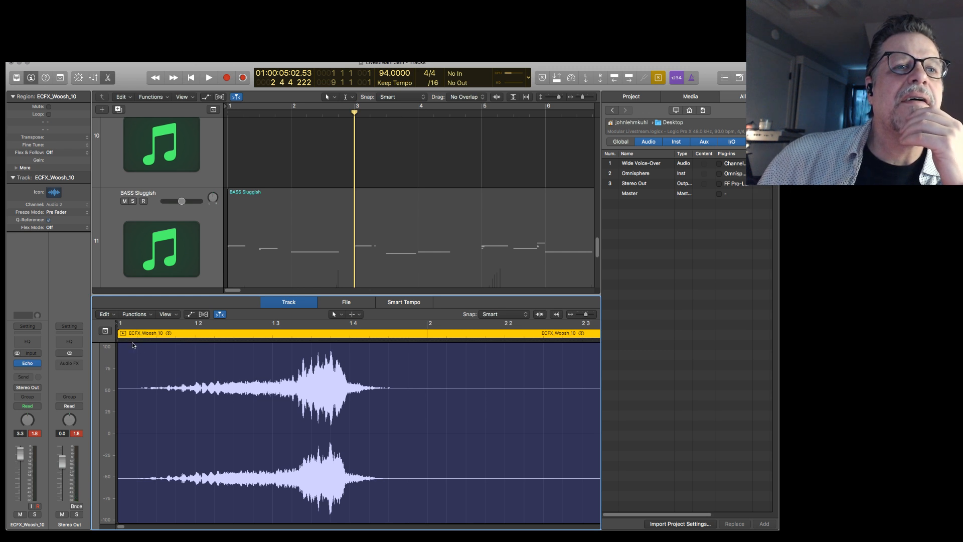
pyautogui.click(161, 516)
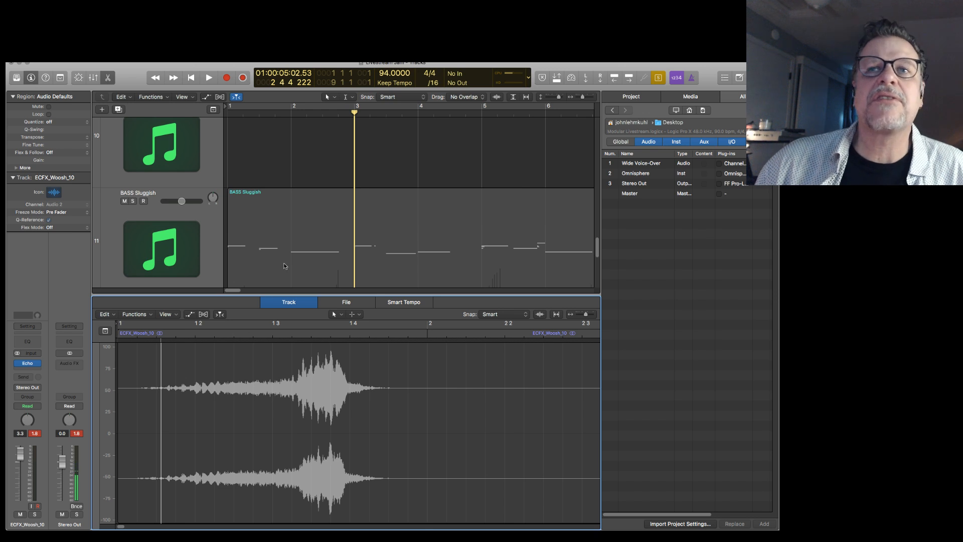
# Open ECFX_Woosh_10 in a separate Audio File Editor window and move its anchor to the peak of the whoosh.
pyautogui.scroll(-6, 265, 247)
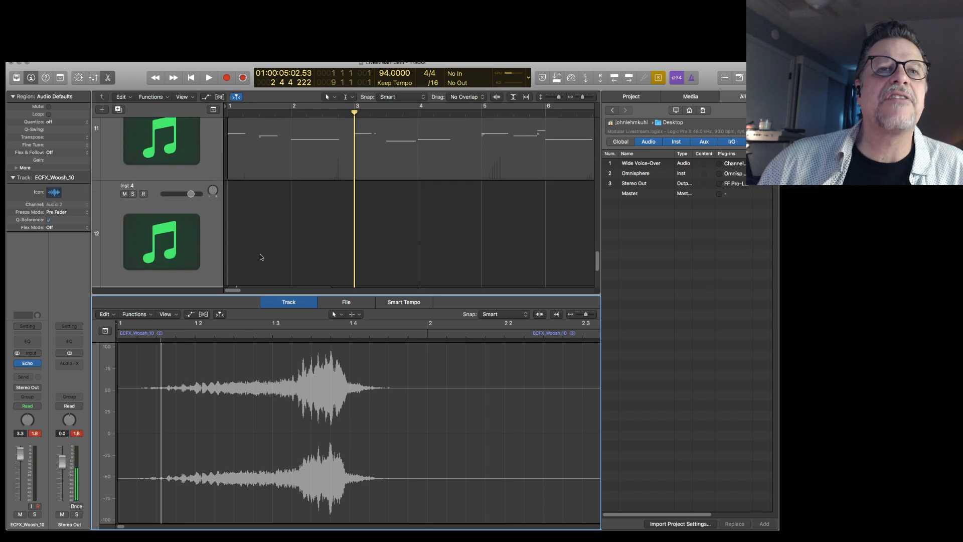
pyautogui.click(252, 197)
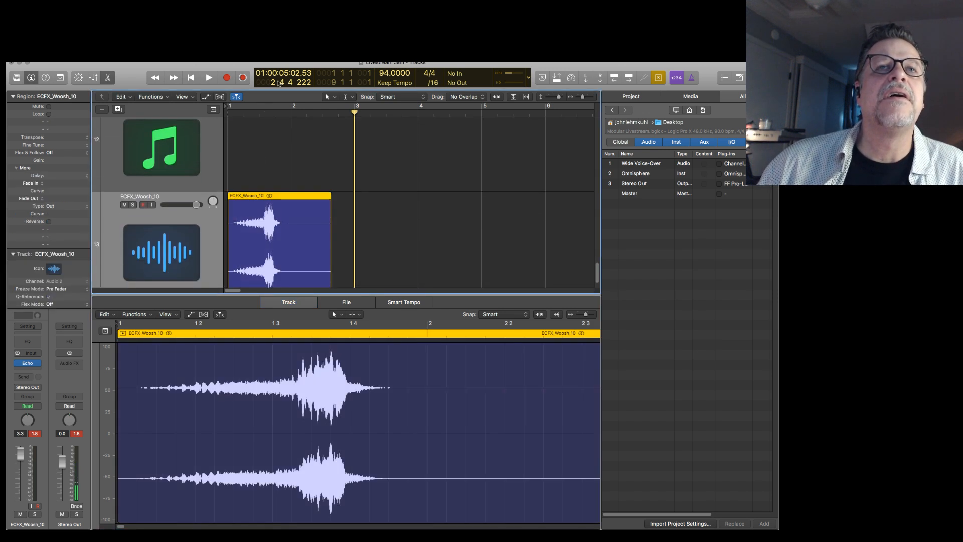
pyautogui.click(221, 57)
pyautogui.click(267, 161)
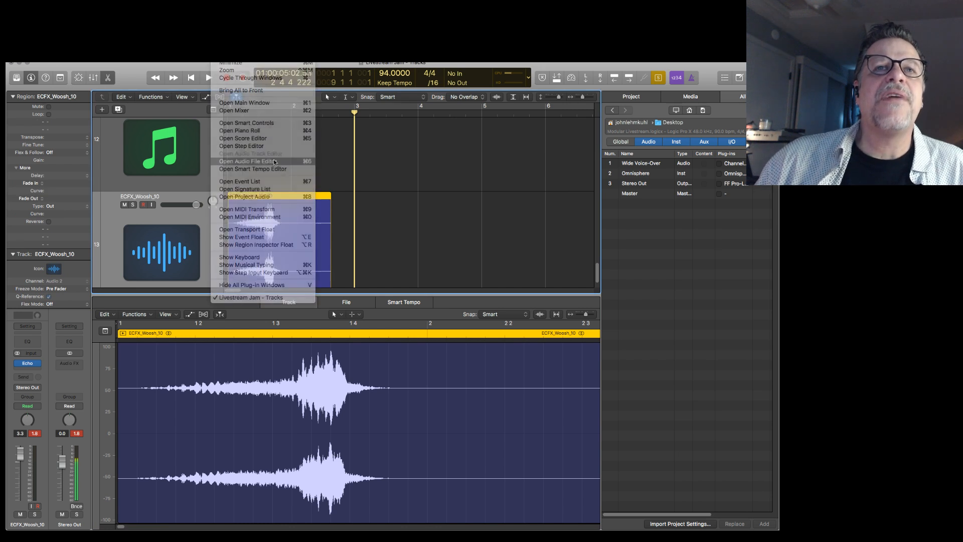
pyautogui.moveTo(425, 364); pyautogui.dragTo(639, 407)
pyautogui.moveTo(37, 386)
pyautogui.mouseDown()
pyautogui.moveTo(313, 384)
pyautogui.moveTo(252, 379)
pyautogui.moveTo(266, 377)
pyautogui.mouseUp()
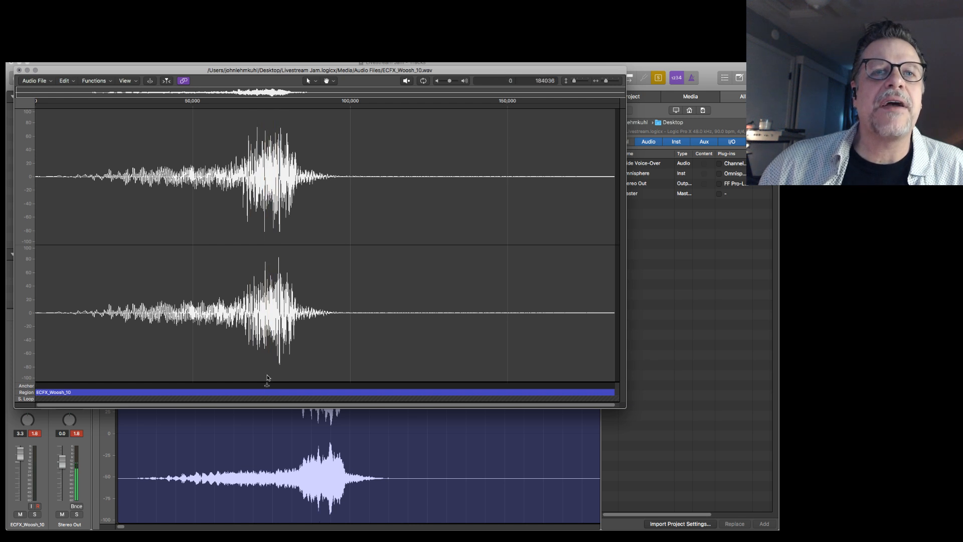
pyautogui.click(19, 70)
# Align the ECFX_Woosh_10 region's anchor with bar 3 and reset its track volume to 0.0 dB.
pyautogui.moveTo(278, 197); pyautogui.dragTo(302, 202)
pyautogui.moveTo(295, 204); pyautogui.dragTo(360, 209)
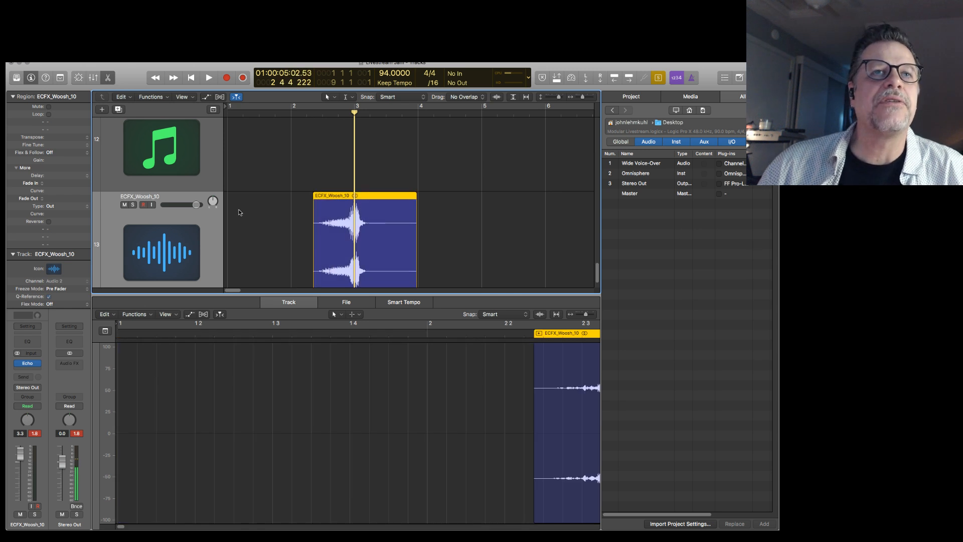
pyautogui.click(198, 209)
# Play the project from the start past bar 3 to hear the placed whoosh.
pyautogui.press('Return')
pyautogui.press('space')
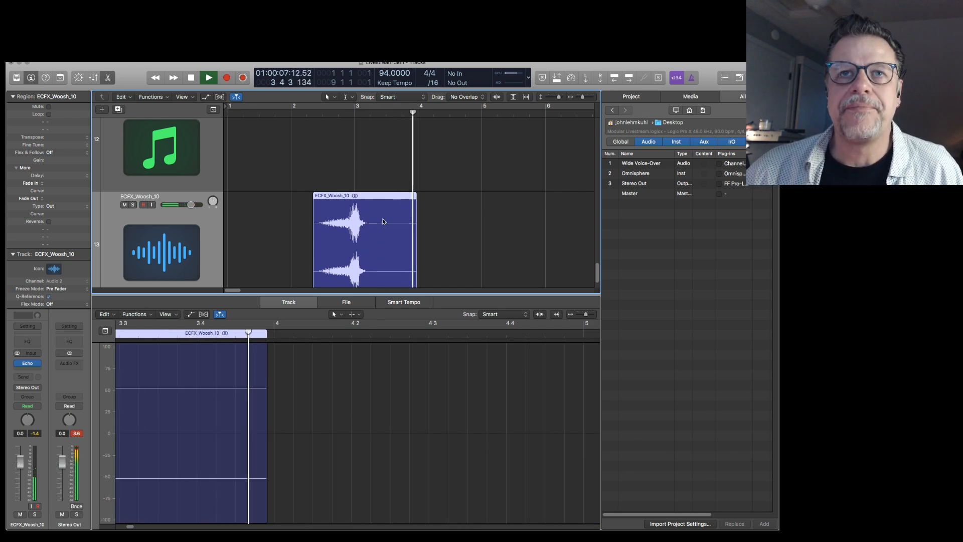
pyautogui.press('space')
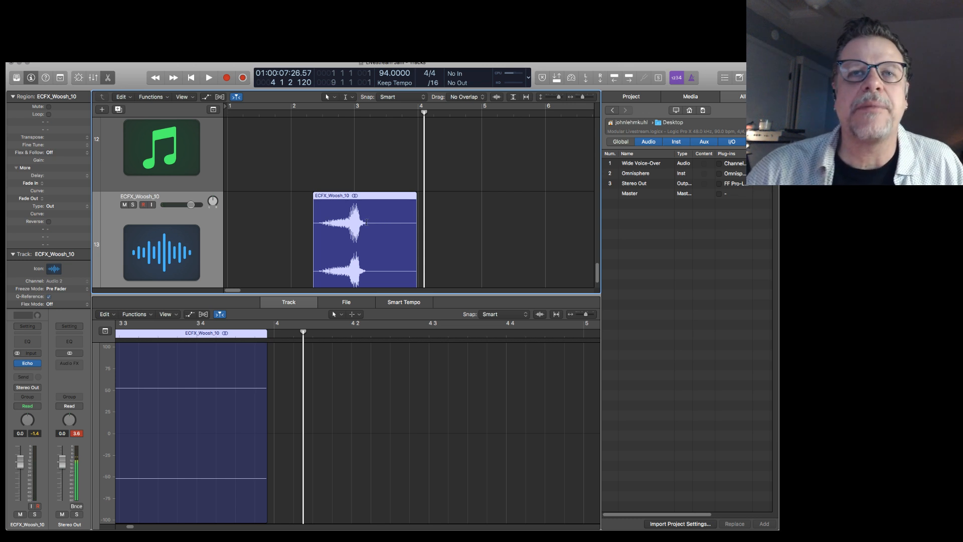
# Move the ECFX_Woosh_10 region so its peak lands on bar 9, where the instrument regions end.
pyautogui.press('super+Up')
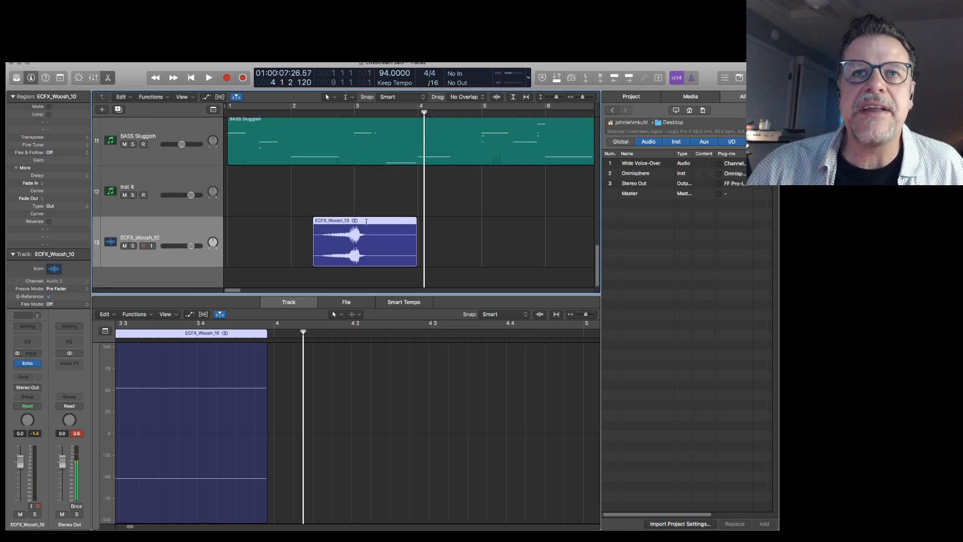
pyautogui.press('super+Up')
pyautogui.press('super+Up')
pyautogui.press('super+Up')
pyautogui.press('super+Up')
pyautogui.press('super+Up')
pyautogui.press('super+Up')
pyautogui.press('super+Up')
pyautogui.press('super+Left')
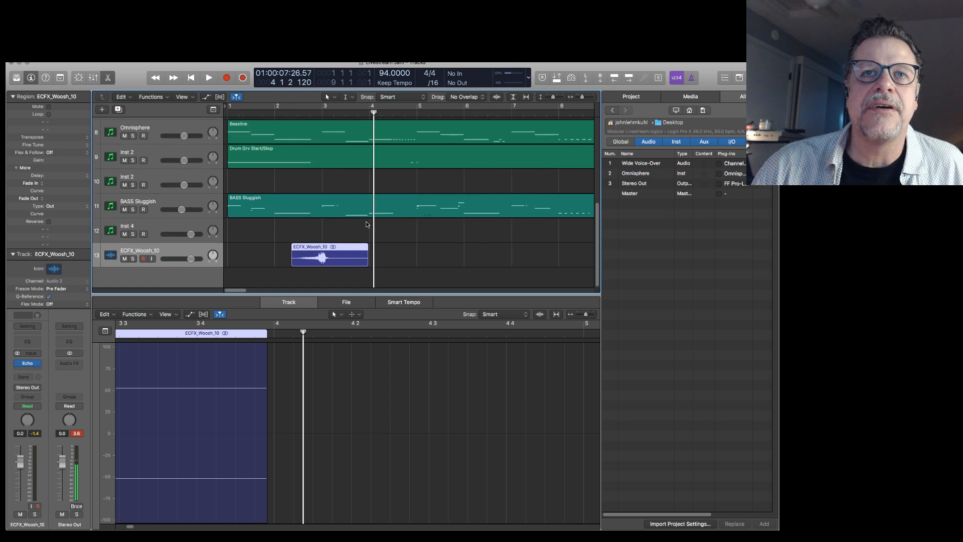
pyautogui.press('super+Left')
pyautogui.press('super+Left')
pyautogui.moveTo(287, 247); pyautogui.dragTo(437, 247)
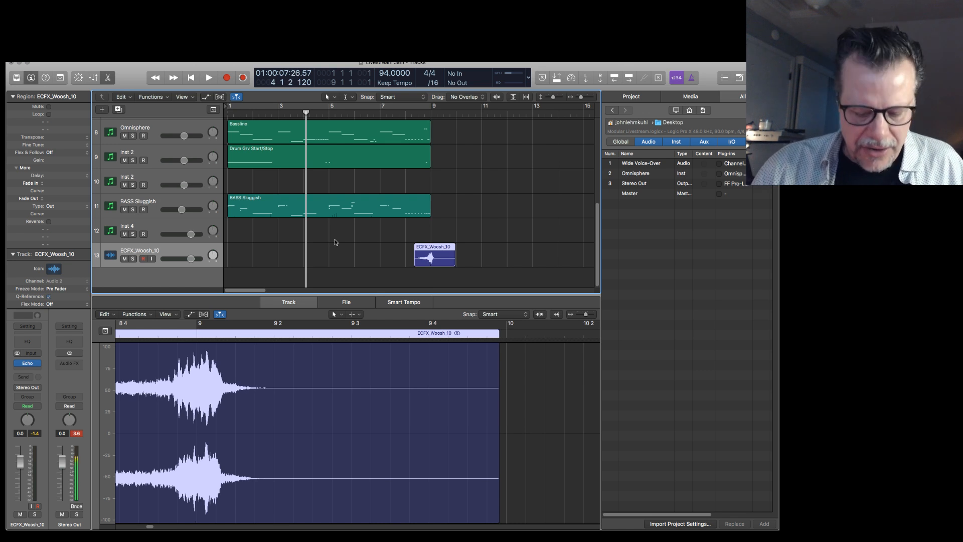
# Set the playhead to bar 8 and play the whoosh transition across bar 9.
pyautogui.press('.')
pyautogui.press('.')
pyautogui.press('.')
pyautogui.press('.')
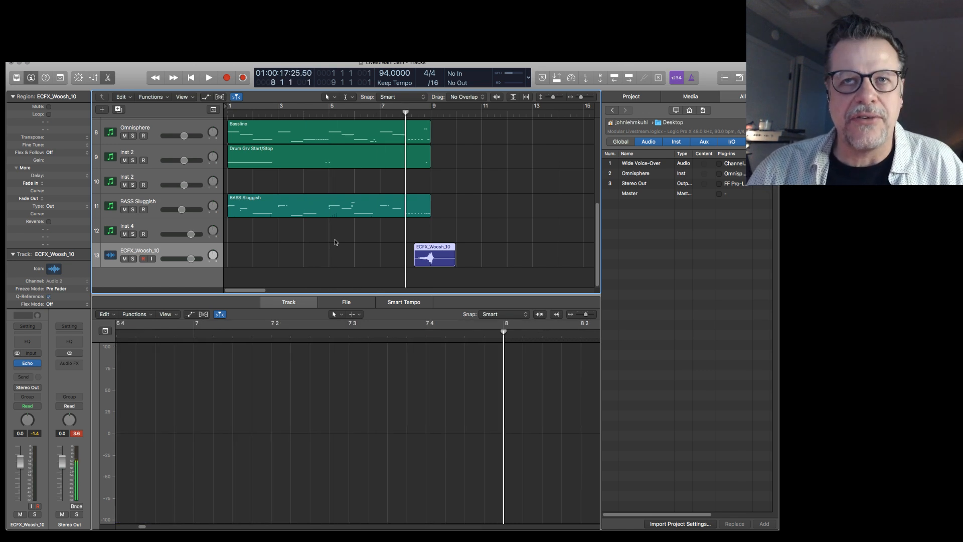
pyautogui.press('space')
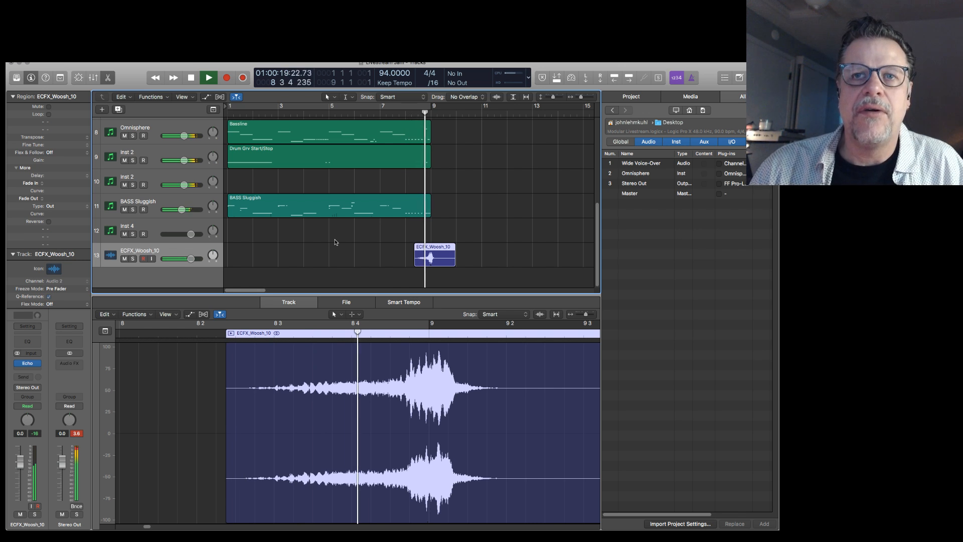
pyautogui.press('space')
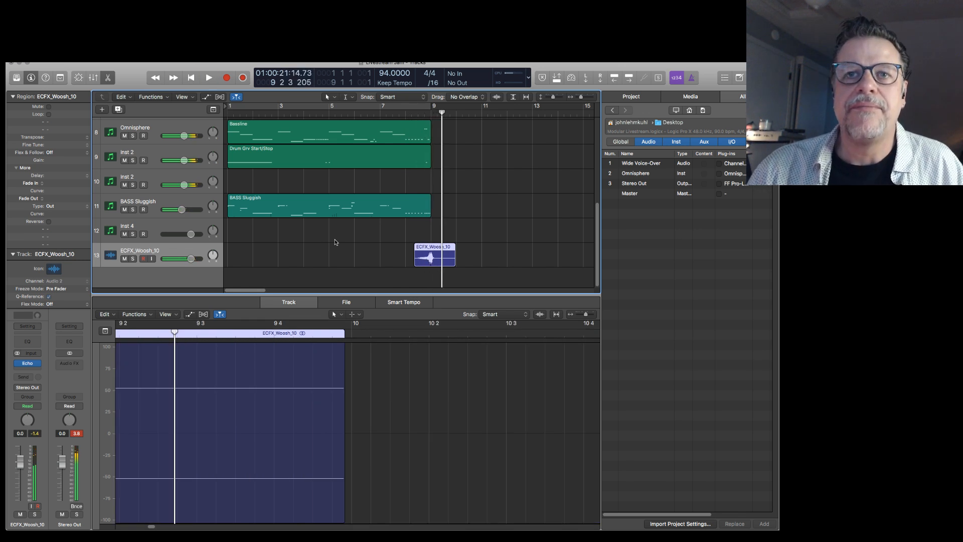
# Shift the ECFX_Woosh_10 region slightly earlier, to start at about bar 8 beat 2, and play the transition.
pyautogui.moveTo(423, 247); pyautogui.dragTo(422, 247)
pyautogui.press('space')
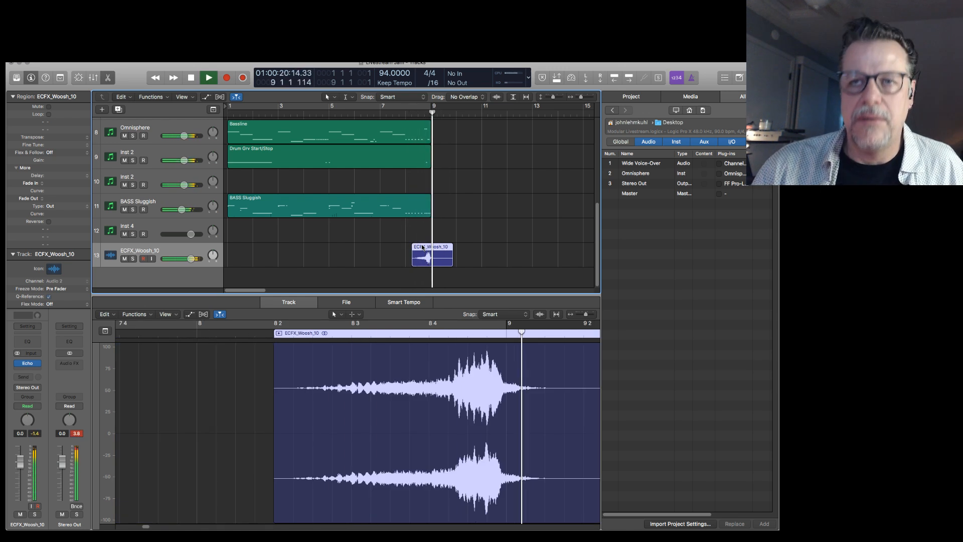
pyautogui.press('space')
# Nudge the ECFX_Woosh_10 region slightly later so its peak falls just before bar 9, and play the transition twice.
pyautogui.moveTo(433, 246); pyautogui.dragTo(435, 246)
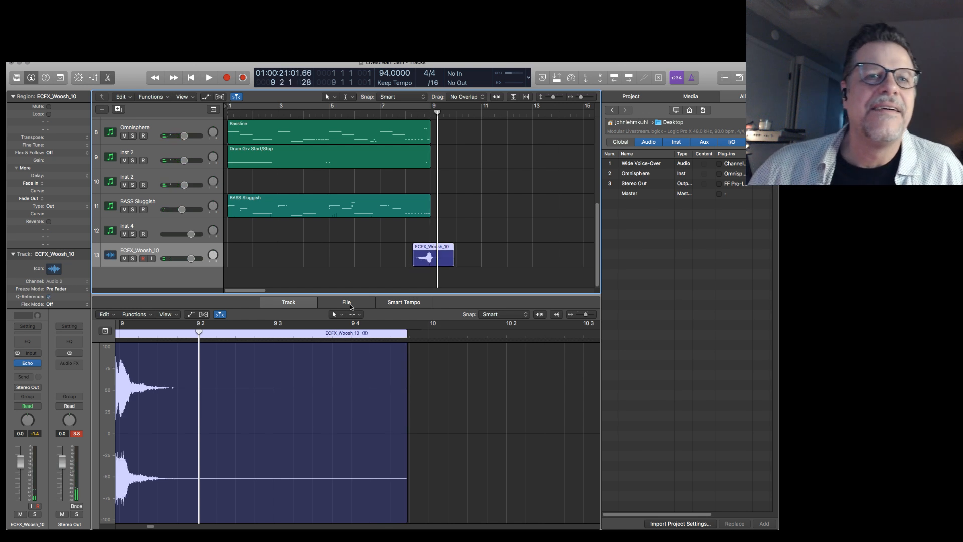
pyautogui.hotkey('shift', 'space')
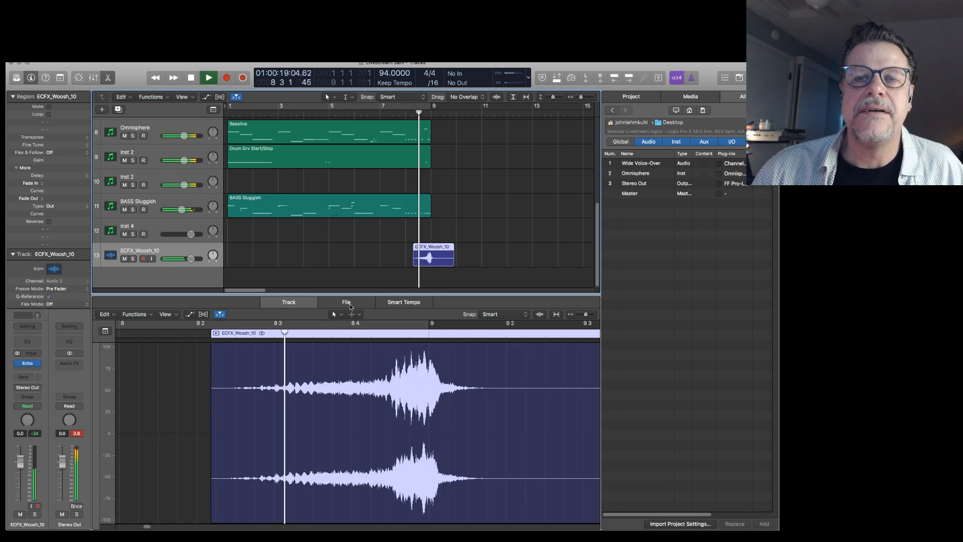
pyautogui.press('space')
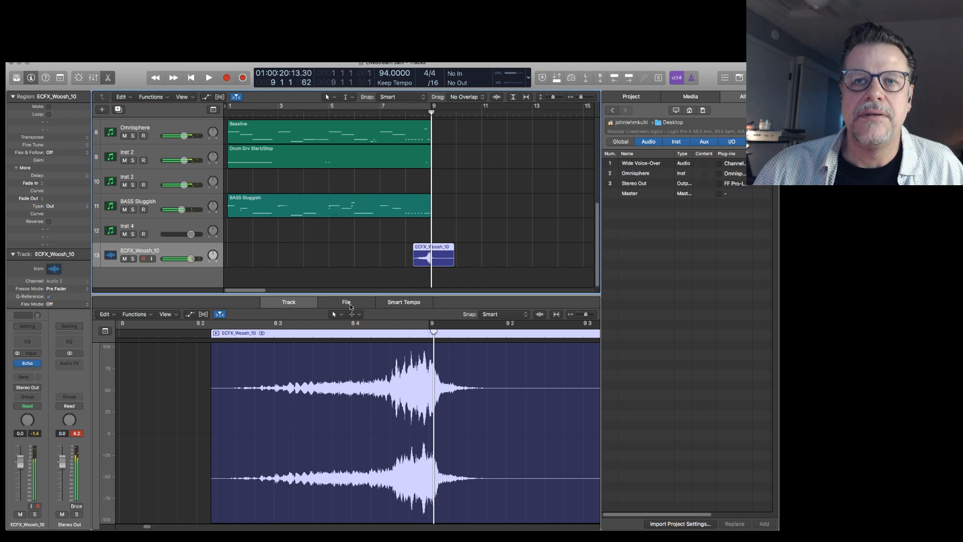
pyautogui.hotkey('shift', 'space')
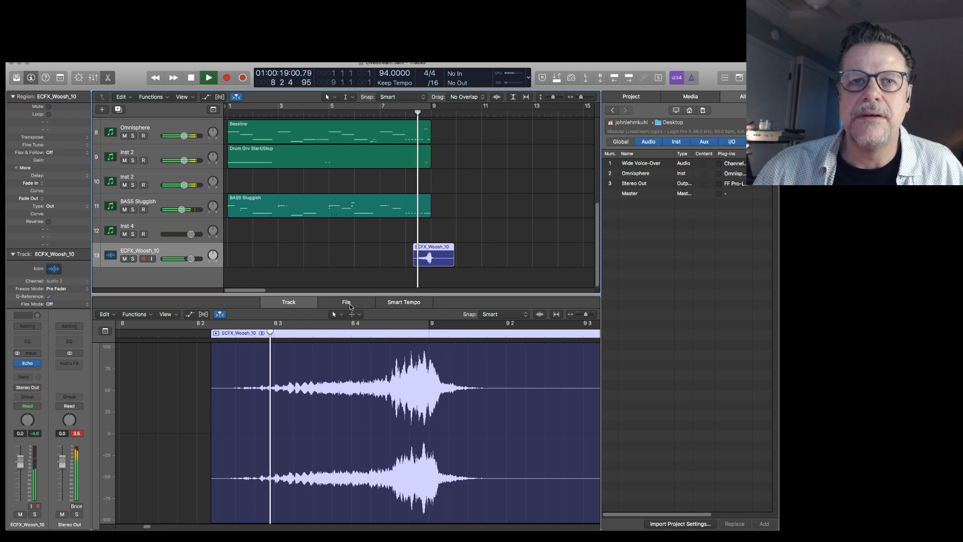
pyautogui.press('space')
# Audition the sounds on the empty Inst 1 tracks 5 and 6.
pyautogui.scroll(7, 485, 176)
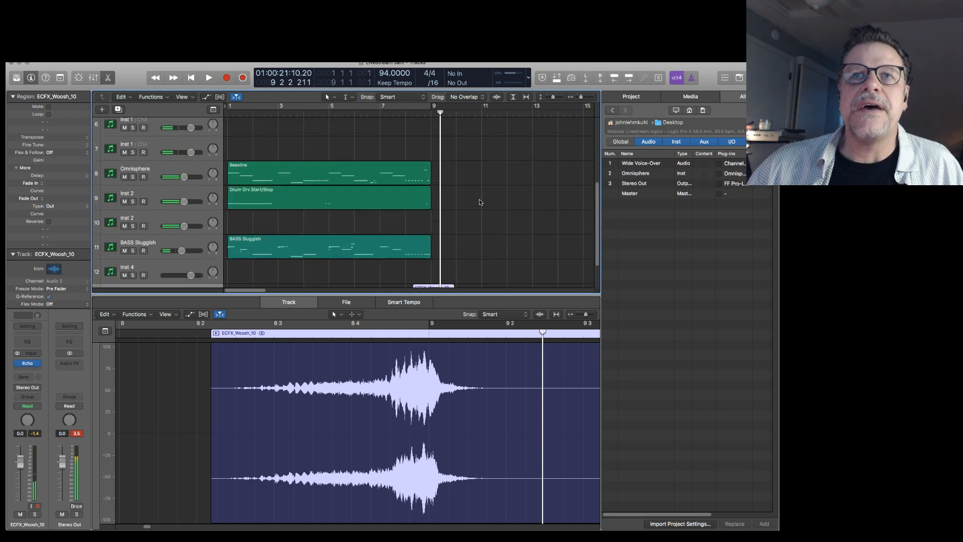
pyautogui.scroll(-2, 209, 234)
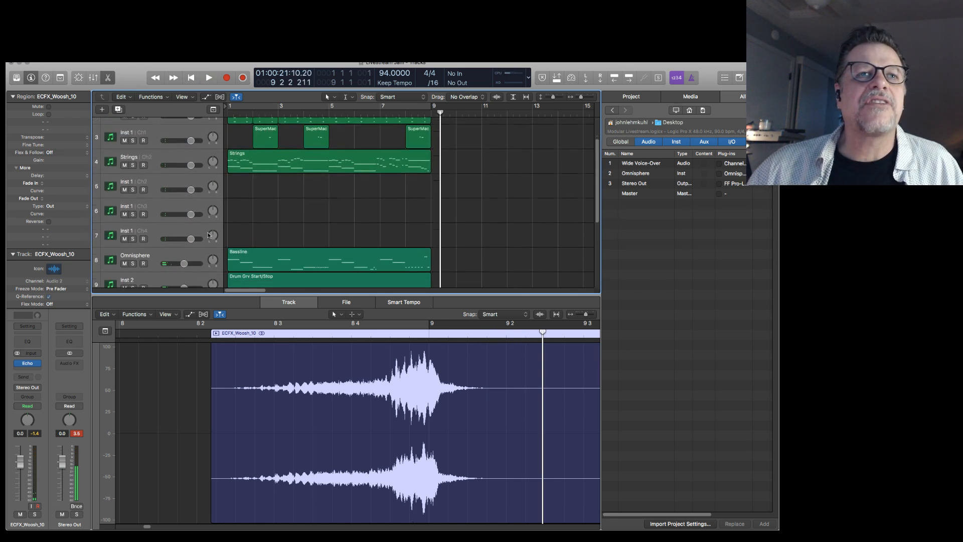
pyautogui.click(183, 185)
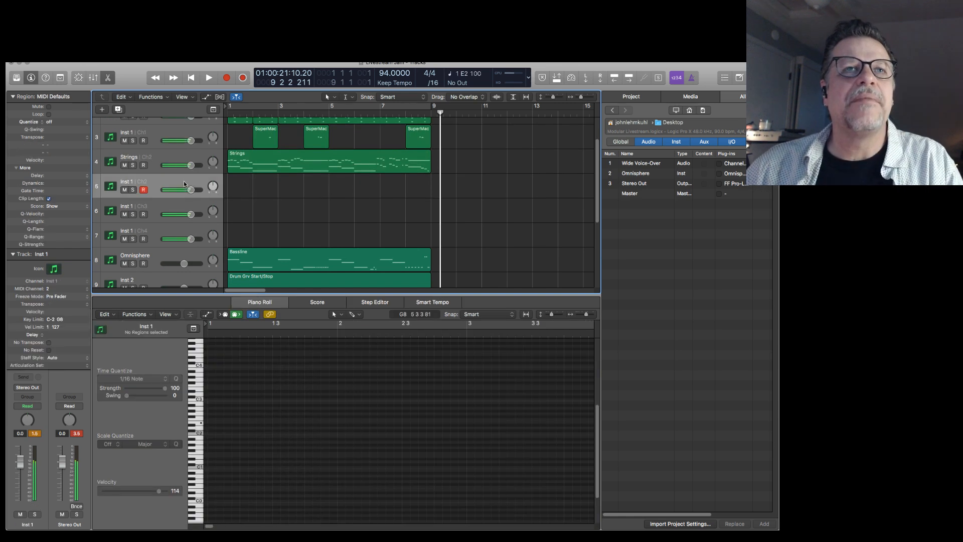
pyautogui.click(184, 209)
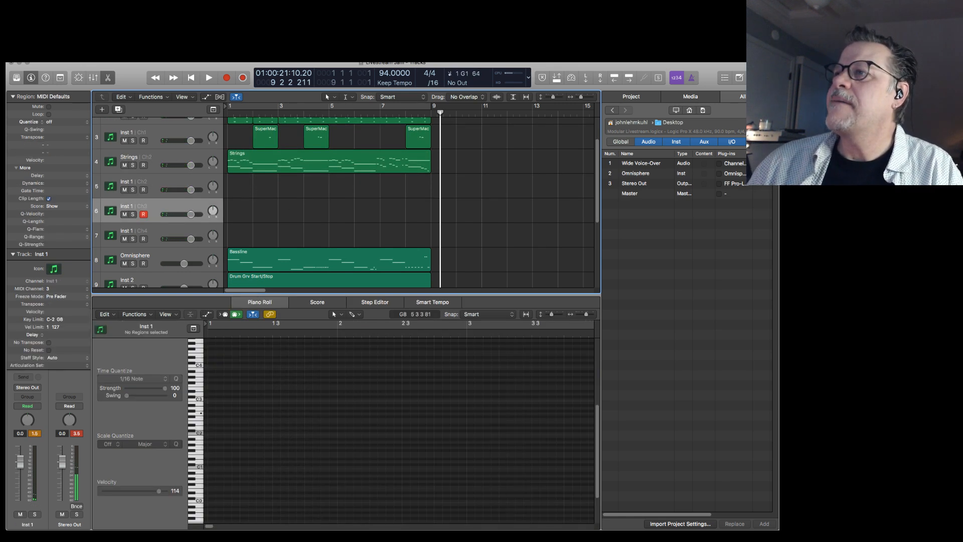
pyautogui.scroll(-6, 157, 239)
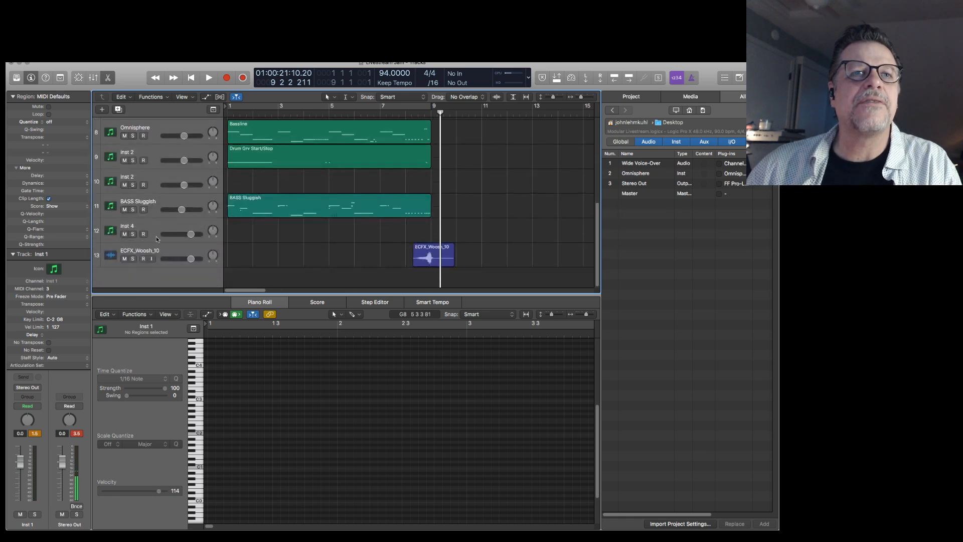
# Load the ES1 synthesizer as the instrument on the Inst 4 track.
pyautogui.click(161, 229)
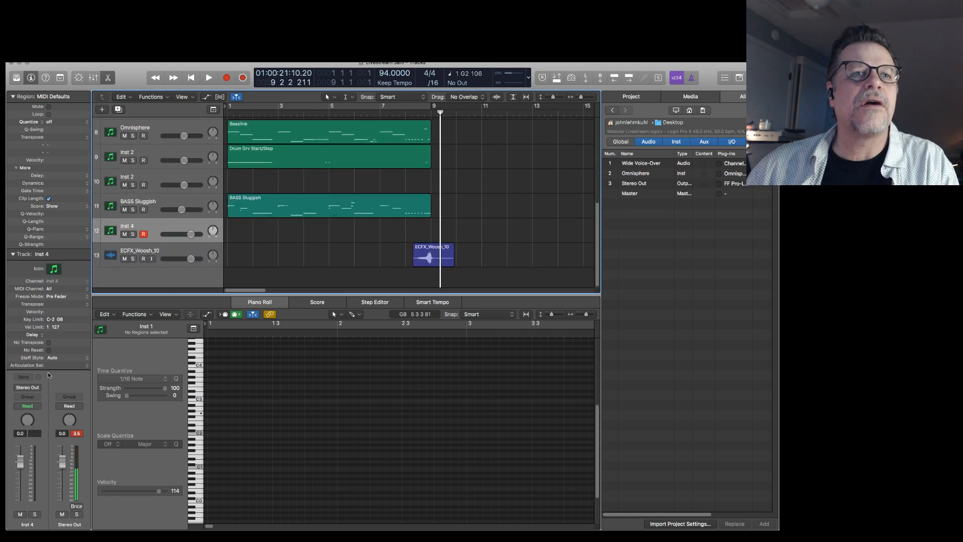
pyautogui.click(12, 255)
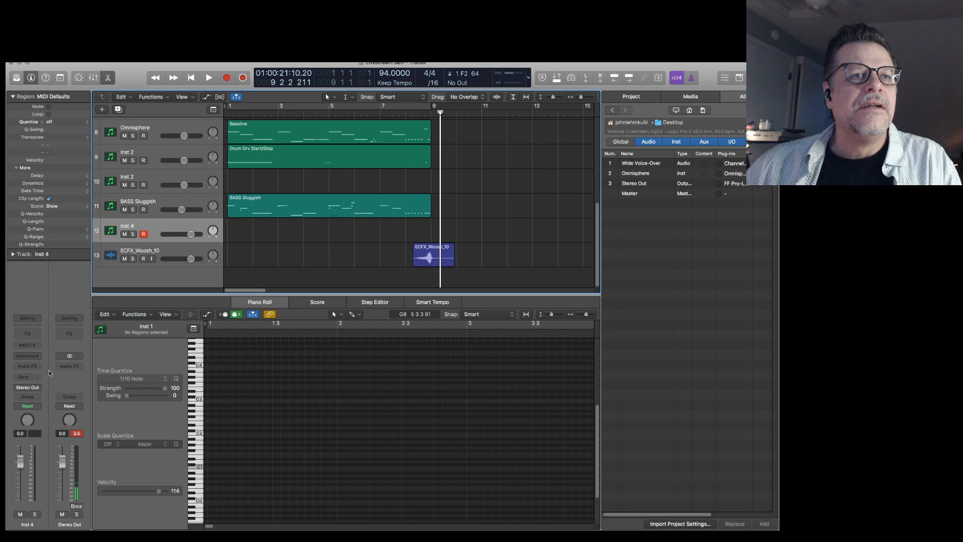
pyautogui.click(27, 356)
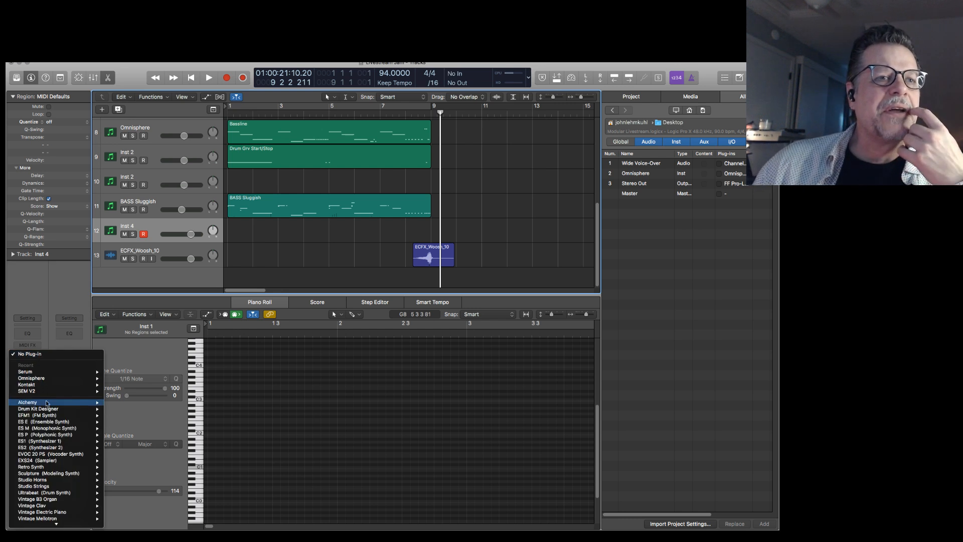
pyautogui.moveTo(57, 517)
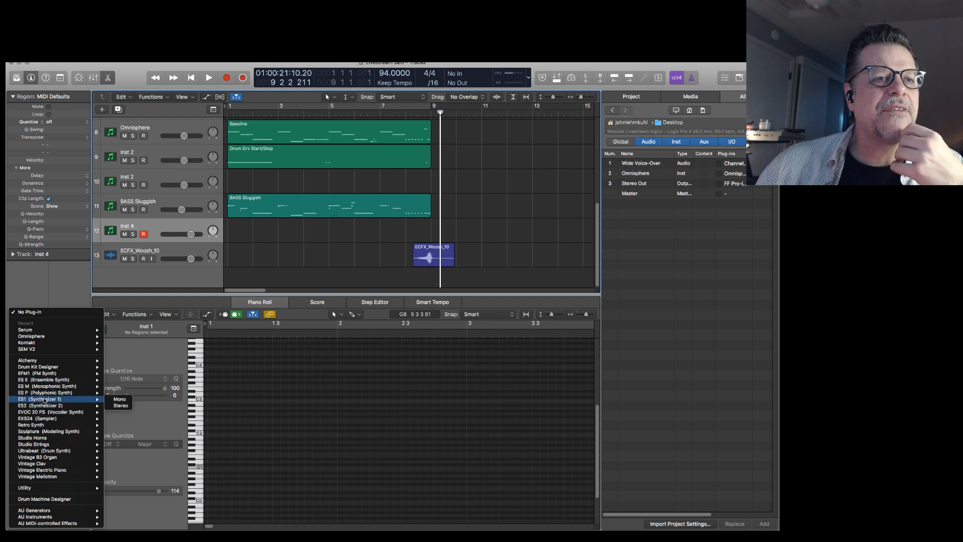
pyautogui.press('Escape')
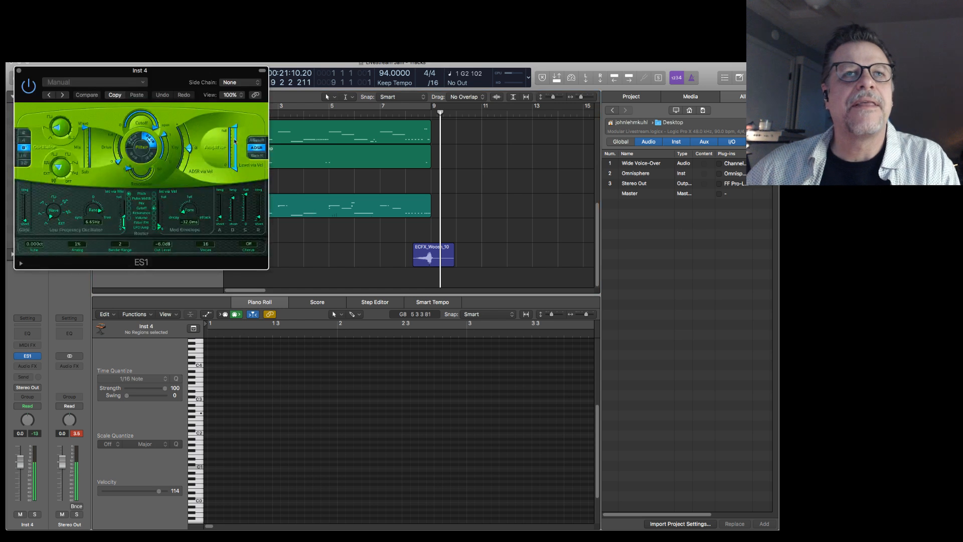
# Shape the ES1 bass sound with a 16-foot octave, an adjusted filter cutoff and a modulation envelope of -310 ms, and close the plug-in.
pyautogui.moveTo(176, 78); pyautogui.dragTo(420, 124)
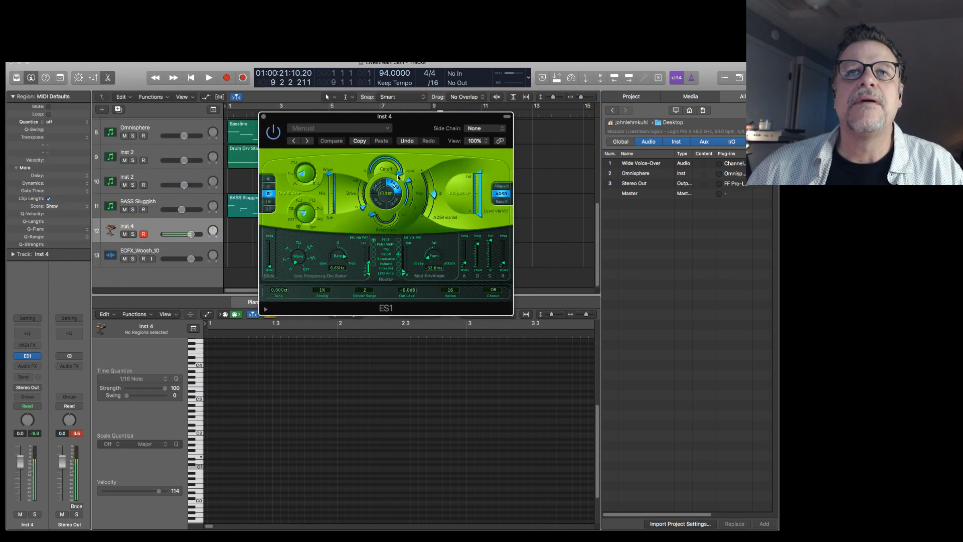
pyautogui.moveTo(377, 156); pyautogui.dragTo(380, 157)
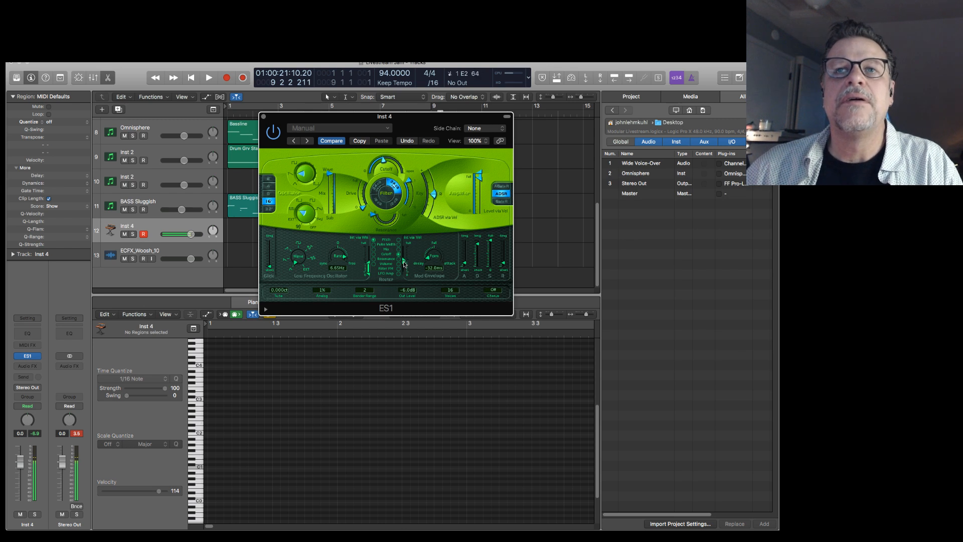
pyautogui.moveTo(435, 257); pyautogui.dragTo(435, 256)
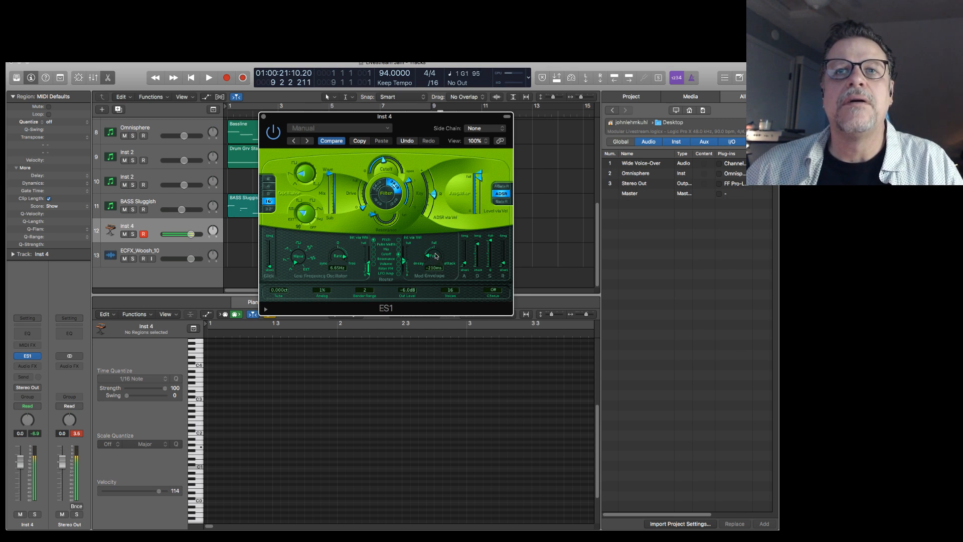
pyautogui.moveTo(420, 122); pyautogui.dragTo(946, 130)
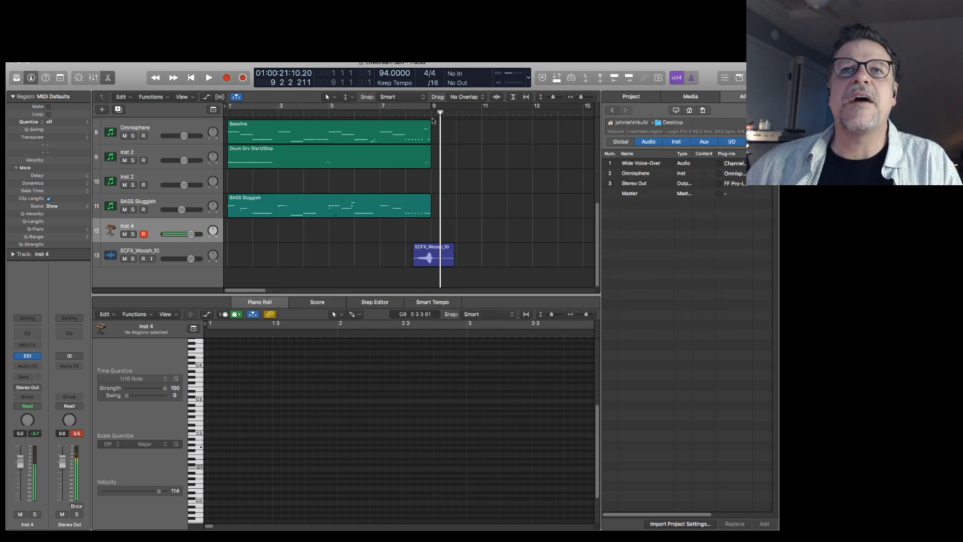
# Start playback at bar 7 and record a short synth bass take on Inst 4 from bar 9.
pyautogui.click(383, 113)
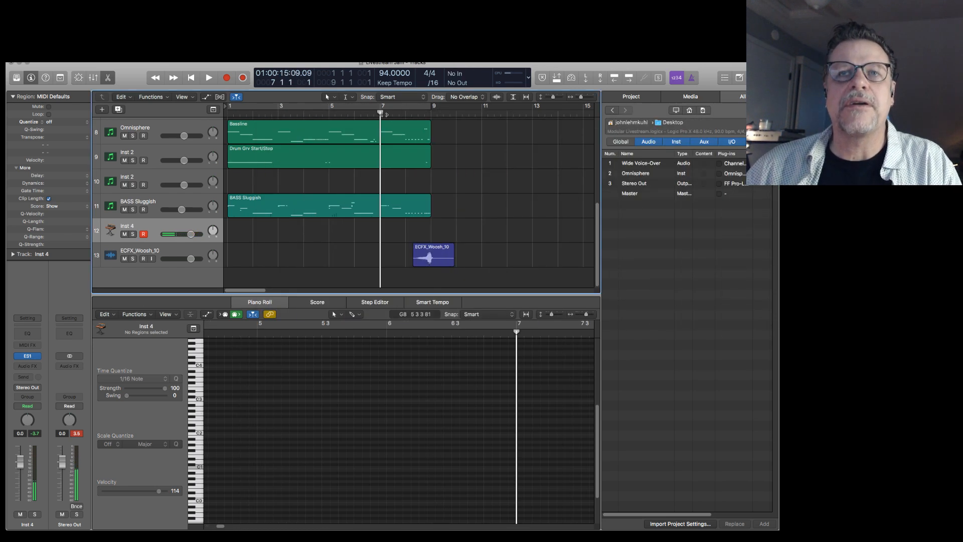
pyautogui.press('space')
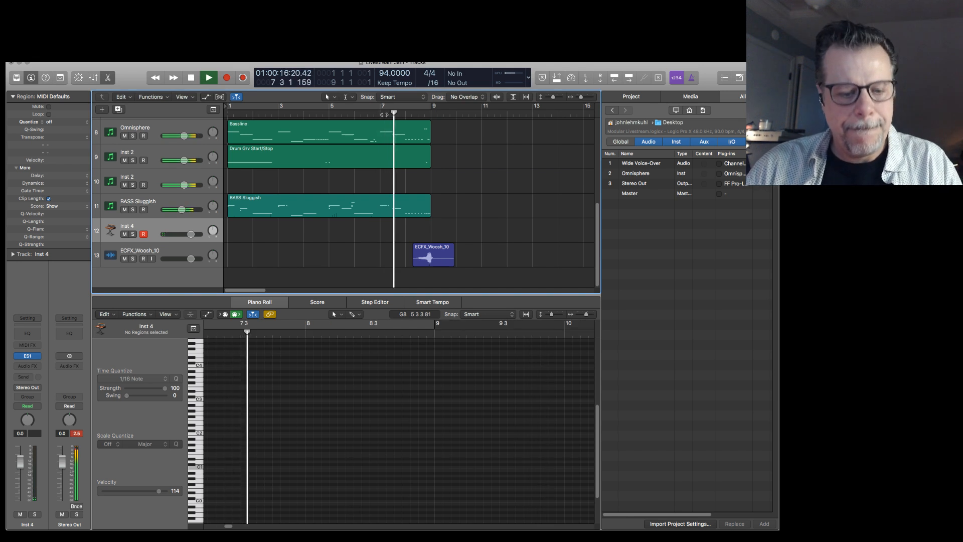
pyautogui.press('r')
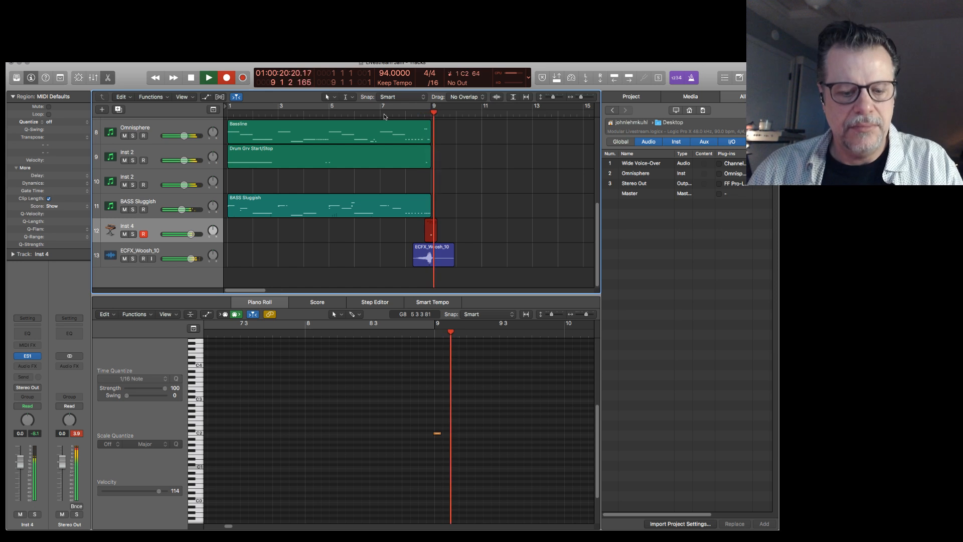
pyautogui.press('space')
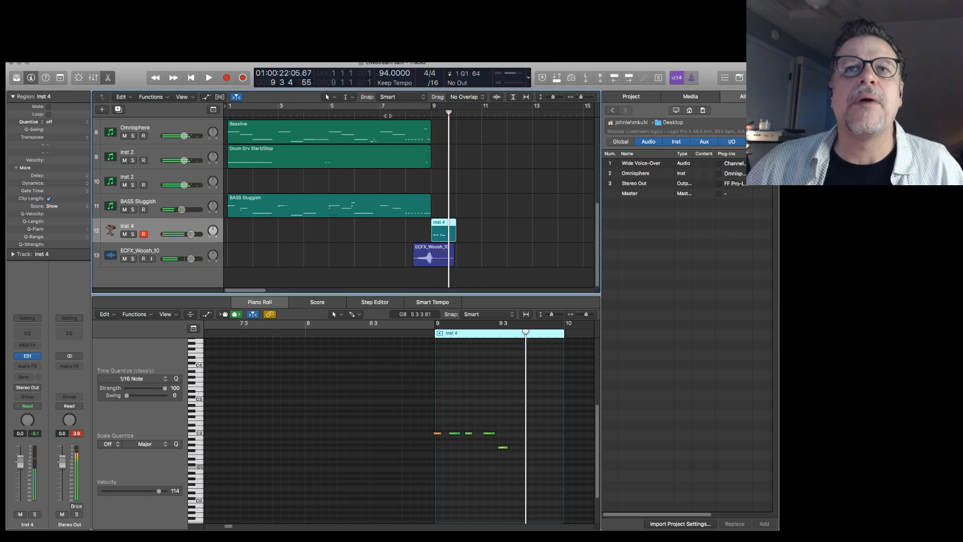
# Trim the end of the Drum Grv Start/Stop region back to about bar 8 beat 3.
pyautogui.scroll(2, 430, 202)
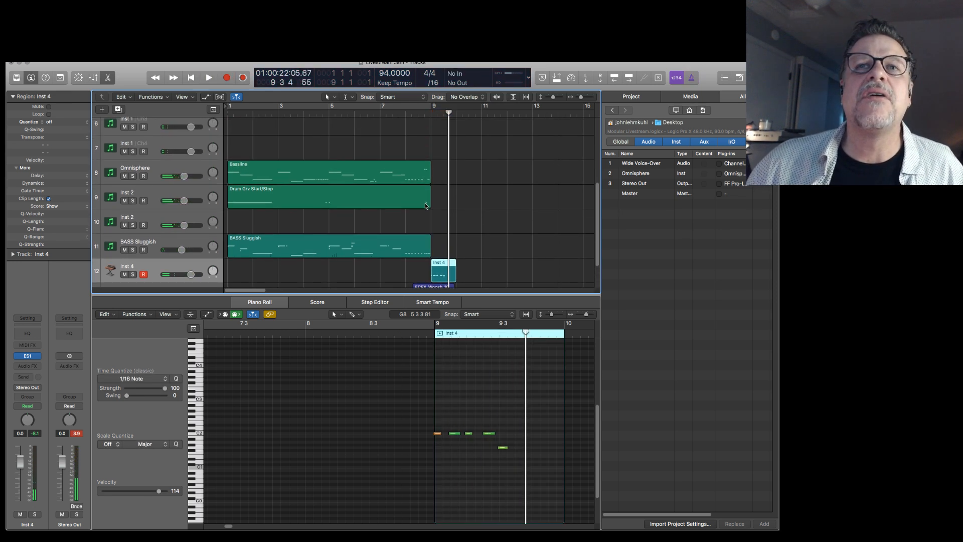
pyautogui.click(423, 204)
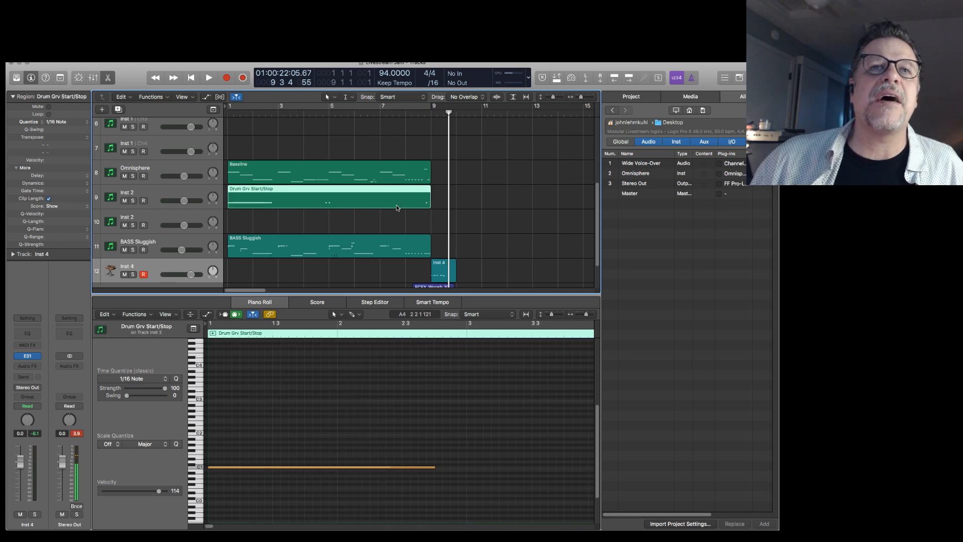
pyautogui.moveTo(429, 205); pyautogui.dragTo(421, 205)
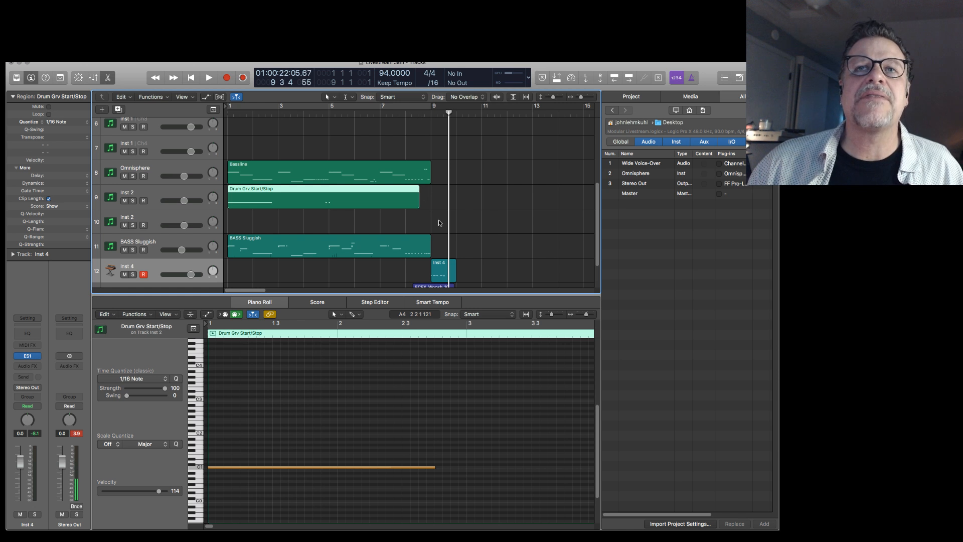
# Delete the short recorded take on Inst 4 and play briefly from bar 7.
pyautogui.click(442, 265)
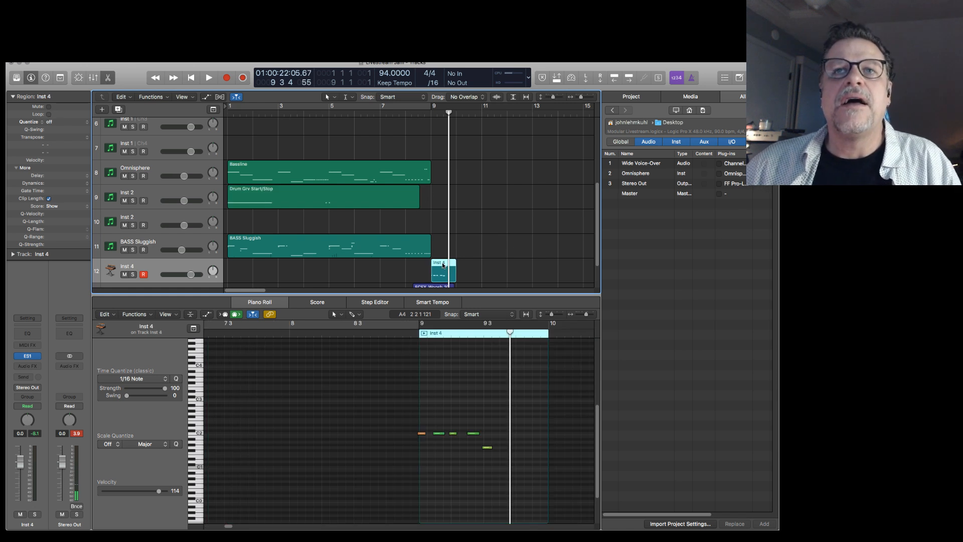
pyautogui.press('Delete')
pyautogui.press('space')
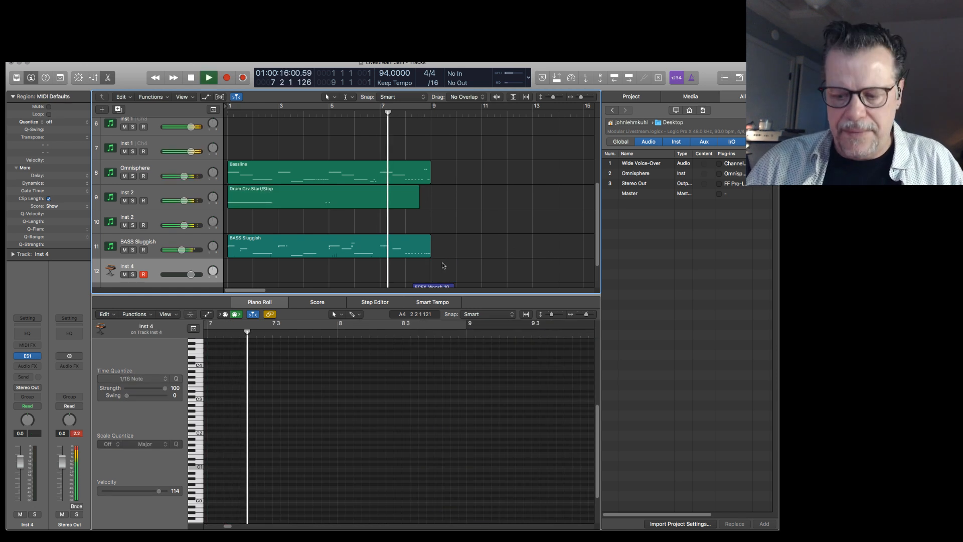
pyautogui.press('space')
# Join the SuperMacho Drumz regions on the SMD track and loop both the joined region and the Strings region.
pyautogui.scroll(5, 469, 233)
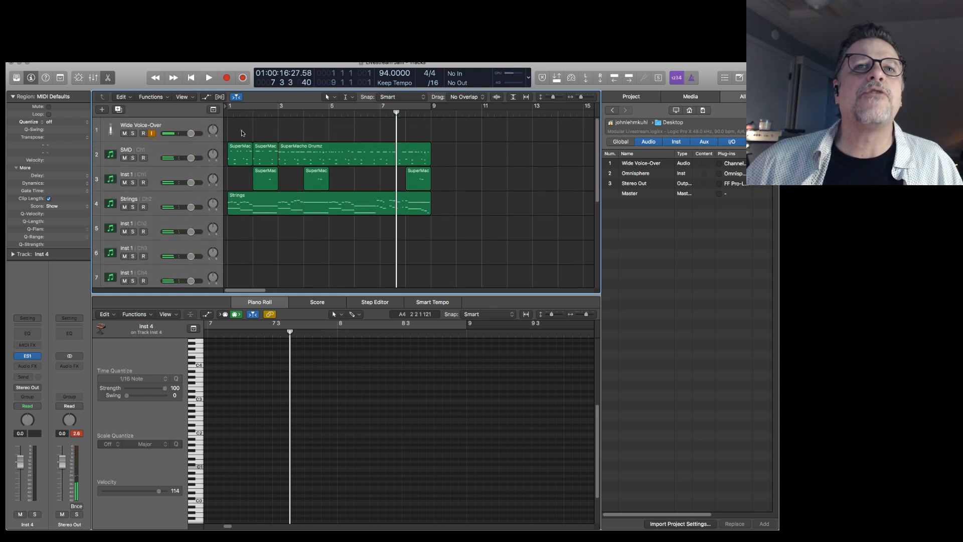
pyautogui.moveTo(242, 133); pyautogui.dragTo(305, 149)
pyautogui.press('super+j')
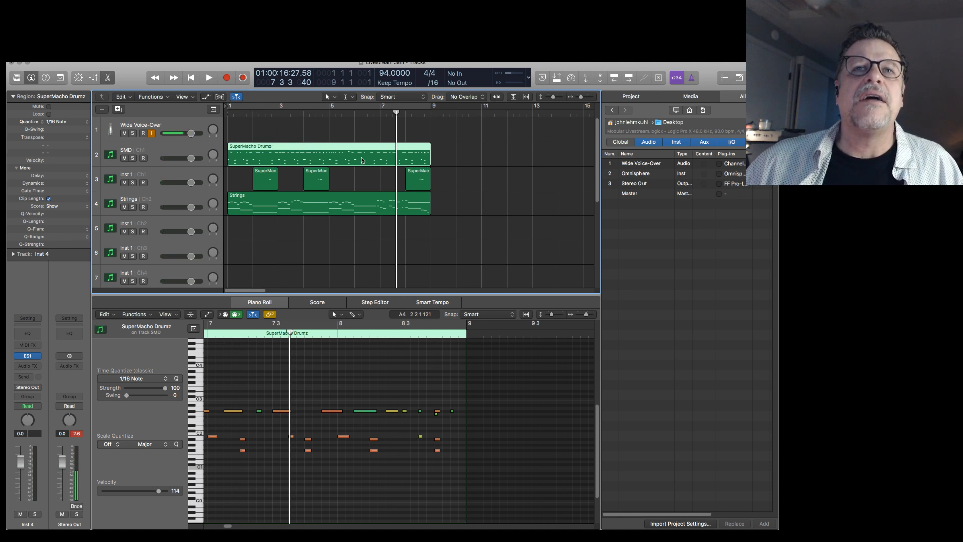
pyautogui.press('l')
pyautogui.click(342, 200)
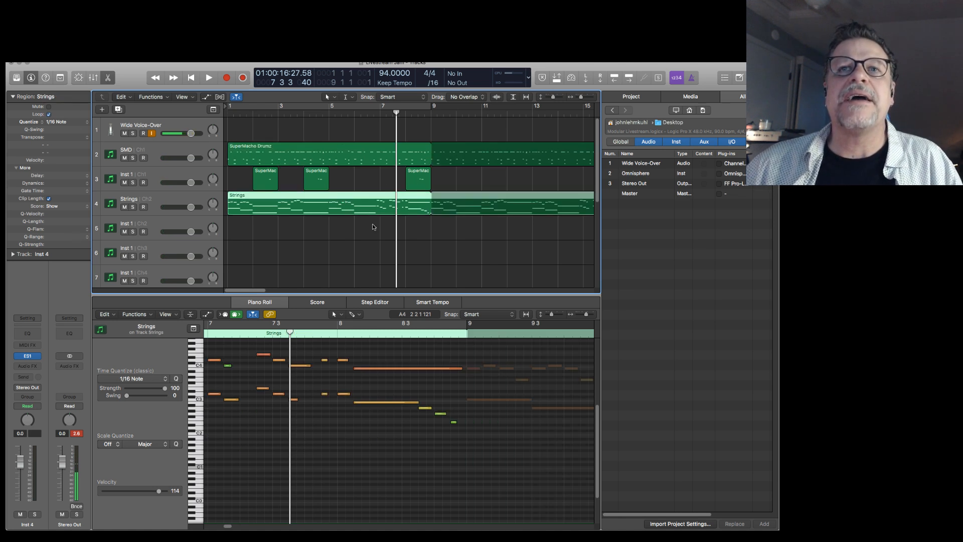
# Record a new ES1 bass part on Inst 4 from bar 9 to past bar 16.
pyautogui.scroll(-4, 389, 248)
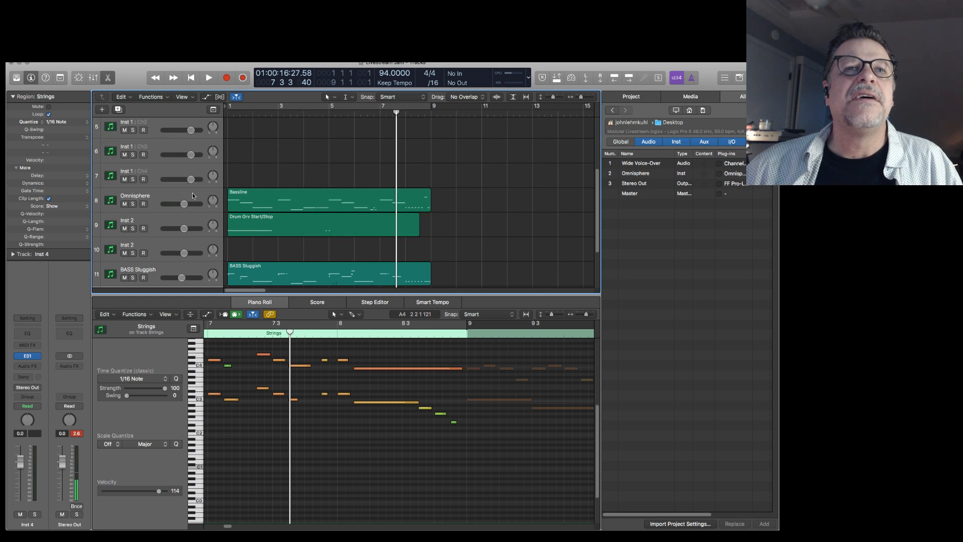
pyautogui.scroll(-1, 196, 230)
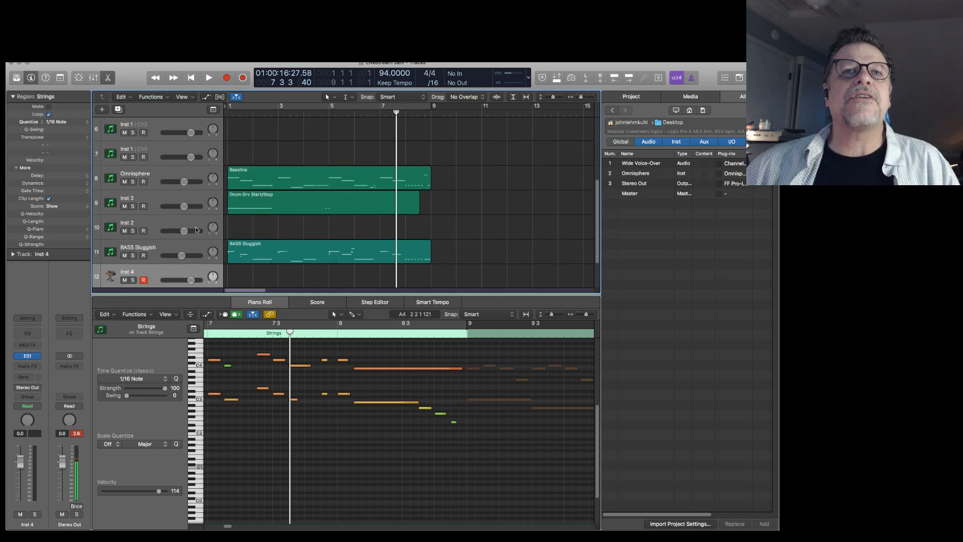
pyautogui.scroll(-2, 199, 230)
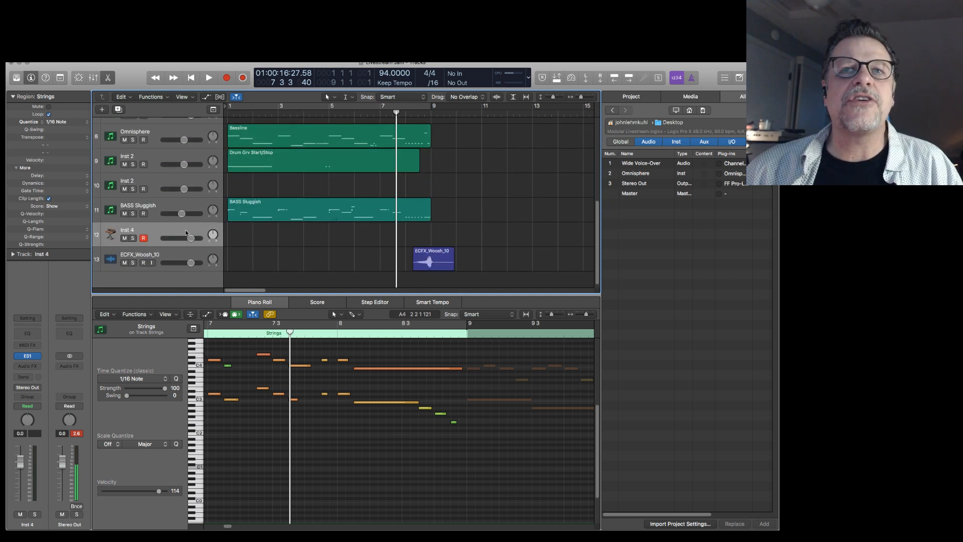
pyautogui.click(186, 232)
pyautogui.press('space')
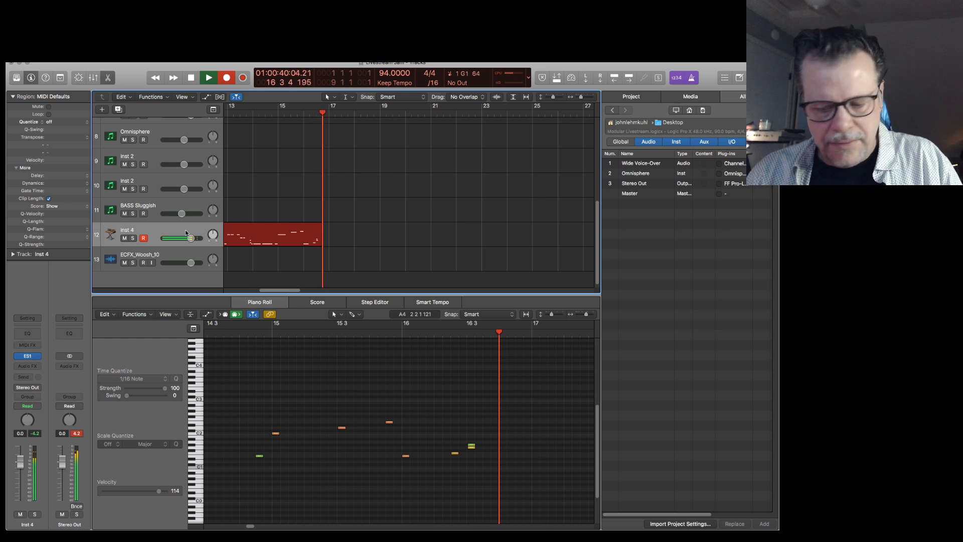
pyautogui.press('space')
pyautogui.press('space')
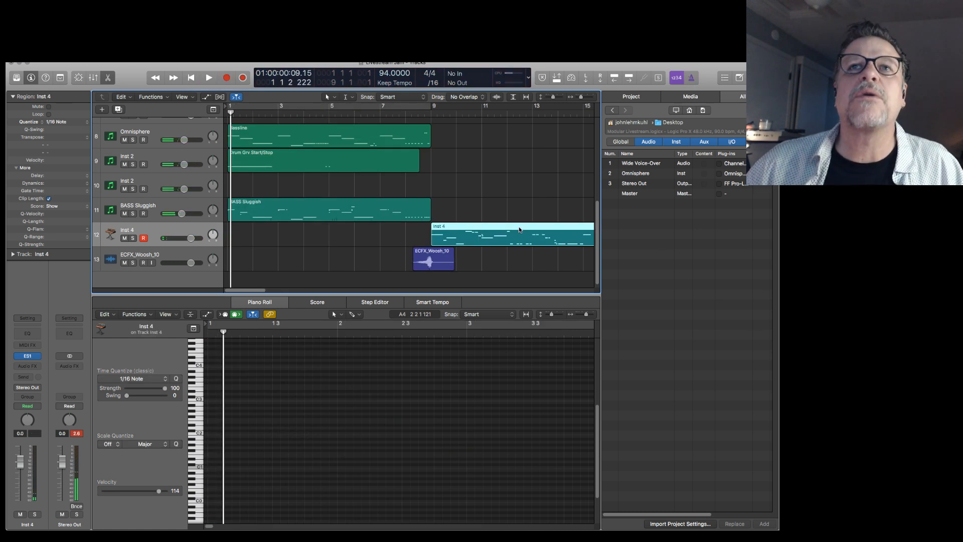
# Move the playhead to bar 7 and play the transition into the new Inst 4 part.
pyautogui.press('/')
pyautogui.write('7')
pyautogui.press('Return')
pyautogui.press('space')
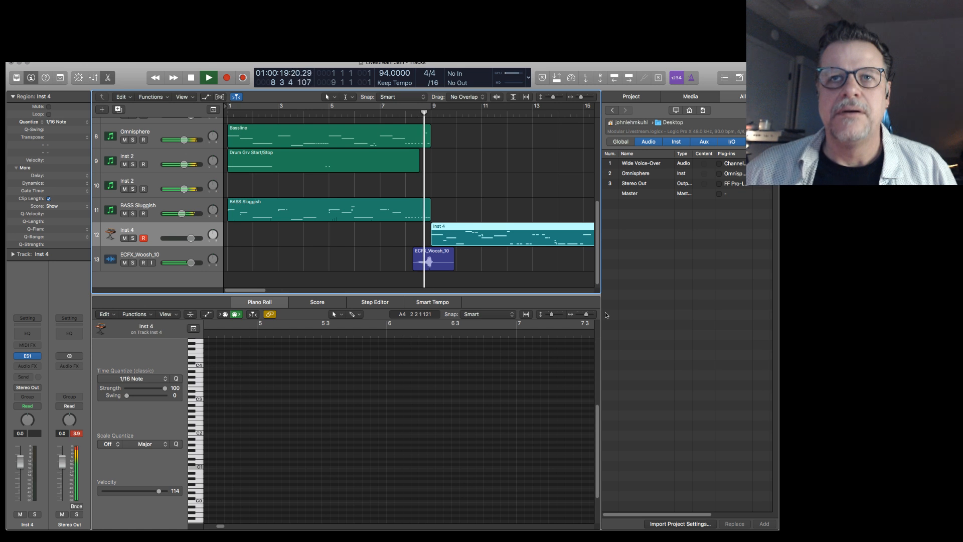
pyautogui.press('space')
# Mute the SuperMacho Drumz region at bar 8 on the Inst 1 track.
pyautogui.scroll(5, 432, 203)
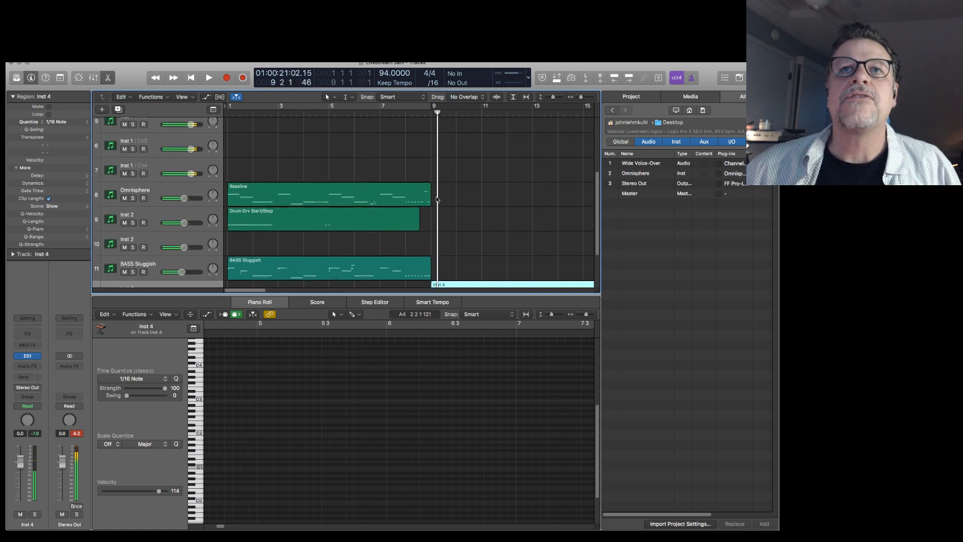
pyautogui.scroll(3, 427, 187)
pyautogui.click(422, 171)
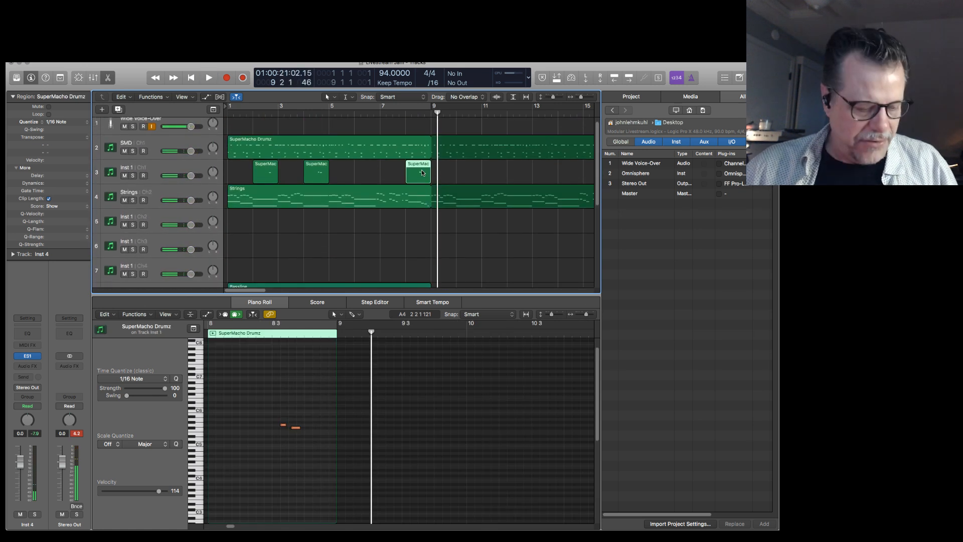
pyautogui.hotkey('ctrl', 'm')
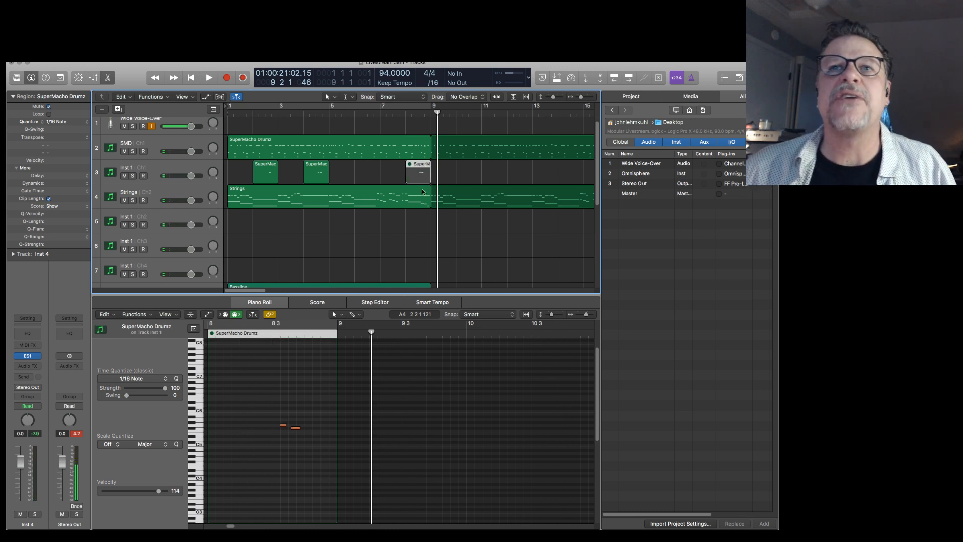
# Play the whoosh transition from bar 7 with the bar 8 drum region muted.
pyautogui.scroll(-5, 417, 246)
pyautogui.scroll(-3, 415, 247)
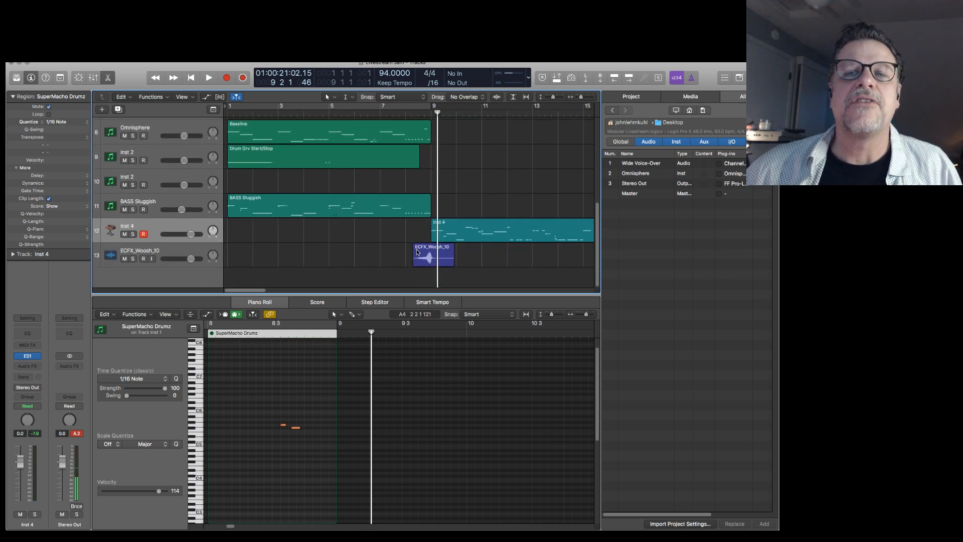
pyautogui.press('space')
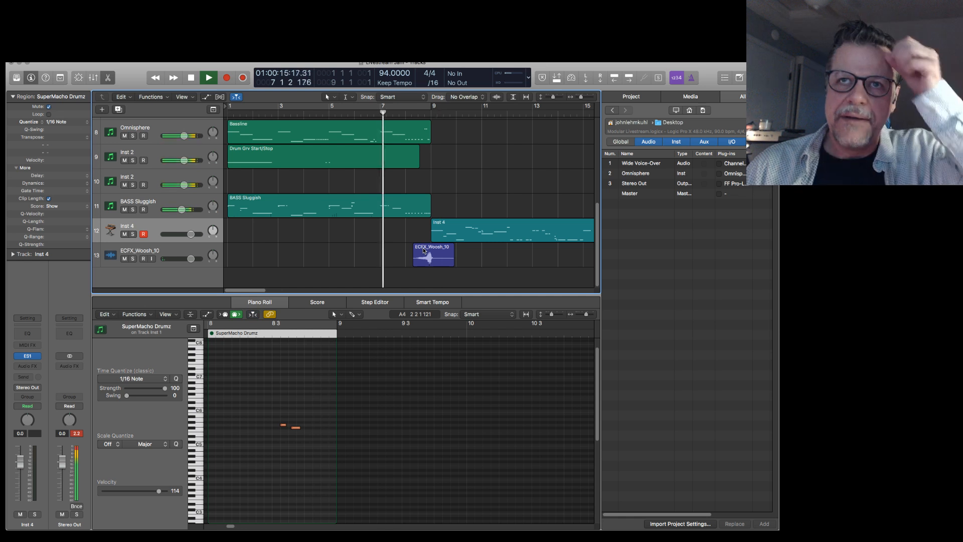
# Examine where the ECFX_Woosh_10 waveform peaks relative to bar 9, in the audio editor and in the arrangement.
pyautogui.click(436, 256)
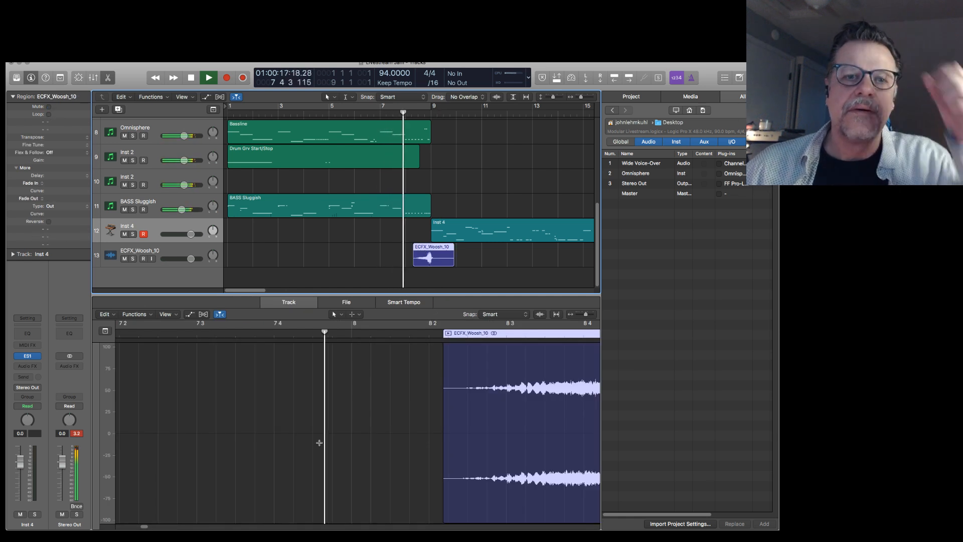
pyautogui.click(143, 527)
pyautogui.moveTo(143, 527); pyautogui.dragTo(146, 527)
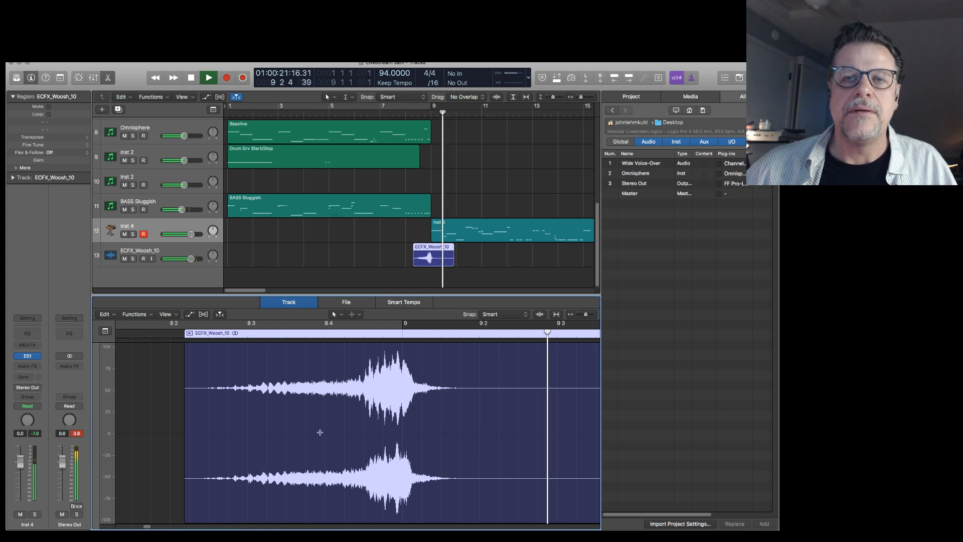
pyautogui.press('space')
pyautogui.moveTo(398, 231); pyautogui.dragTo(483, 271)
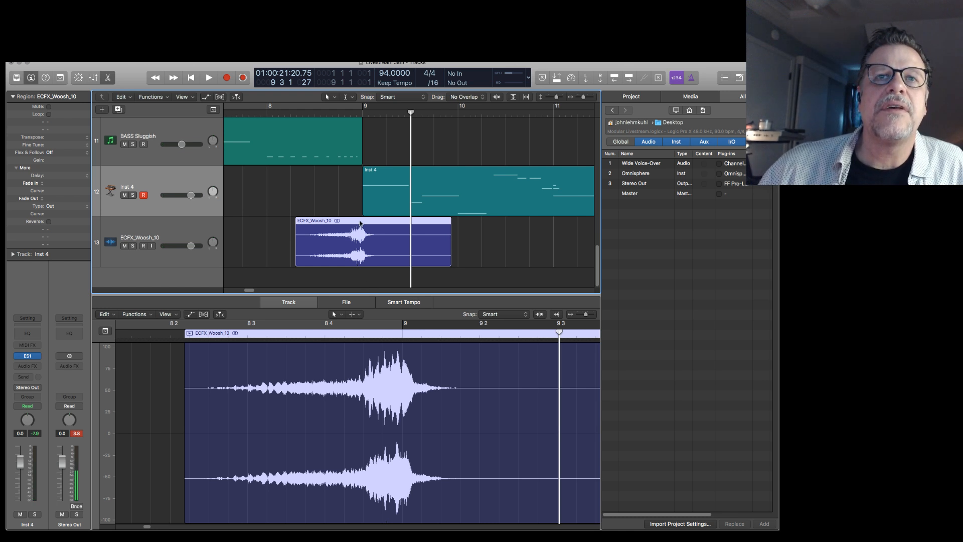
# Move the ECFX_Woosh_10 region slightly later so its waveform peak lands on bar 9, and play the transition.
pyautogui.moveTo(360, 220); pyautogui.dragTo(363, 221)
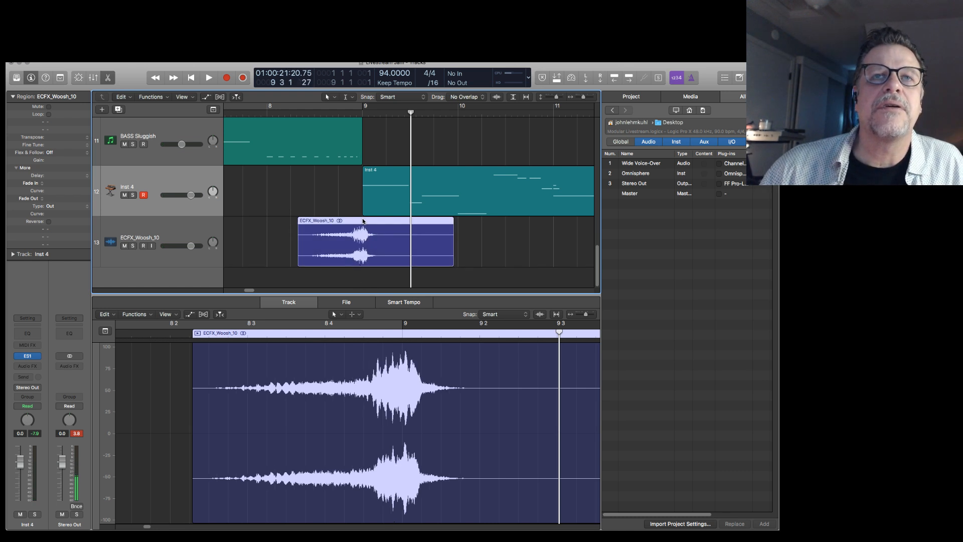
pyautogui.press('space')
pyautogui.press('Return')
pyautogui.press('space')
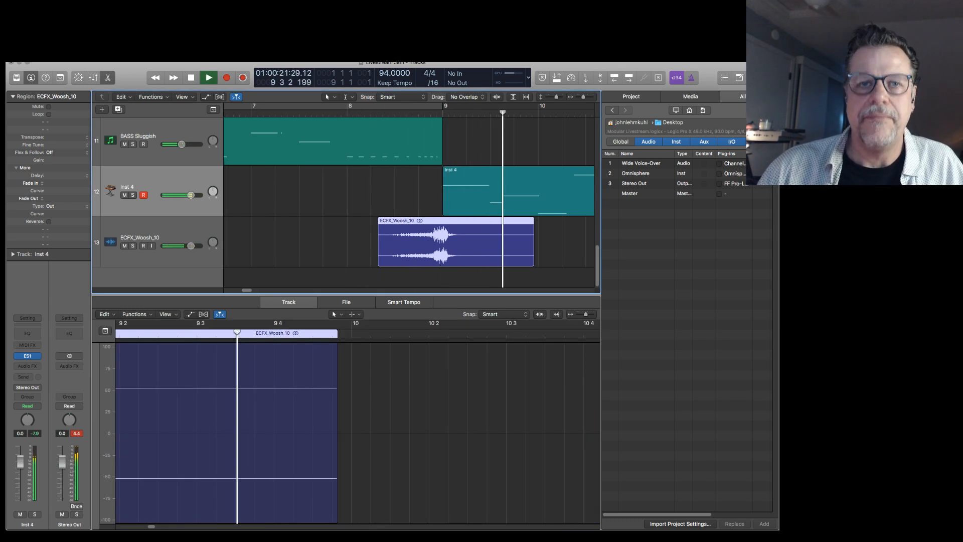
pyautogui.press('space')
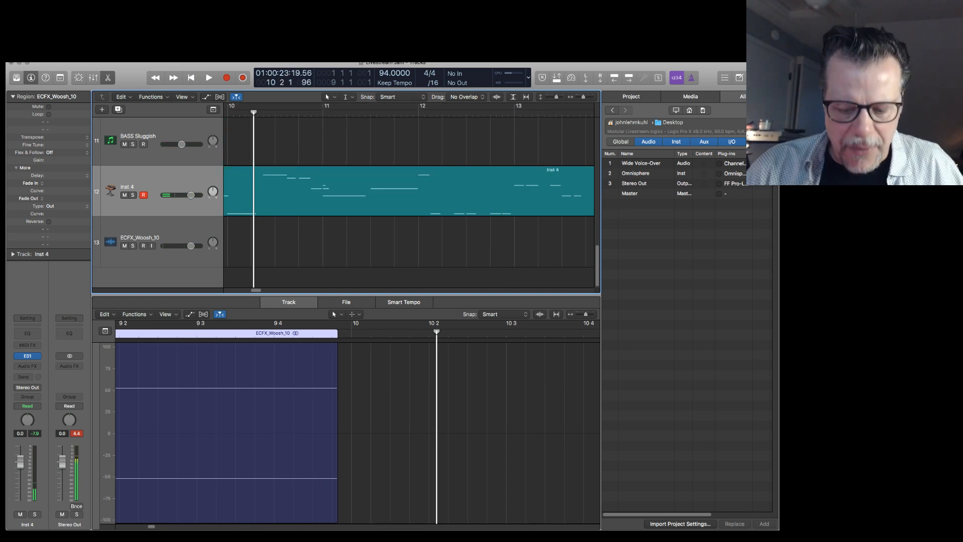
# Return the playhead to the project start and add a new instrument track below the ECFX_Woosh_10 track.
pyautogui.press('super+Up')
pyautogui.press('super+Up')
pyautogui.press('super+Left')
pyautogui.press('super+Left')
pyautogui.press('super+Left')
pyautogui.press('super+Left')
pyautogui.press('super+Left')
pyautogui.press('super+Left')
pyautogui.press('super+Left')
pyautogui.press('super+Left')
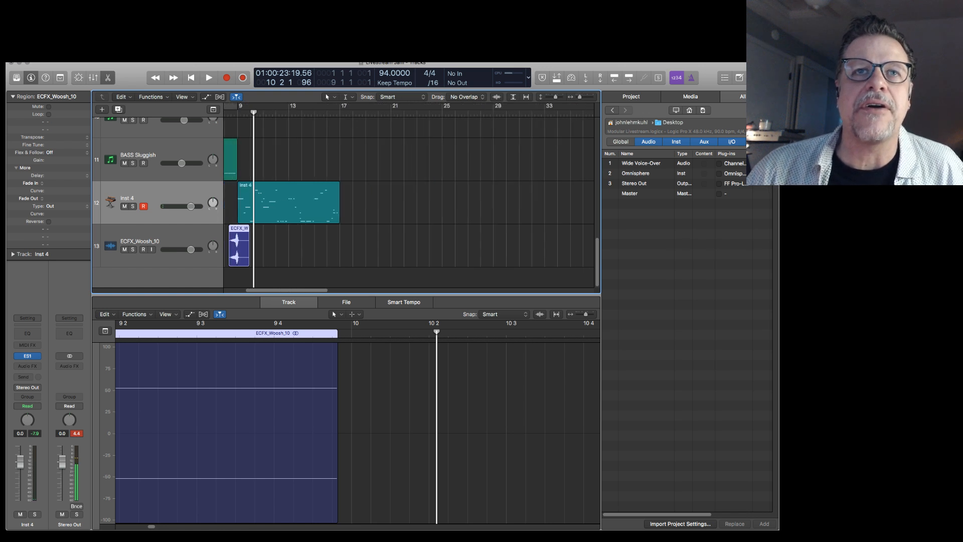
pyautogui.press('Return')
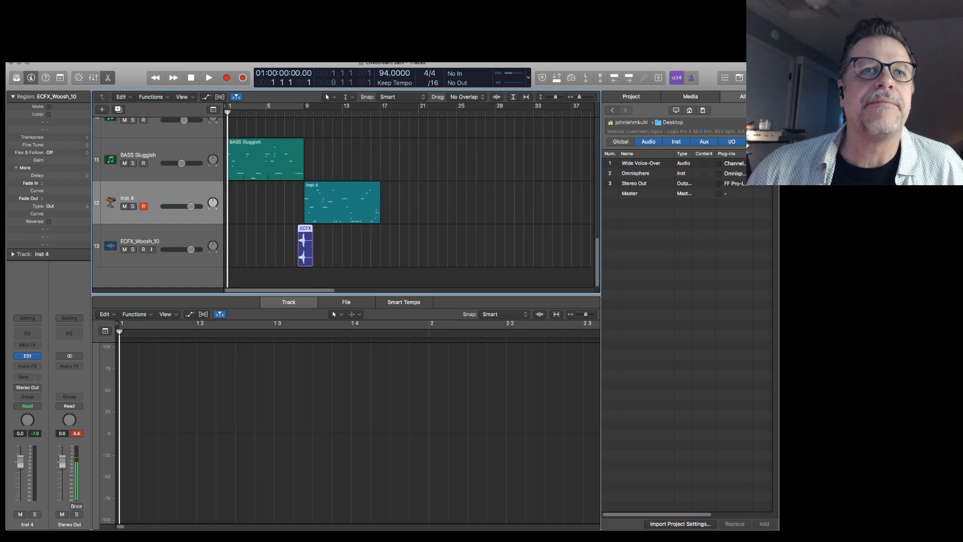
pyautogui.doubleClick(176, 275)
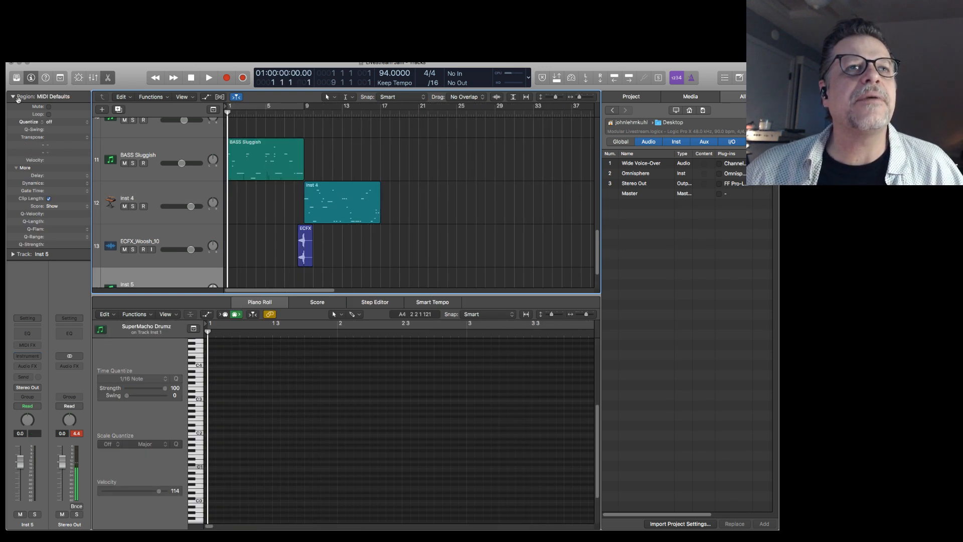
# Load a stereo Omnisphere instrument on the Inst 5 track, with the region parameters collapsed in the inspector.
pyautogui.click(14, 97)
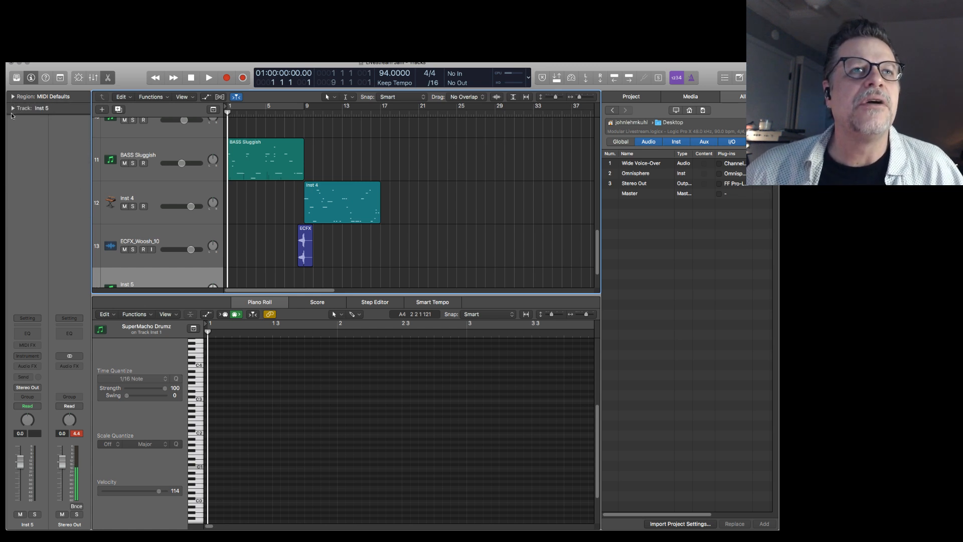
pyautogui.click(12, 108)
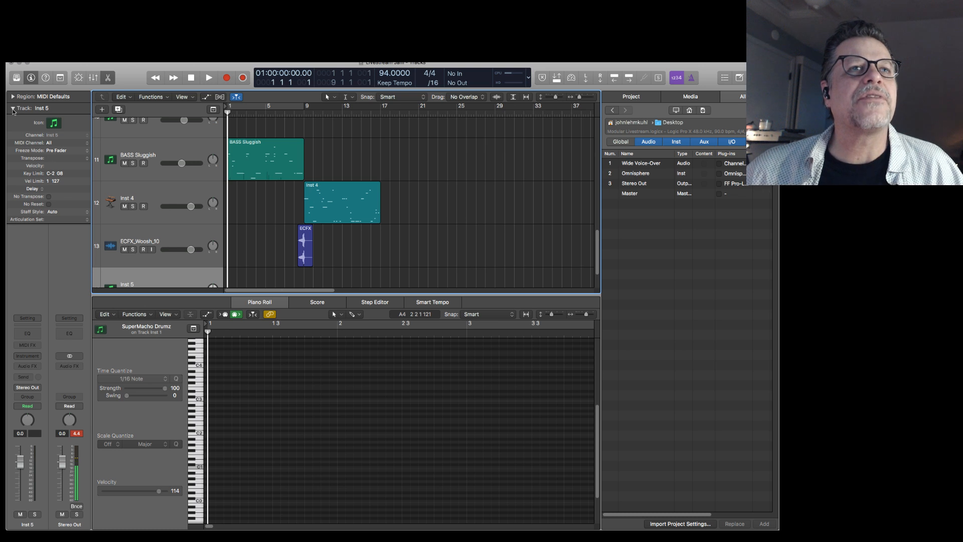
pyautogui.click(13, 96)
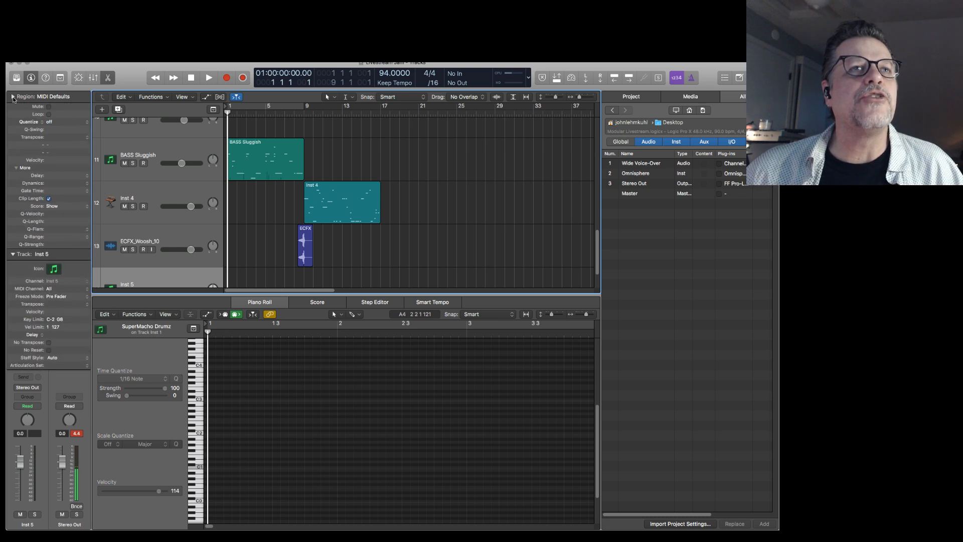
pyautogui.click(13, 96)
pyautogui.click(27, 355)
pyautogui.moveTo(52, 398)
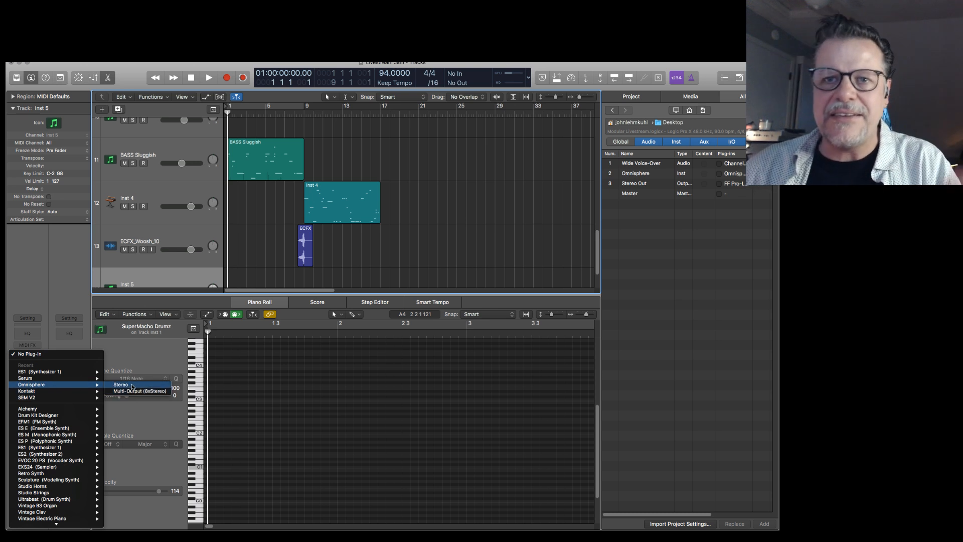
pyautogui.click(133, 386)
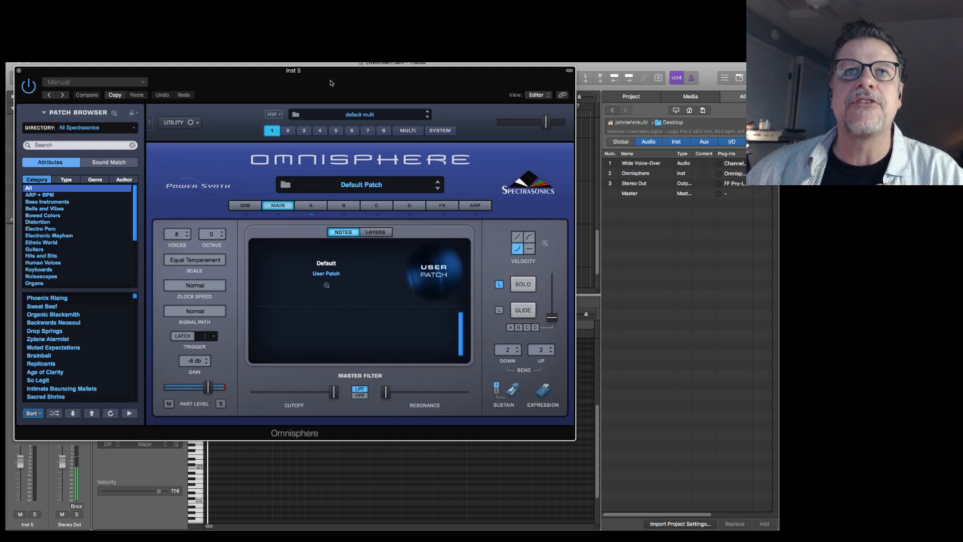
pyautogui.moveTo(331, 83); pyautogui.dragTo(368, 92)
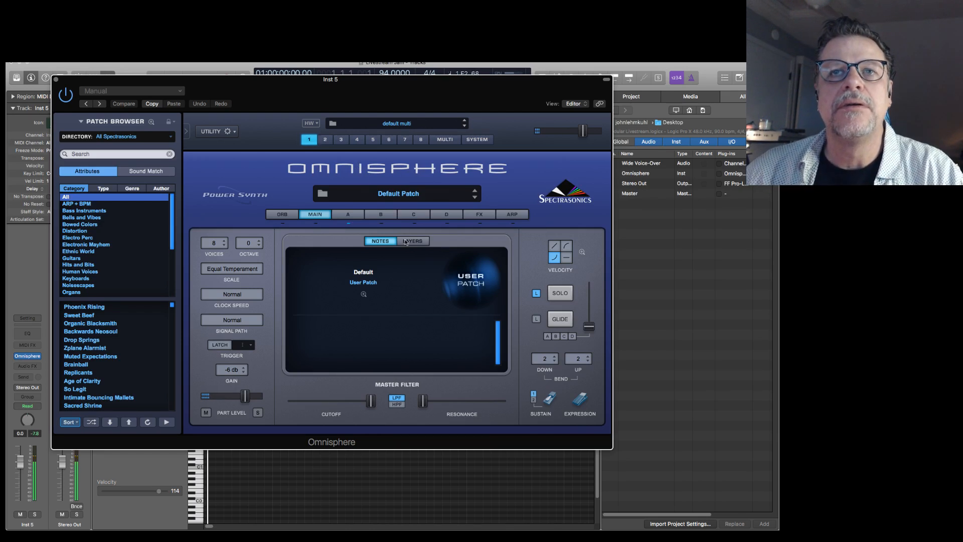
# Lower the coarse pitch of Omnisphere's layer A and modulate it with Mod Envelope1.
pyautogui.click(350, 217)
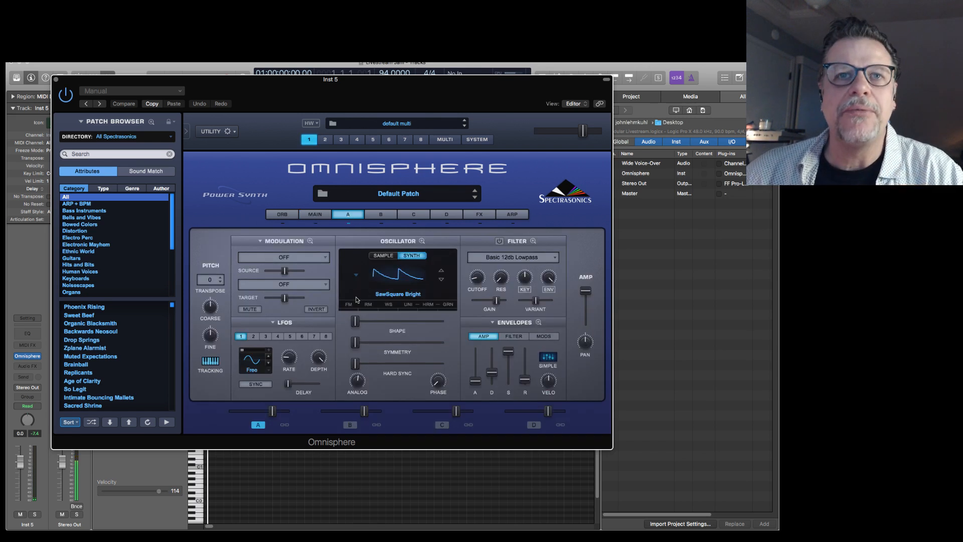
pyautogui.moveTo(210, 307); pyautogui.dragTo(211, 334)
pyautogui.rightClick(211, 307)
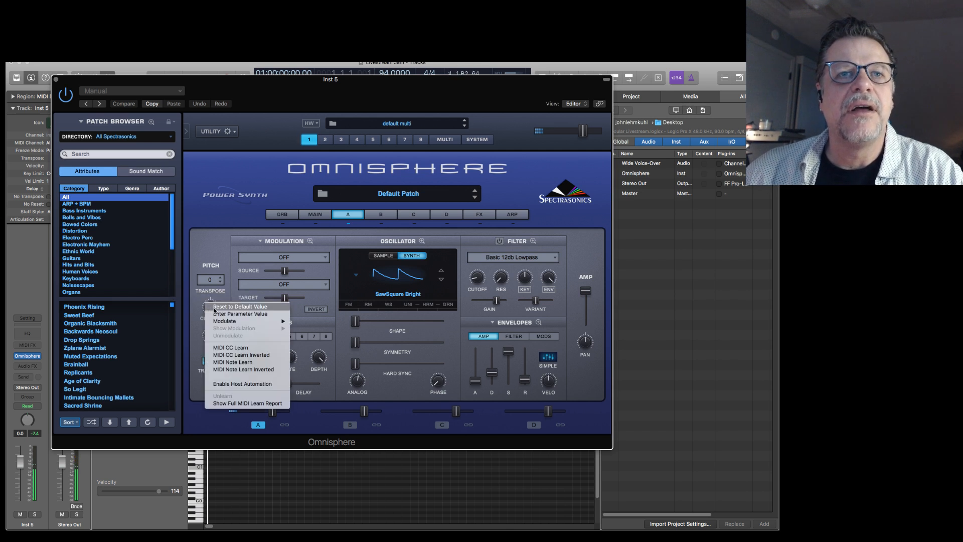
pyautogui.moveTo(235, 321)
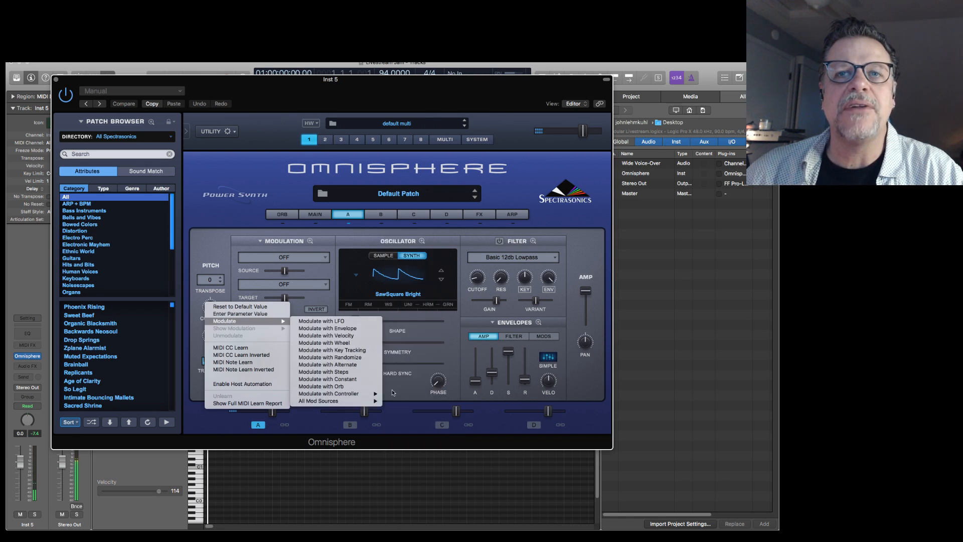
pyautogui.moveTo(381, 401)
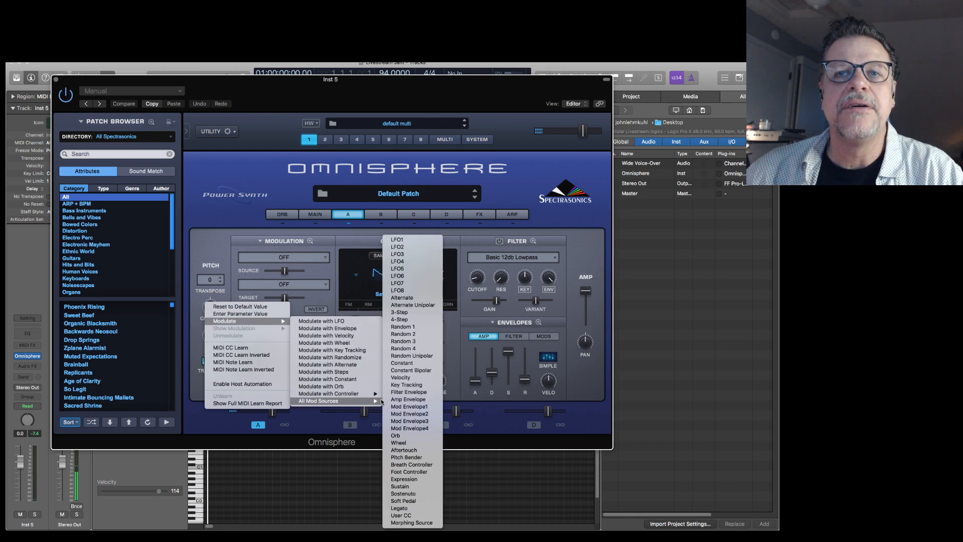
pyautogui.click(416, 409)
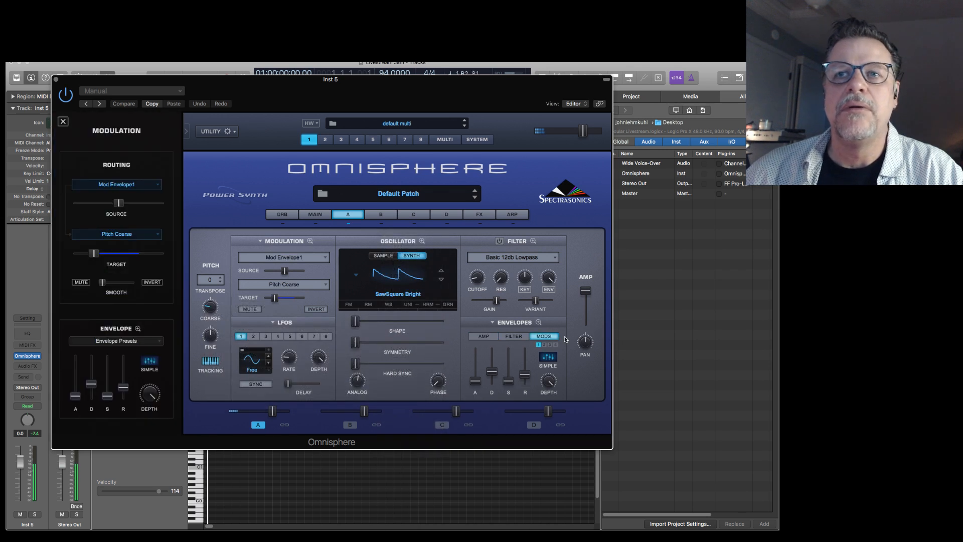
# Reshape Mod Envelope 1 to rise in a curve from zero to maximum near division 3 and hold at maximum.
pyautogui.click(538, 322)
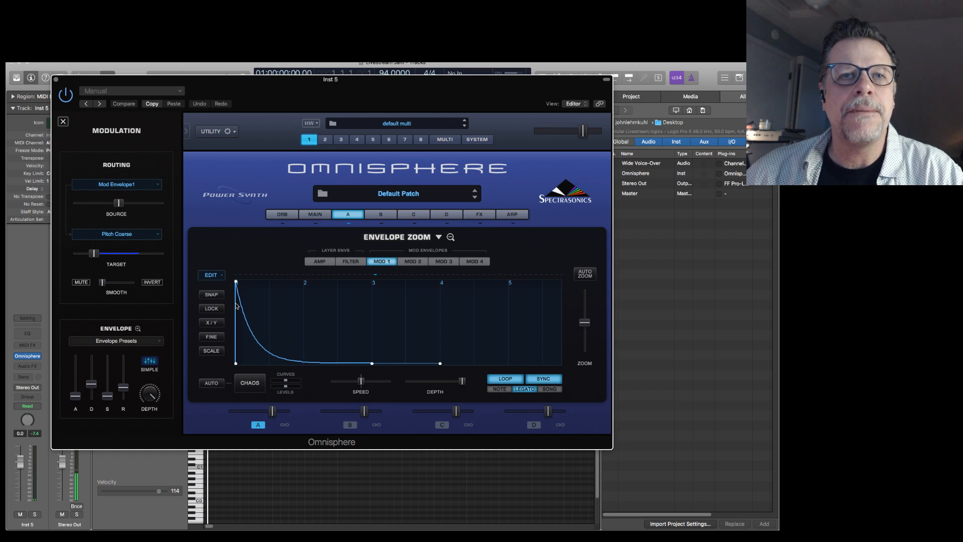
pyautogui.moveTo(237, 282); pyautogui.dragTo(236, 362)
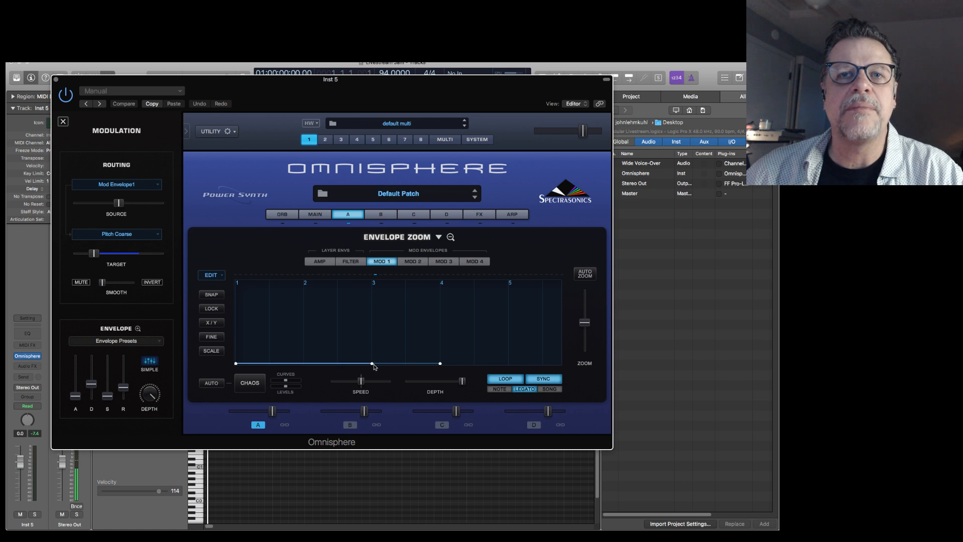
pyautogui.moveTo(372, 365)
pyautogui.mouseDown()
pyautogui.moveTo(366, 301)
pyautogui.moveTo(382, 274)
pyautogui.moveTo(368, 275)
pyautogui.mouseUp()
pyautogui.moveTo(355, 351); pyautogui.dragTo(327, 318)
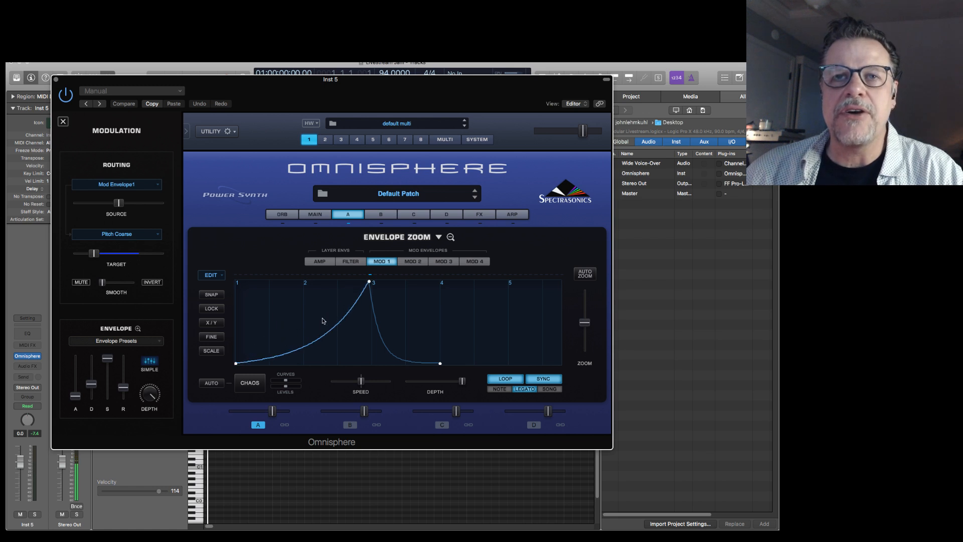
pyautogui.moveTo(440, 364); pyautogui.dragTo(466, 281)
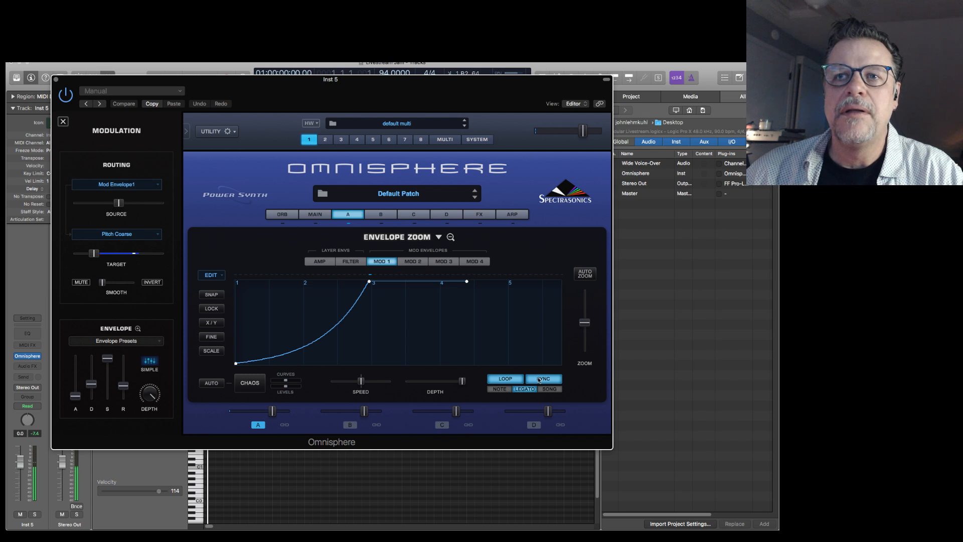
# Turn off Sync and Loop for Mod Envelope 1, and move its peak to division 4 with Lock enabled.
pyautogui.click(538, 381)
pyautogui.click(504, 378)
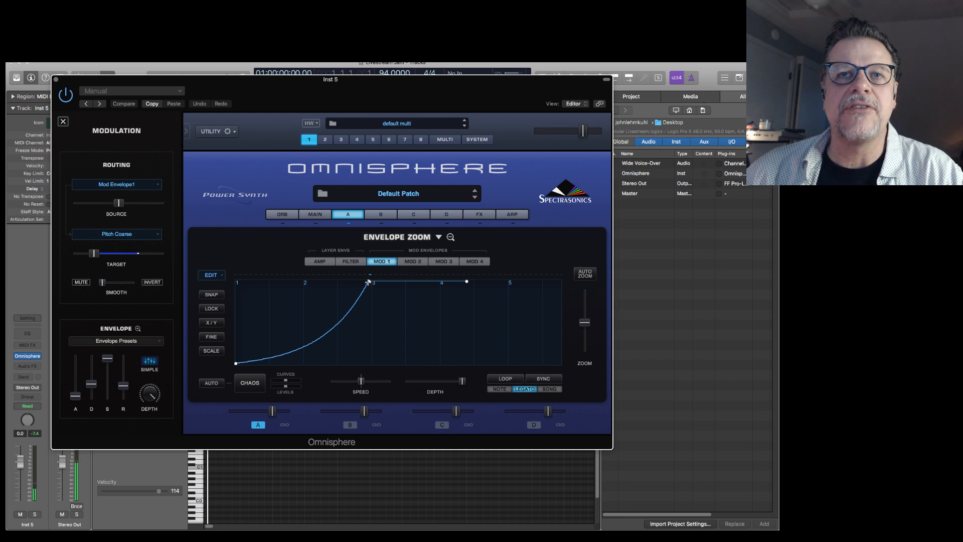
pyautogui.click(211, 309)
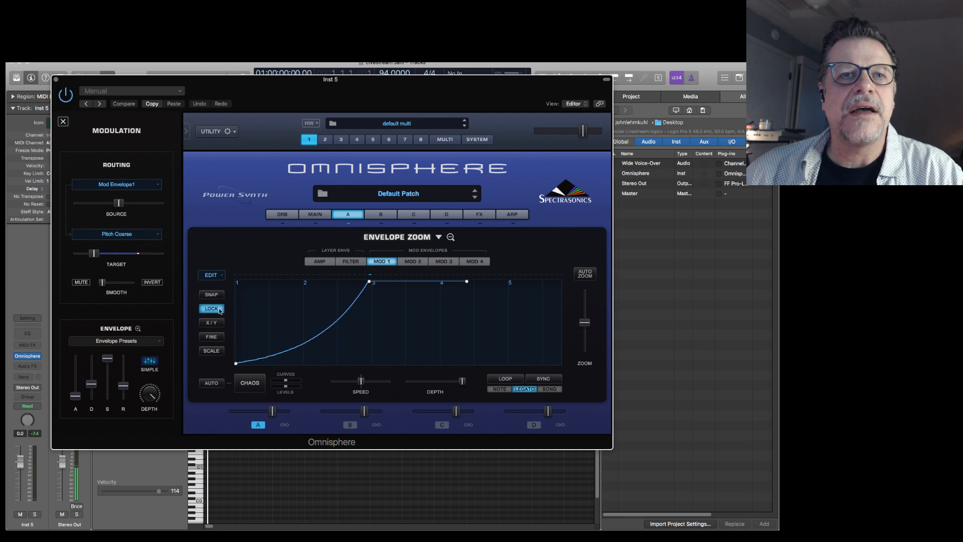
pyautogui.moveTo(370, 282); pyautogui.dragTo(440, 282)
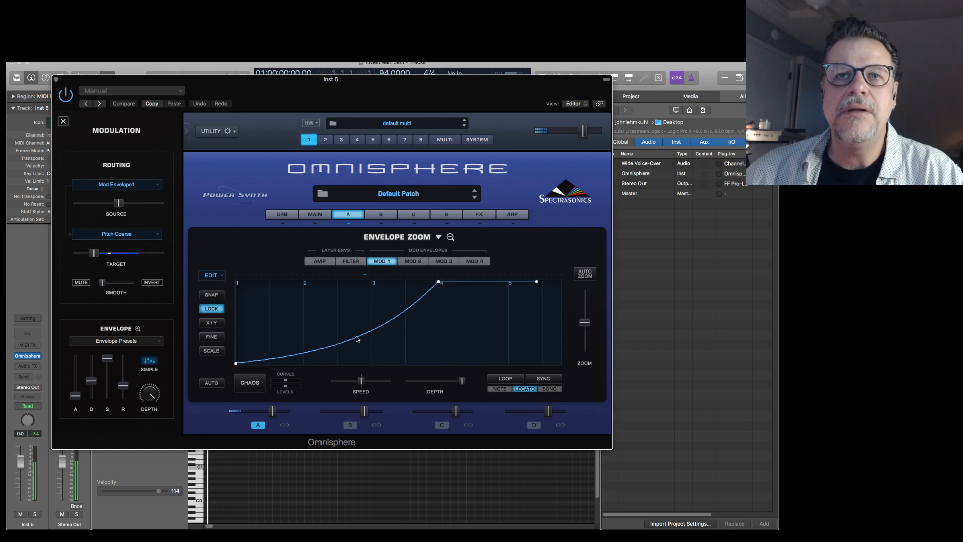
# Enable Harmonia on layer A's oscillator with the Detuned preset Phatt Fifths.
pyautogui.click(348, 215)
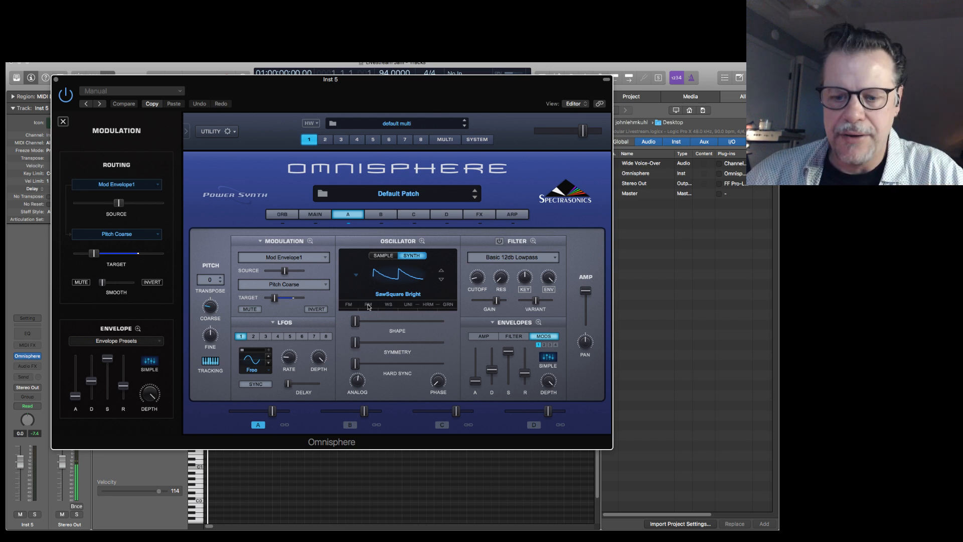
pyautogui.click(428, 305)
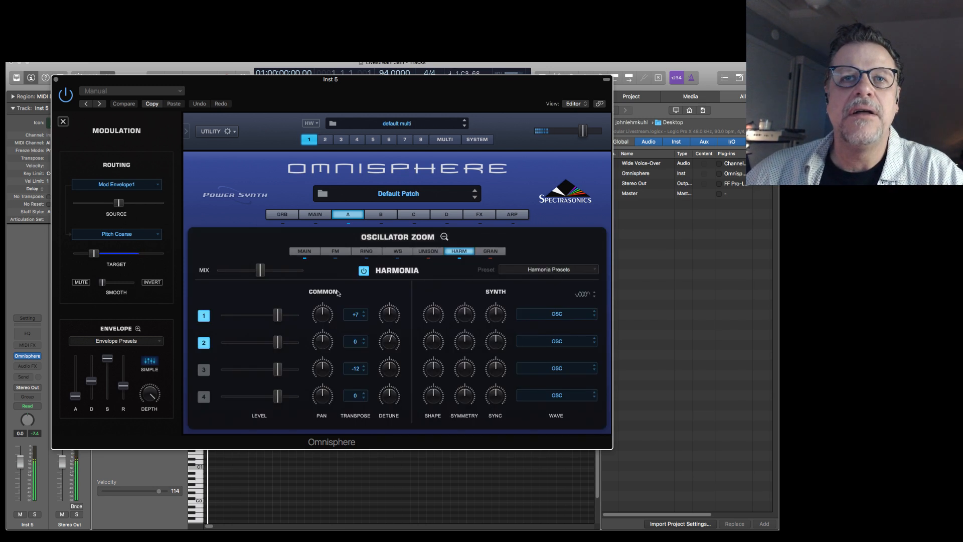
pyautogui.click(557, 268)
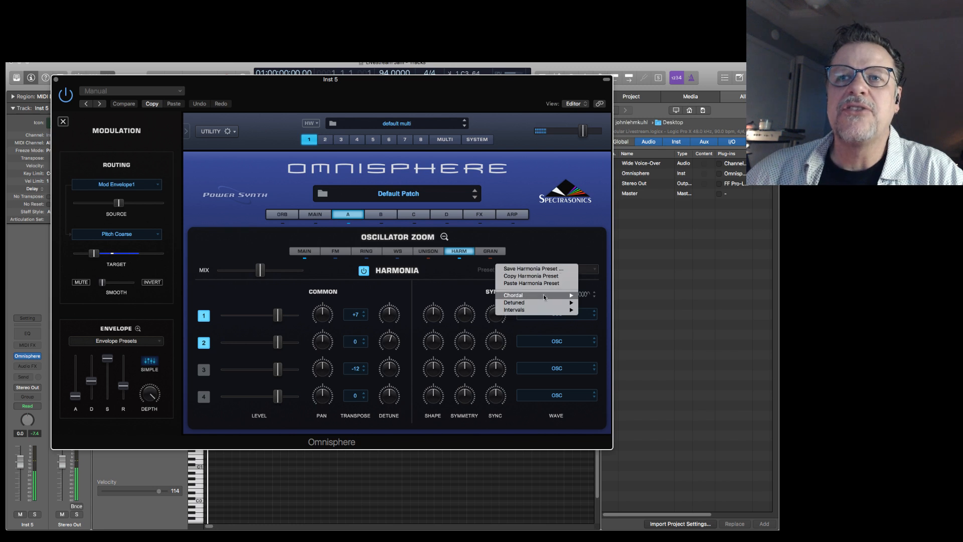
pyautogui.moveTo(559, 303)
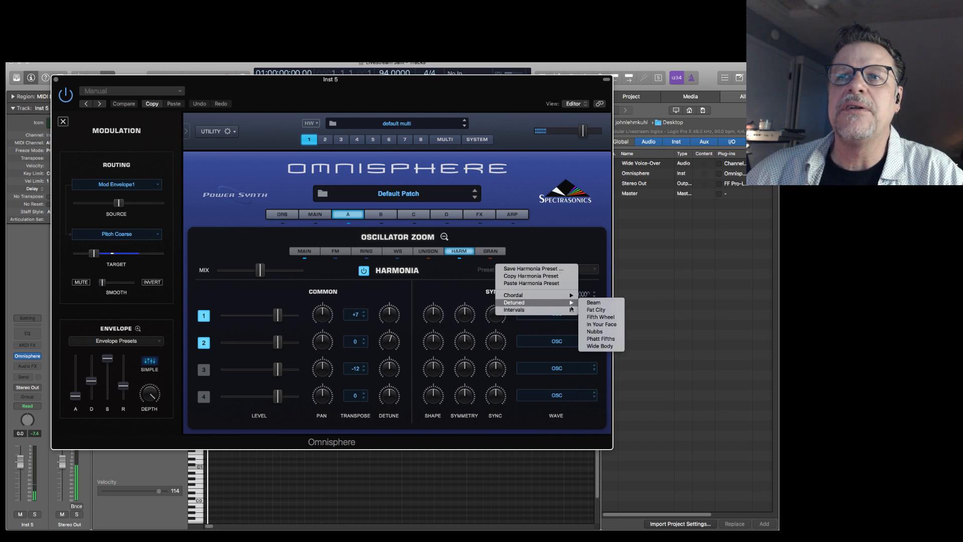
pyautogui.click(600, 338)
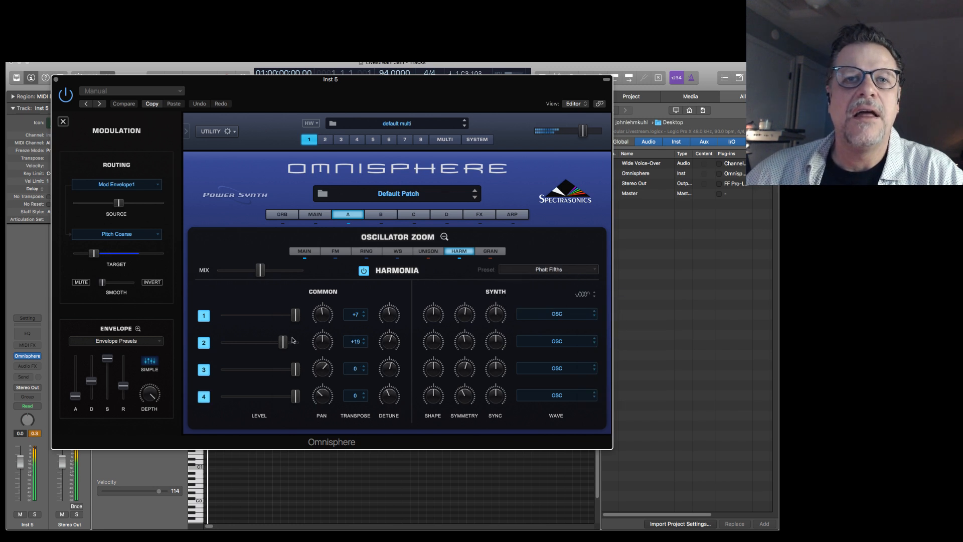
# Lengthen the attack of layer A's amp envelope slightly.
pyautogui.click(356, 216)
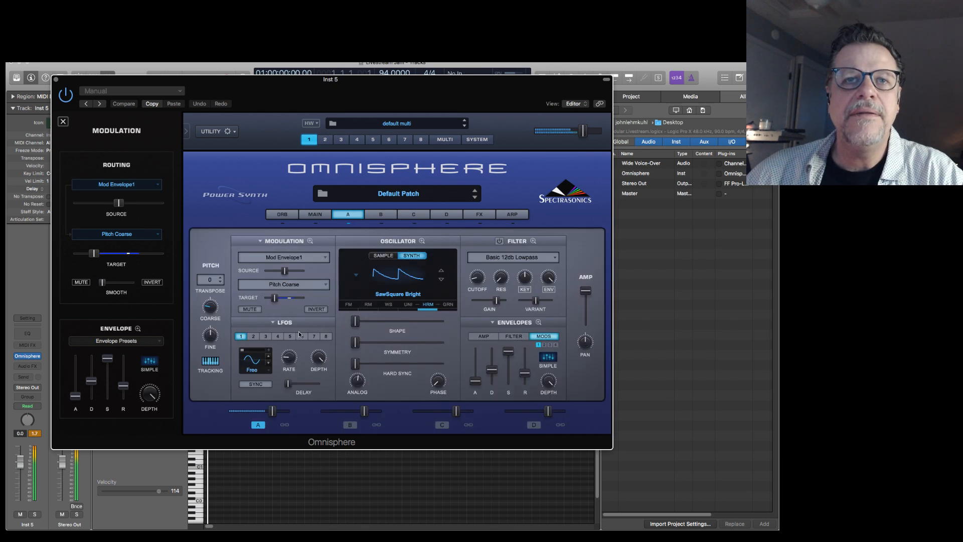
pyautogui.click(483, 336)
pyautogui.moveTo(476, 383); pyautogui.dragTo(480, 370)
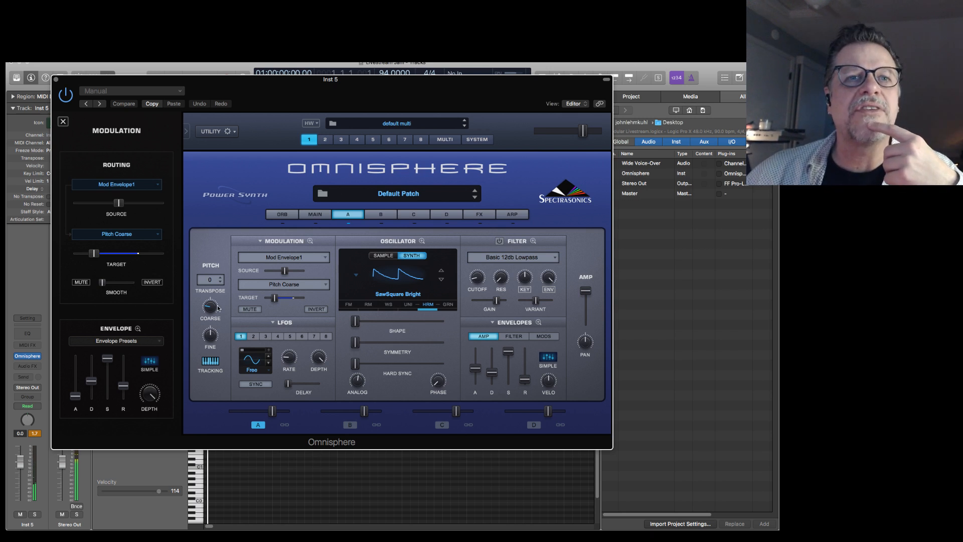
# Center layer A's coarse pitch and set its transpose to -12.
pyautogui.moveTo(211, 307)
pyautogui.mouseDown()
pyautogui.moveTo(219, 285)
pyautogui.moveTo(215, 306)
pyautogui.mouseUp()
pyautogui.click(219, 283)
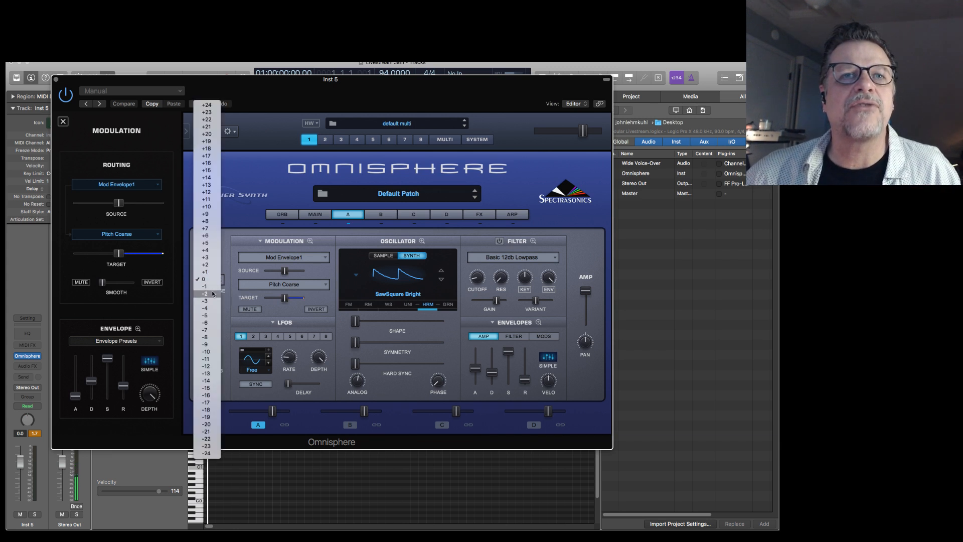
pyautogui.click(213, 364)
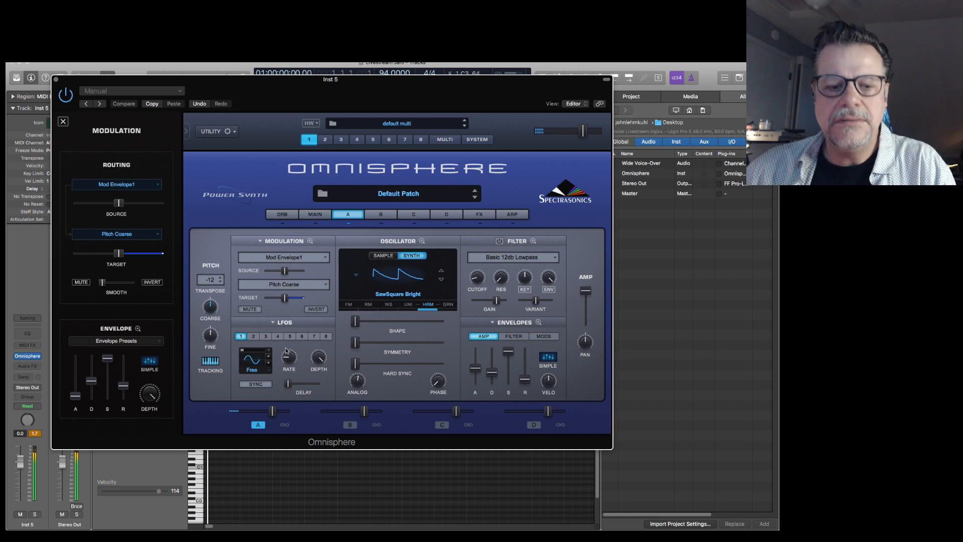
# Reduce the Mod Envelope 1 source amount on Pitch Coarse to about 0.13, and show the modulation envelopes in layer A.
pyautogui.moveTo(284, 270); pyautogui.dragTo(273, 273)
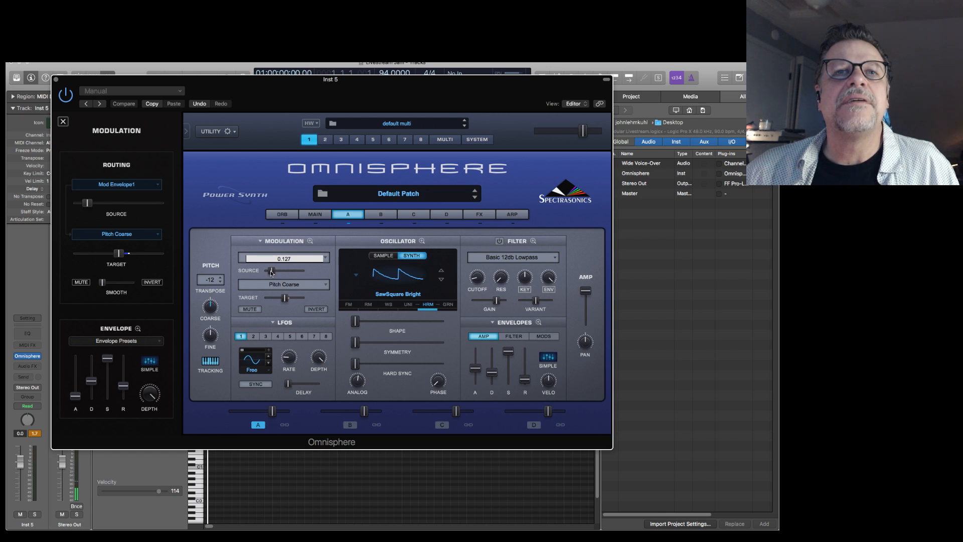
pyautogui.moveTo(271, 272); pyautogui.dragTo(271, 273)
pyautogui.rightClick(285, 260)
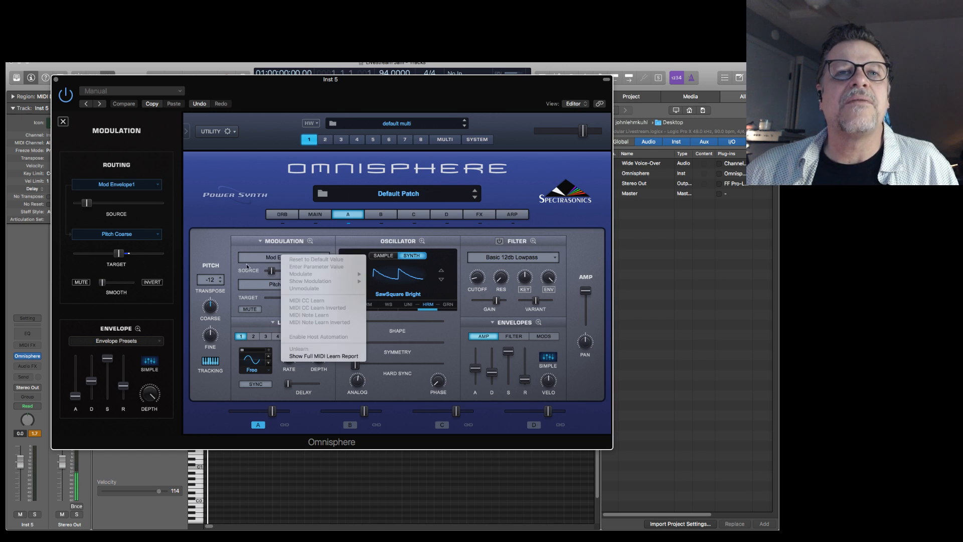
pyautogui.click(253, 264)
pyautogui.rightClick(267, 270)
pyautogui.click(308, 279)
pyautogui.press('BackSpace')
pyautogui.write('5')
pyautogui.press('Return')
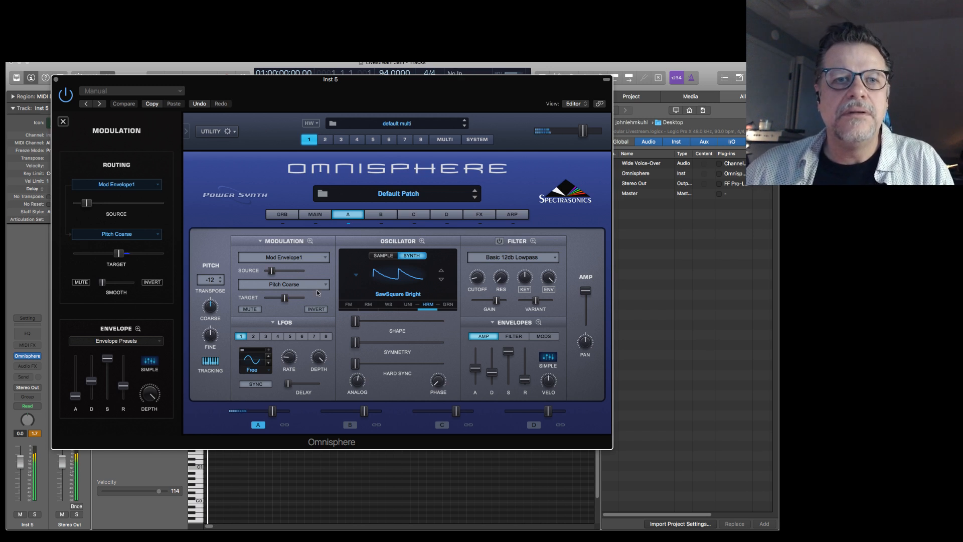
pyautogui.click(545, 337)
pyautogui.moveTo(266, 272)
pyautogui.mouseDown()
pyautogui.moveTo(296, 274)
pyautogui.moveTo(271, 275)
pyautogui.mouseUp()
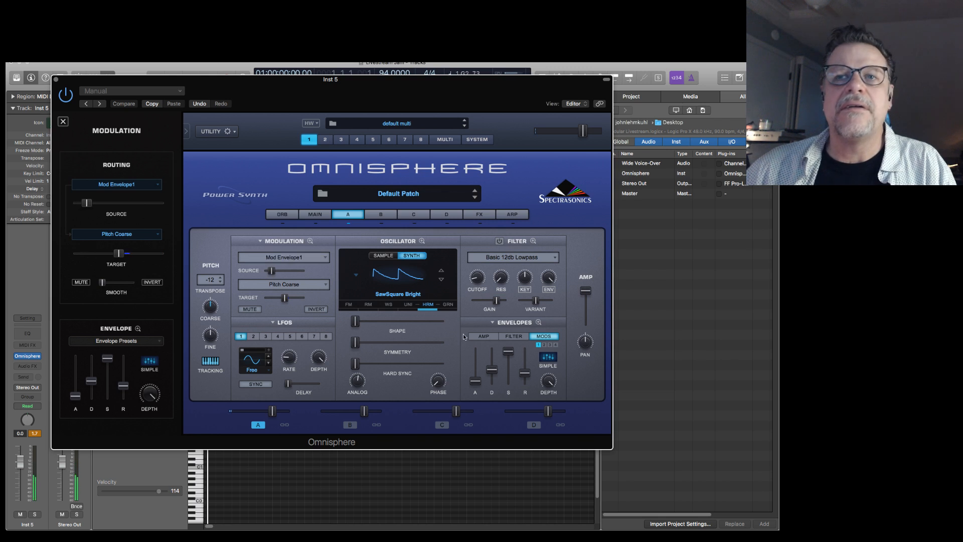
# Move Mod Envelope 1's peak earlier in the zoomed envelope, to about division 2.7, and return to layer A.
pyautogui.click(539, 322)
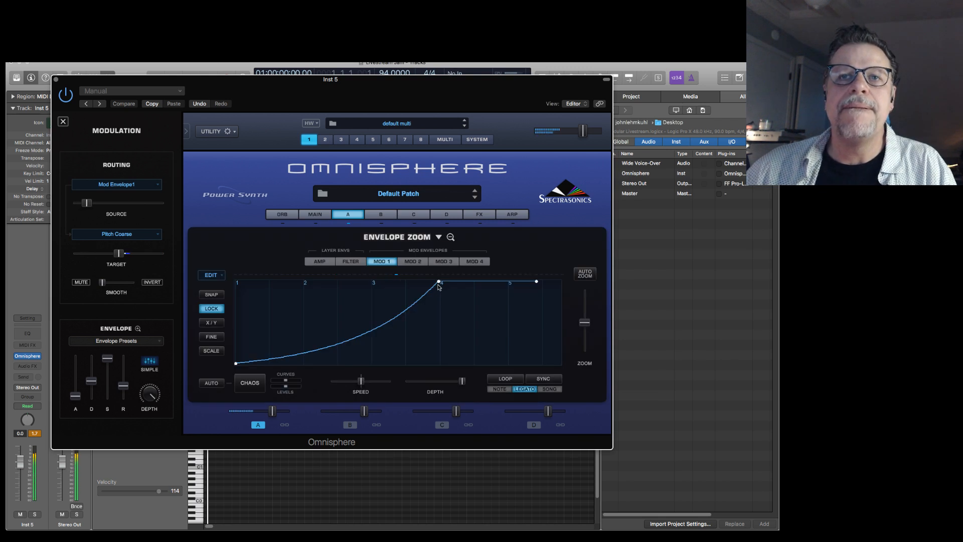
pyautogui.moveTo(441, 283); pyautogui.dragTo(351, 275)
pyautogui.click(351, 214)
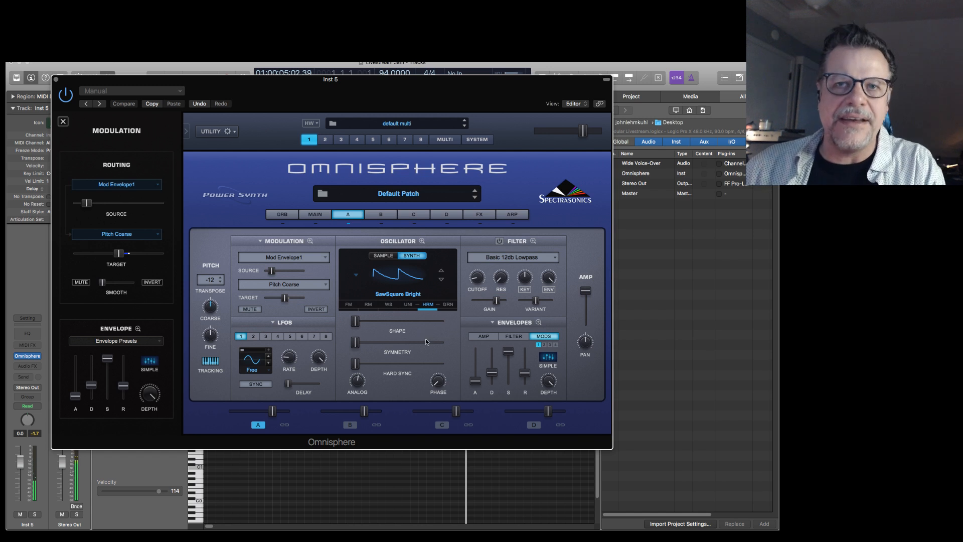
# Shape layer A's amp envelope with its attack peak at about division 4.5 and a gently curved rise.
pyautogui.click(482, 336)
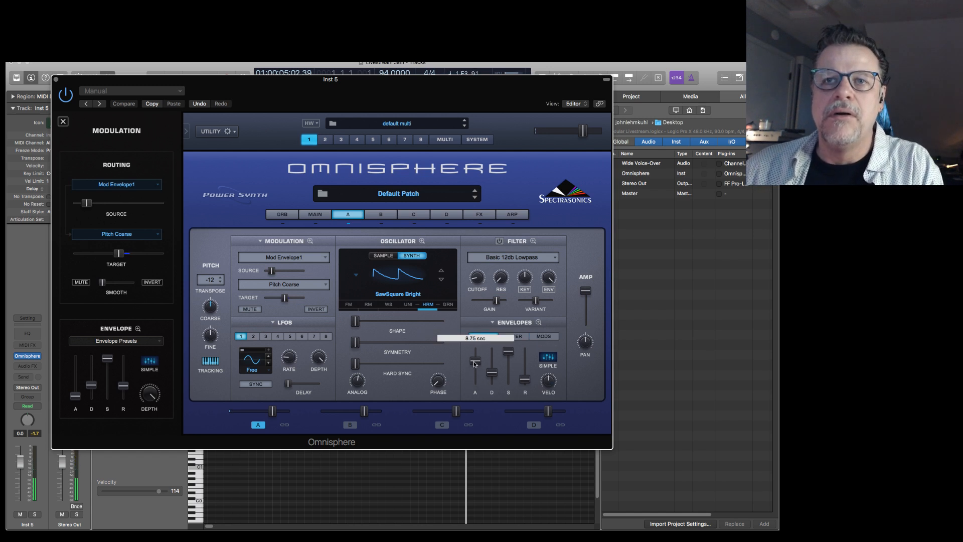
pyautogui.click(538, 322)
pyautogui.moveTo(340, 314); pyautogui.dragTo(344, 321)
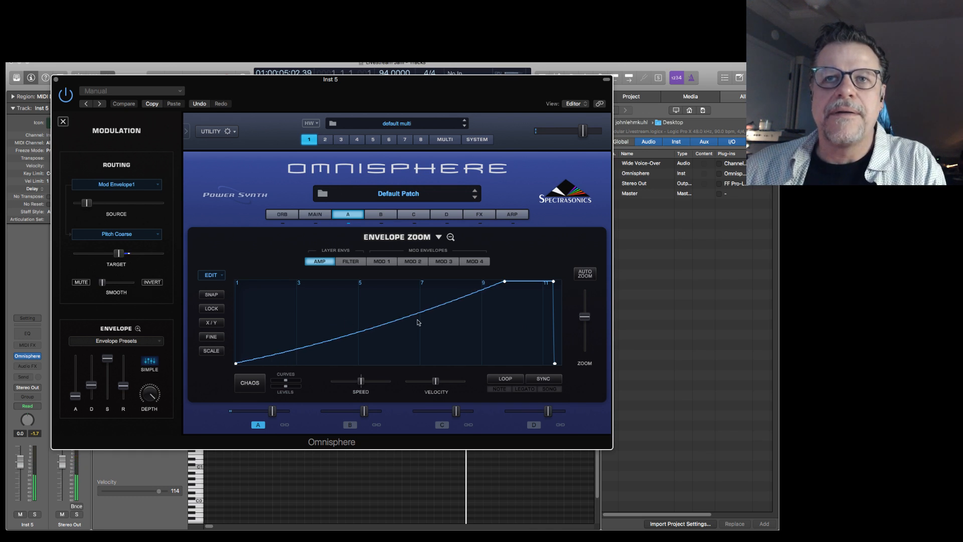
pyautogui.moveTo(505, 282); pyautogui.dragTo(348, 265)
pyautogui.moveTo(312, 307); pyautogui.dragTo(307, 314)
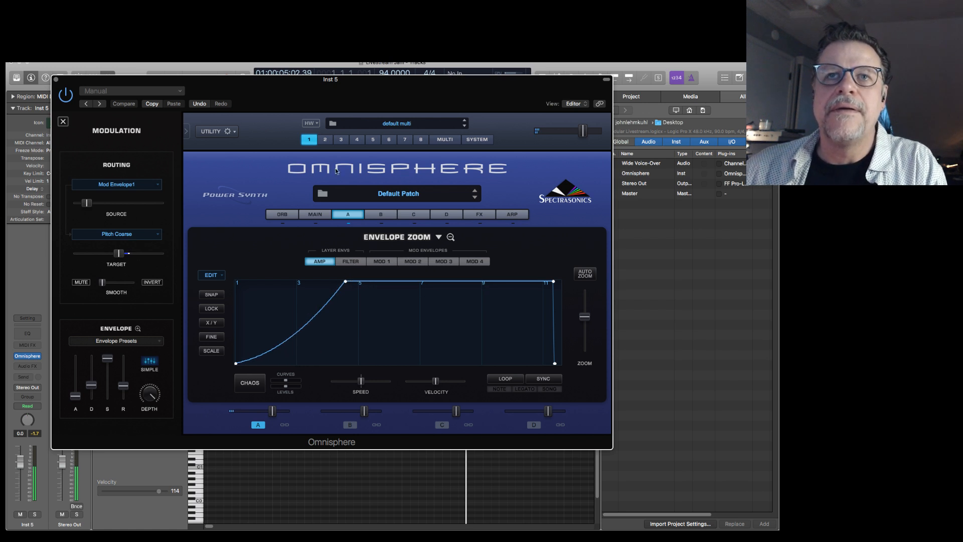
pyautogui.click(350, 216)
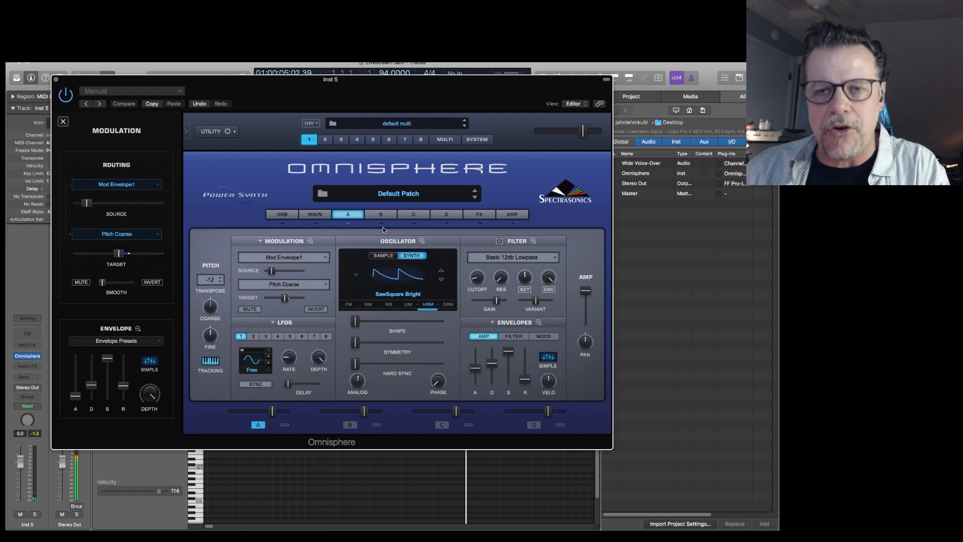
# Play the part from the start and move Mod Envelope 1's peak slightly later in the zoomed envelope.
pyautogui.press('Return')
pyautogui.press('space')
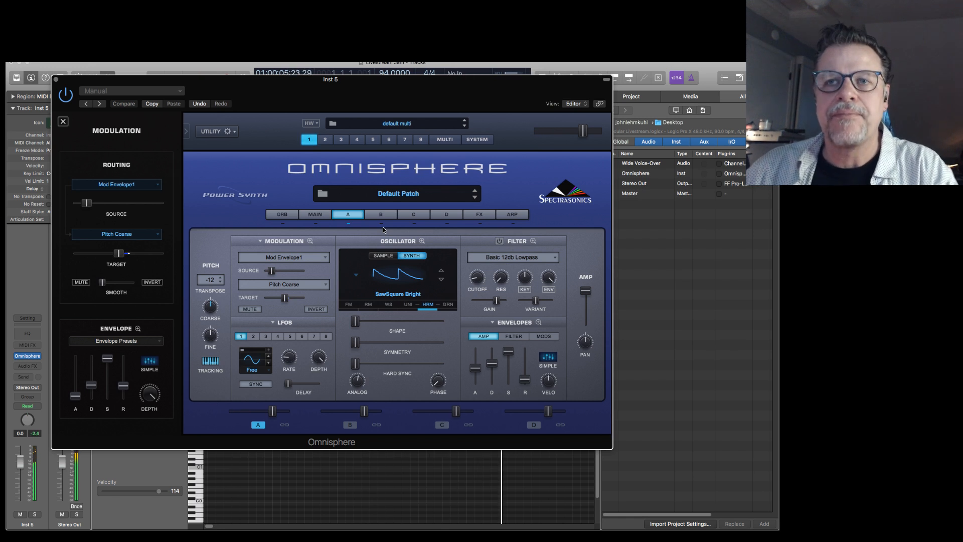
pyautogui.click(538, 323)
pyautogui.click(389, 264)
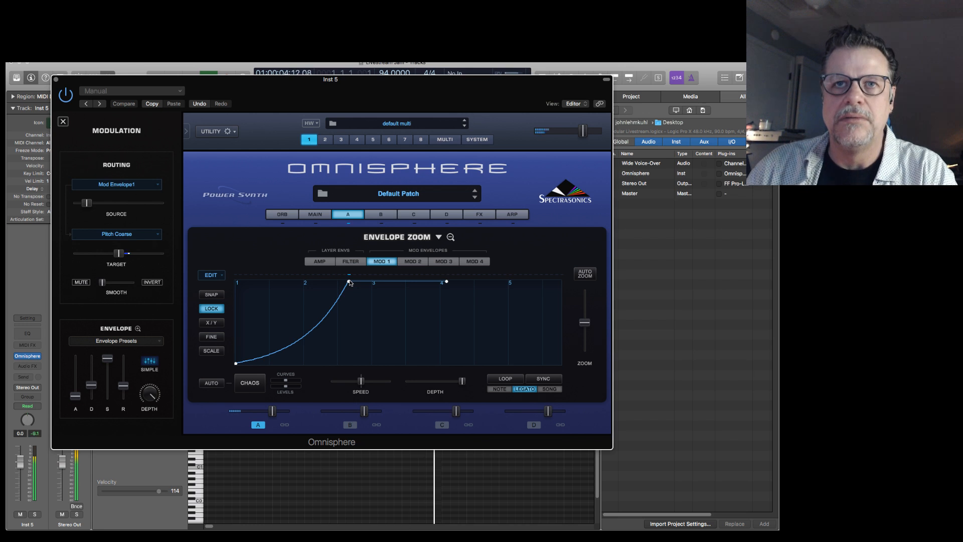
pyautogui.moveTo(350, 284); pyautogui.dragTo(355, 282)
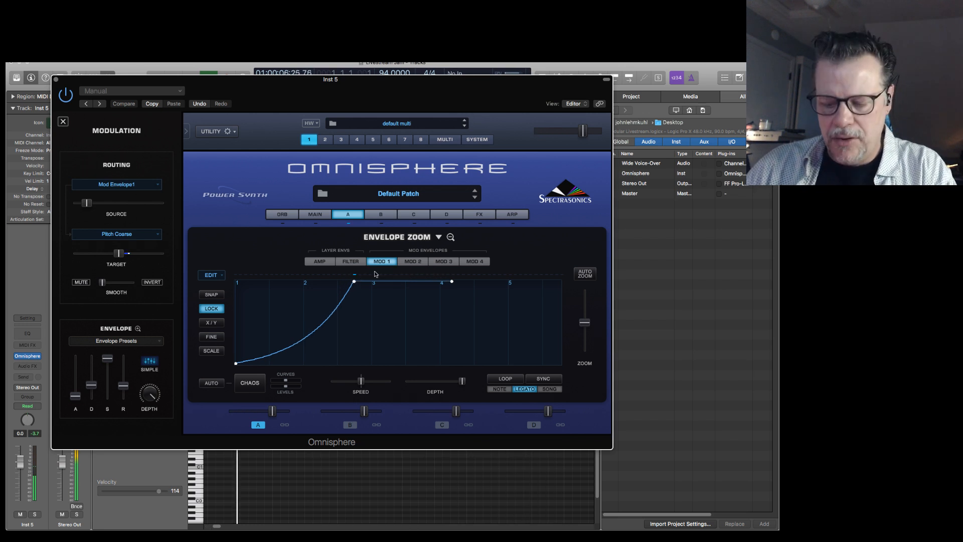
# Enable Sync for Mod Envelope 1, with its peak at division 4 and a straighter rise.
pyautogui.click(543, 380)
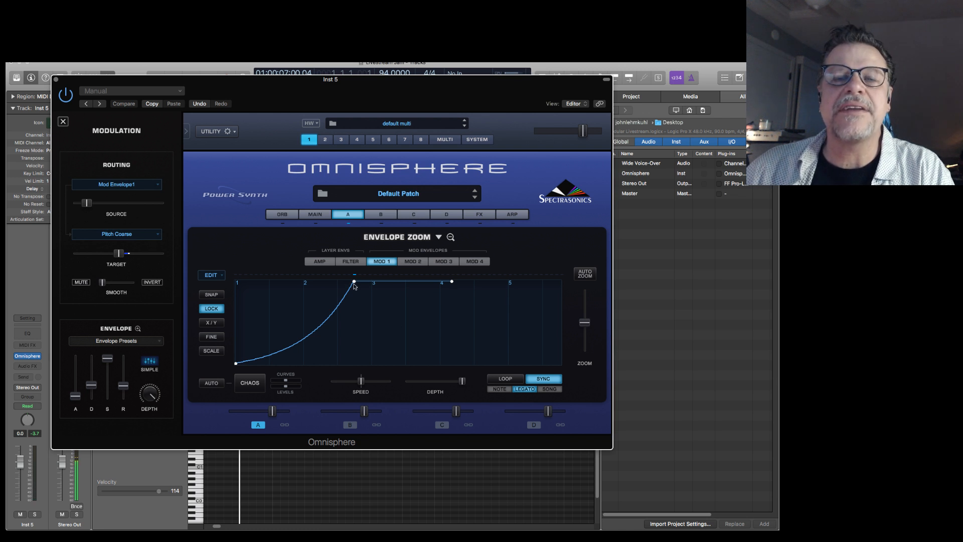
pyautogui.moveTo(353, 283); pyautogui.dragTo(439, 282)
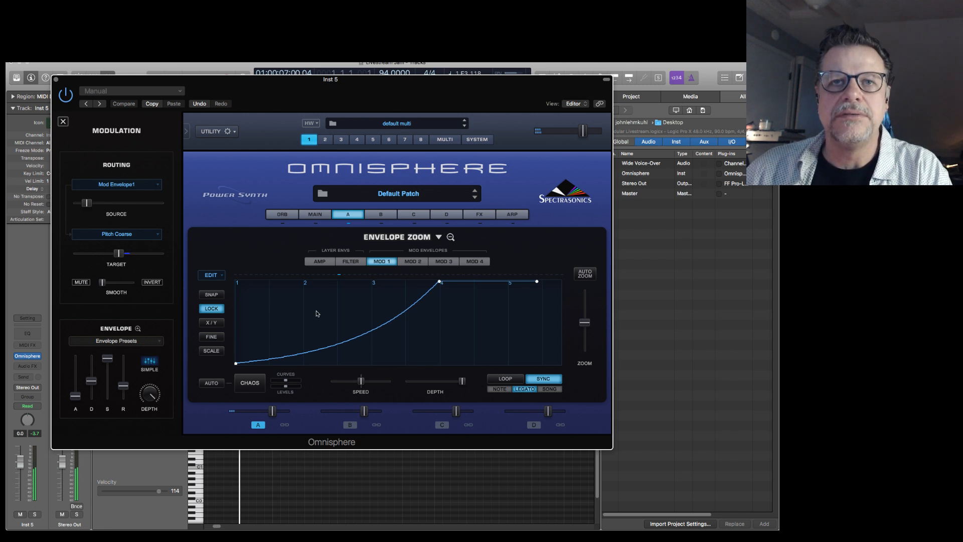
pyautogui.moveTo(347, 341); pyautogui.dragTo(345, 337)
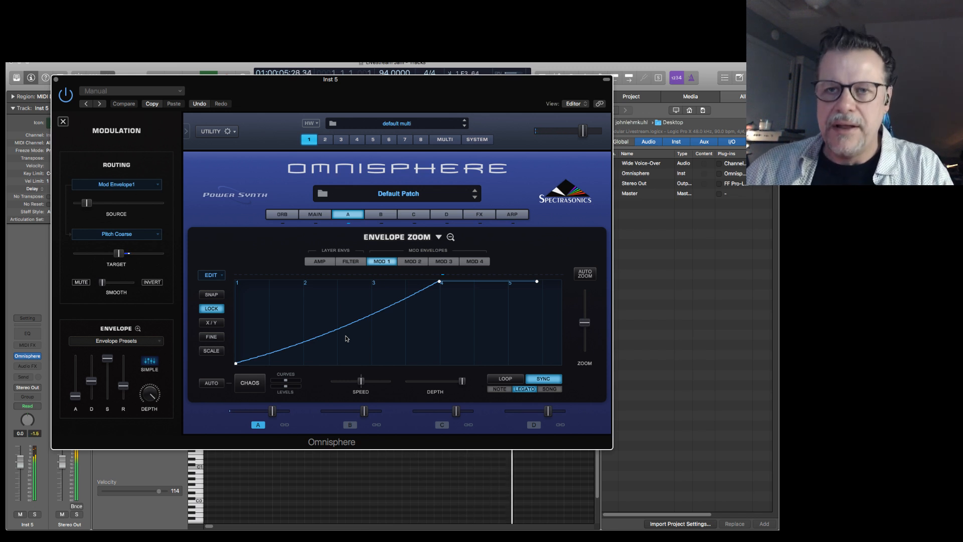
# Move the instrument window down clear of the transport, and play the riser from the start.
pyautogui.moveTo(398, 84)
pyautogui.mouseDown()
pyautogui.moveTo(394, 105)
pyautogui.moveTo(384, 78)
pyautogui.mouseUp()
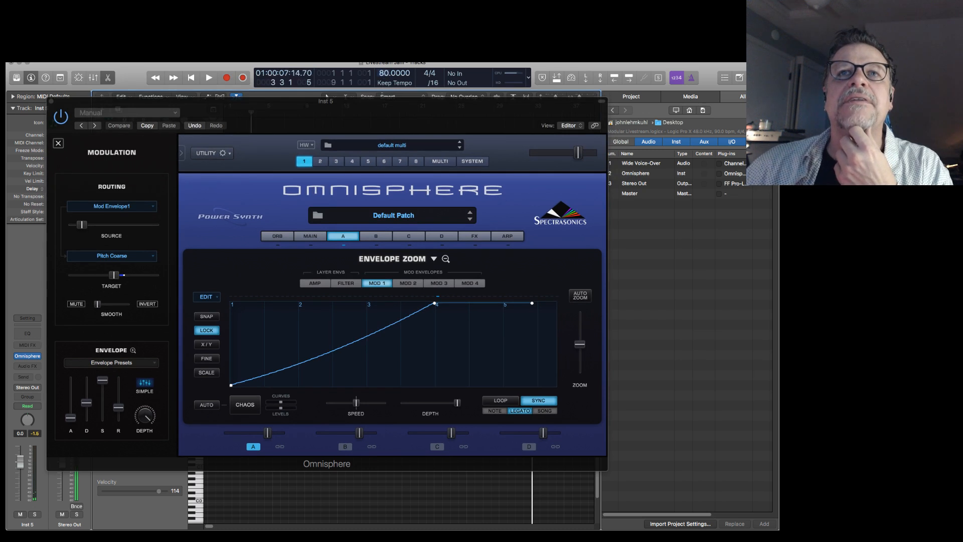
pyautogui.press('Return')
pyautogui.press('space')
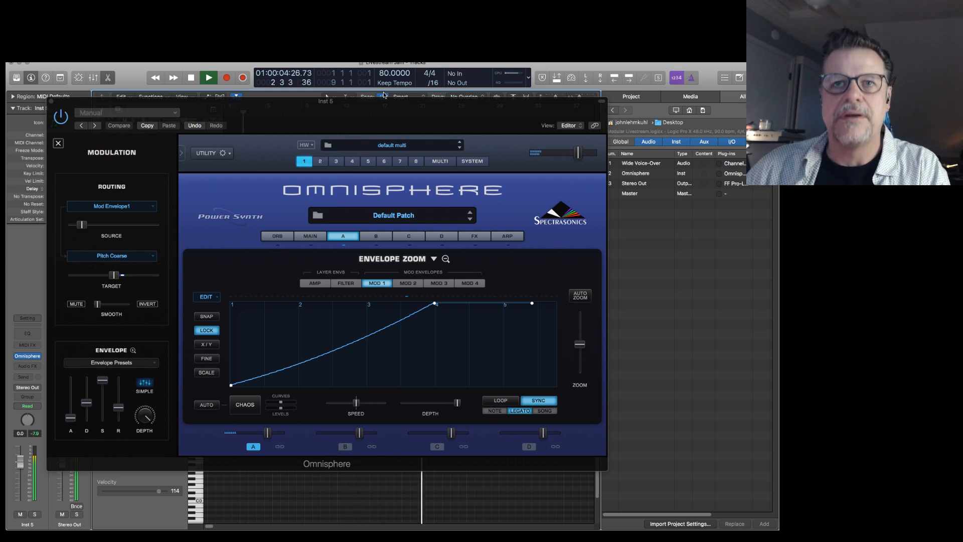
pyautogui.press('space')
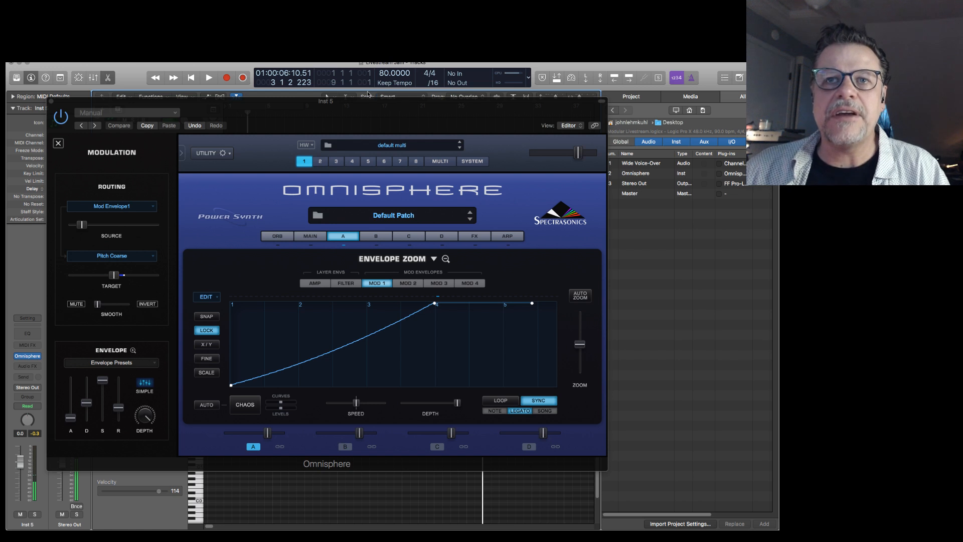
# Sync layer A's amp envelope with its peak at division 4 and a straighter rise, and audition it from the start.
pyautogui.click(316, 284)
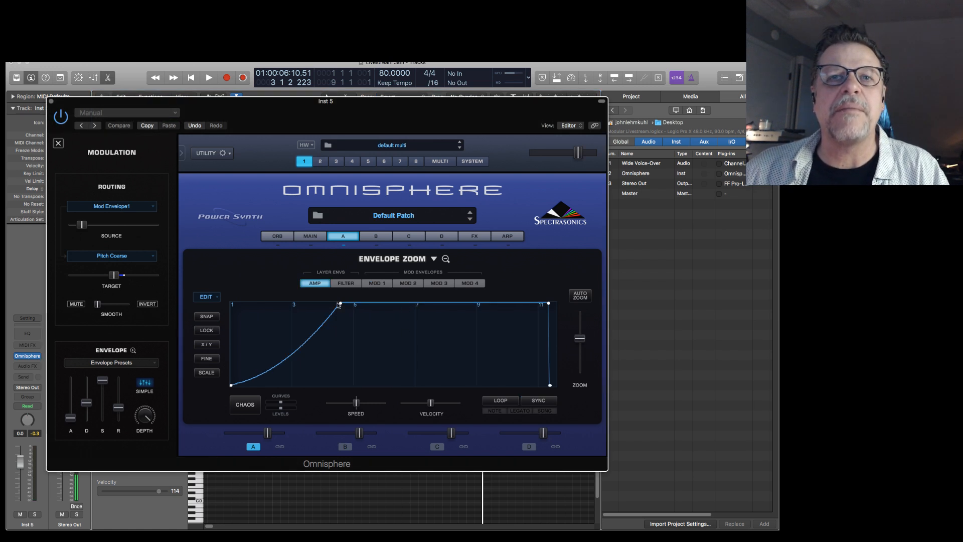
pyautogui.scroll(-2, 366, 336)
pyautogui.scroll(4, 365, 336)
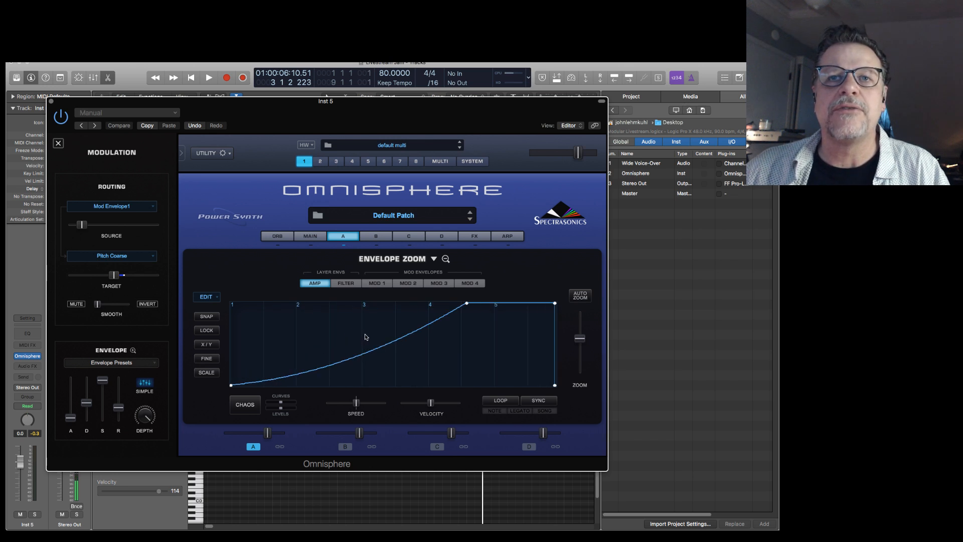
pyautogui.click(539, 401)
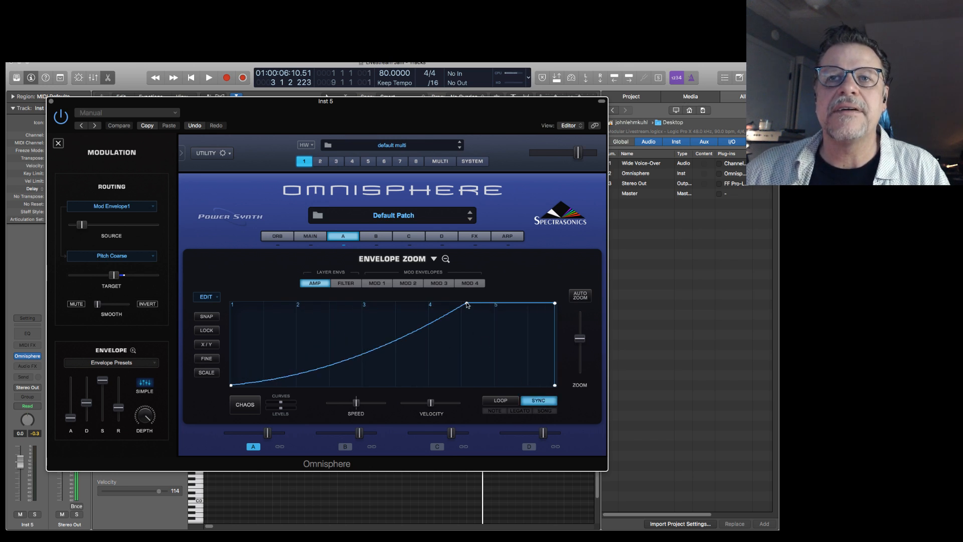
pyautogui.moveTo(465, 302); pyautogui.dragTo(430, 302)
pyautogui.moveTo(377, 357); pyautogui.dragTo(376, 344)
pyautogui.press('Return')
pyautogui.press('space')
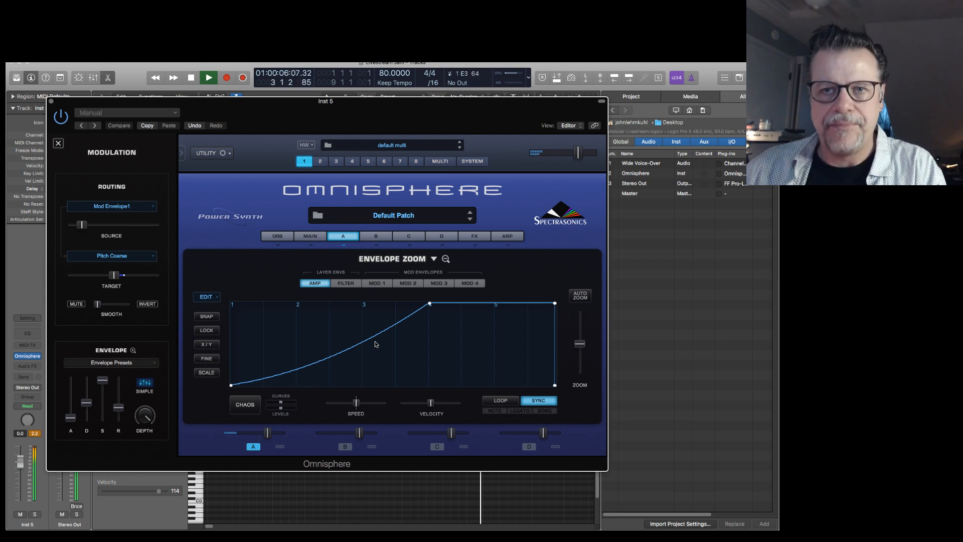
pyautogui.press('space')
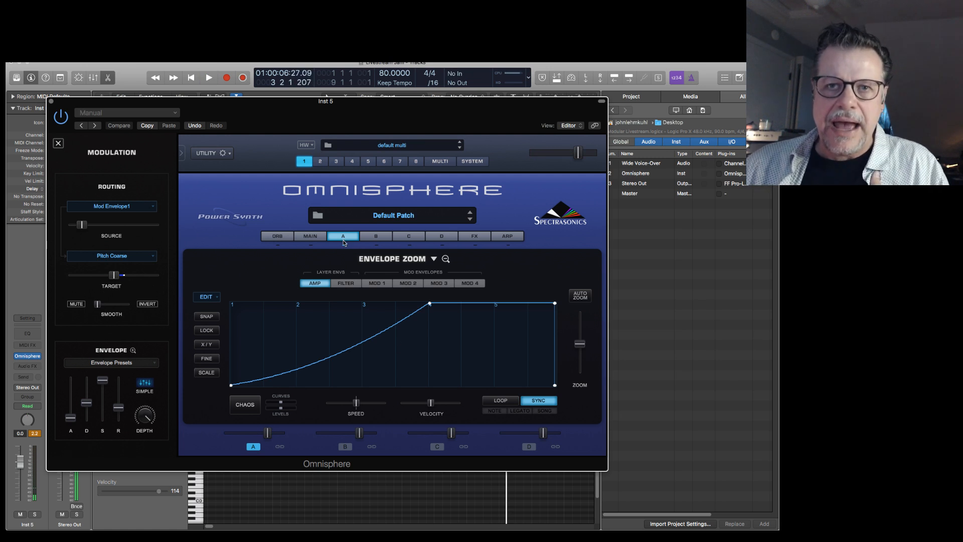
# Apply Half time to both the amp envelope and Mod Envelope 1, and play the riser from the start.
pyautogui.click(210, 298)
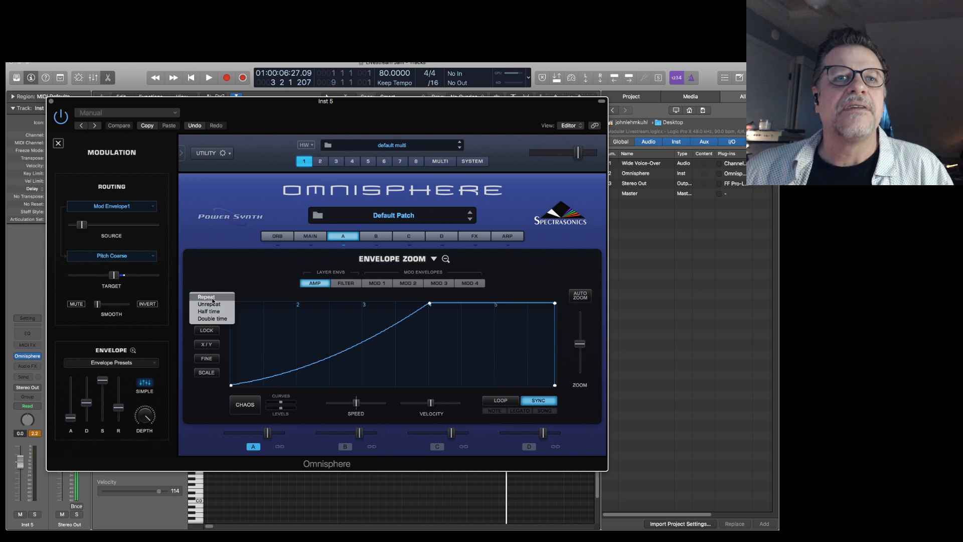
pyautogui.click(221, 312)
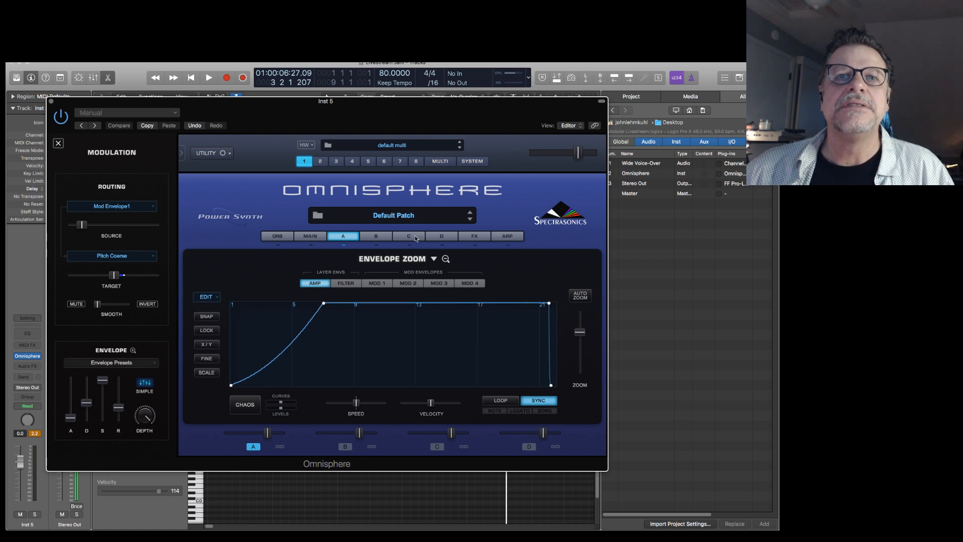
pyautogui.click(380, 283)
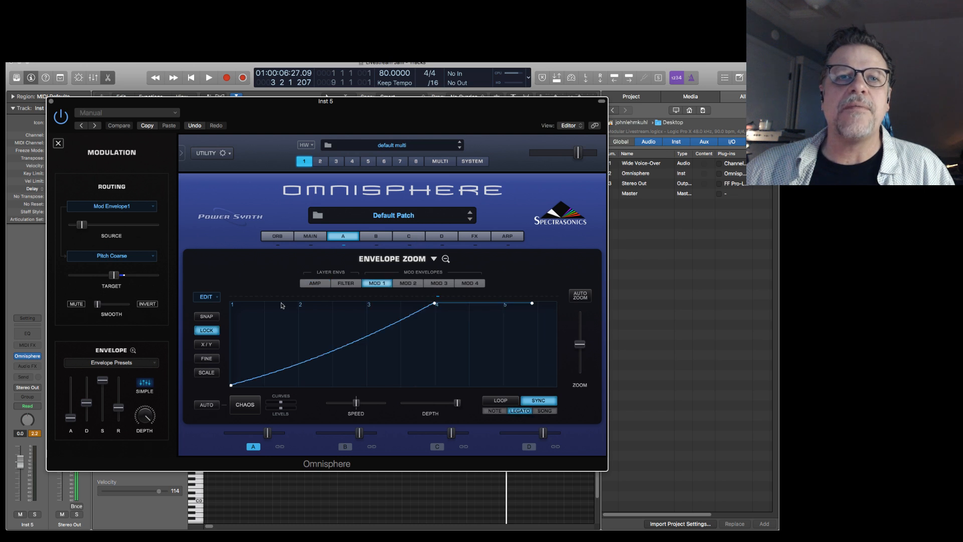
pyautogui.click(208, 297)
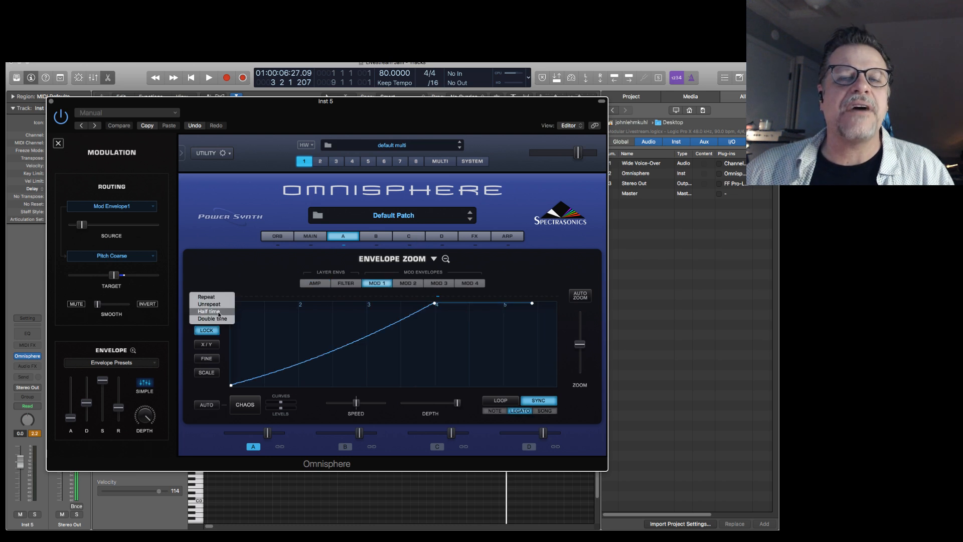
pyautogui.click(219, 312)
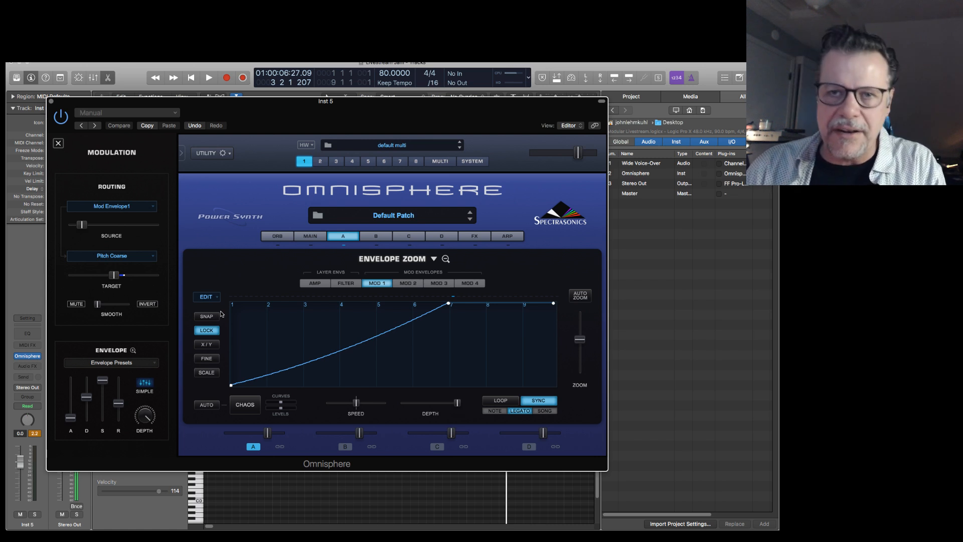
pyautogui.press('space')
pyautogui.press('space')
pyautogui.press('Return')
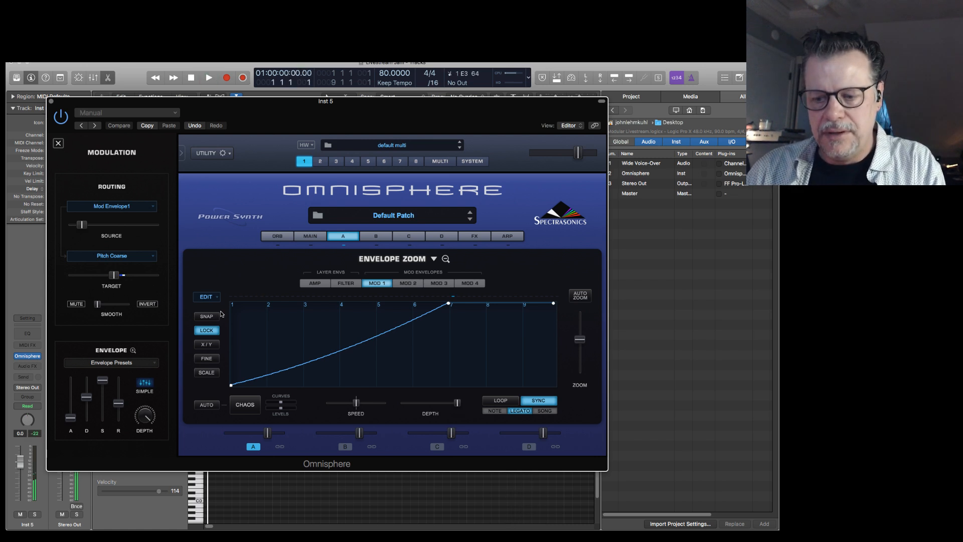
pyautogui.press('space')
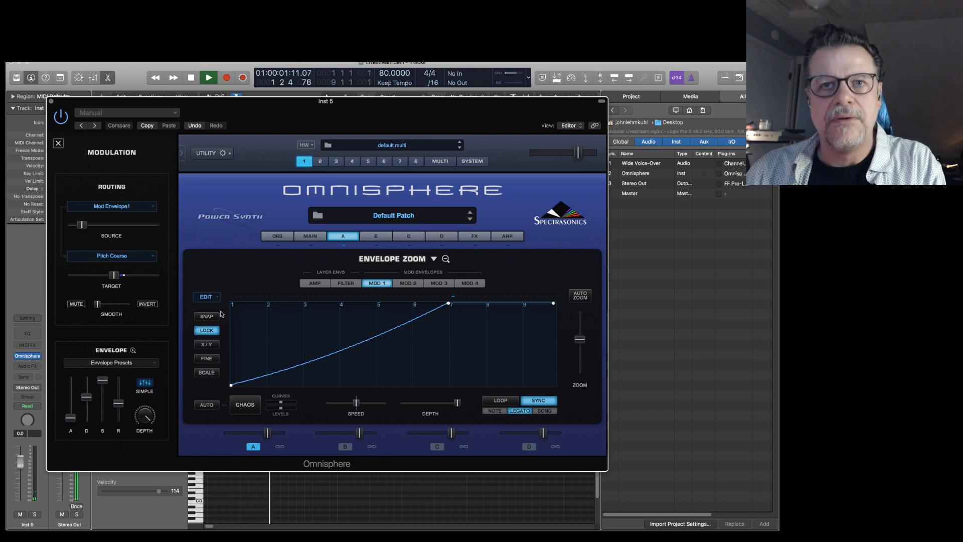
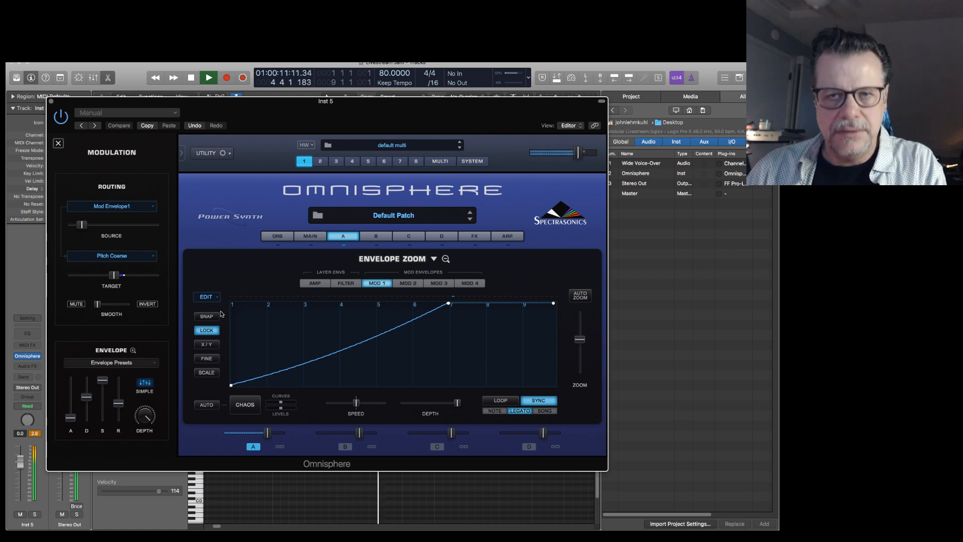
# Stop playback, return to layer A's main page and assign Mod Envelope 2 to modulate the filter cutoff.
pyautogui.press('space')
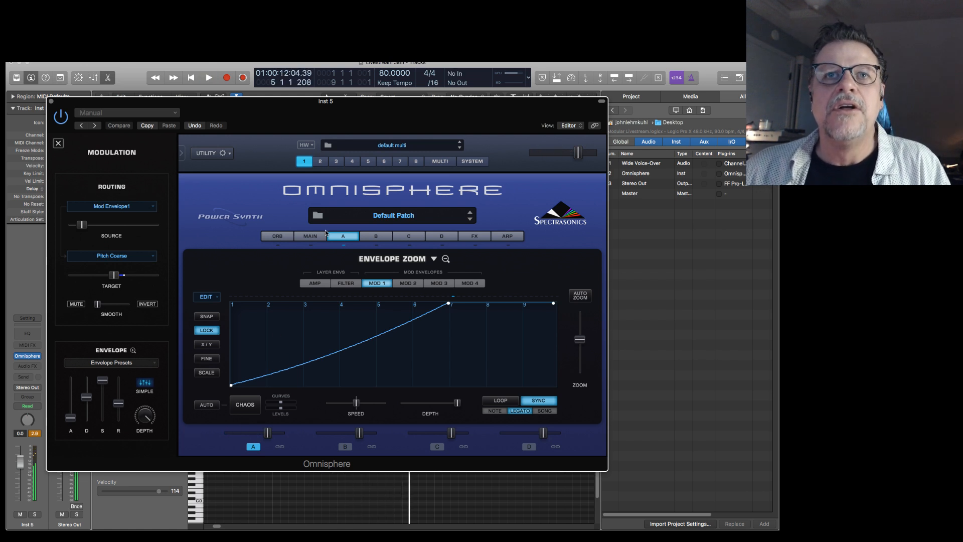
pyautogui.moveTo(349, 350); pyautogui.dragTo(347, 341)
pyautogui.click(315, 284)
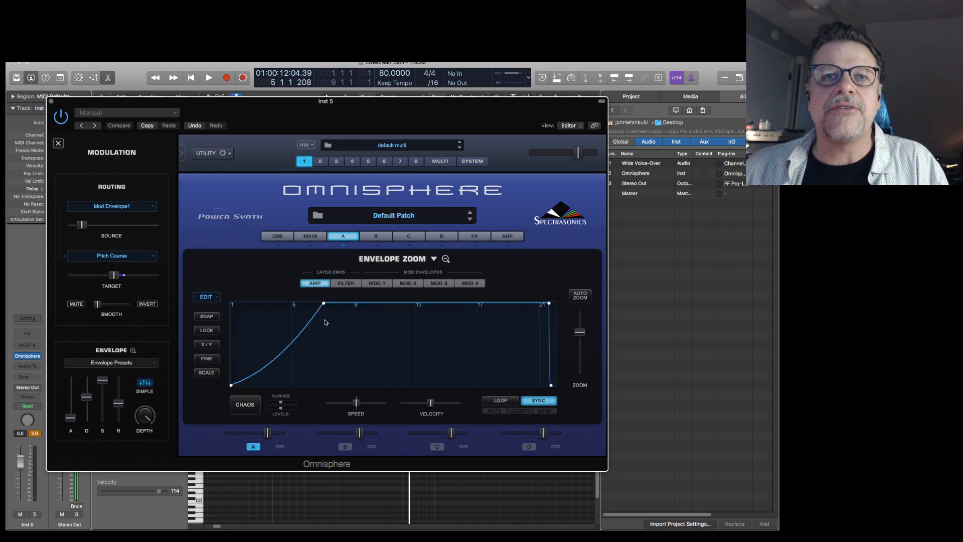
pyautogui.click(344, 238)
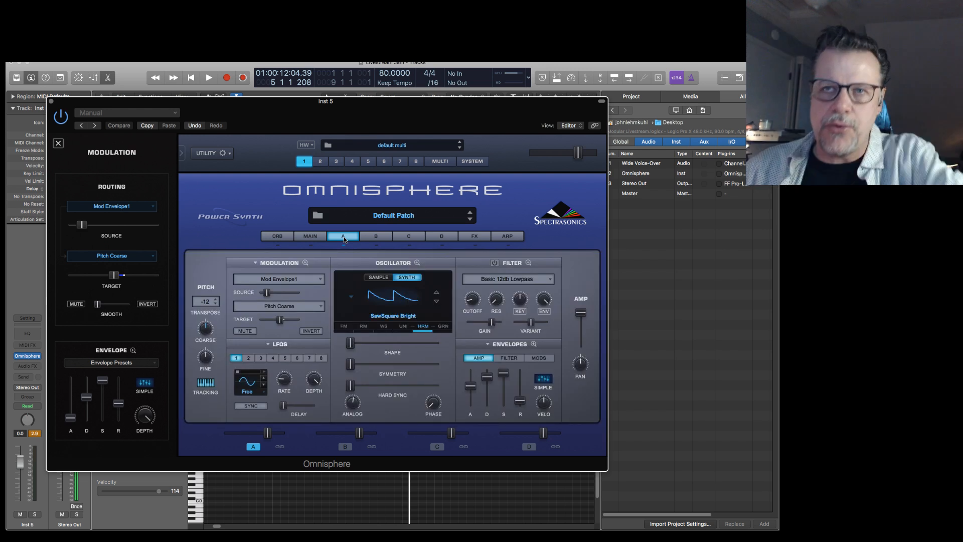
pyautogui.rightClick(473, 302)
pyautogui.moveTo(507, 317)
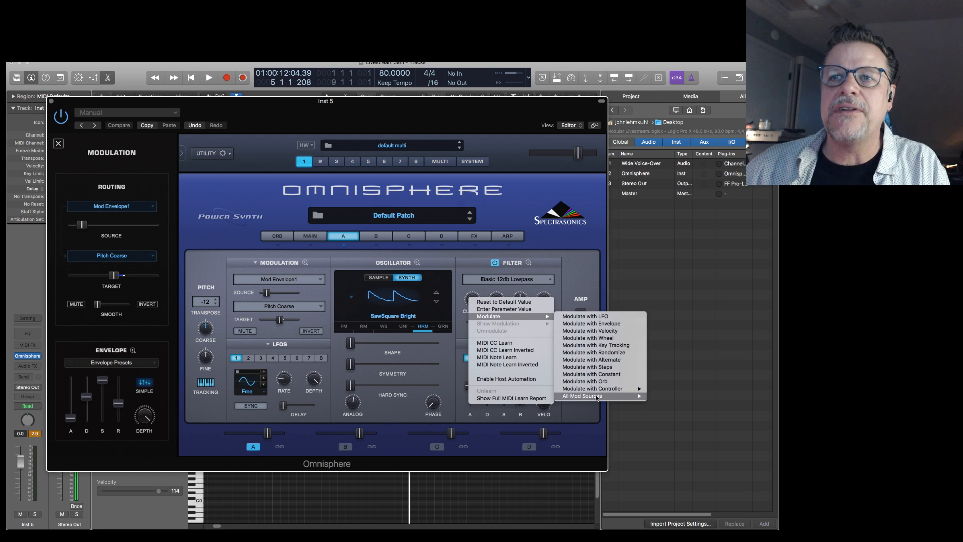
pyautogui.moveTo(596, 397)
pyautogui.click(662, 416)
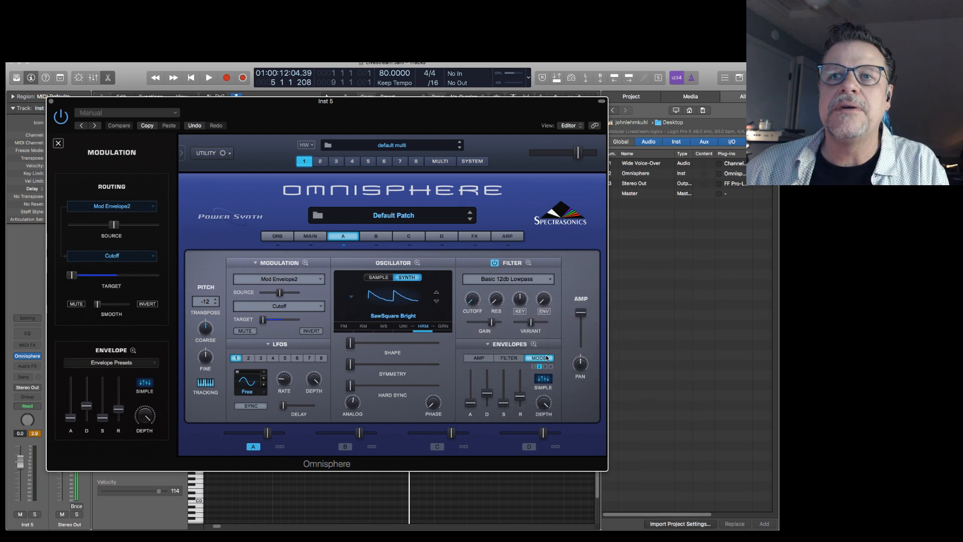
# Reshape Mod Envelope 2 with Lock enabled into a nearly straight rise peaking at division 7.
pyautogui.click(533, 344)
pyautogui.moveTo(584, 347); pyautogui.dragTo(584, 344)
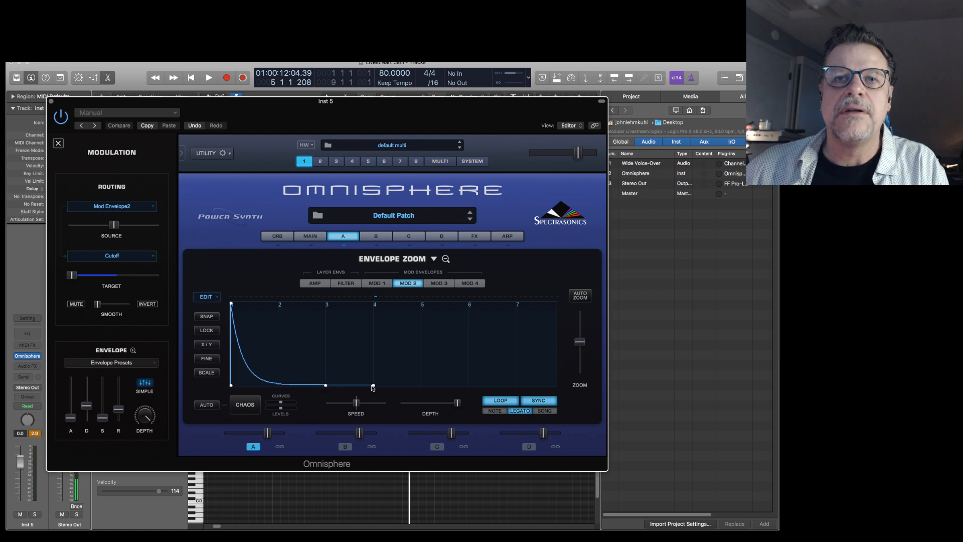
pyautogui.moveTo(374, 386); pyautogui.dragTo(522, 385)
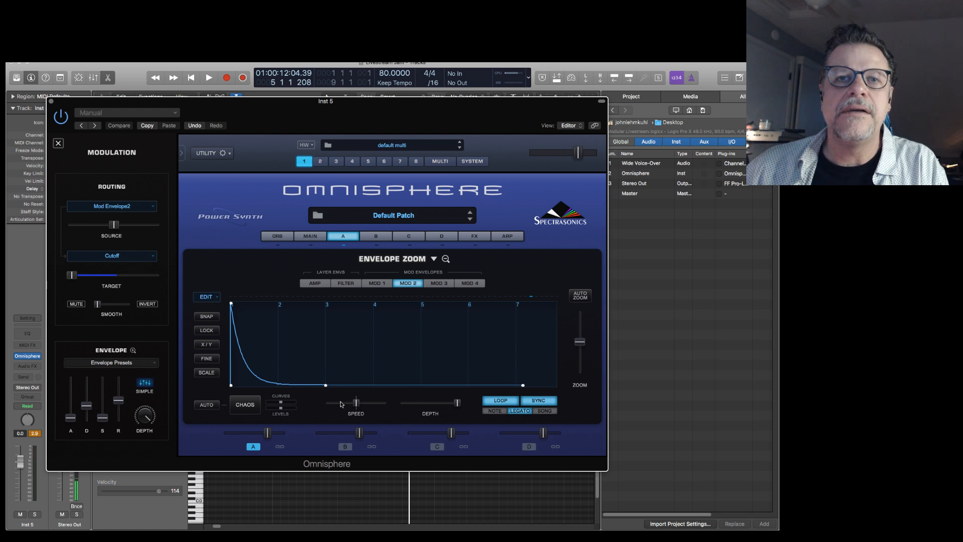
pyautogui.moveTo(325, 385); pyautogui.dragTo(513, 378)
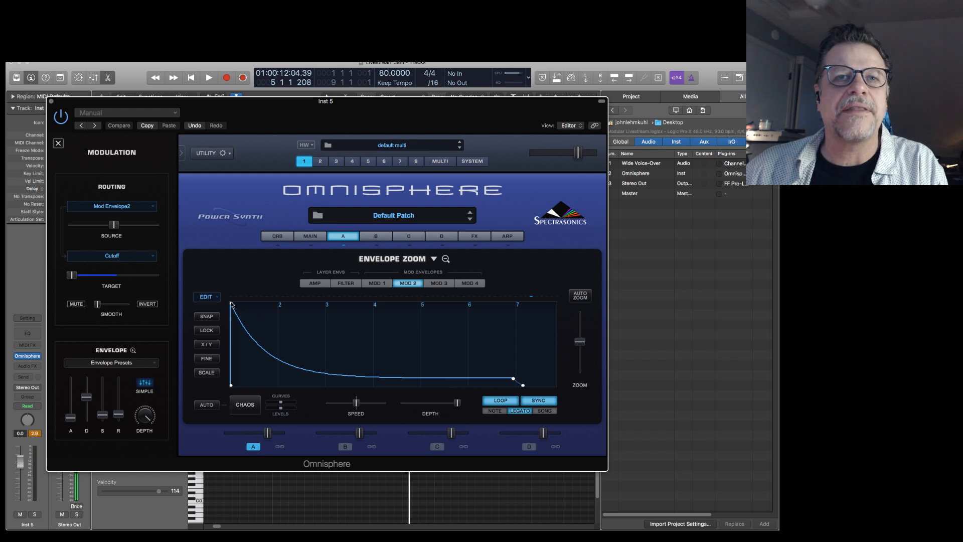
pyautogui.moveTo(235, 304); pyautogui.dragTo(458, 283)
pyautogui.moveTo(474, 375); pyautogui.dragTo(484, 361)
pyautogui.click(216, 332)
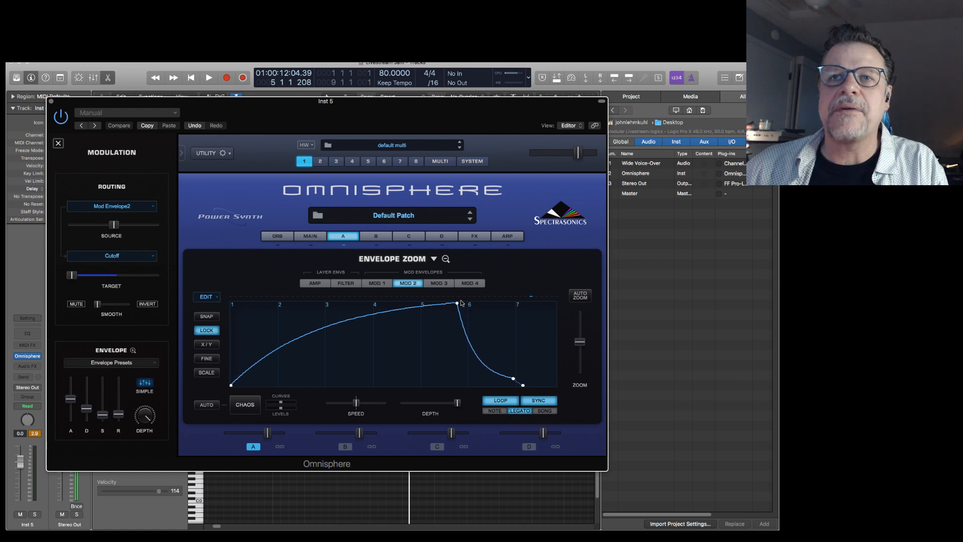
pyautogui.moveTo(460, 304); pyautogui.dragTo(518, 304)
pyautogui.moveTo(443, 305); pyautogui.dragTo(447, 312)
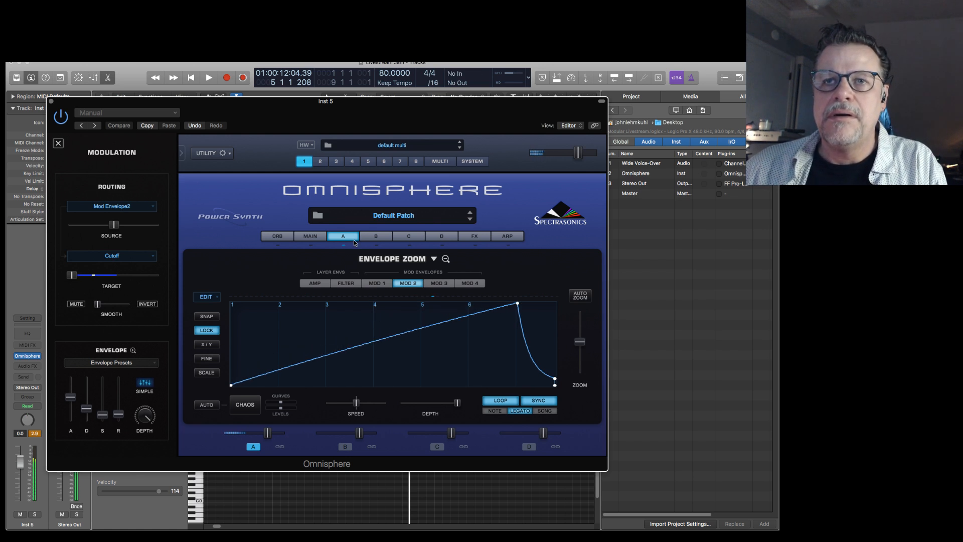
# Lengthen Mod Envelope 2's fall after the peak to about division 16, and turn off its looping.
pyautogui.moveTo(580, 341); pyautogui.dragTo(580, 327)
pyautogui.moveTo(308, 382); pyautogui.dragTo(392, 382)
pyautogui.click(501, 400)
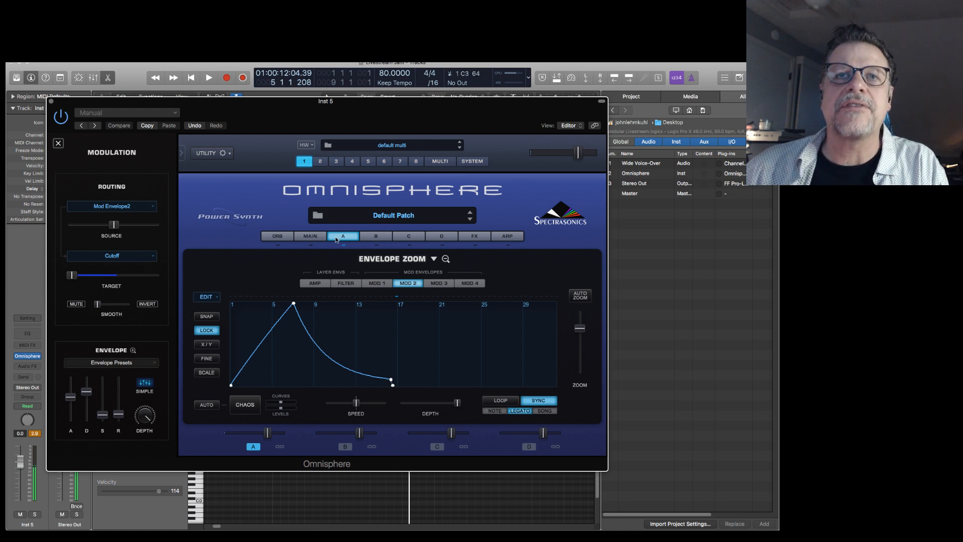
# Close the envelope view, lower layer A's level slightly, and audition the riser from the start.
pyautogui.click(445, 258)
pyautogui.moveTo(500, 289)
pyautogui.moveTo(500, 290); pyautogui.dragTo(500, 286)
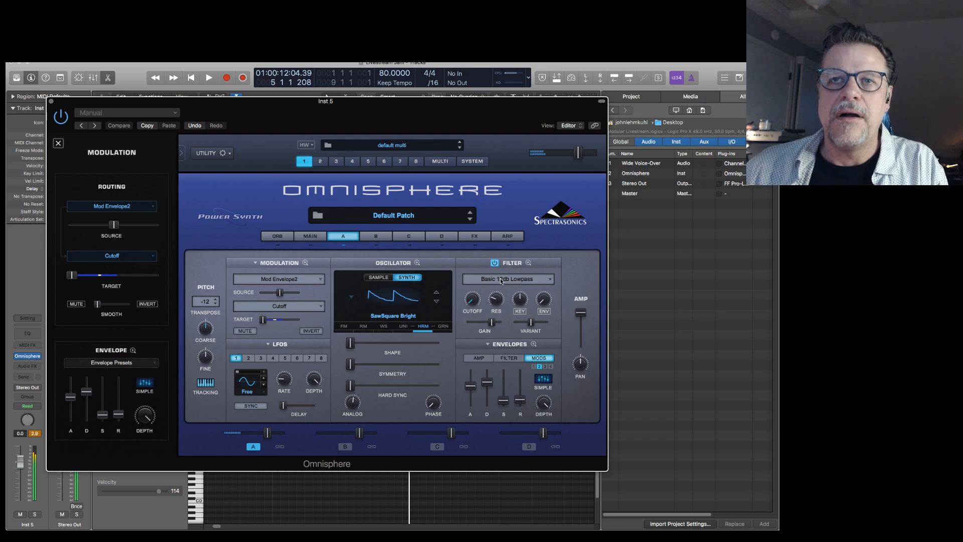
pyautogui.moveTo(267, 432); pyautogui.dragTo(258, 432)
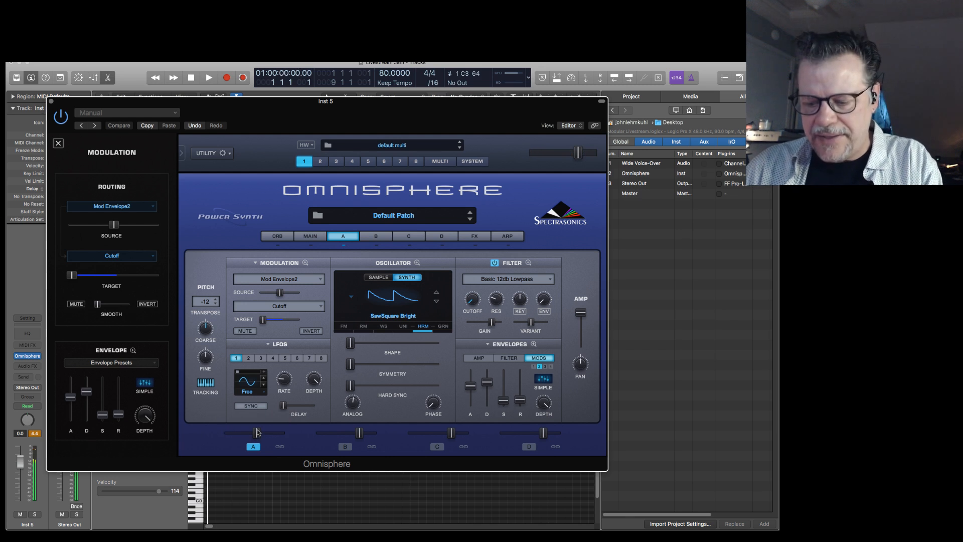
pyautogui.press('space')
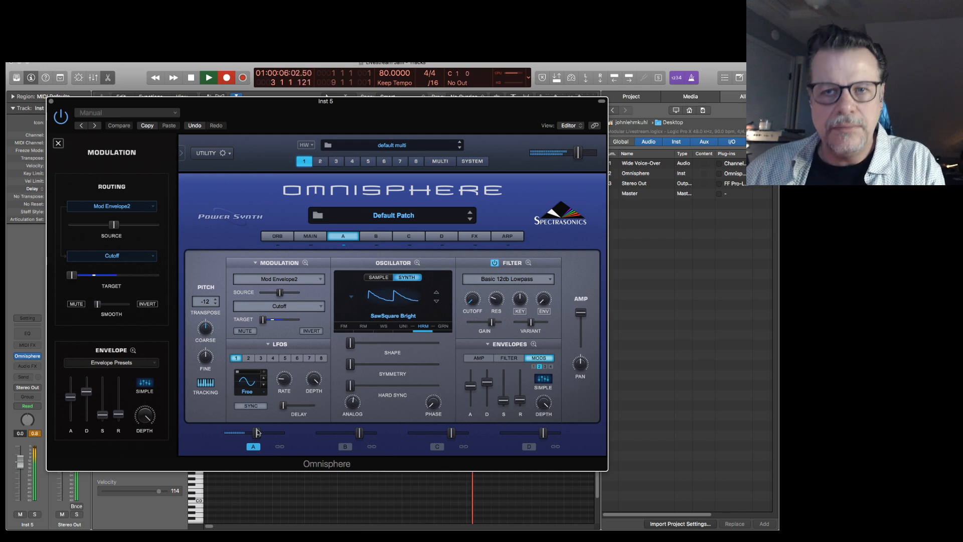
pyautogui.press('space')
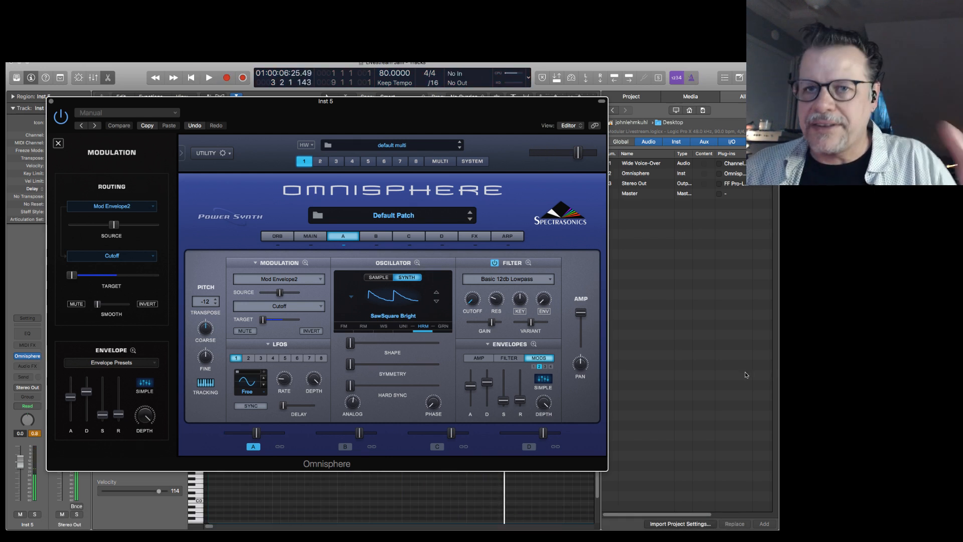
# Shorten Mod Envelope 2's fall to end at about division 15, and curve its rise to start more slowly.
pyautogui.click(534, 344)
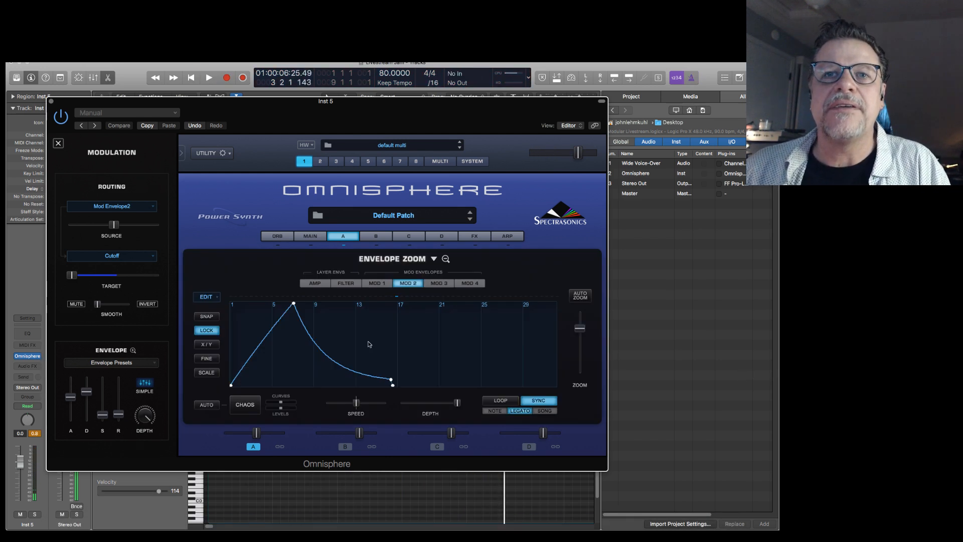
pyautogui.moveTo(392, 382); pyautogui.dragTo(375, 383)
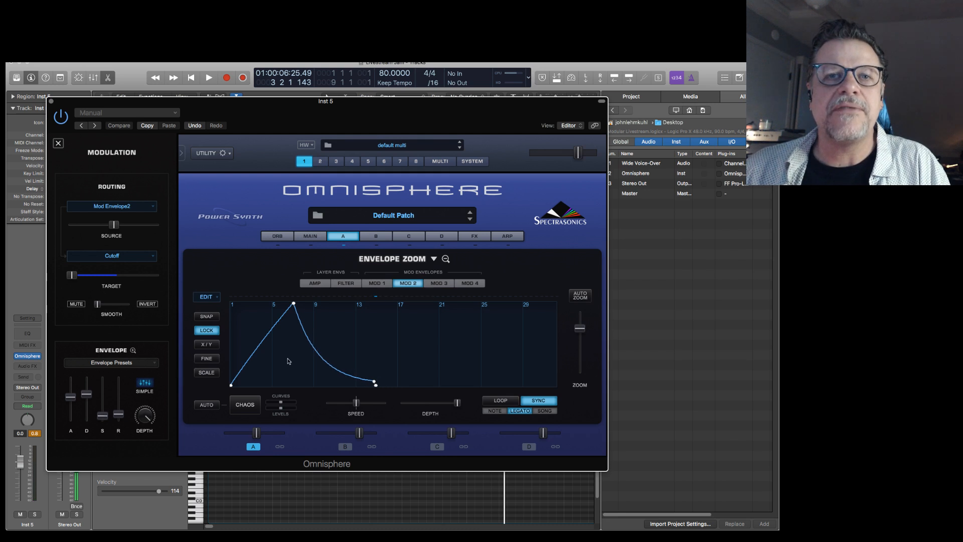
pyautogui.moveTo(259, 352)
pyautogui.mouseDown()
pyautogui.moveTo(259, 361)
pyautogui.moveTo(259, 350)
pyautogui.mouseUp()
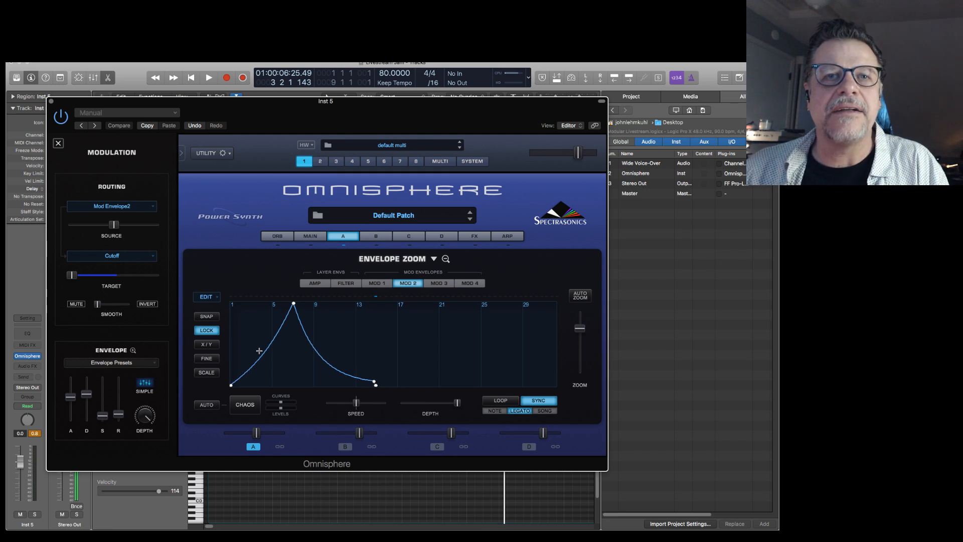
# Add a Chorus Echo to the first slot of the common effects rack, and audition the riser from the start.
pyautogui.click(477, 236)
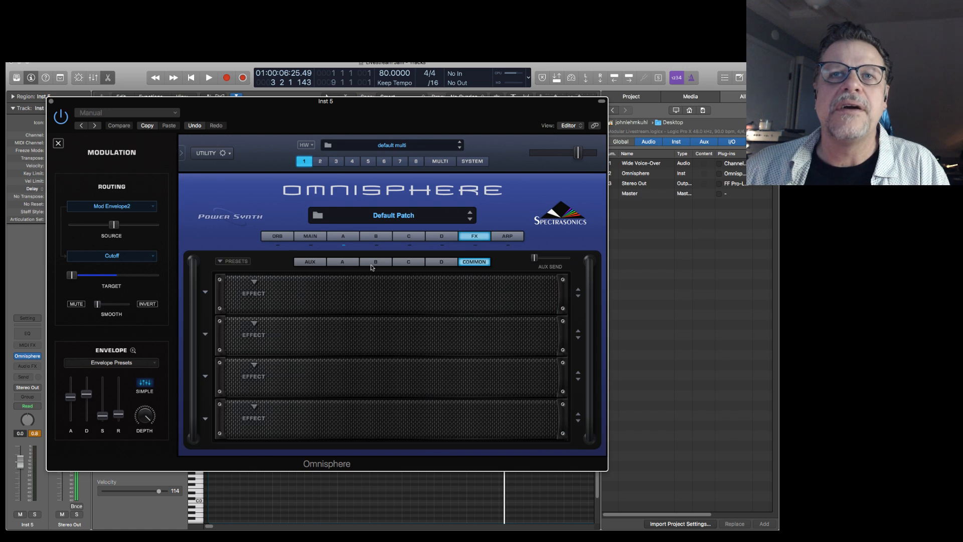
pyautogui.click(254, 281)
pyautogui.moveTo(268, 348)
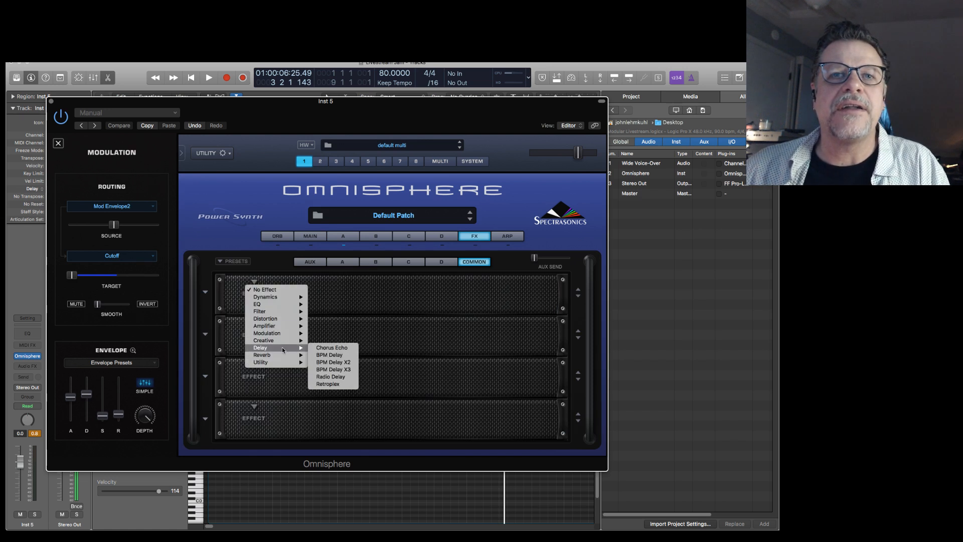
pyautogui.click(350, 348)
pyautogui.press('space')
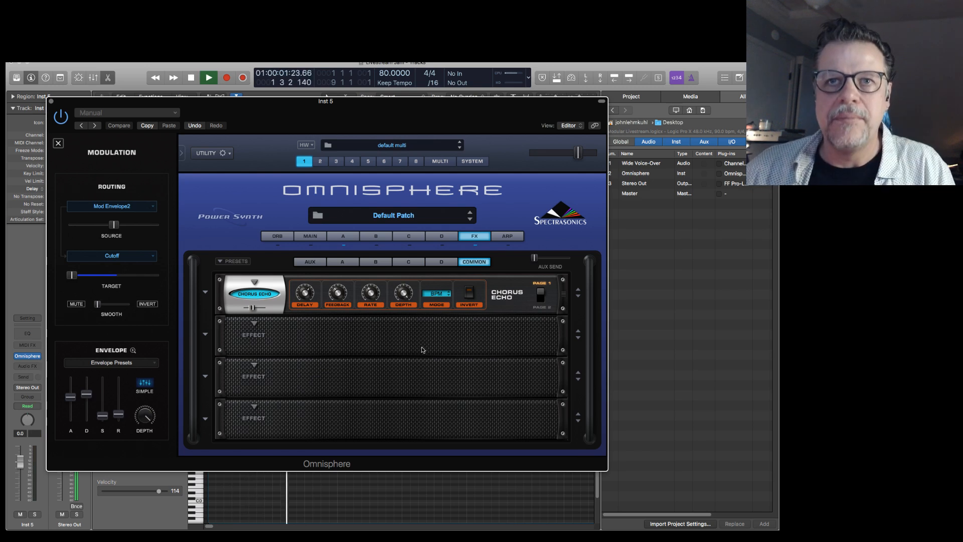
pyautogui.press('space')
# Move the instrument window clear of the tracks area, select the Inst 5 region, and play it from the start.
pyautogui.moveTo(277, 112); pyautogui.dragTo(893, 139)
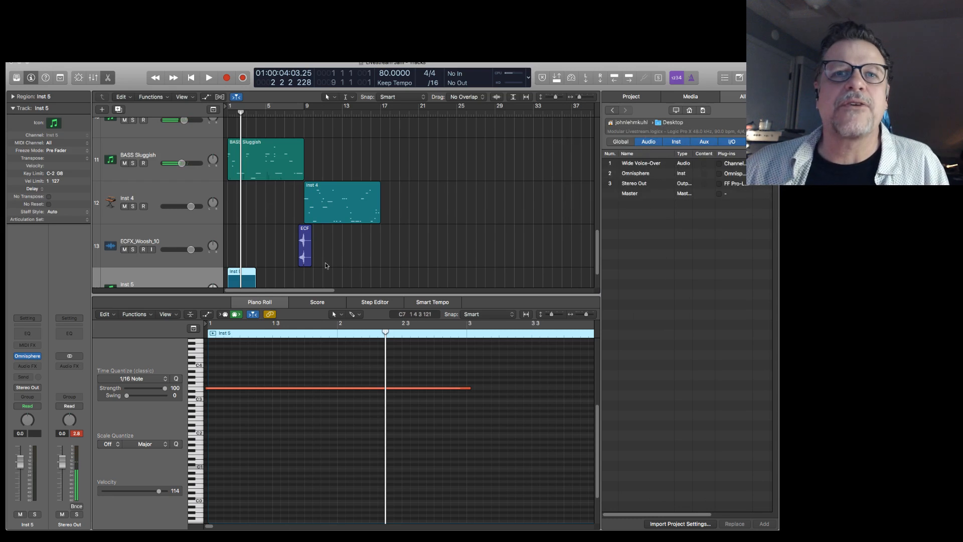
pyautogui.scroll(-2, 340, 259)
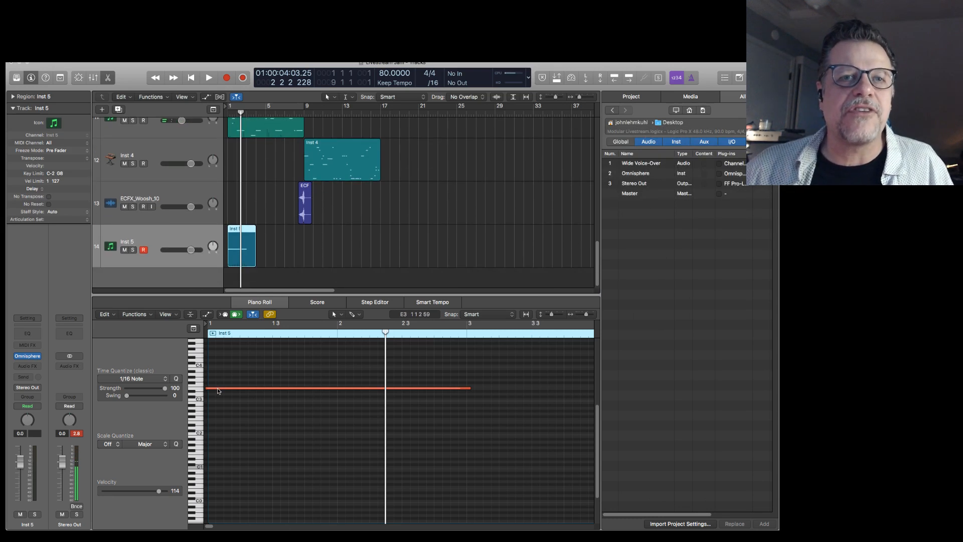
pyautogui.click(241, 229)
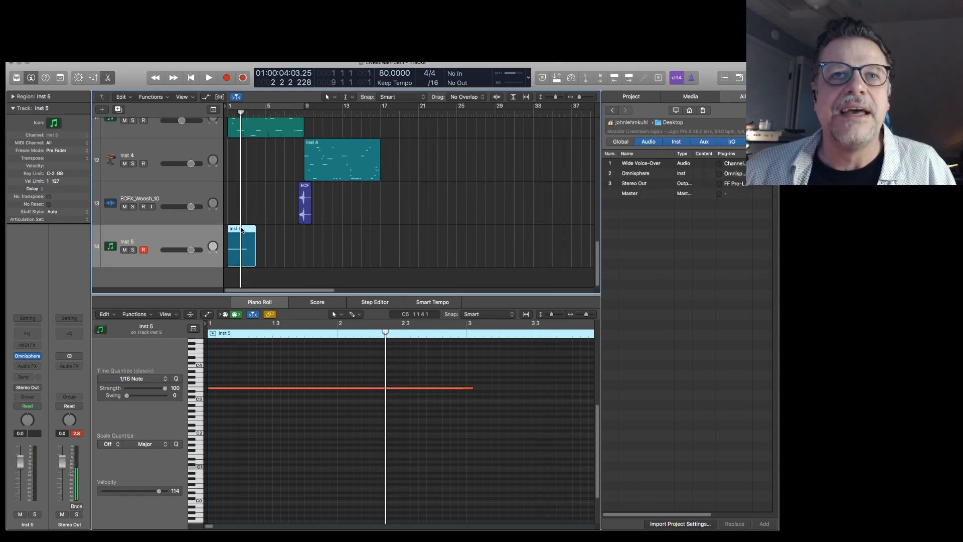
pyautogui.press('Return')
pyautogui.press('space')
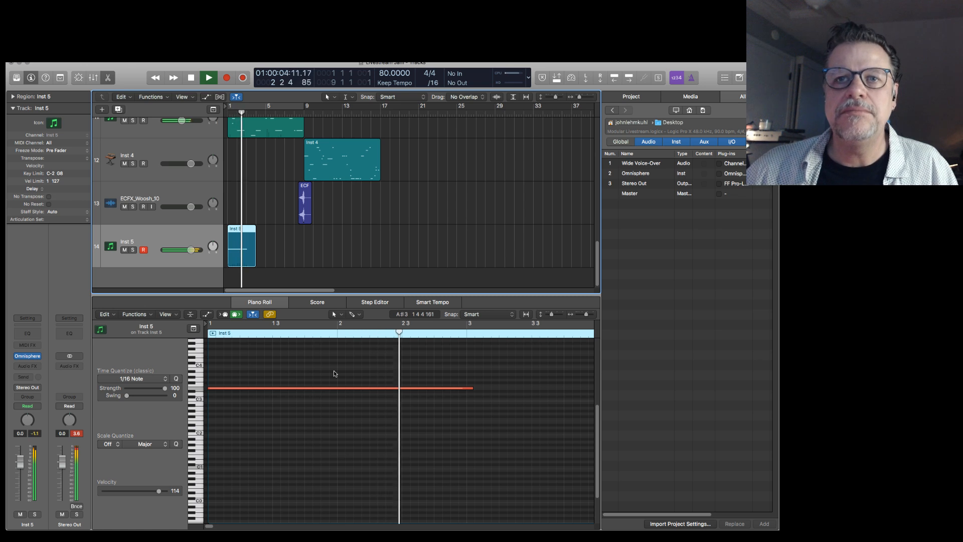
pyautogui.press('space')
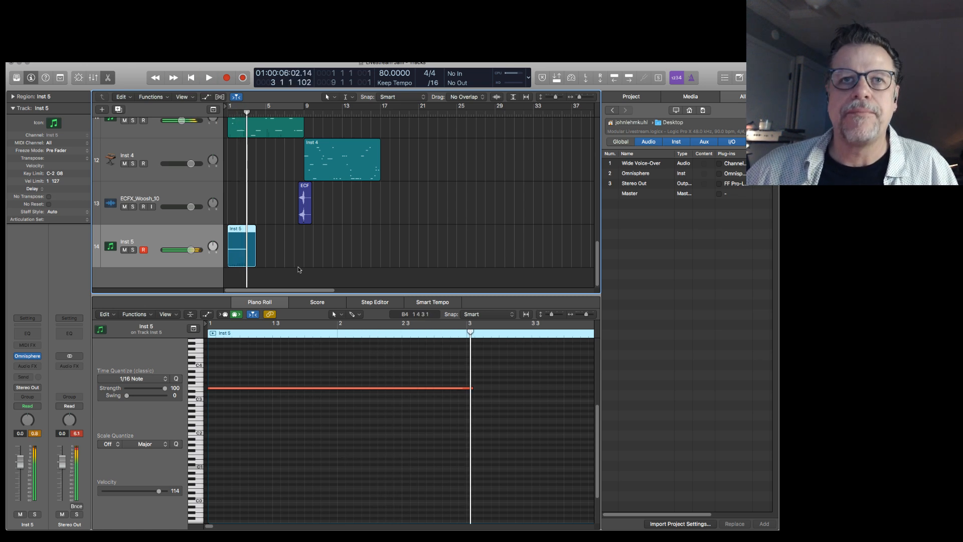
# Move the Inst 5 region to start at bar 7, and play the transition into bar 9.
pyautogui.moveTo(236, 230); pyautogui.dragTo(303, 232)
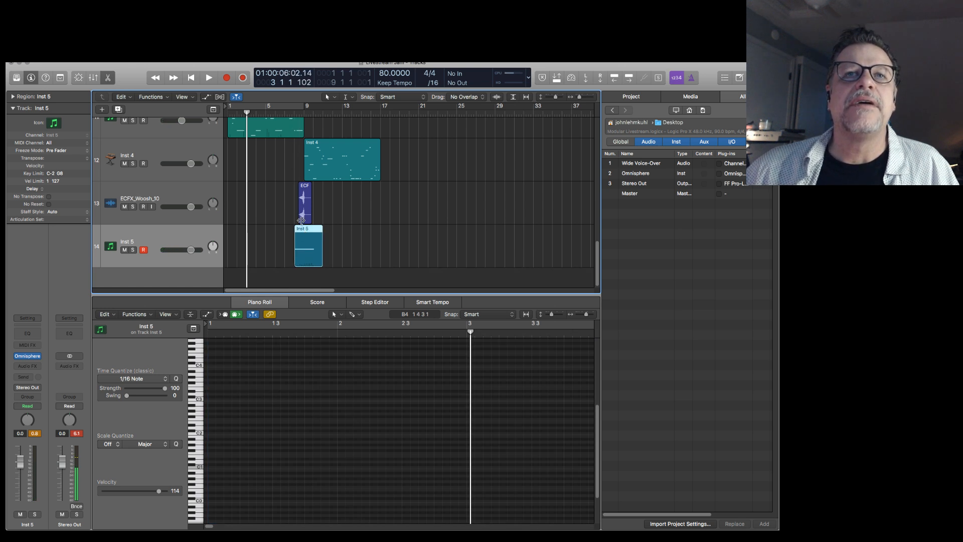
pyautogui.moveTo(303, 231); pyautogui.dragTo(294, 233)
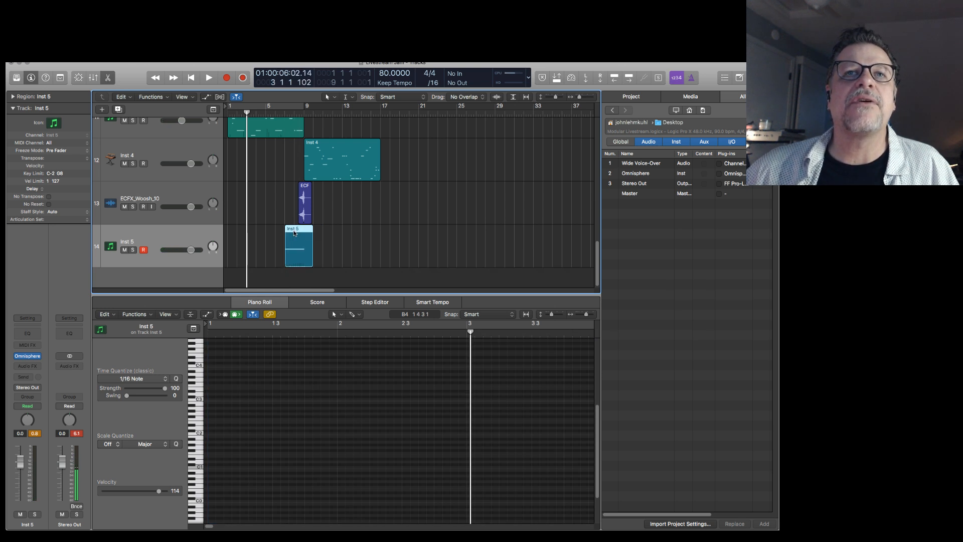
pyautogui.press('space')
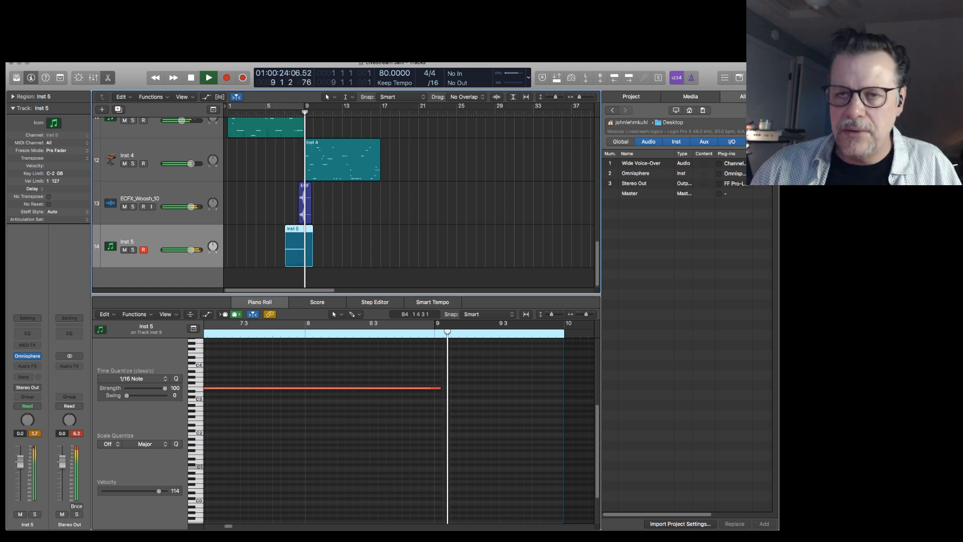
pyautogui.press('space')
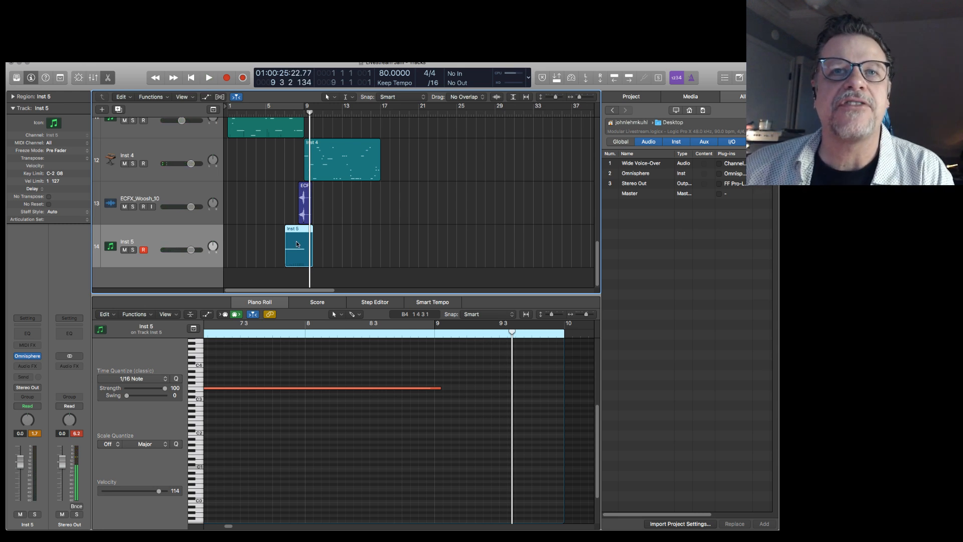
# Bring the instrument window back and change layer A's oscillator waveform to Noise.
pyautogui.moveTo(777, 141); pyautogui.dragTo(361, 139)
pyautogui.click(356, 256)
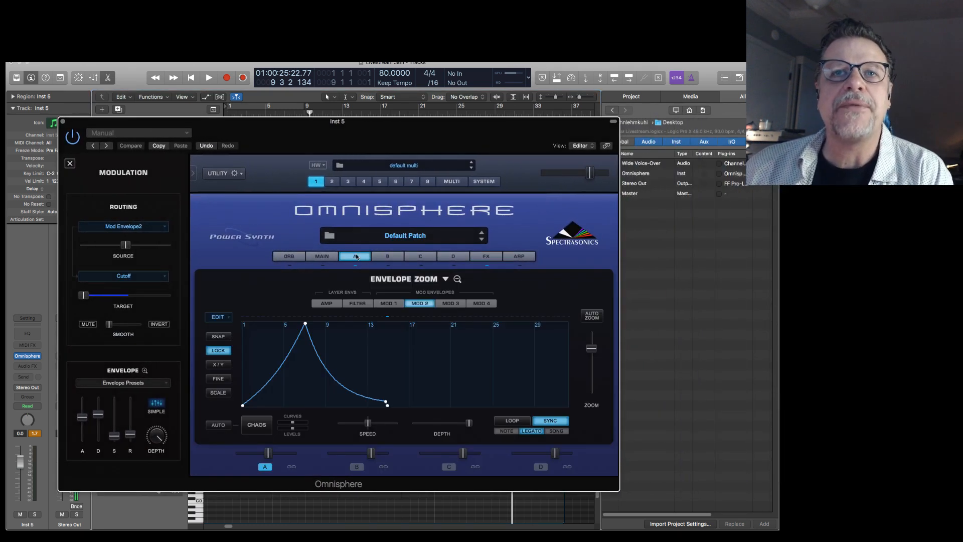
pyautogui.click(354, 257)
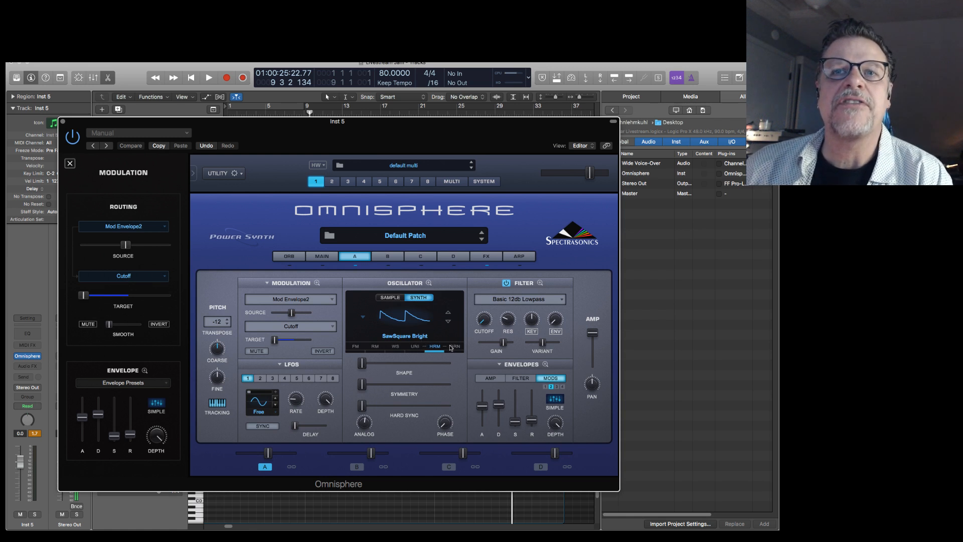
pyautogui.click(401, 315)
pyautogui.click(405, 358)
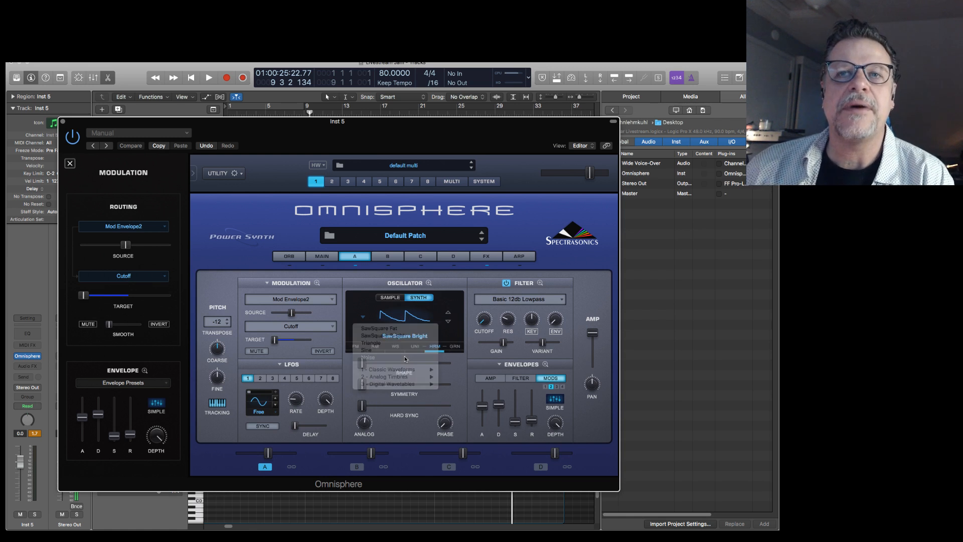
# Move the instrument window clear of the tracks area, solo the Inst 5 region, and play it from its beginning.
pyautogui.press('Return')
pyautogui.moveTo(405, 130); pyautogui.dragTo(962, 110)
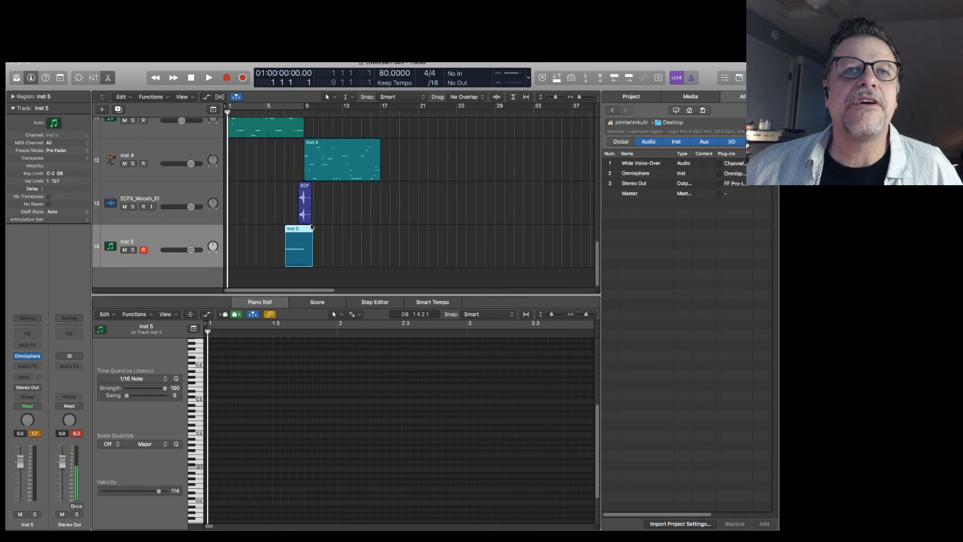
pyautogui.click(299, 231)
pyautogui.hotkey('ctrl', 's')
pyautogui.hotkey('shift', 'space')
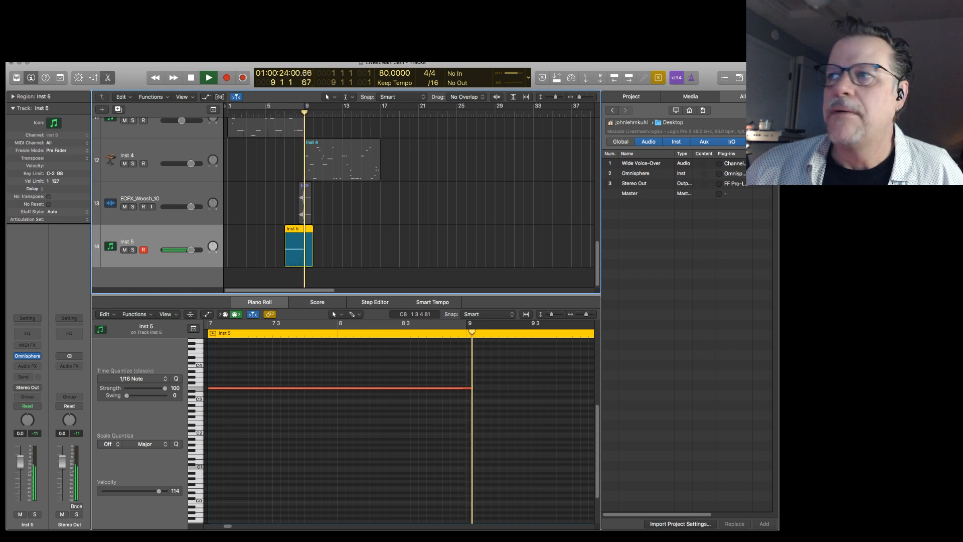
# Stop playback, unsolo the Inst 5 region with the instrument window moved clear, and play the transition with the full mix.
pyautogui.press('v')
pyautogui.moveTo(921, 134); pyautogui.dragTo(521, 141)
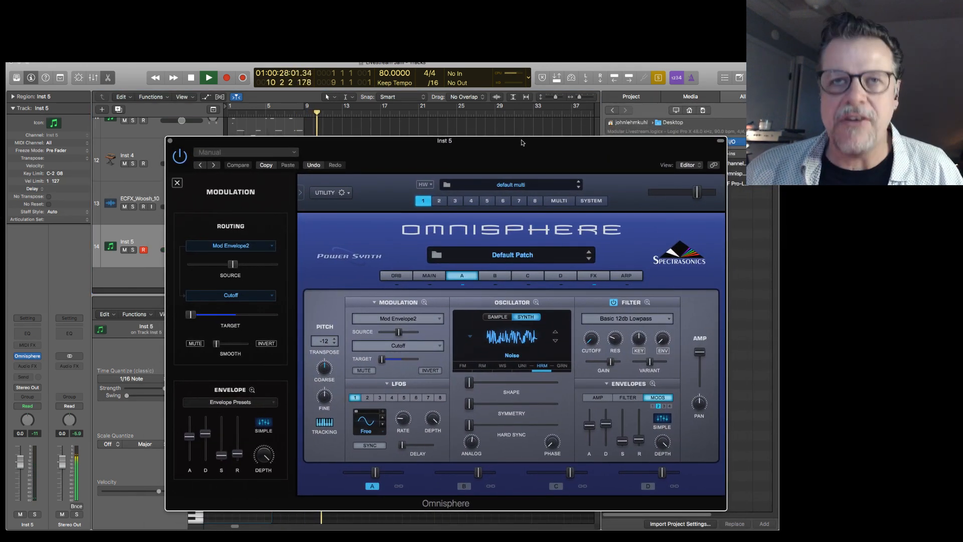
pyautogui.press('space')
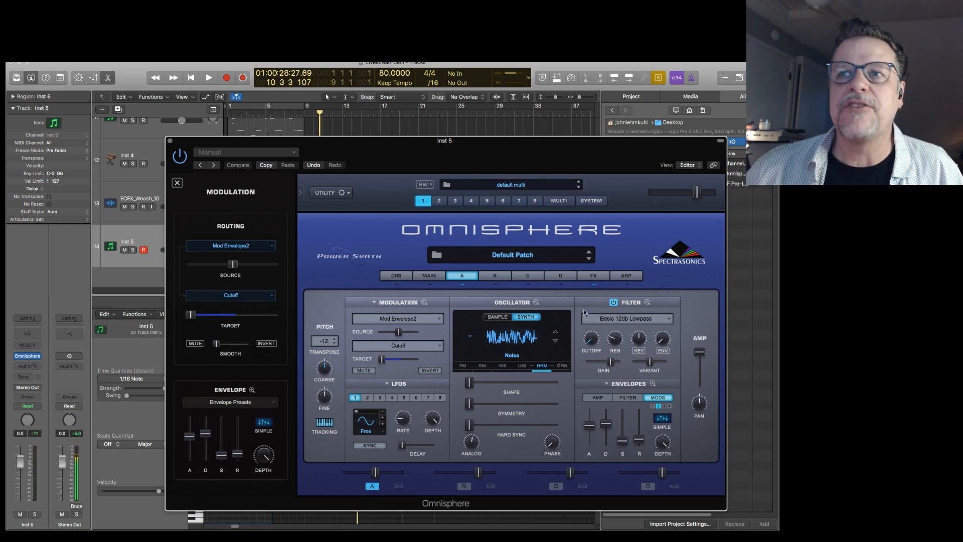
pyautogui.moveTo(399, 143); pyautogui.dragTo(335, 341)
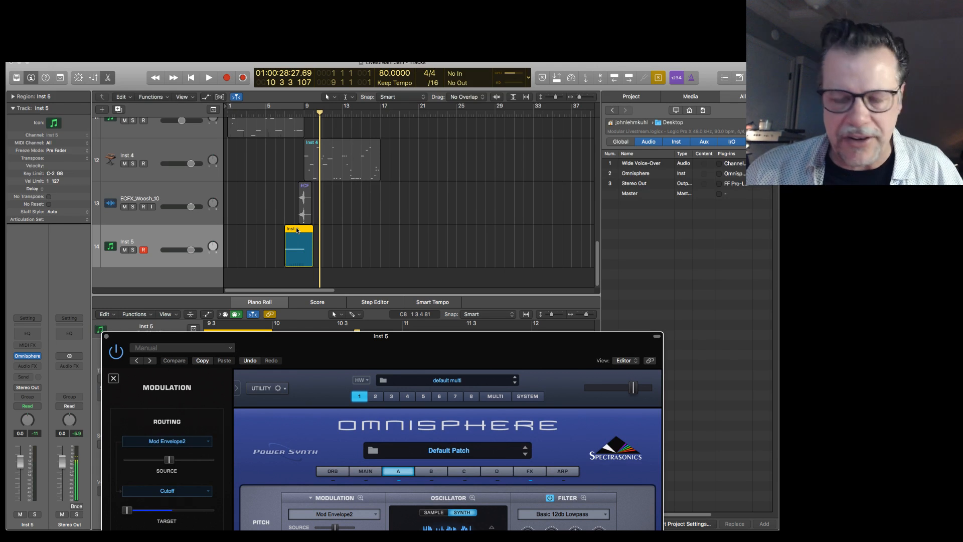
pyautogui.hotkey('ctrl', 's')
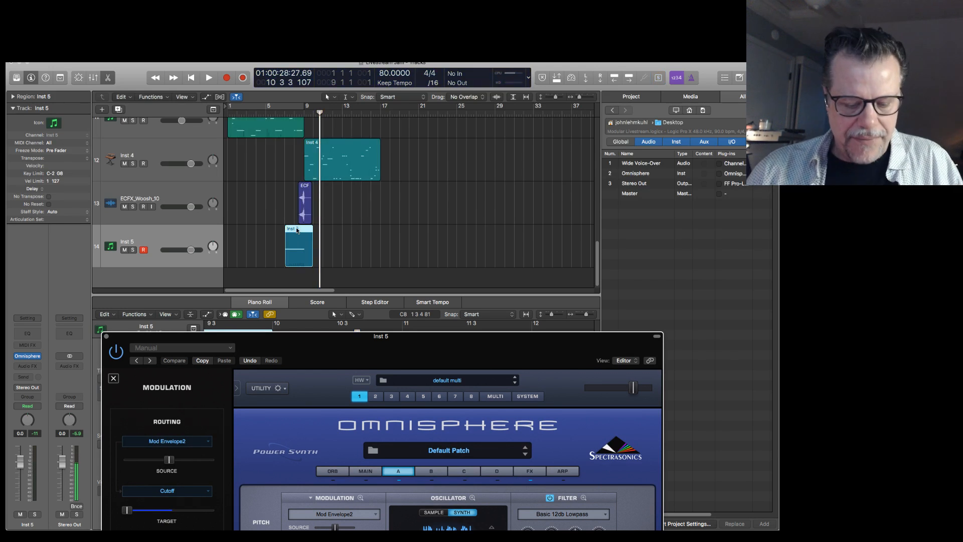
pyautogui.hotkey('shift', 'space')
# Bring the instrument window back and raise layer A's level slightly while the transition plays, stopping playback at bar 9.
pyautogui.moveTo(445, 354); pyautogui.dragTo(455, 160)
pyautogui.moveTo(321, 473); pyautogui.dragTo(330, 482)
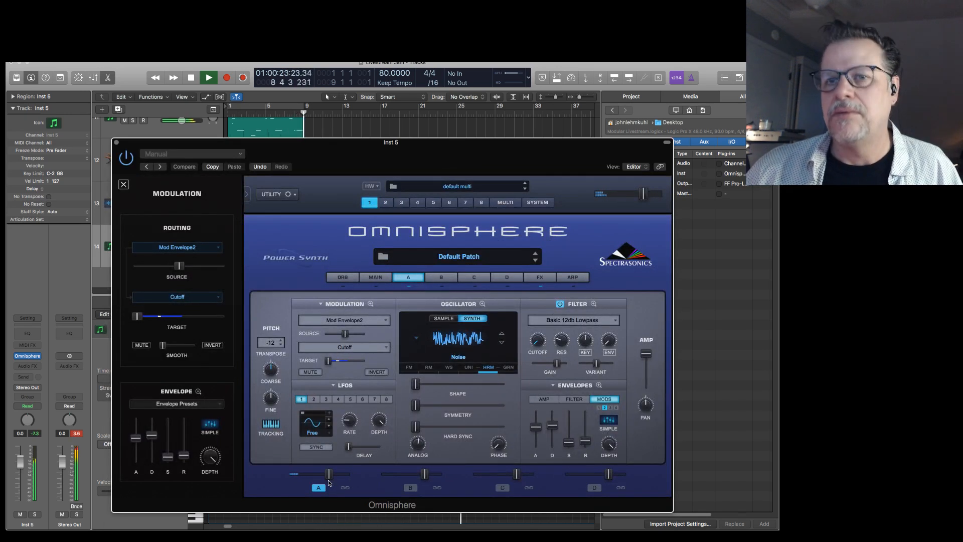
pyautogui.press('space')
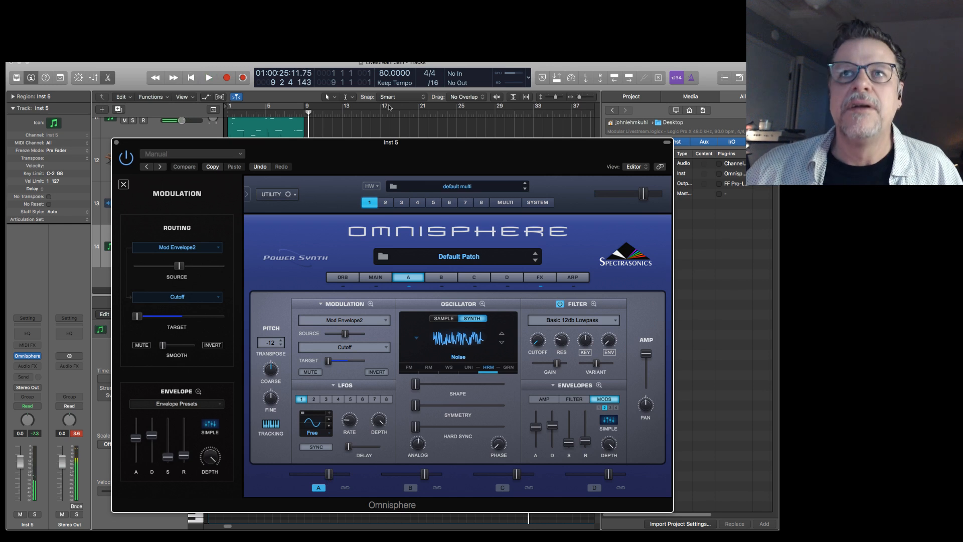
# Set the project tempo to 95 BPM and play the transition from the start of the Inst 5 region.
pyautogui.moveTo(388, 74); pyautogui.dragTo(388, 63)
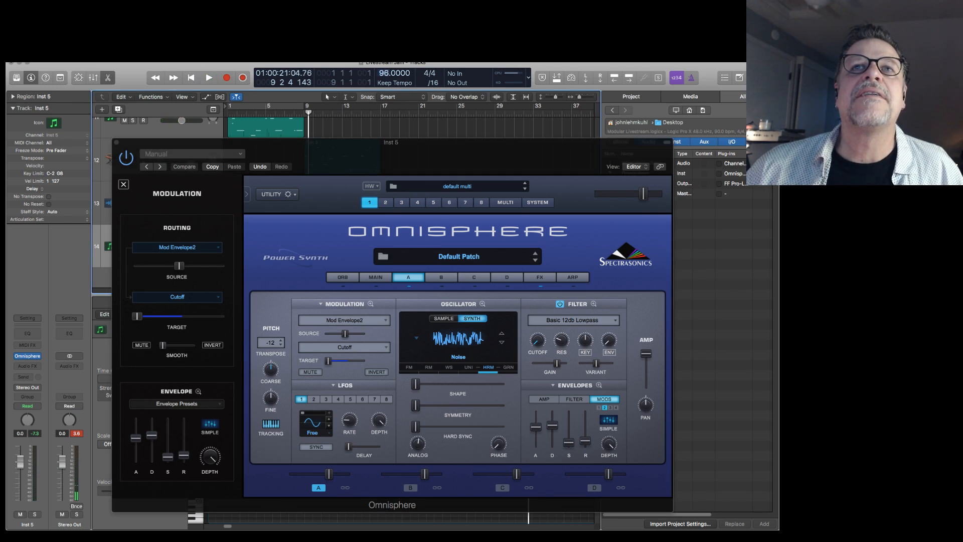
pyautogui.press('space')
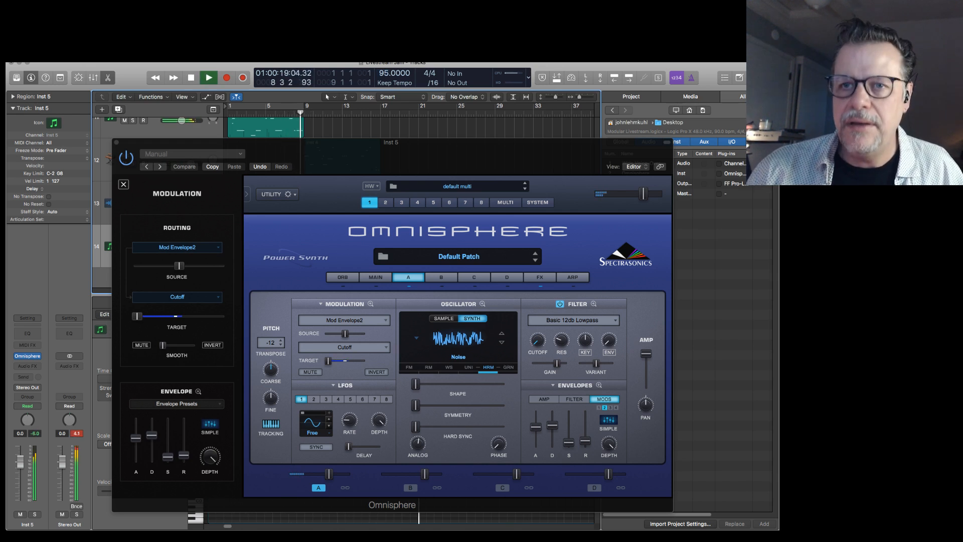
pyautogui.press('space')
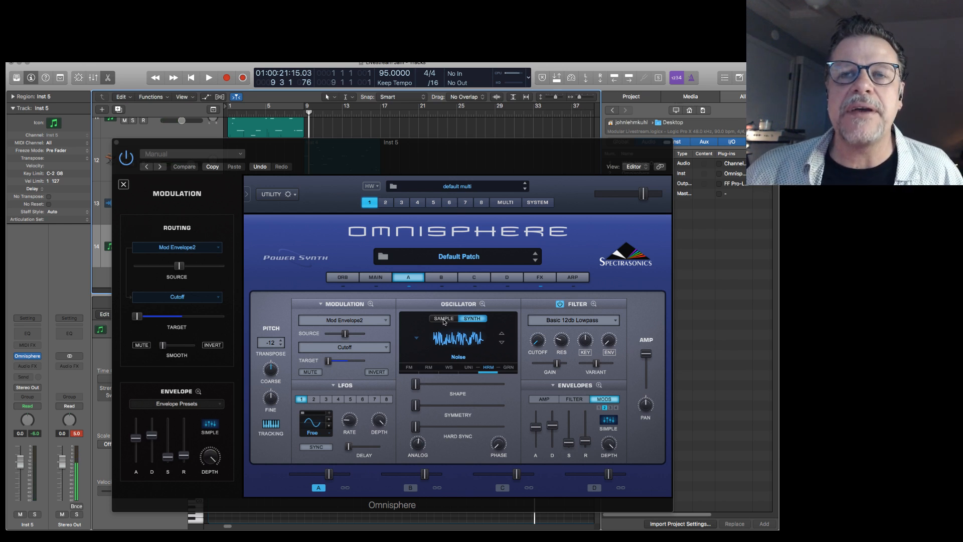
# Switch layer A's oscillator to Sample mode, load Burning Piano Asian Tiger by searching "burning piano", and raise the layer's level.
pyautogui.click(444, 319)
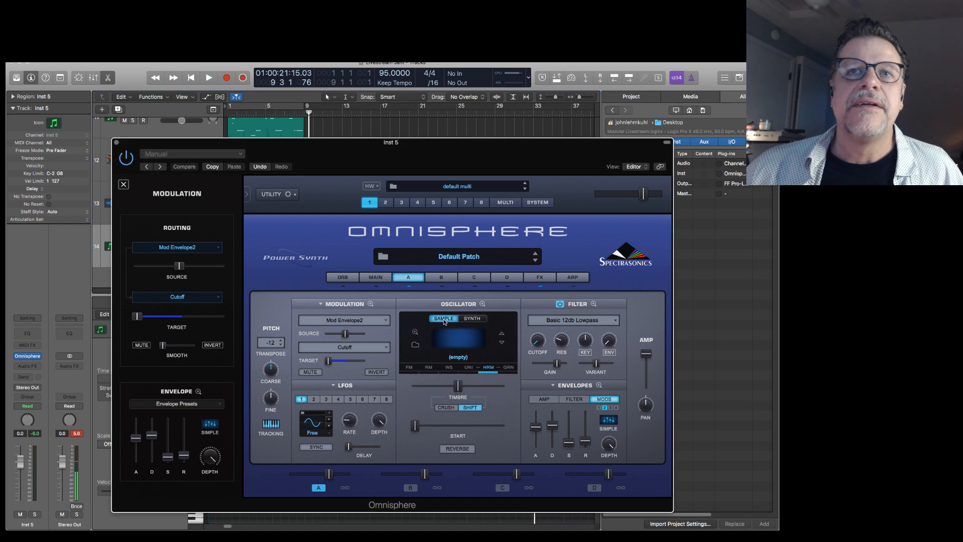
pyautogui.click(415, 346)
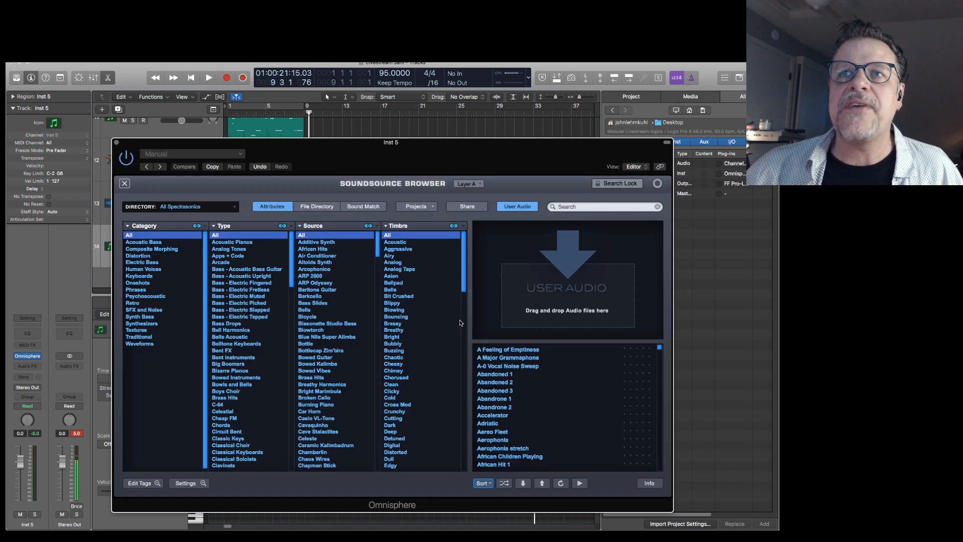
pyautogui.click(588, 206)
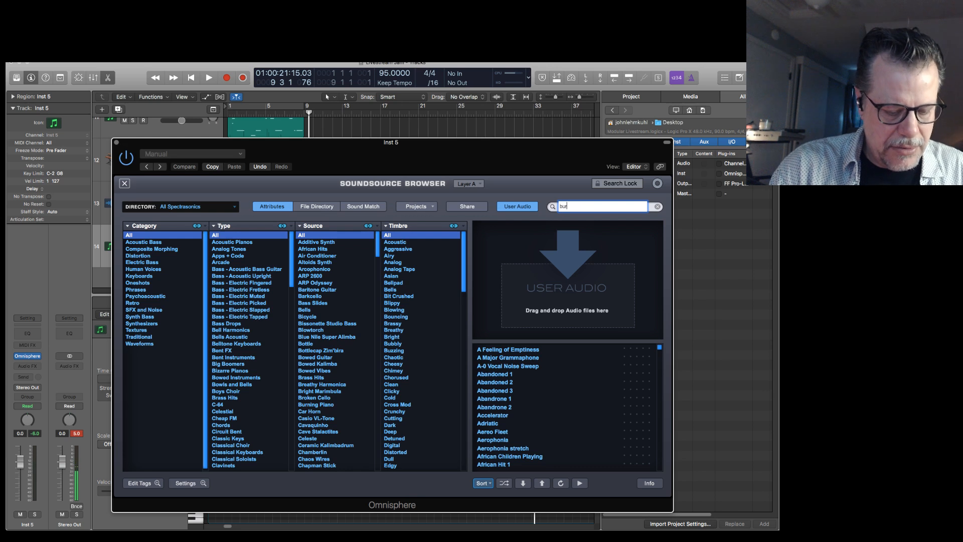
pyautogui.press('Return')
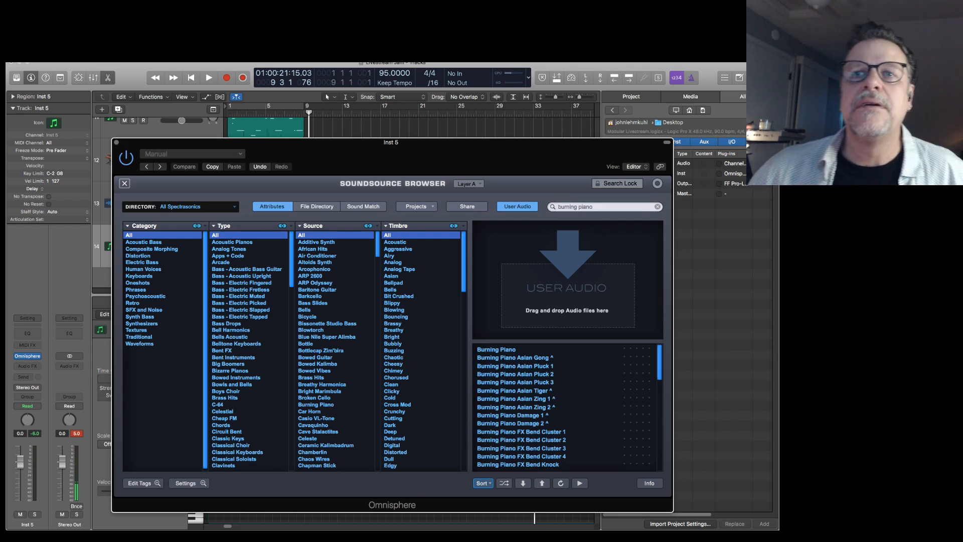
pyautogui.click(541, 392)
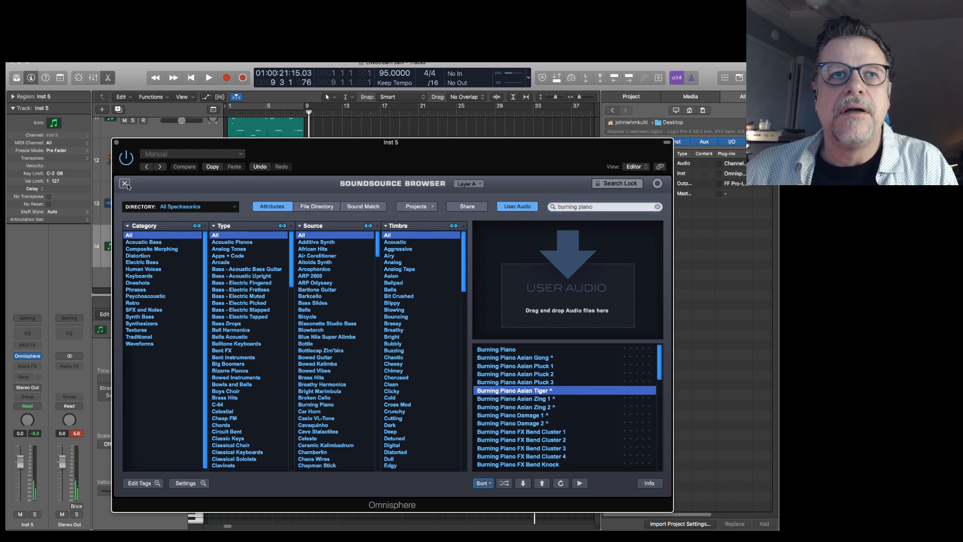
pyautogui.click(125, 183)
pyautogui.moveTo(327, 479); pyautogui.dragTo(339, 477)
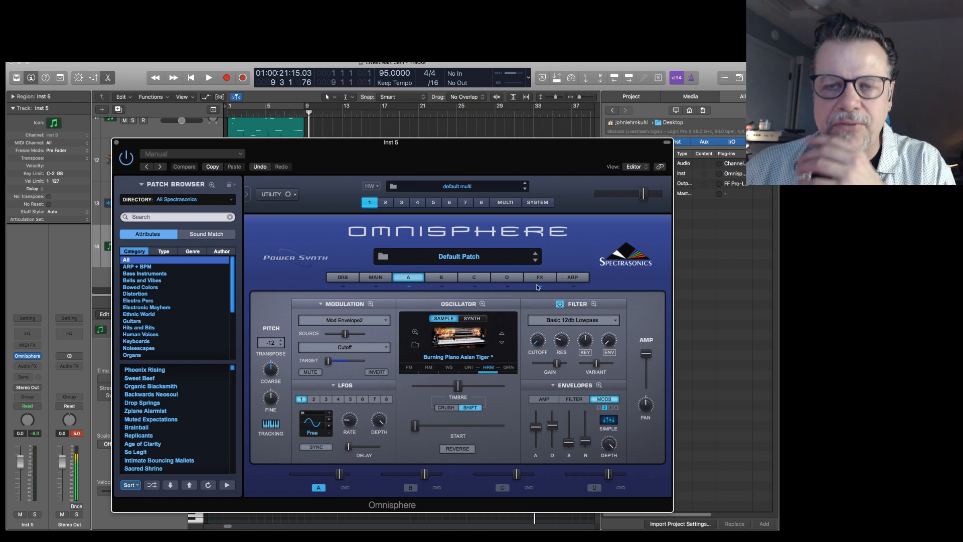
# Replace layer A's sample with Burning Piano Damage 1.
pyautogui.click(414, 344)
pyautogui.click(527, 408)
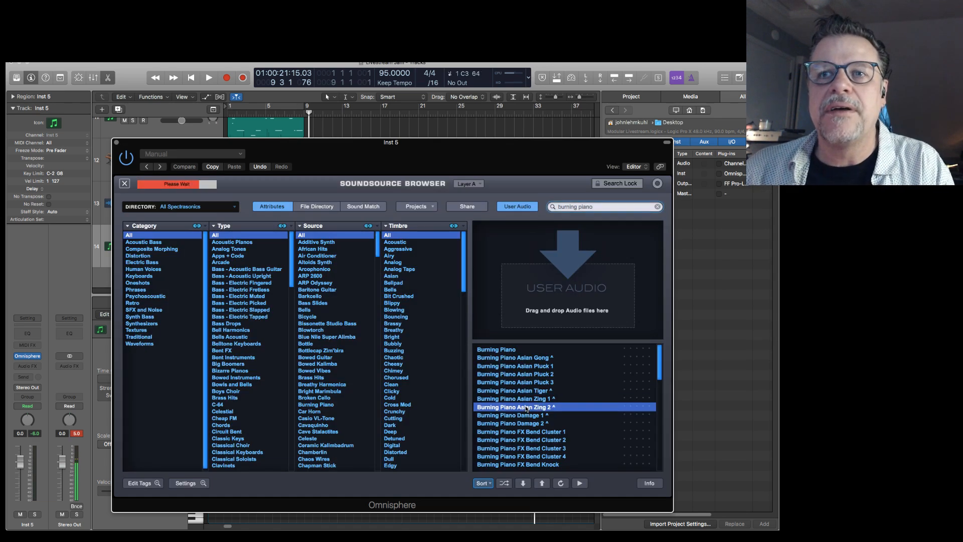
pyautogui.click(529, 415)
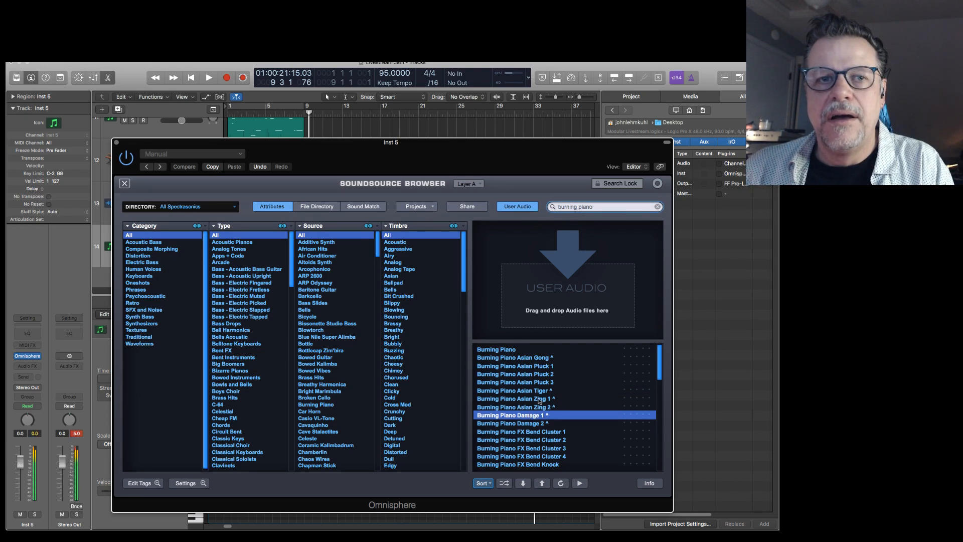
pyautogui.click(125, 184)
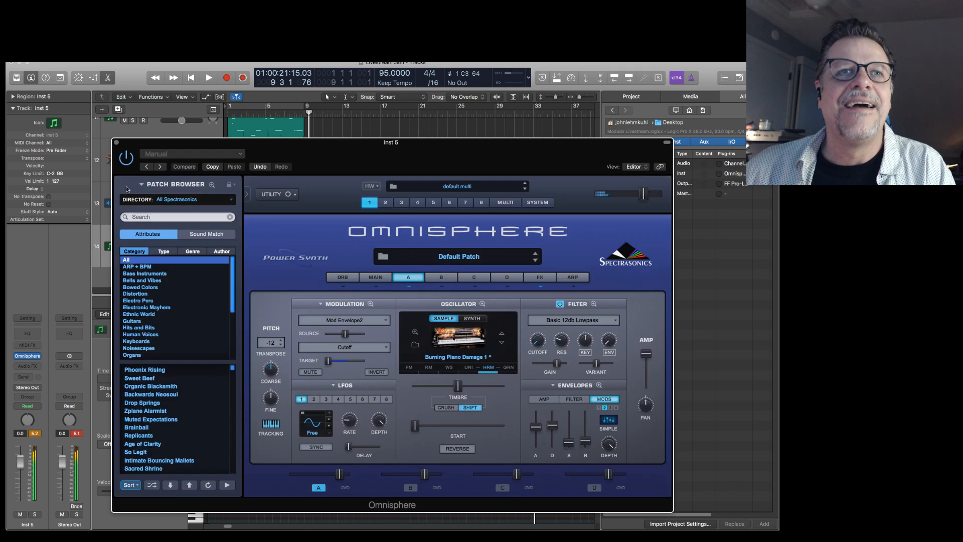
# Lower layer A's level and play the transition into bar 9 with the burning piano sample.
pyautogui.moveTo(343, 476); pyautogui.dragTo(338, 473)
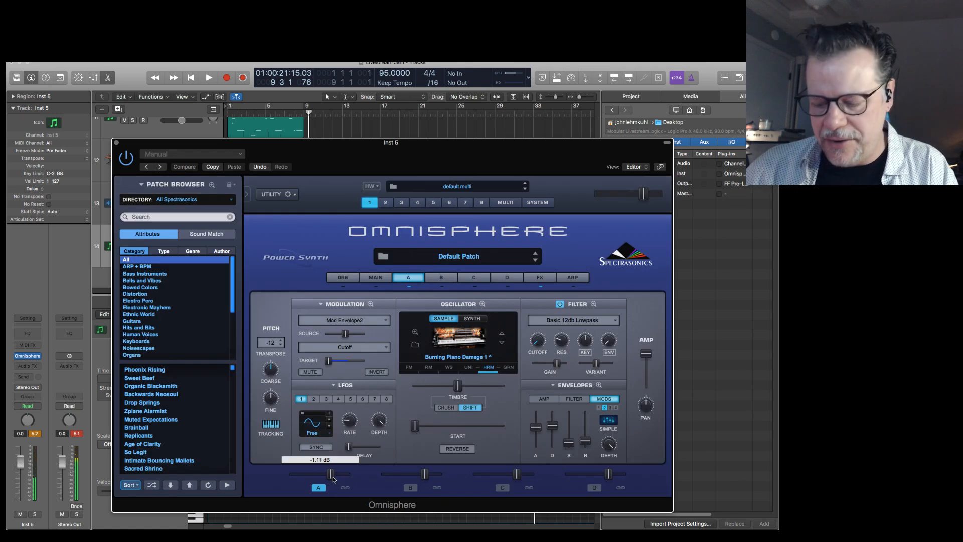
pyautogui.press('space')
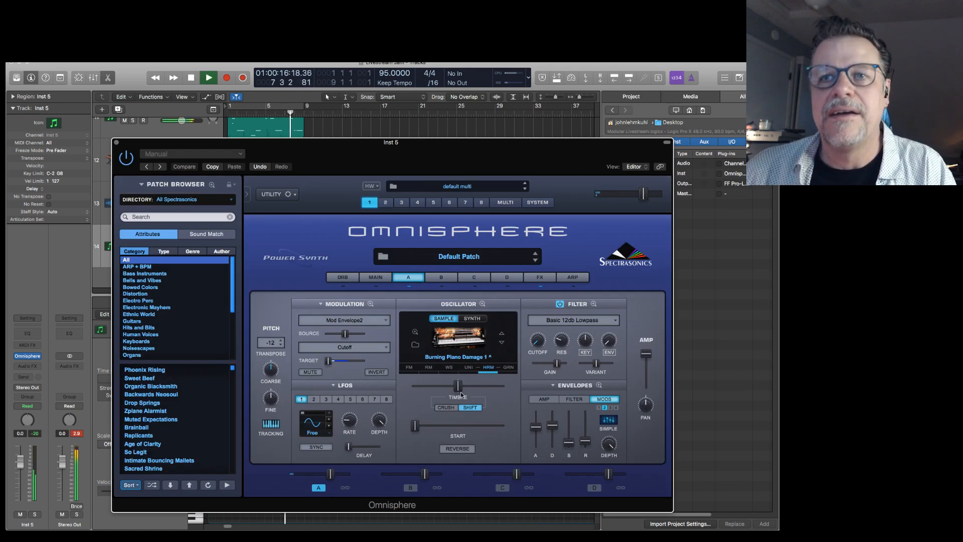
pyautogui.moveTo(330, 476); pyautogui.dragTo(320, 476)
pyautogui.press('space')
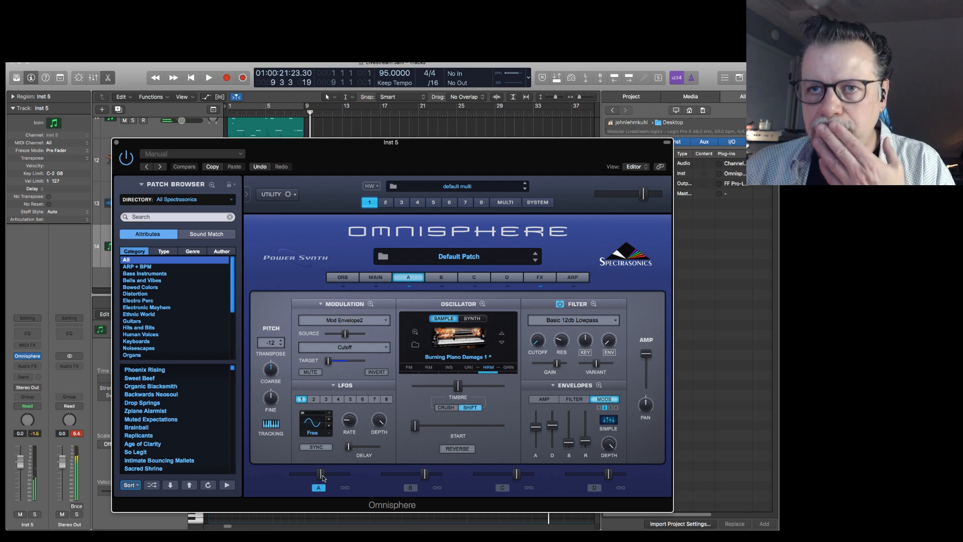
# Search the soundsources for "phr", load PHR - Blues Story 2 into layer A, and close the browser.
pyautogui.click(417, 346)
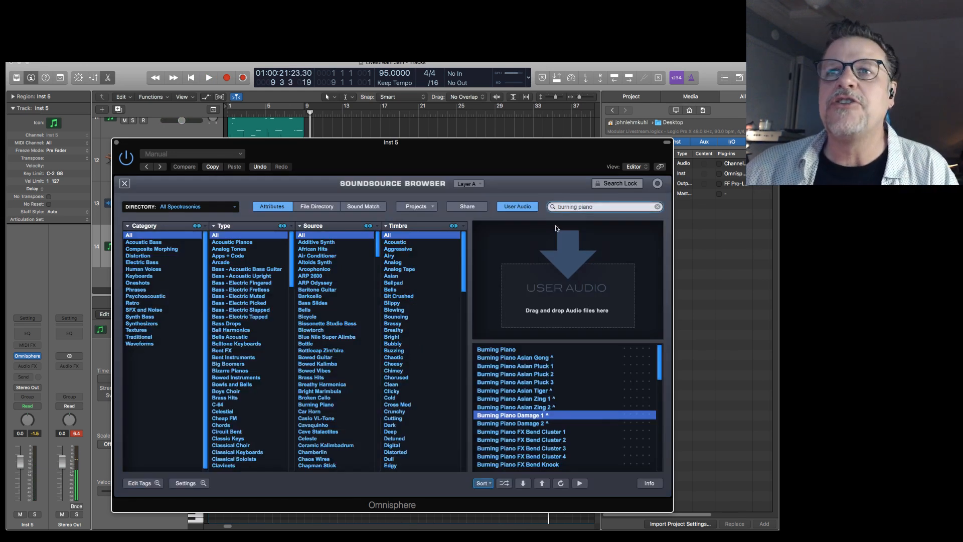
pyautogui.click(580, 208)
pyautogui.press('BackSpace')
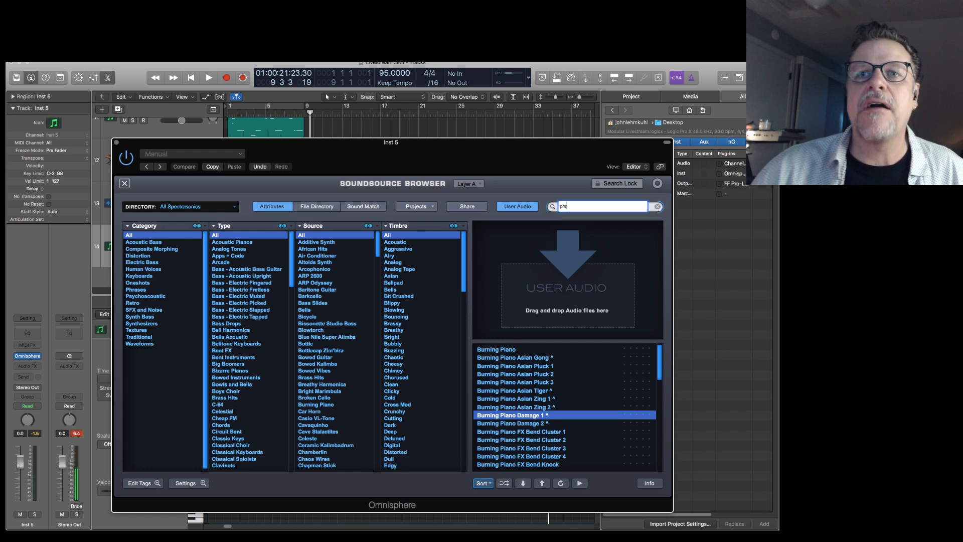
pyautogui.press('Return')
pyautogui.moveTo(660, 347); pyautogui.dragTo(658, 385)
pyautogui.scroll(-3, 576, 397)
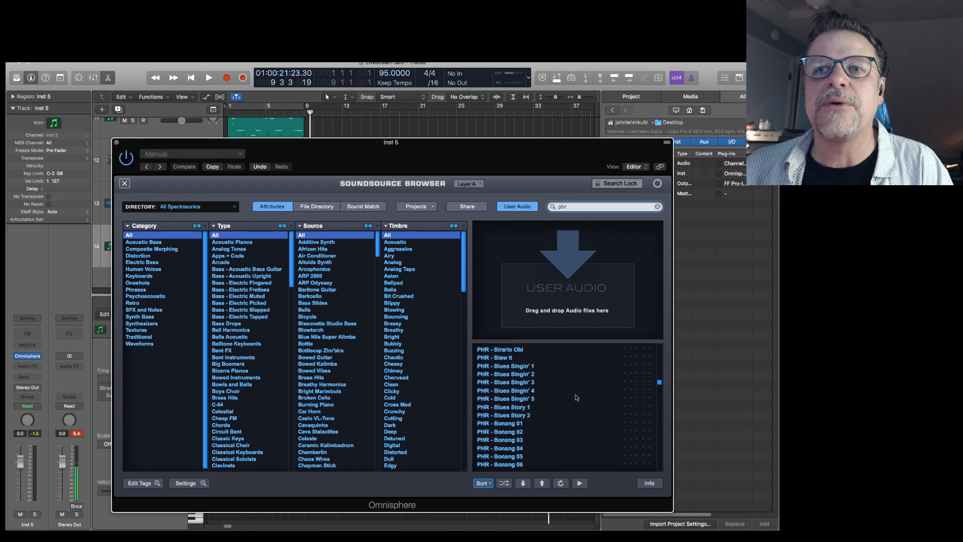
pyautogui.click(511, 415)
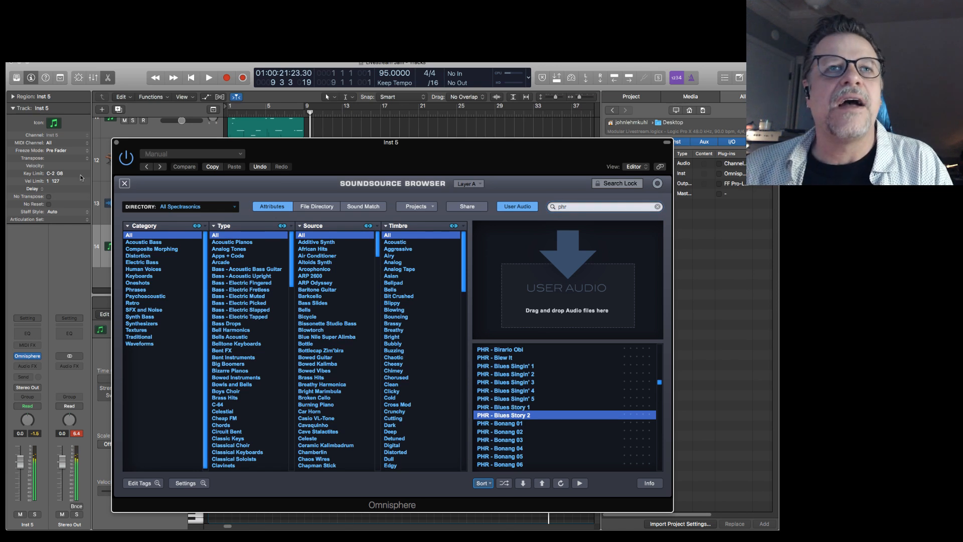
pyautogui.click(124, 183)
# Increase the source amount of the Mod Envelope2 cutoff modulation, and raise layer A's level while playing the transition.
pyautogui.moveTo(345, 335); pyautogui.dragTo(360, 335)
pyautogui.press('space')
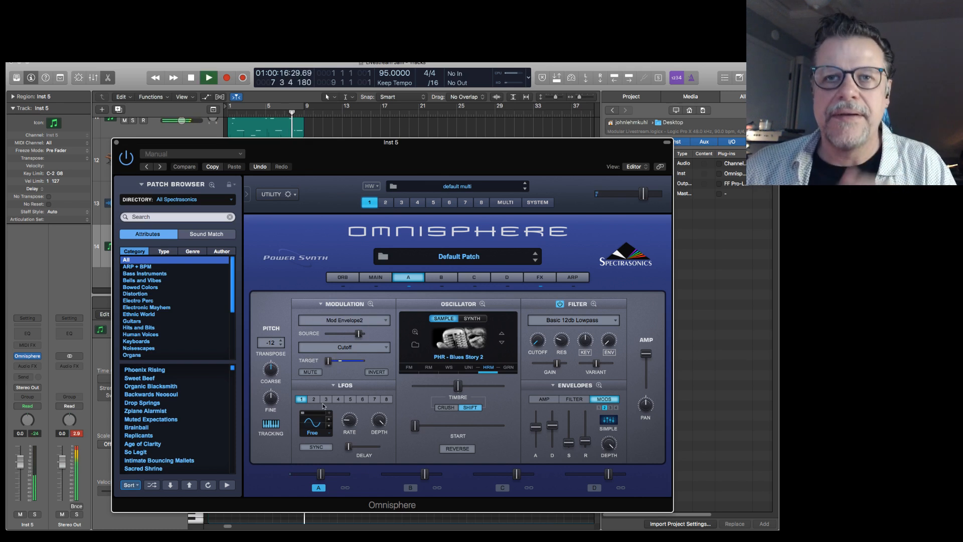
pyautogui.moveTo(320, 474); pyautogui.dragTo(339, 478)
pyautogui.press('space')
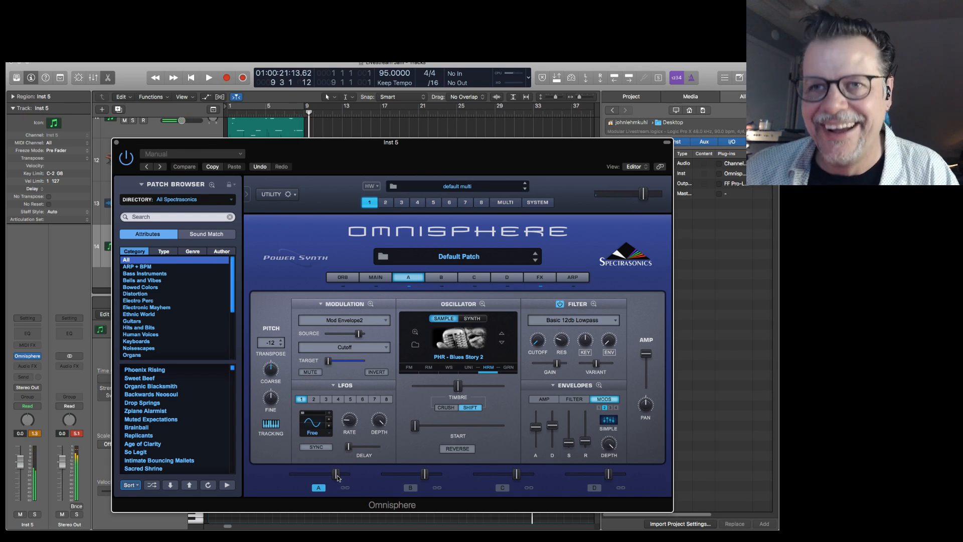
# Advance layer A's sample to PHR - Bonang 05 and play the transition, fine-tuning the layer's level.
pyautogui.click(502, 344)
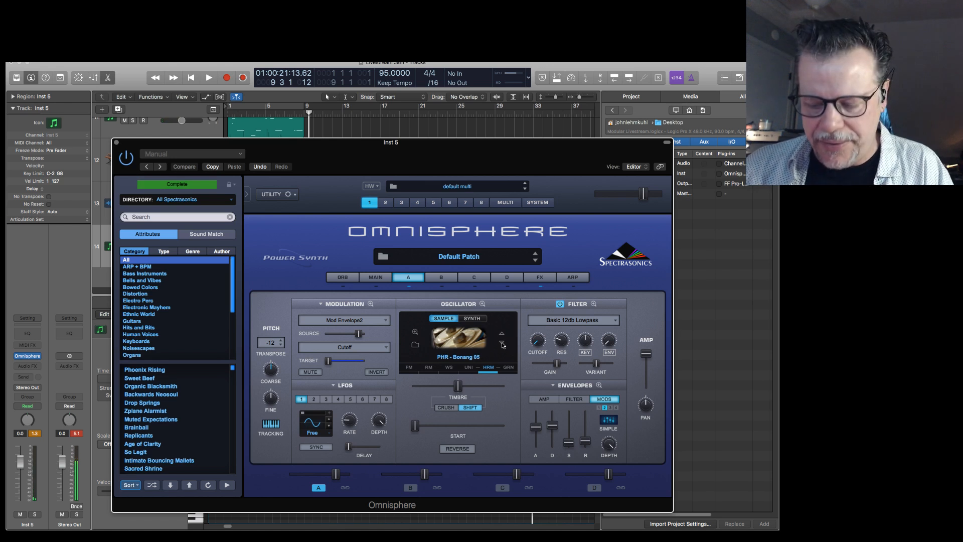
pyautogui.press('space')
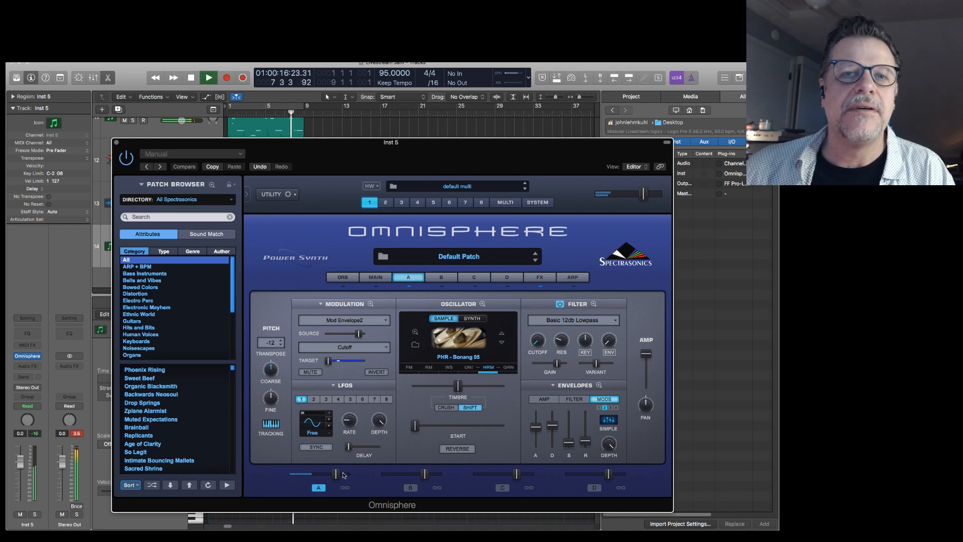
pyautogui.moveTo(337, 474); pyautogui.dragTo(336, 476)
pyautogui.press('space')
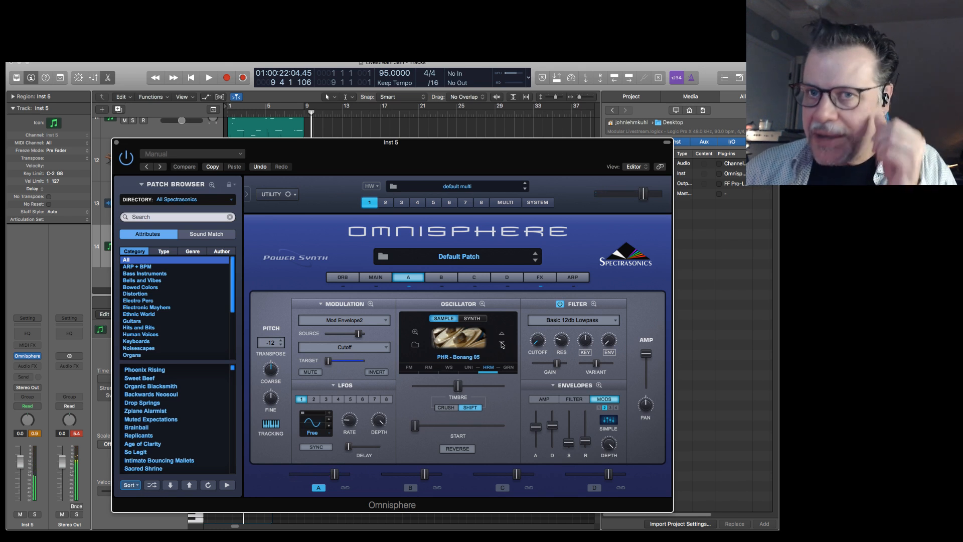
# Enable Boost ring modulation on layer A with near-maximum depth, a lowered frequency and the ARP 2600 Pulse modulator, and leave the zoom view.
pyautogui.click(427, 369)
pyautogui.click(406, 337)
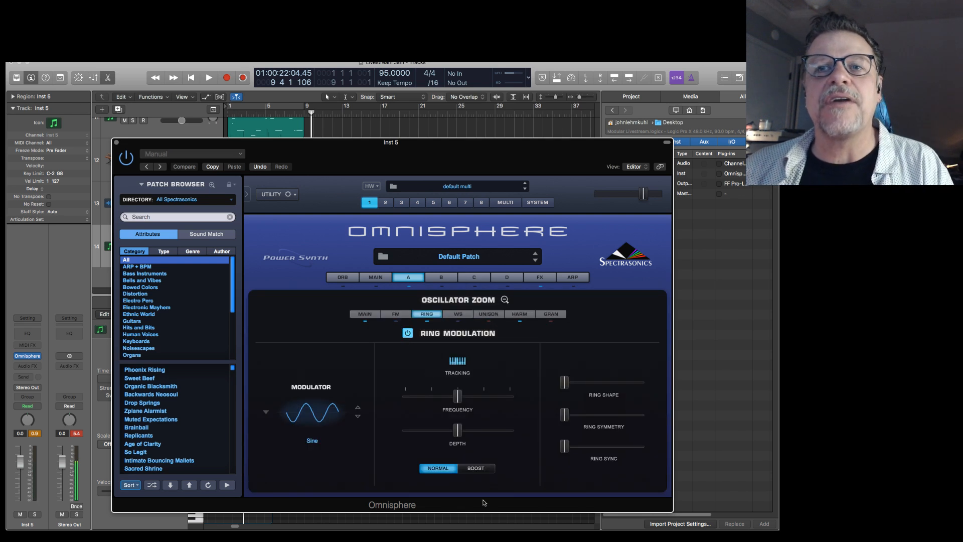
pyautogui.click(483, 468)
pyautogui.moveTo(456, 430); pyautogui.dragTo(510, 430)
pyautogui.moveTo(457, 396); pyautogui.dragTo(420, 399)
pyautogui.click(359, 417)
pyautogui.click(359, 417)
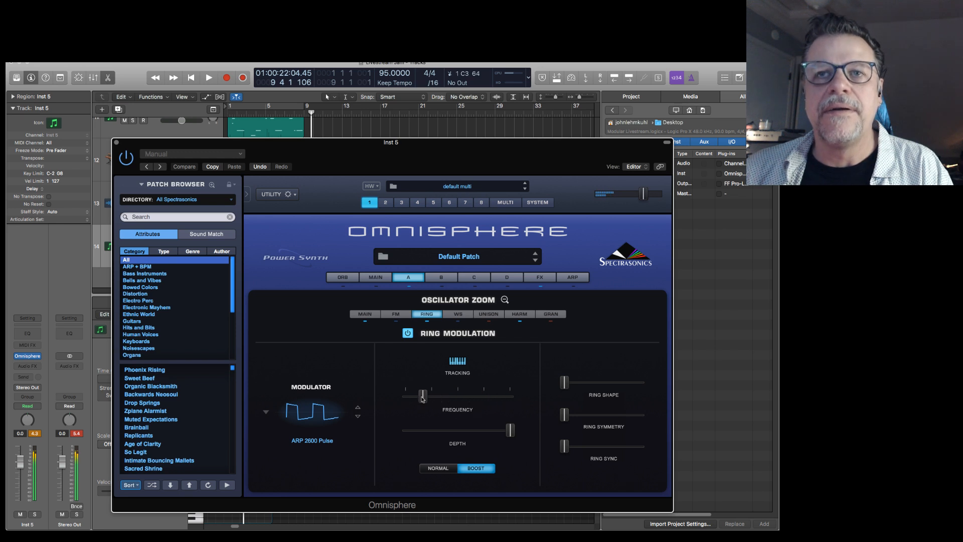
pyautogui.click(412, 303)
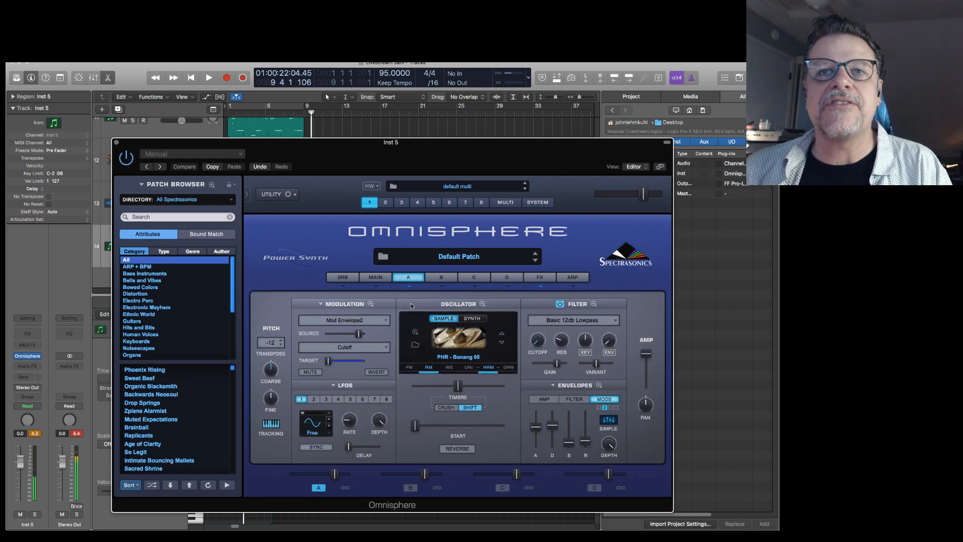
# Modulate layer A's ring modulation frequency with Mod Envelope1, and leave the oscillator zoom view.
pyautogui.moveTo(276, 360)
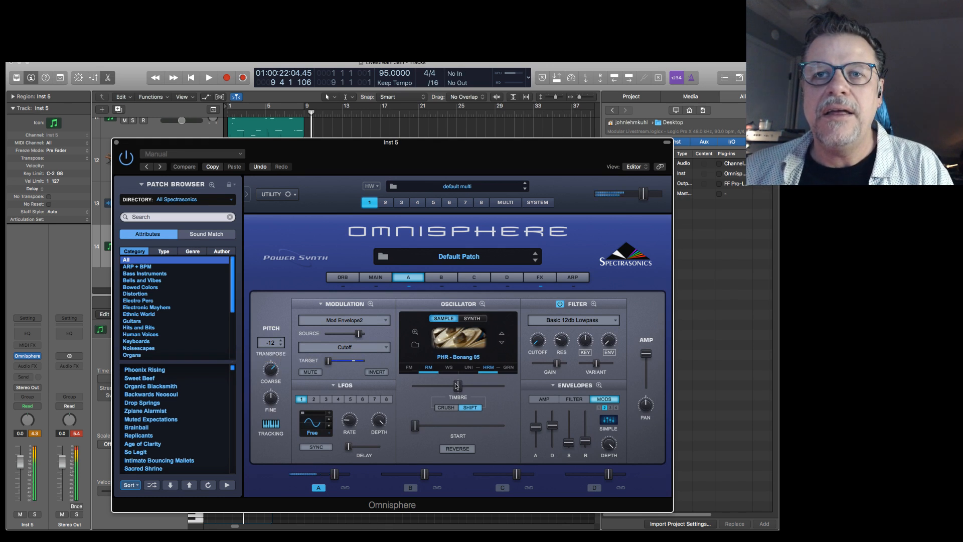
pyautogui.click(428, 367)
pyautogui.rightClick(416, 397)
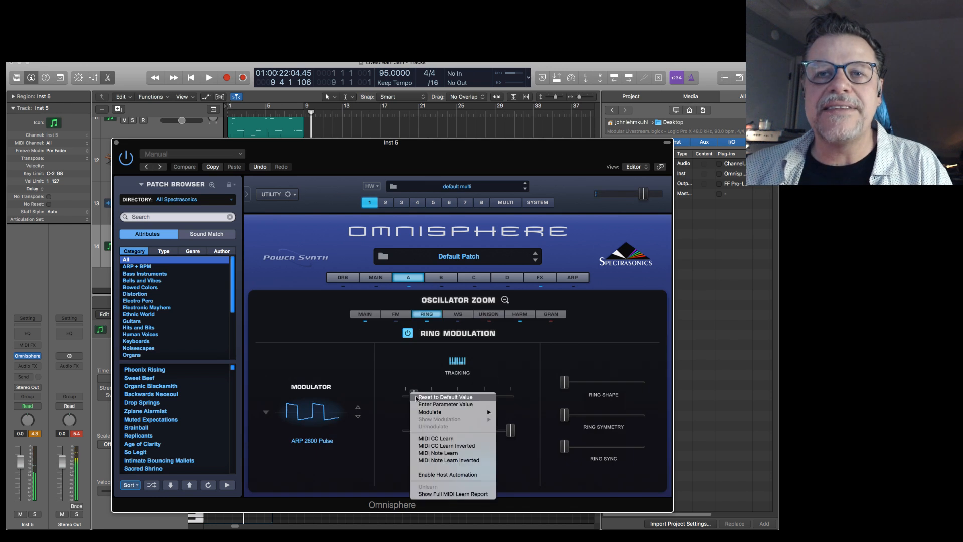
pyautogui.moveTo(437, 414)
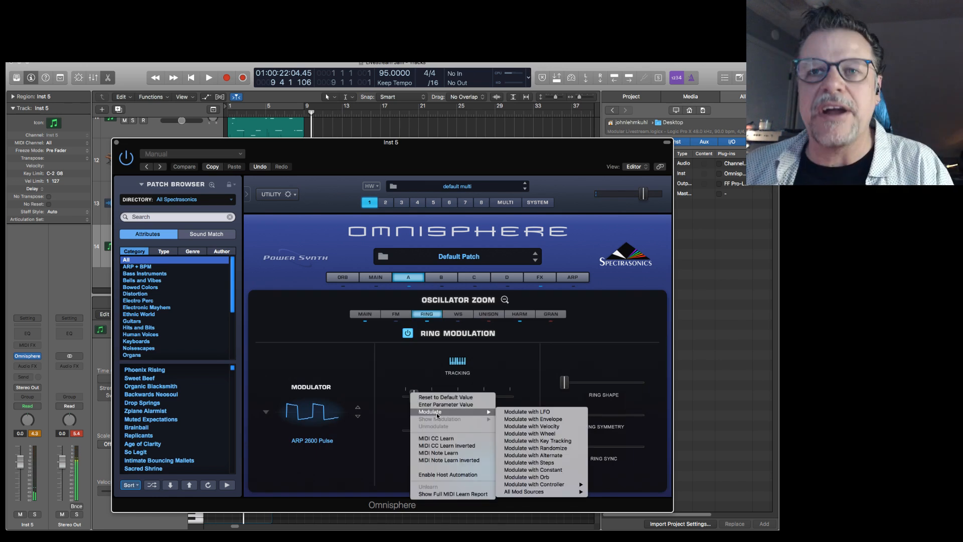
pyautogui.moveTo(547, 491)
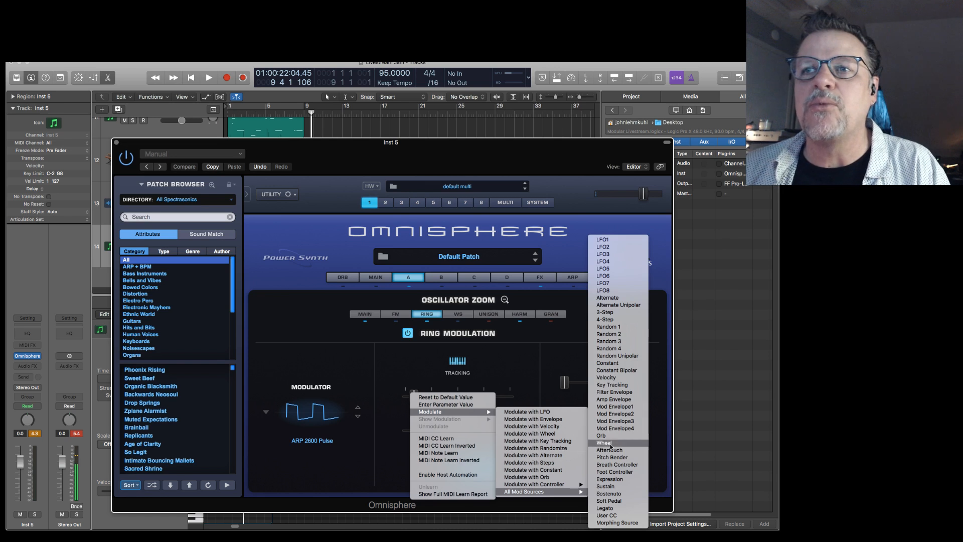
pyautogui.click(616, 407)
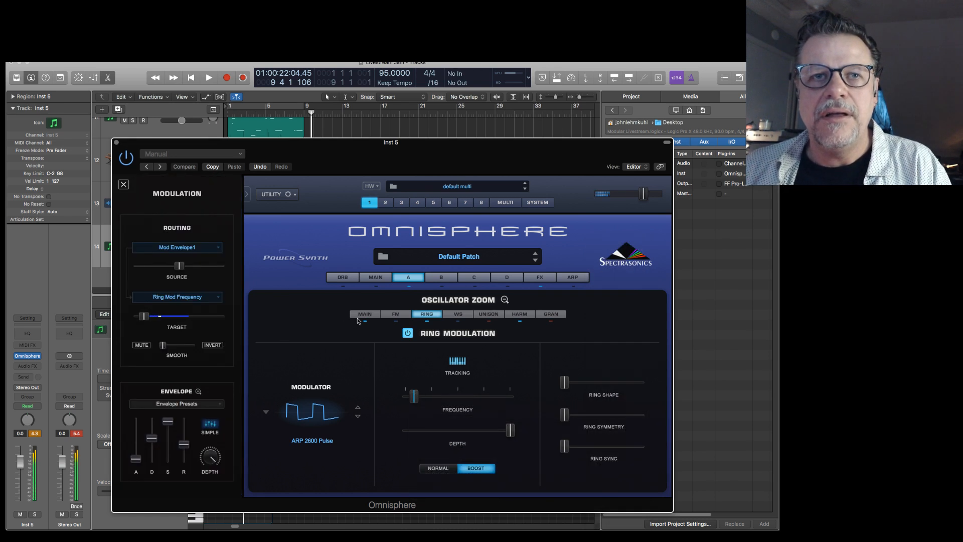
pyautogui.click(432, 299)
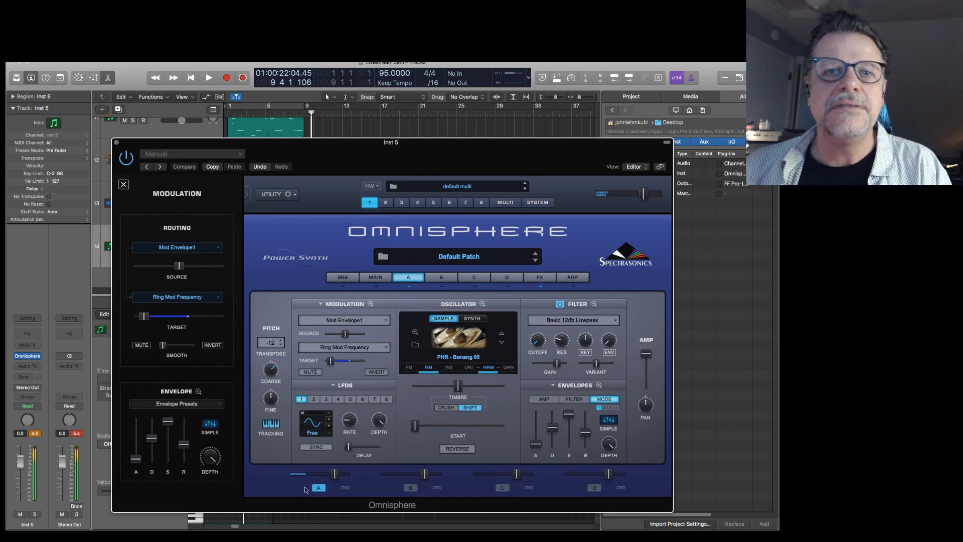
# Lower layer A's level slightly and play the transition into bar 9.
pyautogui.moveTo(334, 477); pyautogui.dragTo(327, 478)
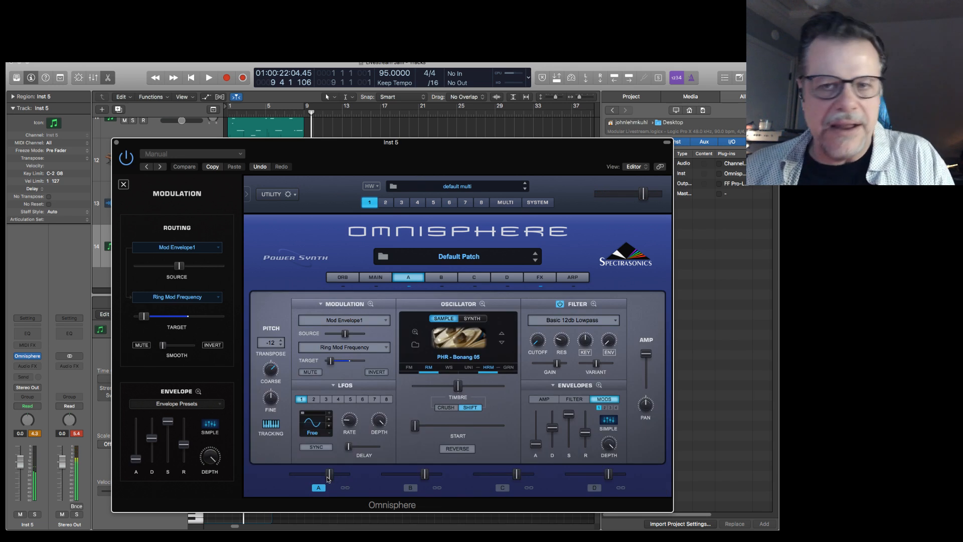
pyautogui.press('space')
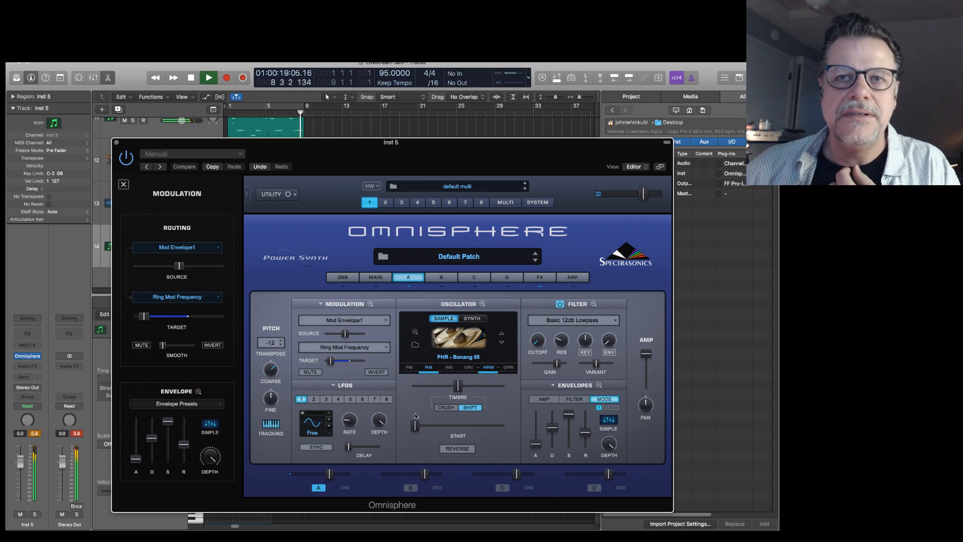
pyautogui.press('space')
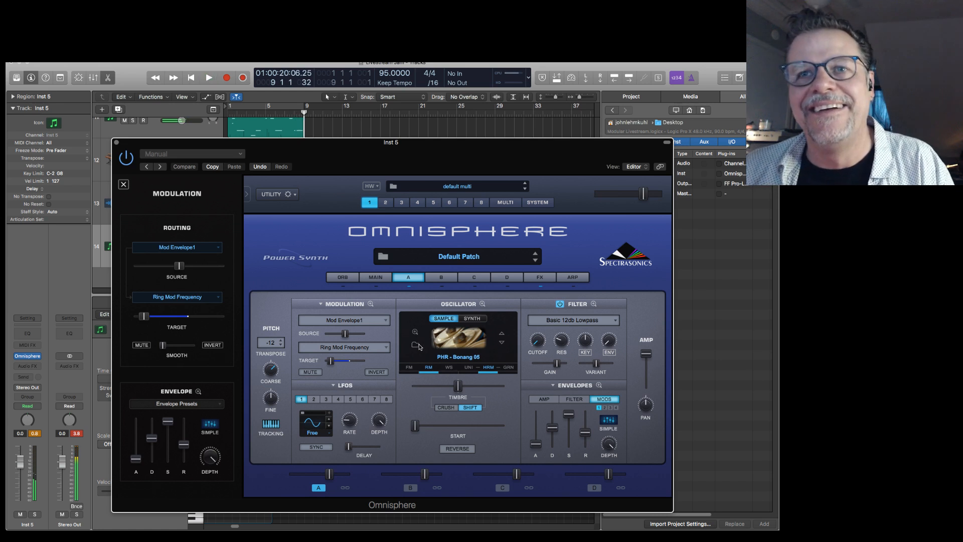
# Search the soundsources for "hit", load Burning Piano SFX Hit 6 into layer A, and close the browser.
pyautogui.click(415, 344)
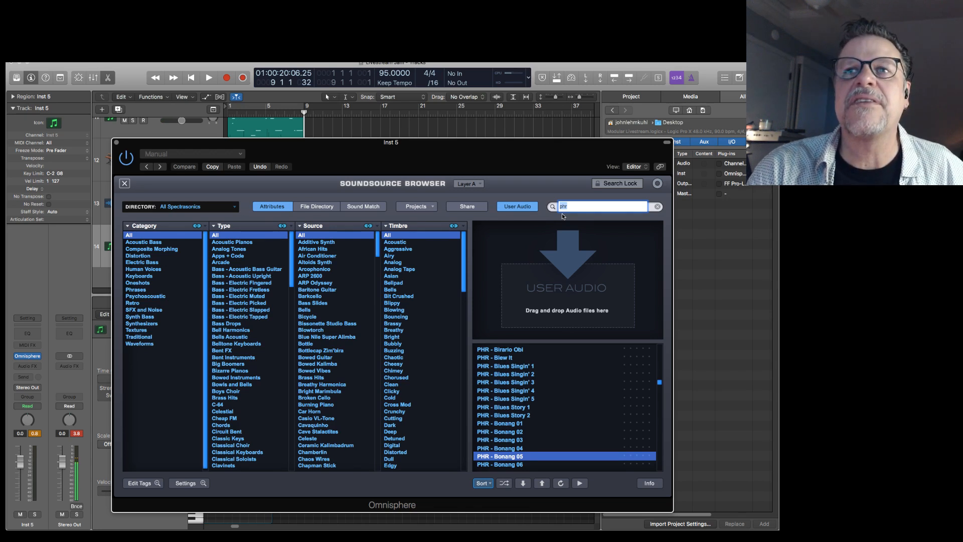
pyautogui.write('hit')
pyautogui.press('Return')
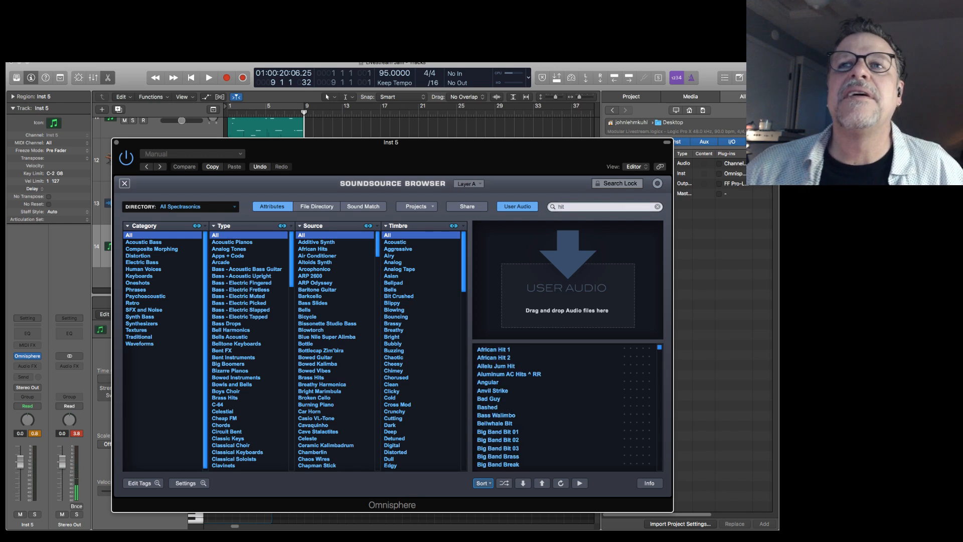
pyautogui.scroll(-5, 527, 426)
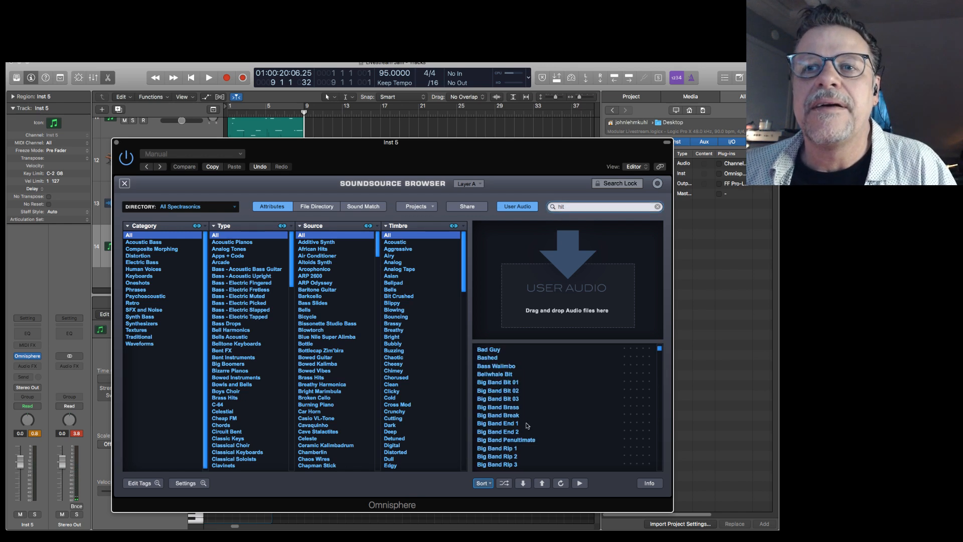
pyautogui.scroll(-5, 527, 426)
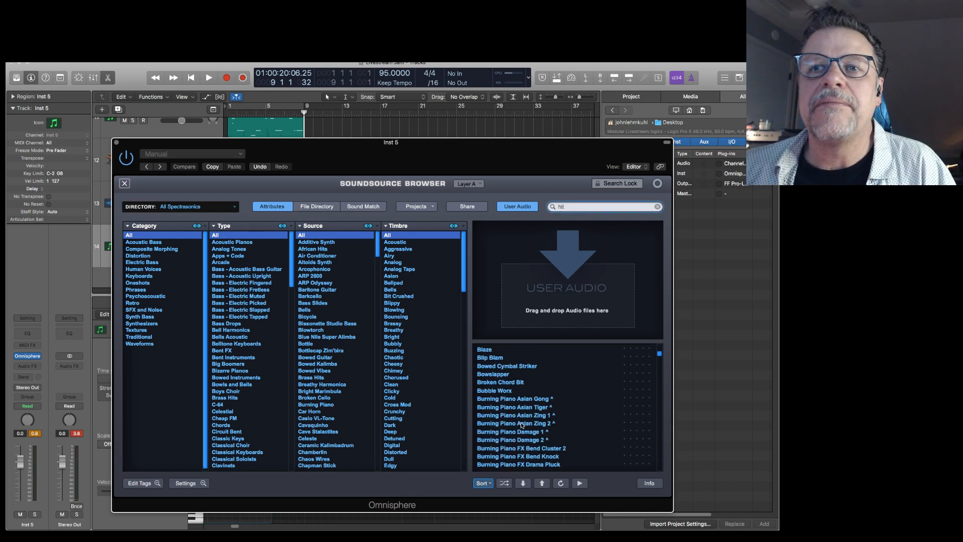
pyautogui.scroll(-5, 521, 423)
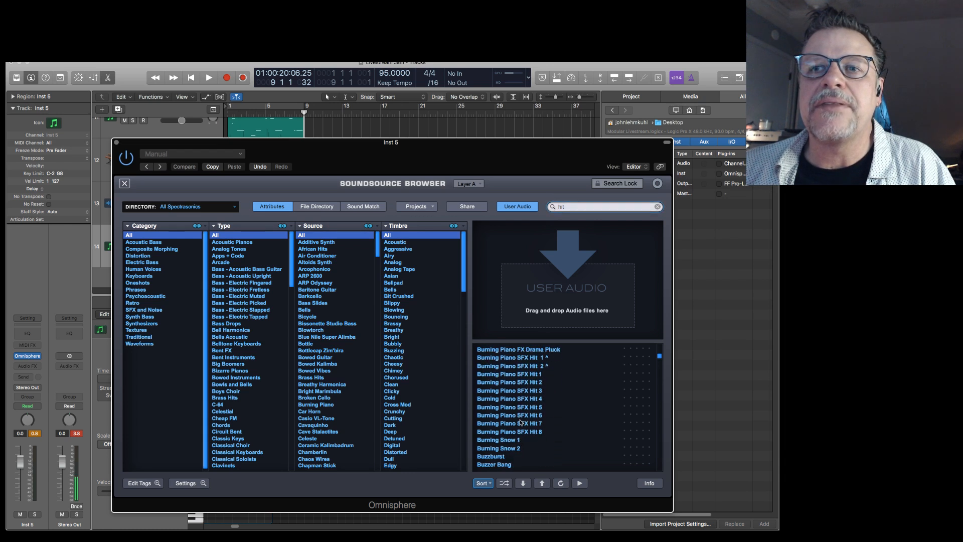
pyautogui.click(521, 414)
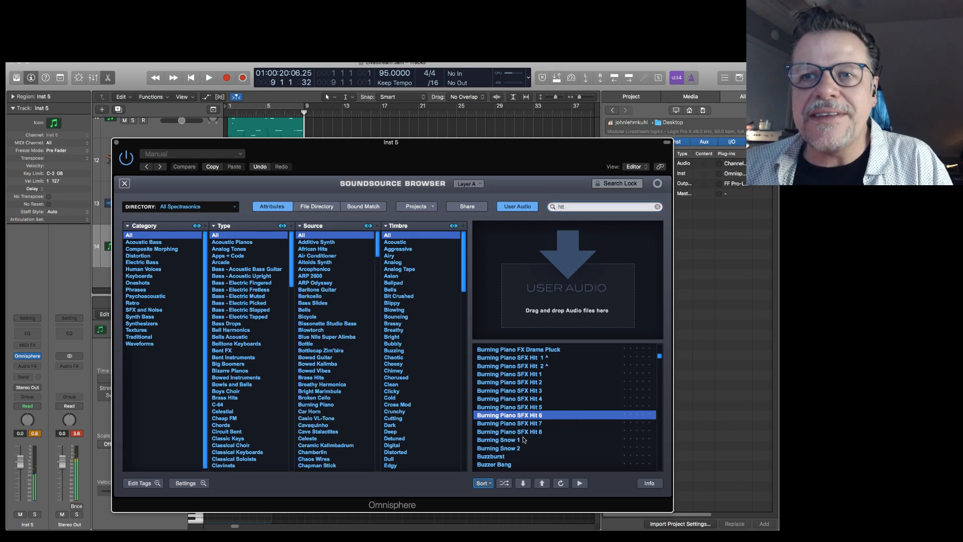
pyautogui.click(125, 184)
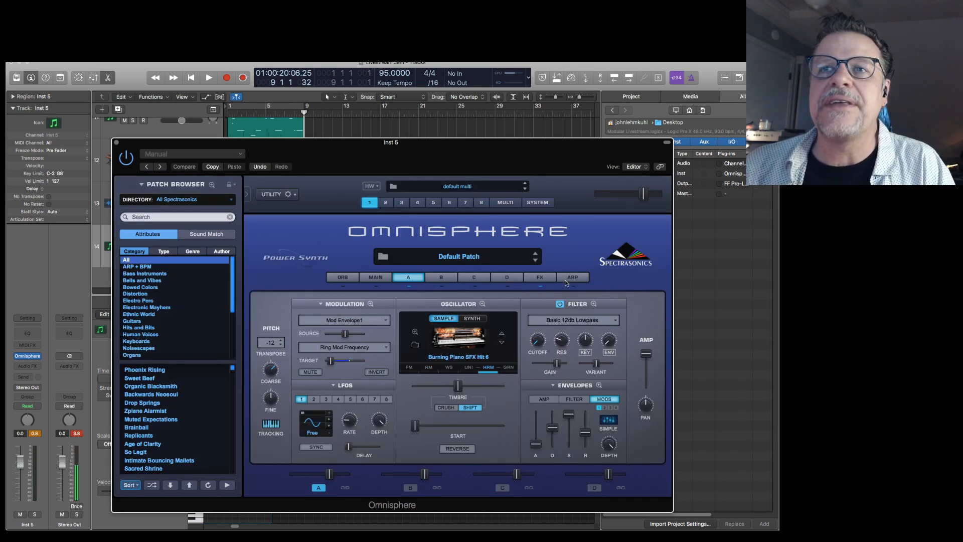
# Compare layer A with its filter bypassed, restore the filter, and switch ring modulation back on.
pyautogui.click(559, 304)
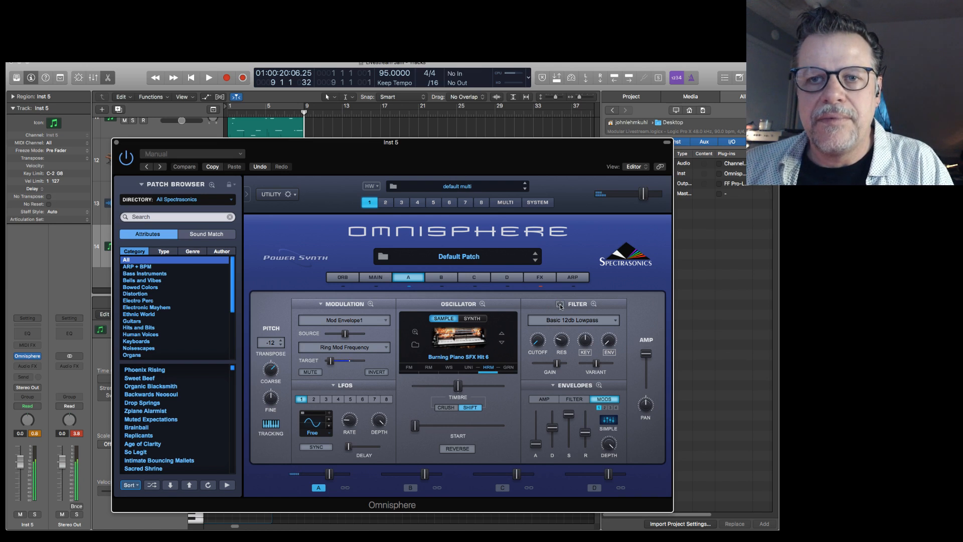
pyautogui.click(559, 304)
pyautogui.click(428, 368)
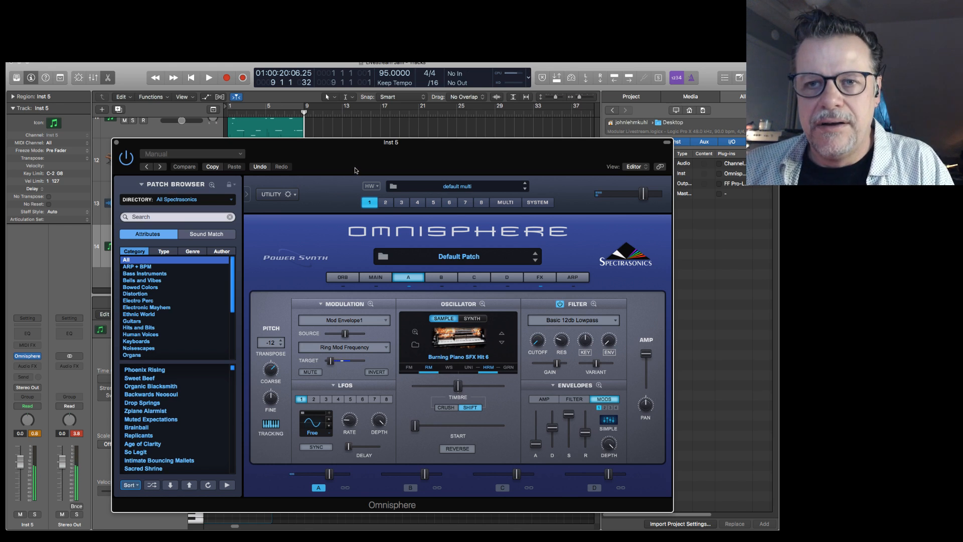
# Change layer A's ring modulation modulator to Juno 60 Sub PWM.
pyautogui.click(428, 367)
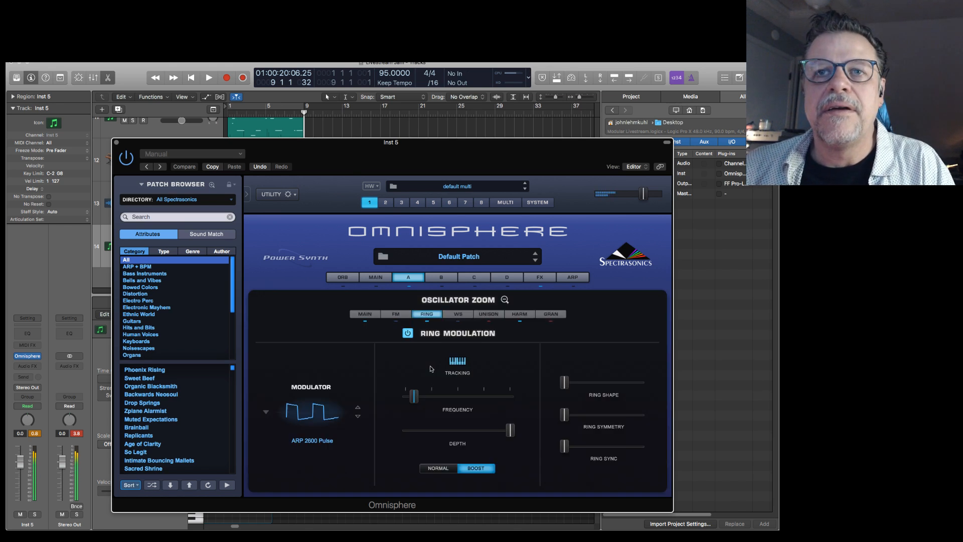
pyautogui.click(358, 416)
pyautogui.click(358, 417)
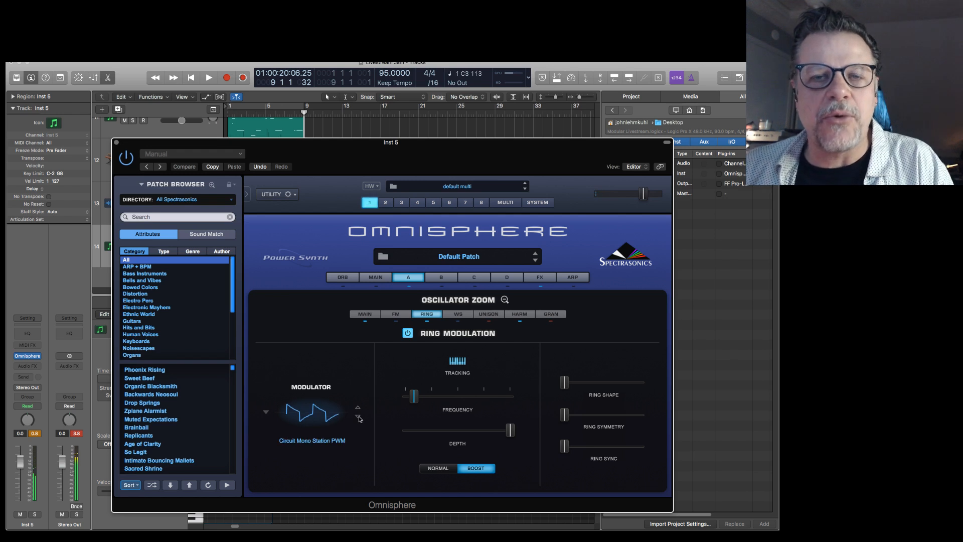
pyautogui.click(358, 416)
pyautogui.click(358, 417)
pyautogui.click(358, 417)
pyautogui.click(358, 416)
pyautogui.click(358, 417)
pyautogui.click(358, 417)
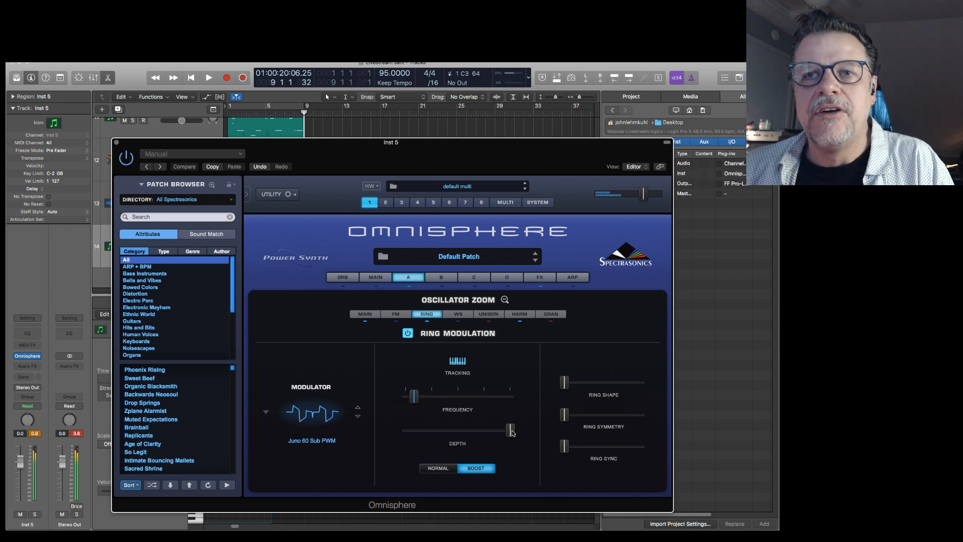
# Reduce the ring modulation depth to a low level, modulate it with Mod Envelope1, and increase that modulation's source amount.
pyautogui.moveTo(507, 428)
pyautogui.moveTo(508, 429); pyautogui.dragTo(412, 429)
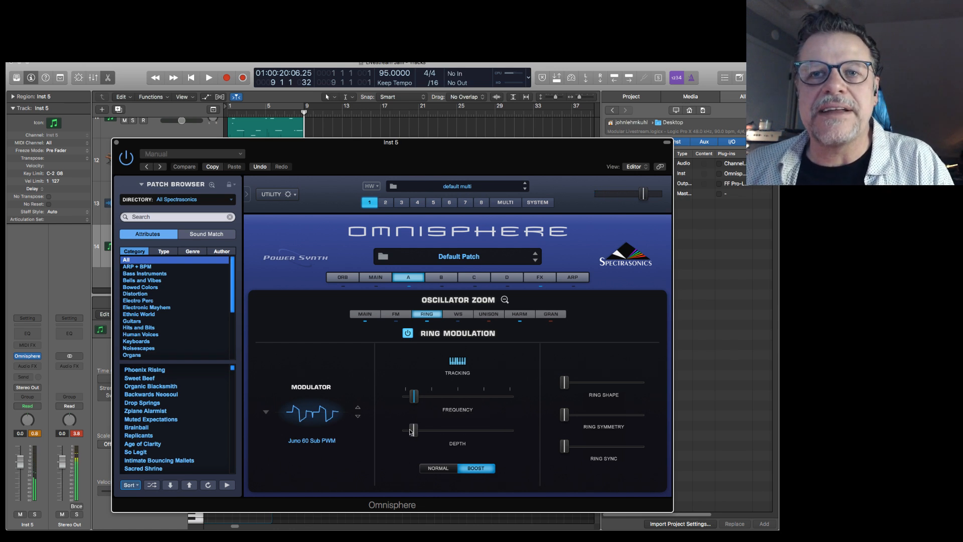
pyautogui.rightClick(410, 429)
pyautogui.moveTo(437, 447)
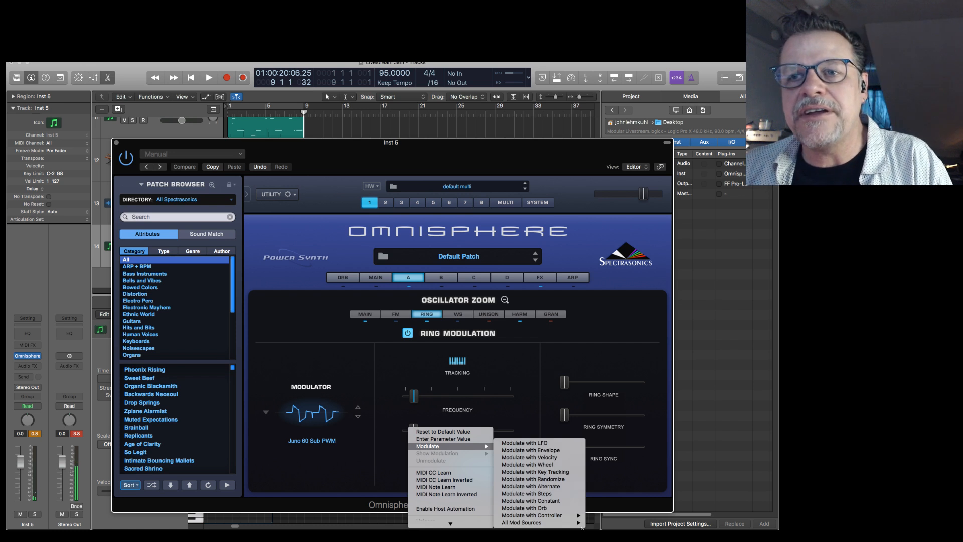
pyautogui.moveTo(562, 522)
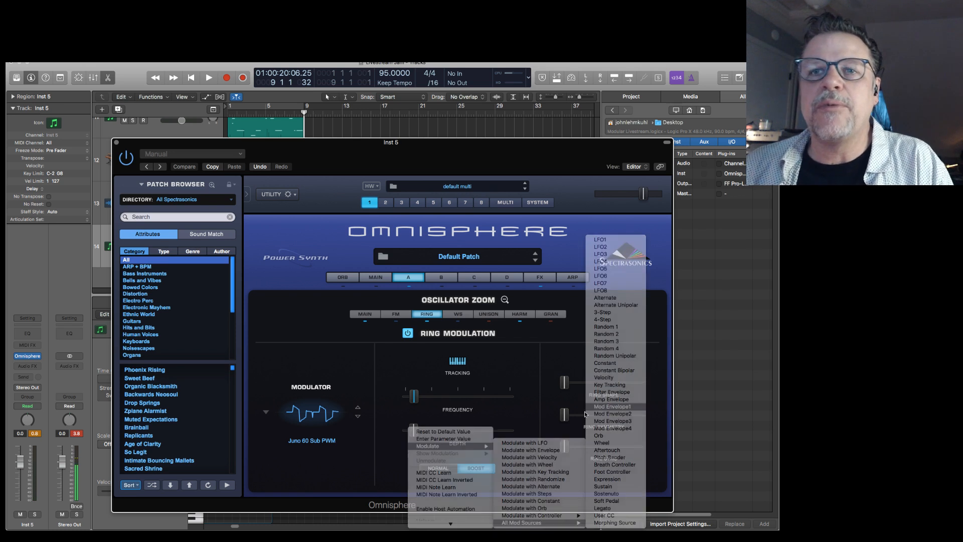
pyautogui.click(600, 407)
pyautogui.moveTo(175, 271); pyautogui.dragTo(187, 271)
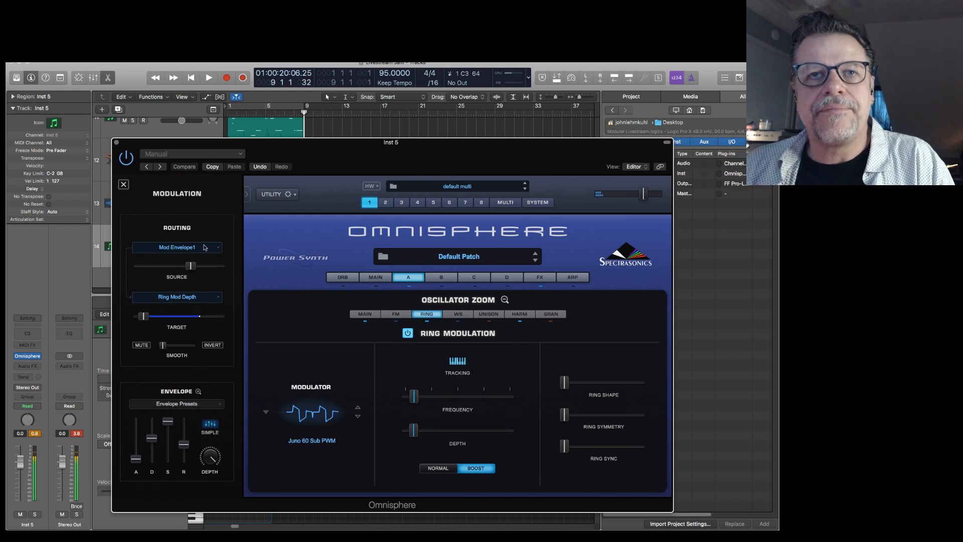
# Close the Omnisphere window and play the transition into bar 9.
pyautogui.click(116, 144)
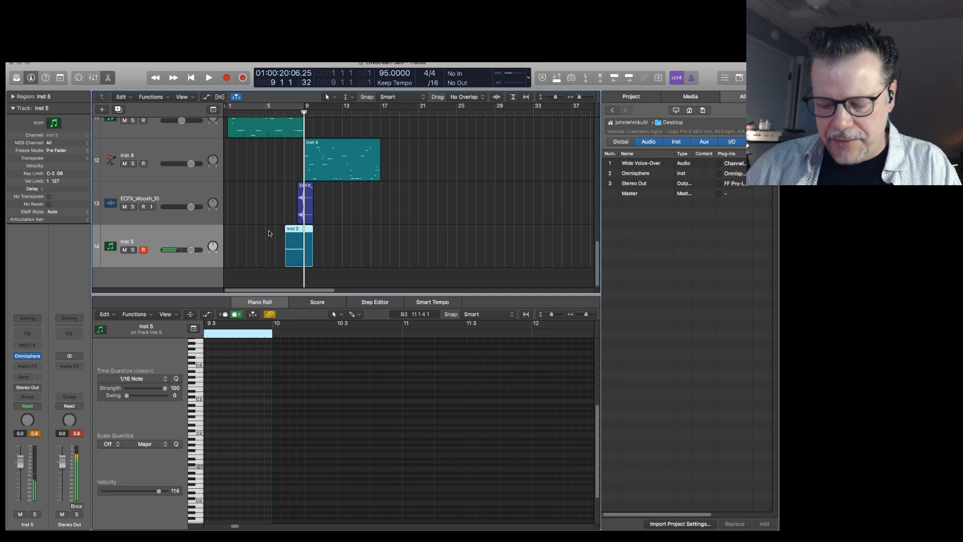
pyautogui.press('space')
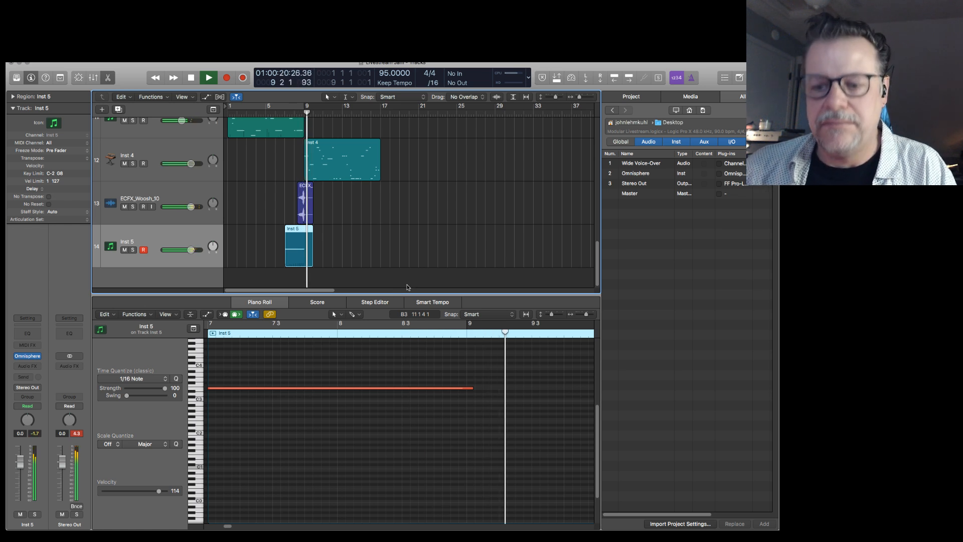
pyautogui.press('space')
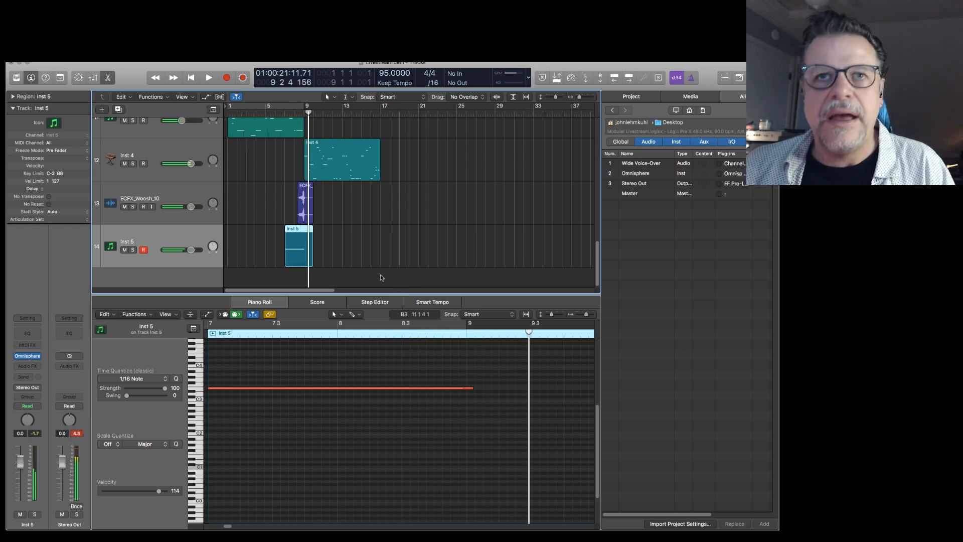
# Replace Omnisphere on Inst 5 with the Reveal Sound Spire-1.1 instrument, and place its window over the arrangement.
pyautogui.click(29, 356)
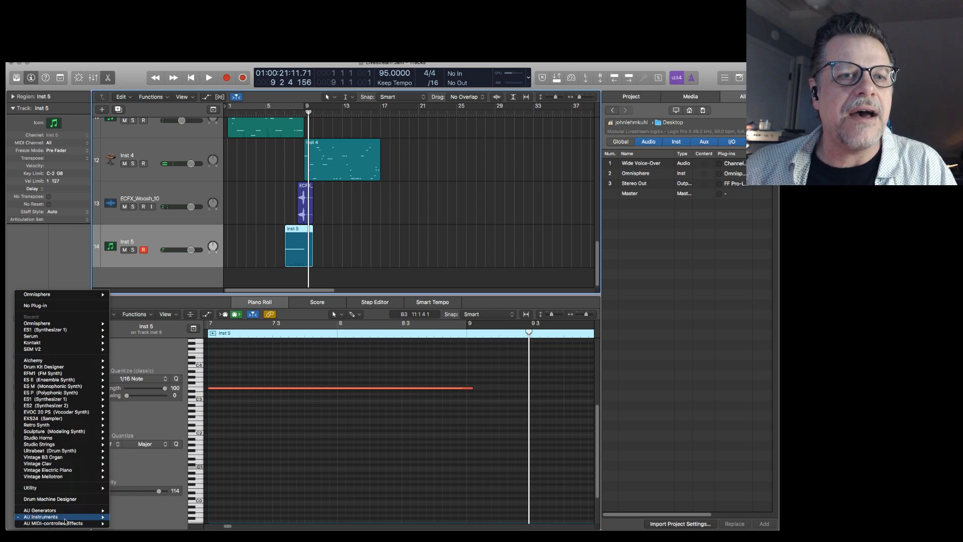
pyautogui.moveTo(65, 517)
pyautogui.moveTo(163, 381)
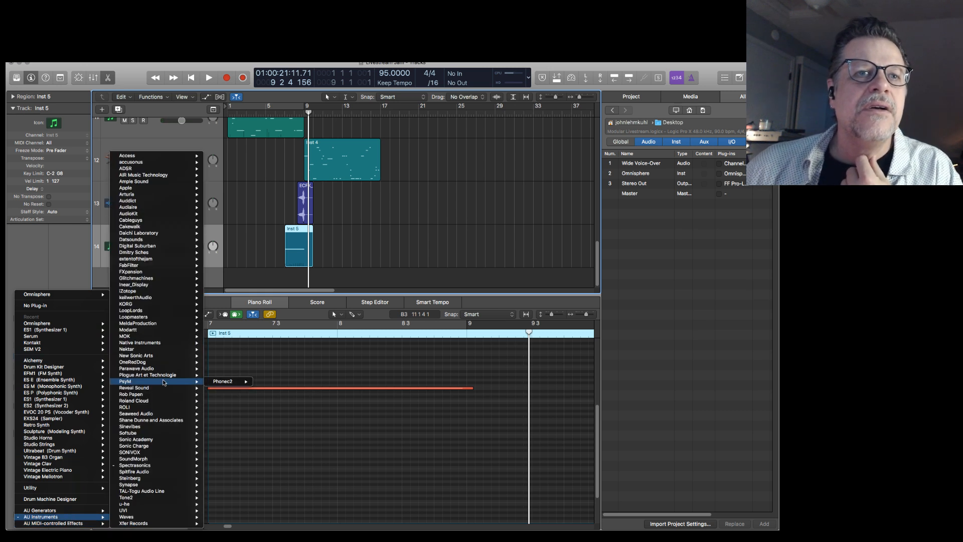
pyautogui.click(234, 388)
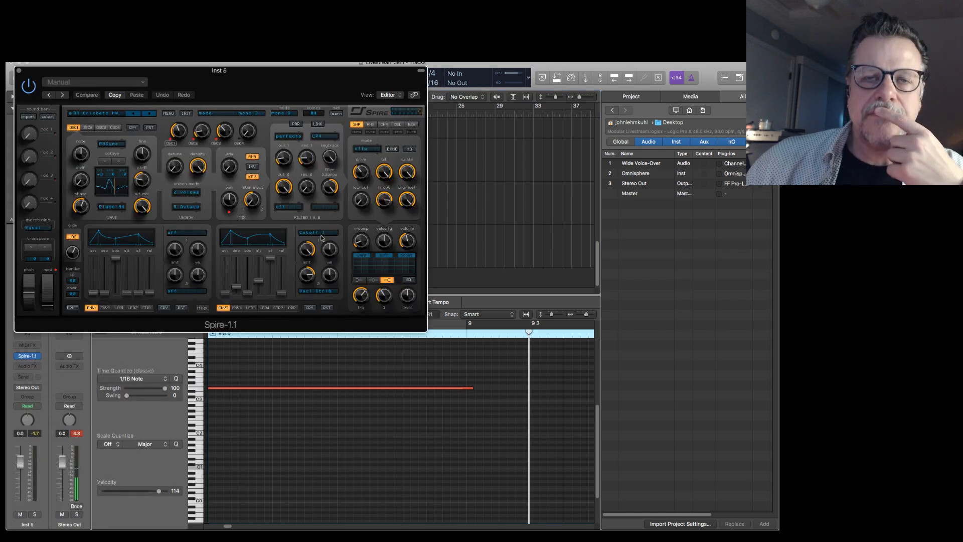
pyautogui.moveTo(267, 100); pyautogui.dragTo(417, 180)
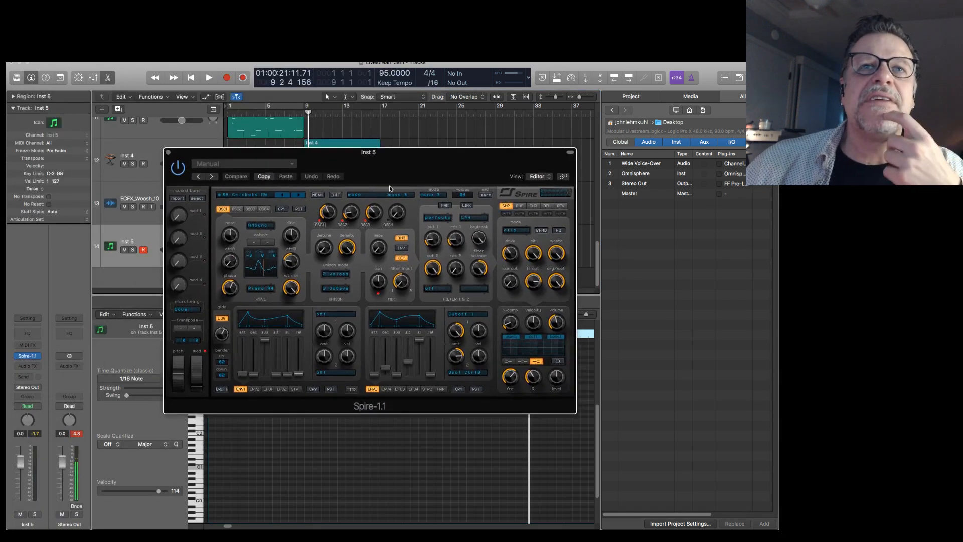
# Turn down Spire's oscillators 2 to 4 and set oscillator 1's mode to Noise.
pyautogui.click(356, 216)
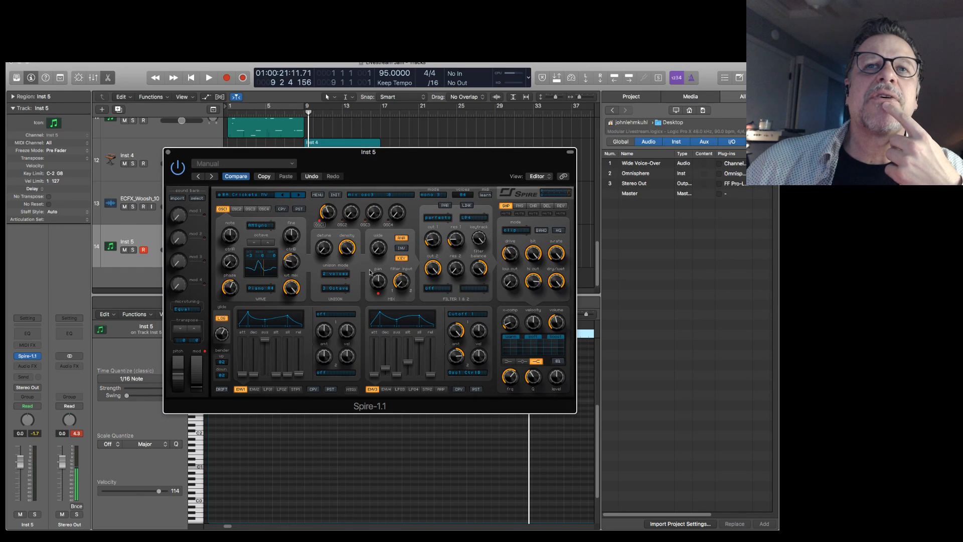
pyautogui.click(266, 226)
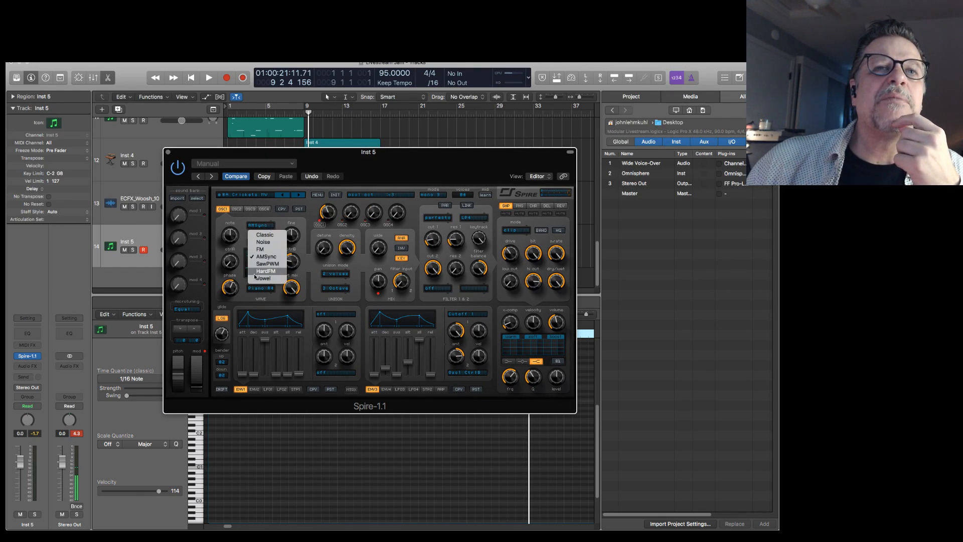
pyautogui.click(248, 248)
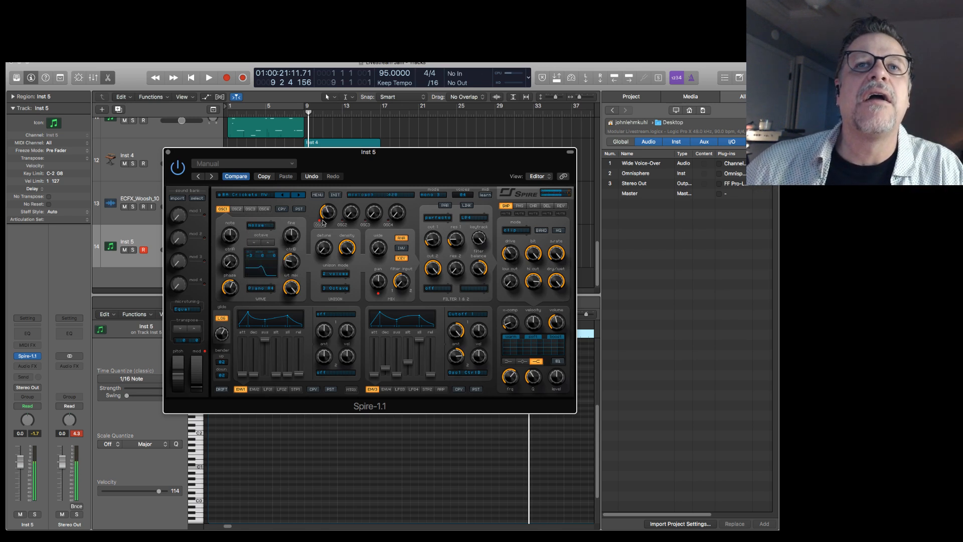
# Reset Spire to its init patch and set oscillator 1's mode to Noise.
pyautogui.moveTo(329, 220); pyautogui.dragTo(331, 215)
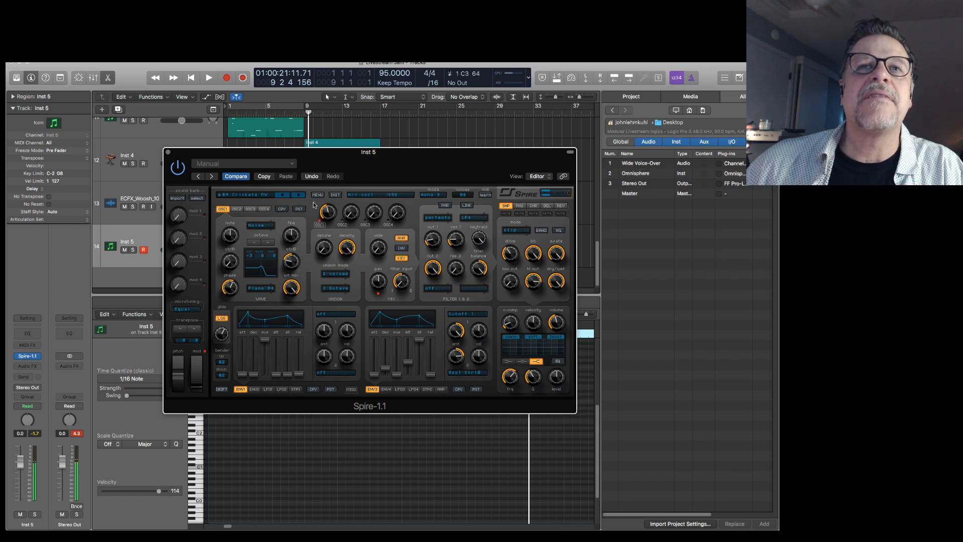
pyautogui.click(334, 194)
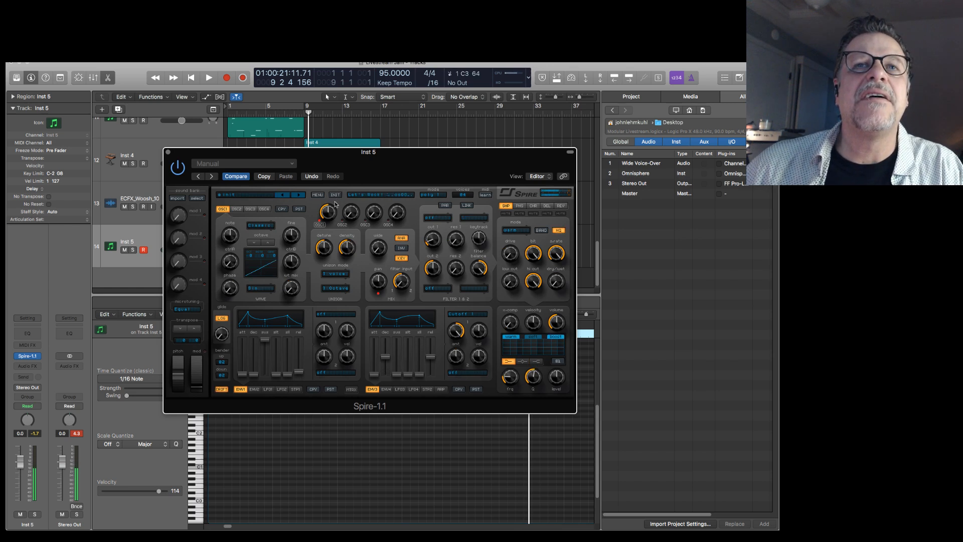
pyautogui.click(261, 225)
pyautogui.click(264, 242)
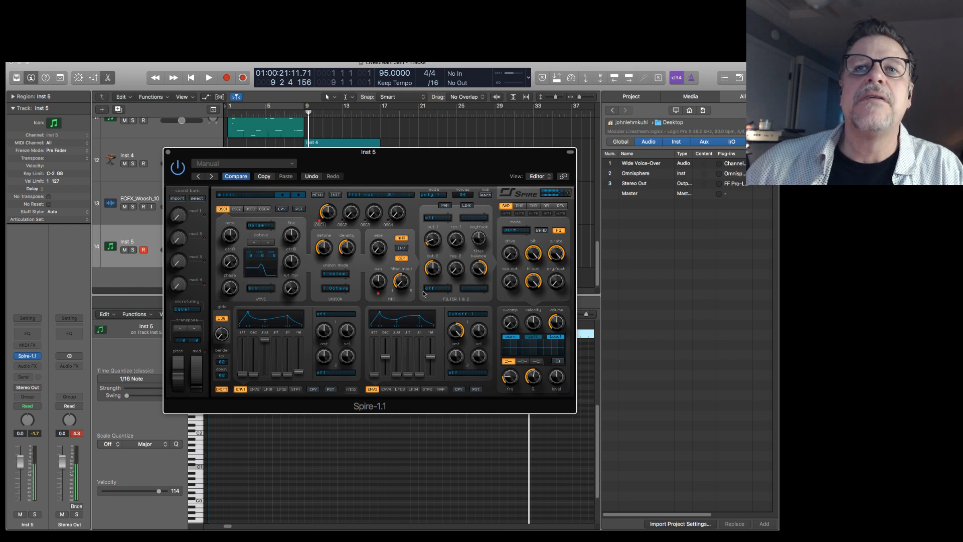
# Raise the CtrlA and phase amounts of Spire's oscillator 1 to shape the noise.
pyautogui.moveTo(230, 263); pyautogui.dragTo(243, 241)
pyautogui.moveTo(290, 289); pyautogui.dragTo(281, 321)
pyautogui.moveTo(232, 287); pyautogui.dragTo(229, 333)
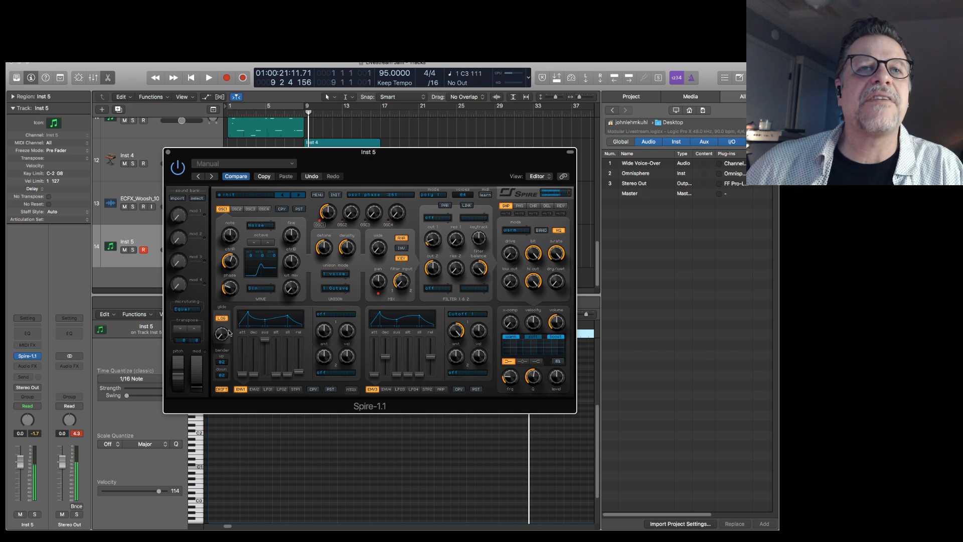
# Set Spire's filter 1 type to acido and adjust its cutoff and resonance.
pyautogui.click(457, 331)
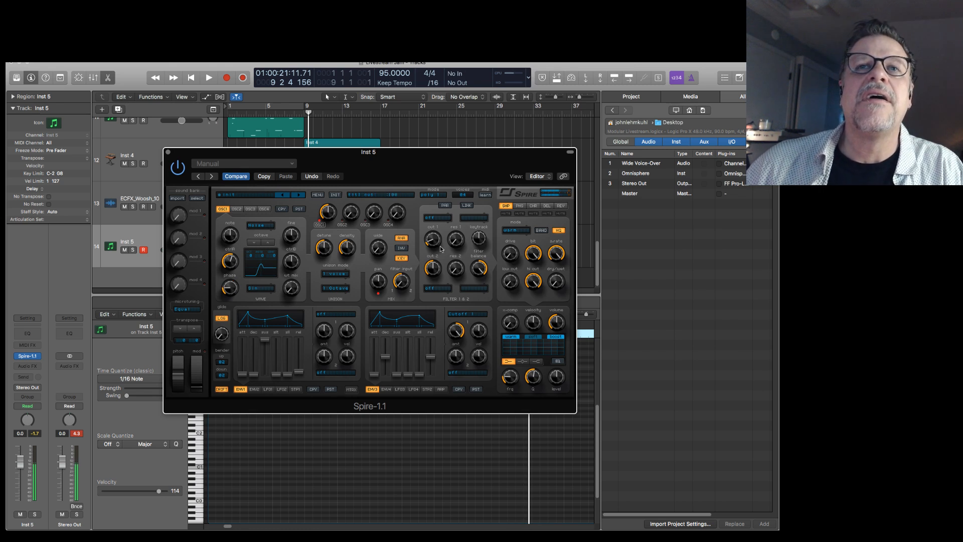
pyautogui.click(440, 218)
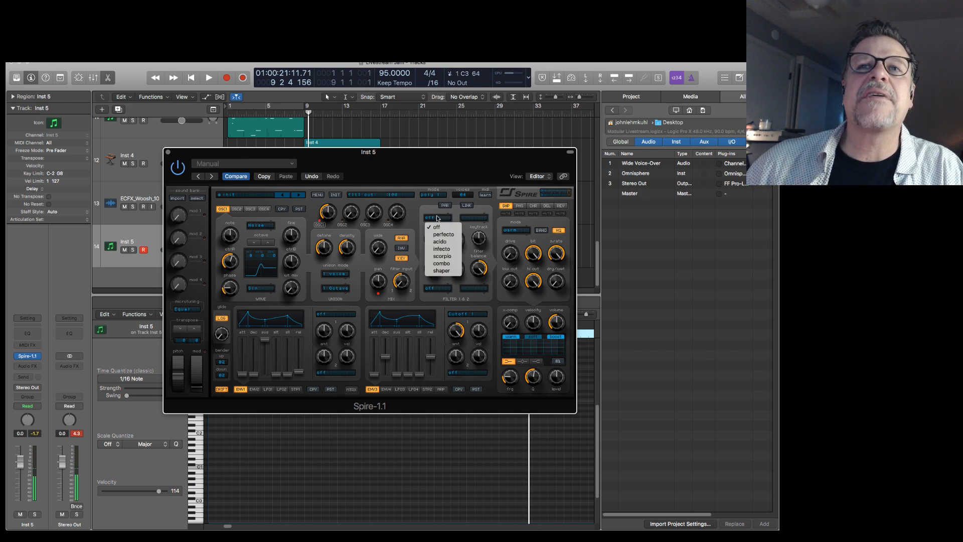
pyautogui.click(442, 241)
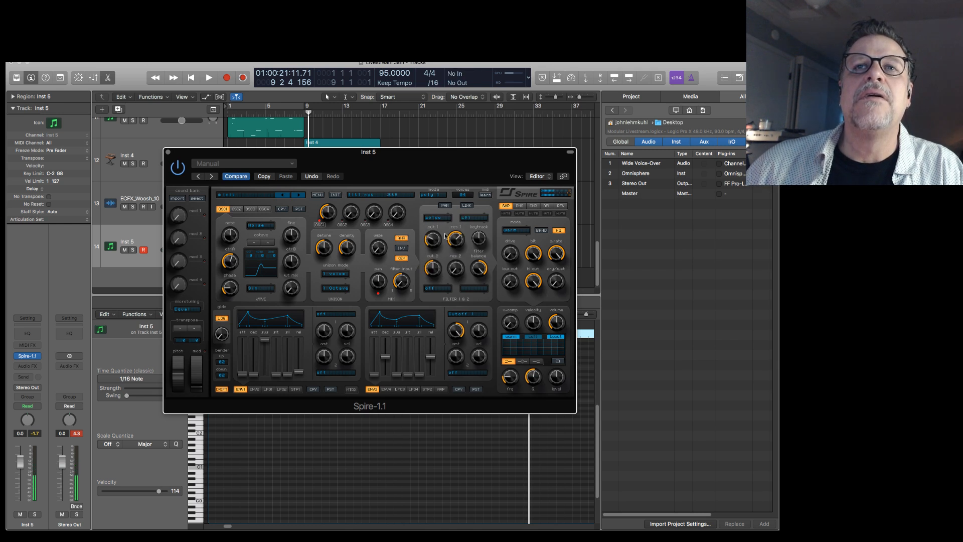
pyautogui.moveTo(442, 216); pyautogui.dragTo(436, 242)
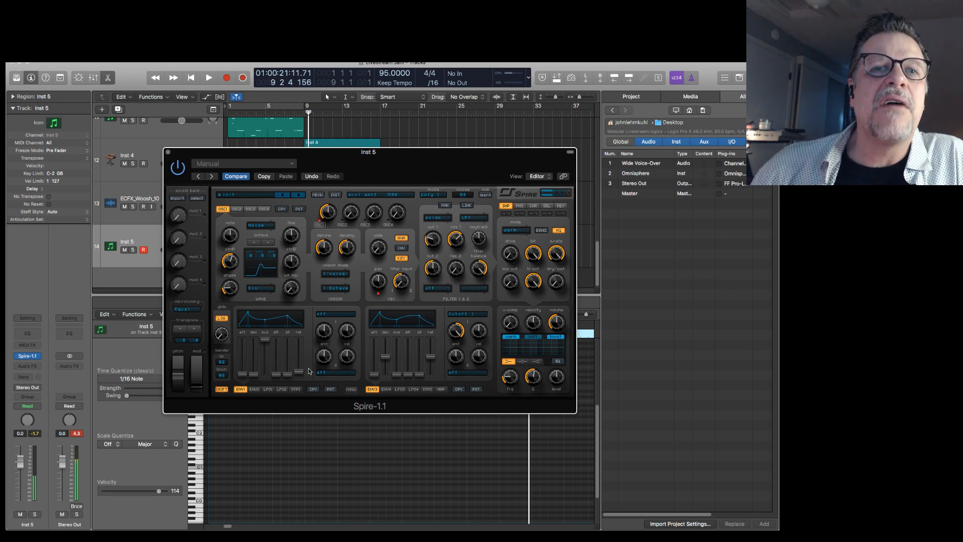
# Assign Envelope 1's first modulation slot to the filter 1 cutoff and raise its amount.
pyautogui.click(326, 314)
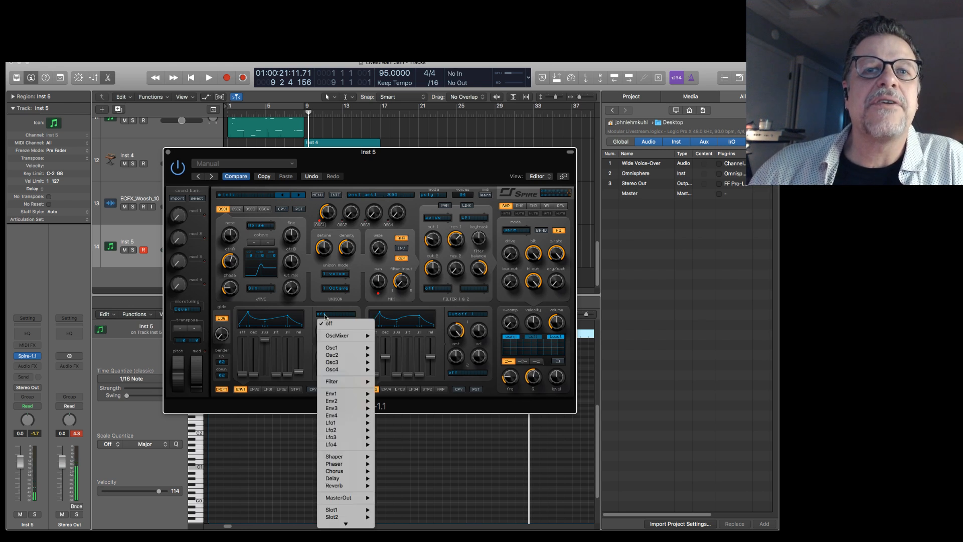
pyautogui.moveTo(352, 382)
pyautogui.click(391, 382)
pyautogui.moveTo(325, 330); pyautogui.dragTo(327, 303)
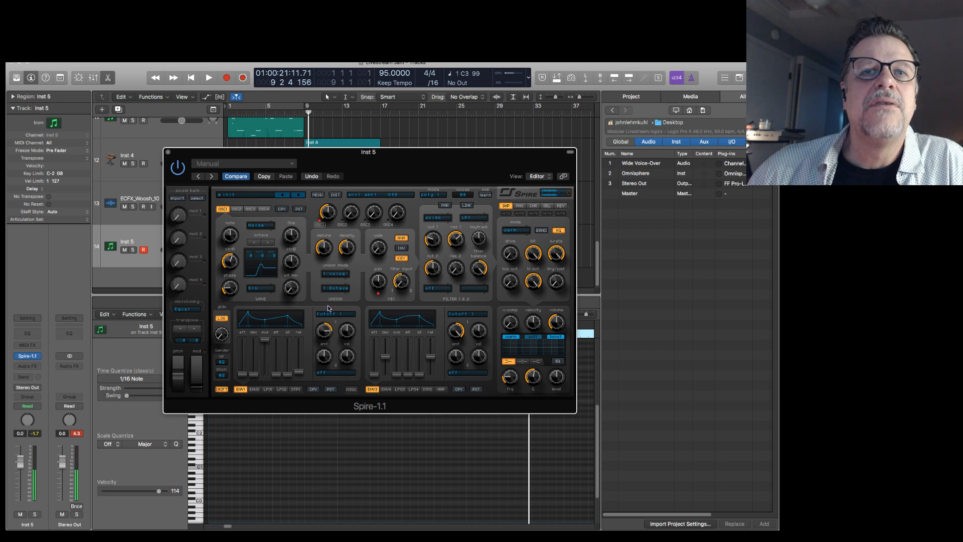
# Lengthen Envelope 1's attack and decay, and raise its release to a moderately long setting.
pyautogui.moveTo(243, 376)
pyautogui.mouseDown()
pyautogui.moveTo(245, 350)
pyautogui.moveTo(253, 366)
pyautogui.mouseUp()
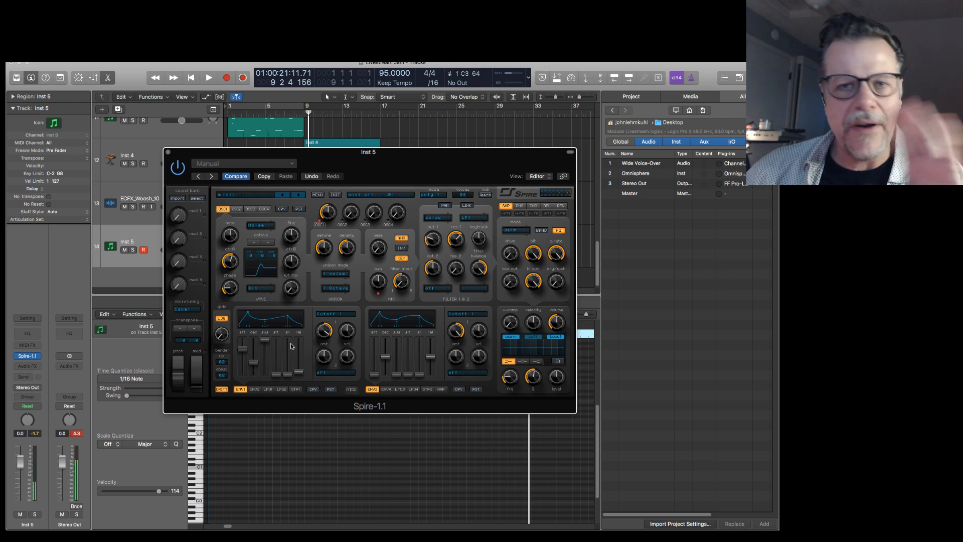
pyautogui.moveTo(288, 374); pyautogui.dragTo(302, 345)
pyautogui.click(299, 391)
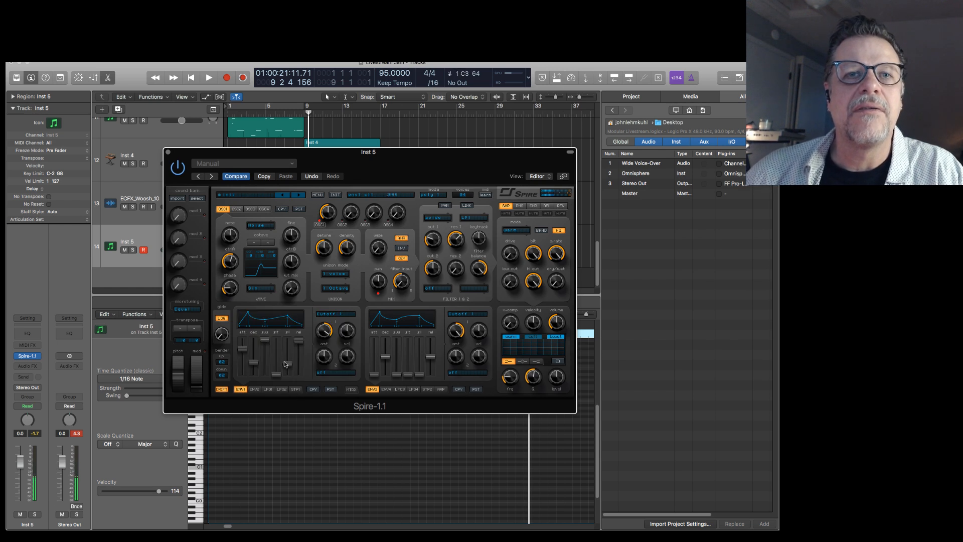
pyautogui.moveTo(298, 341); pyautogui.dragTo(298, 351)
# Play the transition into bar 9 and raise the Inst 5 channel volume to 5.4 dB.
pyautogui.press('space')
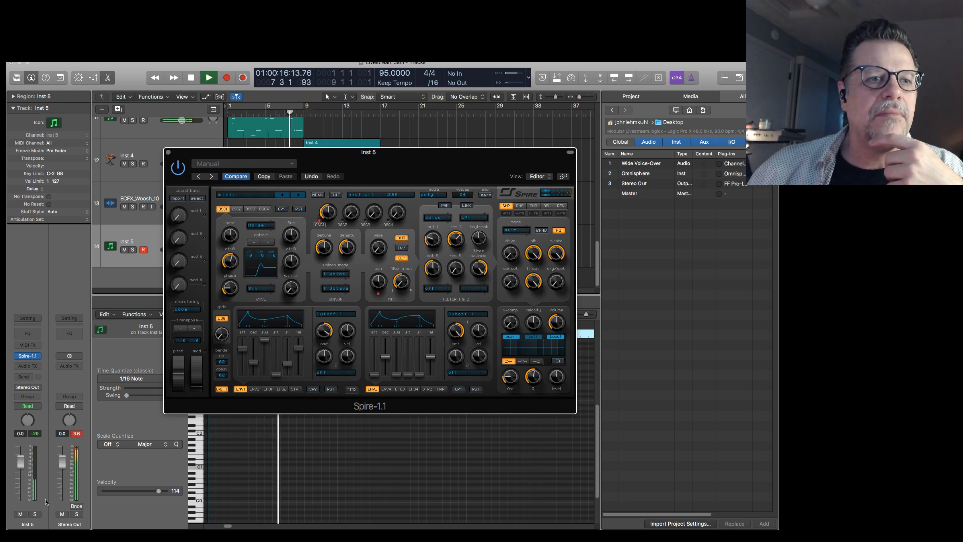
pyautogui.moveTo(21, 461); pyautogui.dragTo(20, 447)
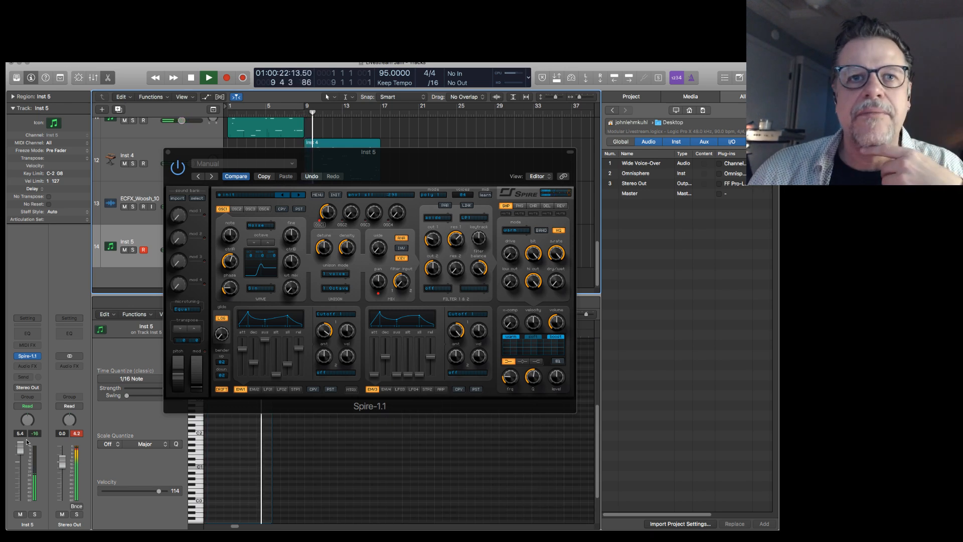
pyautogui.press('space')
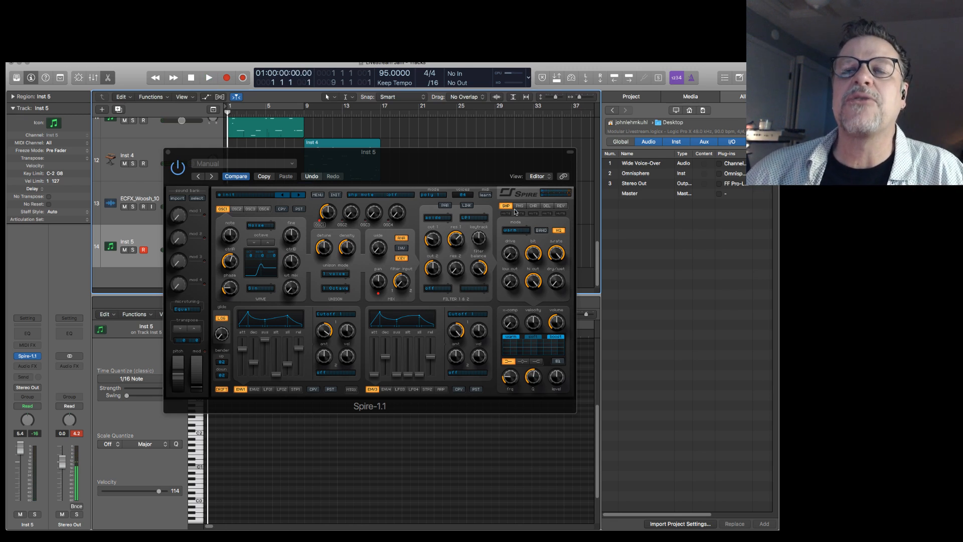
# Set the shaper's mode to fbtri after trying tube3, and raise its drive and low cut.
pyautogui.click(516, 230)
pyautogui.click(519, 282)
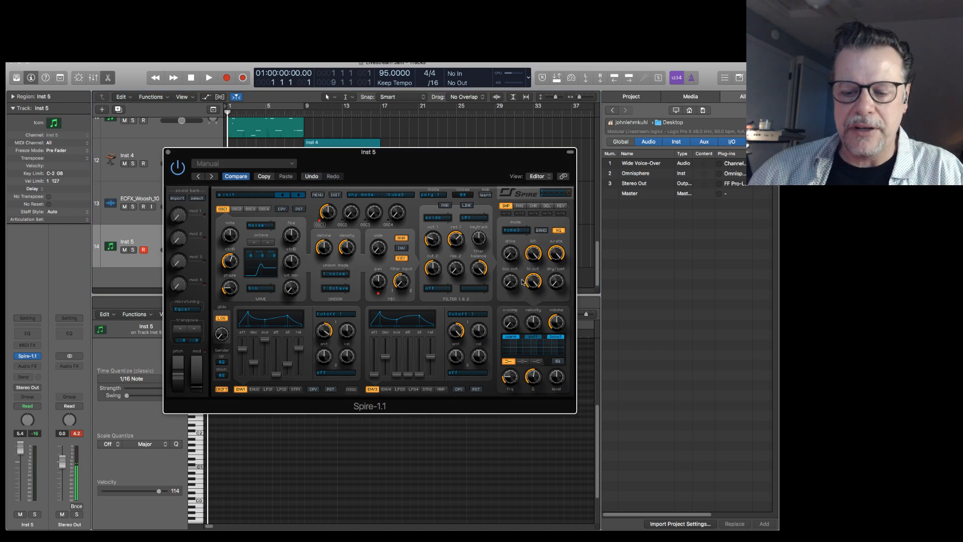
pyautogui.click(516, 230)
pyautogui.click(518, 292)
pyautogui.moveTo(515, 254); pyautogui.dragTo(522, 202)
pyautogui.moveTo(510, 281); pyautogui.dragTo(541, 238)
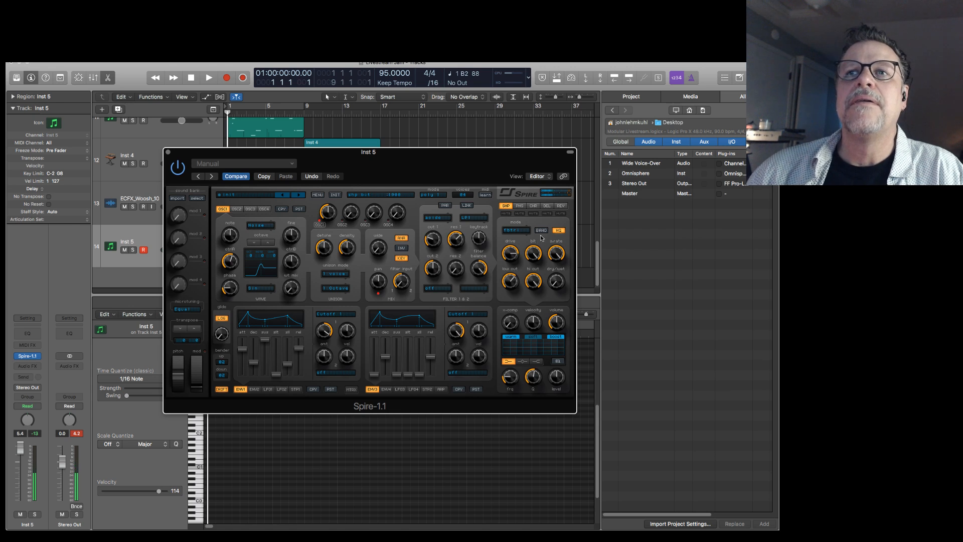
# Compare the shaper's flt+dcm mode, return to fbtri, and adjust the shaper's sample rate and dry/wet mix.
pyautogui.click(516, 230)
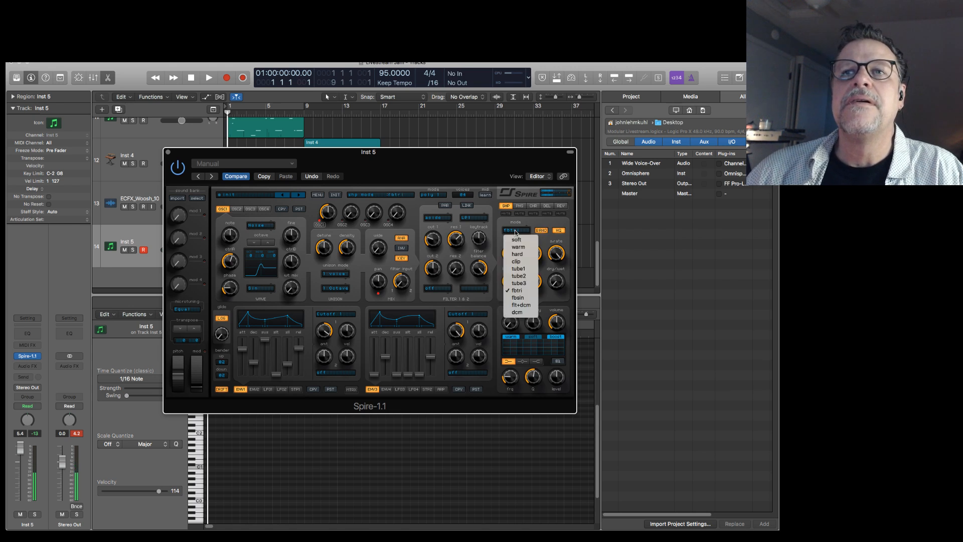
pyautogui.click(521, 305)
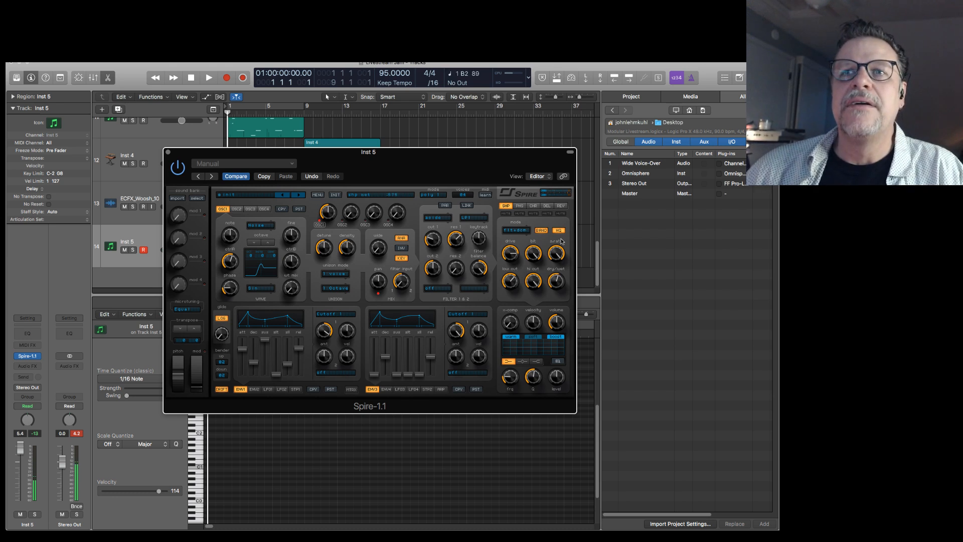
pyautogui.click(515, 231)
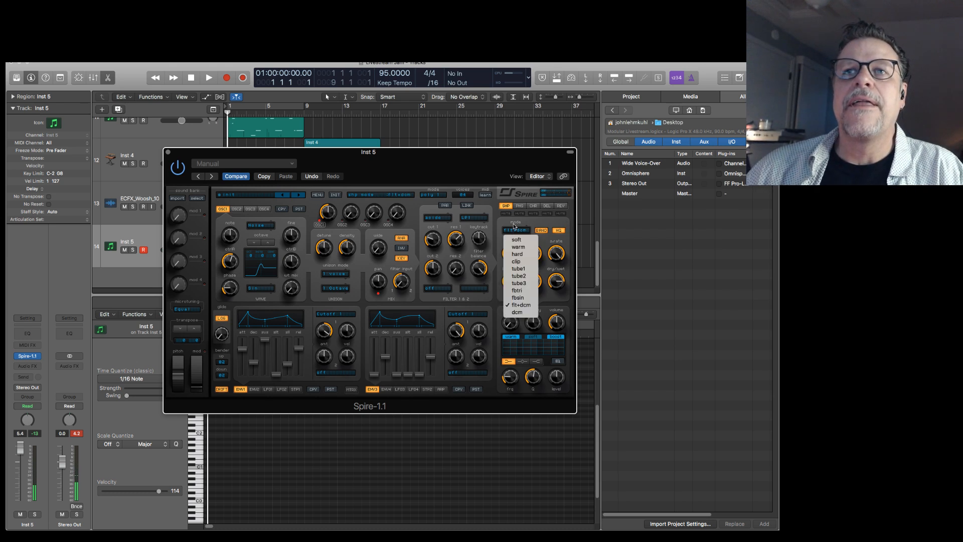
pyautogui.click(515, 289)
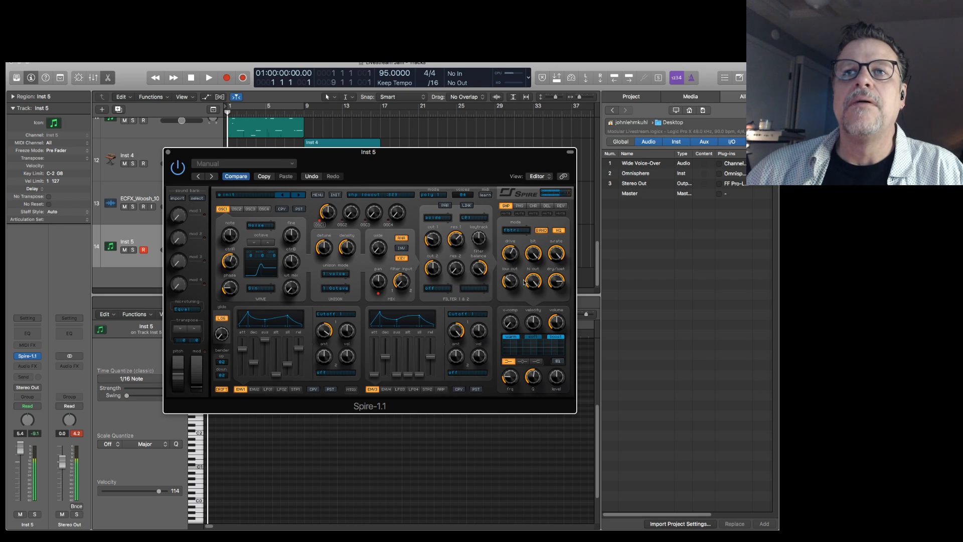
pyautogui.moveTo(554, 259); pyautogui.dragTo(556, 256)
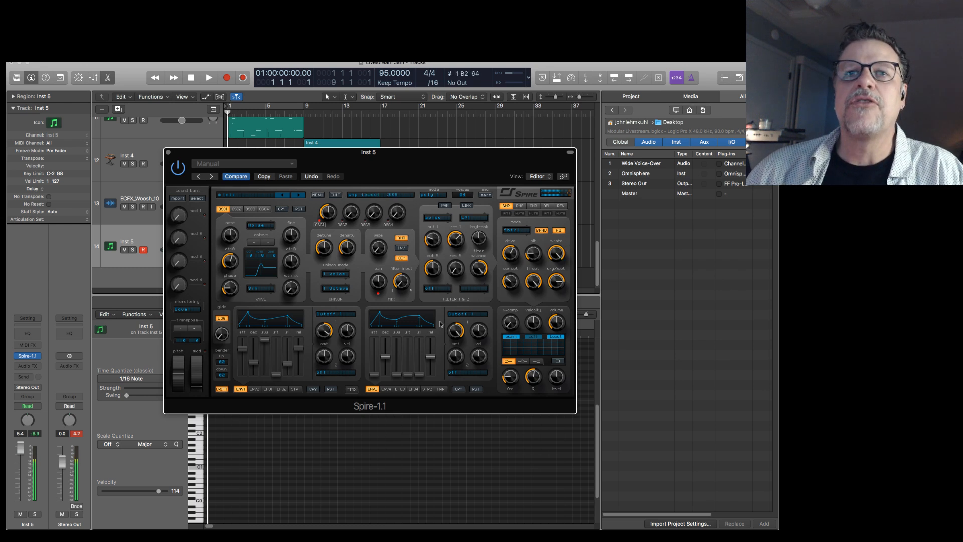
# Assign Envelope 1's second modulation slot to Shp S.Rate and set a strong modulation amount.
pyautogui.click(334, 372)
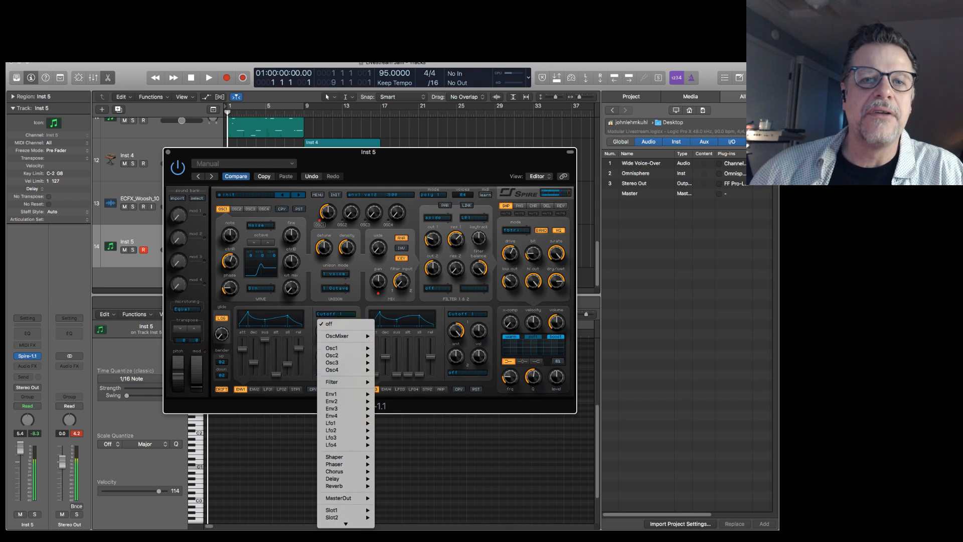
pyautogui.moveTo(354, 355)
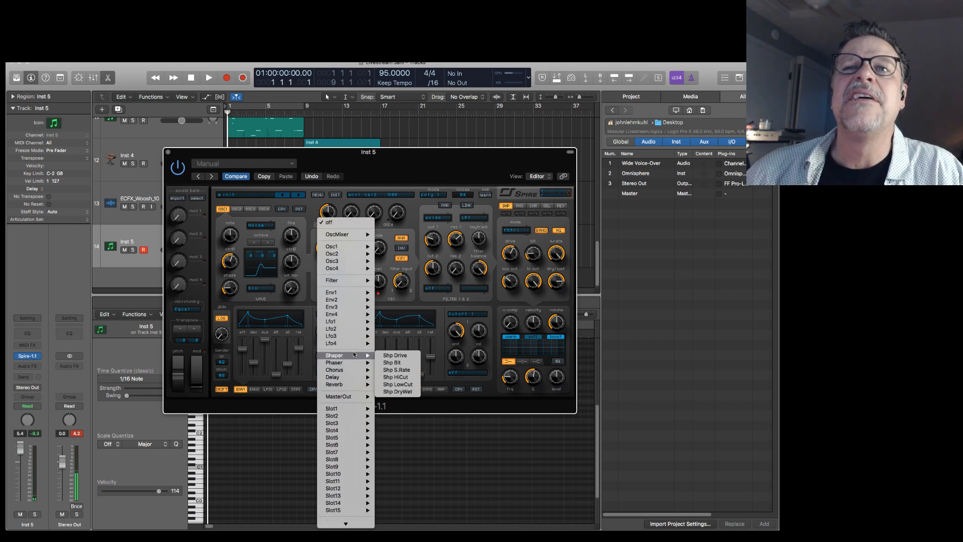
pyautogui.click(408, 371)
pyautogui.moveTo(328, 380)
pyautogui.mouseDown()
pyautogui.moveTo(327, 316)
pyautogui.moveTo(329, 398)
pyautogui.mouseUp()
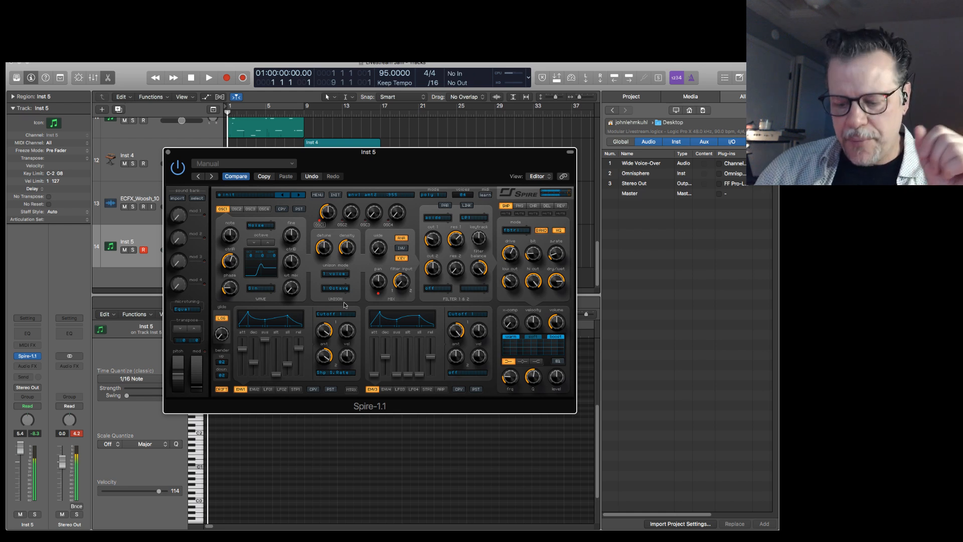
# Shorten Envelope 1's release and play the song through the transition into bar 9 with the Inst 5 region selected.
pyautogui.press('space')
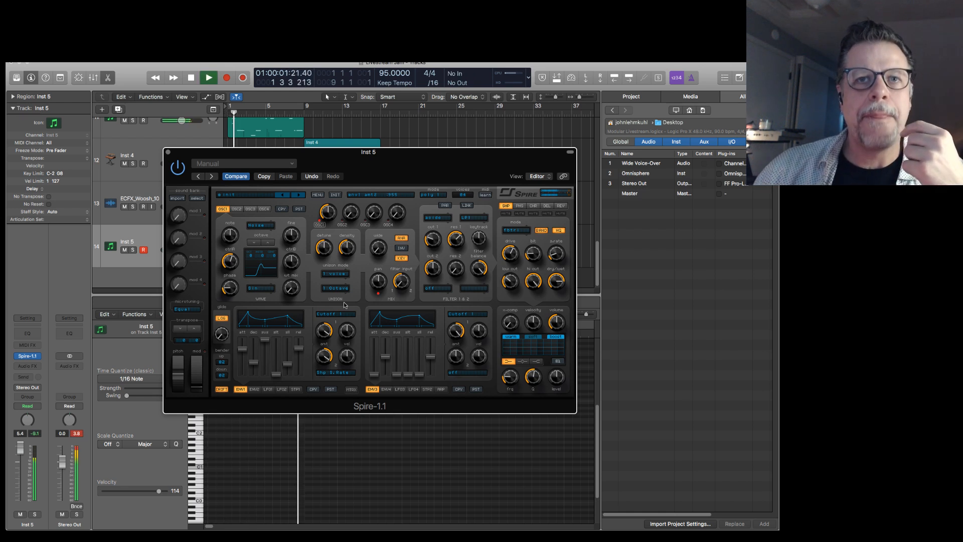
pyautogui.moveTo(298, 348); pyautogui.dragTo(299, 363)
pyautogui.moveTo(392, 155); pyautogui.dragTo(962, 207)
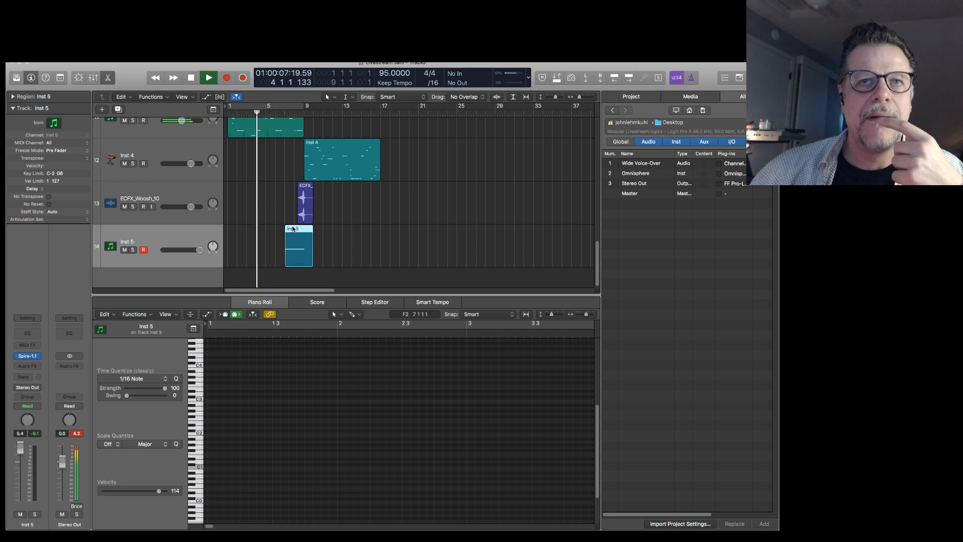
pyautogui.click(294, 228)
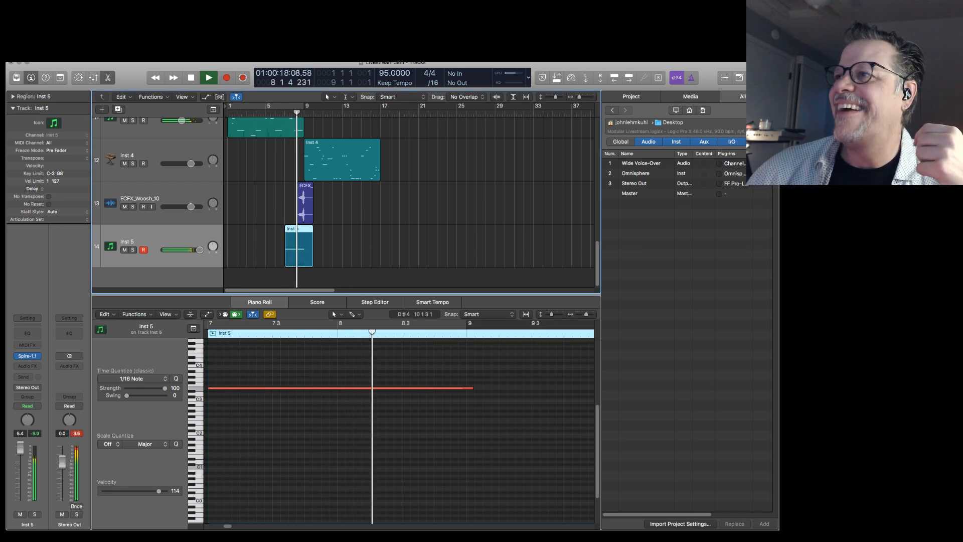
pyautogui.press('space')
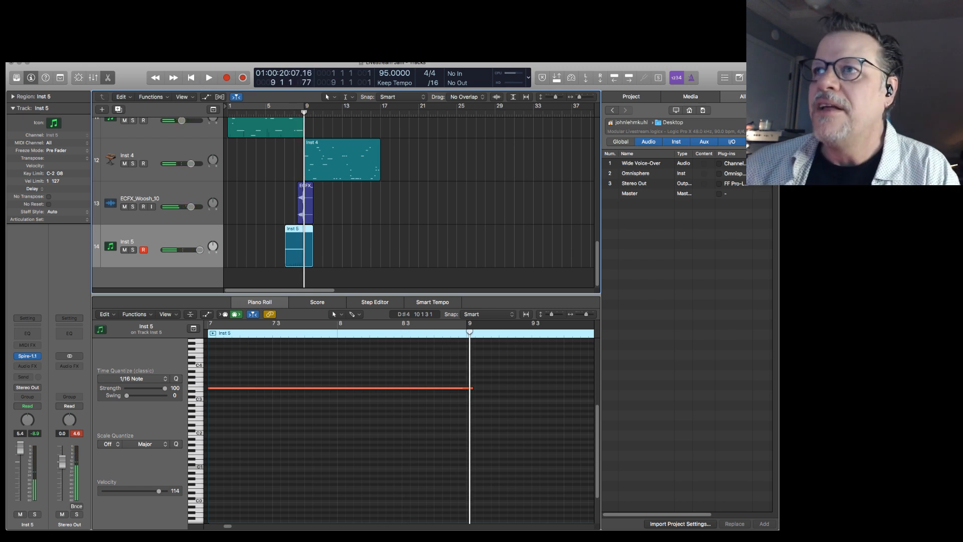
# Place the Spire window back over the arrangement and mute its shaper effect.
pyautogui.moveTo(958, 202); pyautogui.dragTo(390, 192)
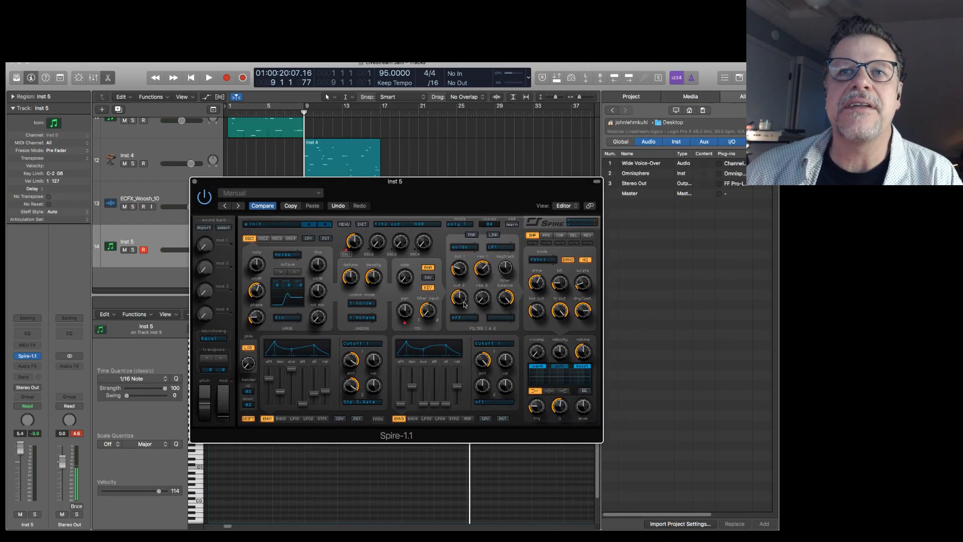
pyautogui.click(532, 243)
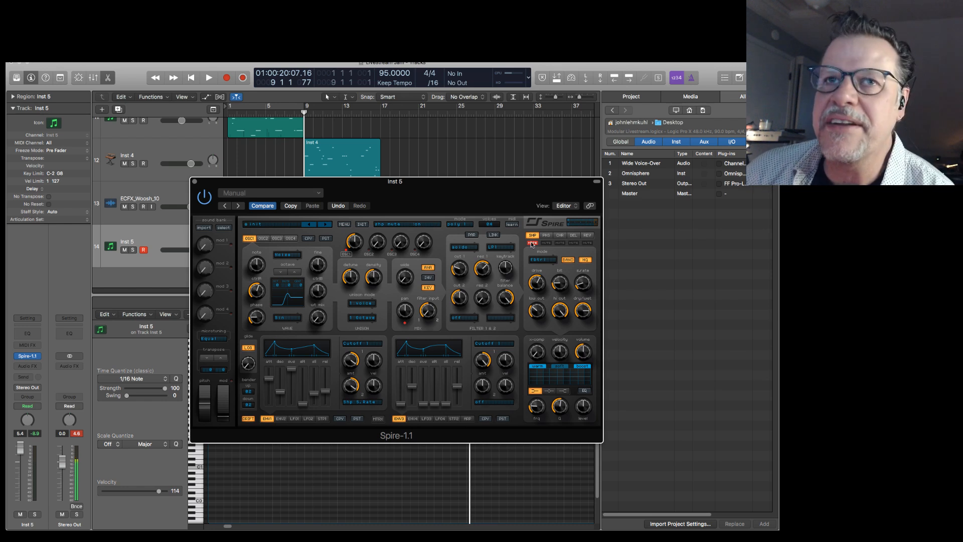
pyautogui.moveTo(470, 196); pyautogui.dragTo(510, 142)
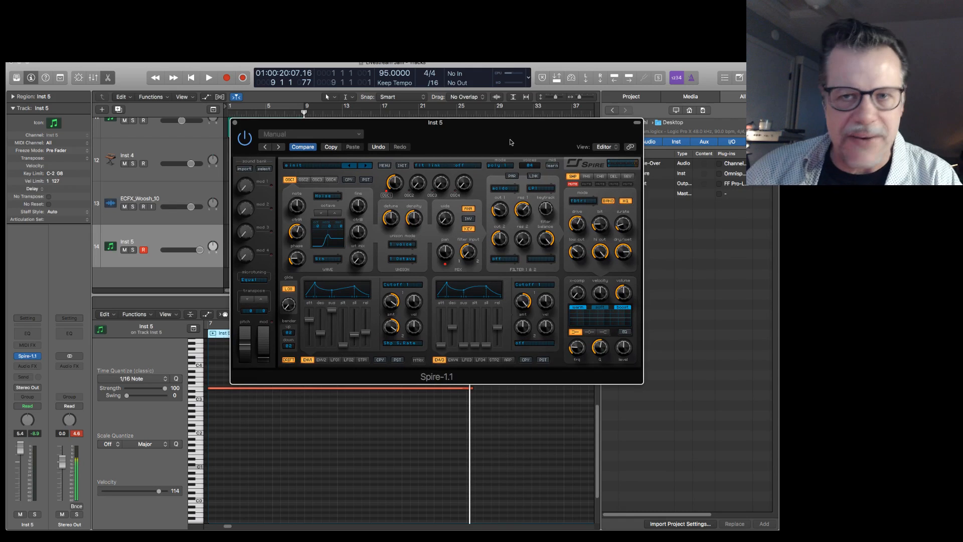
# Close the Spire window, add a new instrument track below Inst 5, and load Omnisphere on it.
pyautogui.press('super+Tab')
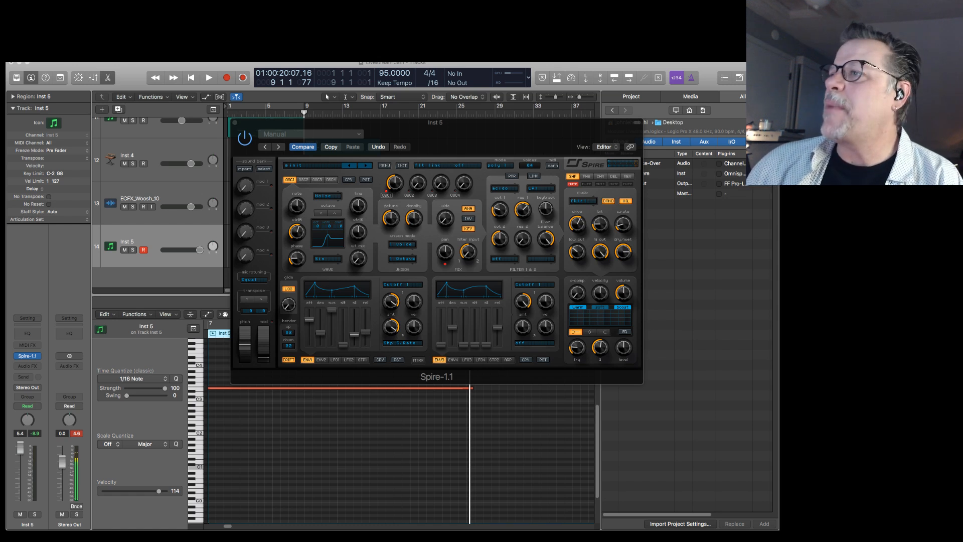
pyautogui.click(236, 123)
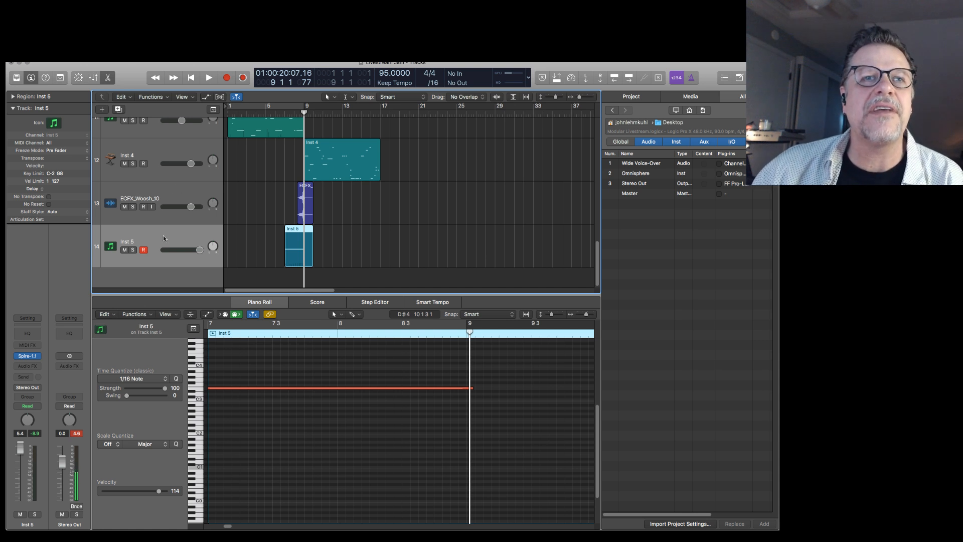
pyautogui.doubleClick(173, 275)
pyautogui.click(36, 356)
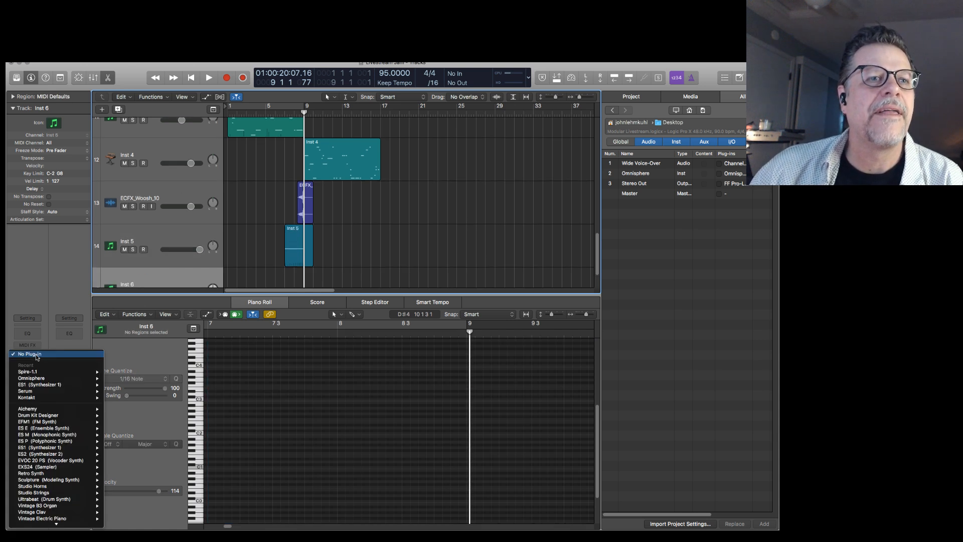
pyautogui.moveTo(42, 379)
pyautogui.click(136, 380)
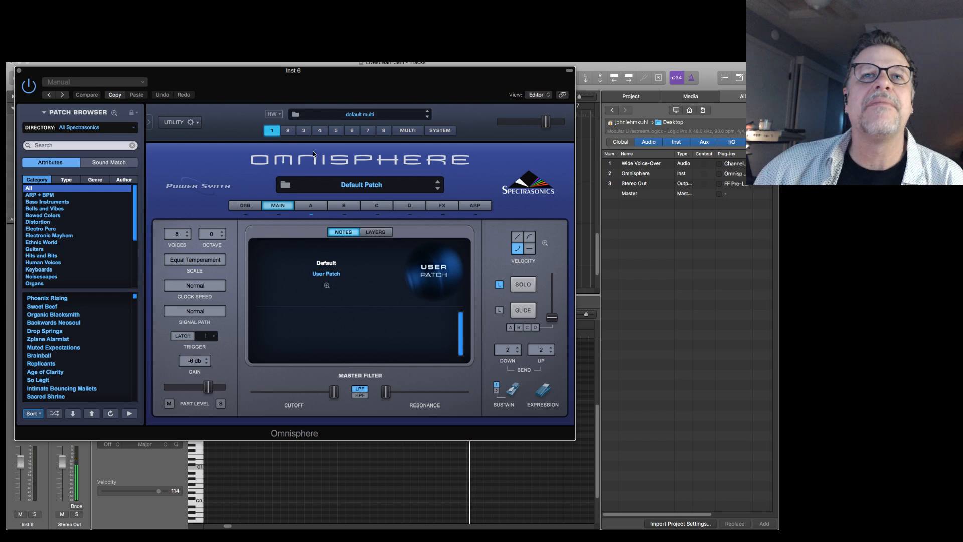
# Browse the patches in Omnisphere's PluginGuru Omniverse III user directory.
pyautogui.click(88, 128)
pyautogui.moveTo(85, 224)
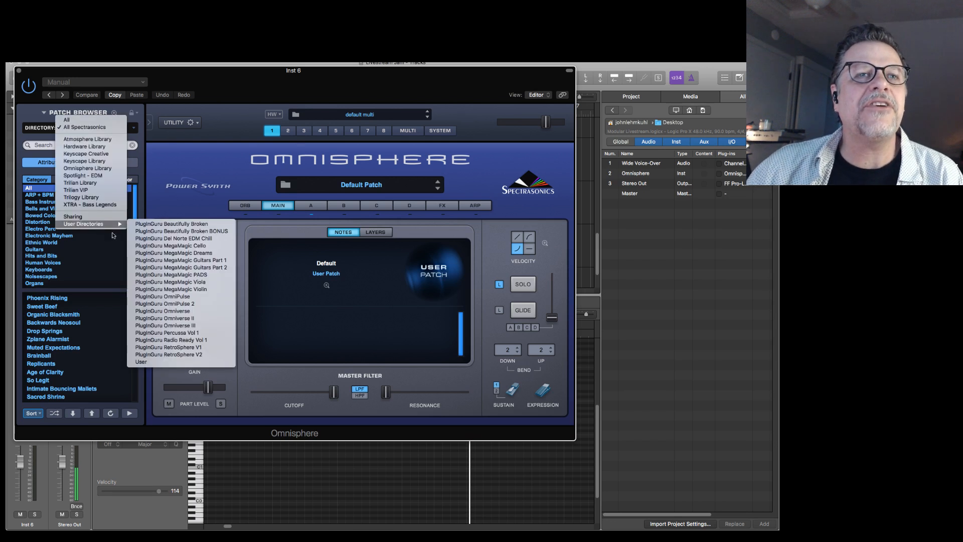
pyautogui.click(184, 325)
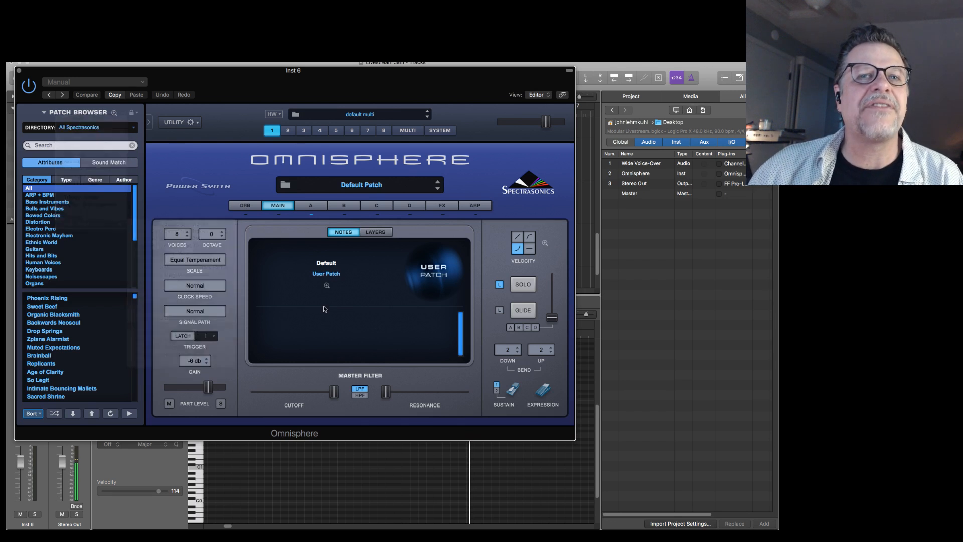
pyautogui.moveTo(134, 329)
pyautogui.mouseDown()
pyautogui.moveTo(137, 392)
pyautogui.moveTo(136, 337)
pyautogui.mouseUp()
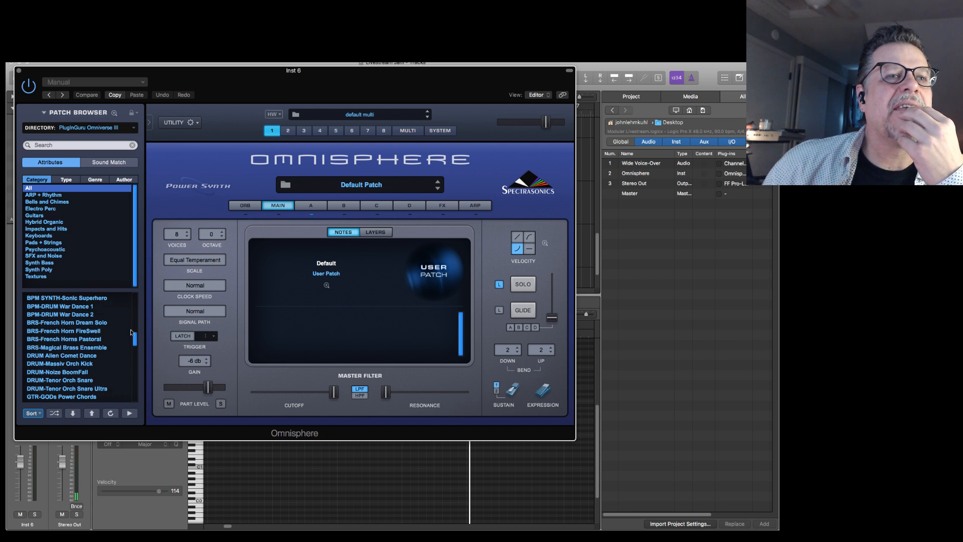
# Set the patch directory to PluginGuru Omniverse II and find the UniDropper synth patches.
pyautogui.click(105, 128)
pyautogui.moveTo(104, 128)
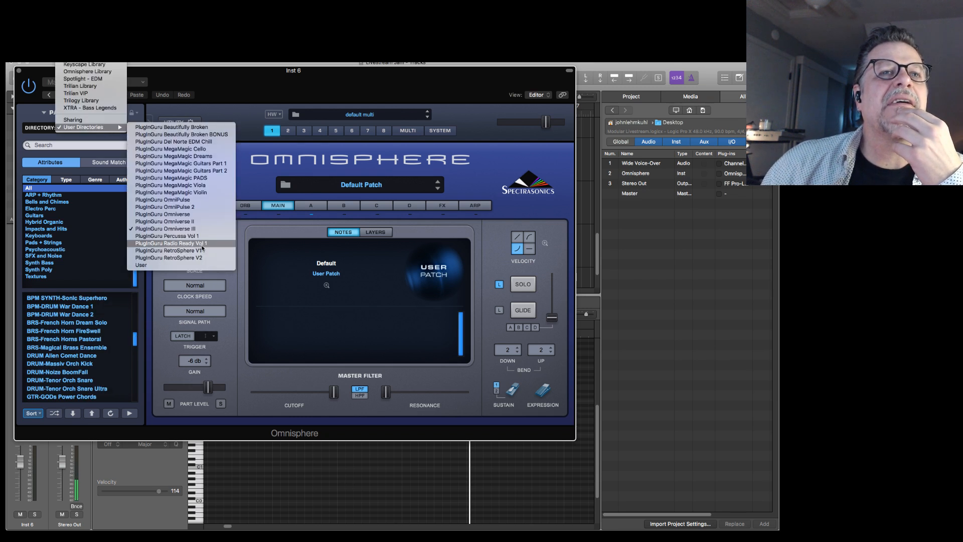
pyautogui.click(192, 222)
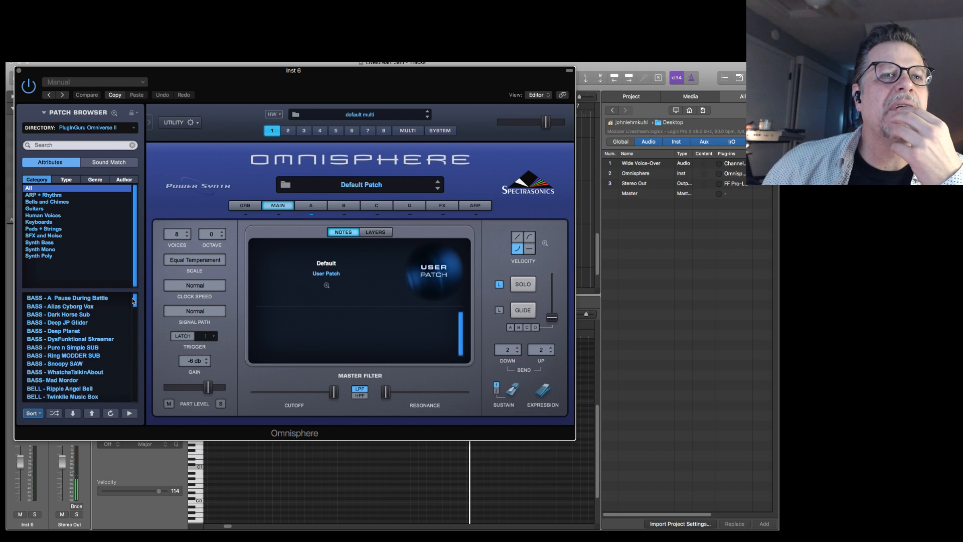
pyautogui.moveTo(136, 301); pyautogui.dragTo(141, 395)
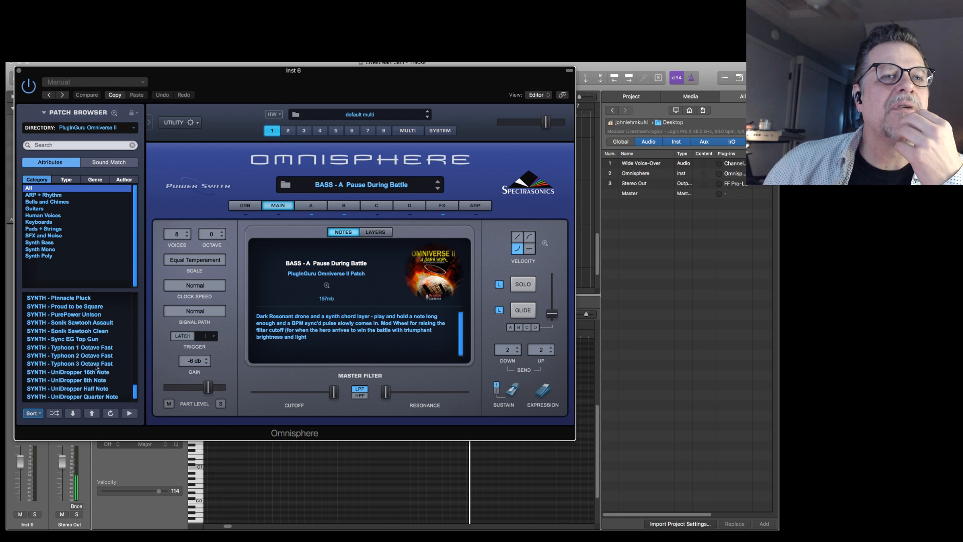
pyautogui.moveTo(137, 397); pyautogui.dragTo(140, 401)
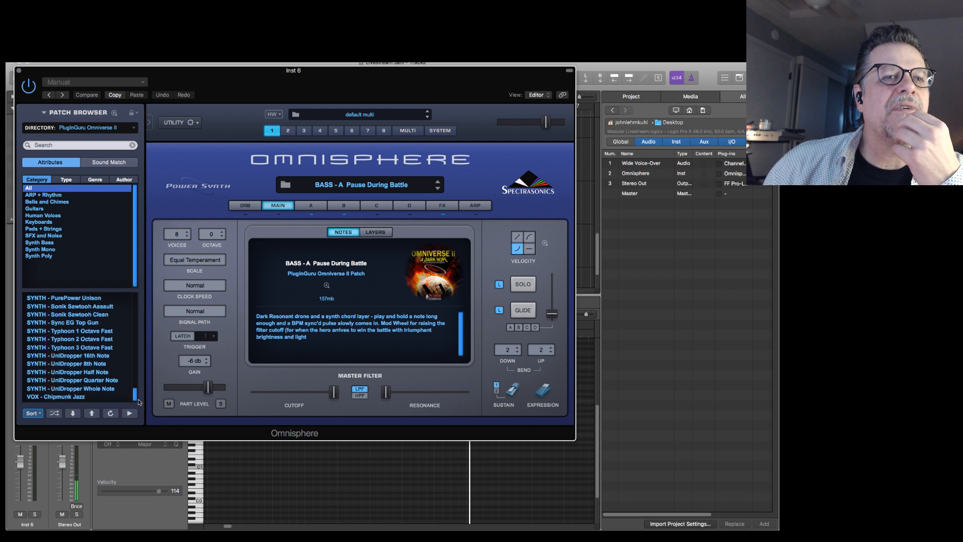
# Audition the SYNTH - UniDropper 16th Note, 8th Note and Half Note patches, and load UniDropper Quarter Note.
pyautogui.click(93, 356)
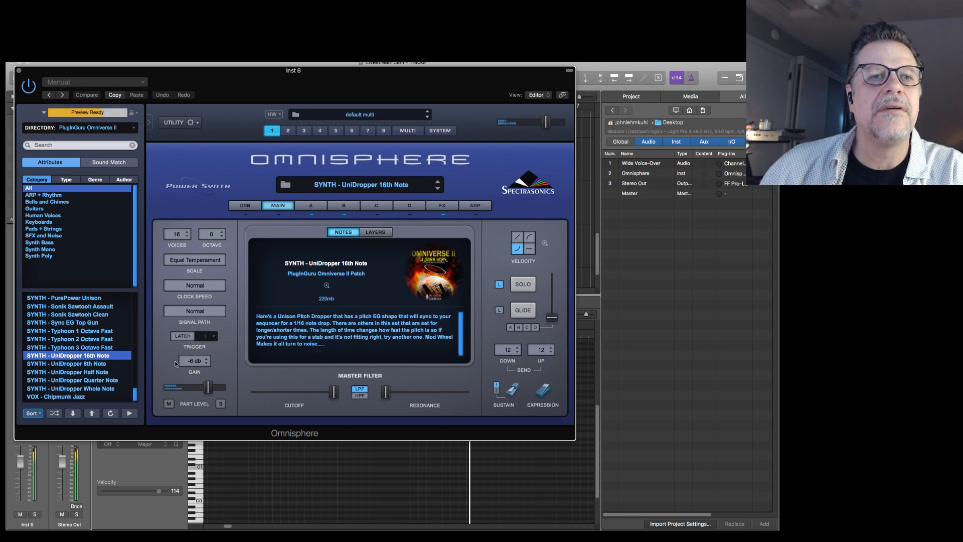
pyautogui.click(104, 364)
pyautogui.click(105, 372)
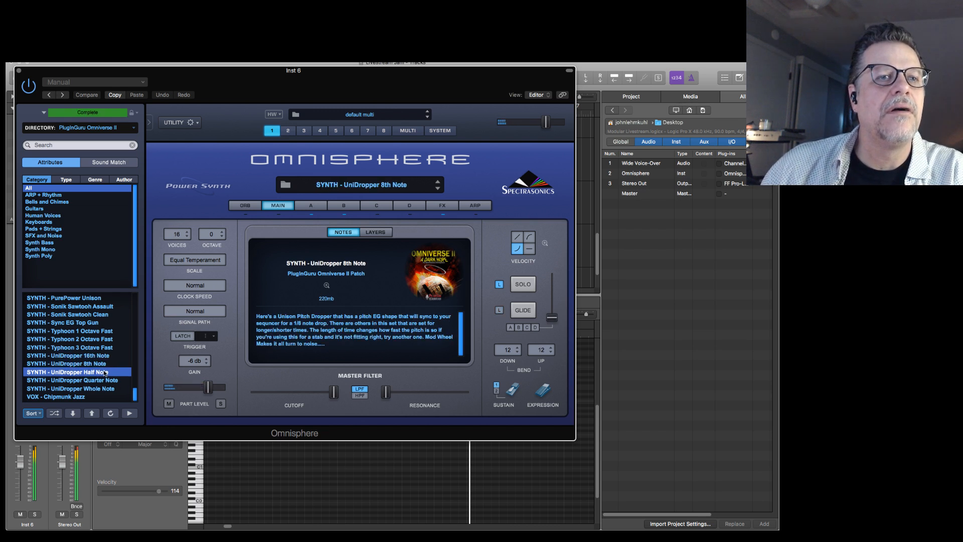
pyautogui.click(109, 380)
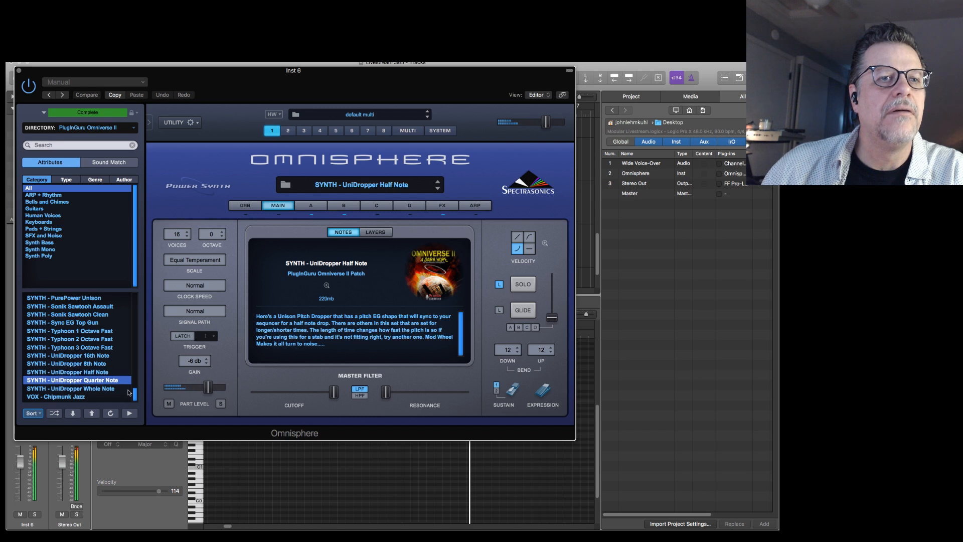
# Look over the Omniverse II FX patches and the other user directories, and close the Omnisphere window.
pyautogui.scroll(2, 135, 392)
pyautogui.moveTo(136, 392); pyautogui.dragTo(136, 354)
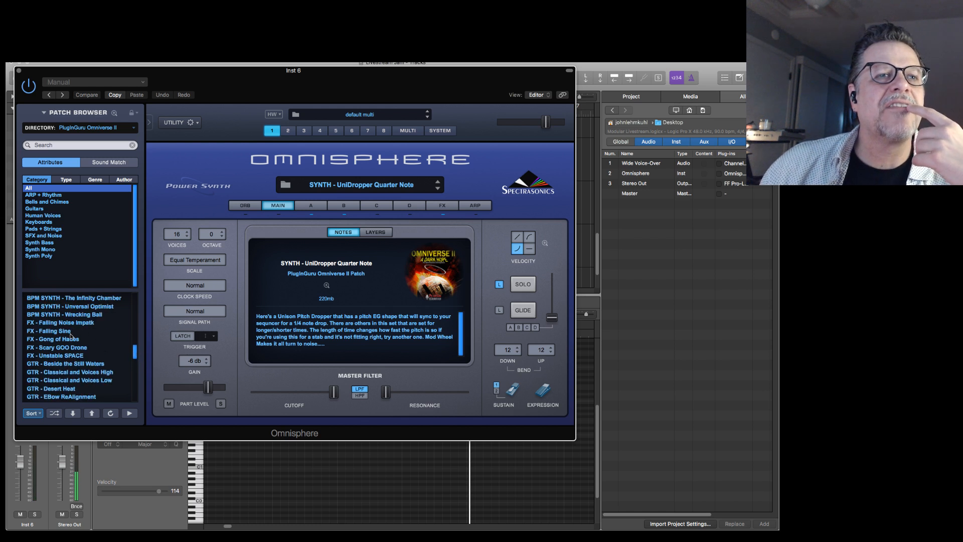
pyautogui.click(100, 127)
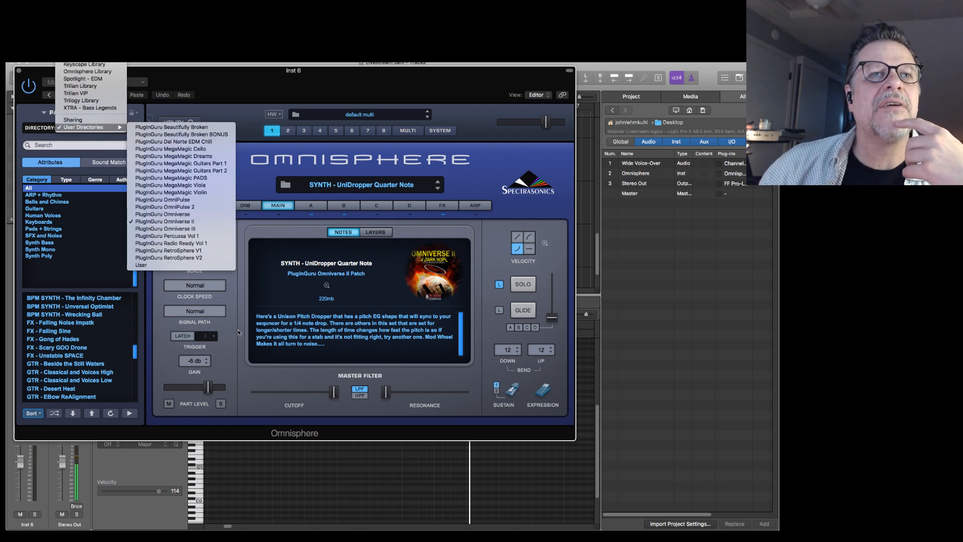
pyautogui.click(219, 335)
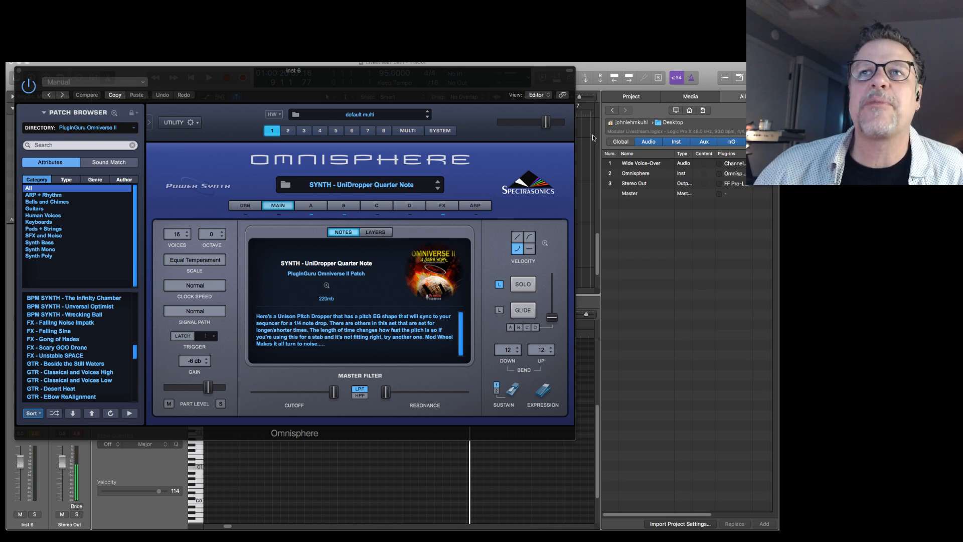
pyautogui.click(19, 72)
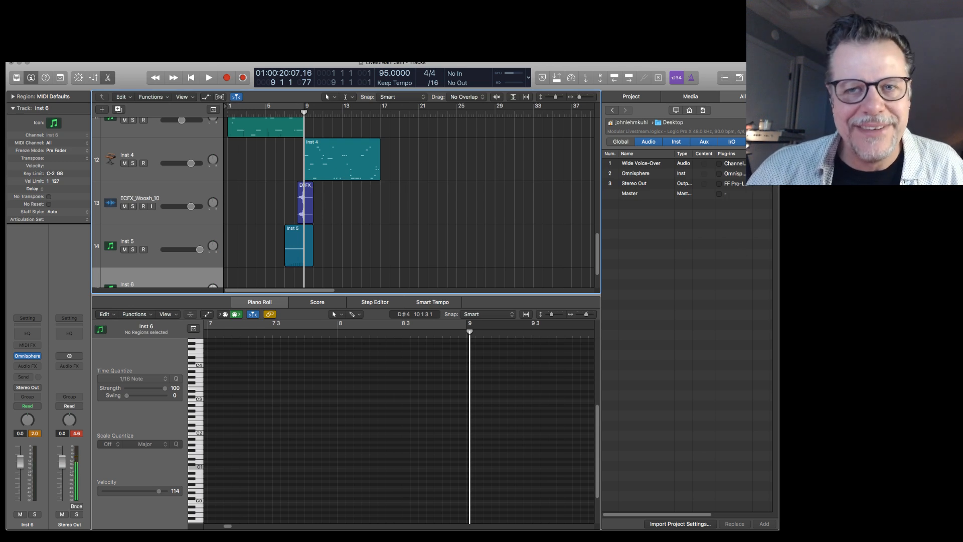
# Switch to the web browser, place the PluginGuru.com window over the project, and open its Products page.
pyautogui.press('super+Tab')
pyautogui.press('super+Tab')
pyautogui.press('super+Tab')
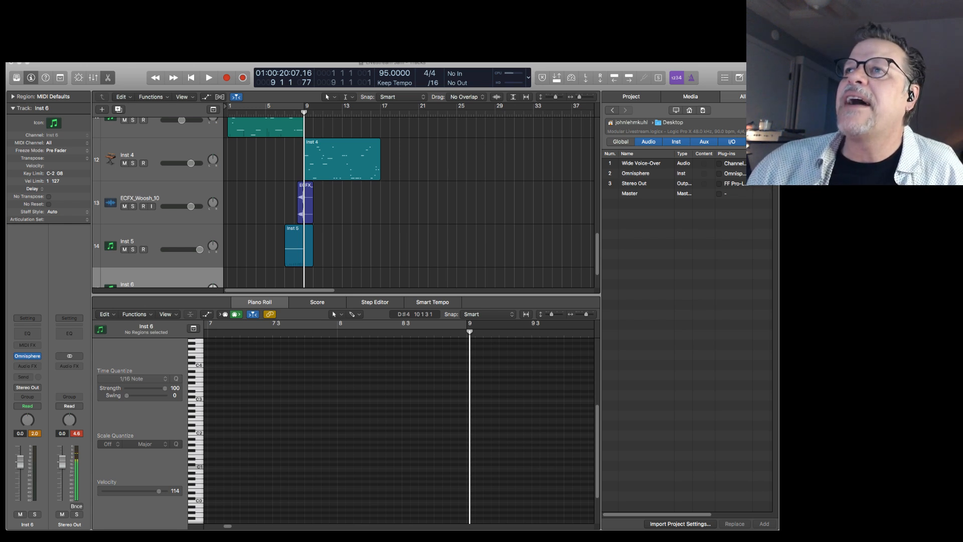
pyautogui.moveTo(772, 95); pyautogui.dragTo(92, 69)
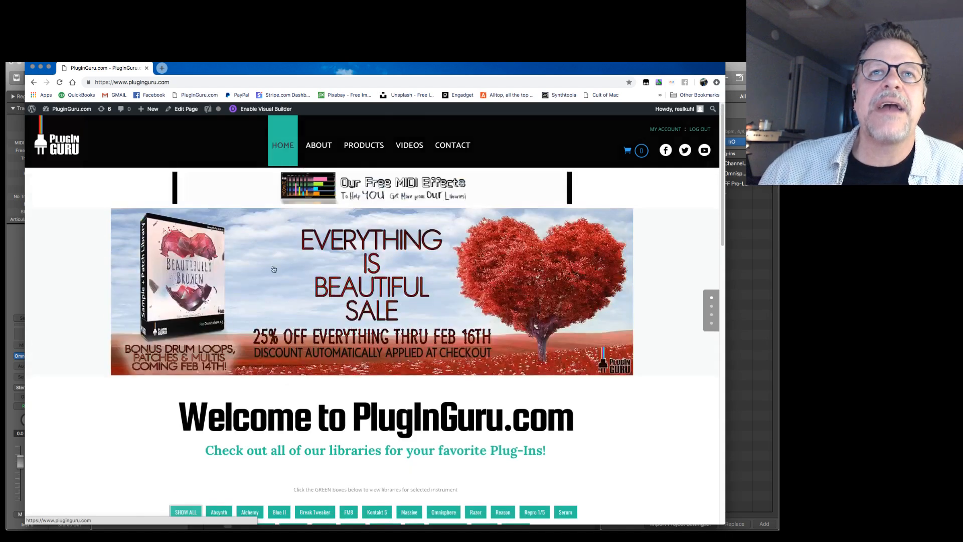
pyautogui.click(368, 136)
pyautogui.moveTo(369, 145)
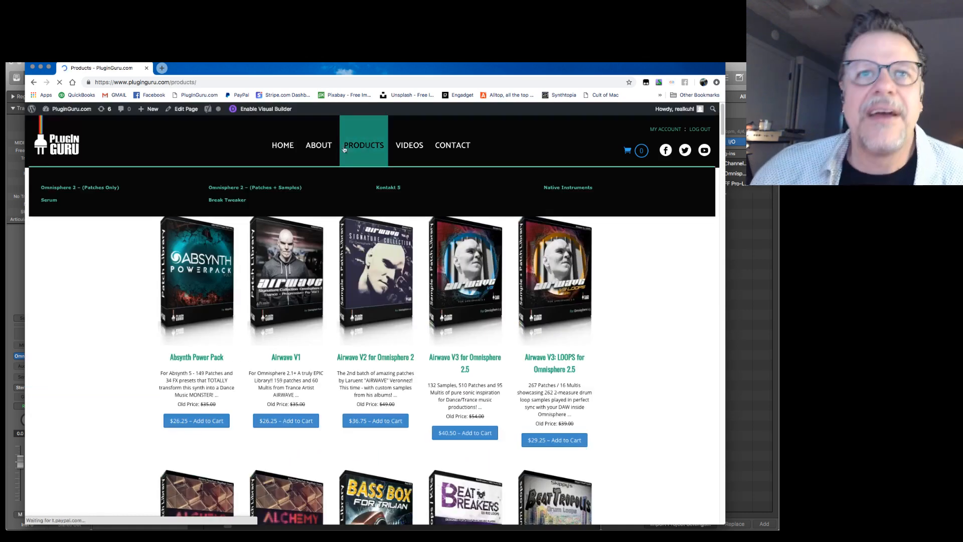
# Look through the product listing for the Omnisphere hits and transitions library and the bundles, and return to Logic.
pyautogui.scroll(-13, 75, 293)
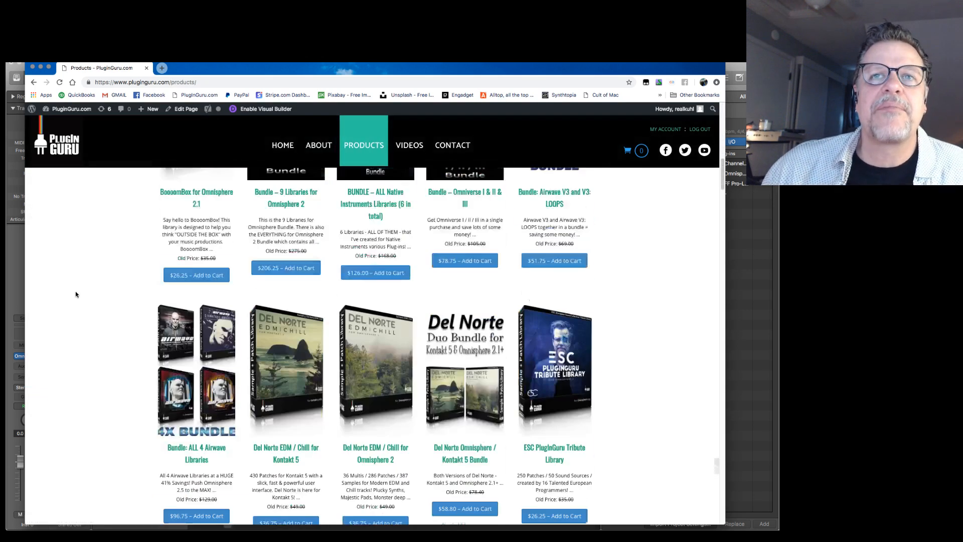
pyautogui.scroll(-20, 76, 293)
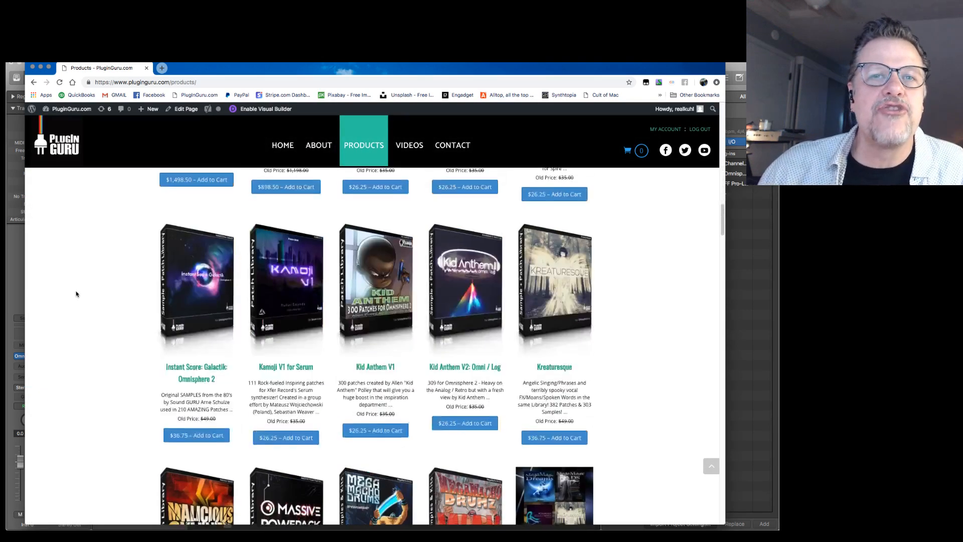
pyautogui.scroll(-20, 76, 293)
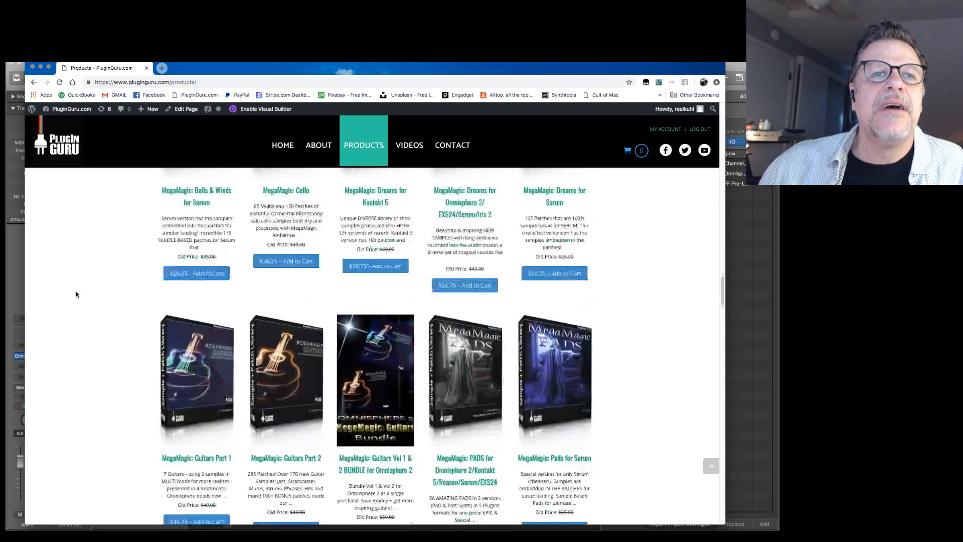
pyautogui.scroll(20, 76, 295)
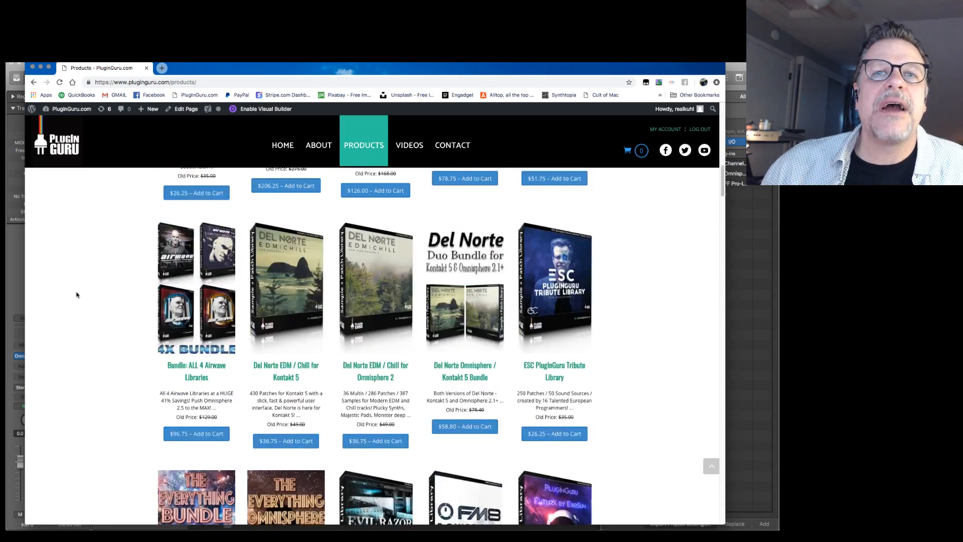
pyautogui.scroll(10, 76, 293)
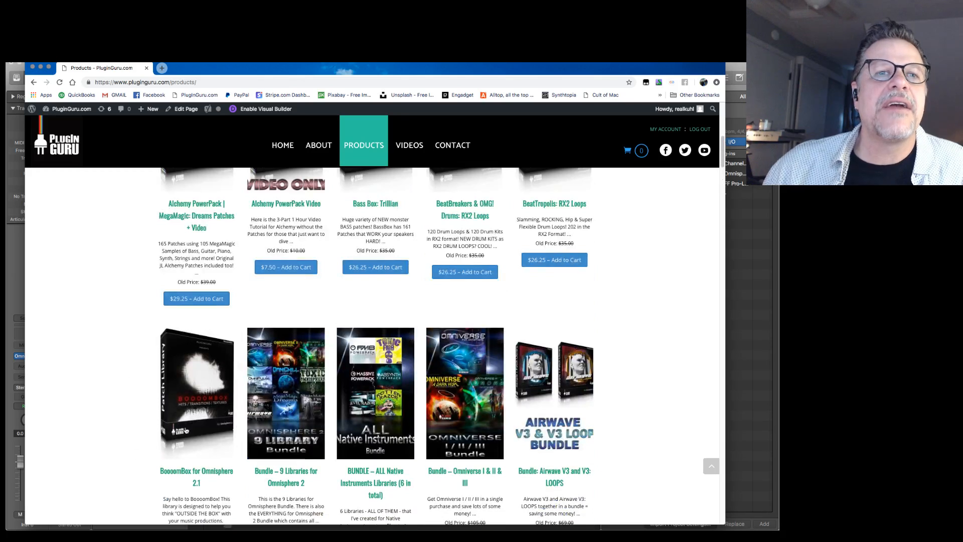
pyautogui.scroll(-3, 202, 380)
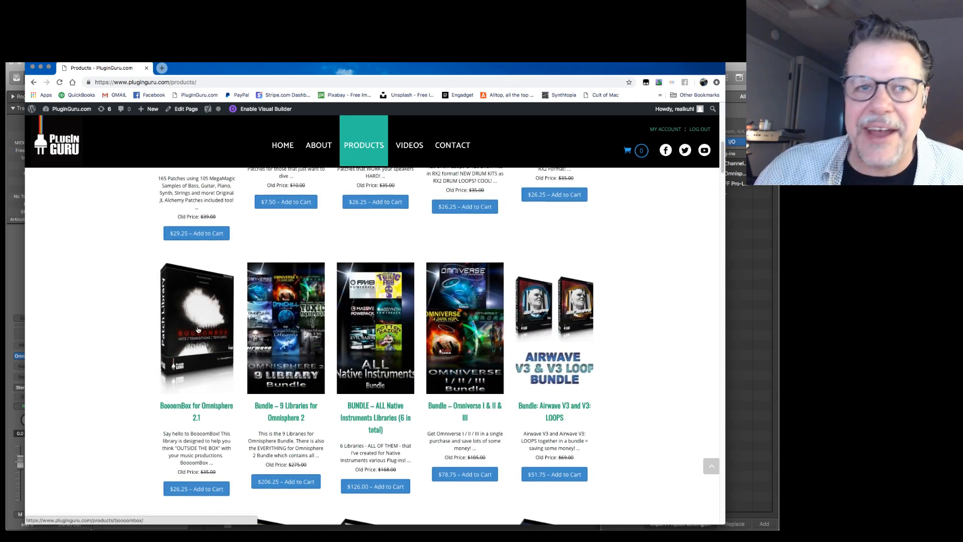
pyautogui.scroll(-2, 198, 329)
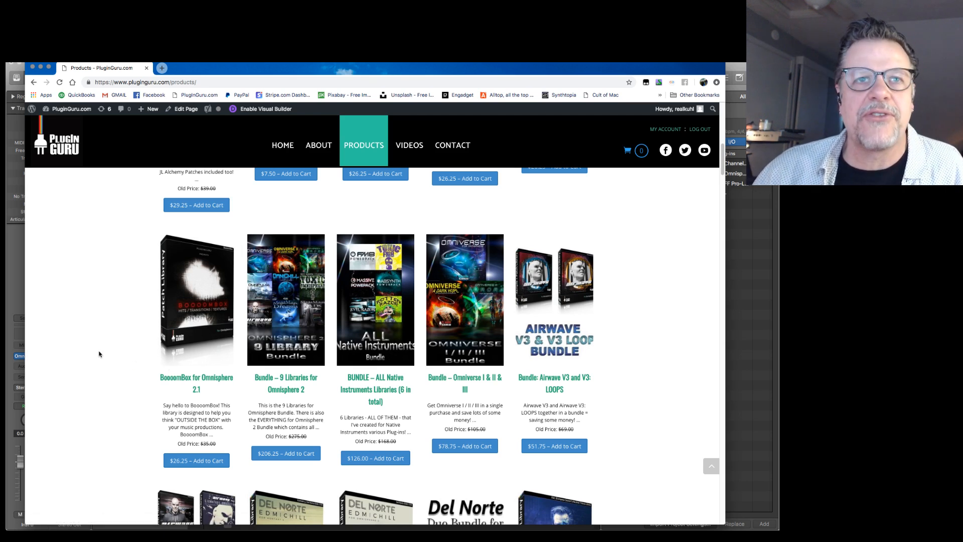
pyautogui.press('super+Tab')
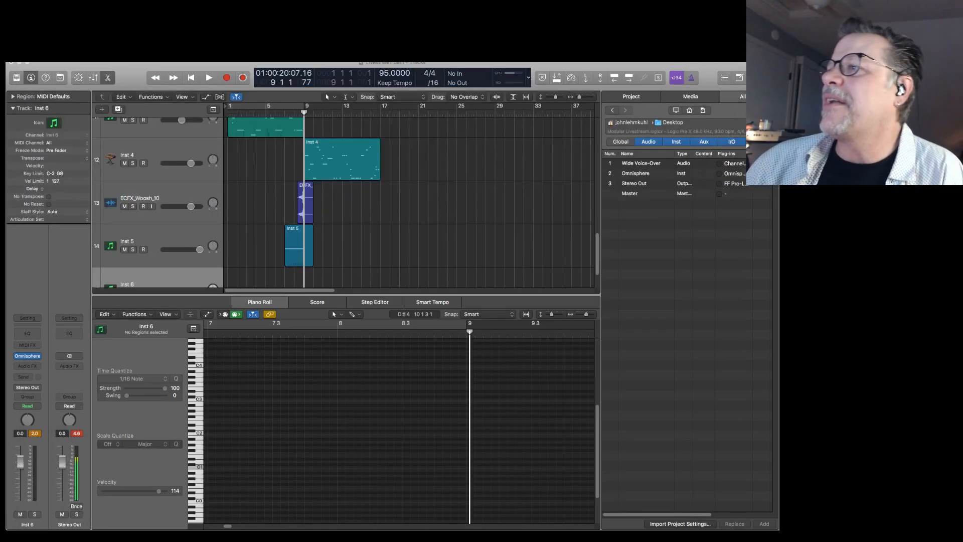